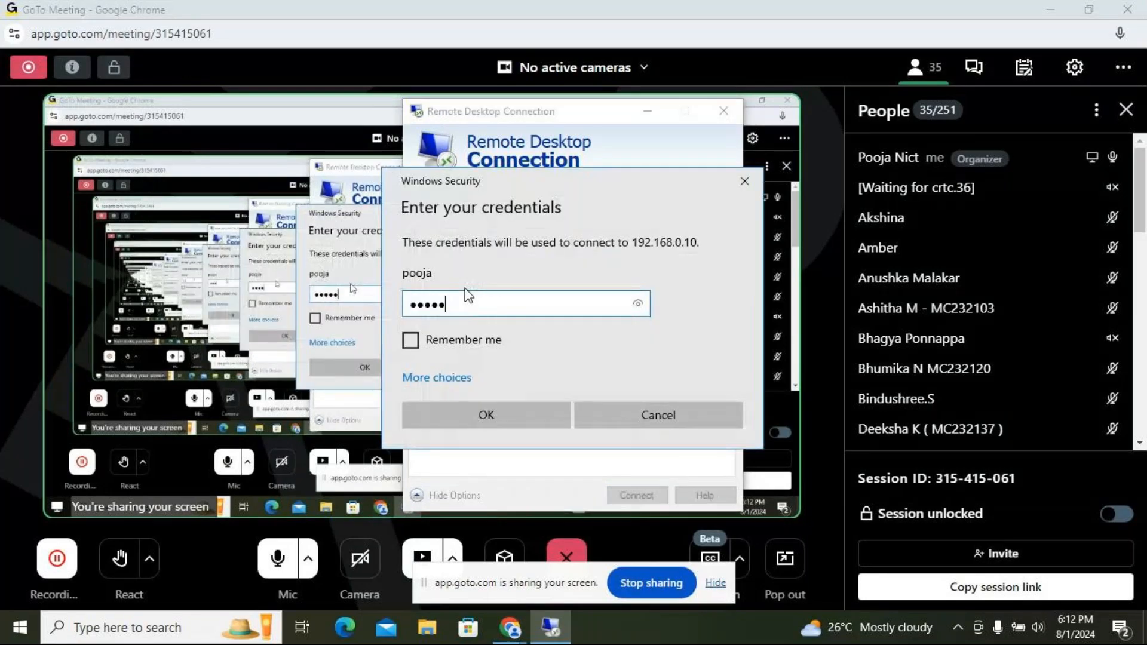
- Enter the account password and connect to the remote computer at 192.168.0.10, accepting the connection
type("*******")
key("Return")
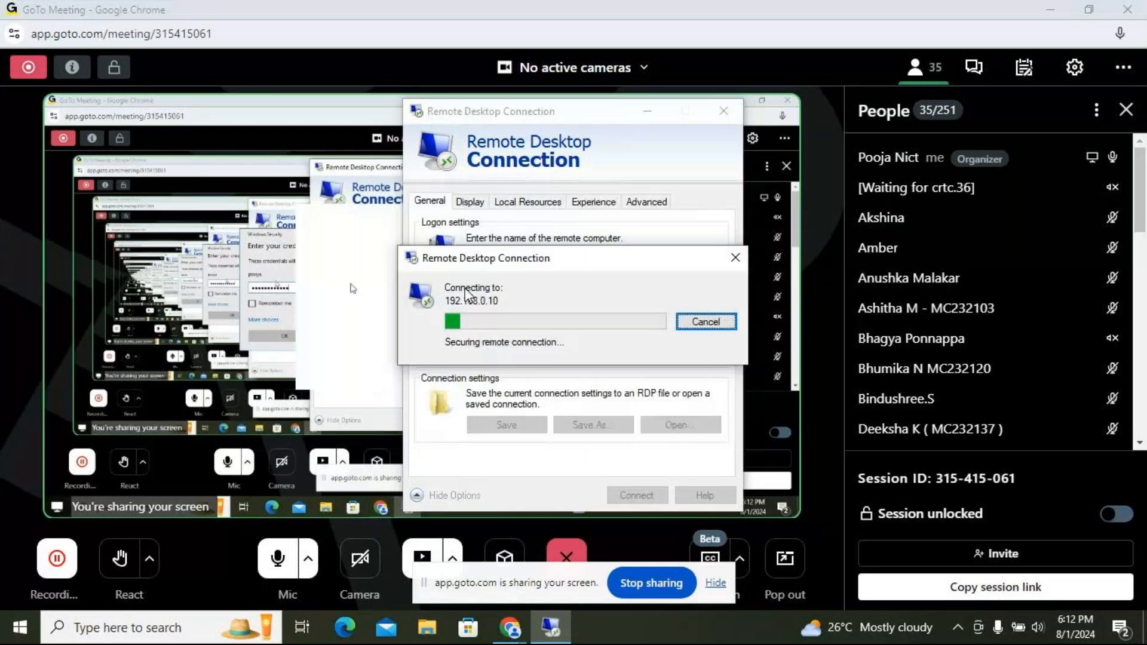
key("Left")
key("Return")
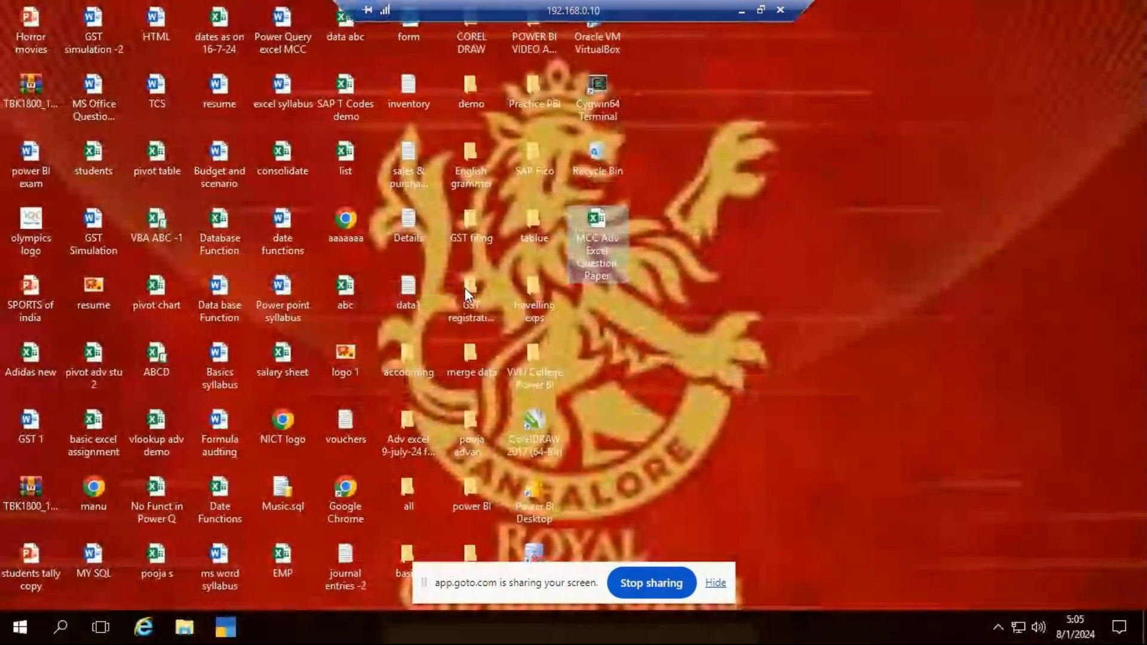
- Refresh the remote computer's desktop icons
right_click(794, 153)
left_click(863, 203)
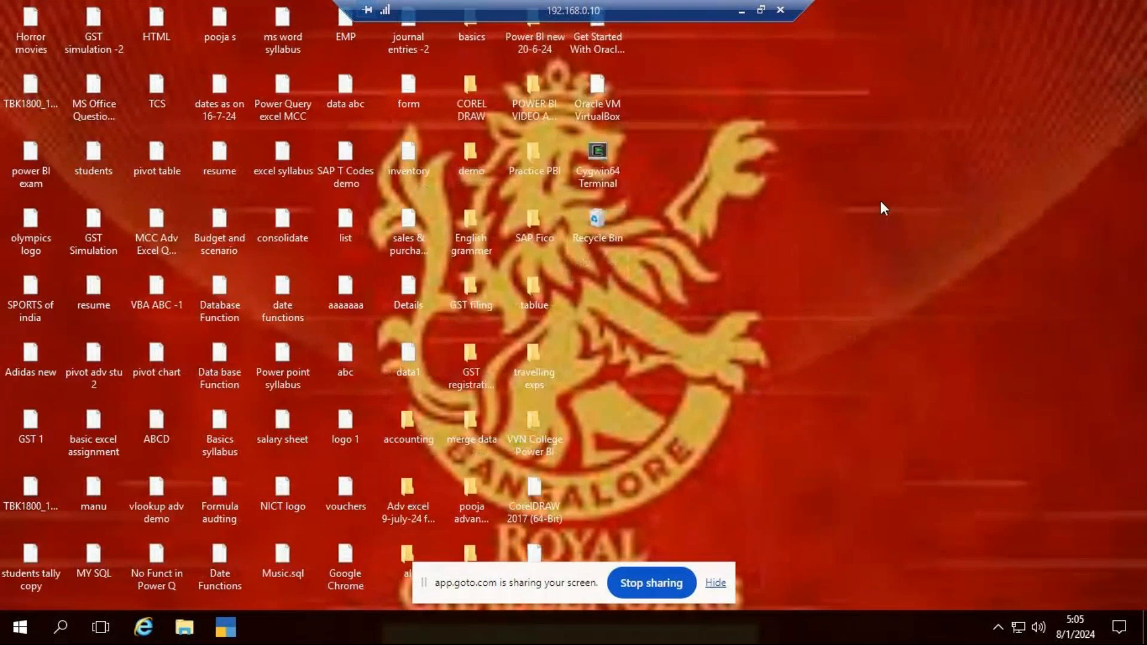
right_click(841, 137)
left_click(872, 186)
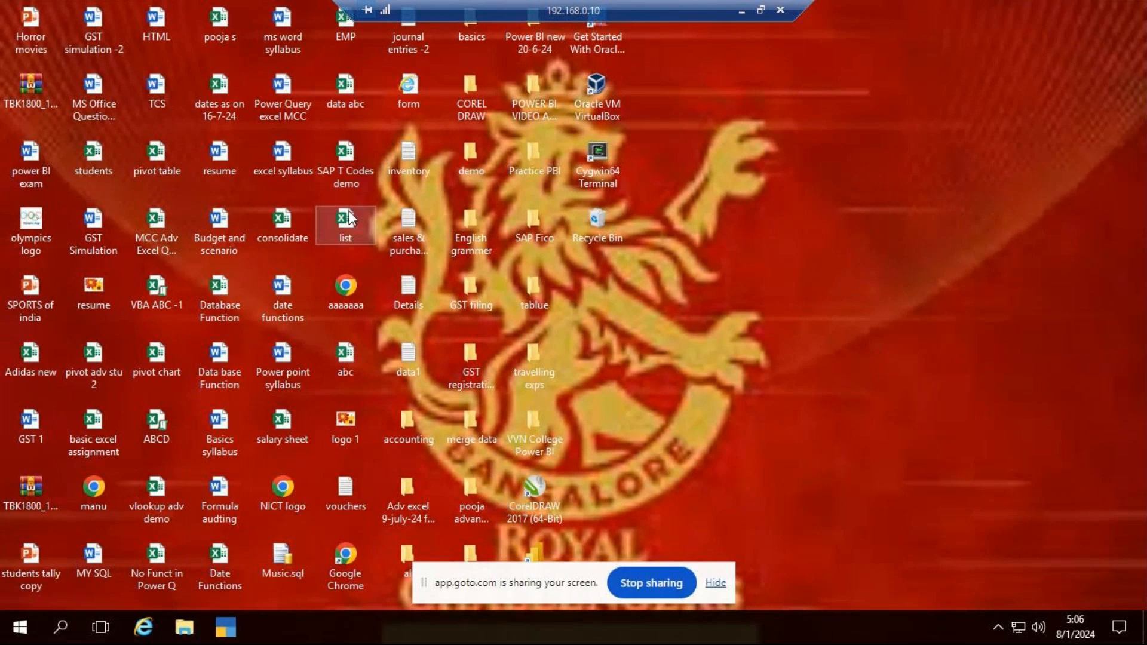
- Open the No Funct in Power Q workbook from the desktop and look at its Table1 and Sheet1 sheets
left_click(348, 159)
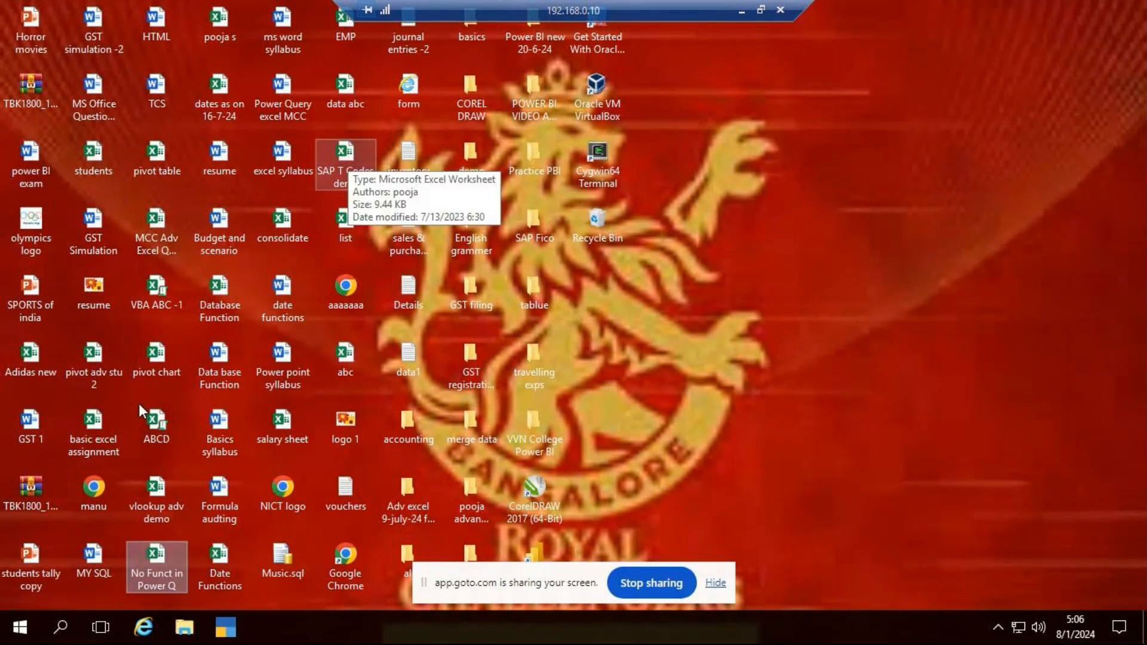
left_click(177, 622)
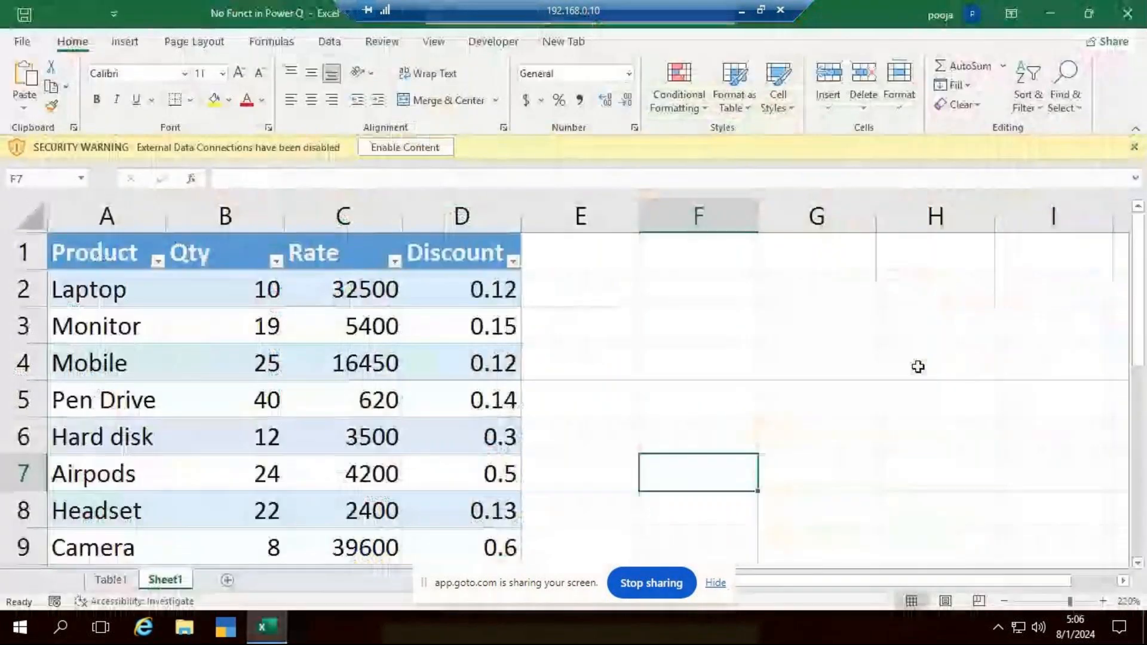
left_click(110, 579)
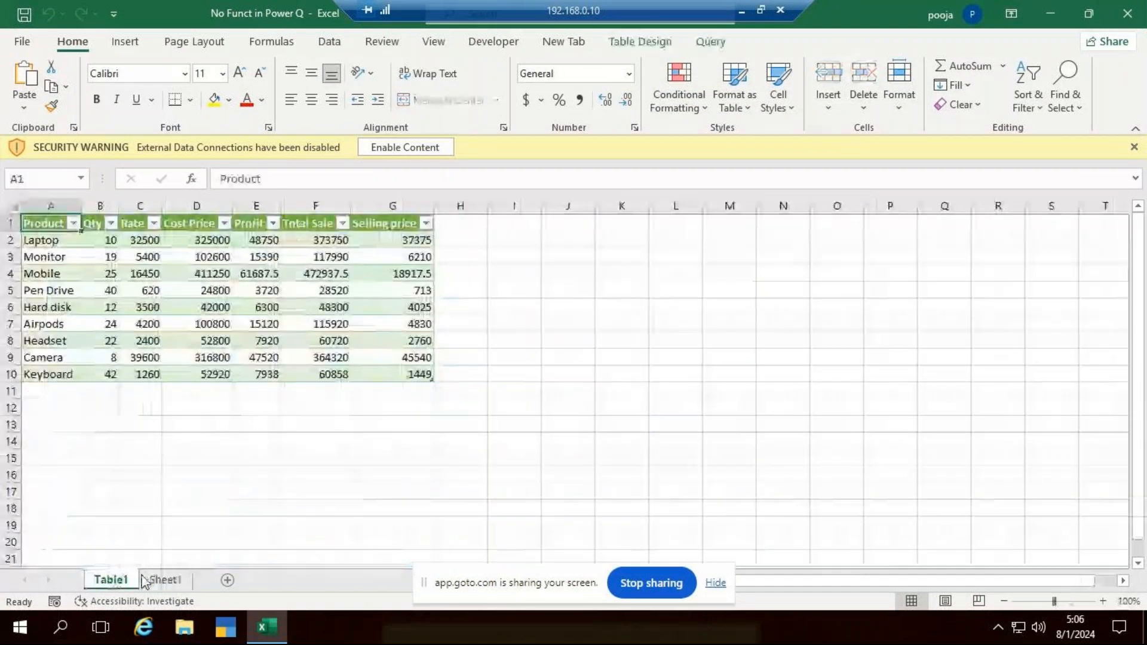
left_click(166, 579)
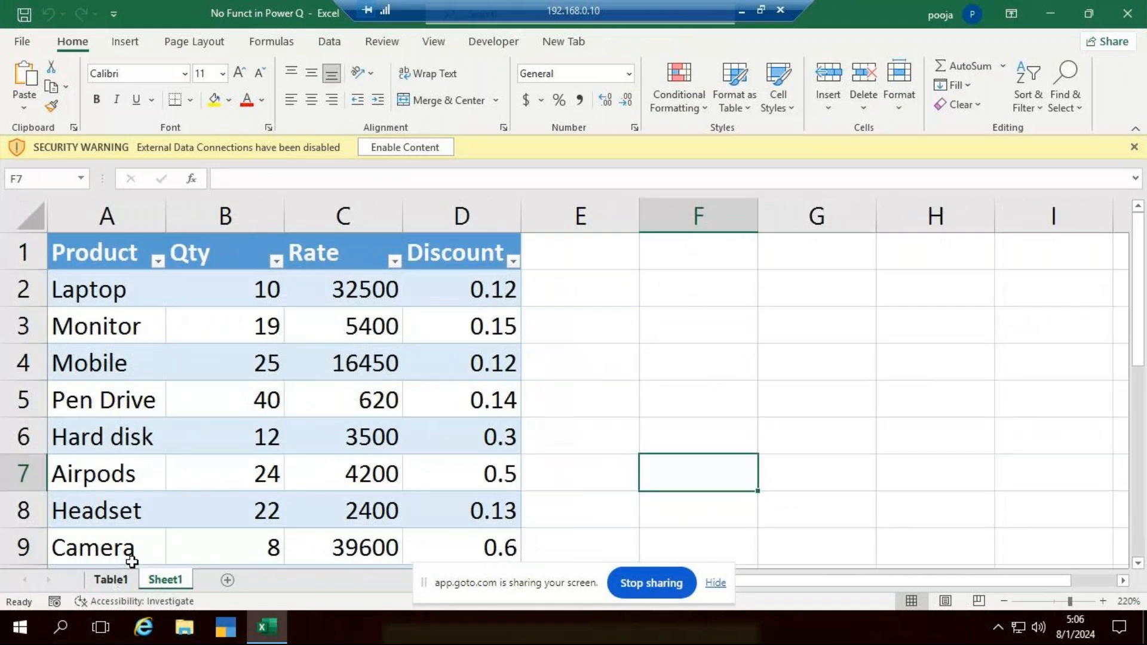
- Clear the formatting of the product table in A1:D10 on Sheet1 and remove its header filters
scroll(181, 343, "down", 1)
scroll(182, 345, "up", 1)
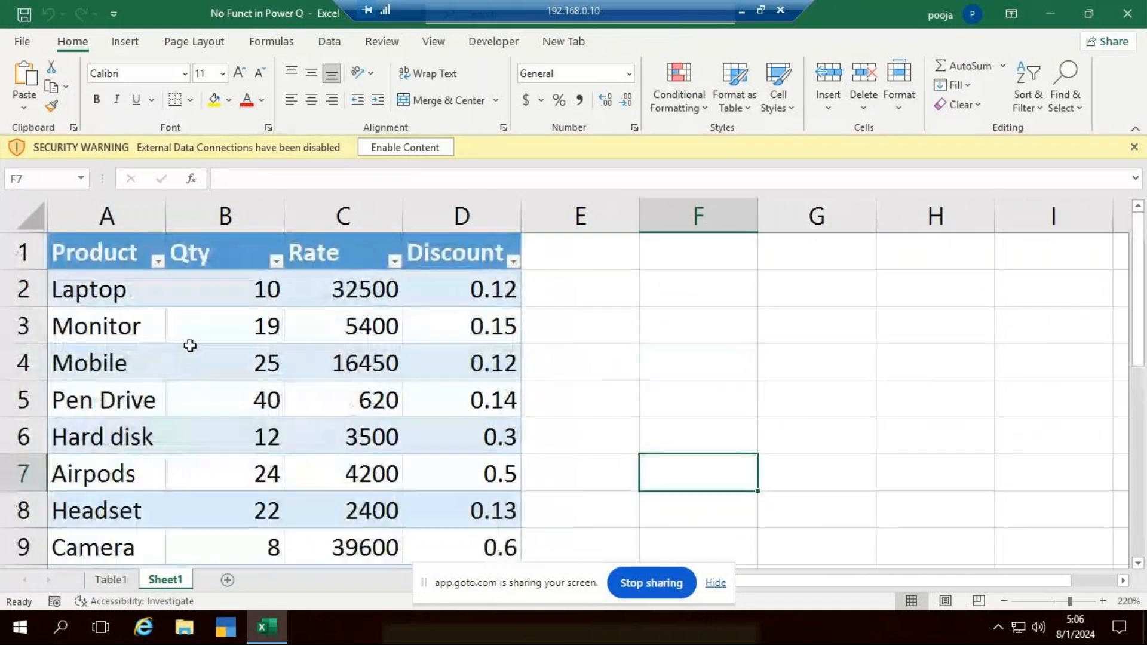
scroll(190, 334, "down", 3, "ctrl")
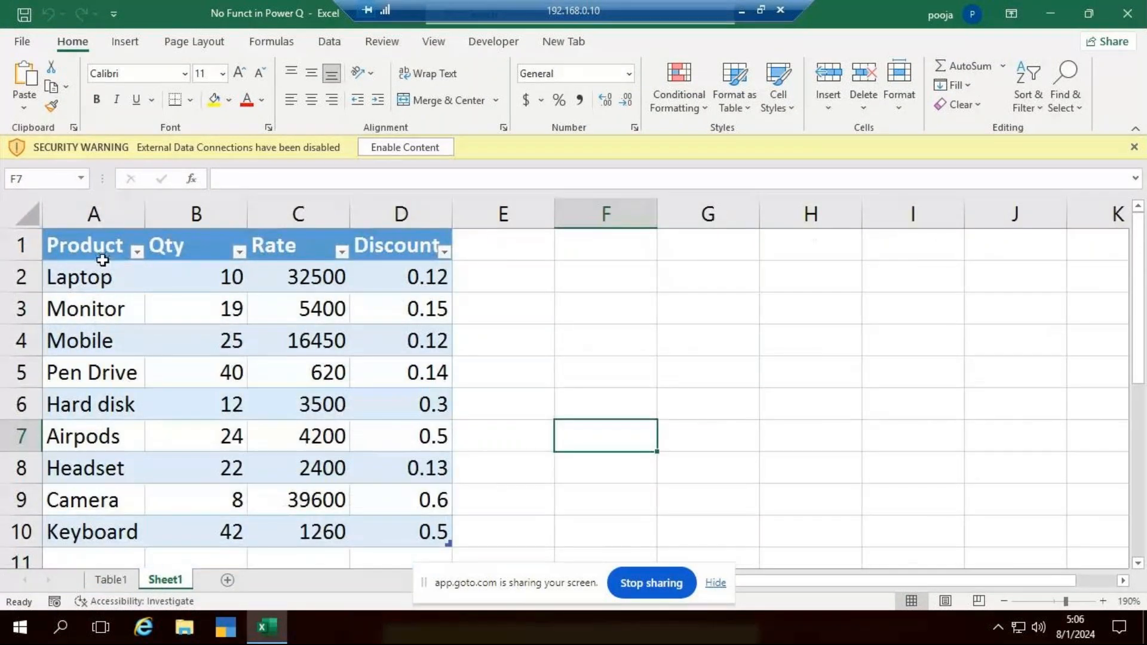
left_click_drag(103, 260, 440, 442)
left_click(957, 104)
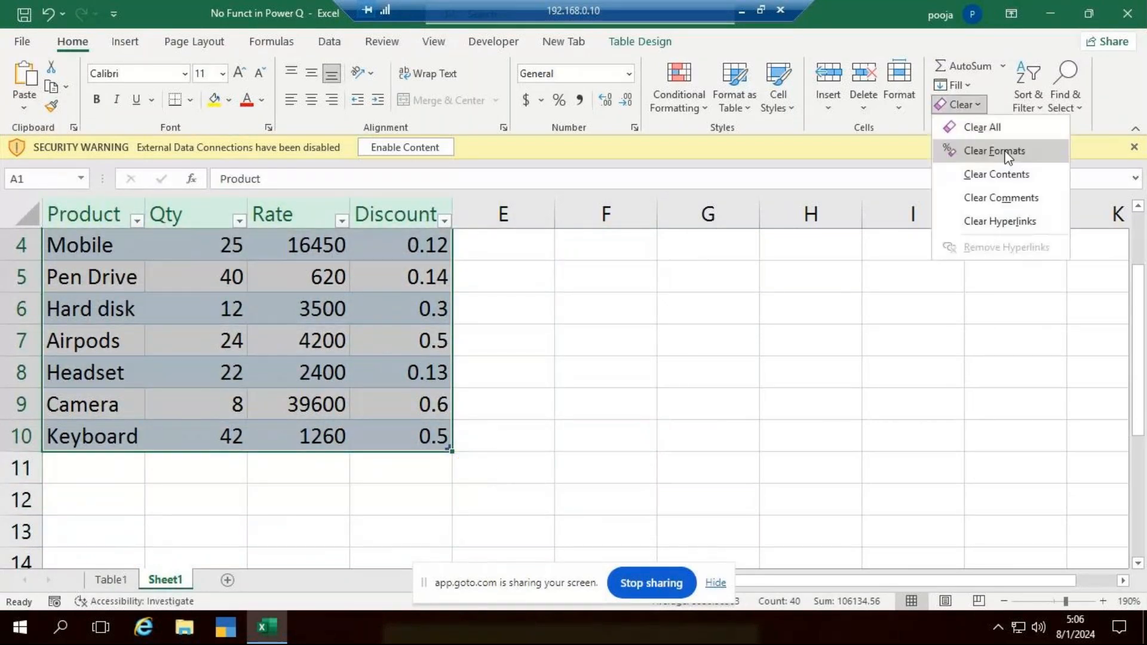
left_click(992, 151)
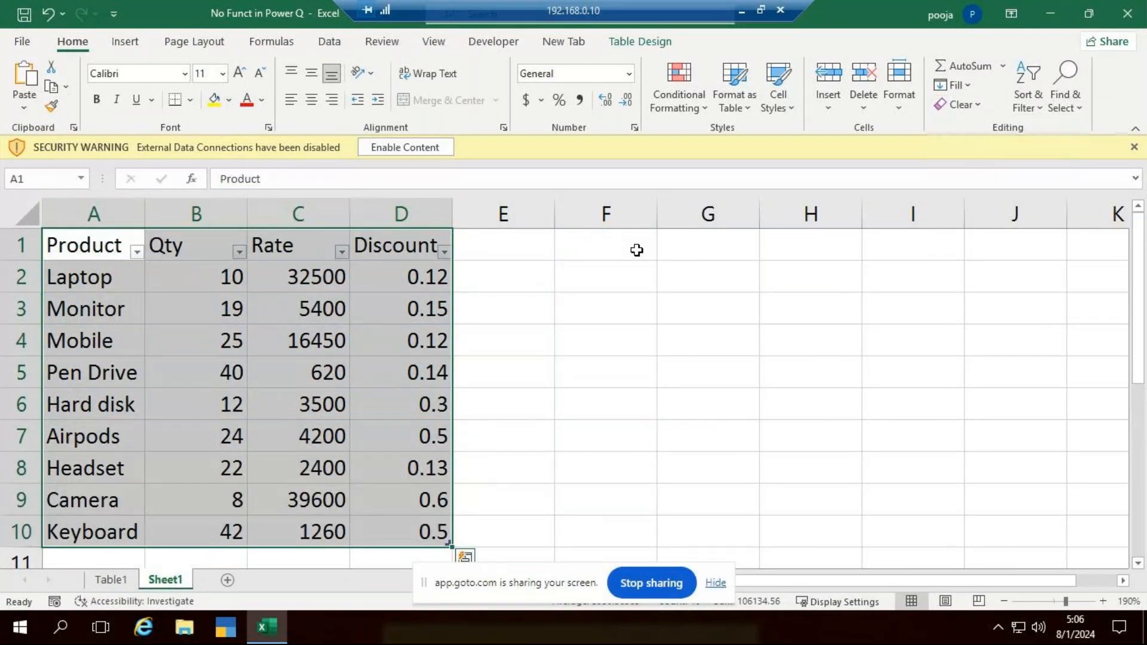
key("ctrl+shift+l")
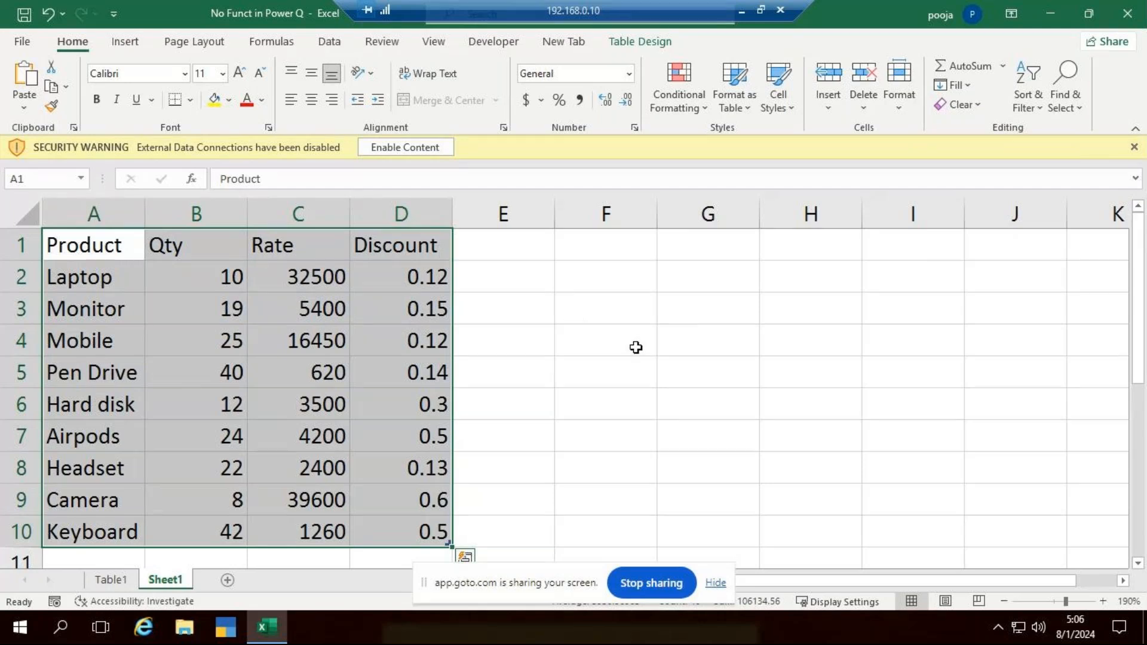
- Delete the contents of the Discount column from the product table
left_click(433, 217)
key("Delete")
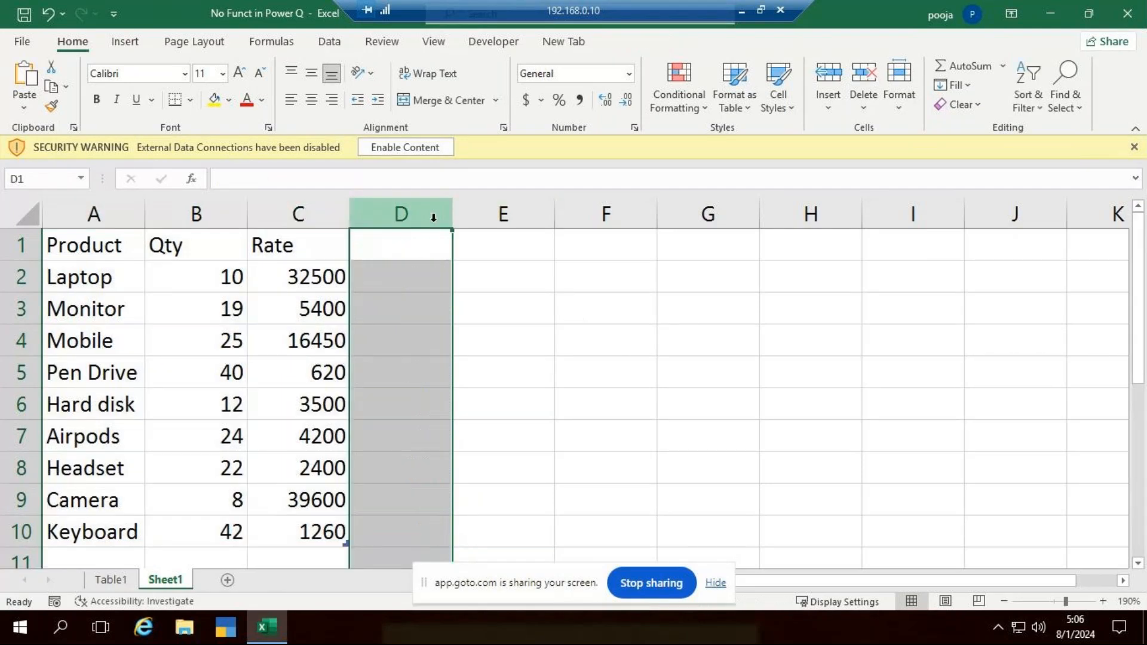
left_click(604, 307)
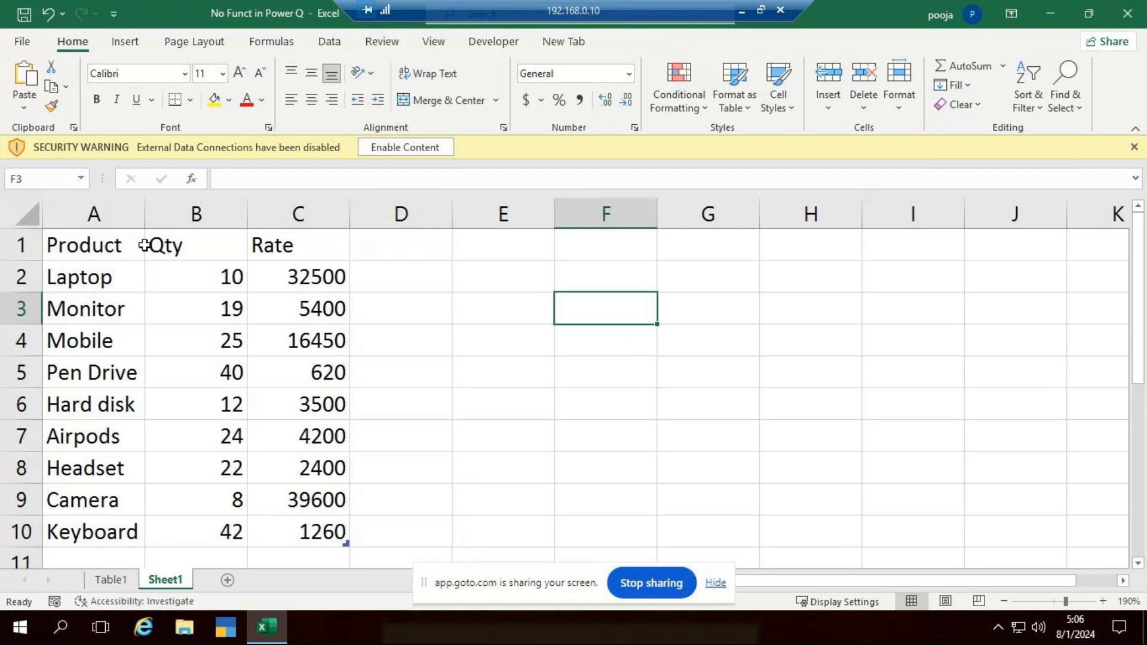
- Center the contents of the whole product table A1:C10 both horizontally and vertically
left_click(90, 251)
key("ctrl+a")
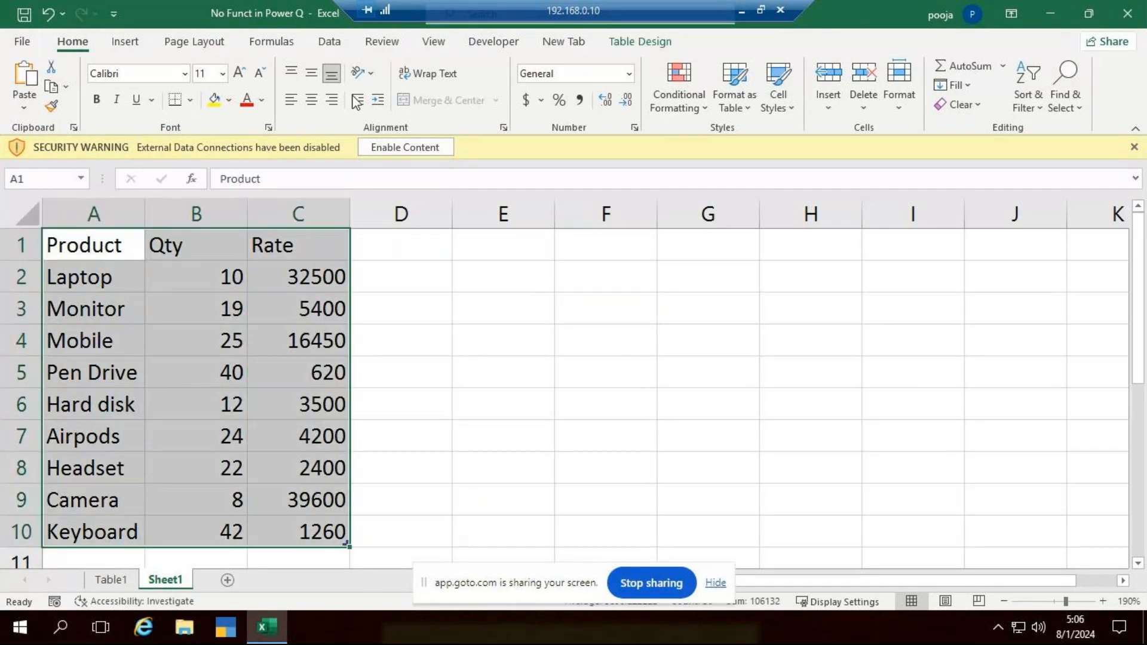
left_click(312, 100)
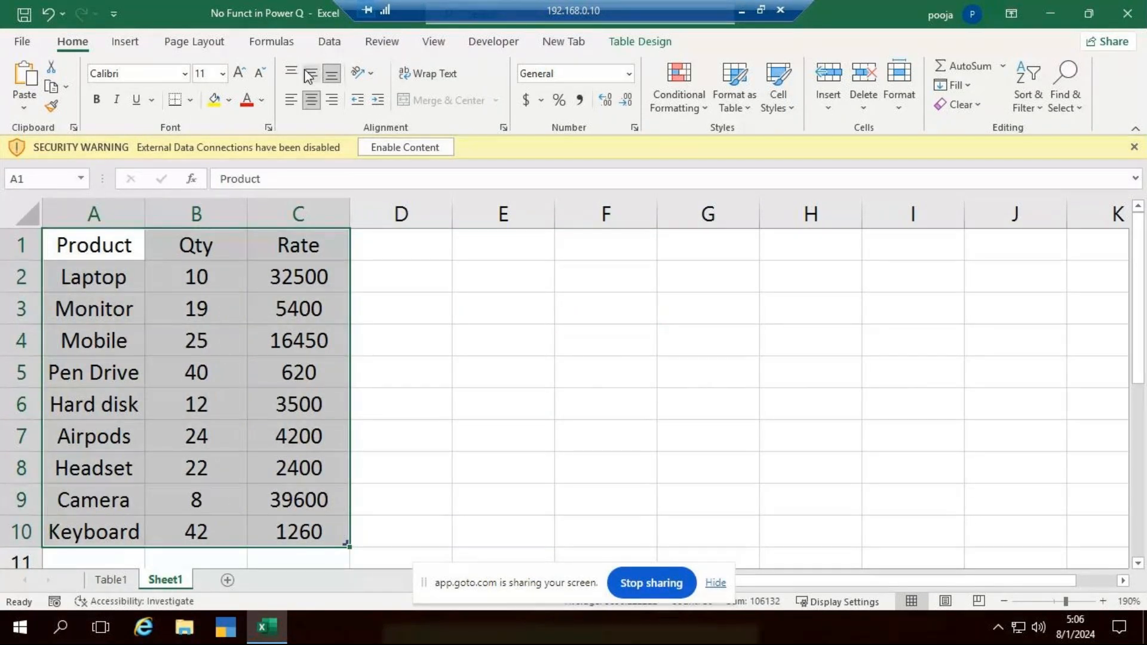
left_click(310, 74)
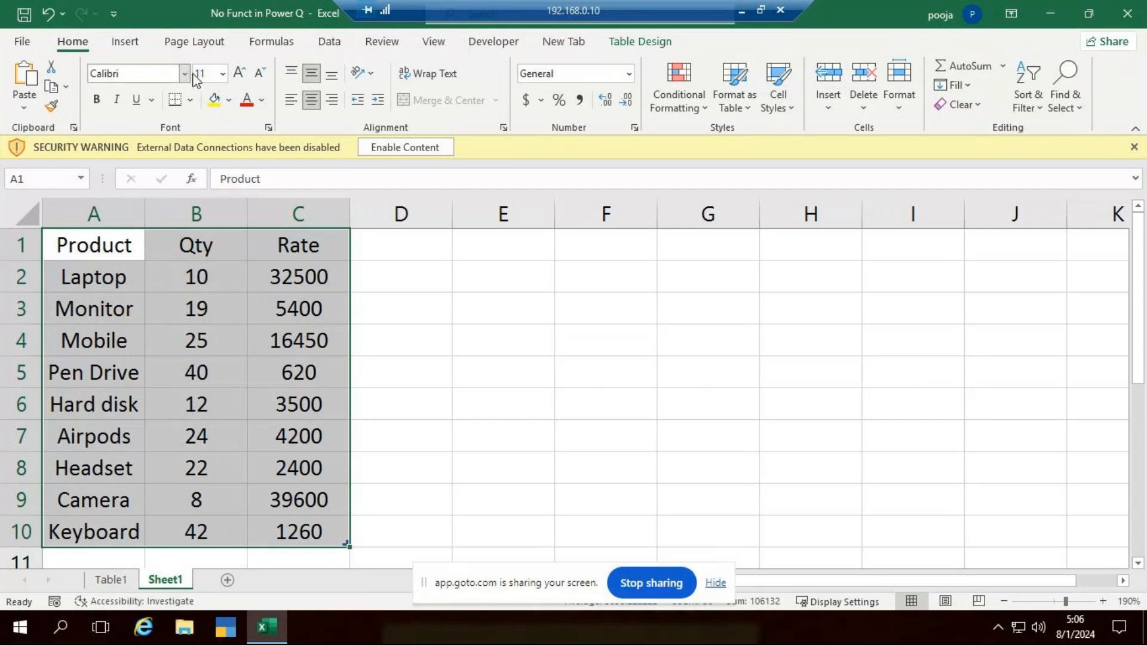
- Set the product table's font to Times New Roman and apply All Borders to its cells
left_click(187, 74)
type("Times New Roman")
key("Return")
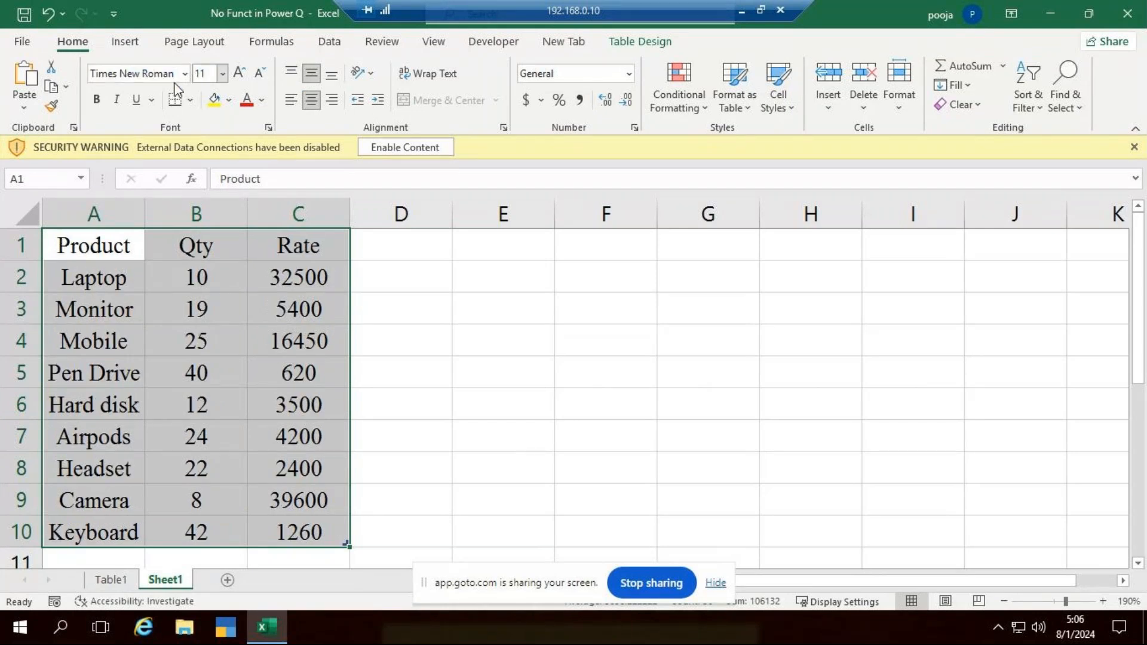
left_click(193, 100)
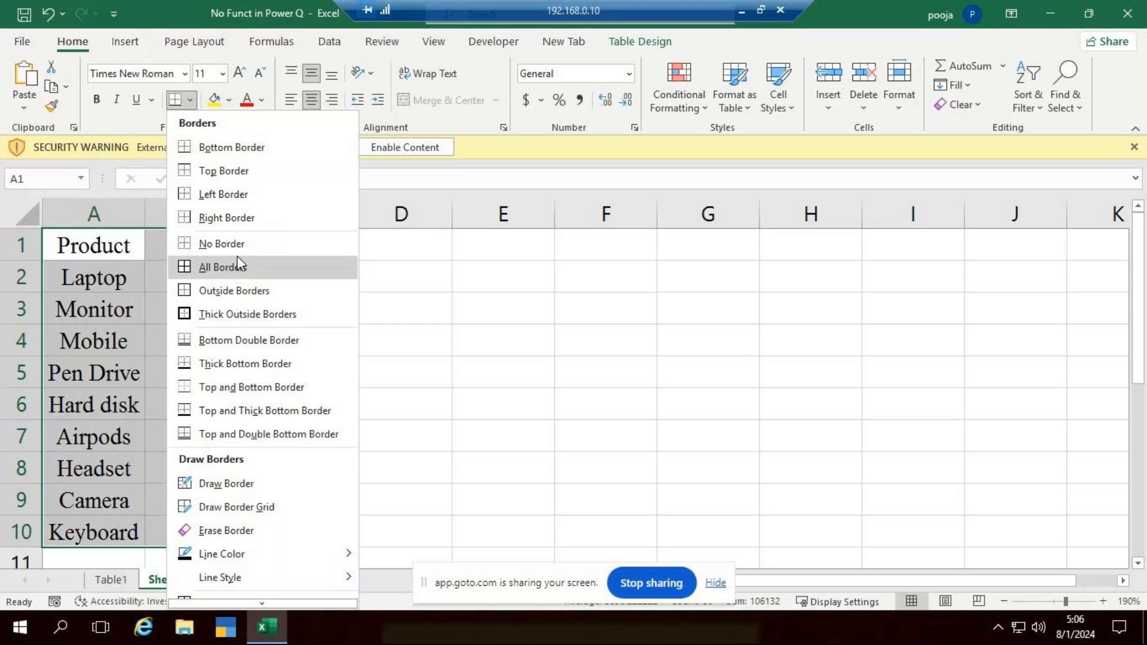
left_click(241, 268)
left_click(629, 317)
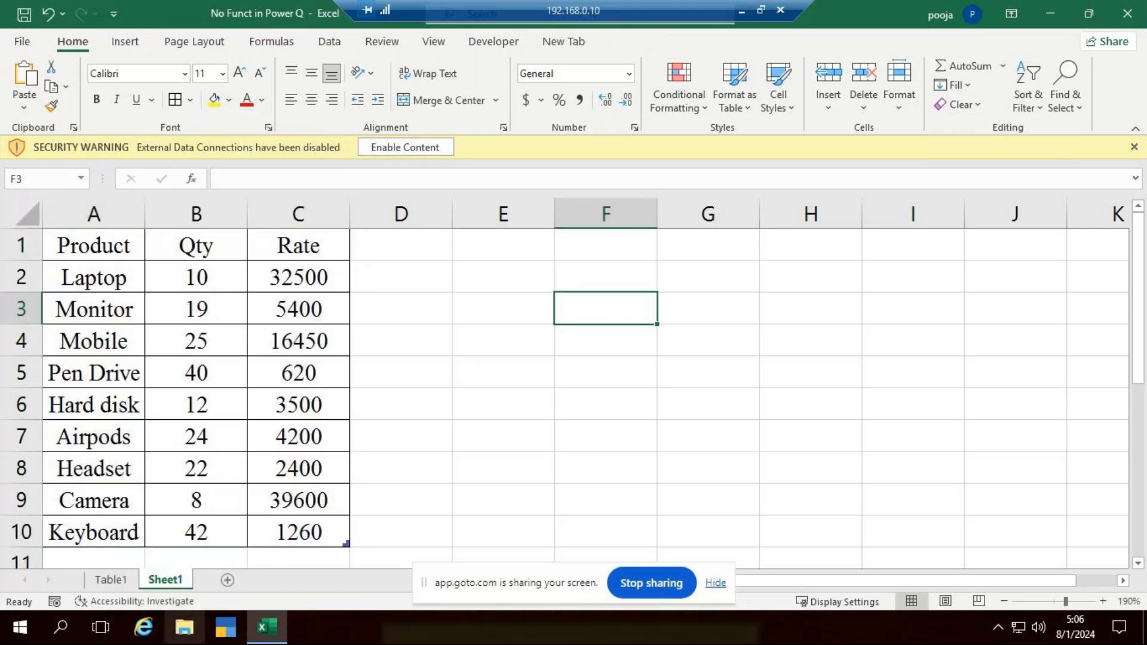
- Delete the Table1 sheet from the workbook, confirming the deletion
right_click(124, 576)
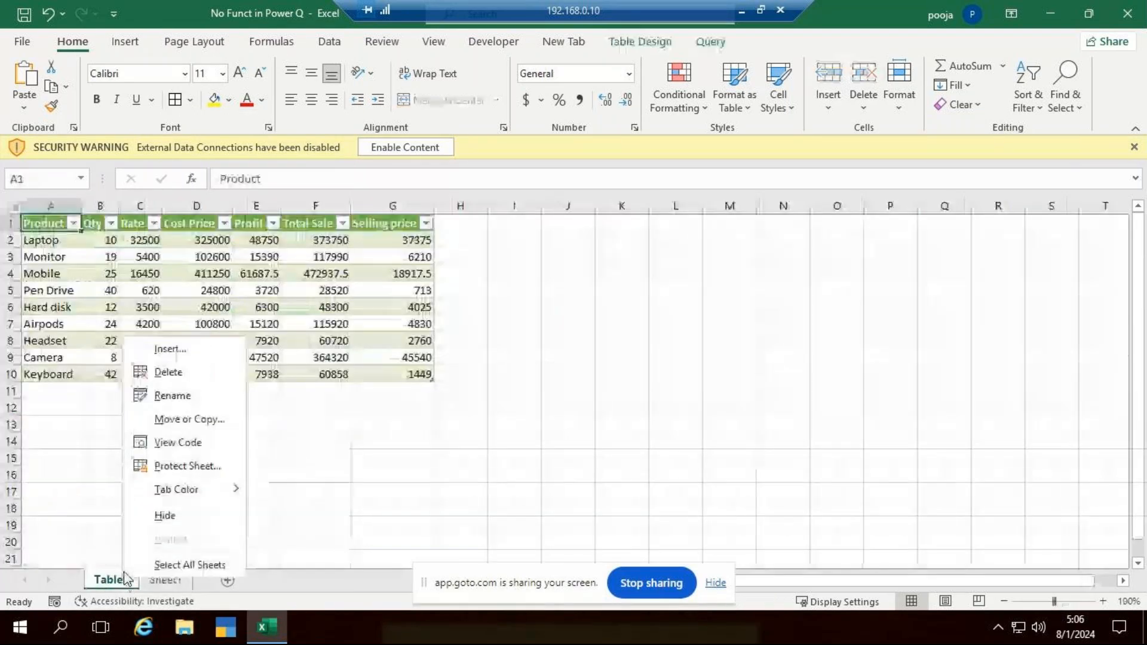
left_click(192, 396)
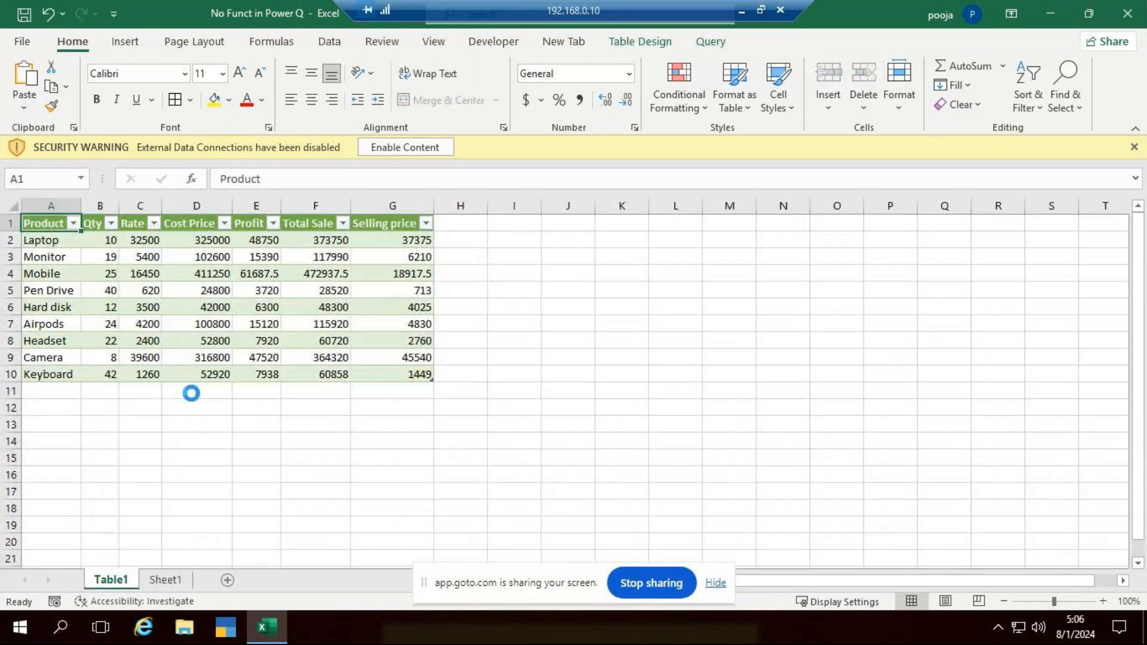
right_click(113, 579)
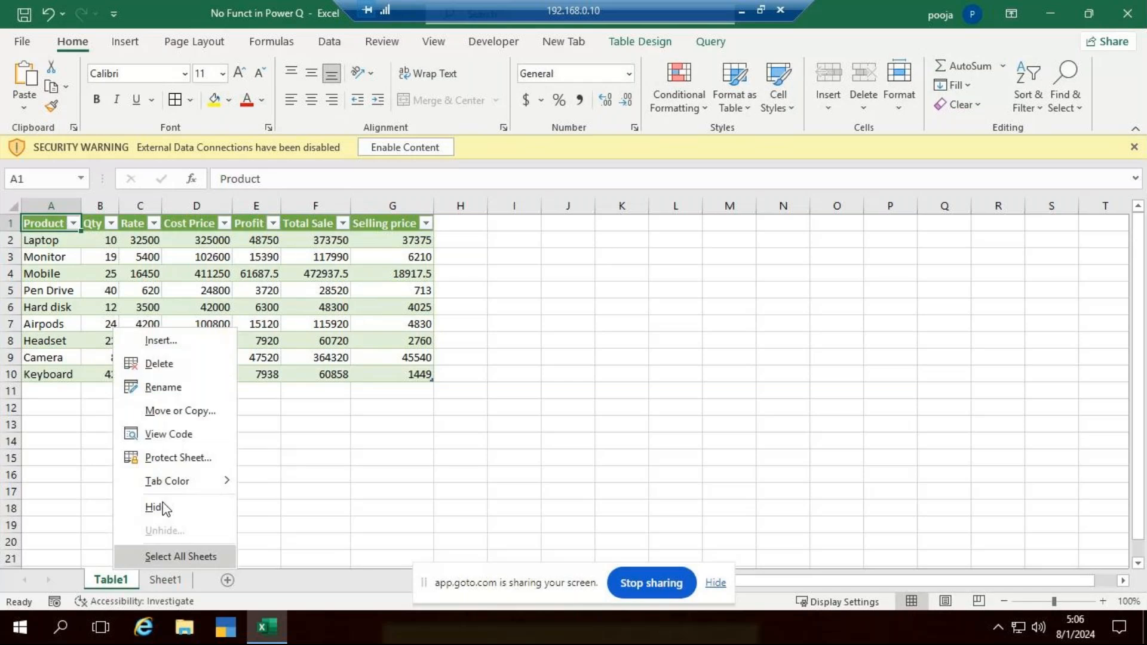
left_click(194, 362)
key("Return")
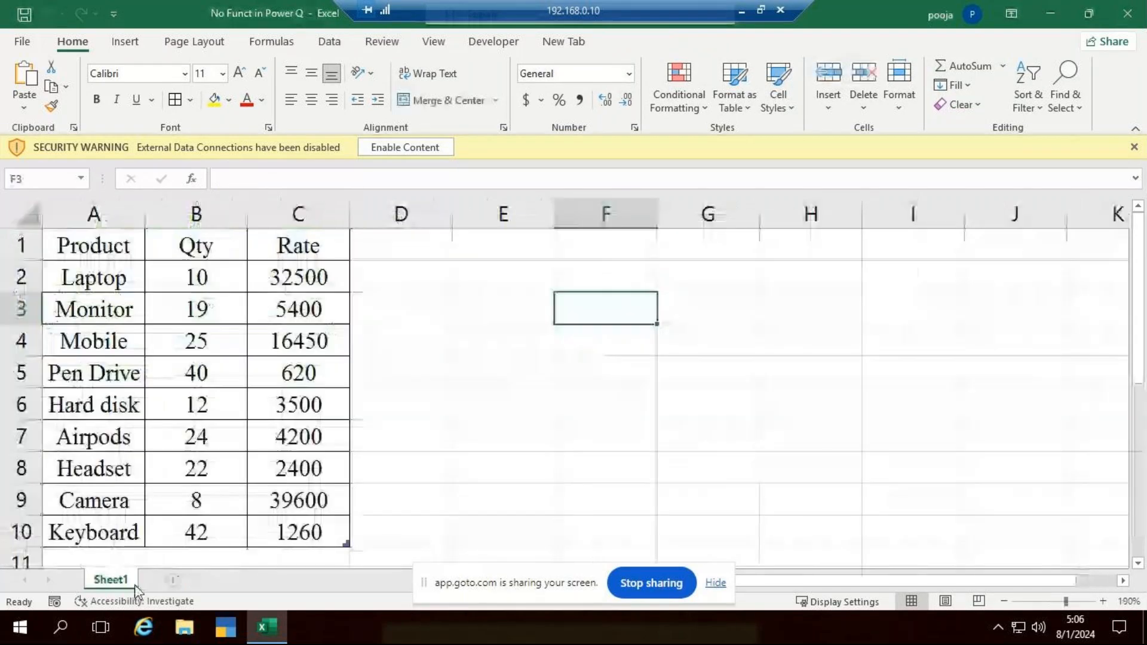
left_click(571, 387)
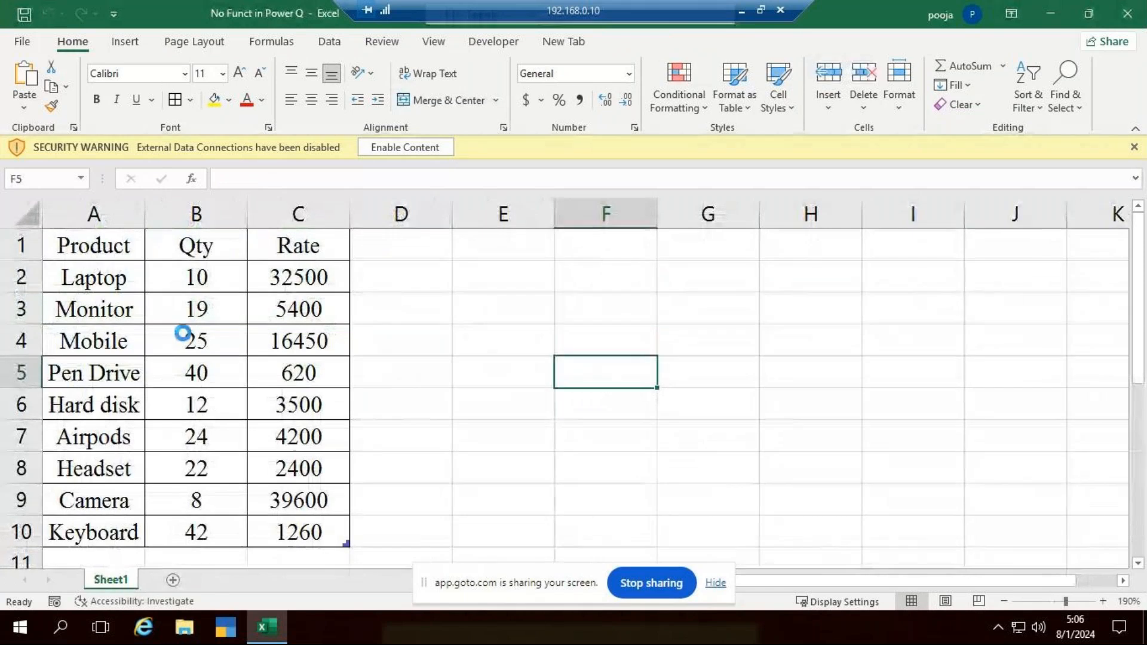
- Make the header row A1:C1 bold with white font color
scroll(128, 328, "down", 3)
left_click_drag(90, 234, 196, 239)
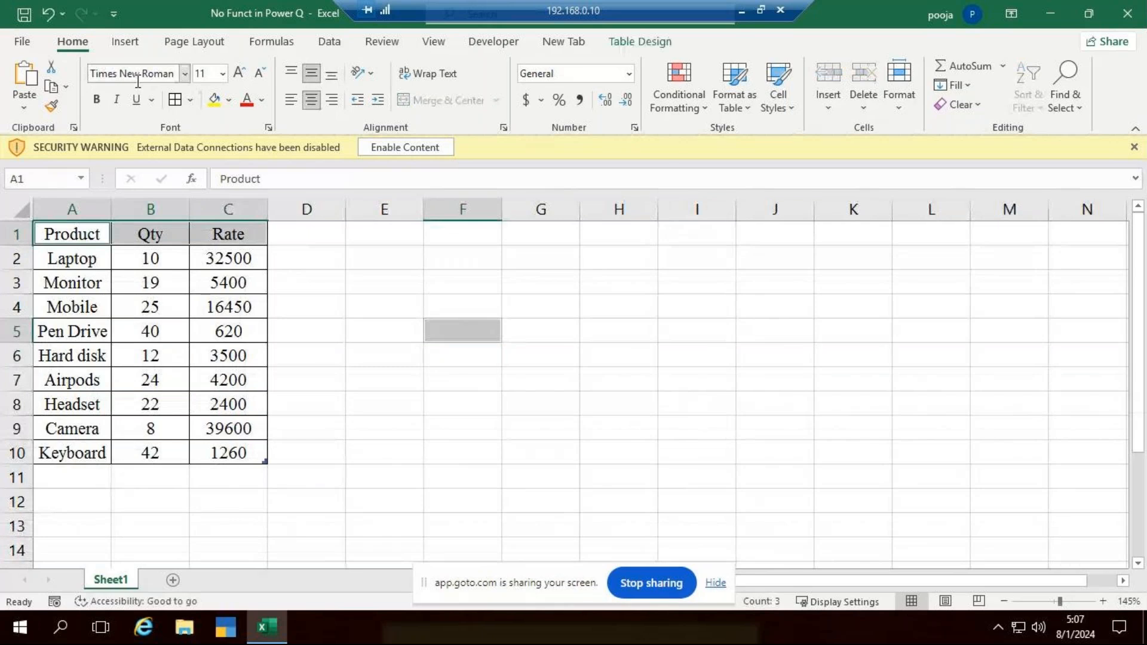
left_click(96, 99)
left_click(262, 110)
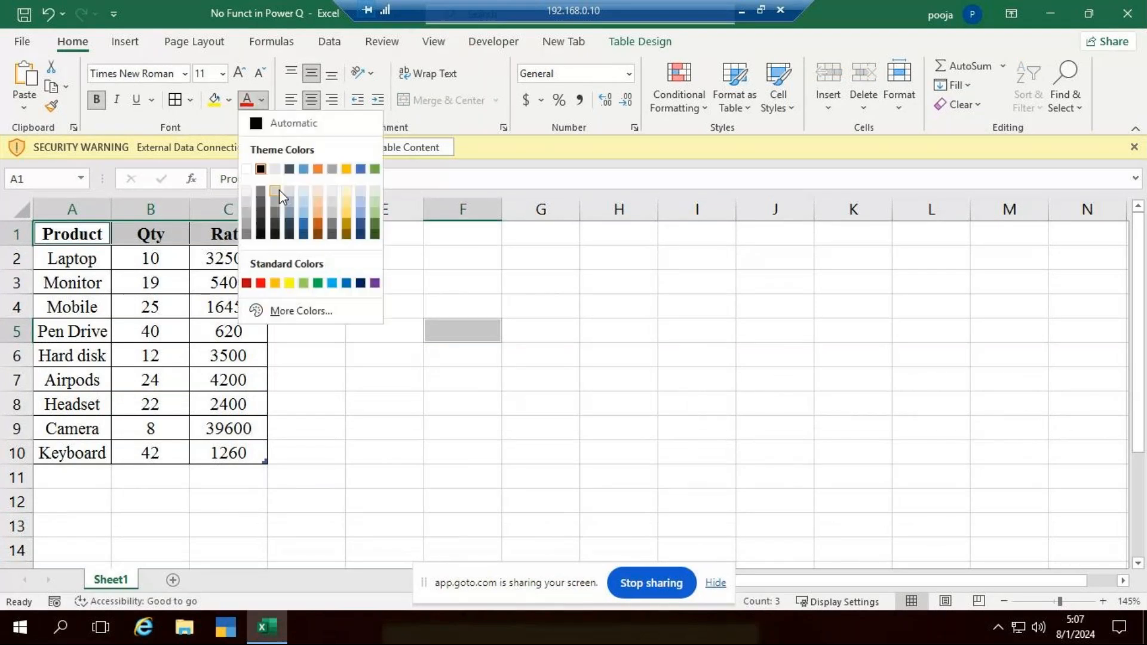
key("Escape")
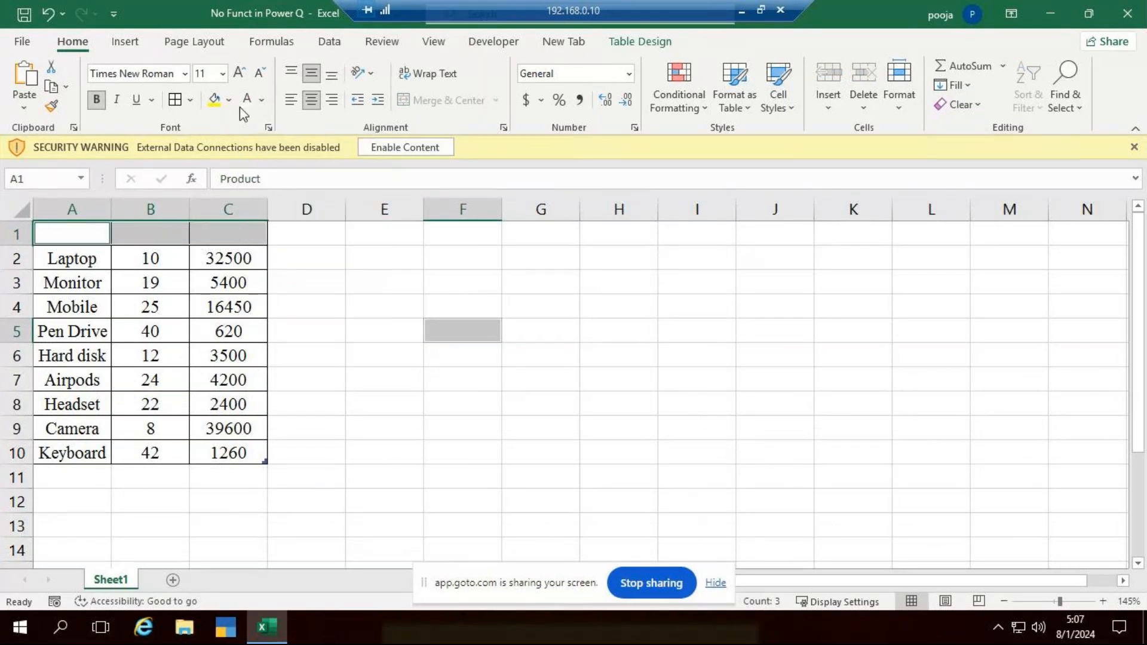
- Fill the header row with a pinkish-red shade picked from the standard color palette
left_click(229, 103)
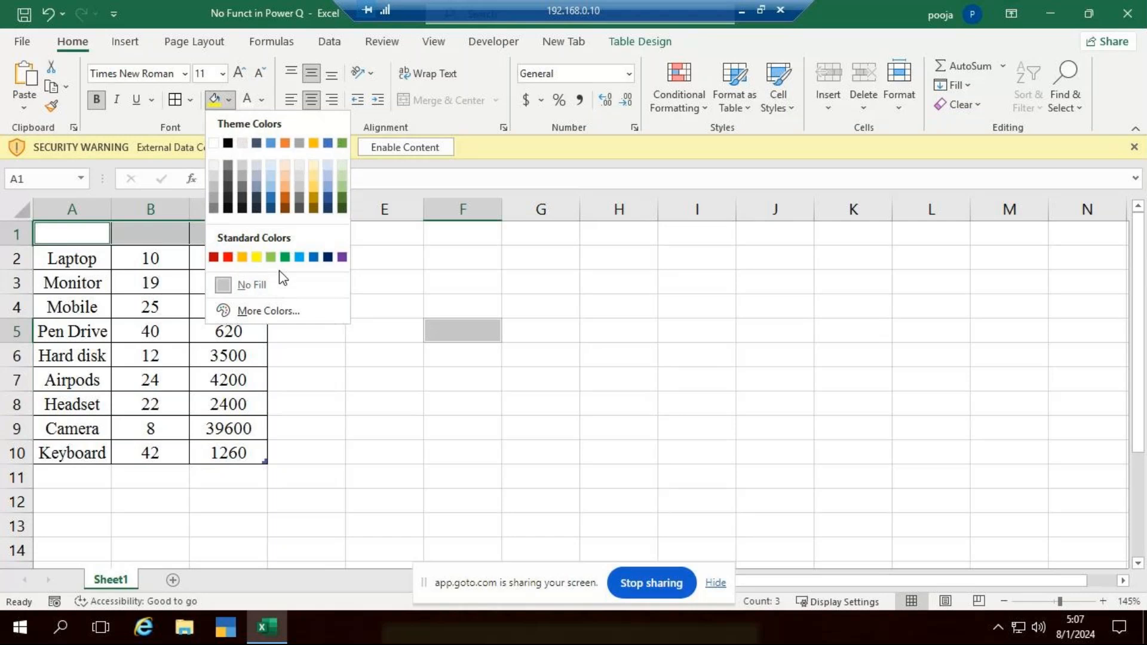
left_click(267, 310)
left_click(831, 171)
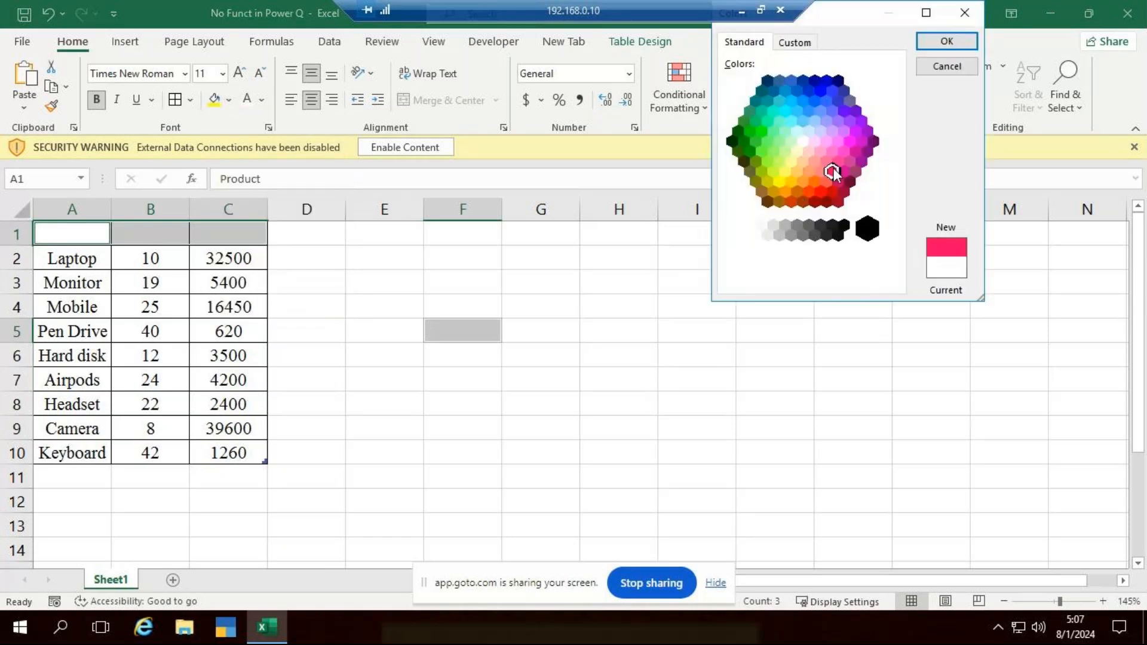
left_click(944, 43)
left_click(523, 394)
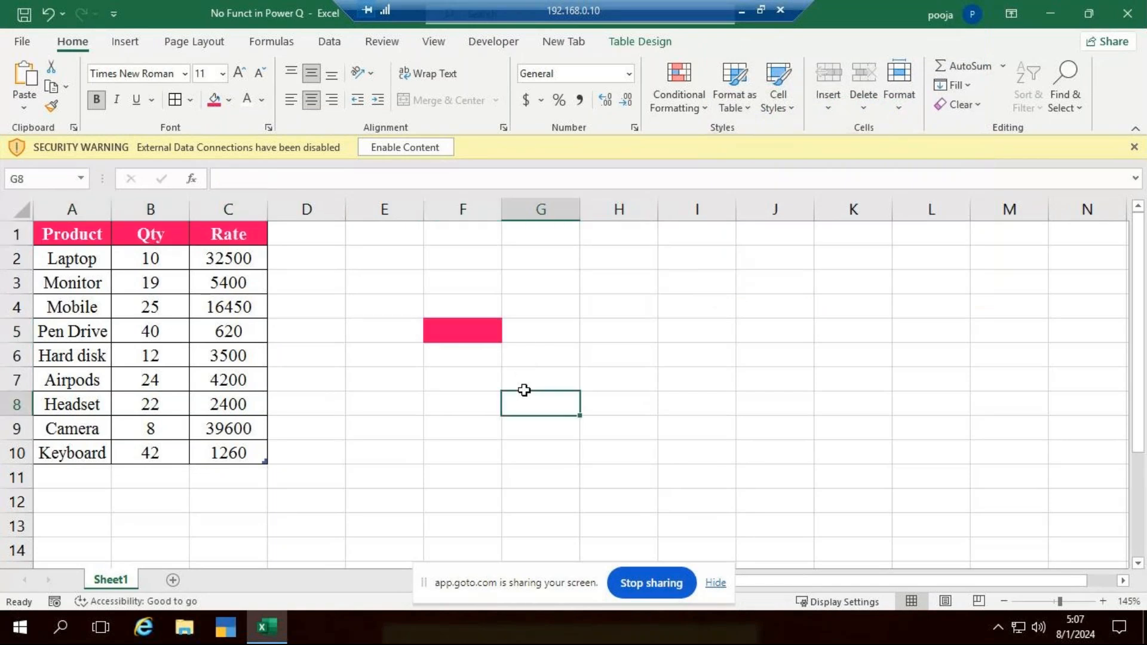
- Clear the stray pink fill from cell F5
left_click(478, 331)
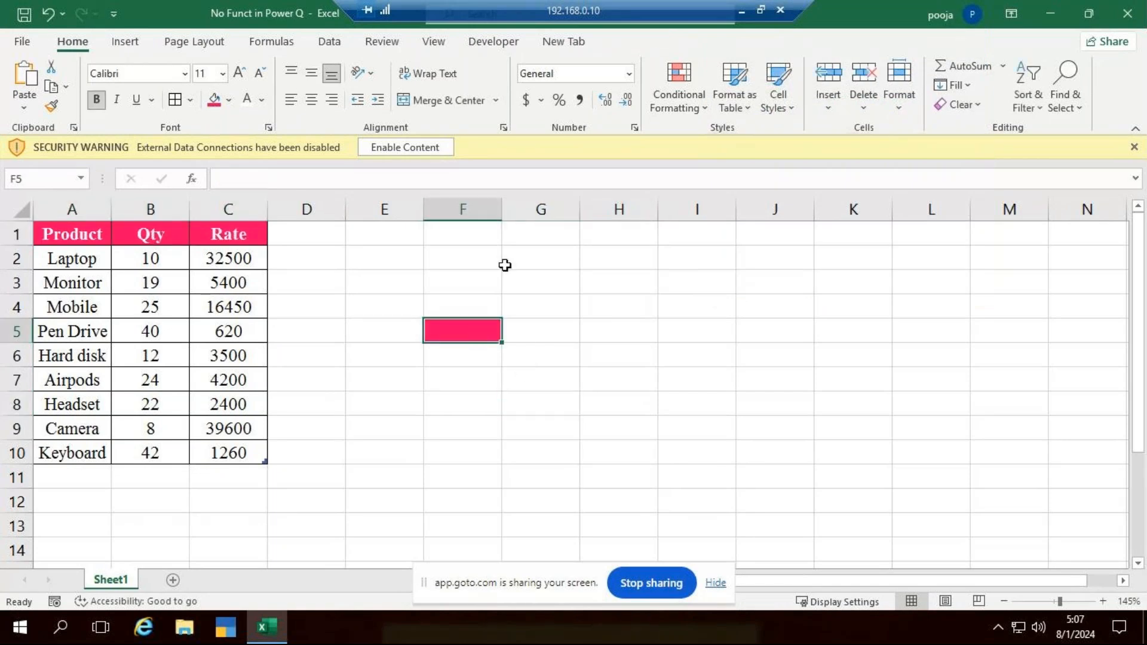
left_click(958, 104)
key("Escape")
left_click(622, 476)
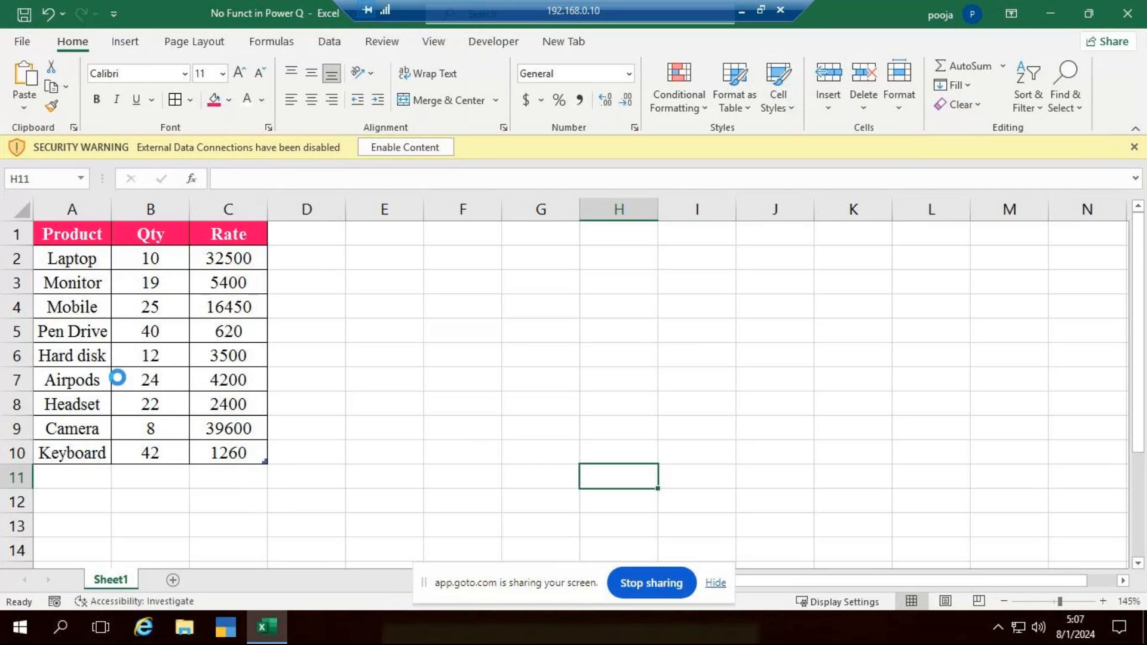
scroll(117, 377, "up", 3)
scroll(520, 392, "up", 1)
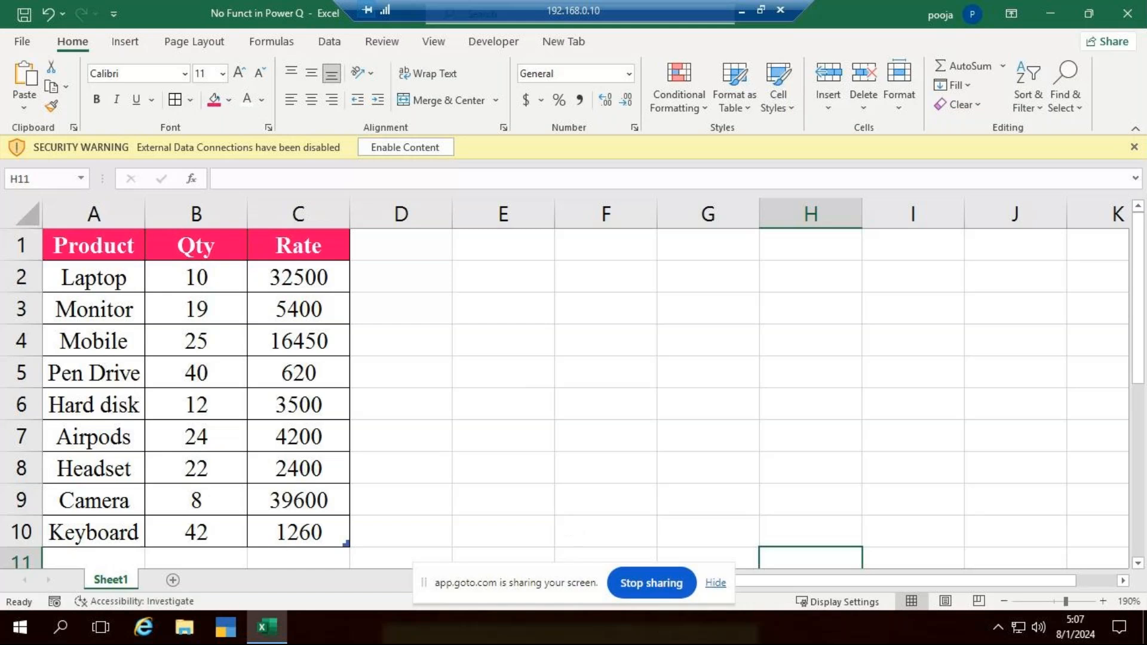
left_click_drag(504, 579, 495, 11)
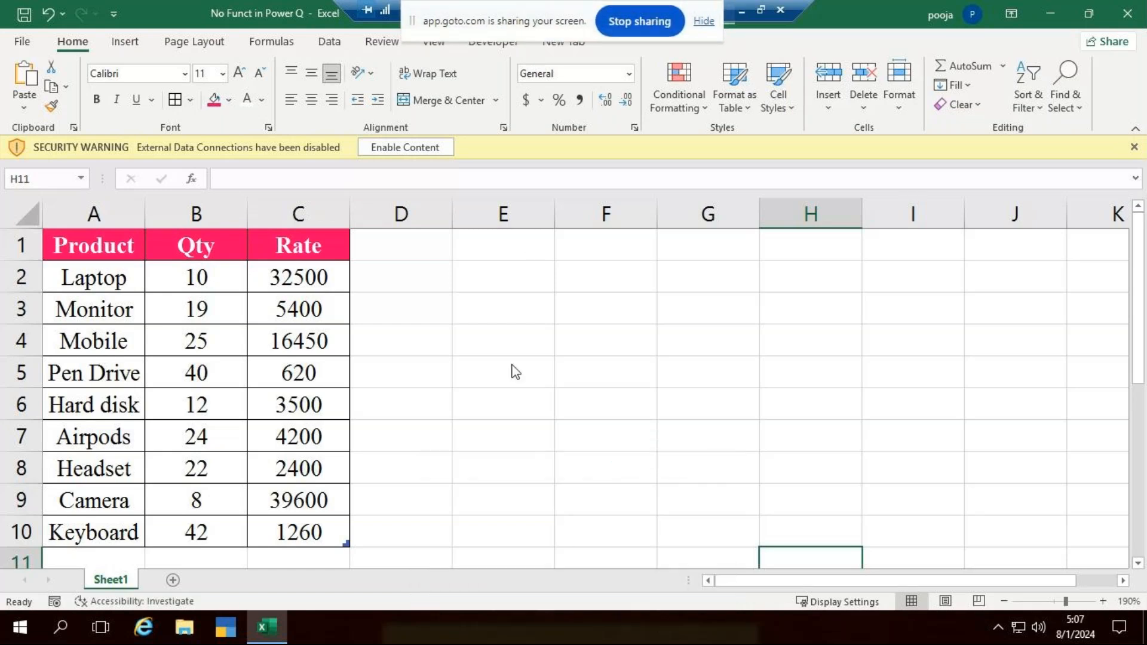
left_click(516, 395)
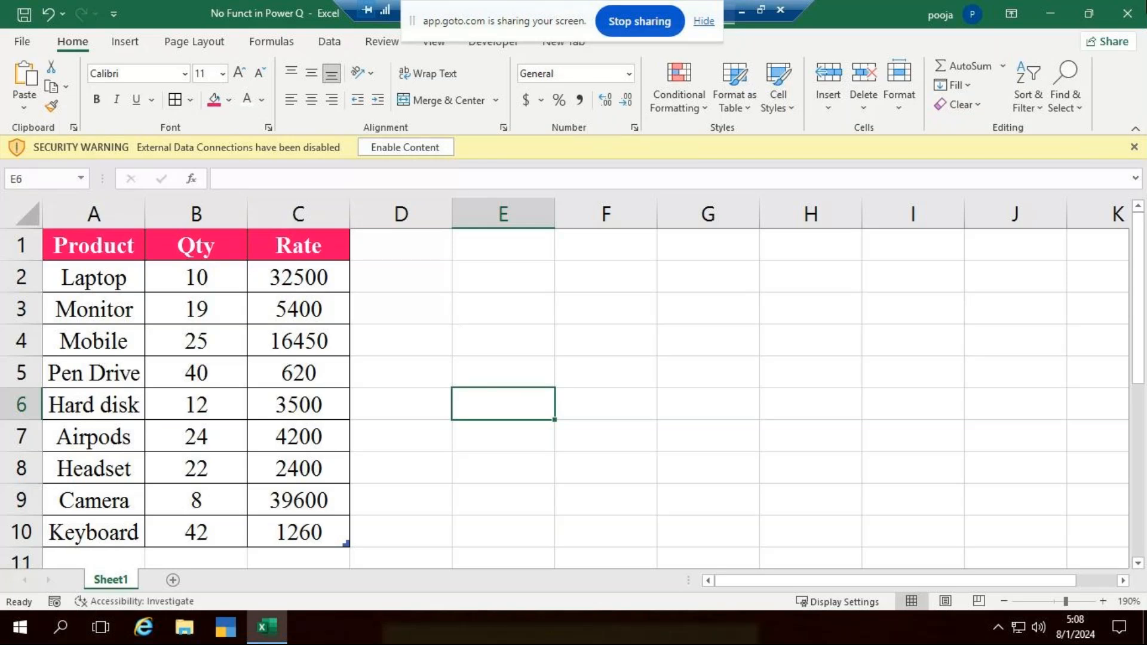
left_click(662, 365)
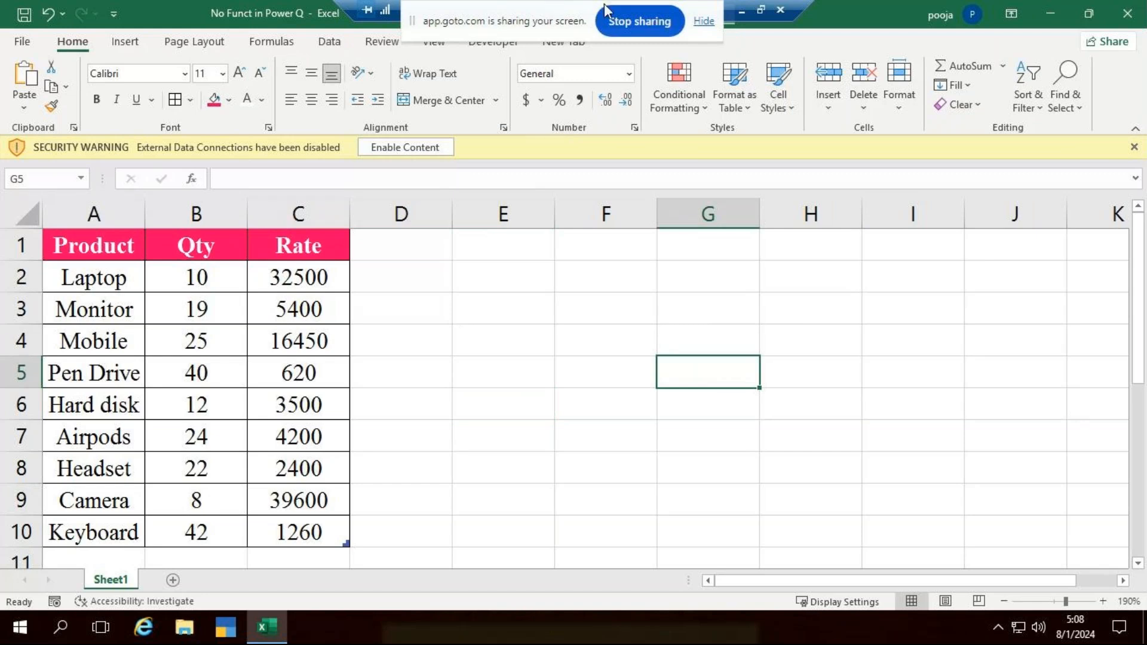
left_click_drag(525, 24, 592, 2)
left_click_drag(594, 6, 588, 1)
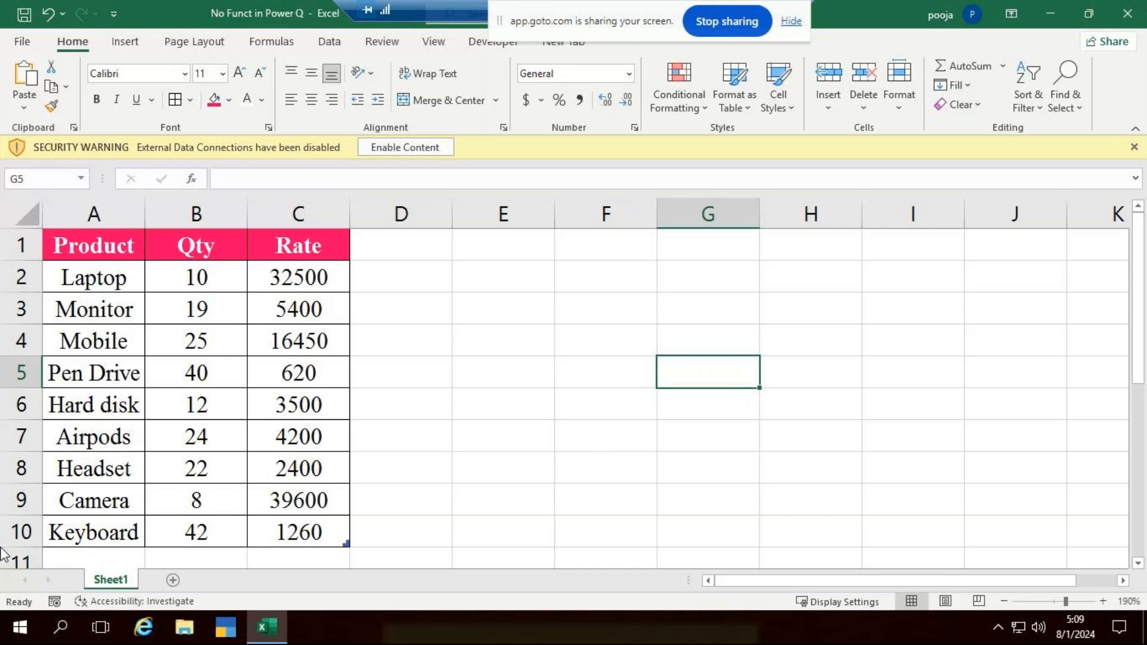
left_click(63, 629)
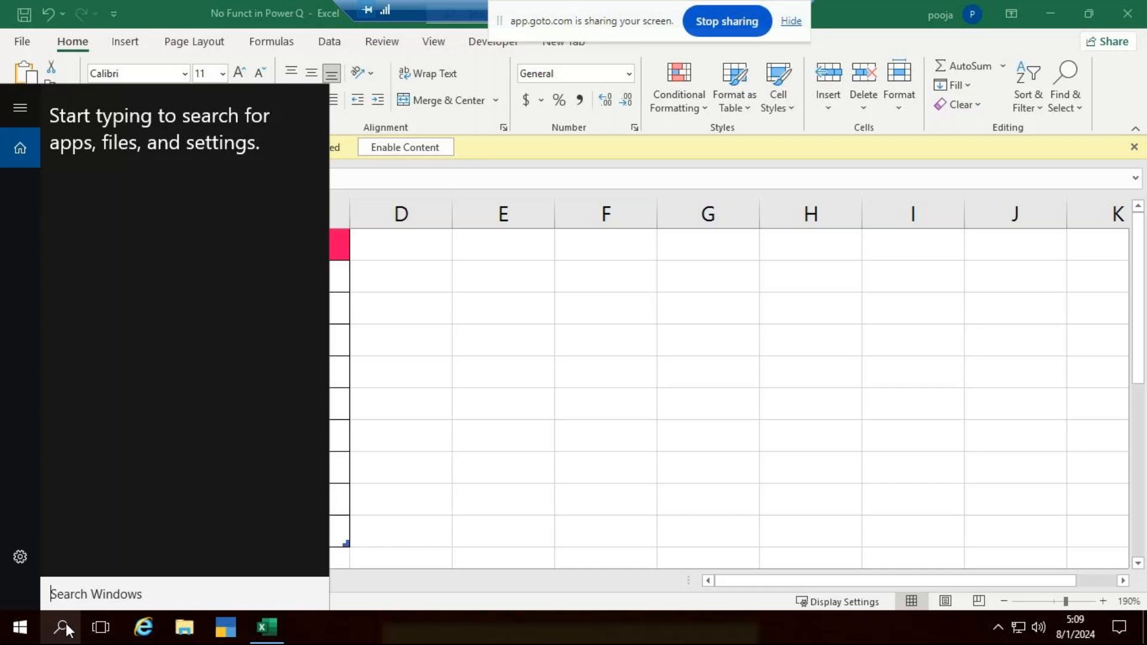
left_click(715, 387)
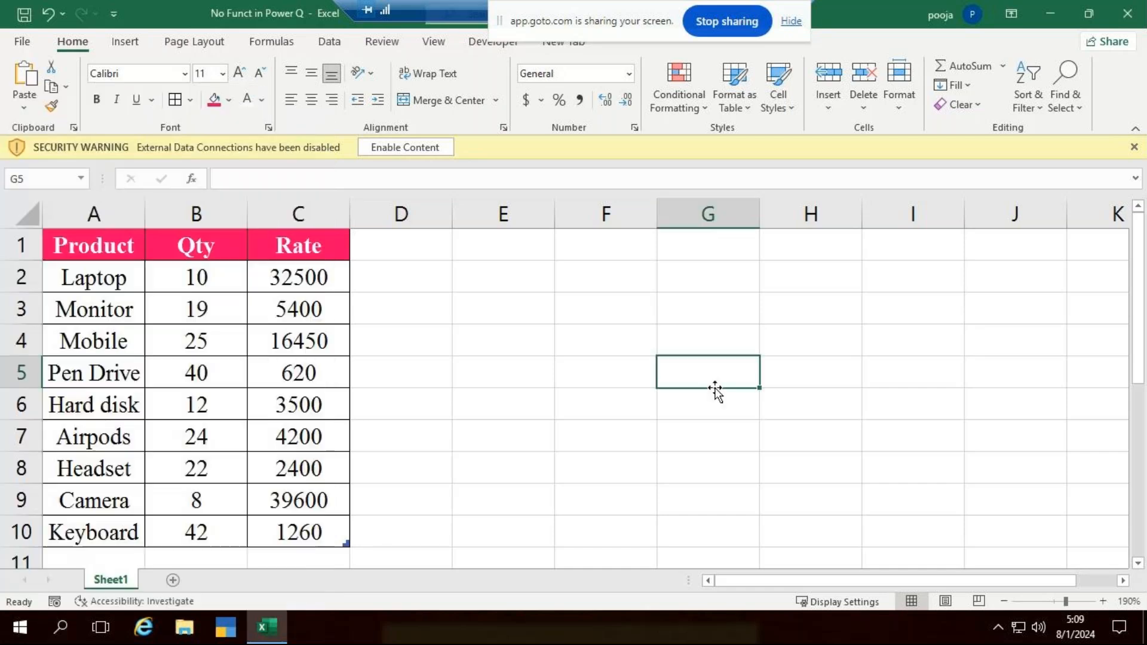
left_click(478, 412)
type("ggg")
key("Escape")
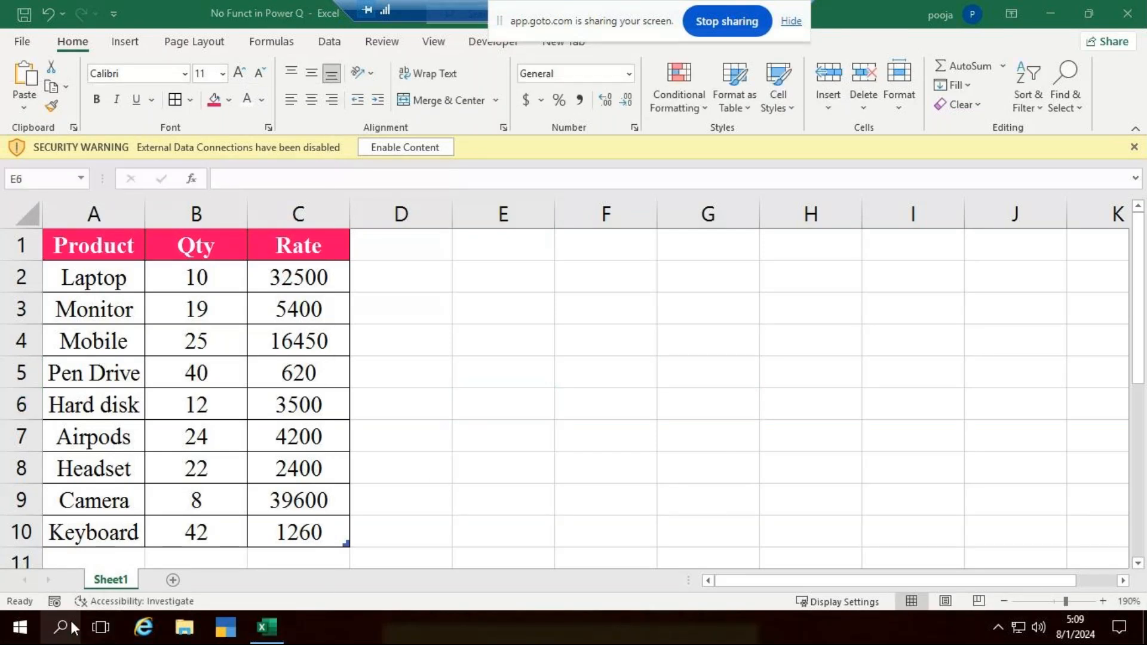
- Open a blank Notepad window and close it again, returning to the worksheet
left_click(72, 628)
type("no")
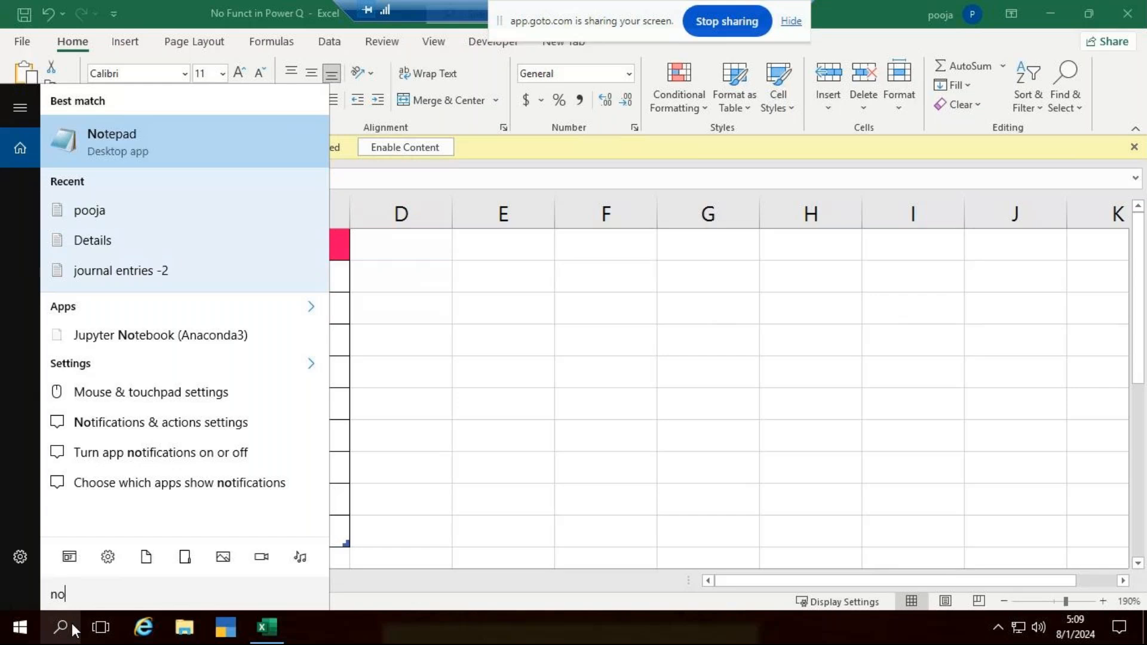
key("Return")
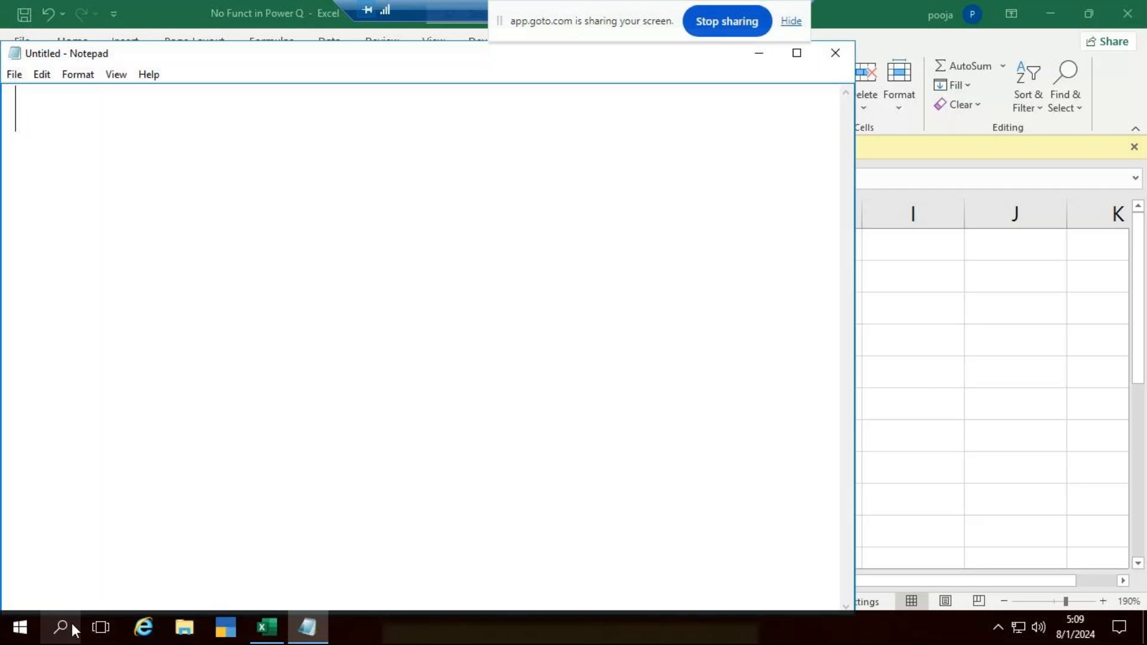
left_click(840, 59)
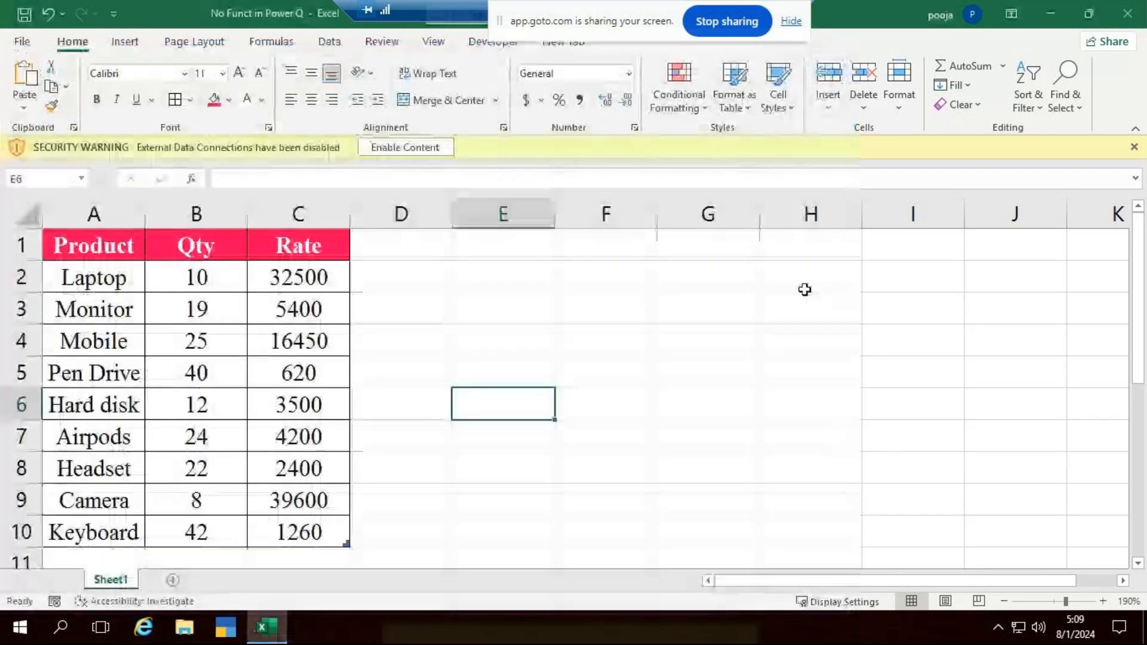
left_click(742, 320)
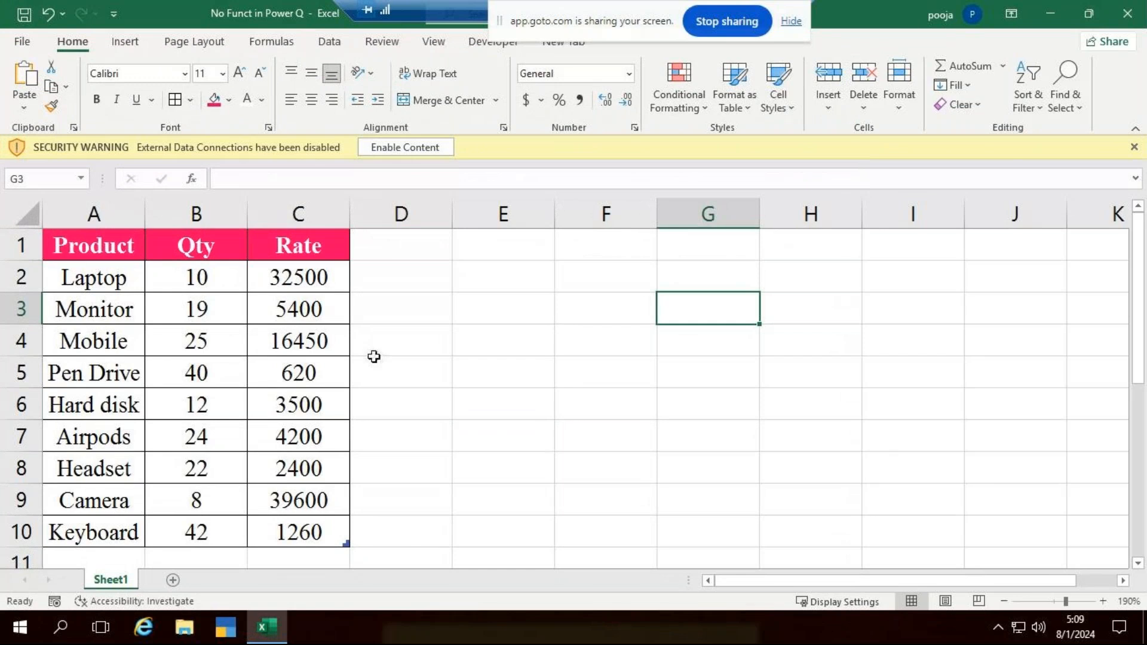
- Look through the data import options, including the file sources such as a workbook and the table or range import
left_click(201, 392)
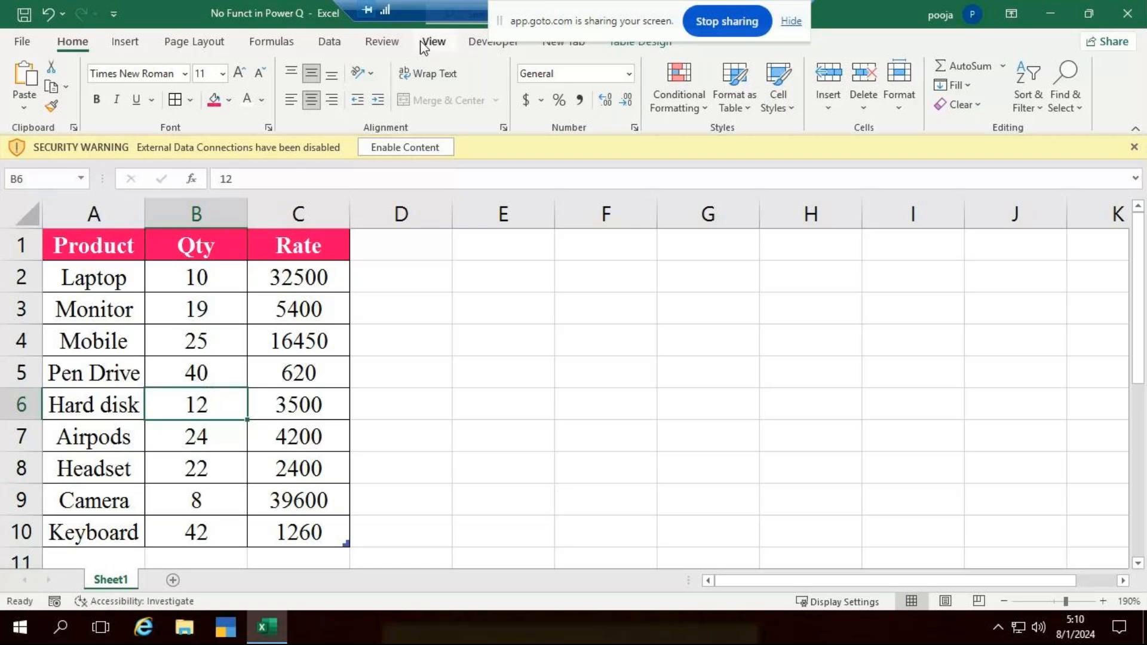
left_click(332, 42)
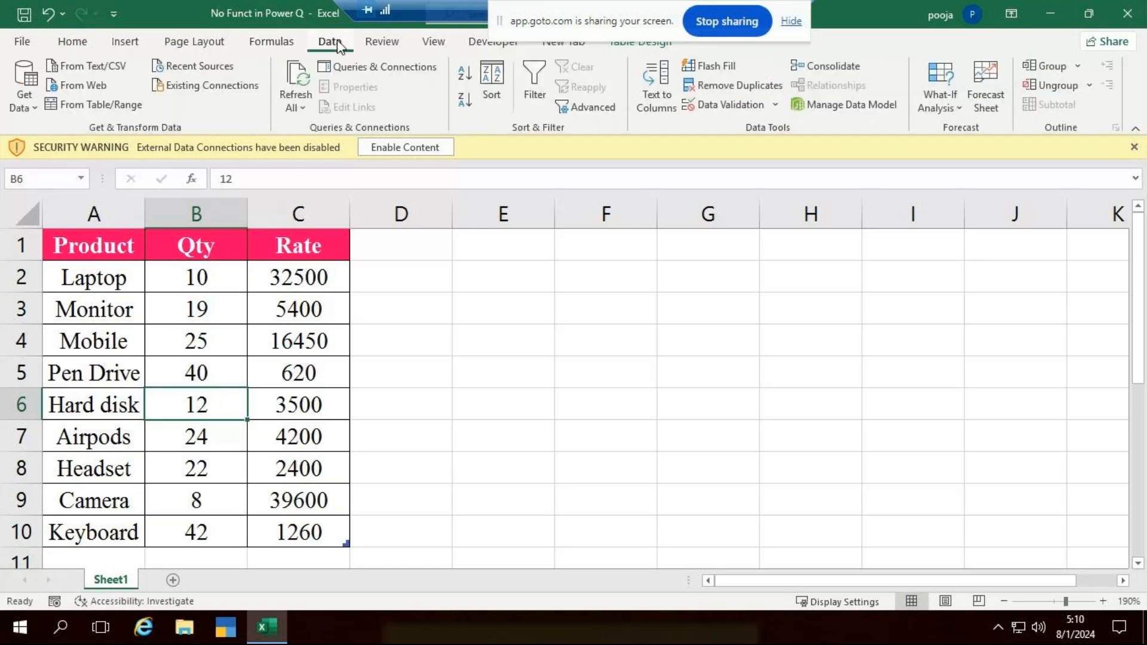
left_click(29, 105)
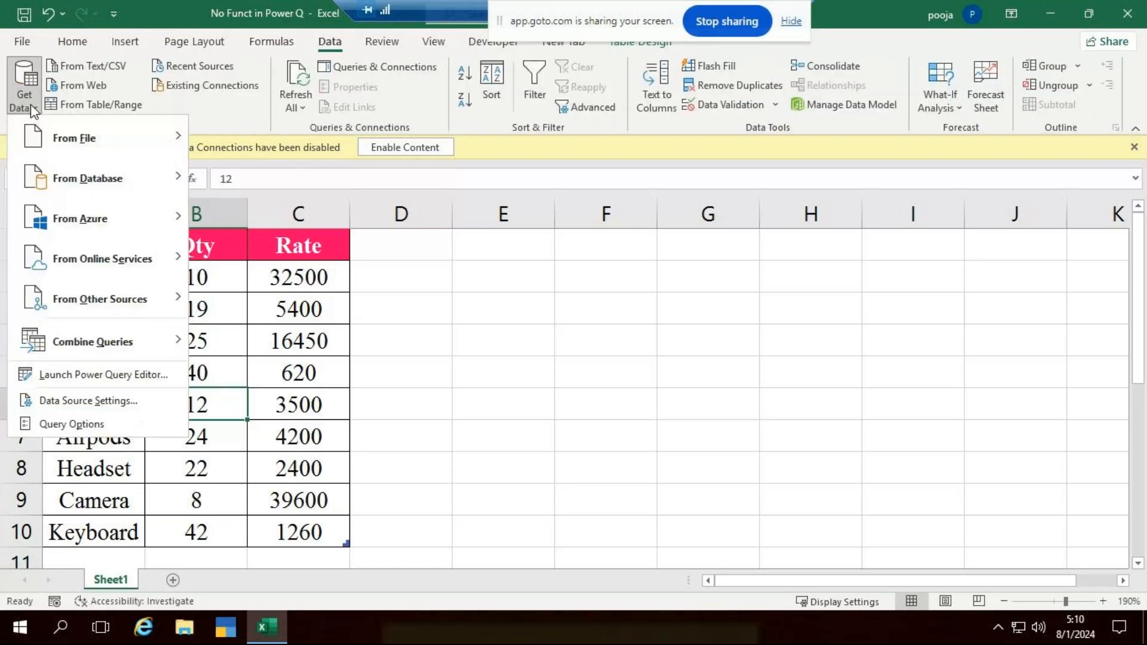
mouse_move(140, 147)
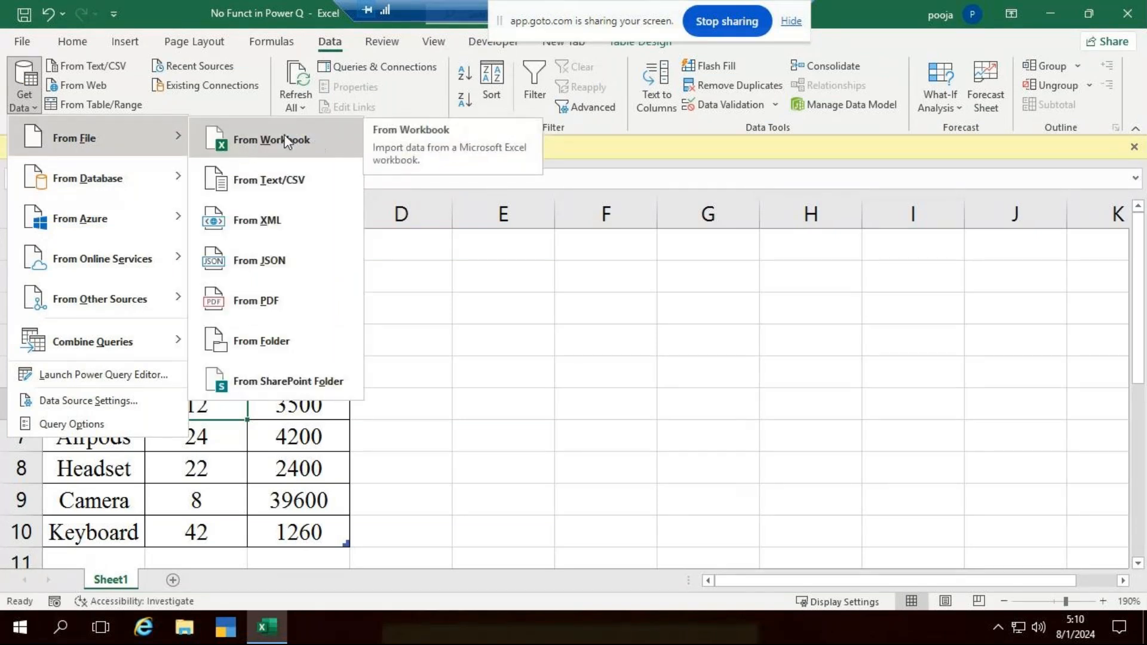
left_click(577, 389)
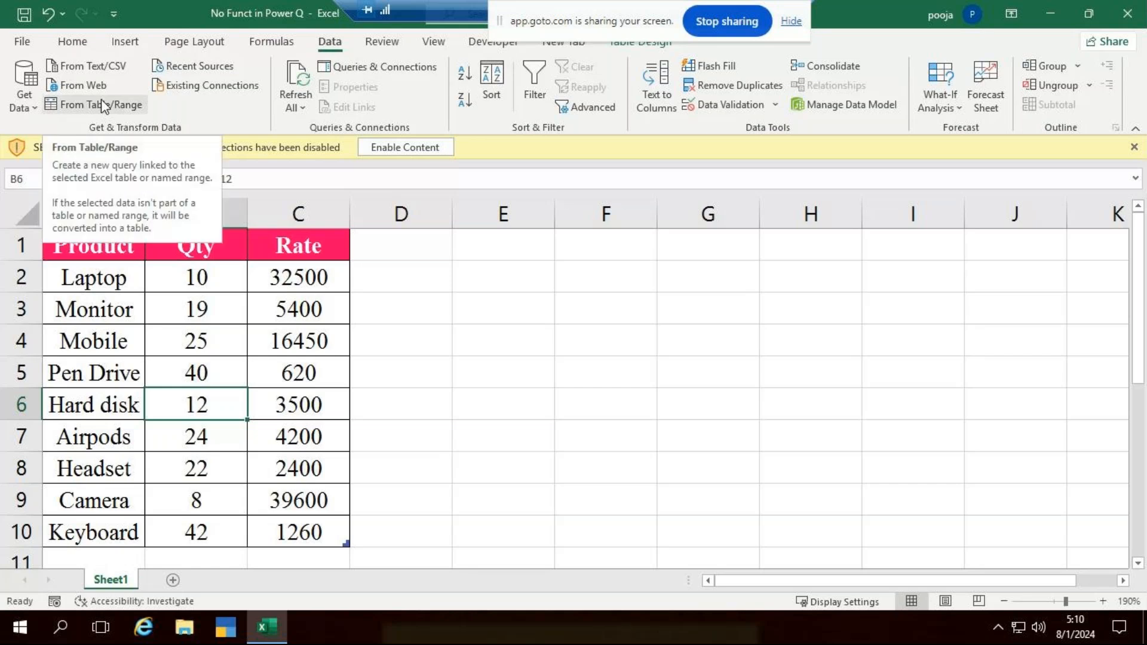
left_click(651, 434)
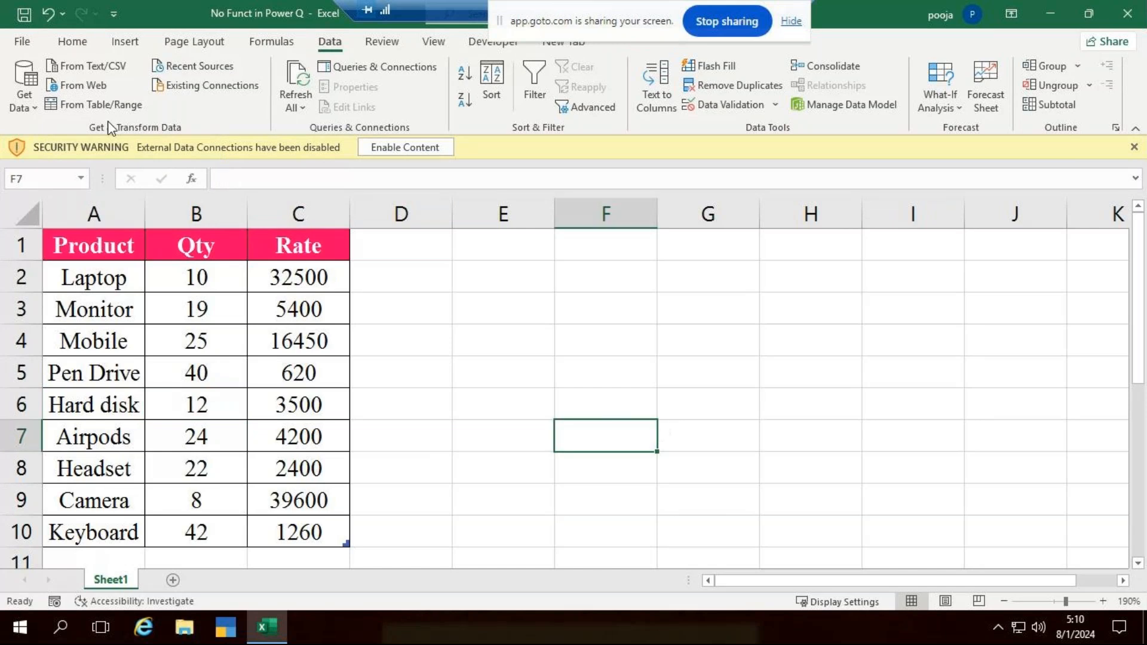
left_click(43, 117)
left_click(647, 351)
left_click(108, 105)
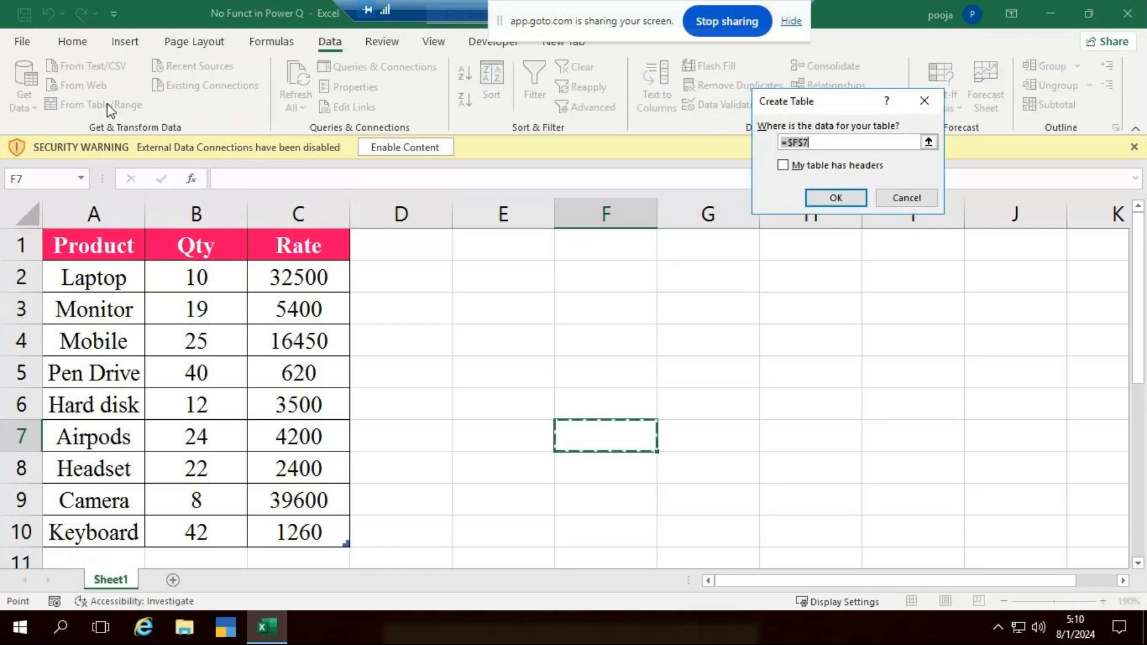
left_click(925, 101)
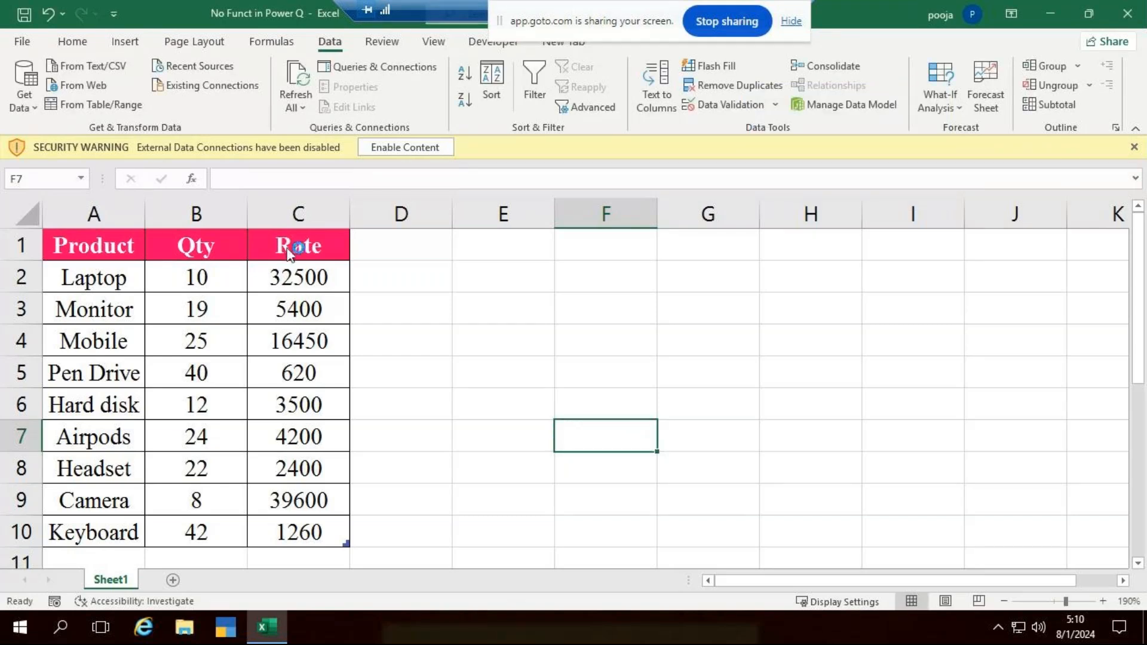
- Clear all formatting from the product table in A1:C10 while keeping its contents
left_click_drag(110, 250, 296, 248)
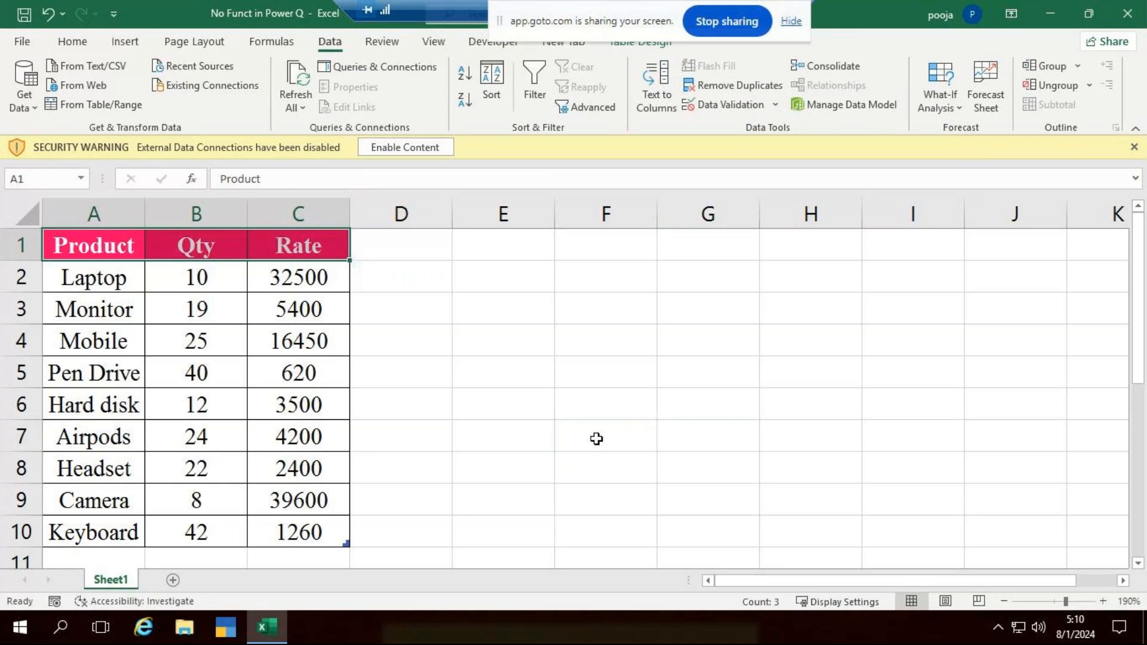
key("ctrl+shift+Down")
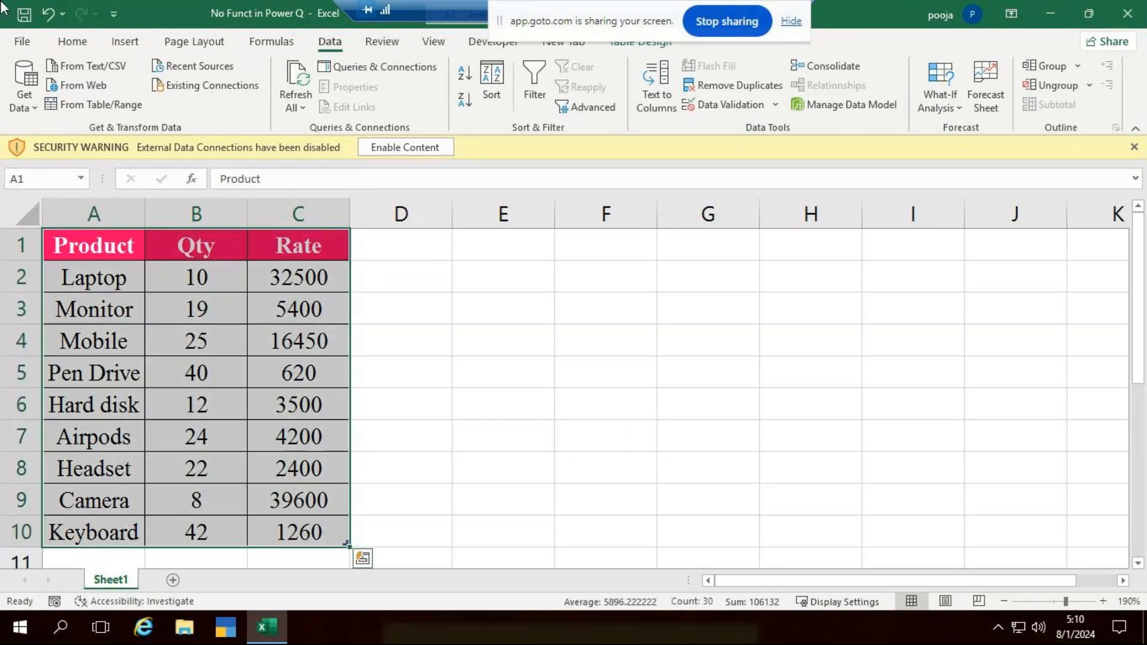
left_click(70, 42)
left_click(980, 110)
left_click(963, 126)
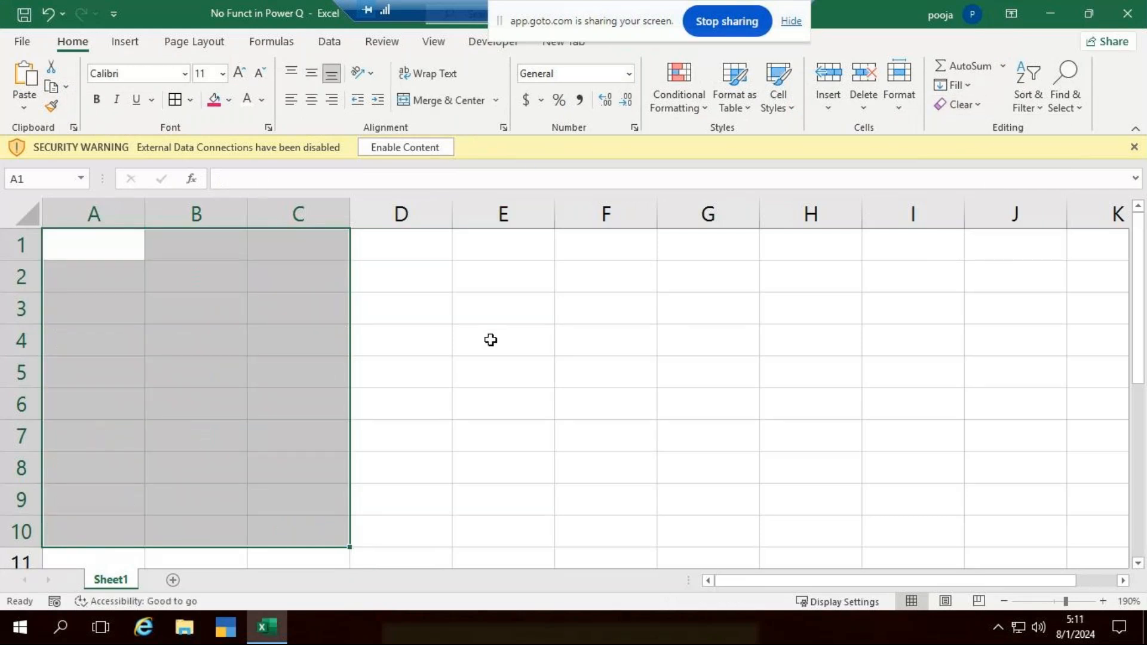
key("ctrl+z")
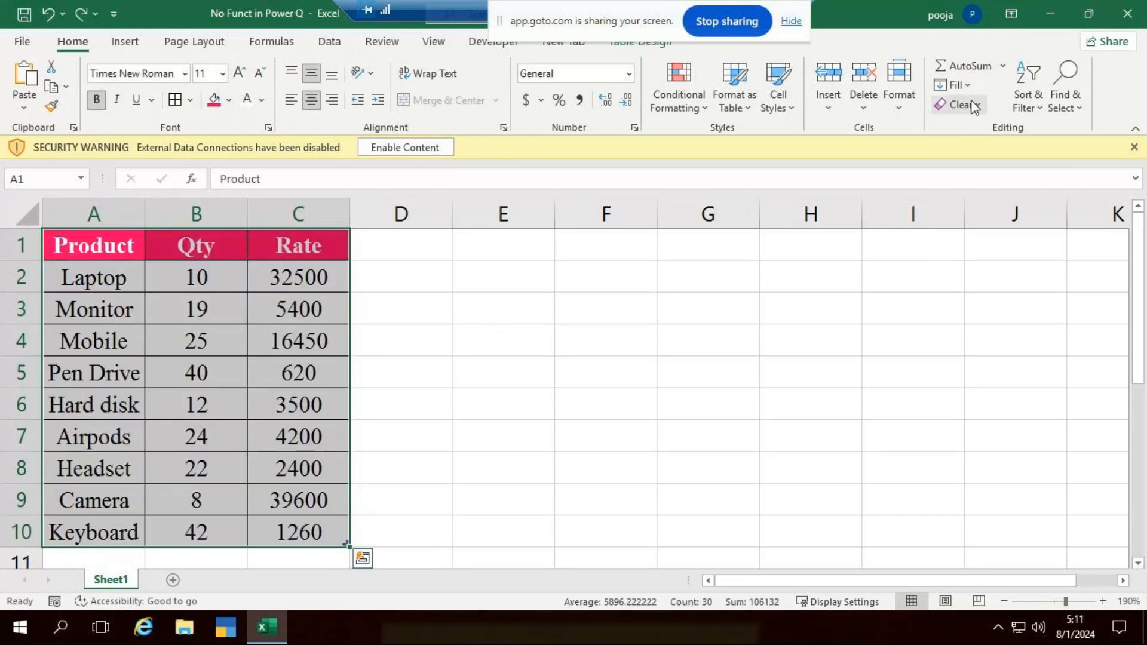
left_click(972, 102)
left_click(988, 151)
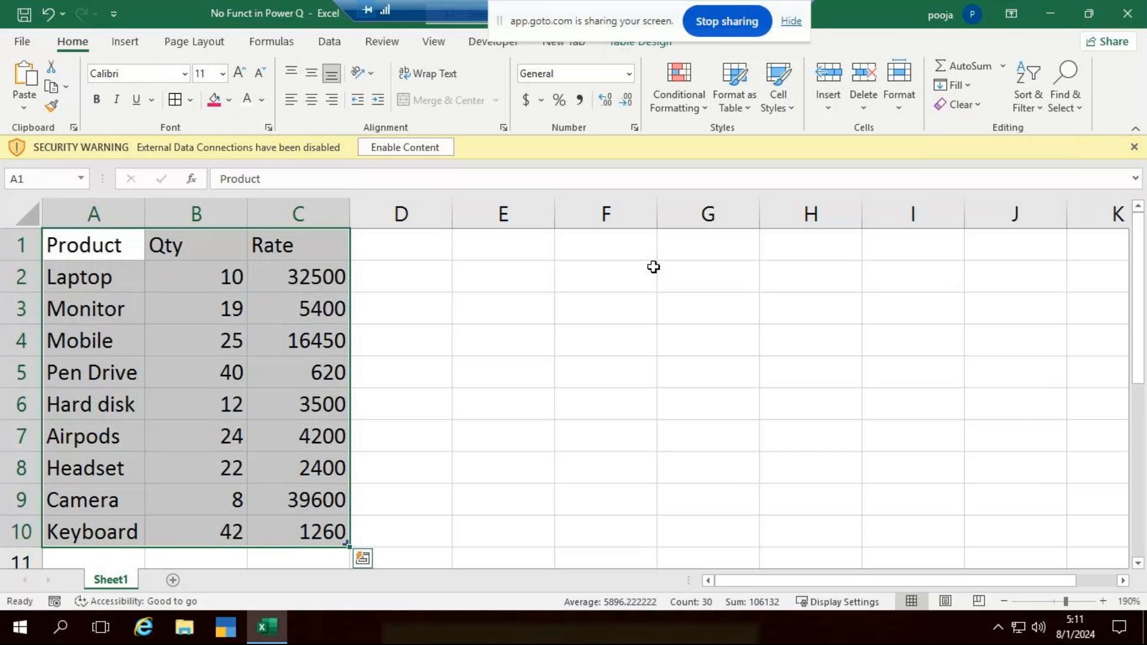
- Load the product table A1:C10 into the Power Query Editor as a new query, accepting the external data source notice
left_click(339, 47)
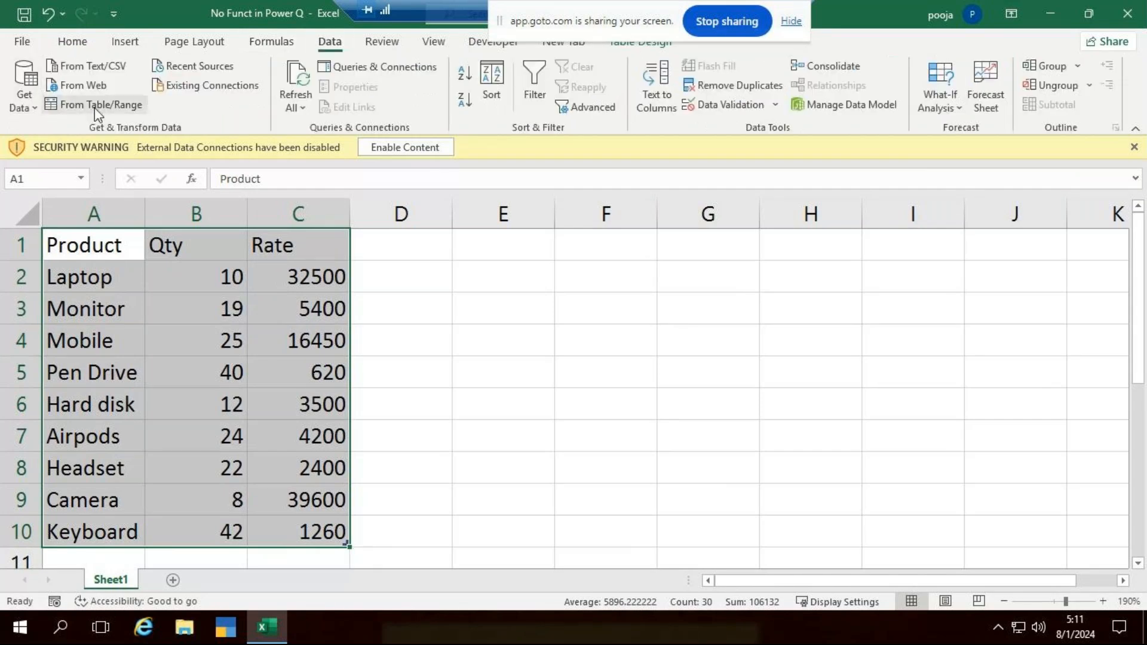
left_click(97, 105)
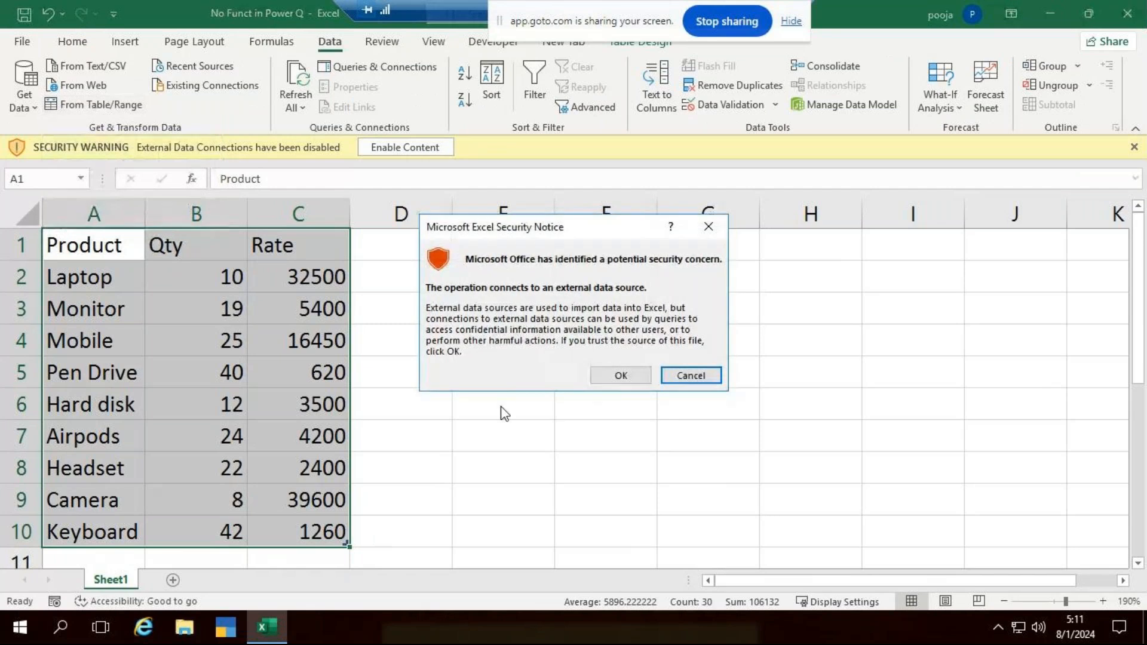
left_click(637, 376)
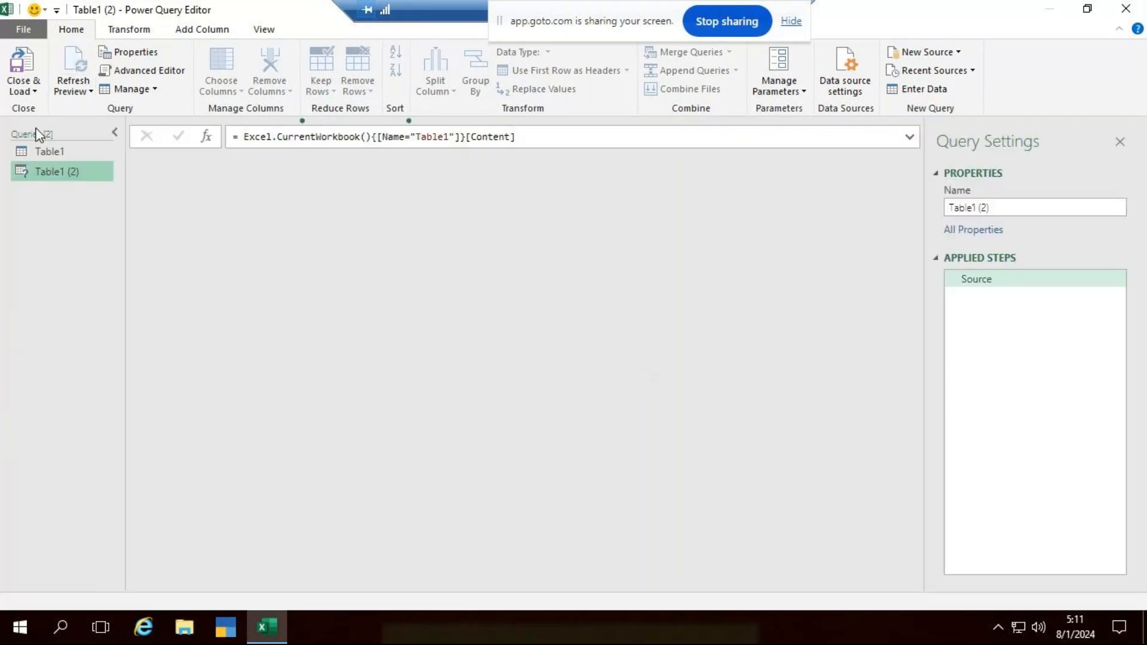
- Inspect the existing Table1 query, and close the Power Query Editor by loading the queries into the workbook
left_click(60, 157)
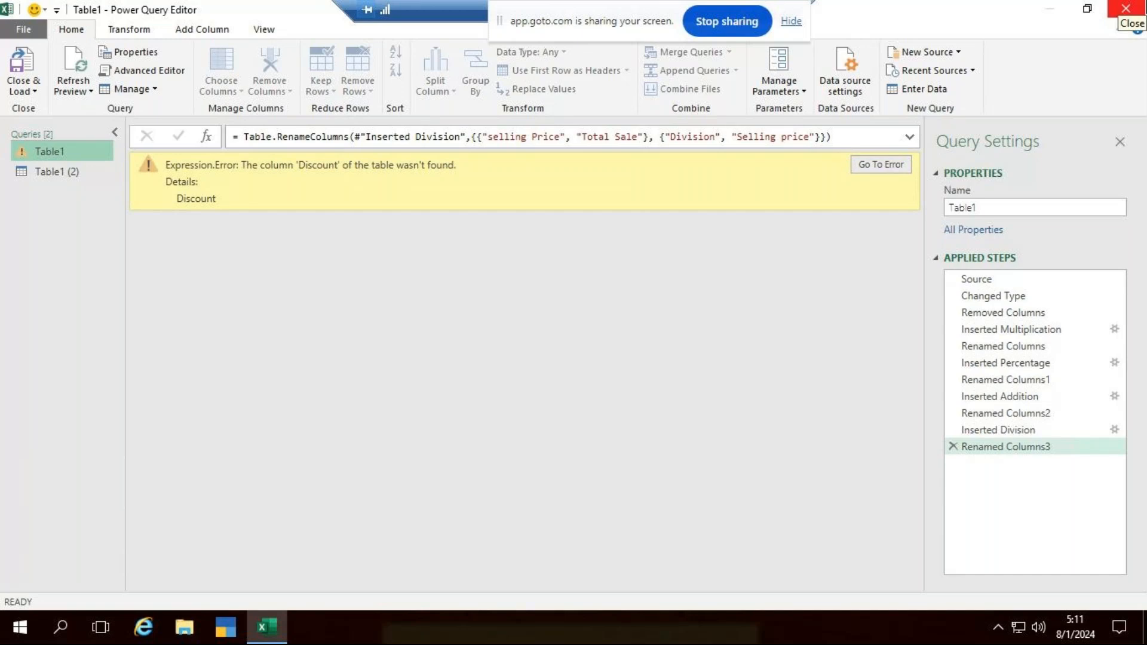
left_click(1125, 8)
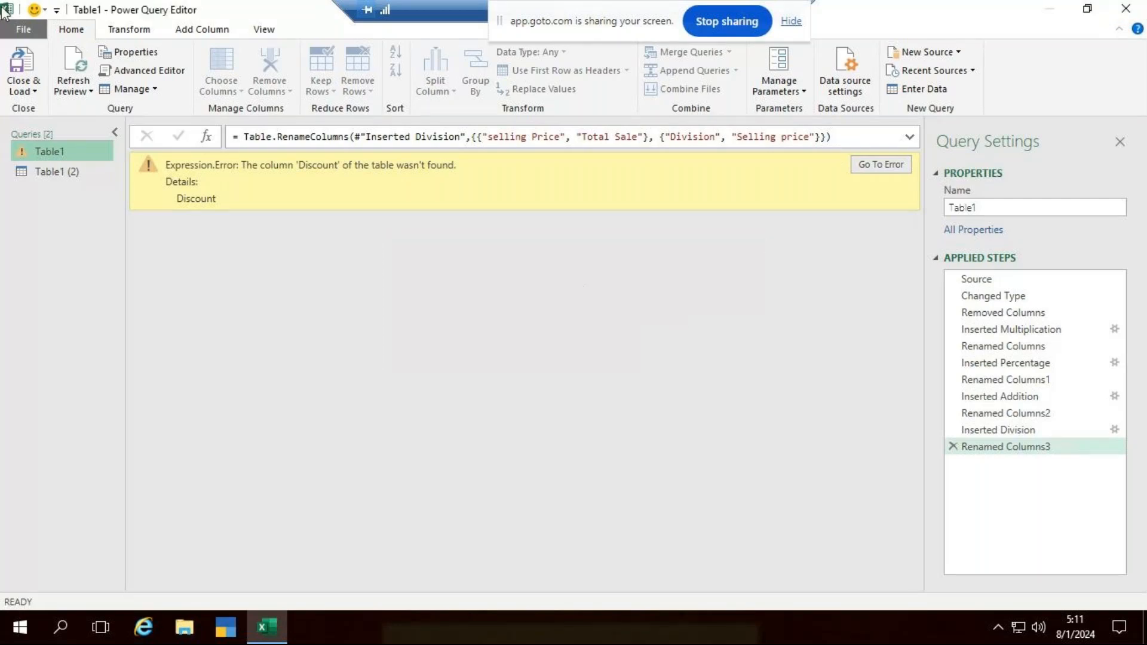
left_click(26, 93)
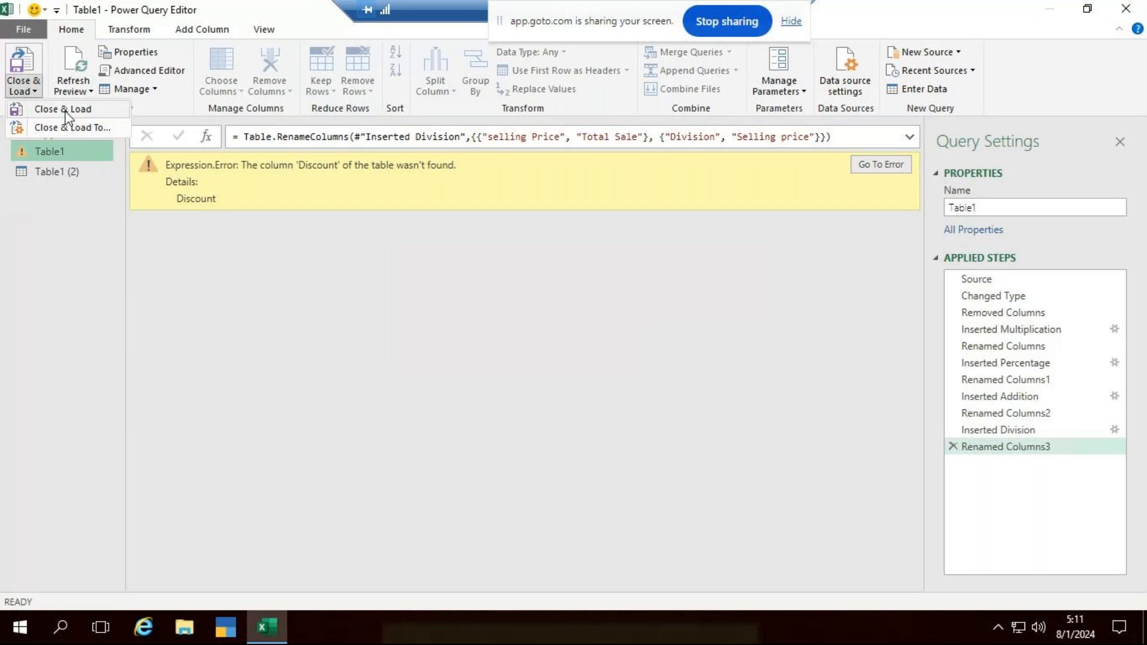
left_click(63, 109)
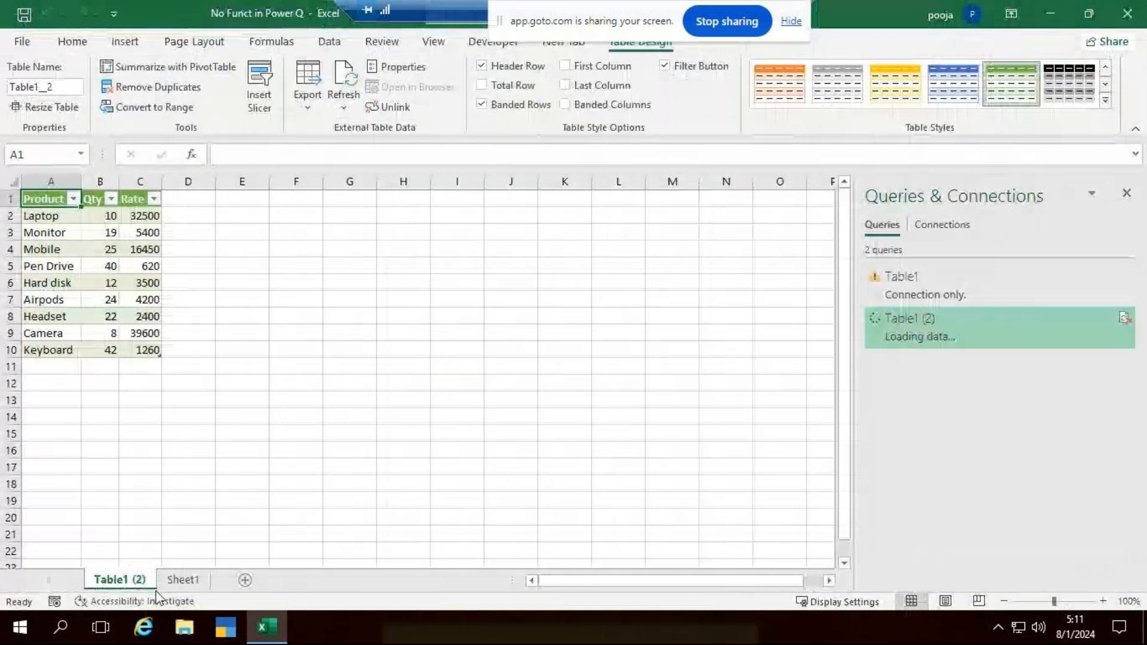
- Delete the Table1 (2) sheet from the workbook, confirming the permanent deletion
right_click(109, 583)
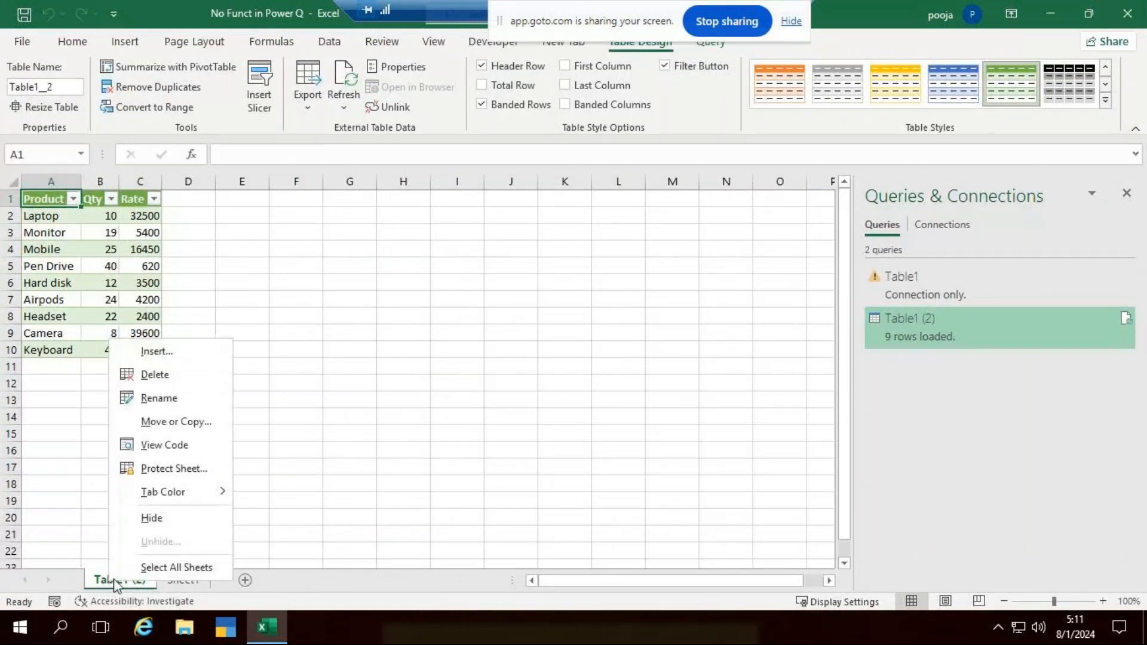
left_click(155, 375)
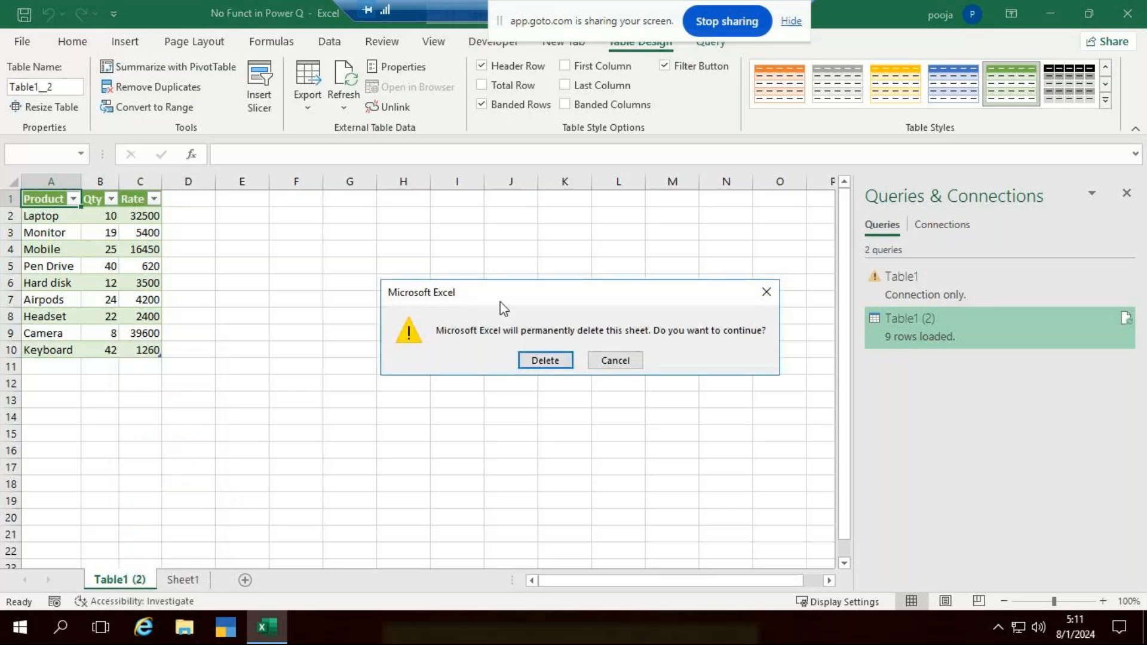
left_click(529, 357)
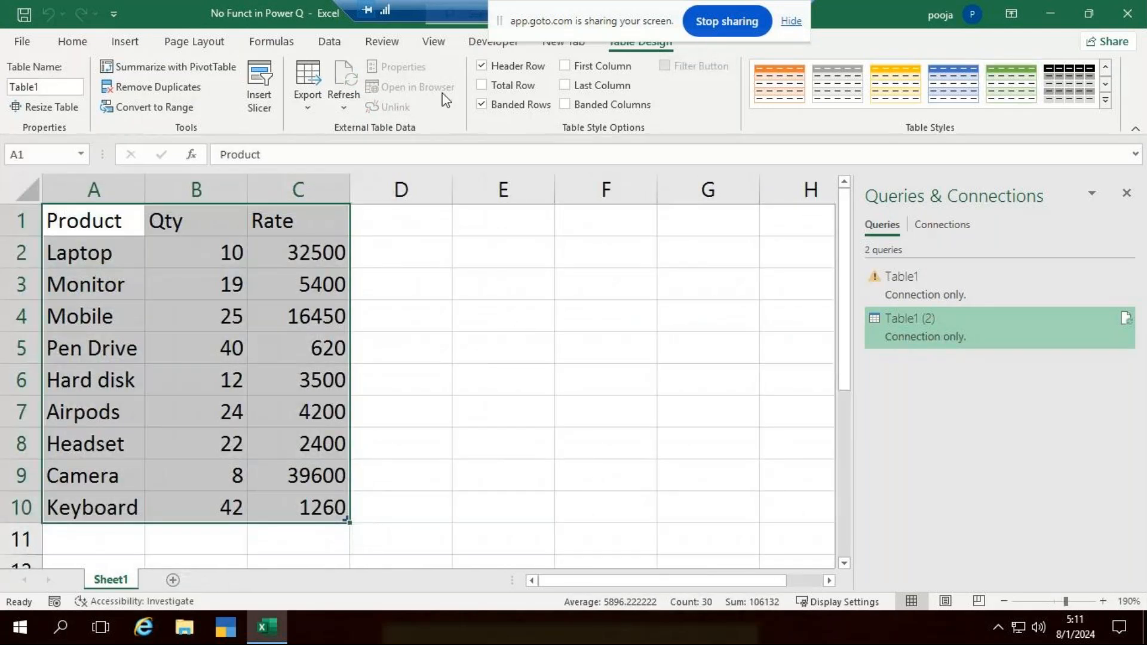
- Load the product table A1:C10 from the sheet into the Power Query Editor as another new query
left_click(328, 43)
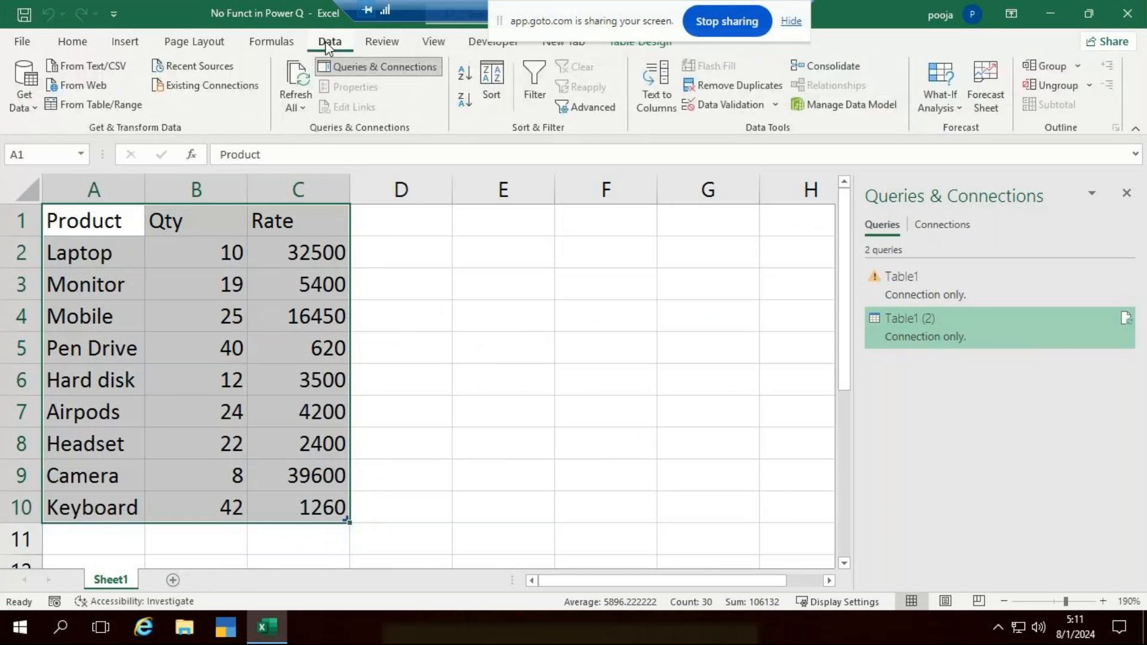
left_click(99, 105)
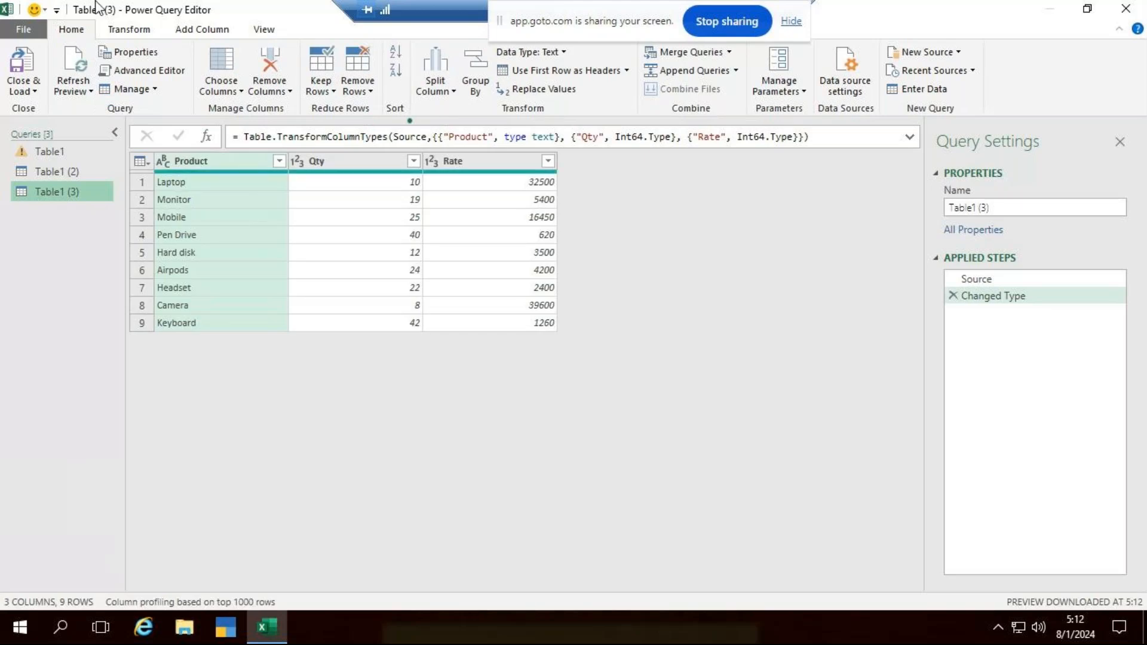
- Add a new column that multiplies the Qty and Rate columns
left_click(347, 167)
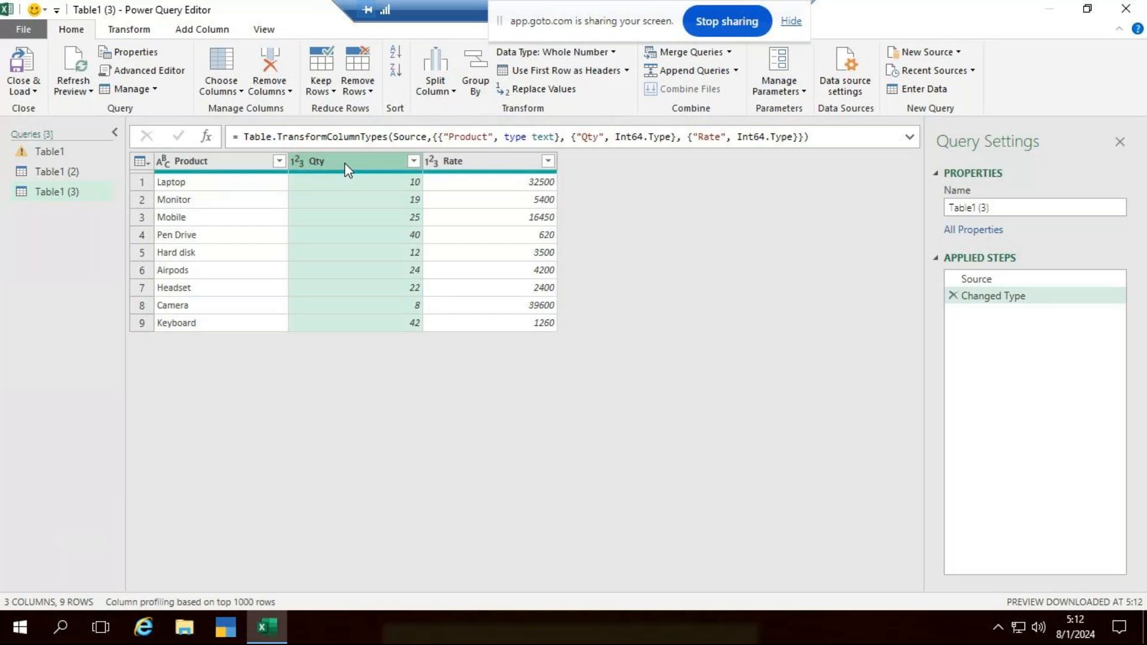
left_click(478, 165, "ctrl")
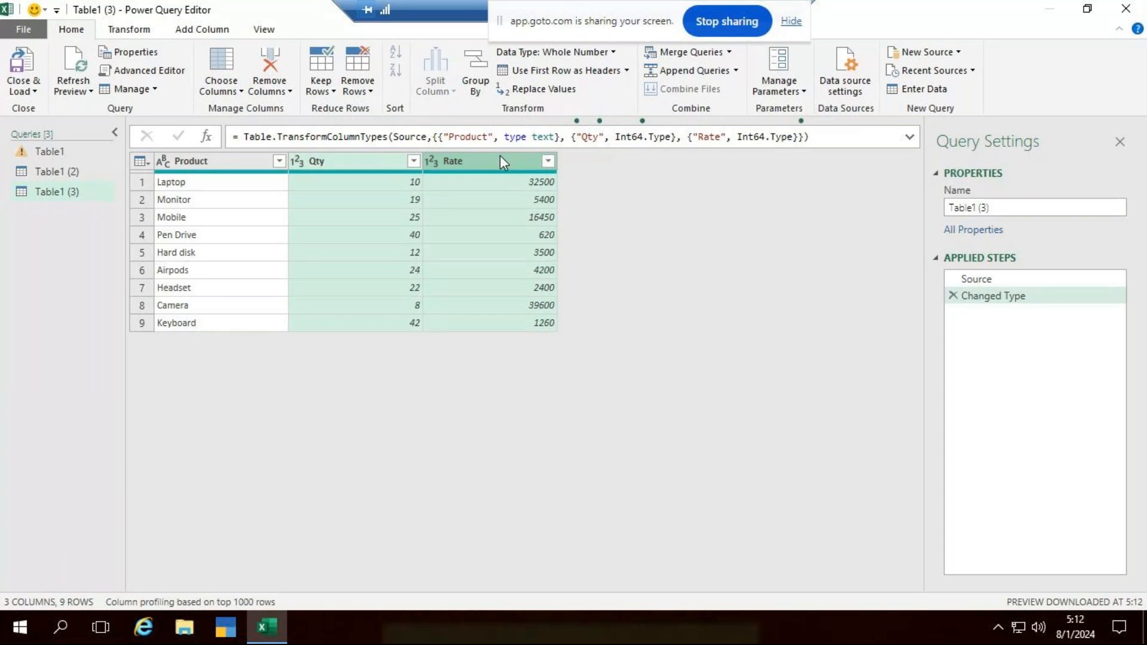
left_click(205, 33)
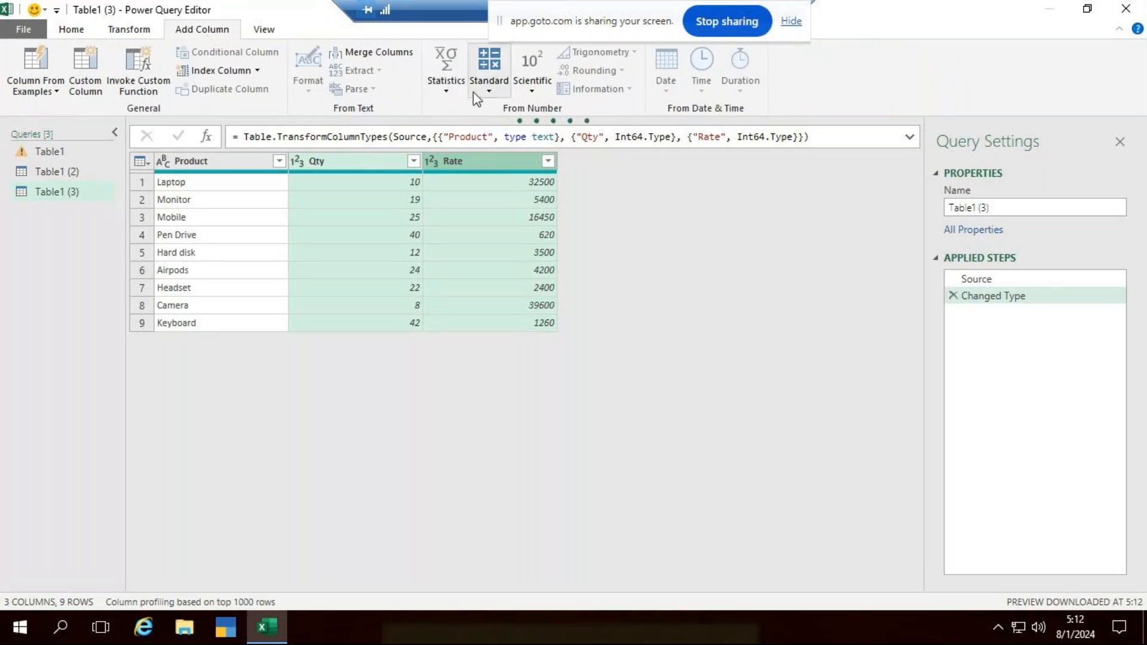
left_click(497, 88)
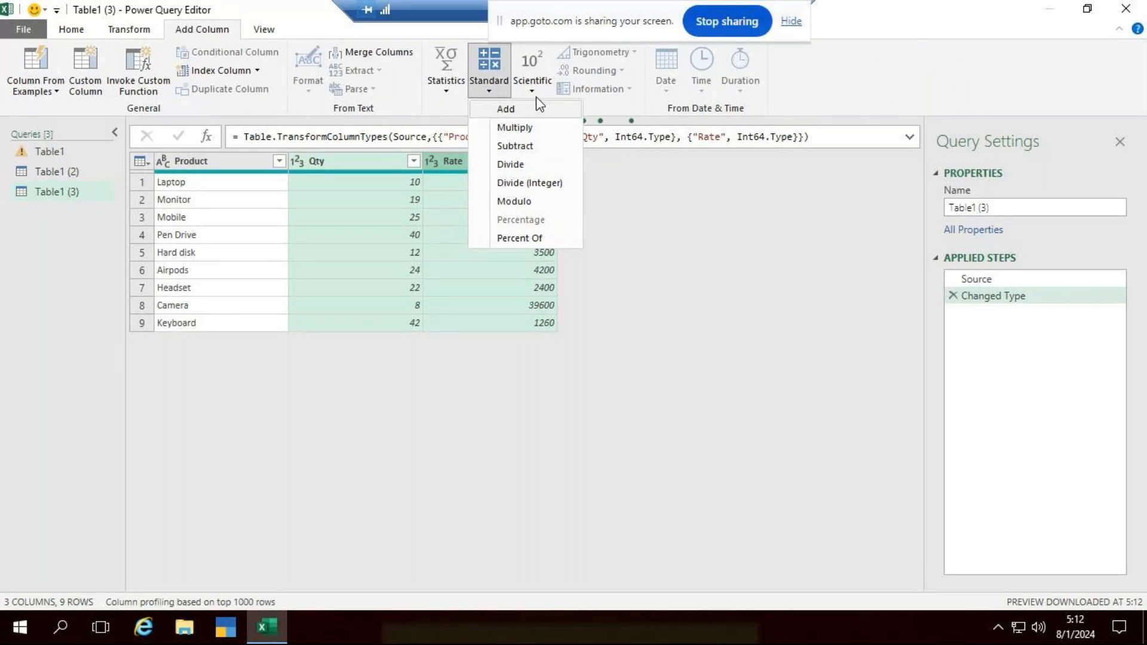
left_click(642, 217)
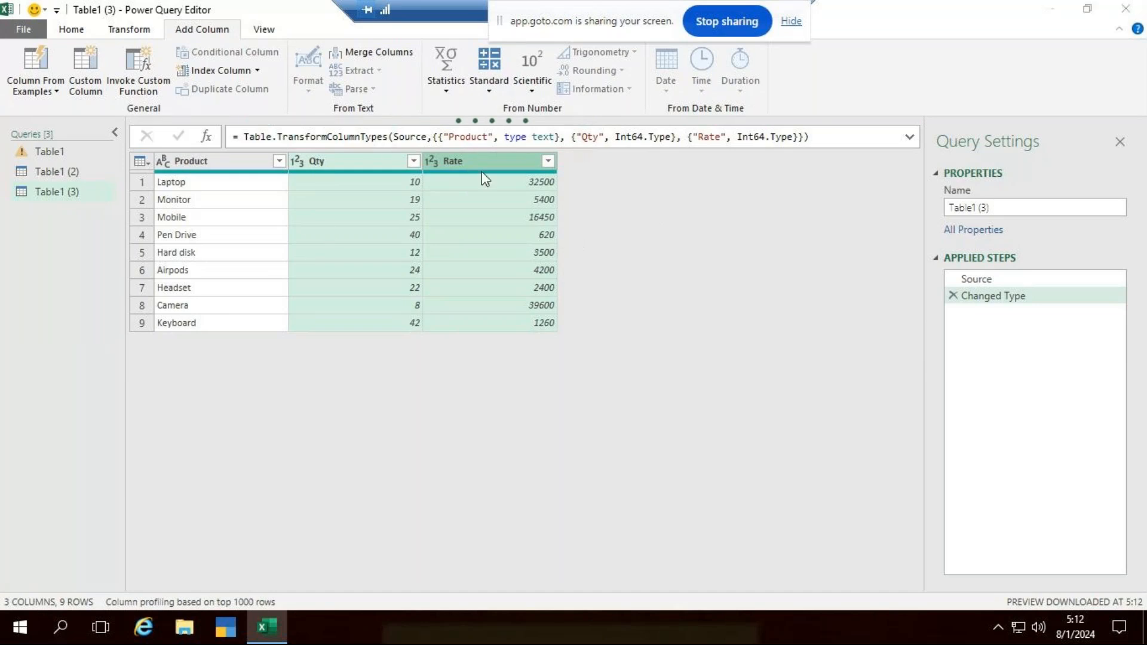
mouse_move(485, 178)
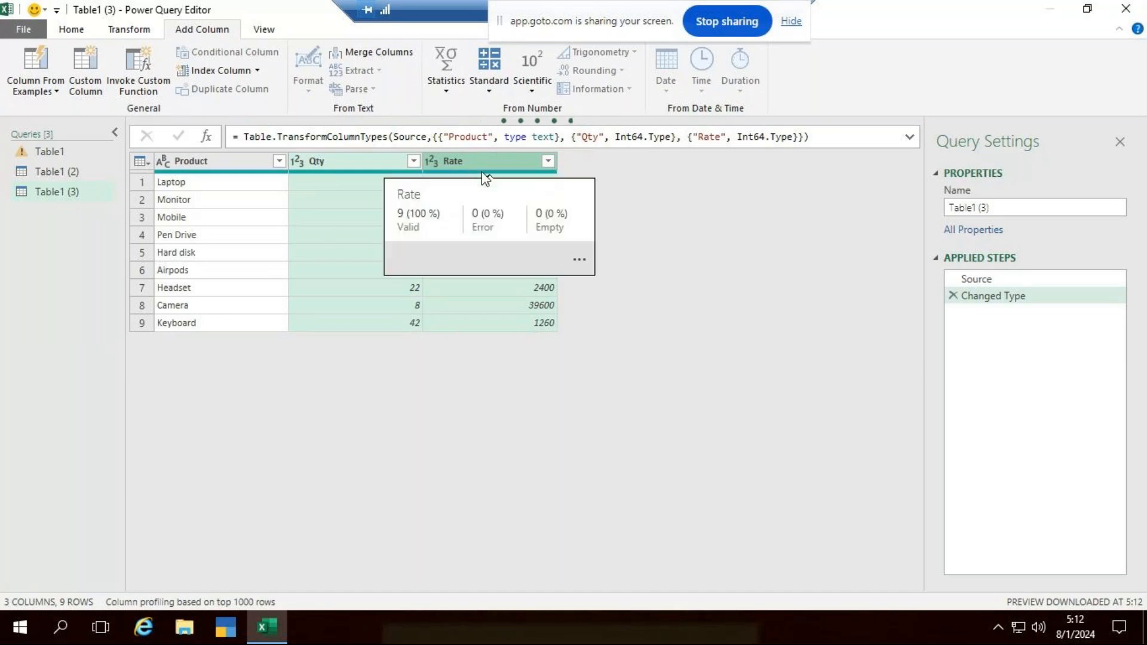
left_click(489, 91)
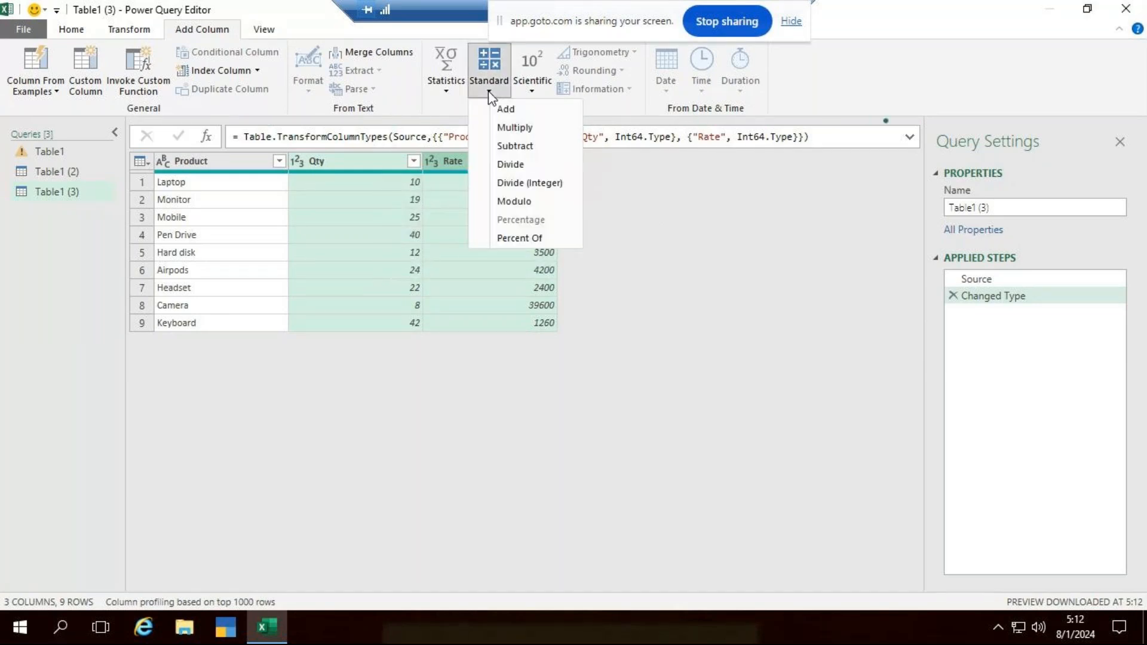
left_click(513, 127)
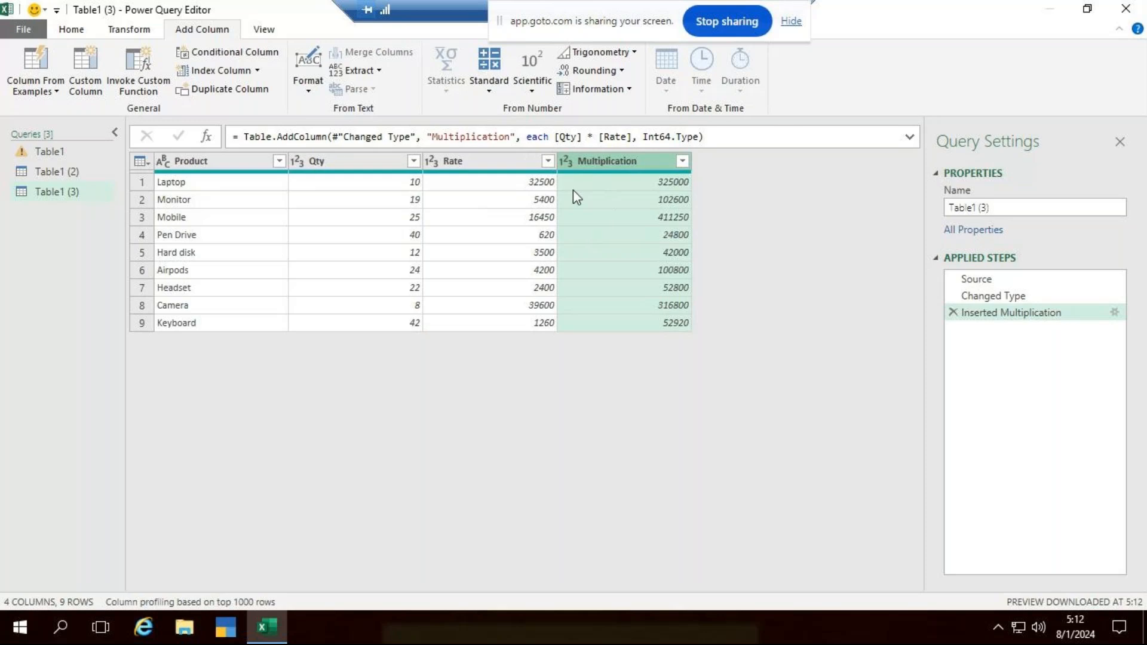
- Rename the Multiplication column as Cost Price
right_click(566, 159)
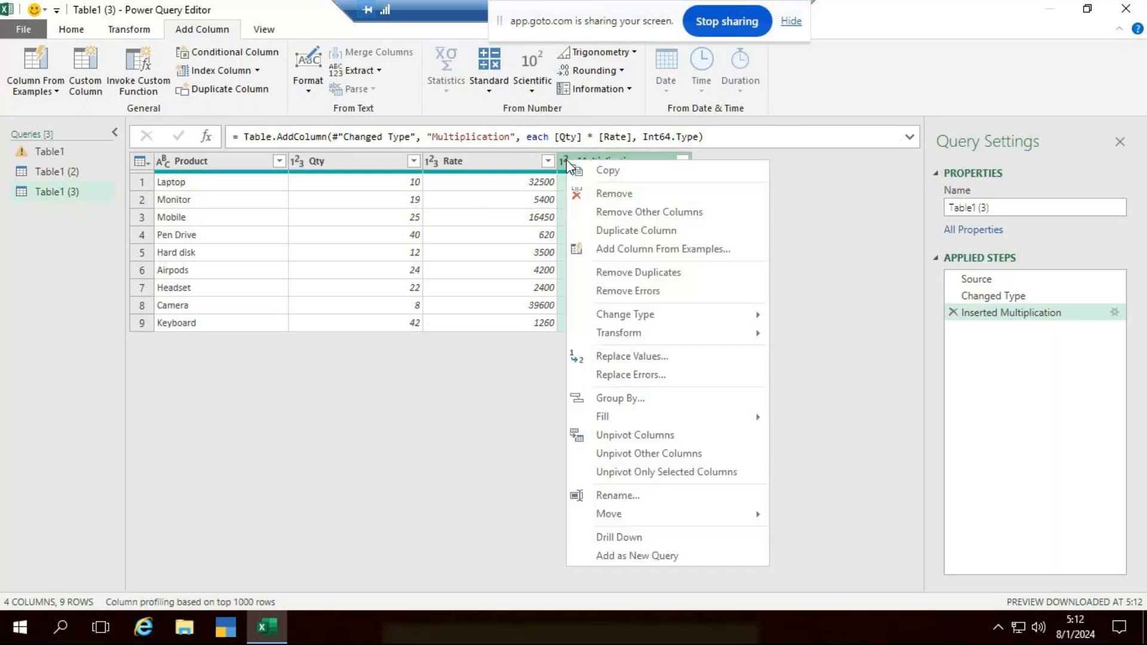
key("Escape")
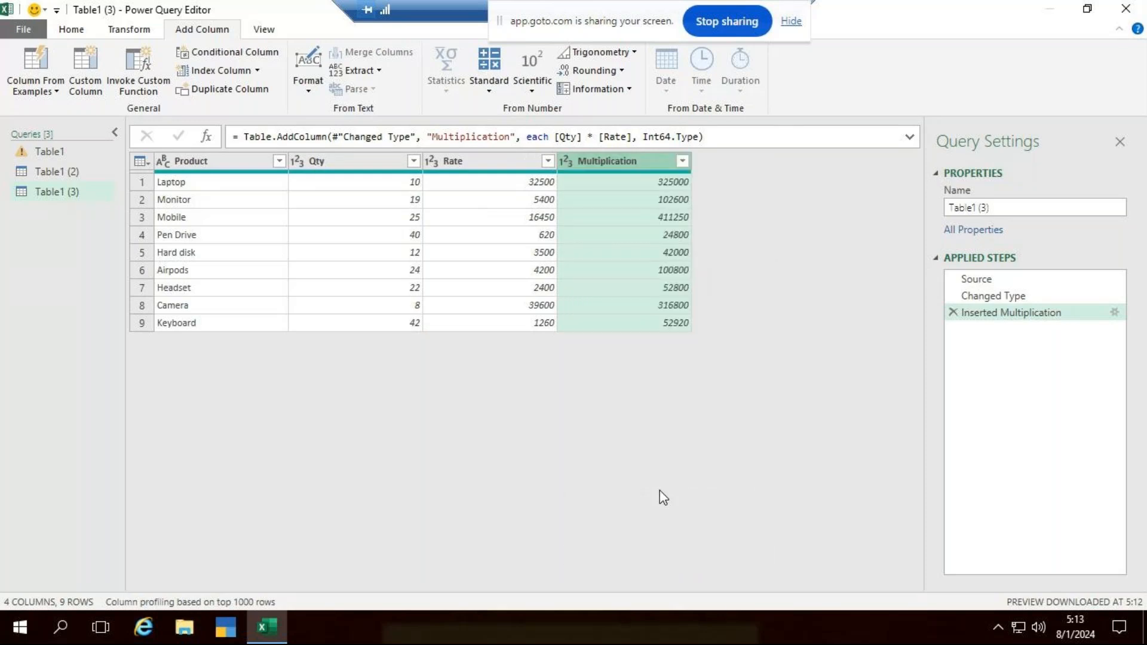
key("F2")
type("C")
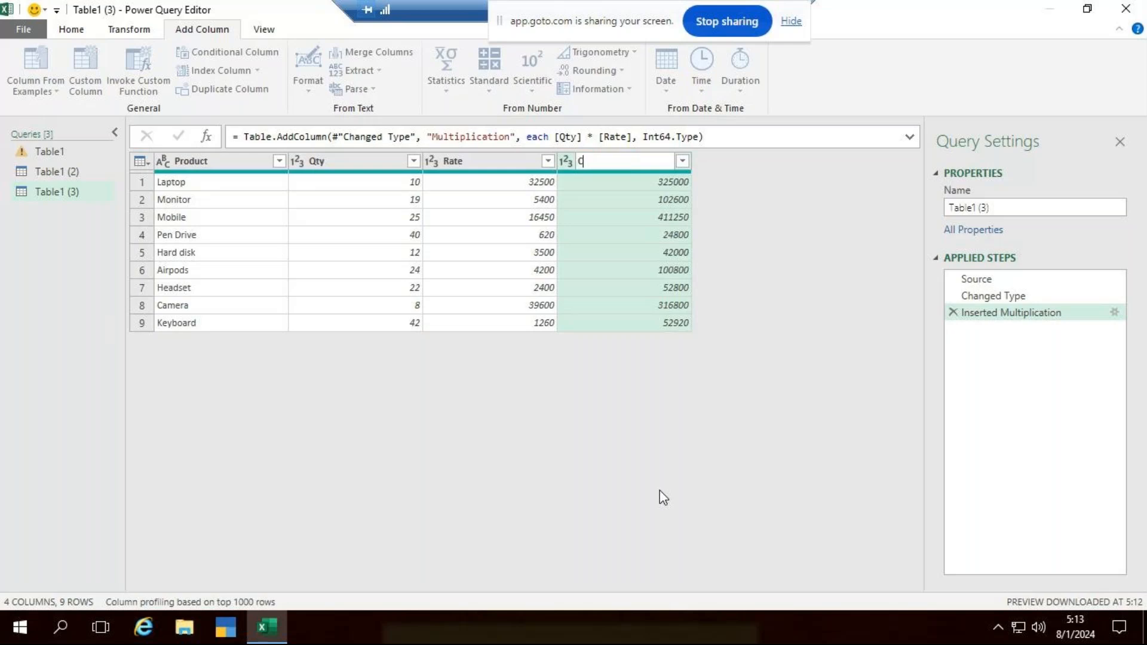
type("ost Price")
key("Return")
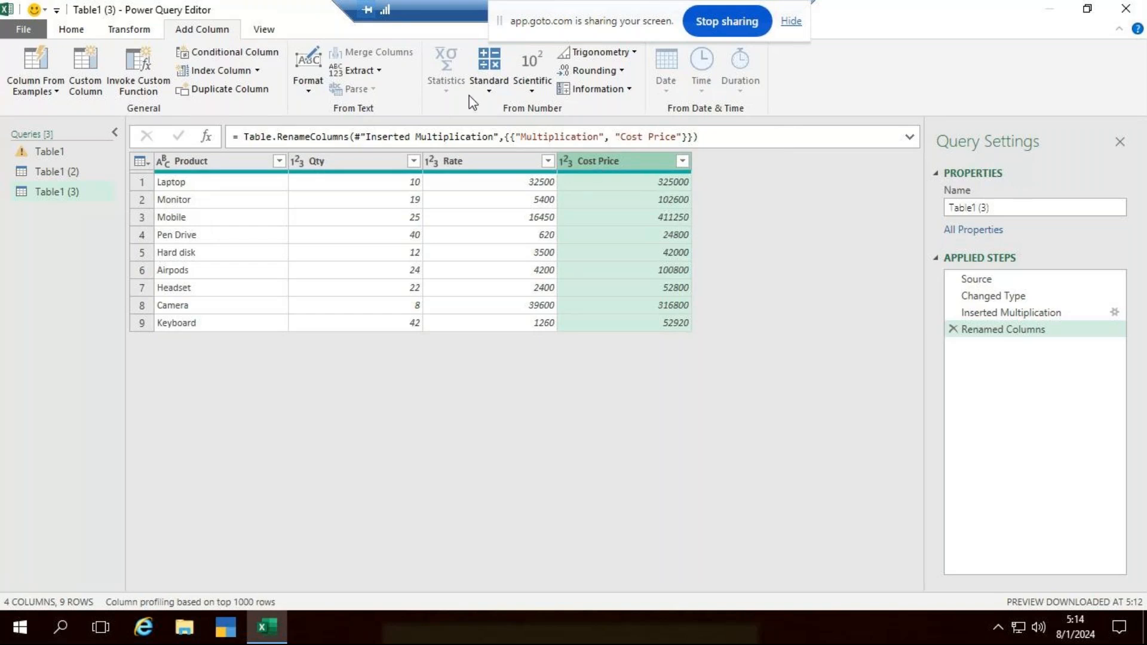
left_click(489, 91)
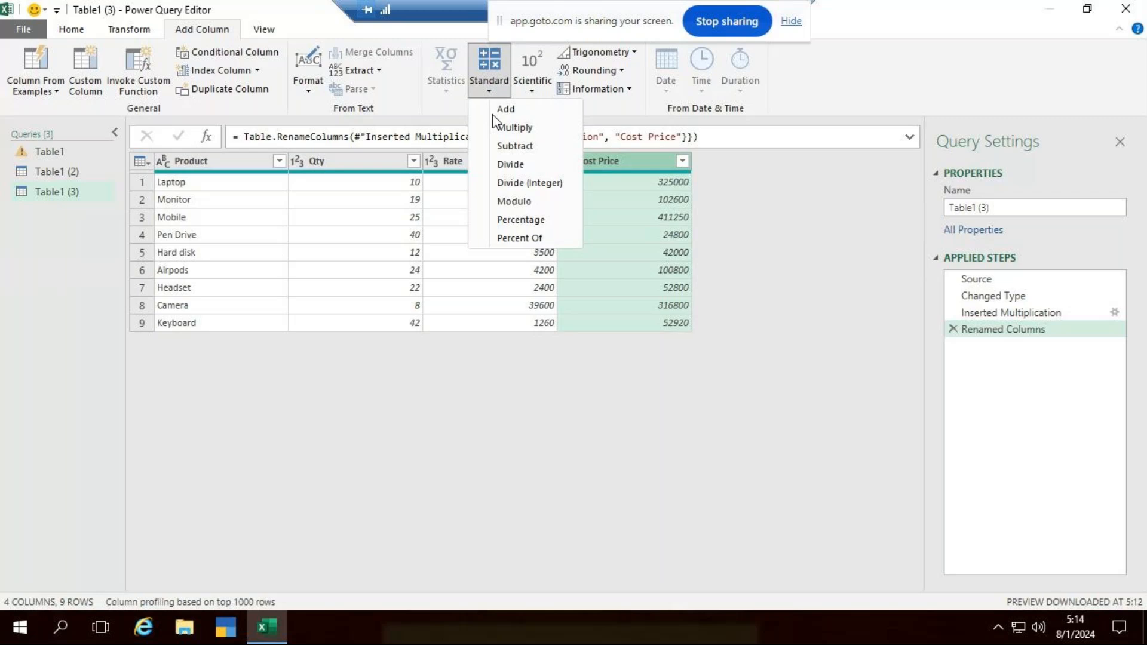
left_click(542, 218)
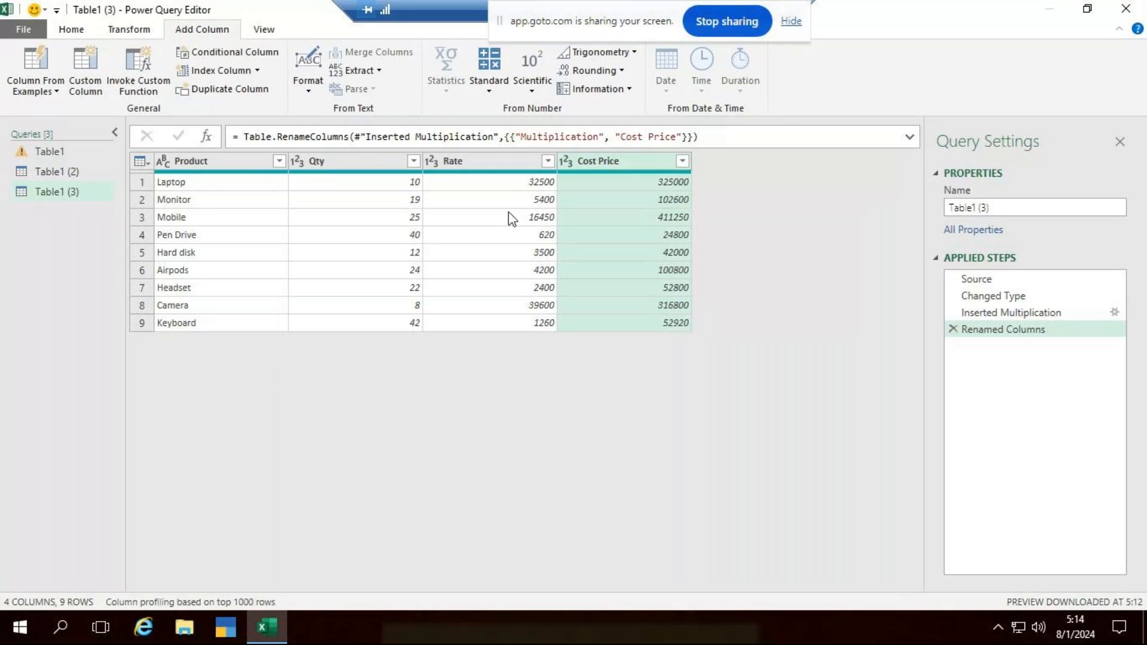
left_click(115, 33)
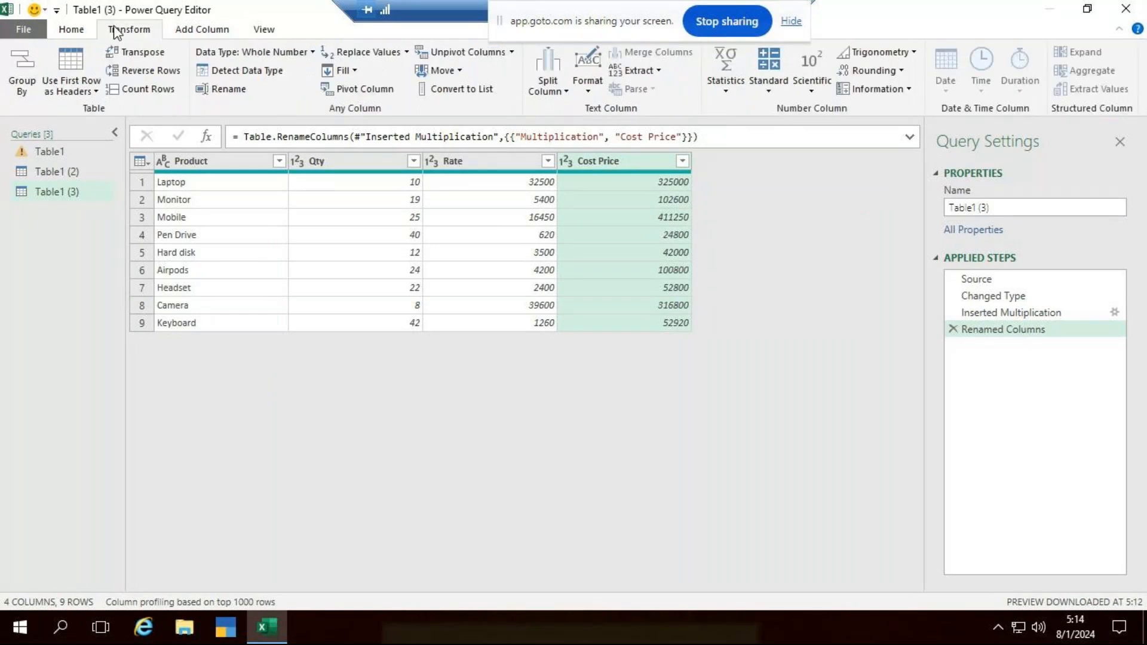
left_click(769, 90)
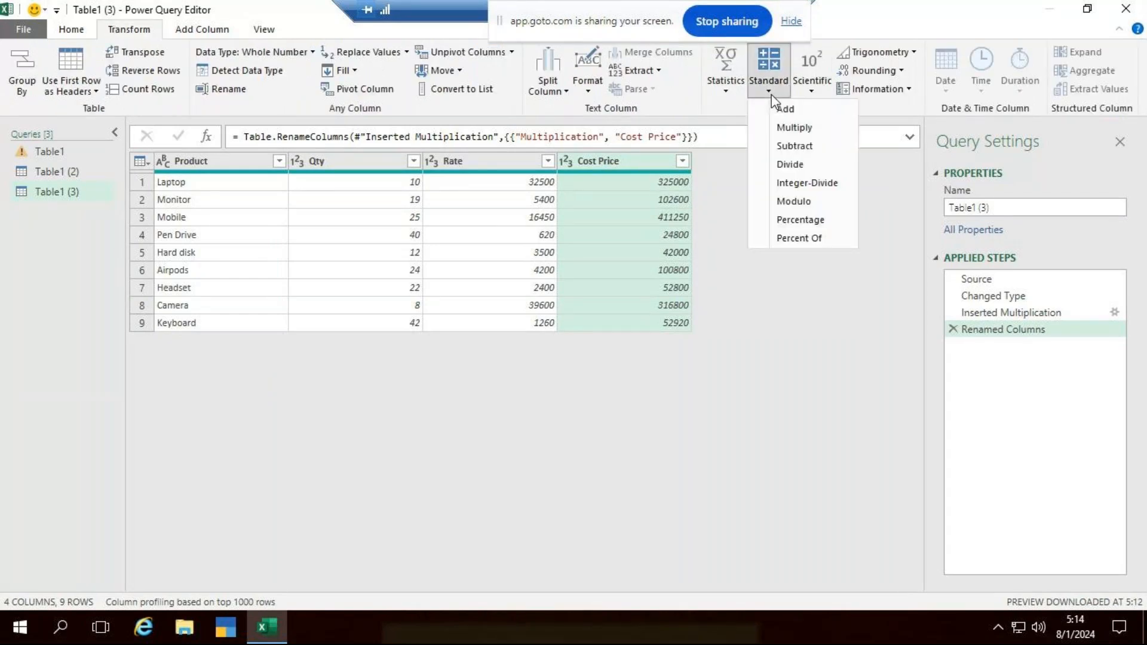
left_click(808, 221)
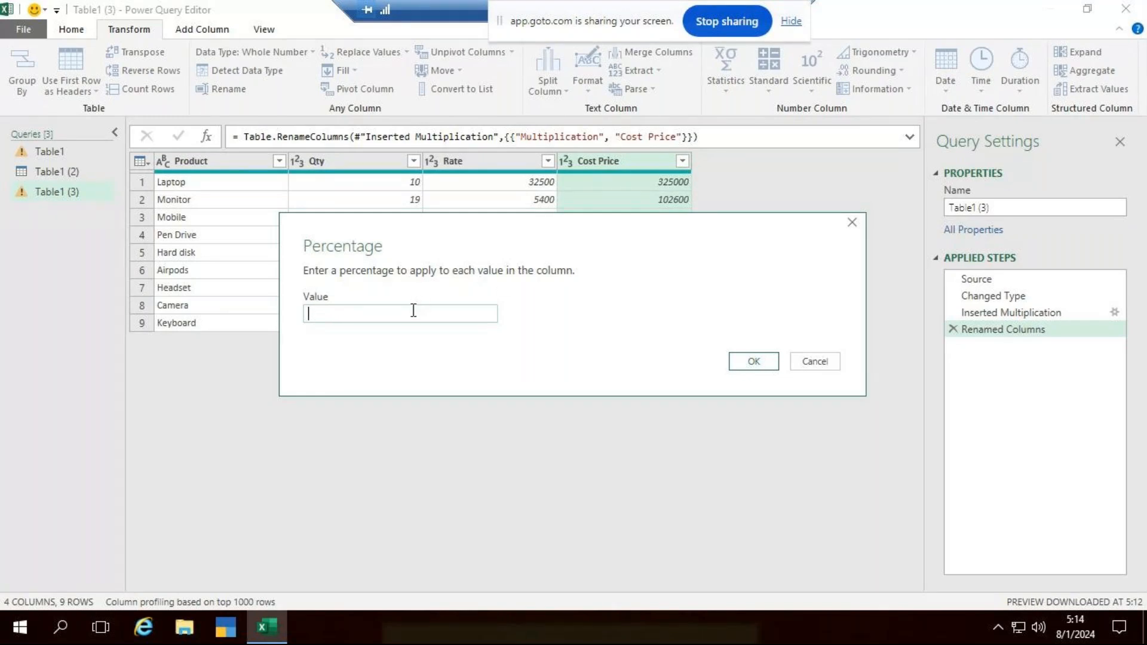
type("12")
left_click(756, 363)
- Add a new column that calculates 12 percent of the Cost Price column
left_click(211, 29)
left_click(525, 89)
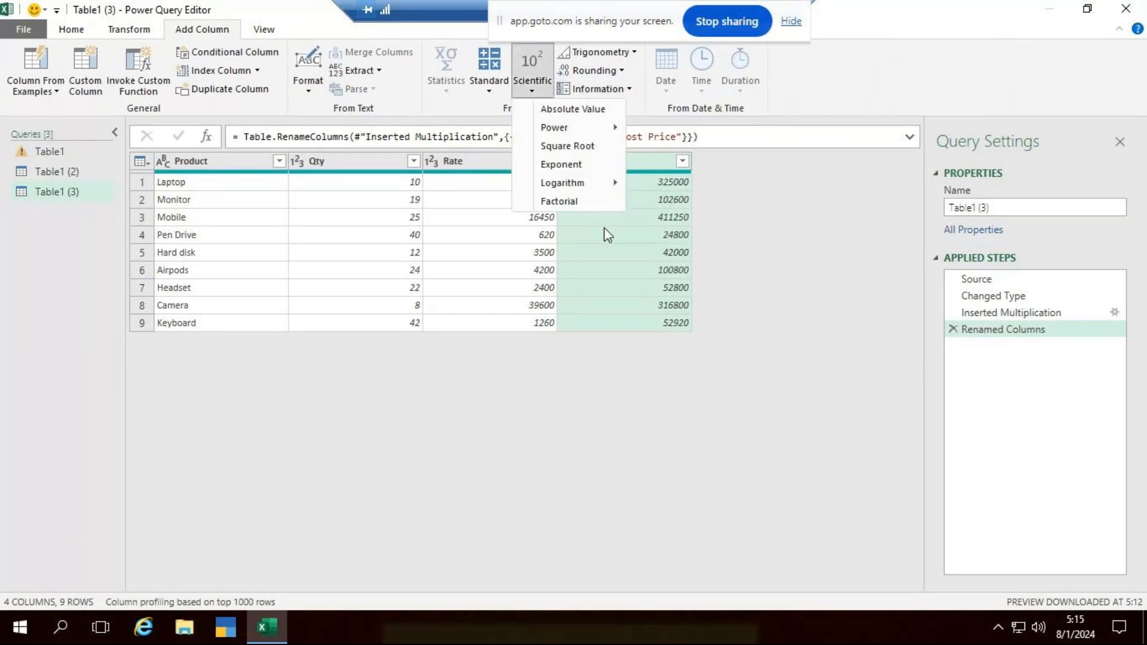
left_click(492, 91)
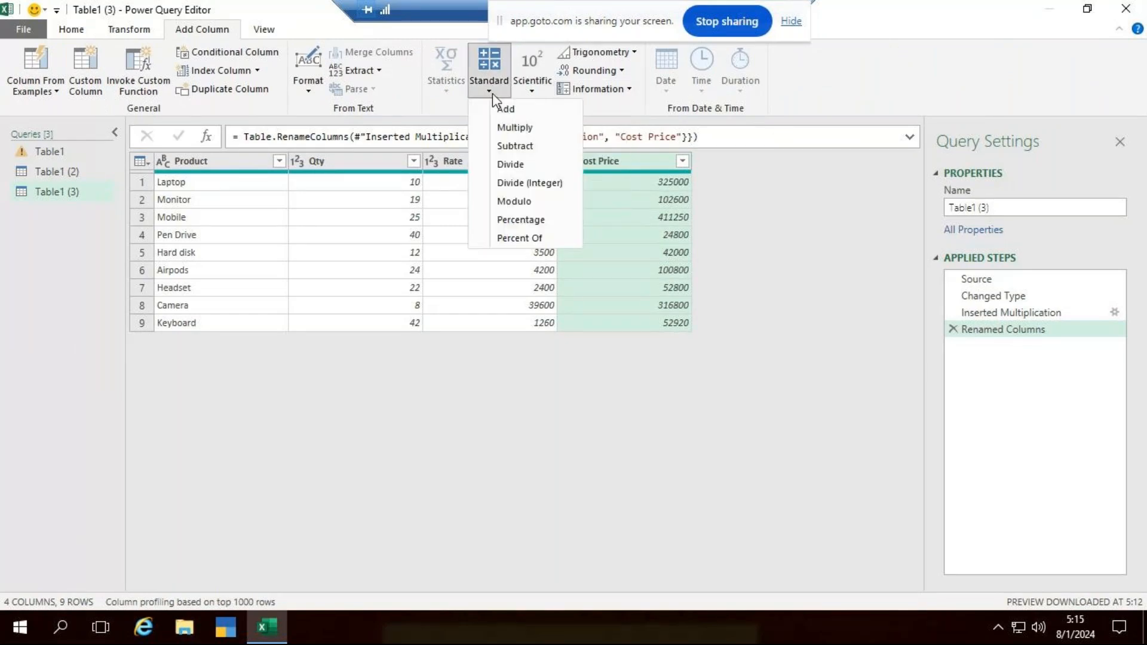
left_click(546, 221)
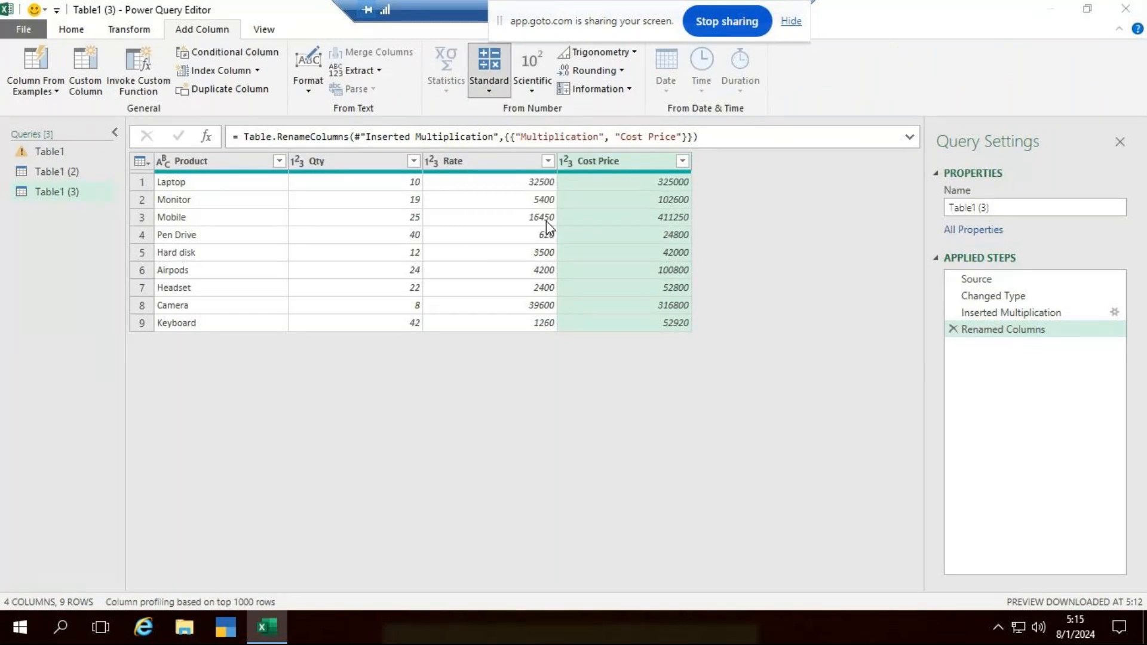
type("12")
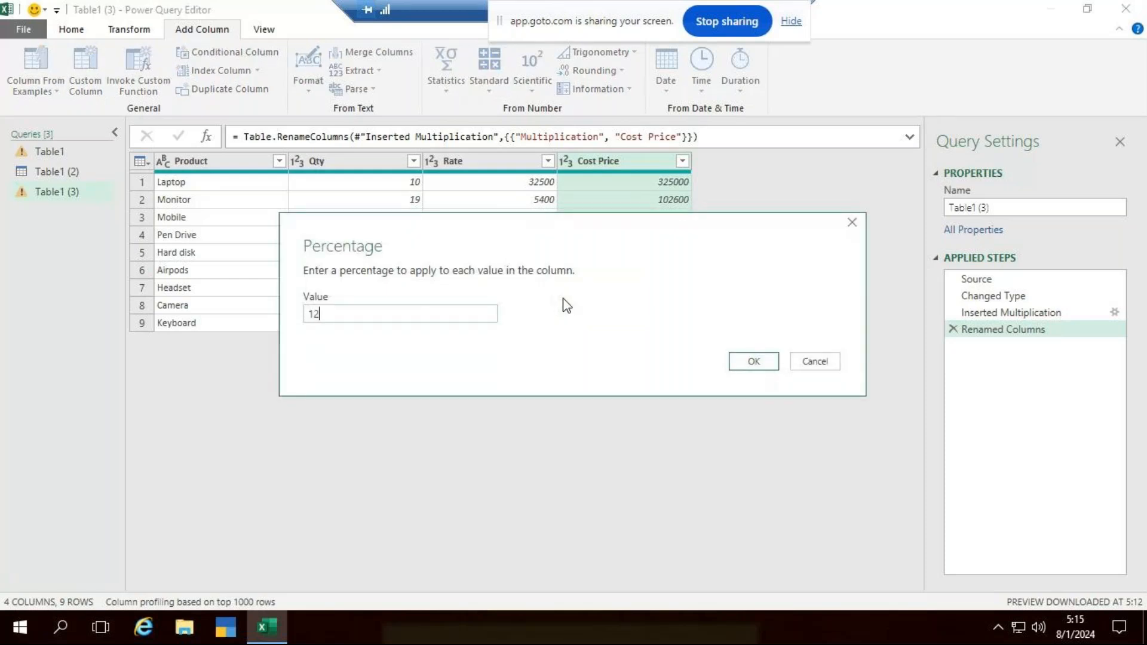
left_click(753, 361)
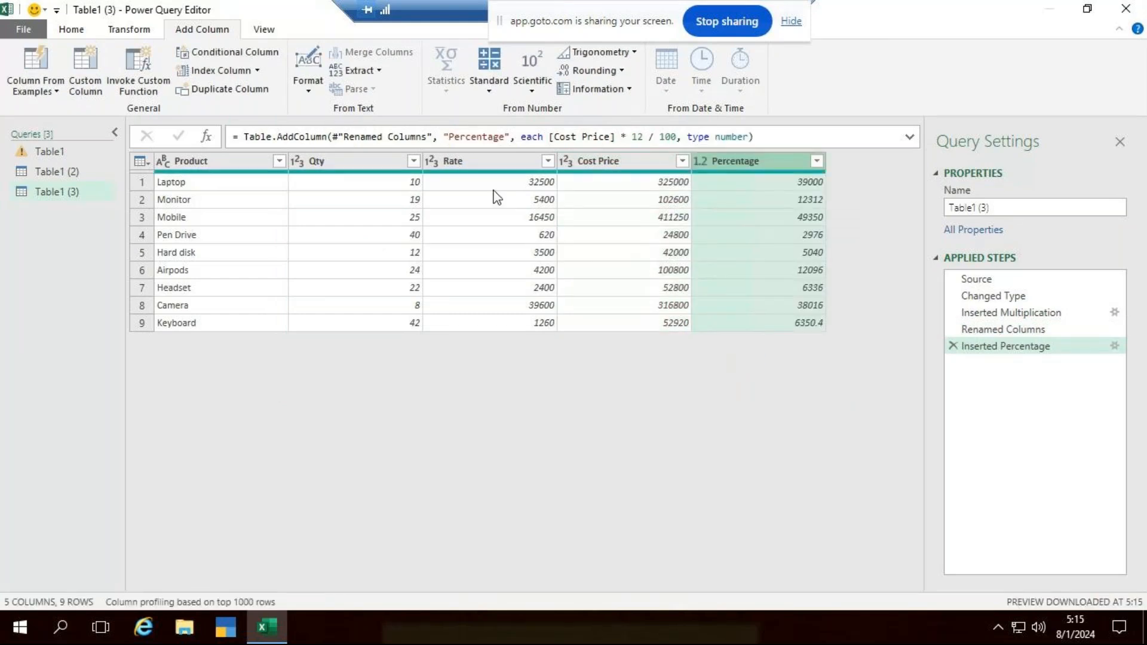
- Rename the Percentage column as Profit
right_click(705, 160)
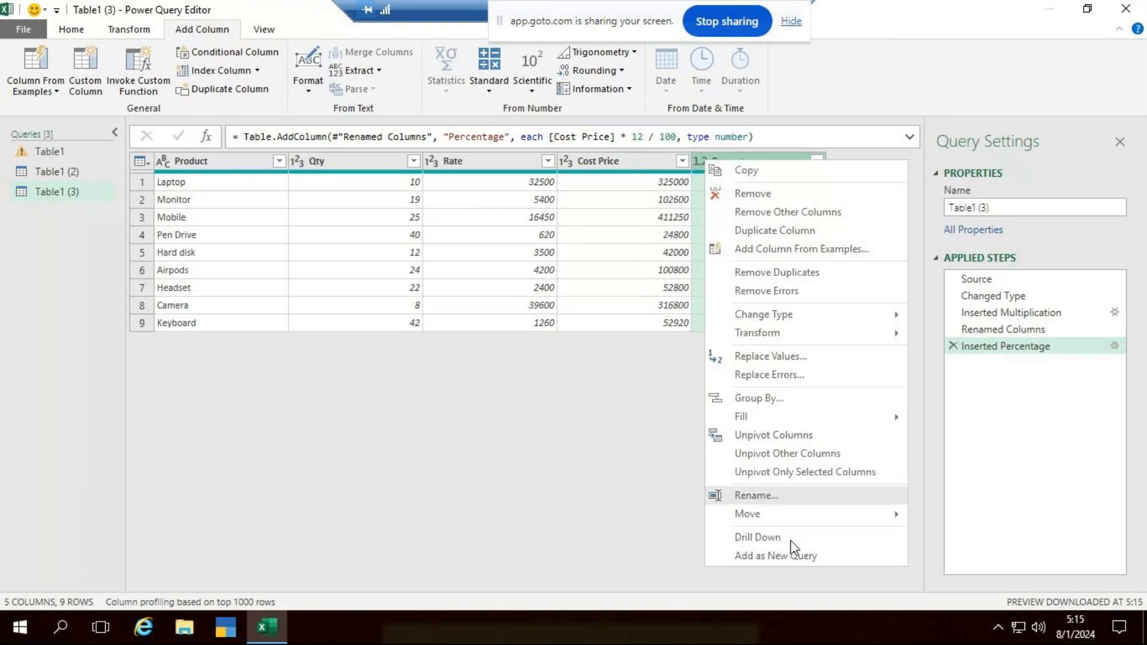
left_click(784, 494)
type("Profit")
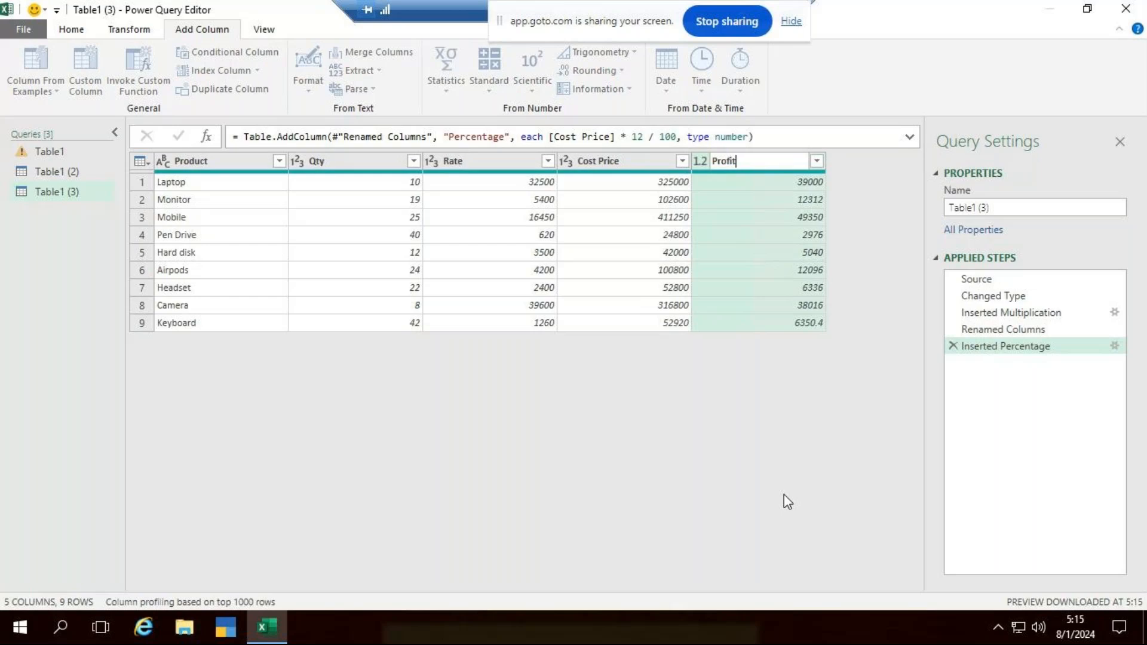
key("Return")
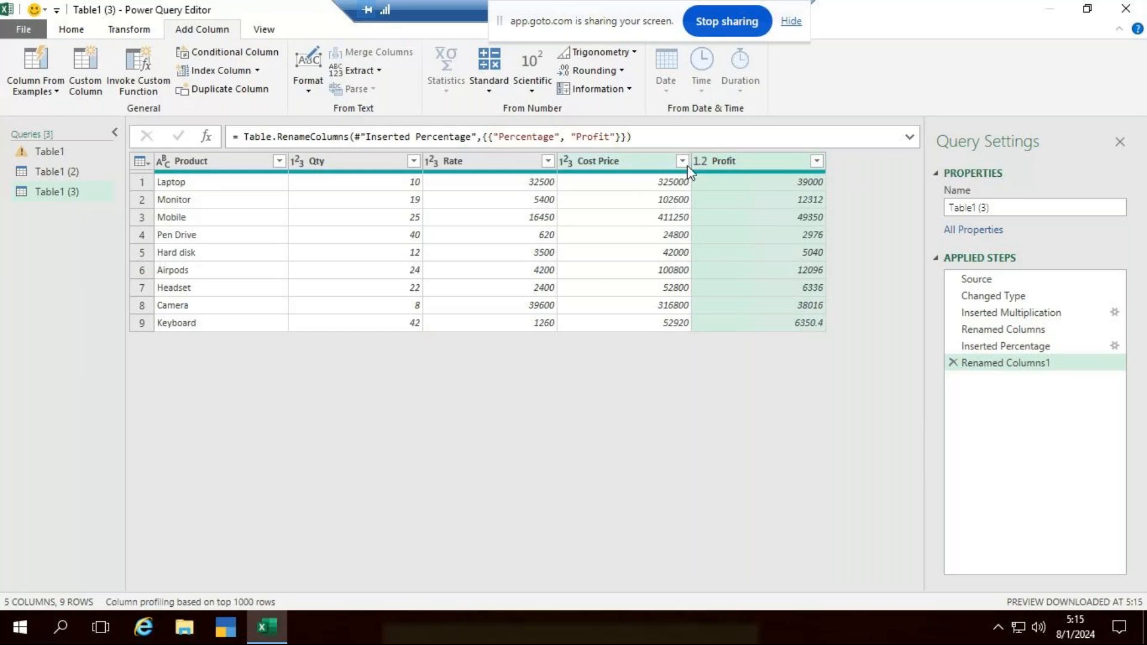
- Add a new column that sums the Cost Price and Profit columns
left_click(629, 160)
left_click(775, 161, "ctrl")
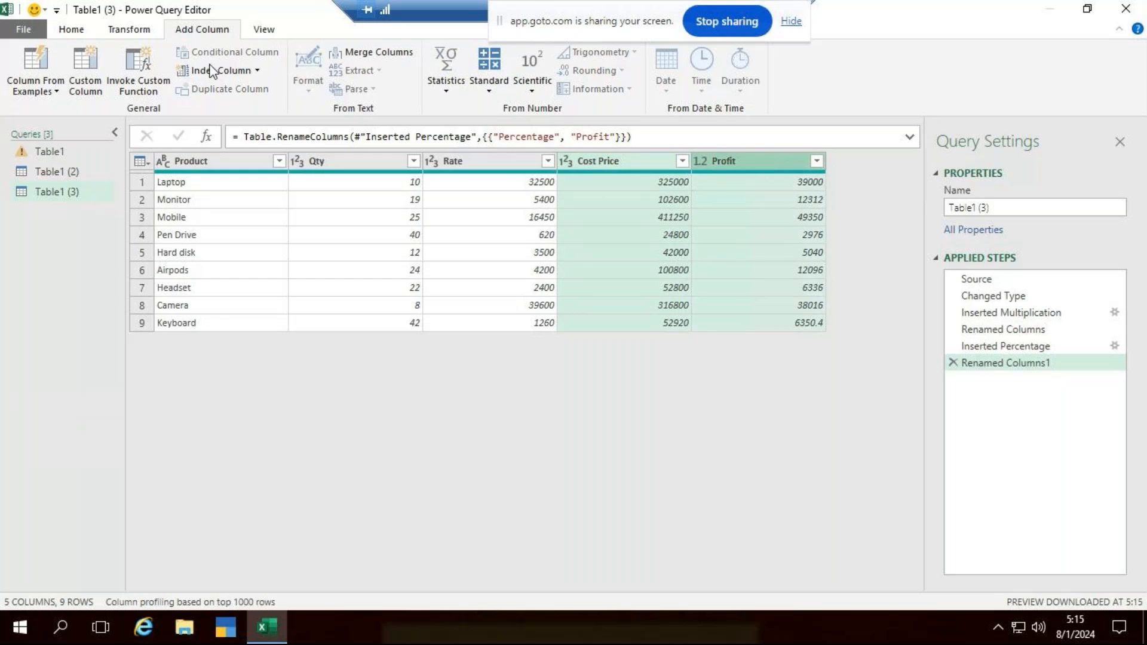
left_click(485, 87)
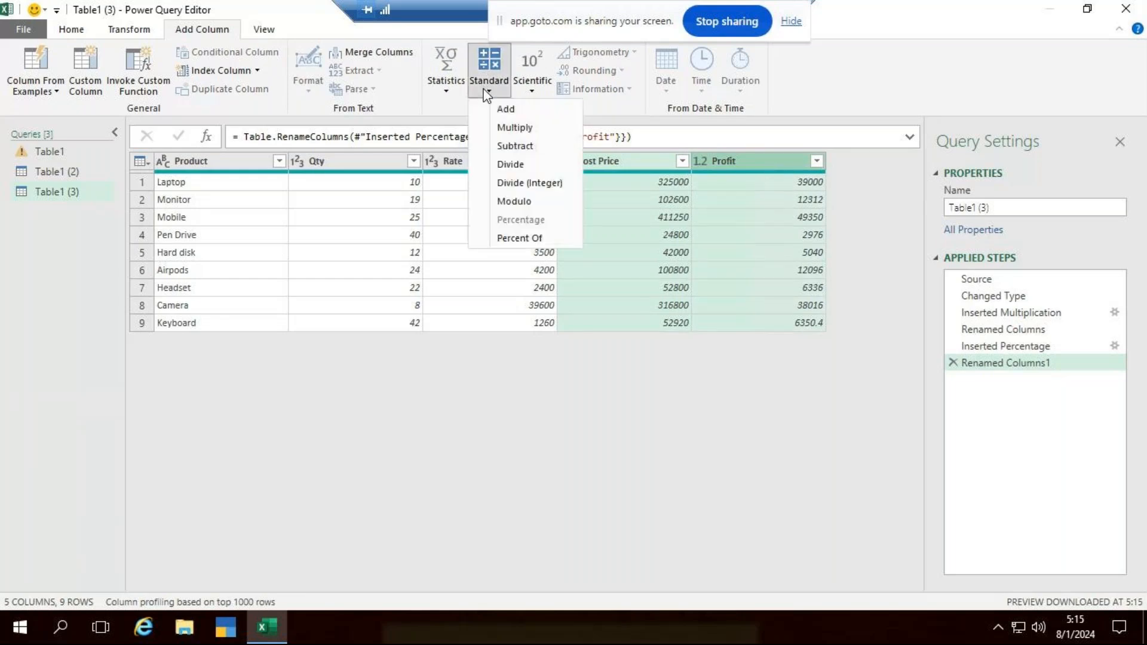
left_click(544, 111)
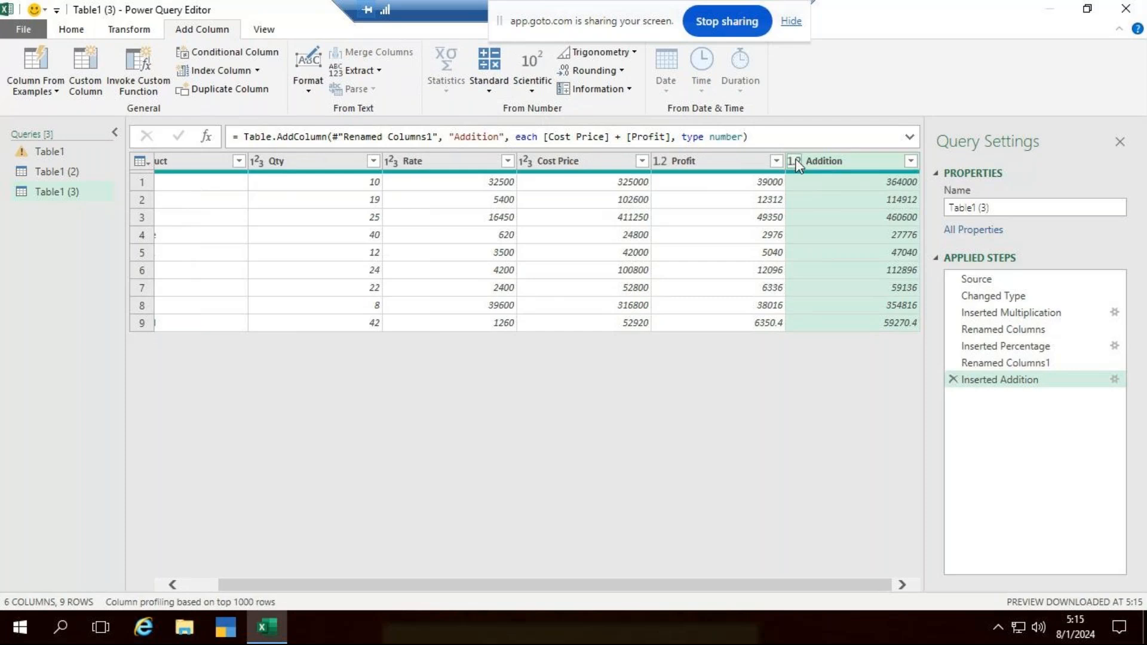
- Rename the Addition column as total Sales
right_click(797, 167)
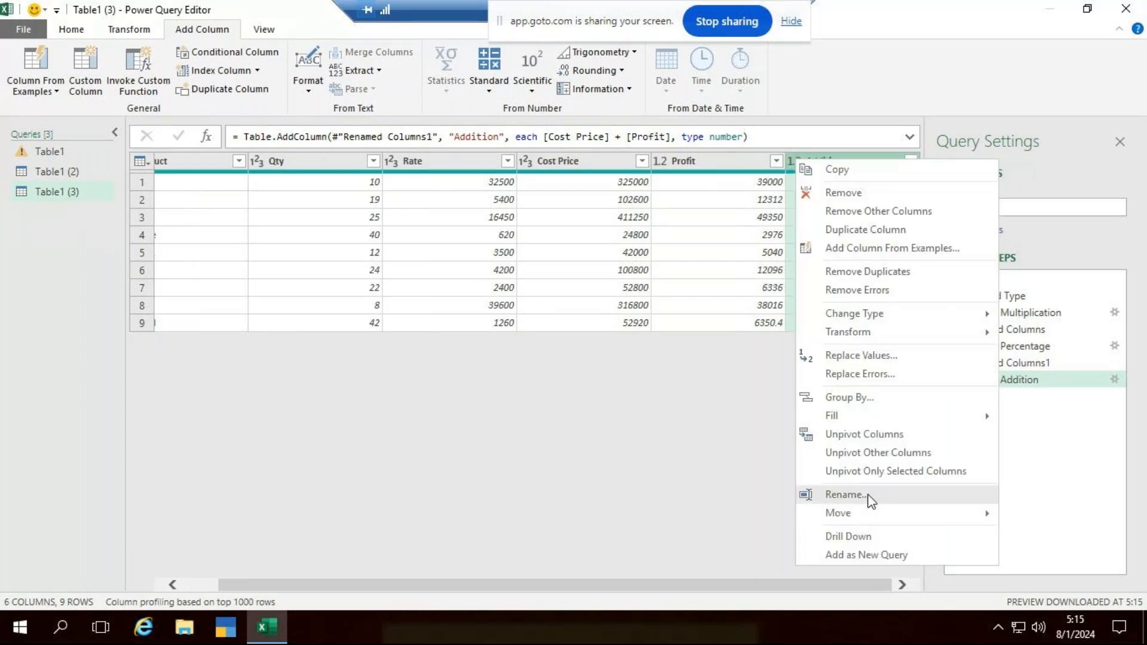
left_click(868, 495)
type("total")
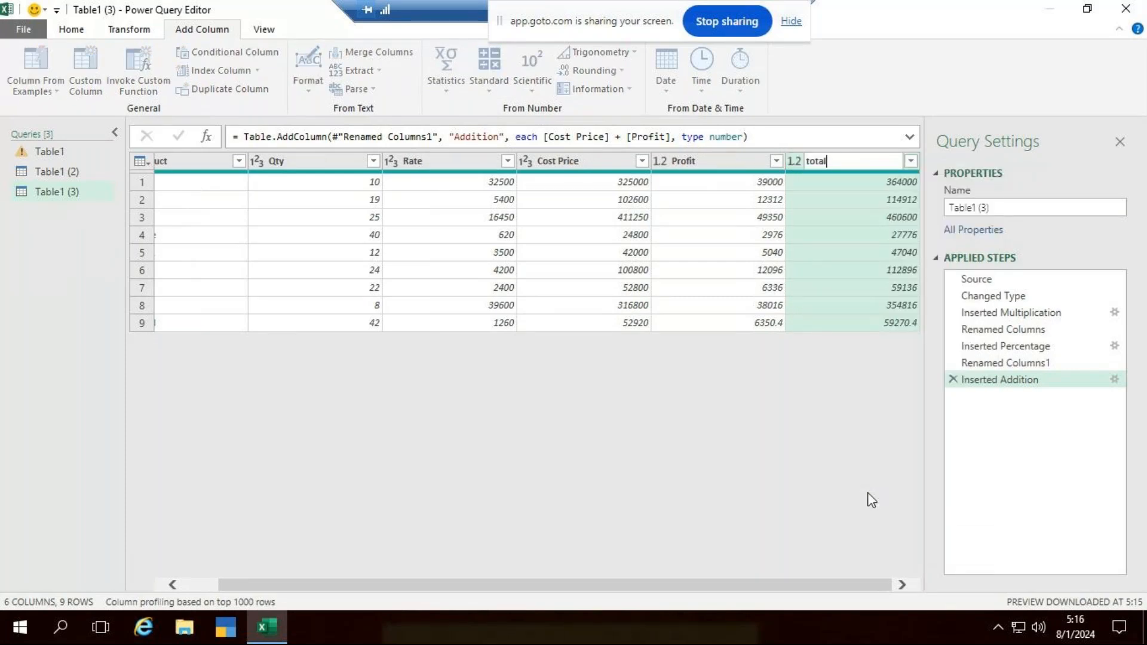
type(" Sales")
left_click(808, 228)
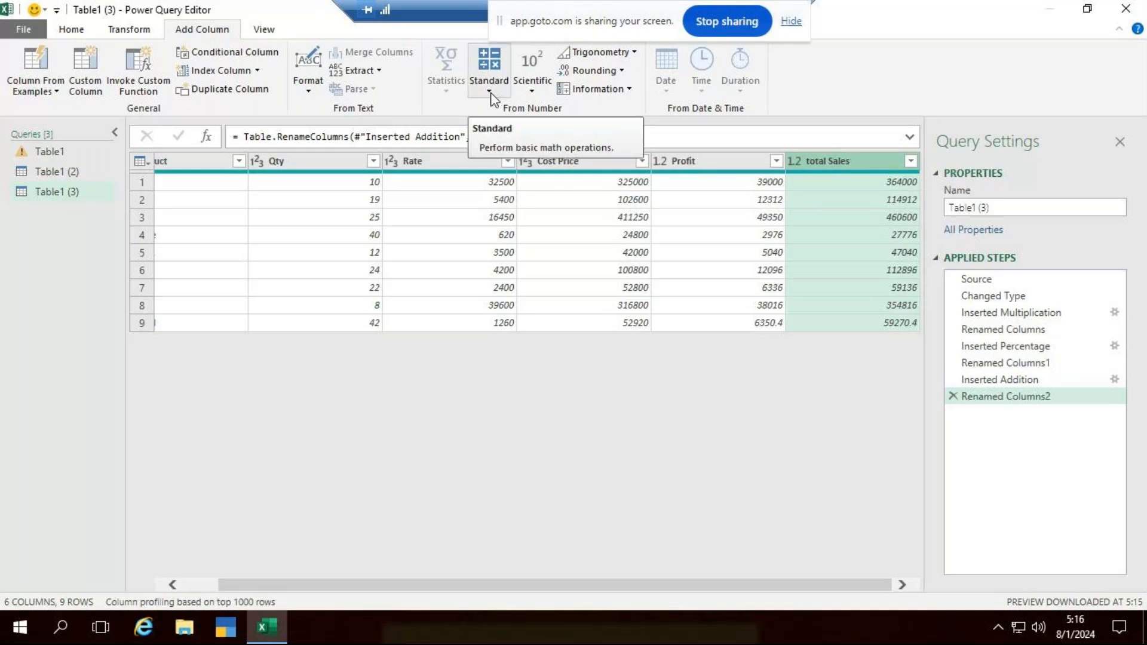
- Add a new column that divides the total Sales column by the Qty column
left_click(312, 157, "ctrl")
mouse_move(290, 173)
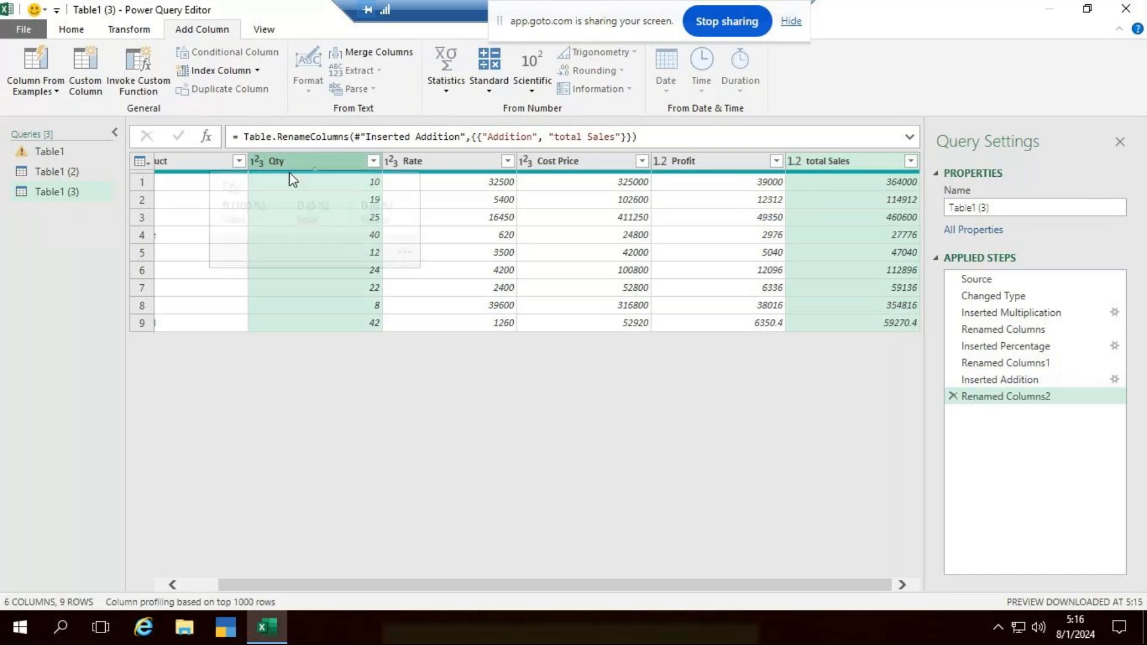
left_click(487, 93)
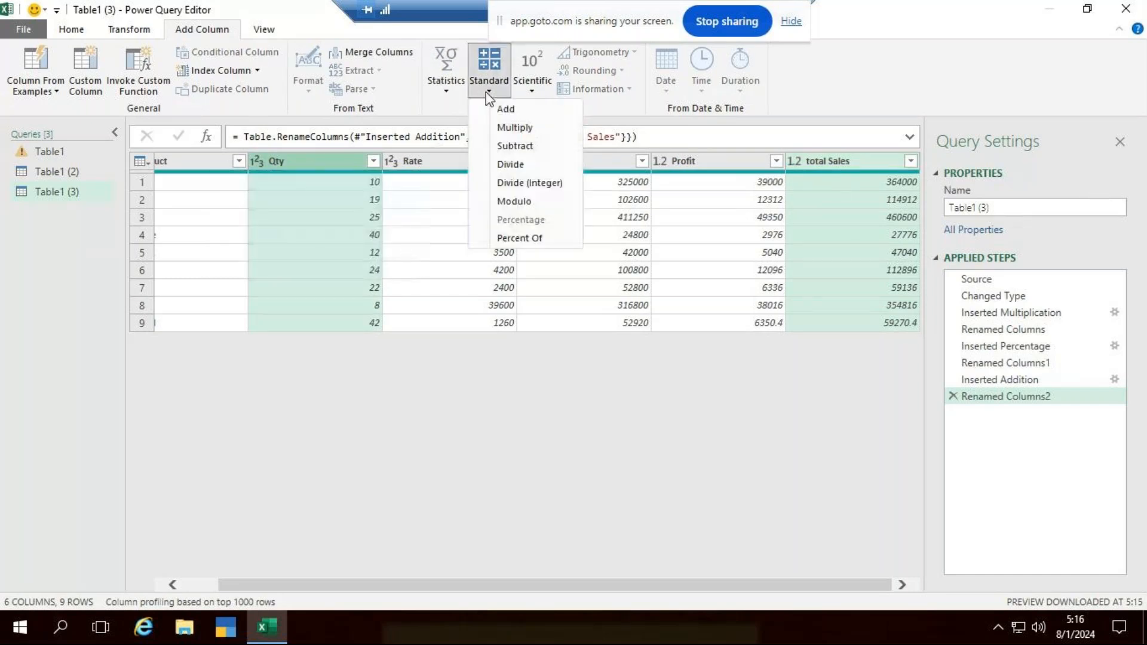
left_click(538, 162)
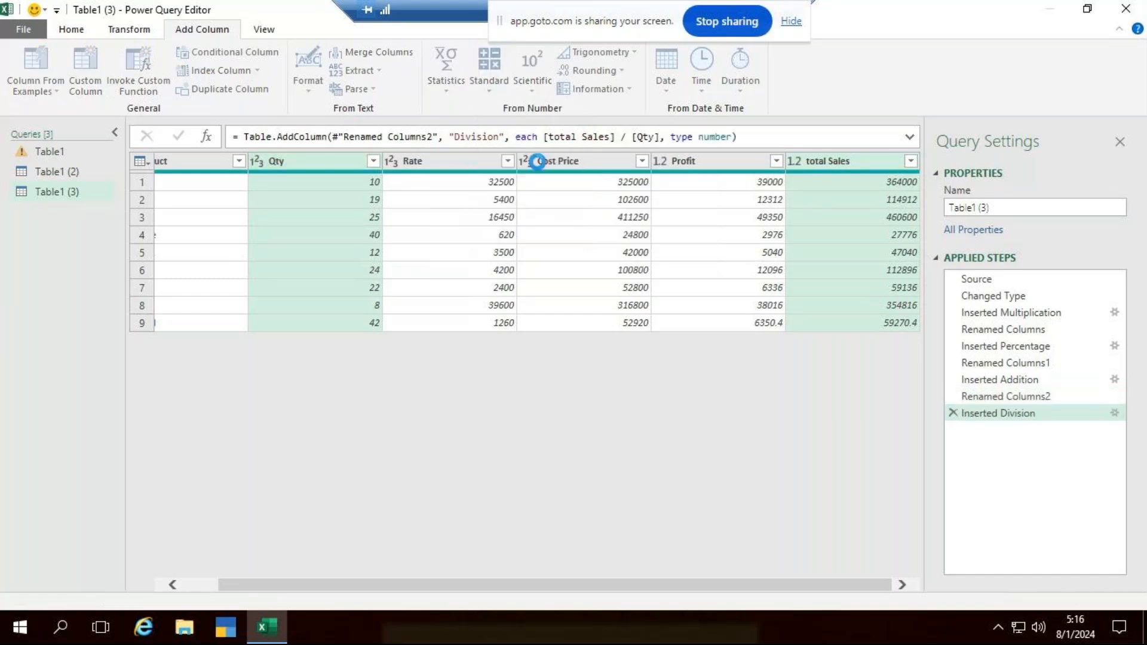
left_click(801, 183)
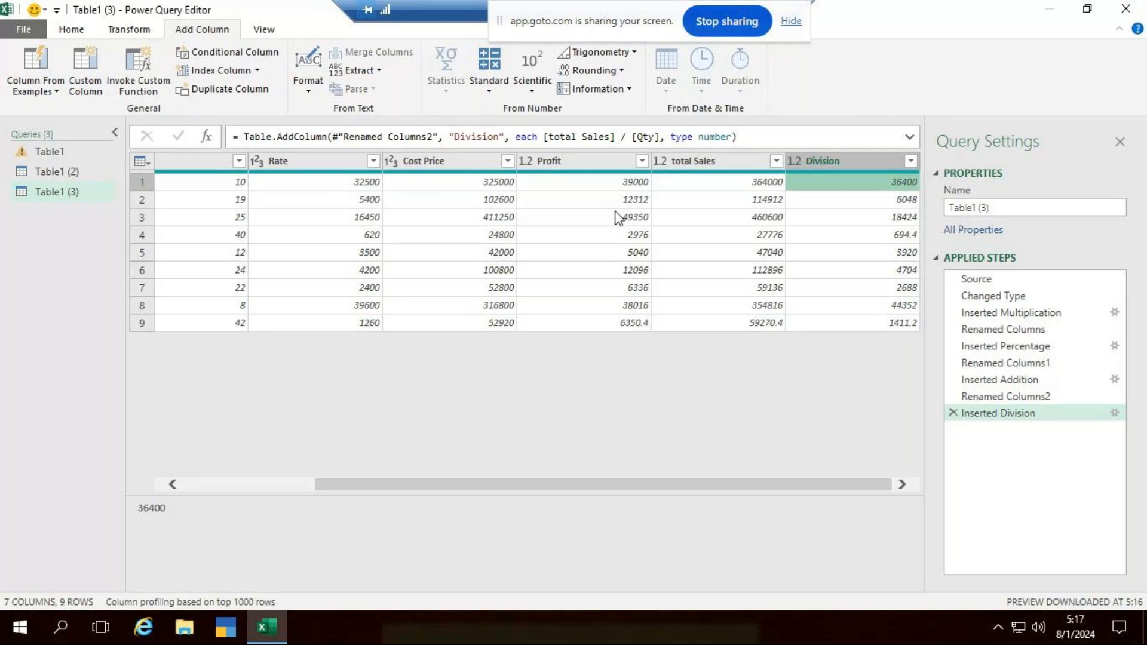
left_click(744, 168)
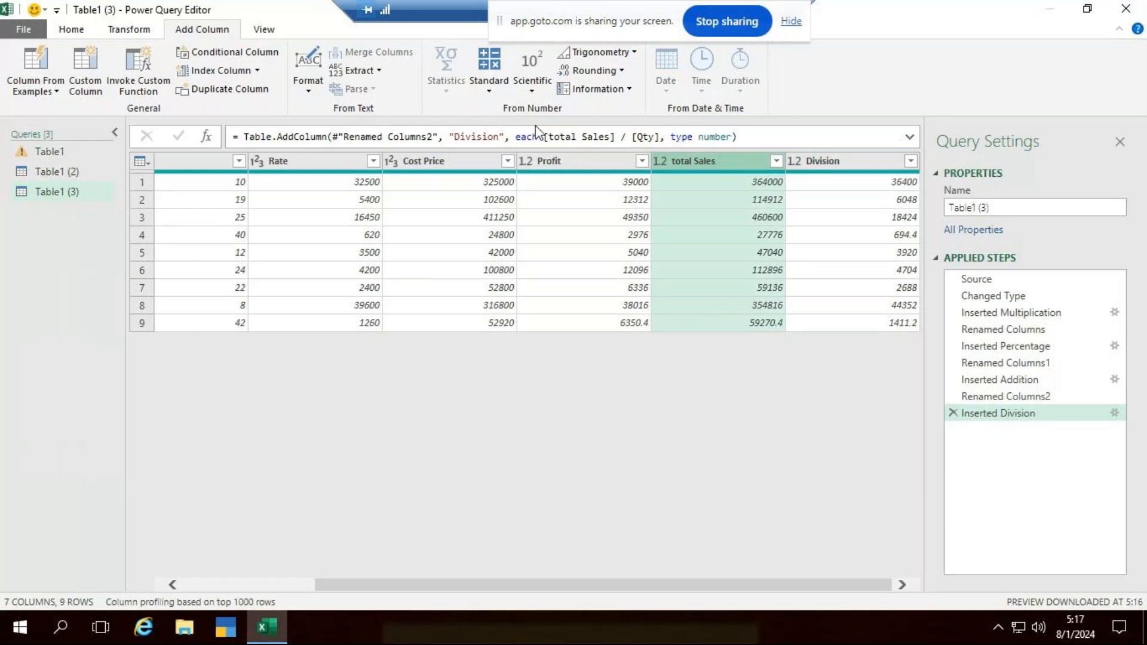
left_click(490, 91)
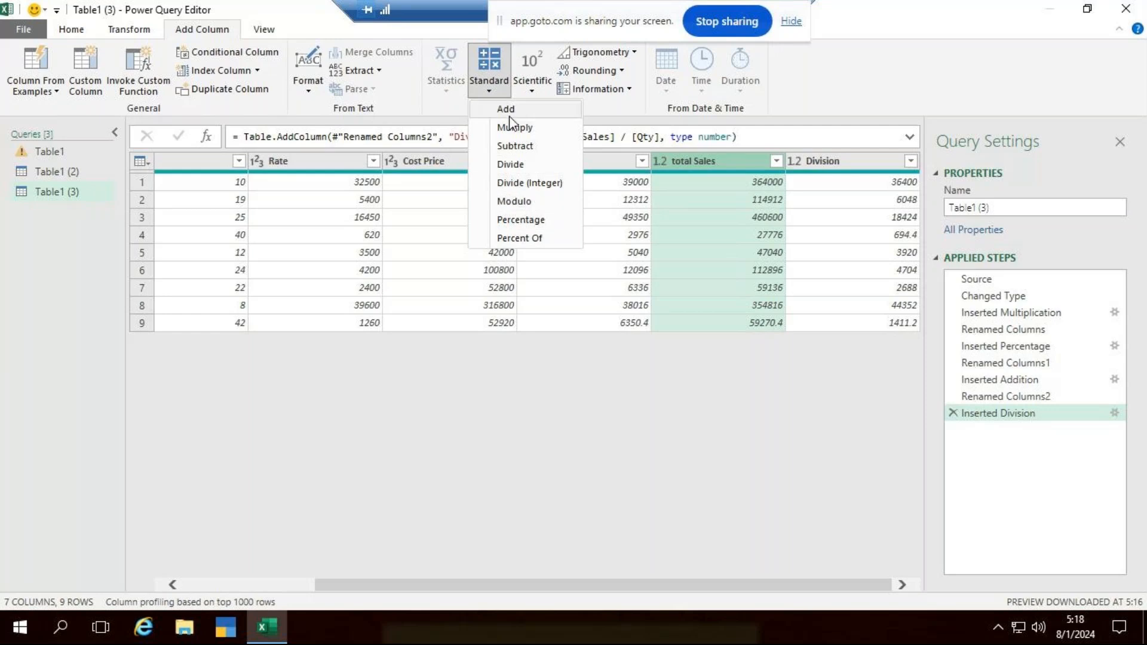
left_click(567, 346)
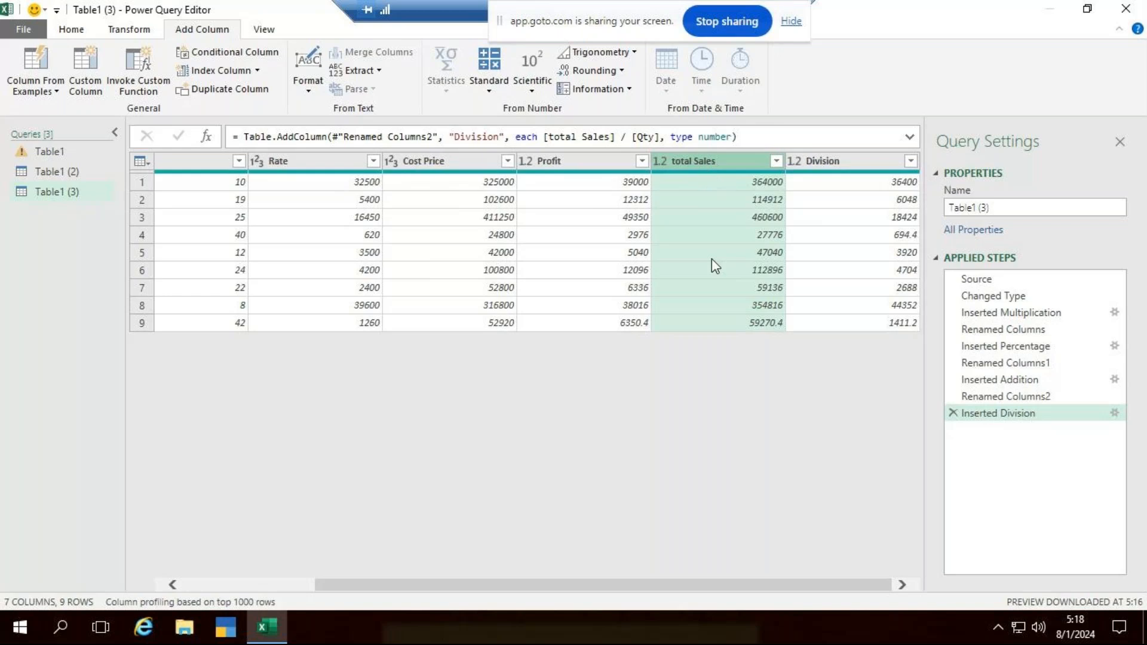
left_click(486, 90)
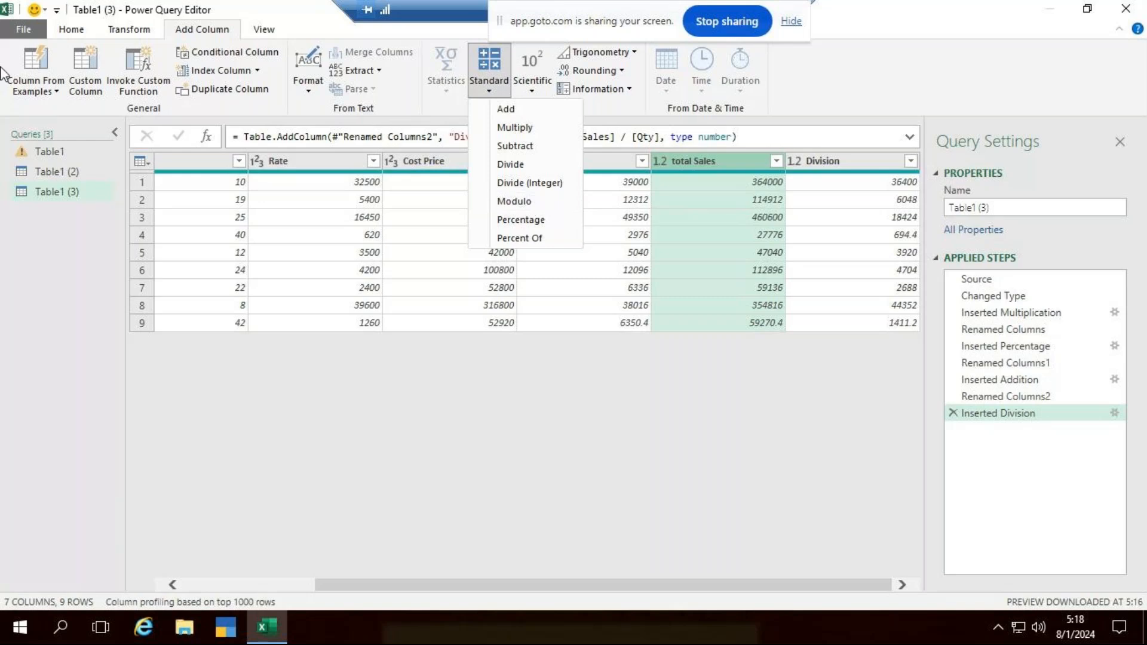
- Close the query editor and load the query results into the workbook
left_click(71, 29)
left_click(72, 29)
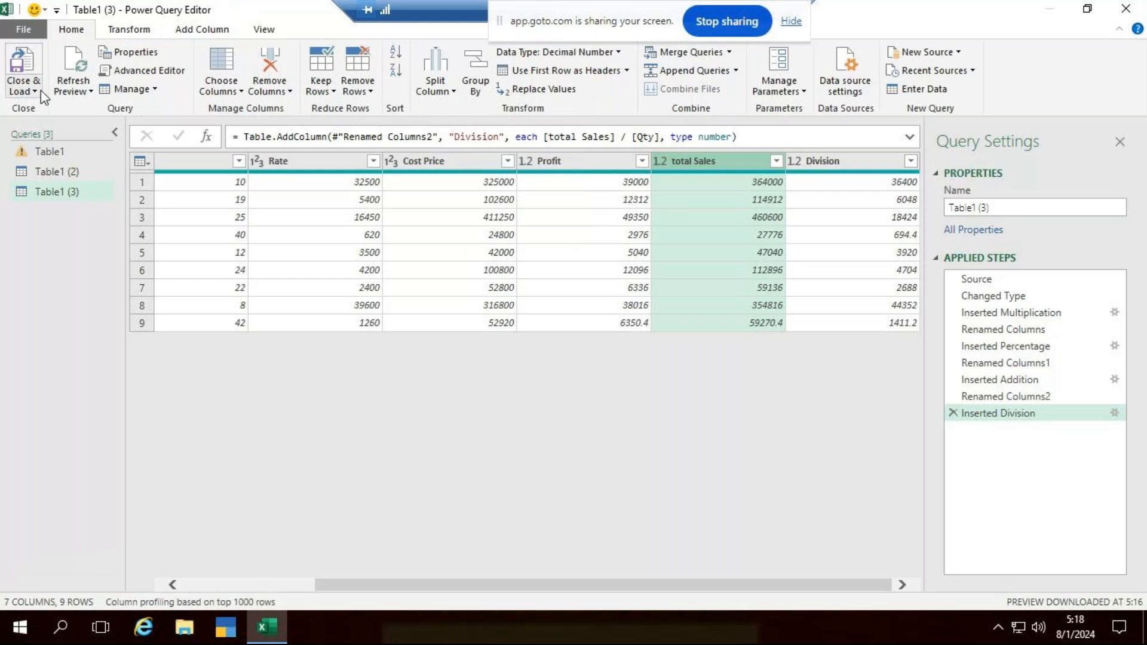
left_click(39, 90)
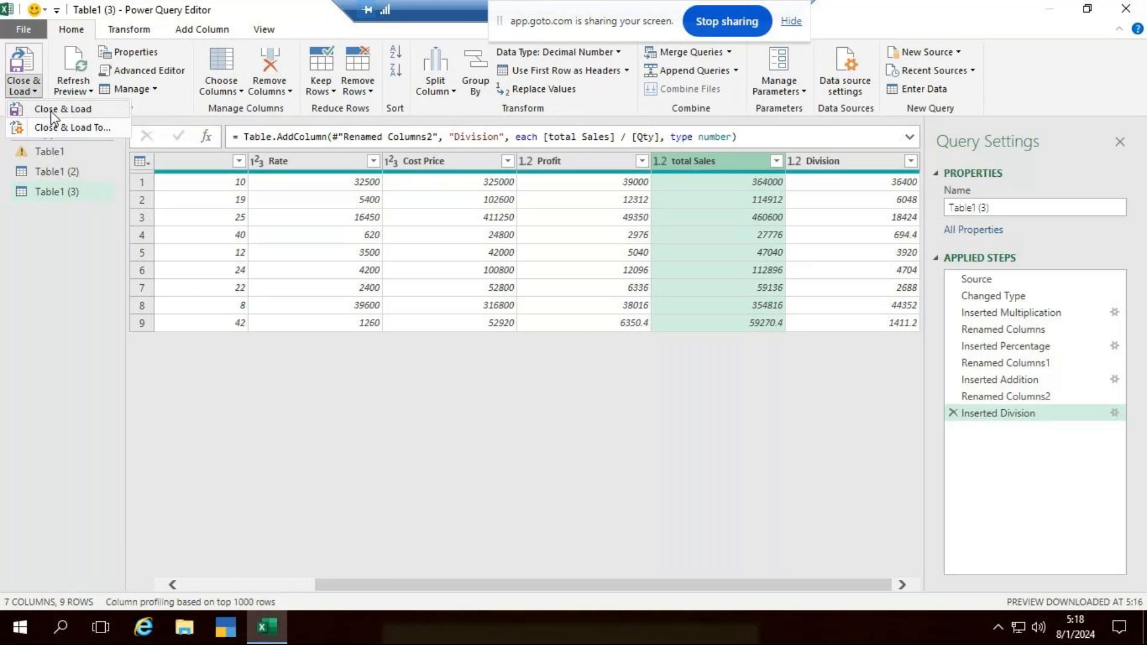
left_click(52, 111)
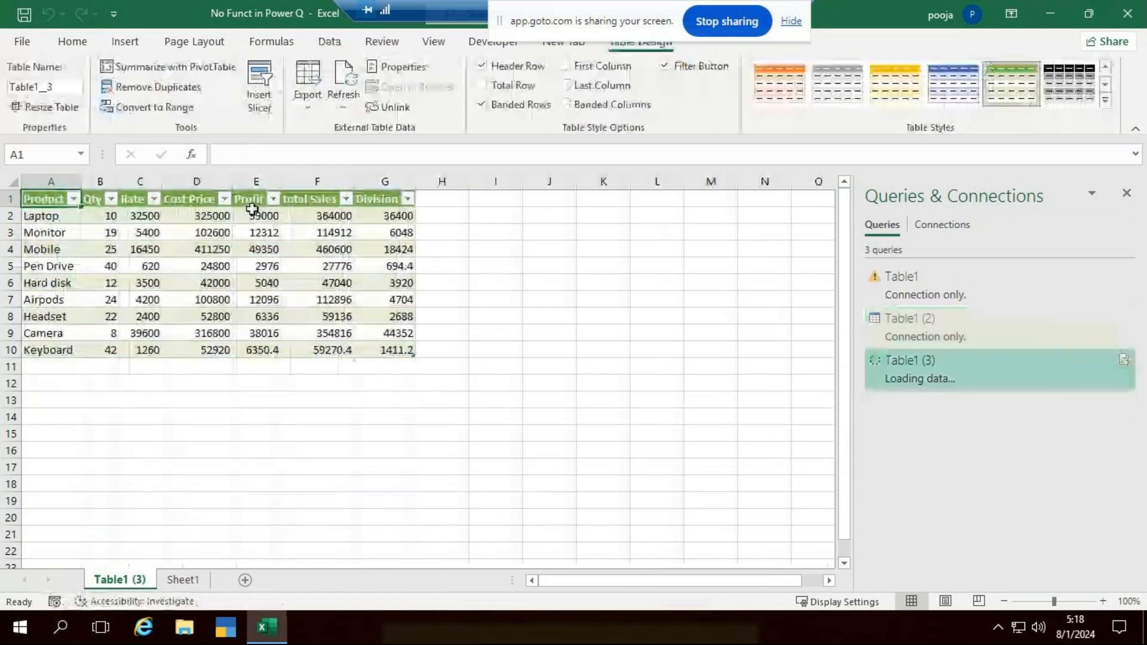
- Review the loaded table's Qty, Rate, Cost Price, Profit, total Sales and Division columns
left_click(139, 433)
left_click(110, 266)
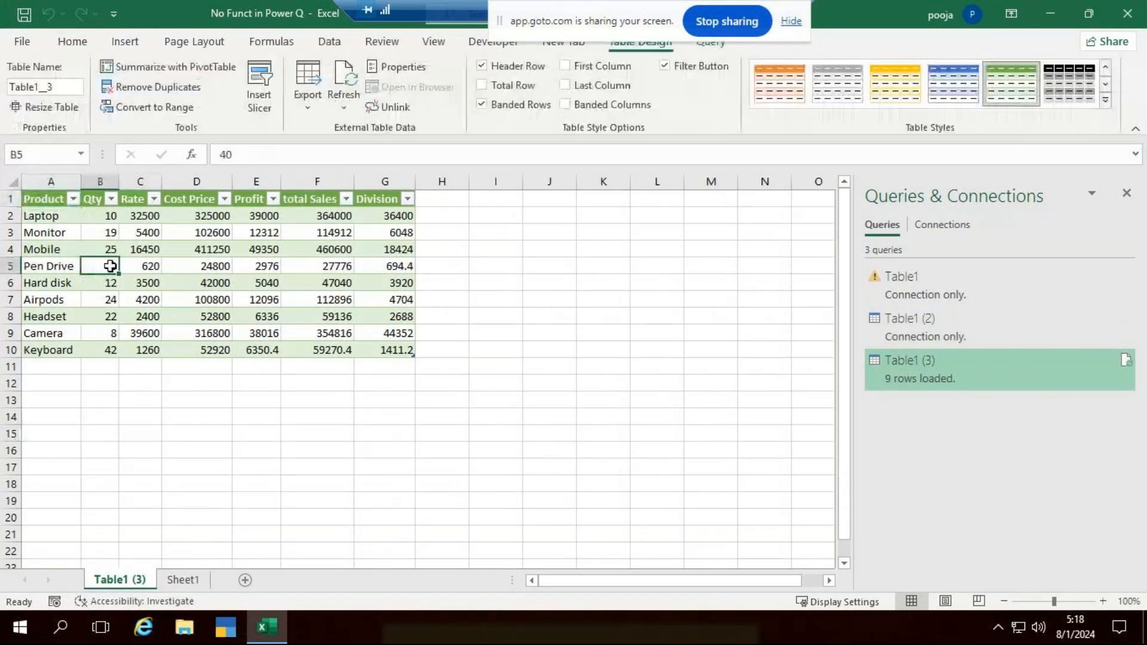
left_click(144, 262)
left_click(178, 264)
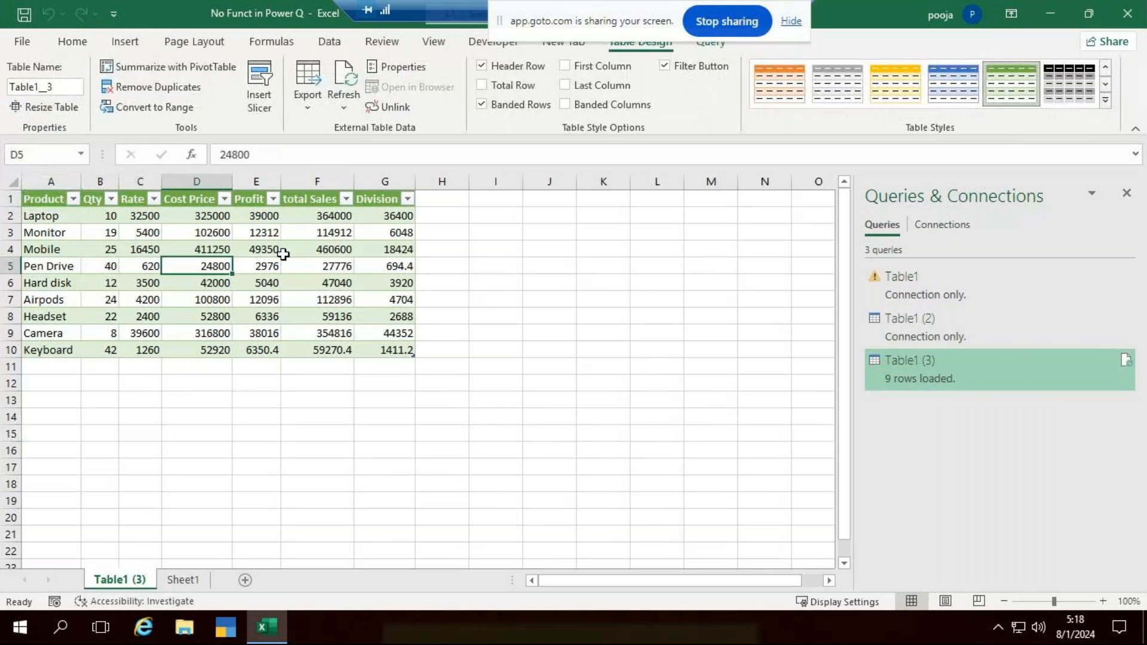
left_click(261, 253)
left_click(314, 250)
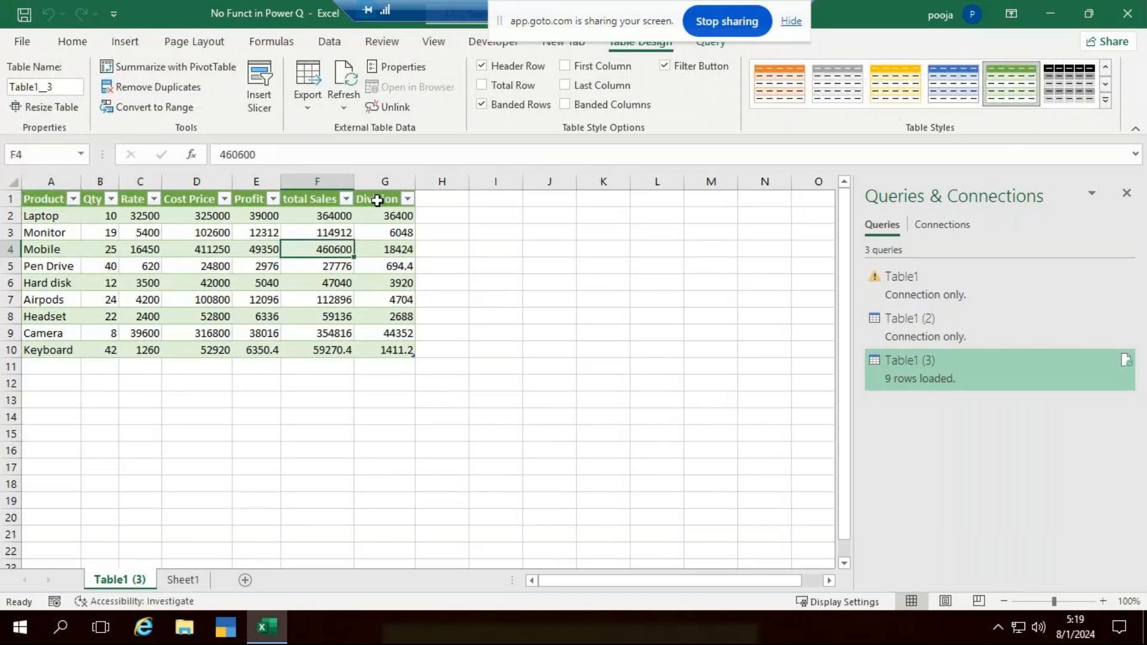
left_click(377, 201)
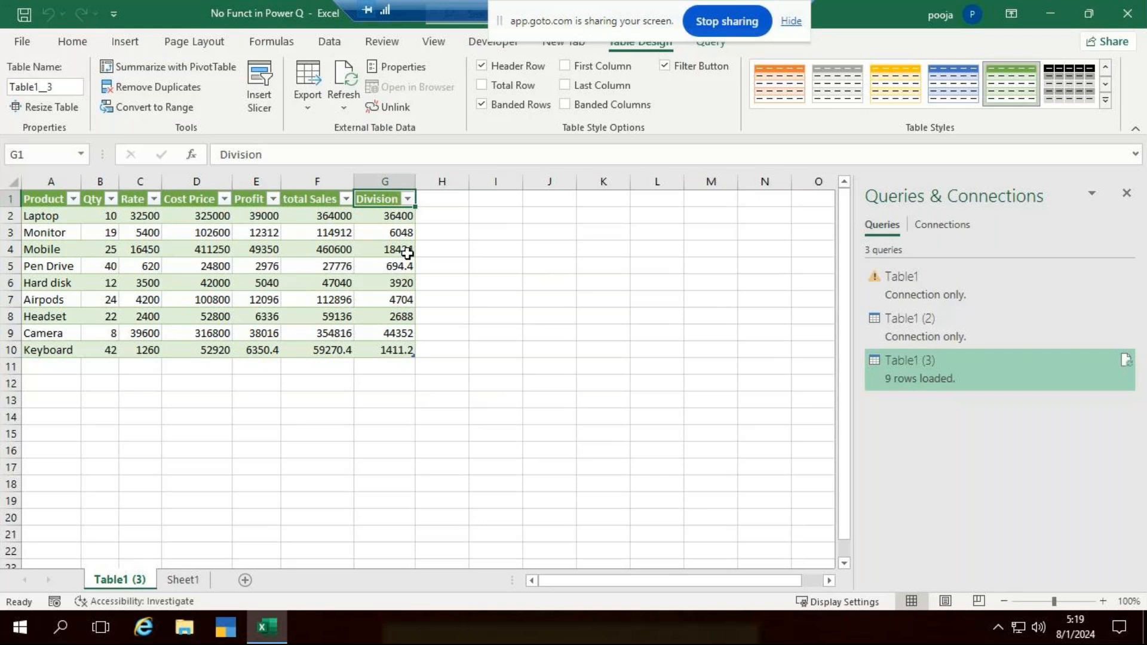
- Add a new worksheet after Sheet1 and enter the headings Number in A1 and Divisor in B1
left_click(183, 579)
left_click(245, 580)
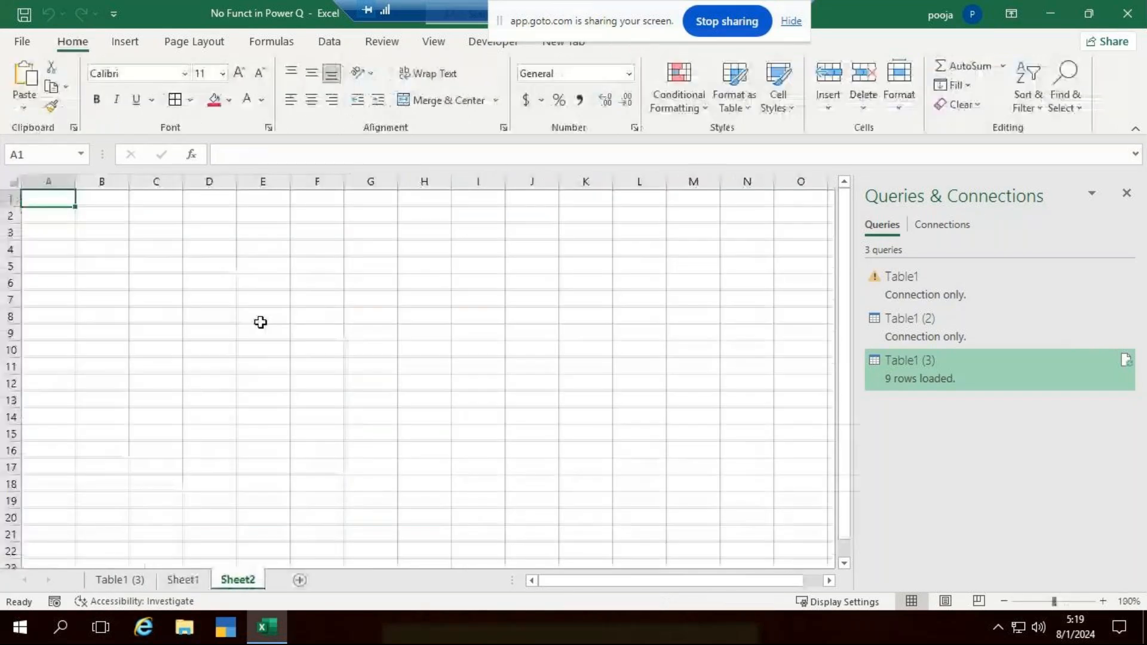
scroll(260, 323, "up", 8)
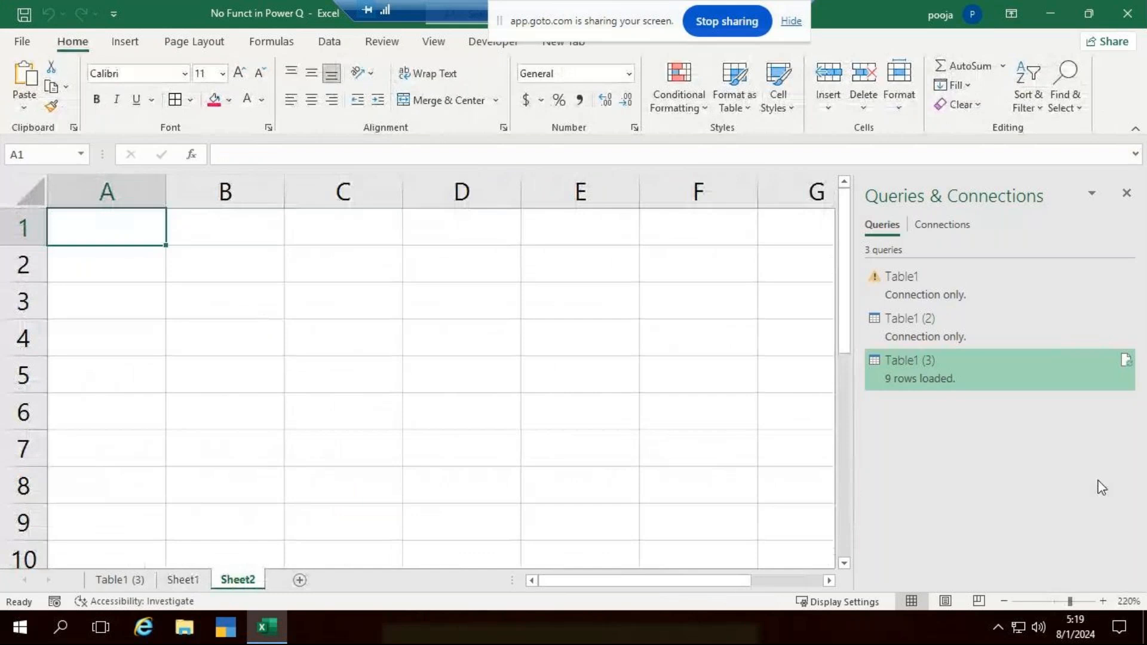
type("Numbe")
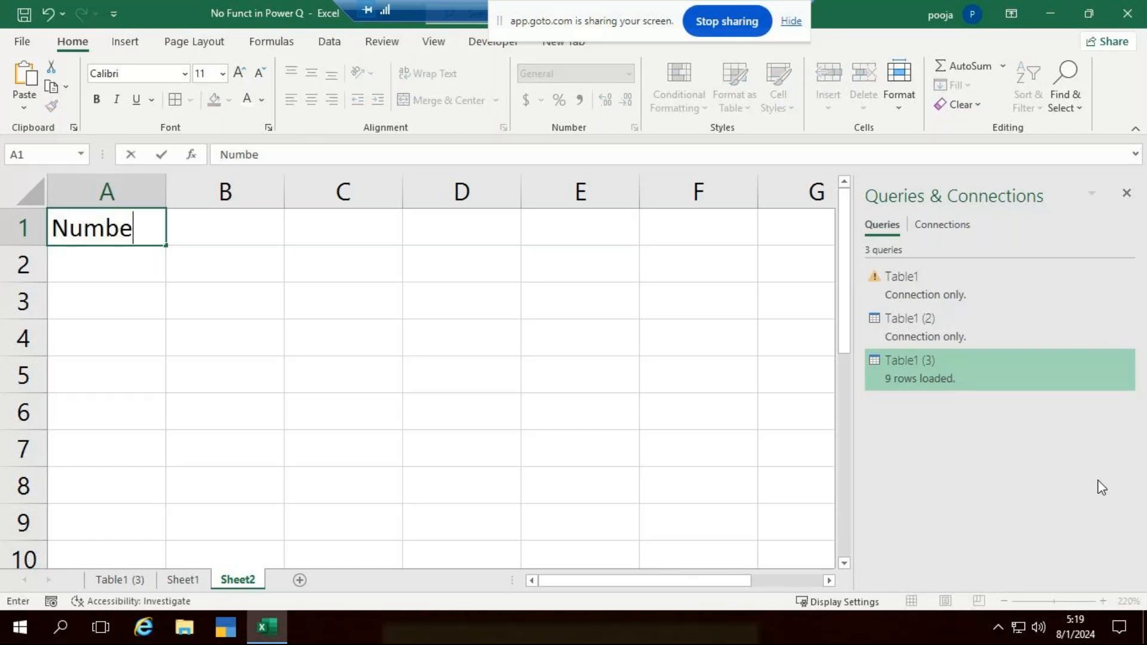
type("r")
key("Tab")
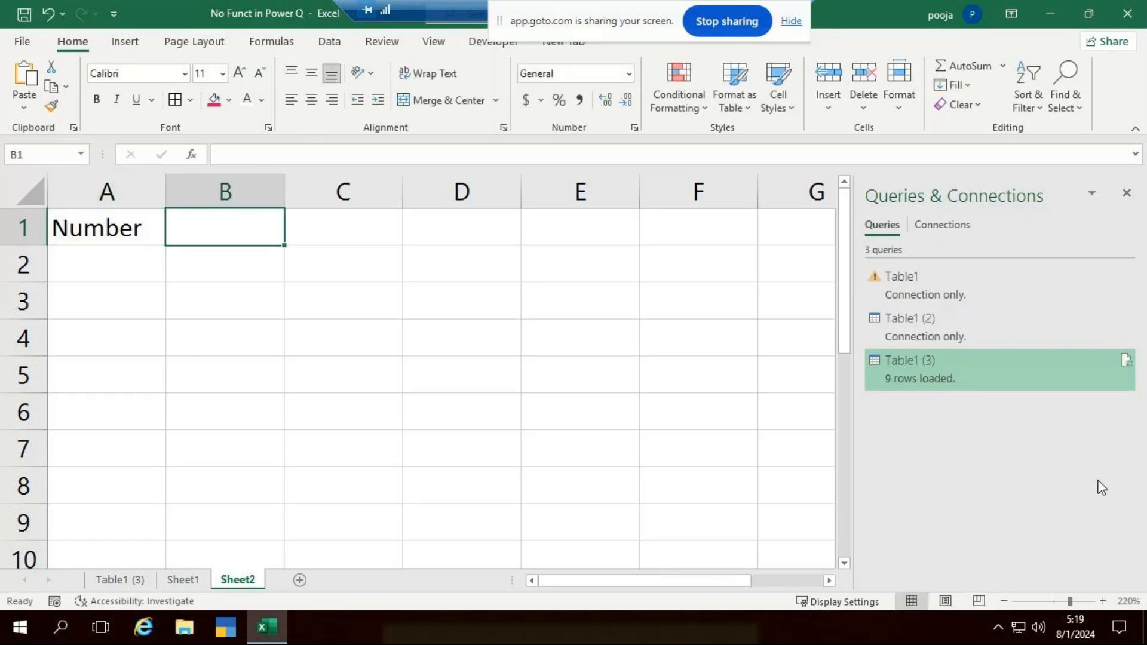
key("F2")
type("Divi")
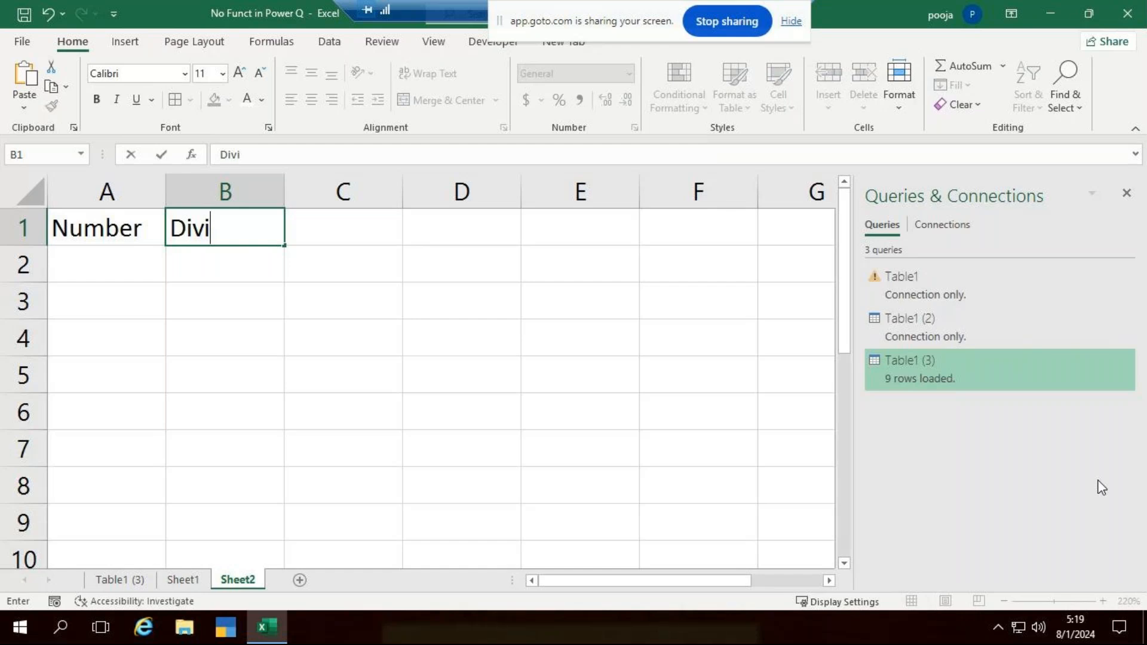
type("sor")
key("Tab")
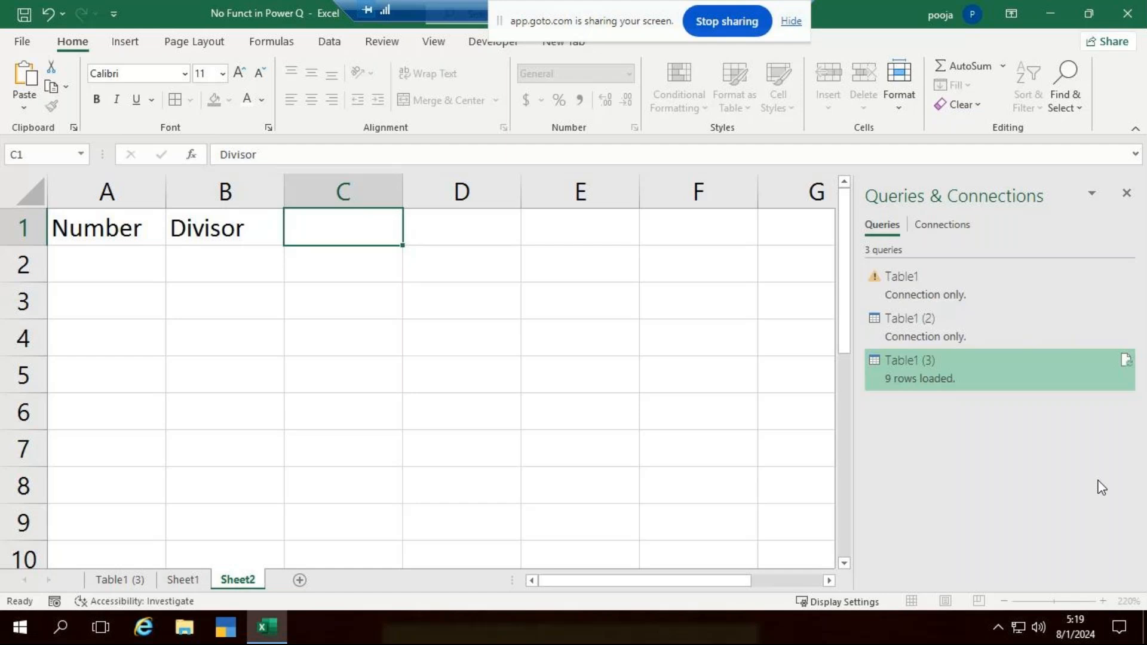
key("Return")
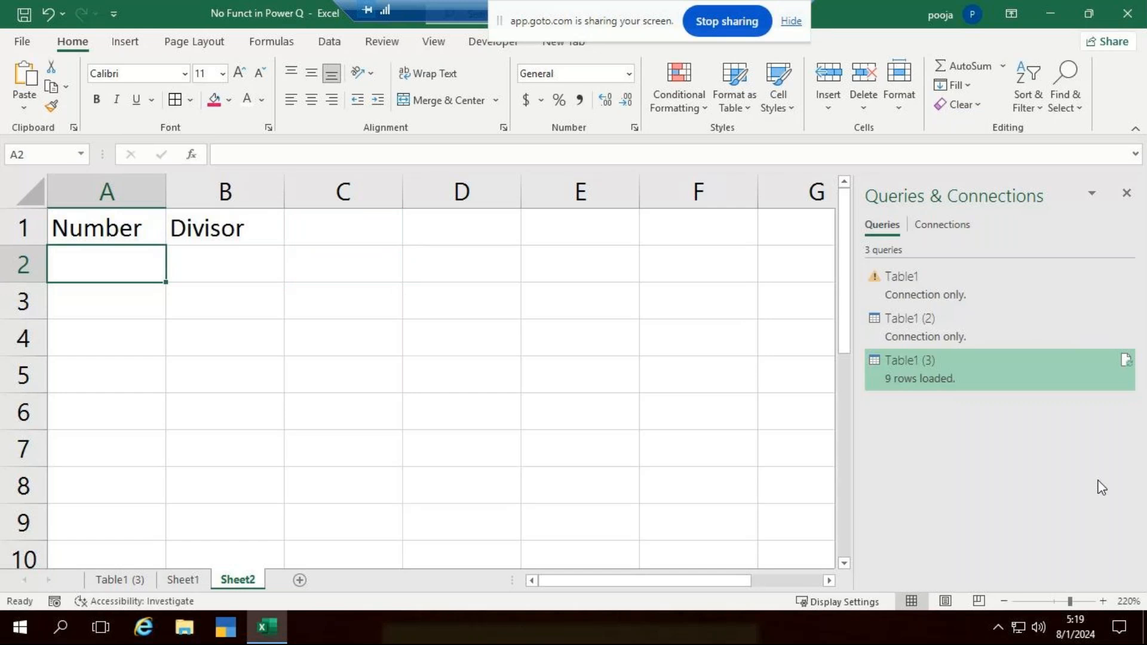
- Fill the Number column in A2:A6 with 458, 968, 745, 369 and 753
type("458")
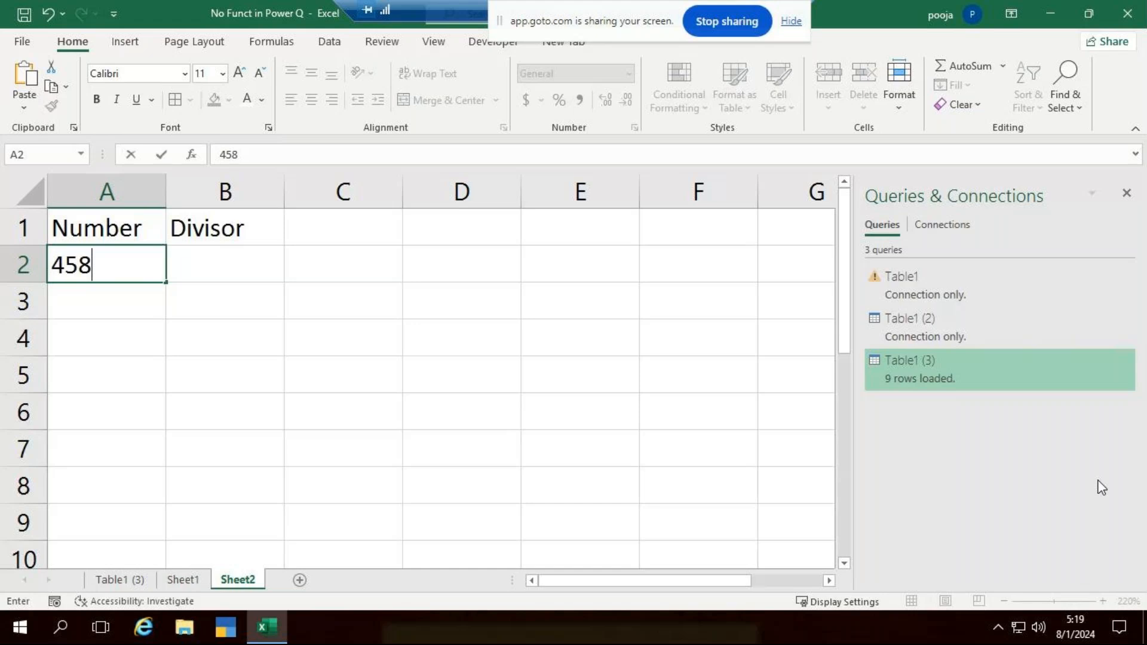
key("Tab")
key("Down")
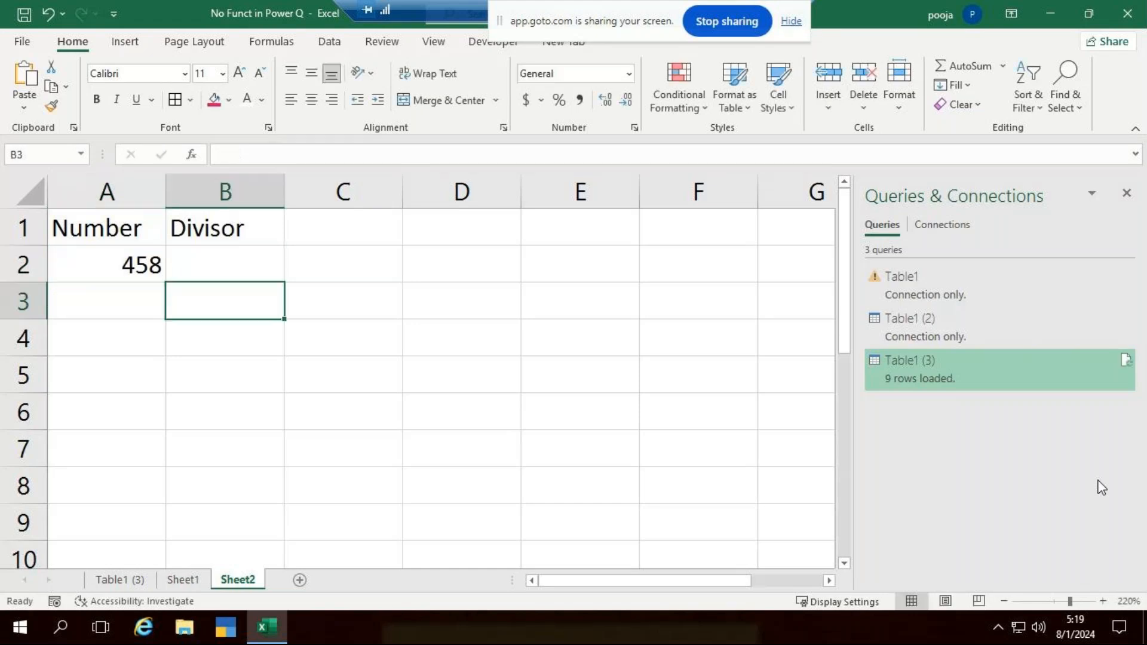
key("Left")
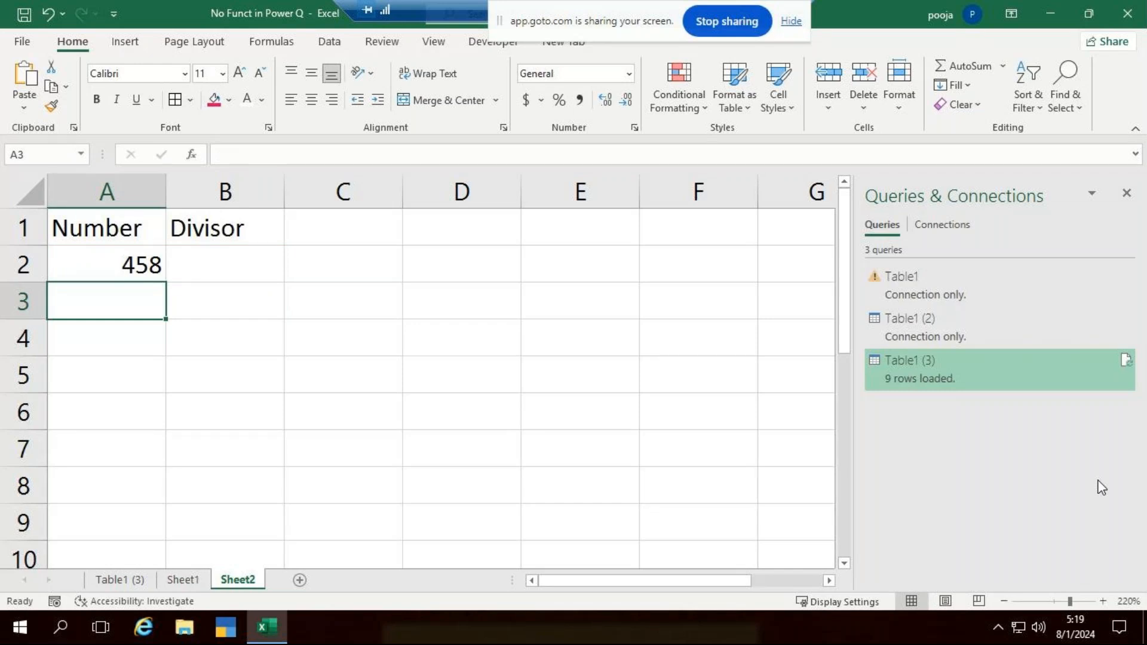
type("968")
key("Return")
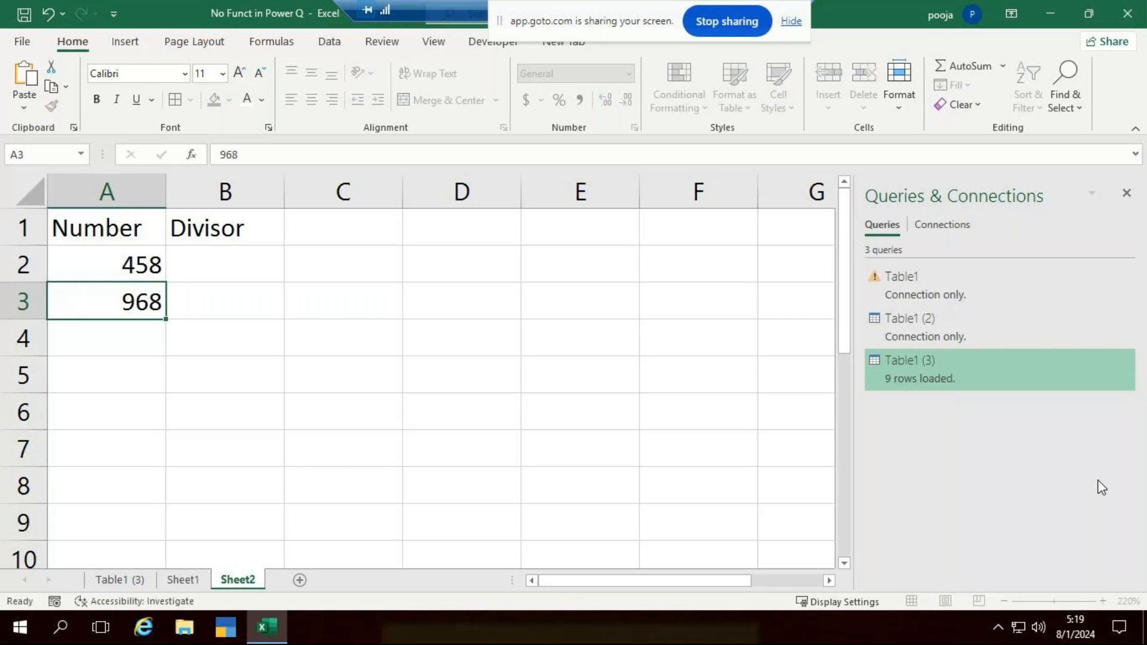
type("745")
key("Return")
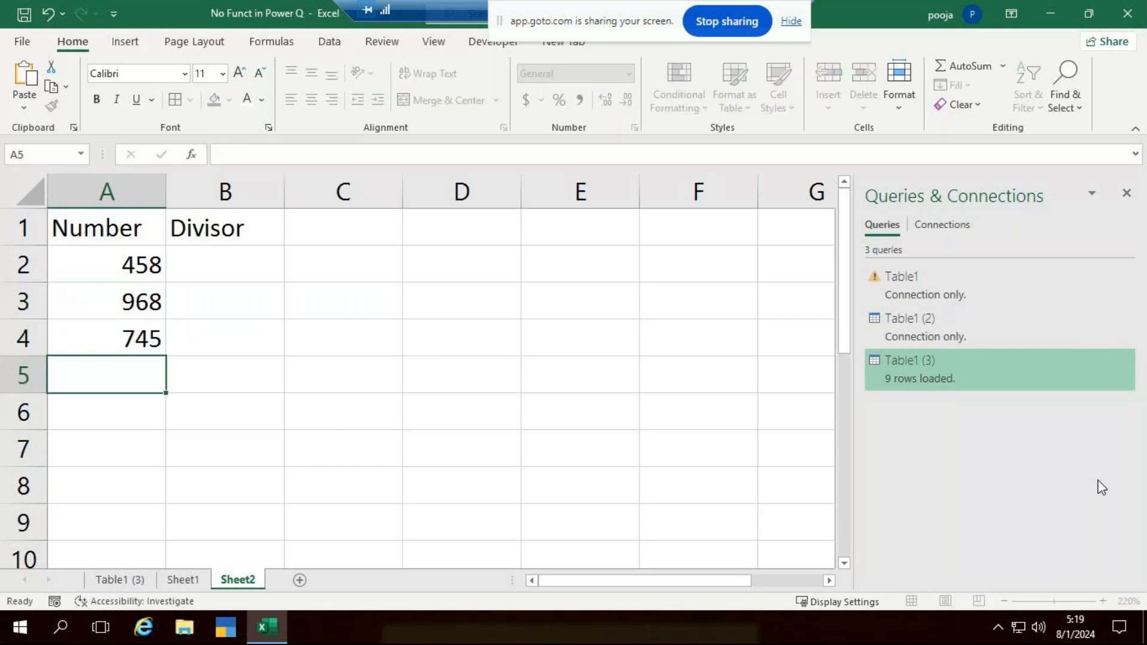
type("458")
key("Return")
key("Up")
type("369")
key("Return")
type("753")
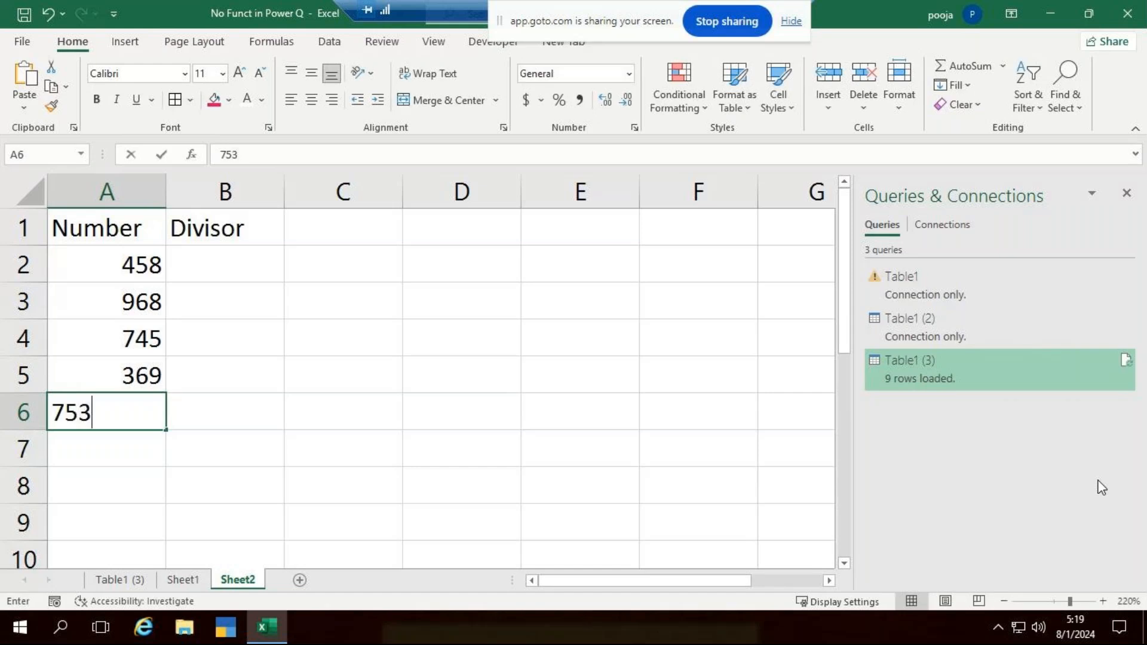
key("Return")
- Fill the Divisor column in B2:B6 with 3, 4, 9, 6 and 4
key("Right")
key("Up")
key("Up")
key("Up")
key("Up")
key("Up")
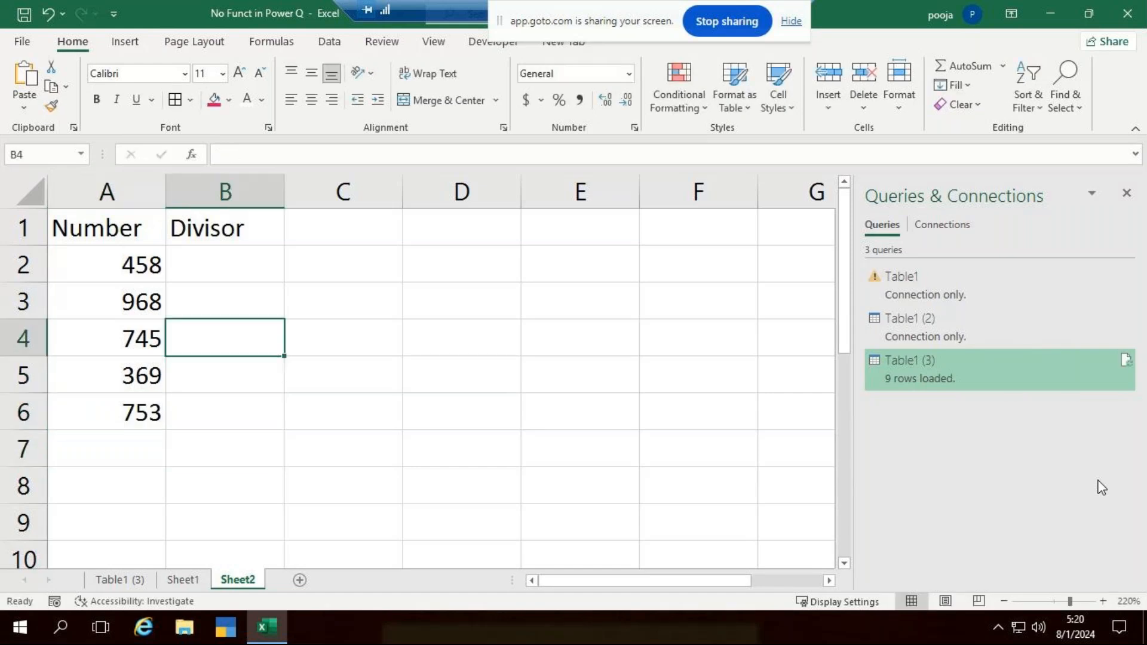
key("F2")
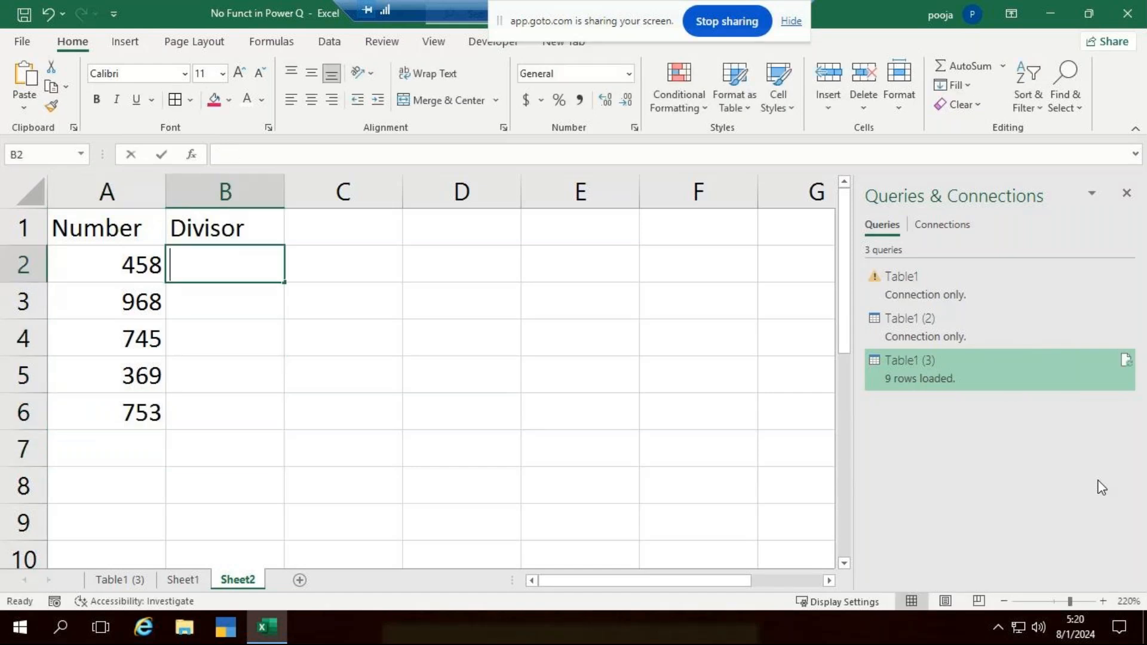
type("3")
key("Return")
type("4")
key("Return")
key("F2")
type("9")
key("Return")
type("6")
key("Return")
type("4")
key("Return")
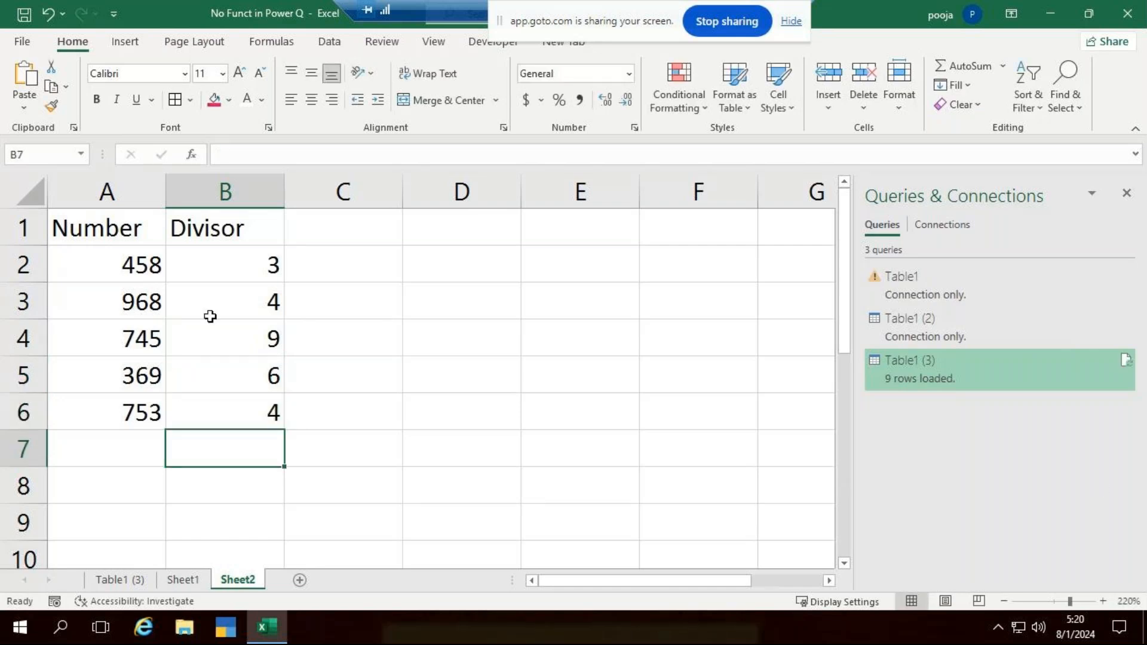
- Load the range A1:B6 into Power Query as a table with headers and show the column-adding commands
left_click_drag(144, 230, 251, 412)
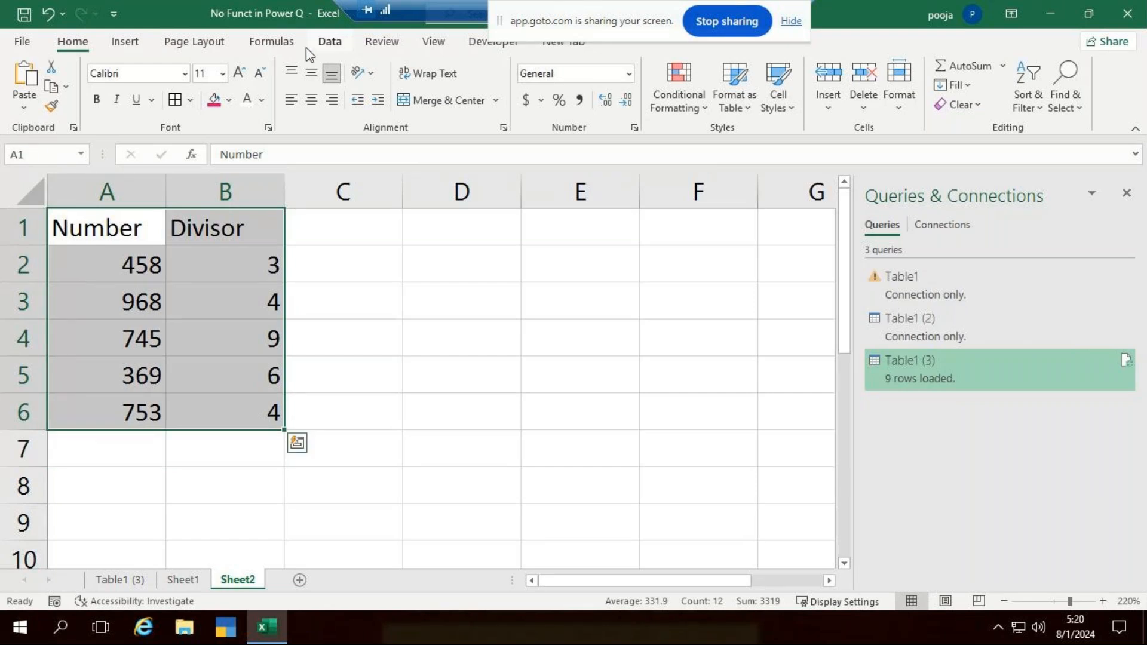
left_click(332, 42)
left_click(105, 102)
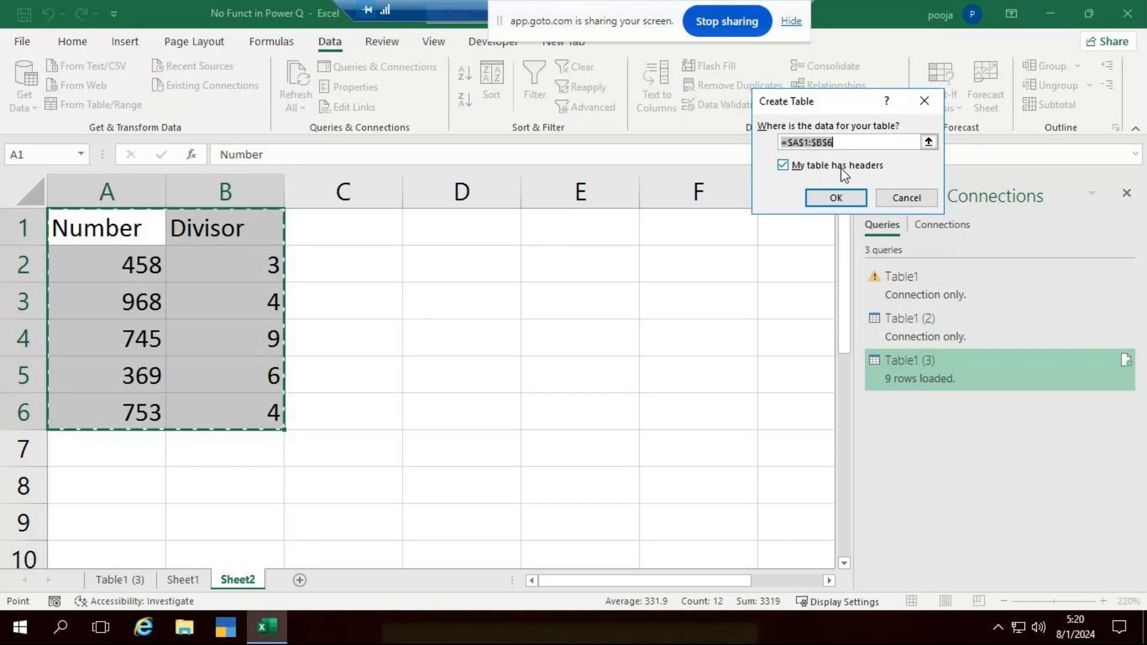
left_click(833, 197)
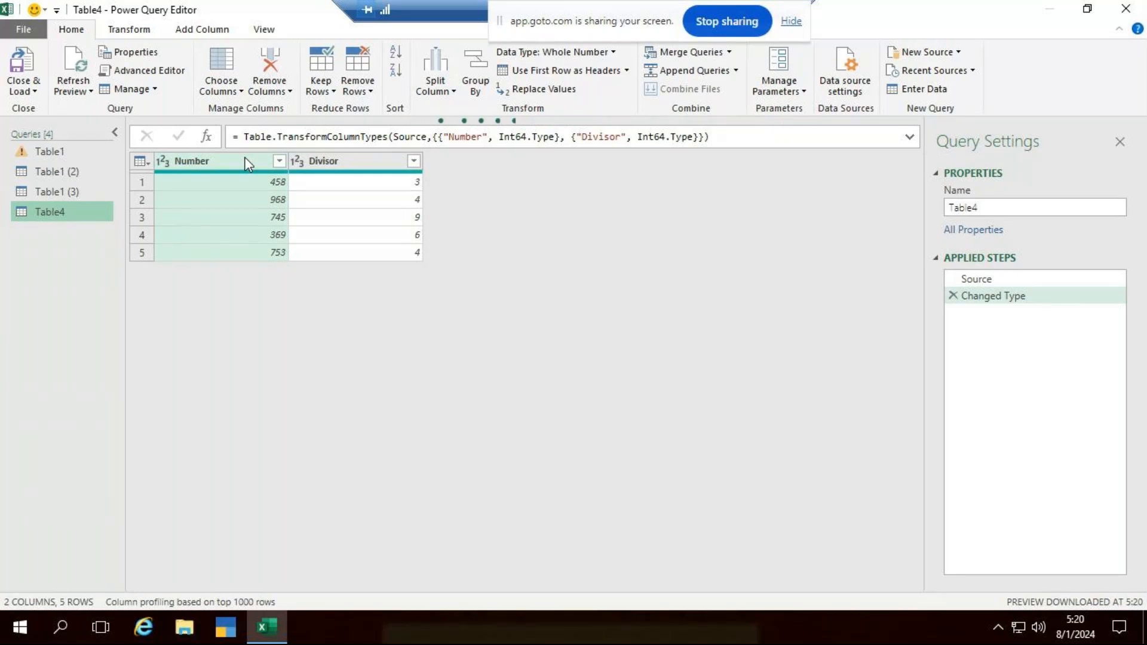
left_click(205, 32)
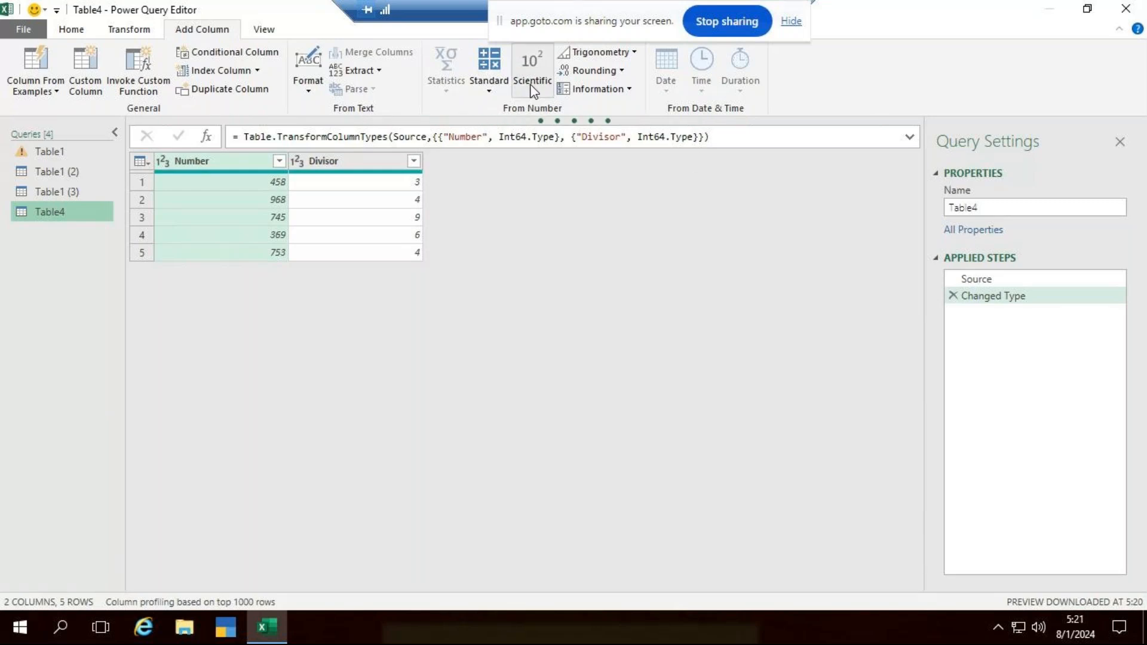
left_click(489, 90)
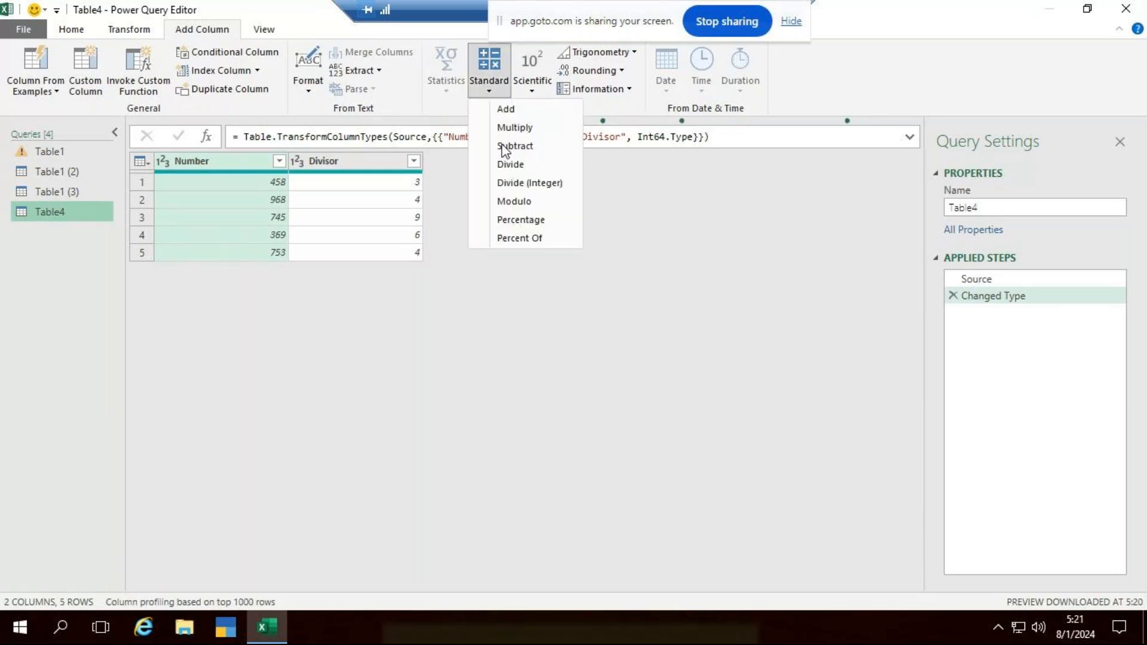
left_click(531, 218)
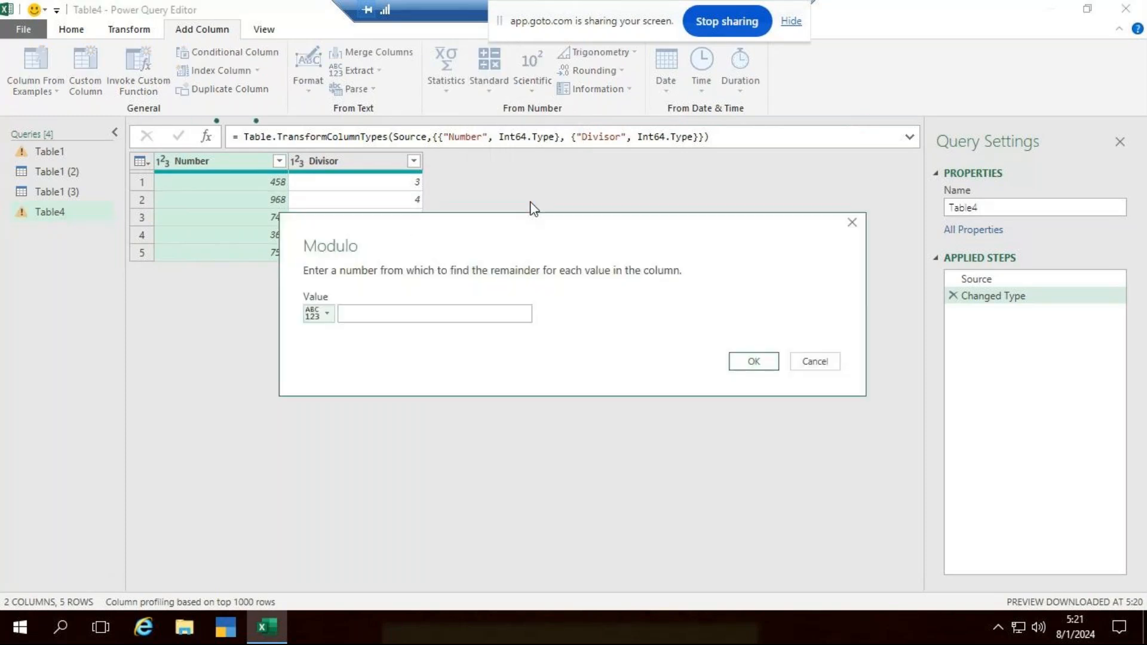
left_click(852, 223)
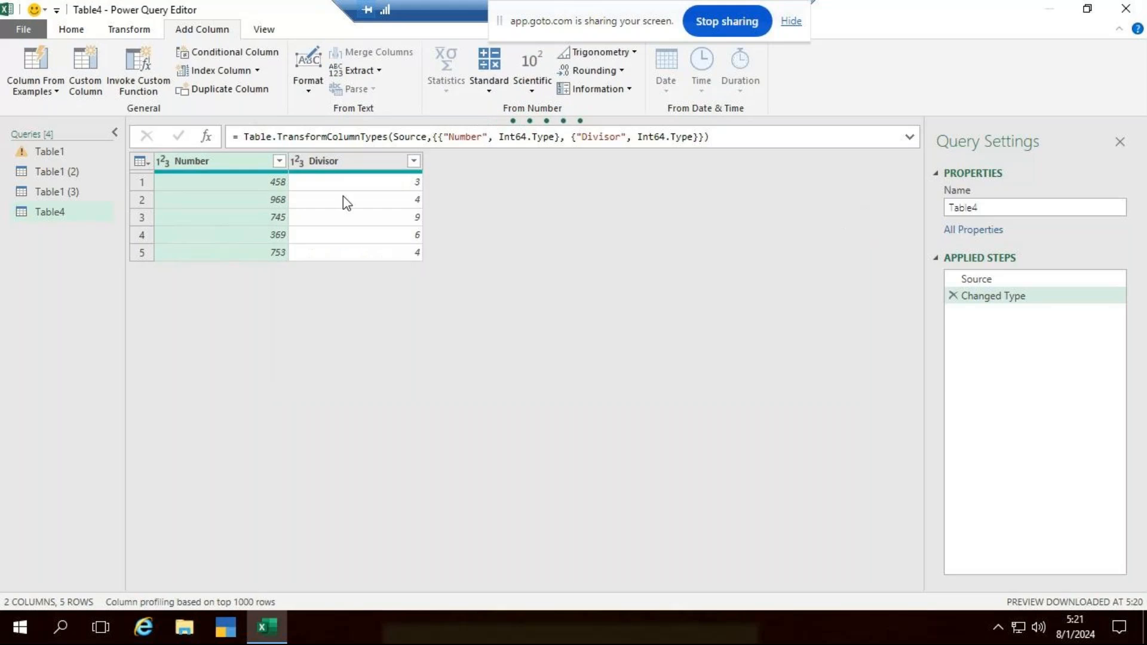
- Try a Modulo column calculated from Number and Divisor and delete its applied step again
left_click(330, 161, "ctrl")
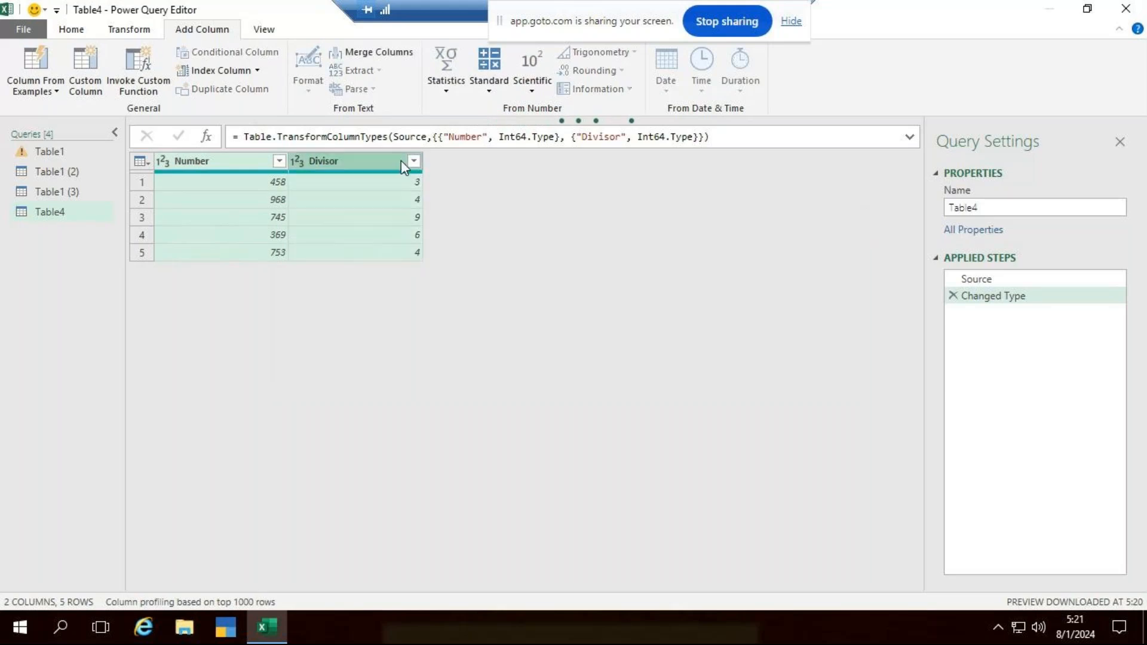
left_click(490, 95)
left_click(520, 199)
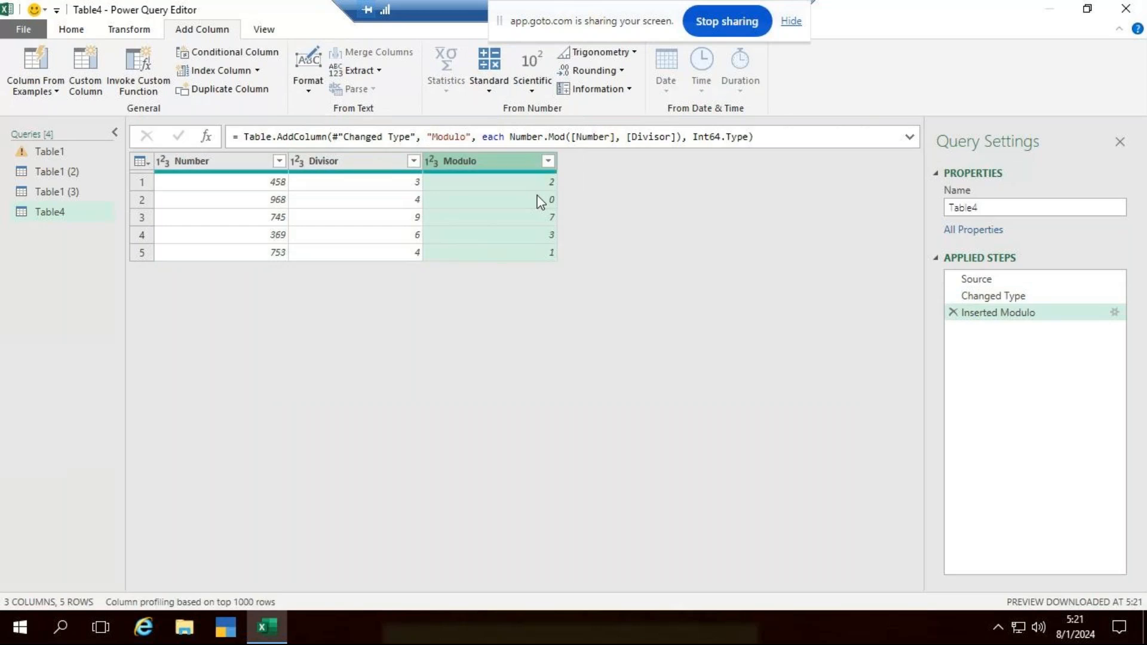
left_click(953, 312)
- Add a Modulo column that divides the Number column by the Divisor column
left_click(184, 157)
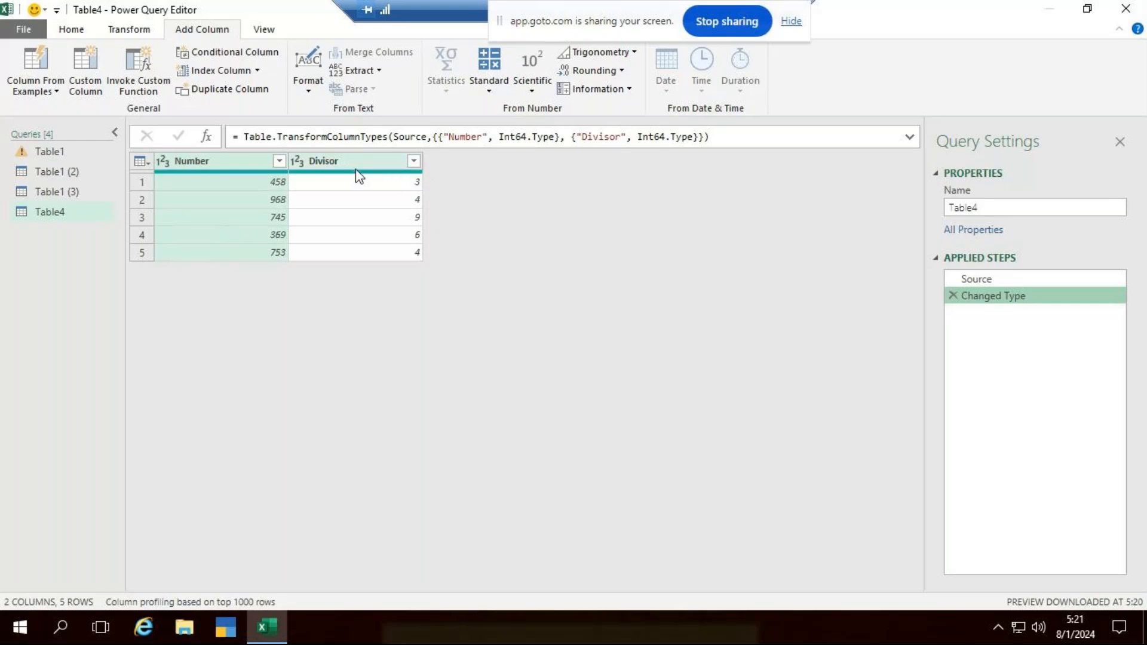
left_click(387, 163, "ctrl")
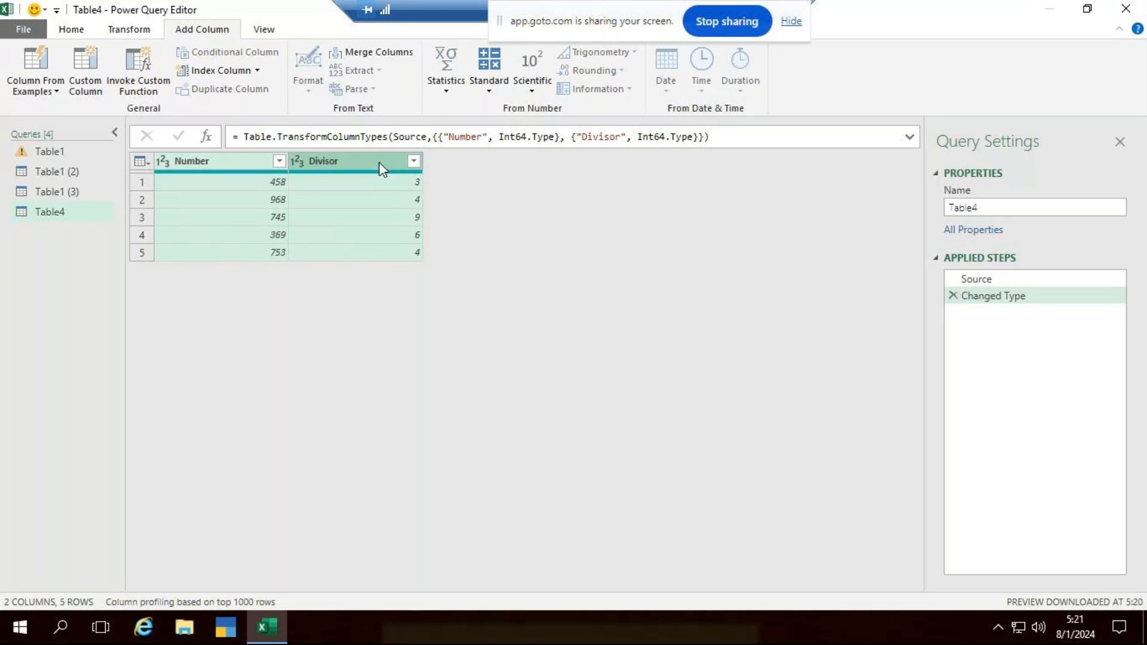
left_click(489, 89)
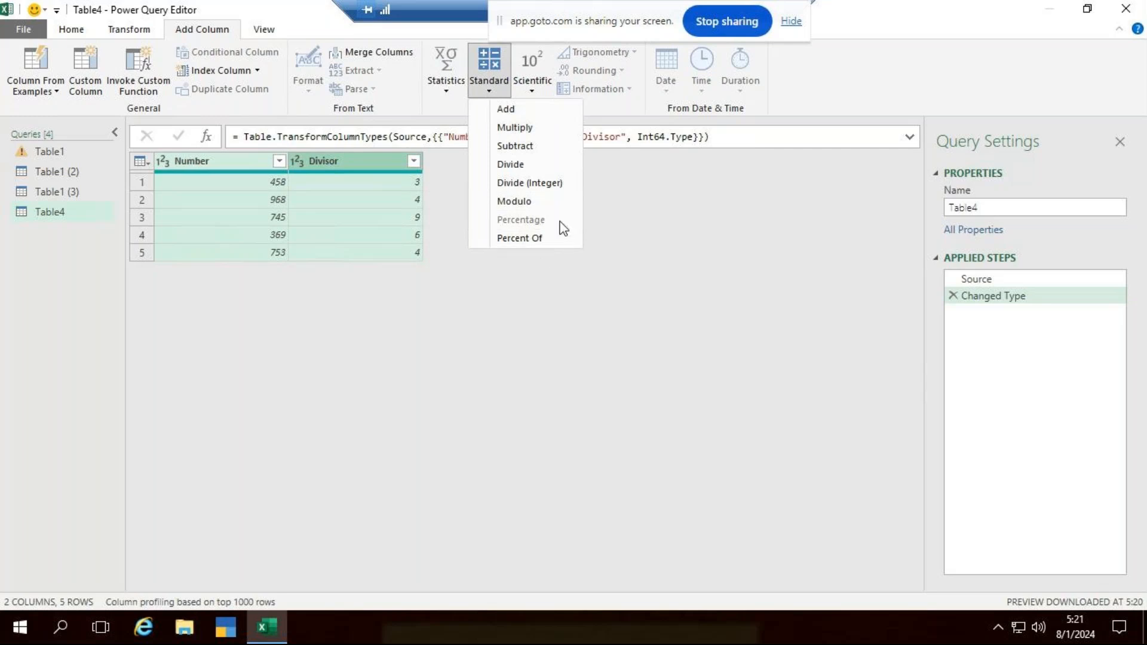
left_click(509, 202)
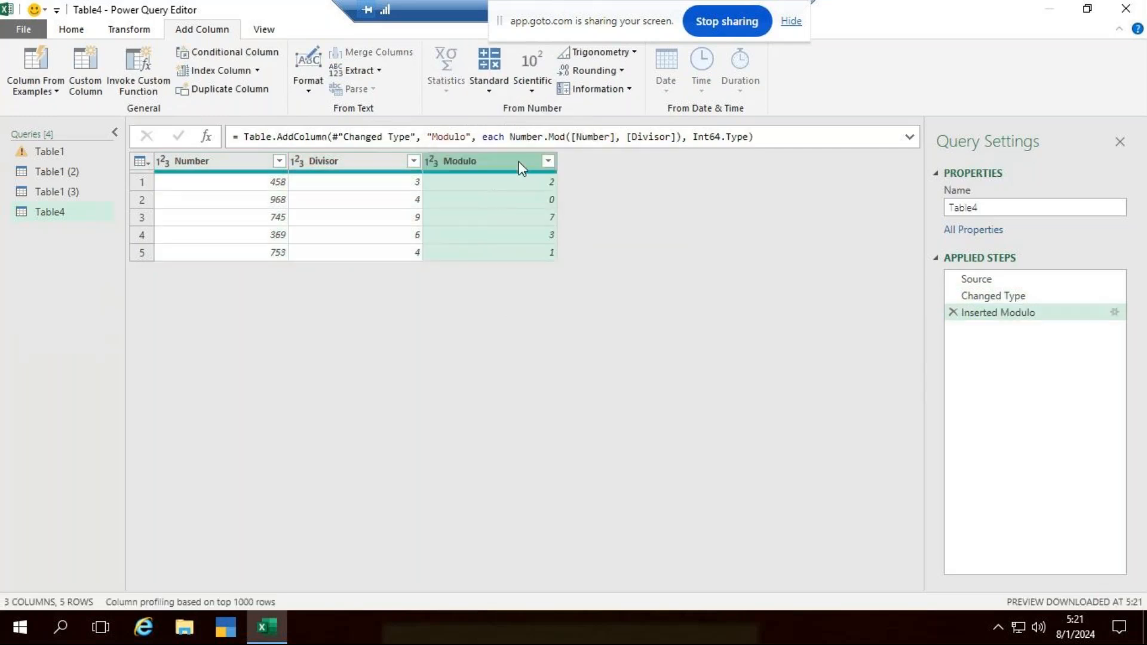
- Rename the Modulo column as Remainder
right_click(440, 162)
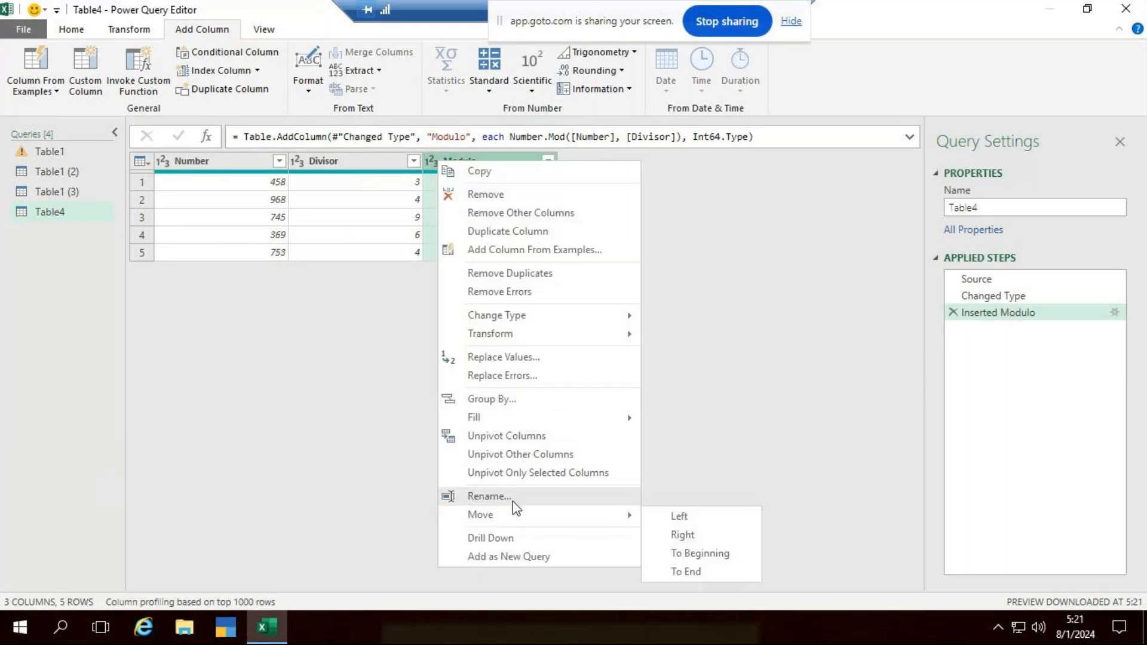
left_click(513, 496)
type("Remainder")
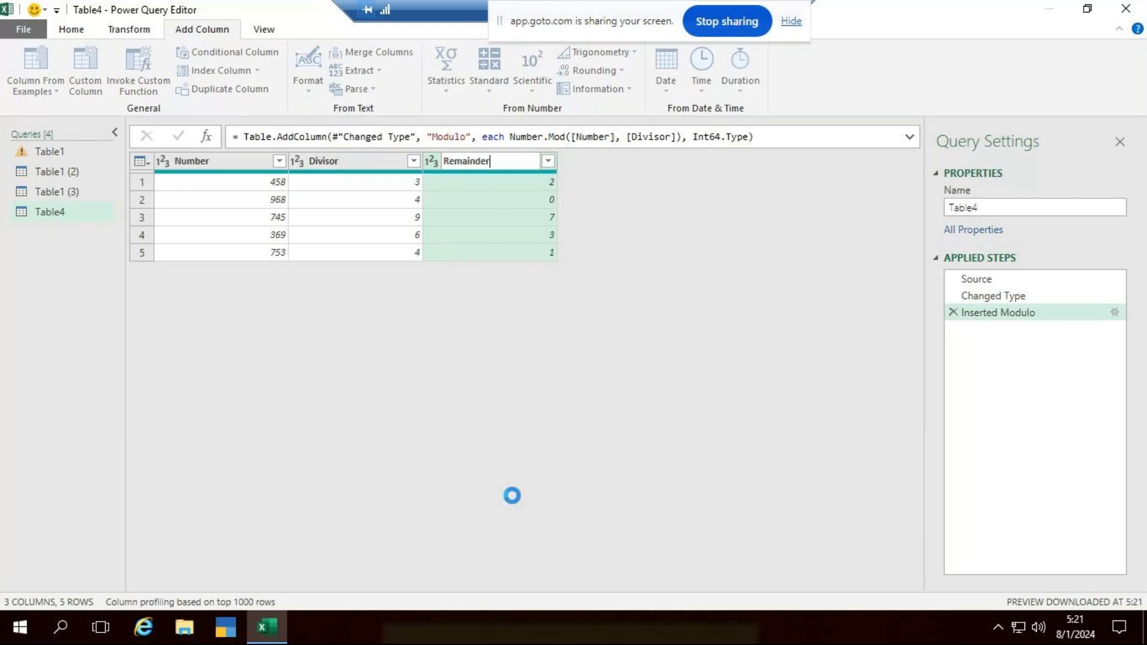
key("Return")
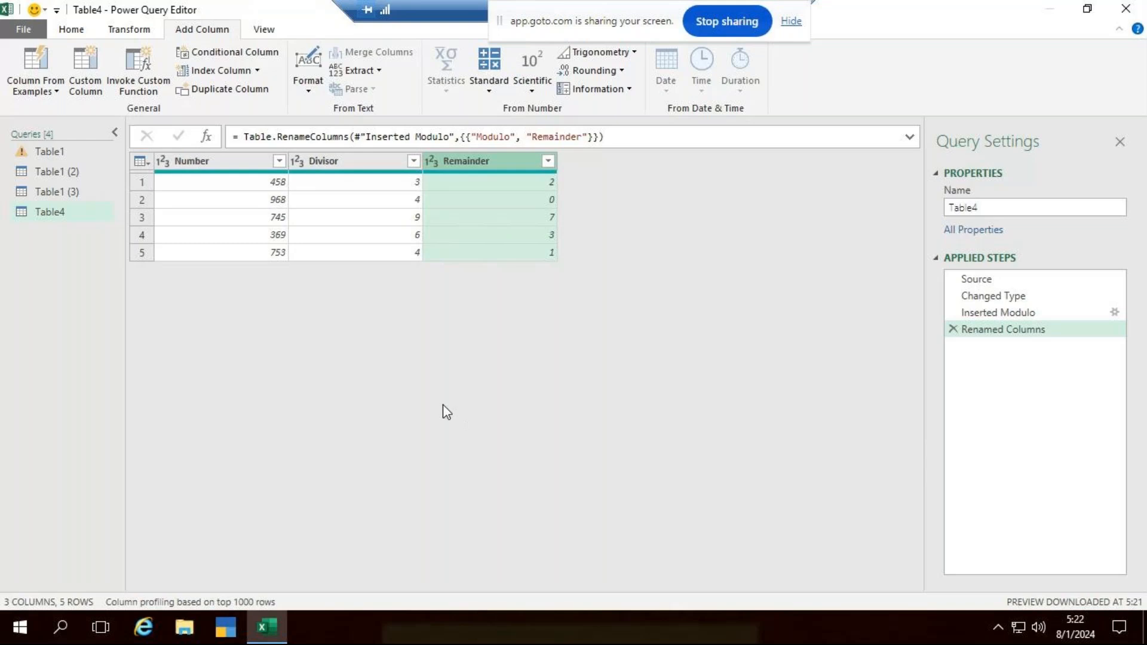
- Load the query as a table into cell I1 of the existing worksheet Table1 (3) and view the loaded table there
left_click(71, 29)
left_click(29, 91)
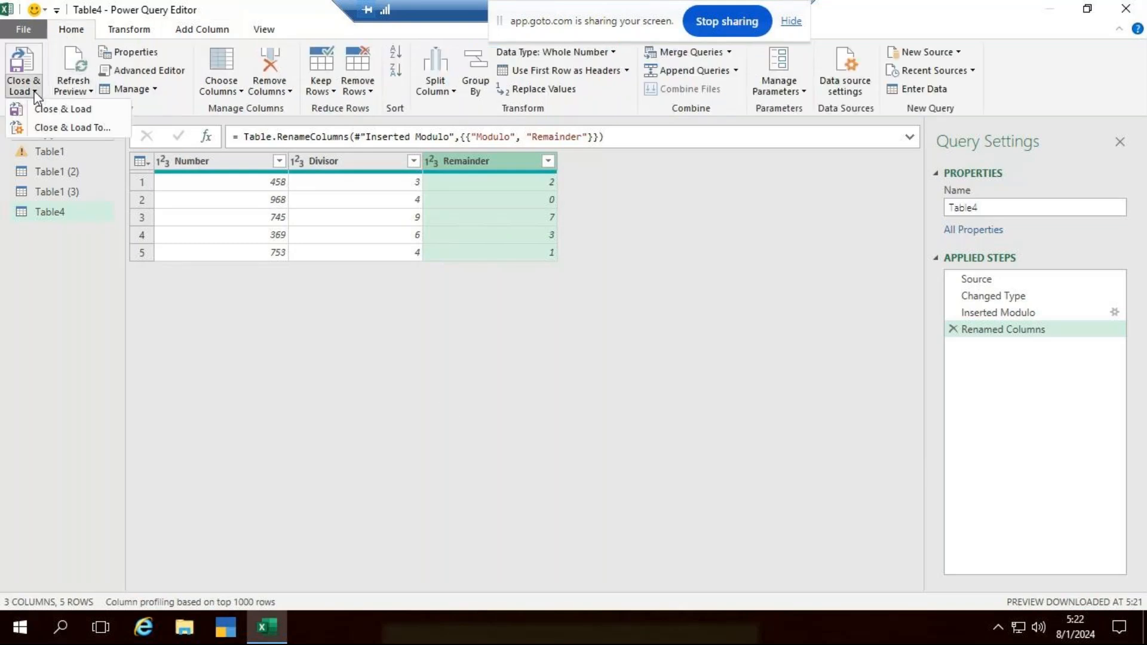
left_click(67, 127)
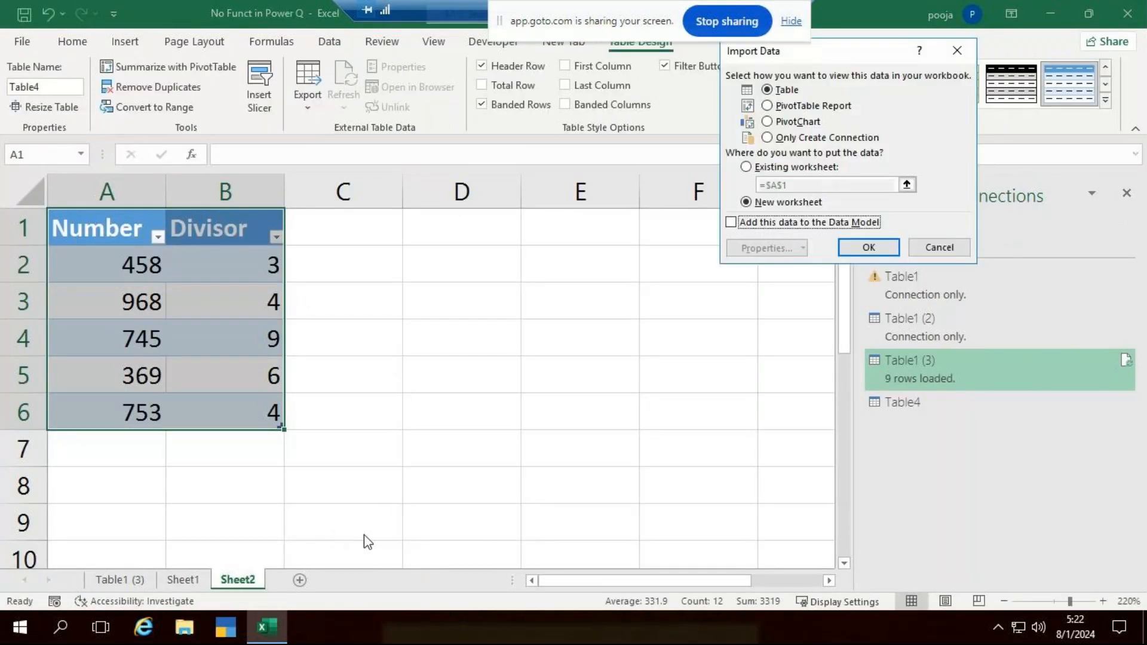
left_click(746, 167)
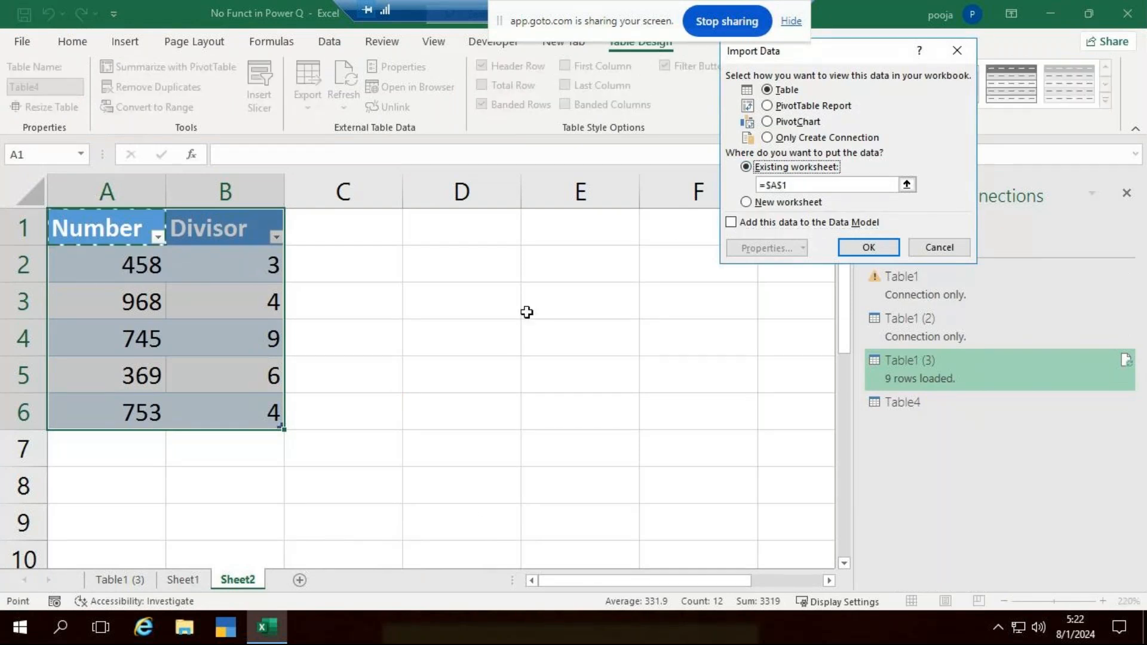
left_click(119, 579)
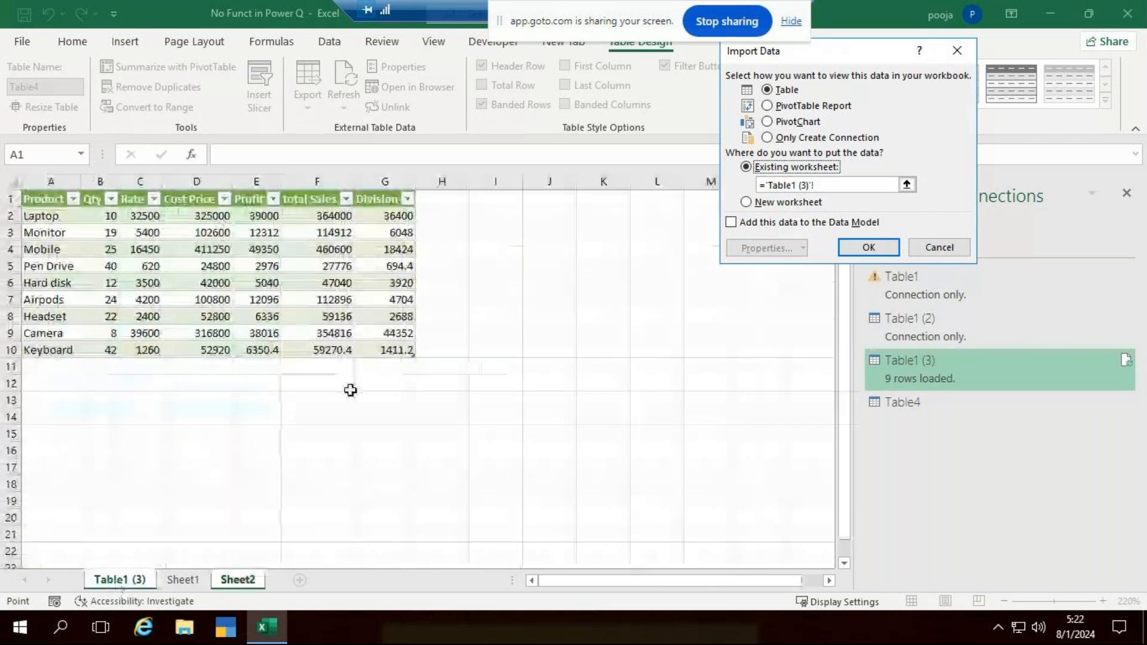
left_click(491, 200)
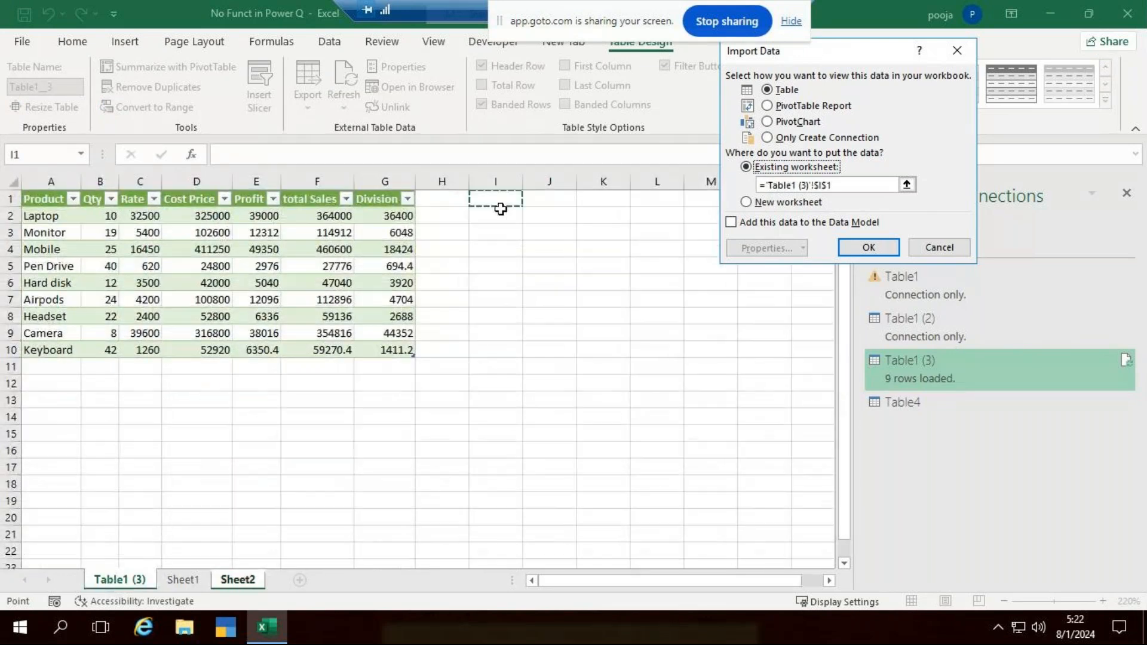
left_click(878, 248)
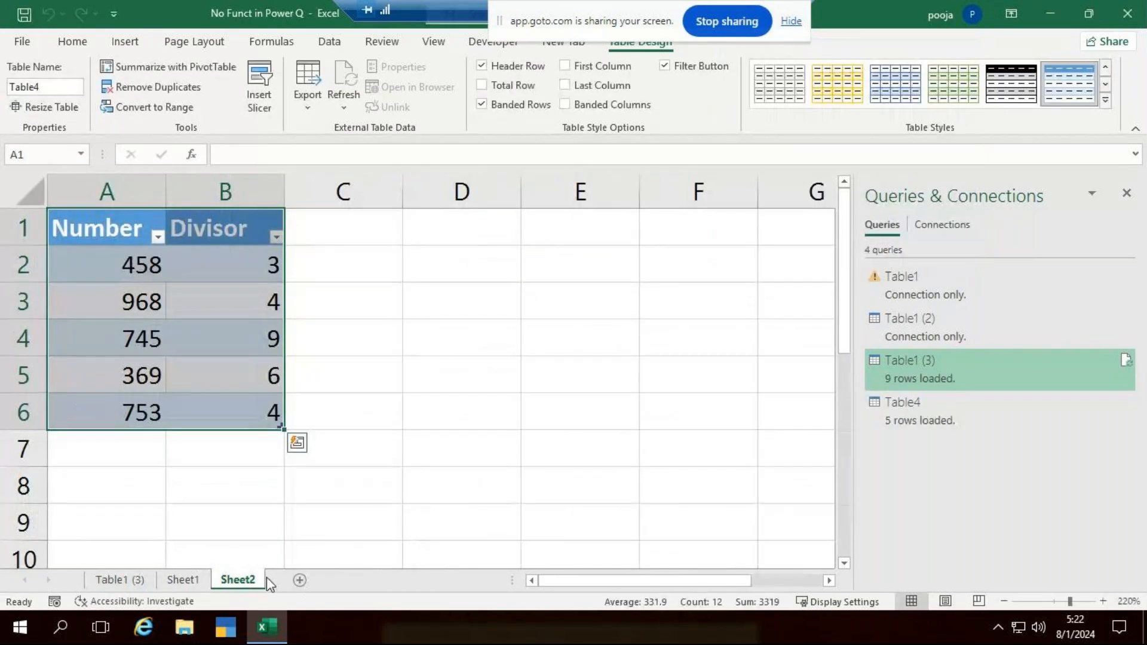
left_click(179, 579)
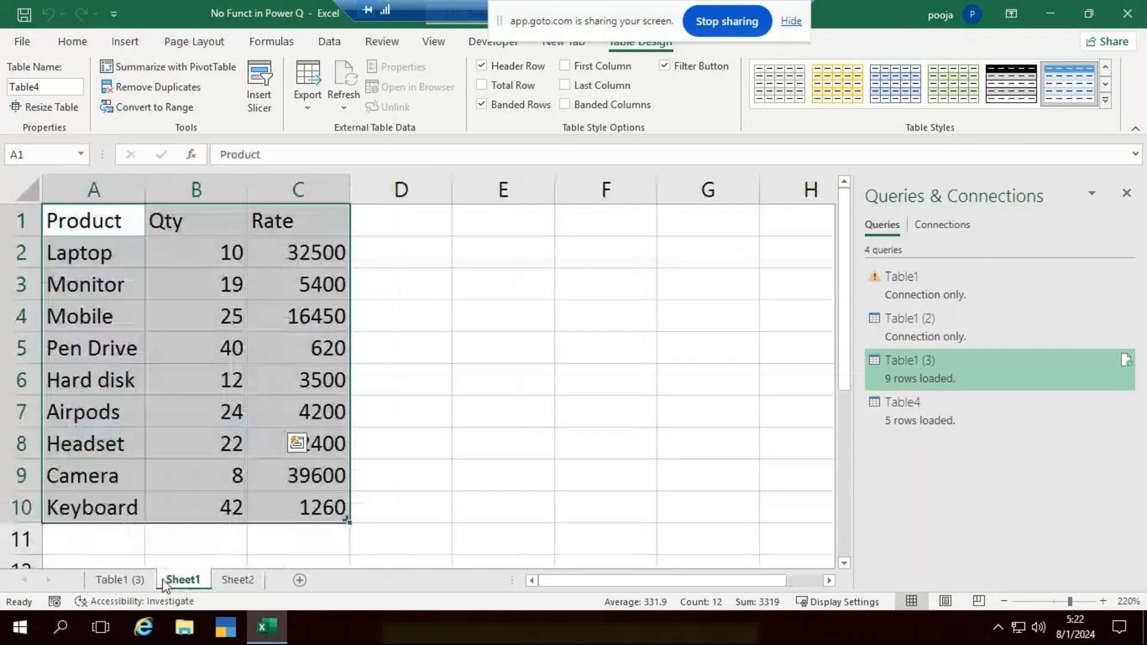
left_click(134, 579)
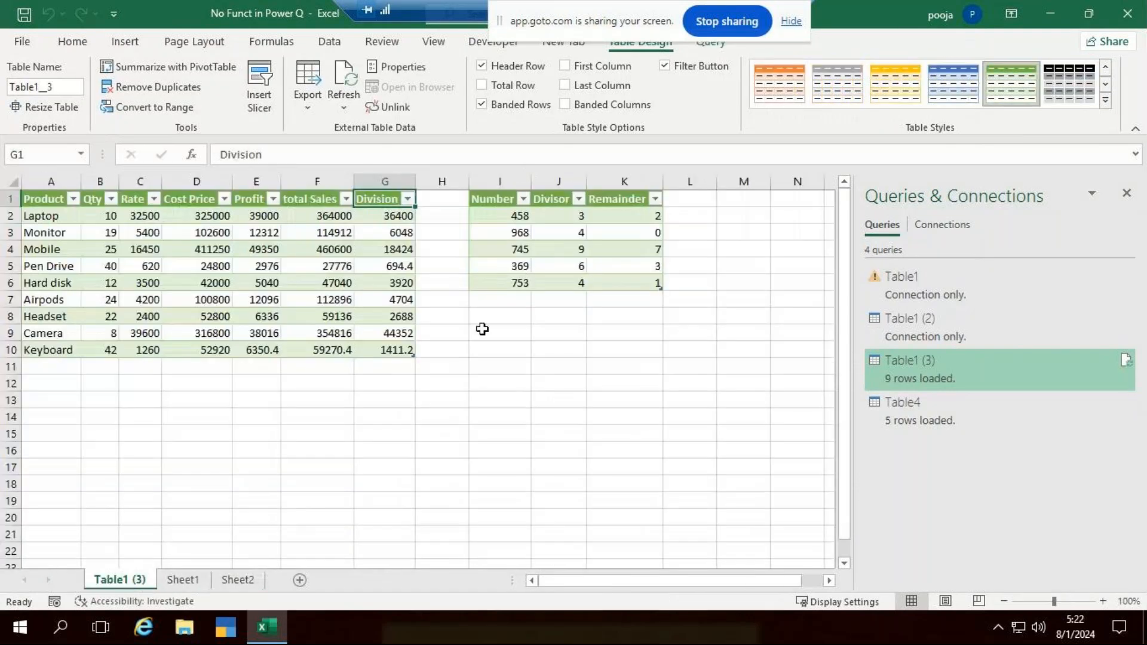
left_click(538, 359)
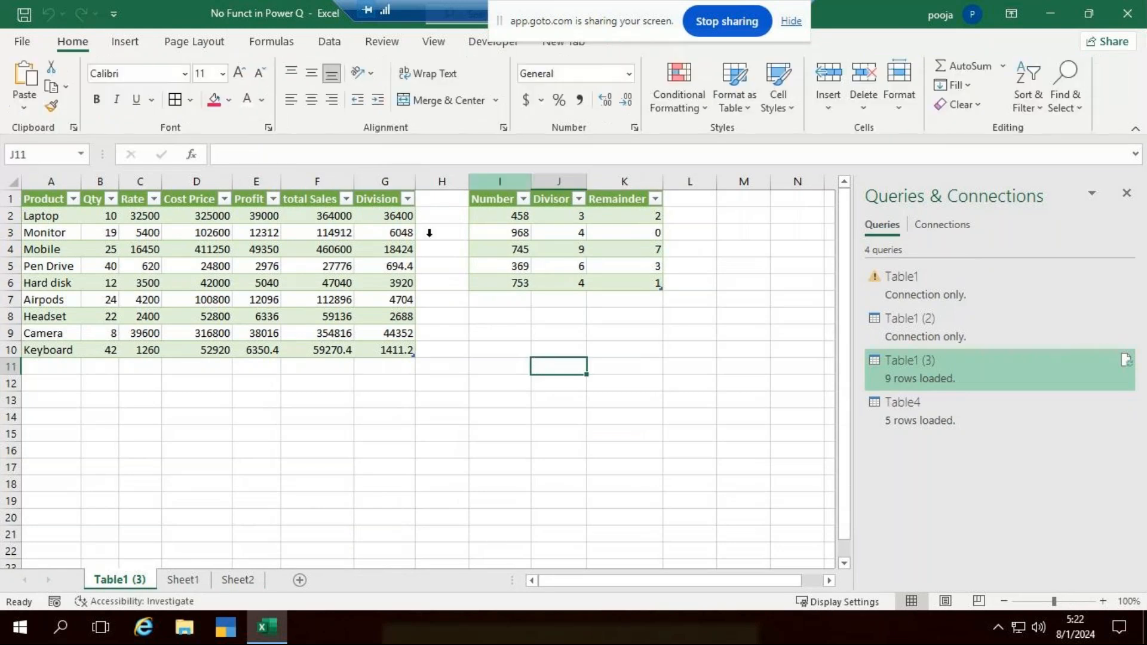
- Add a new worksheet before Sheet1 and open the pinned workbook basic excel assignment
left_click(300, 580)
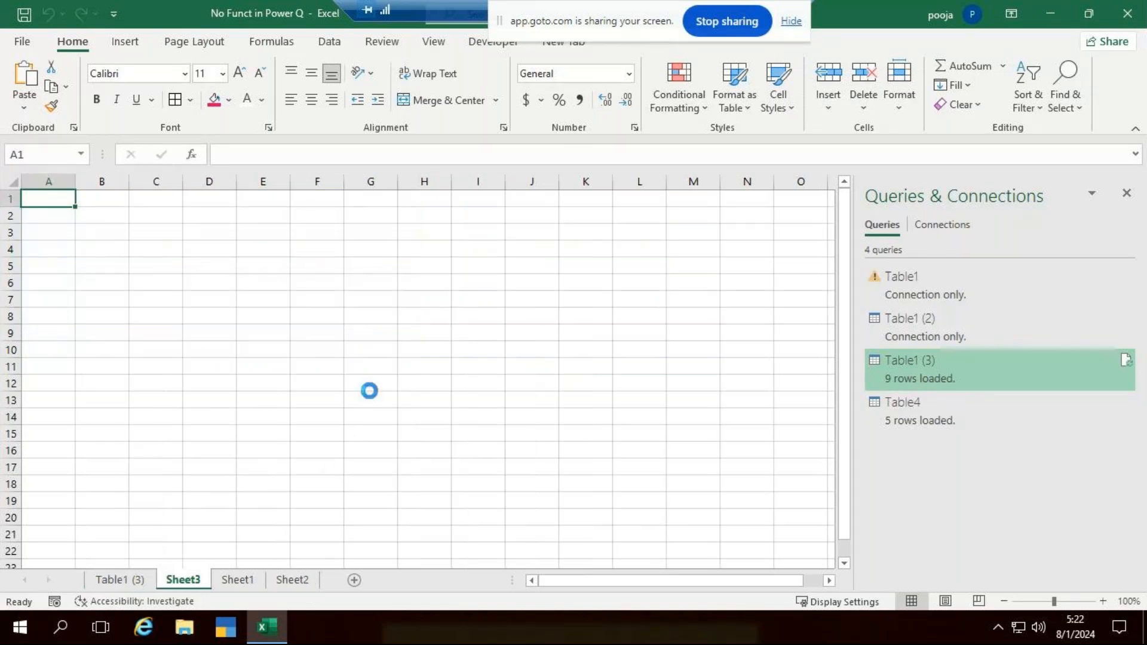
key("ctrl+o")
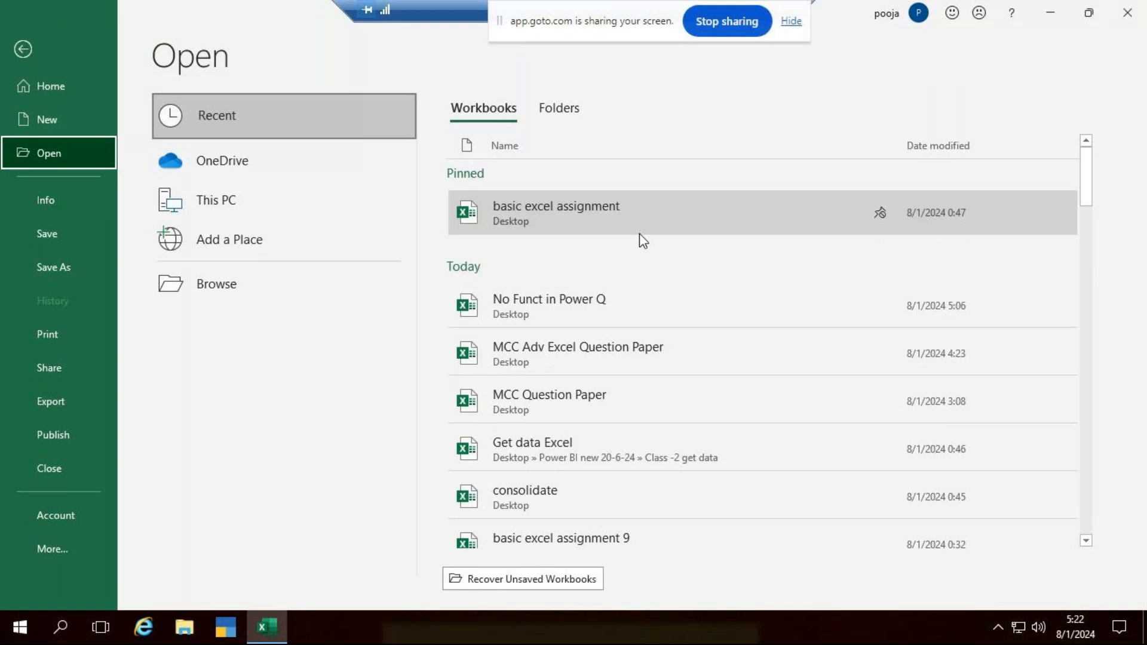
left_click(620, 216)
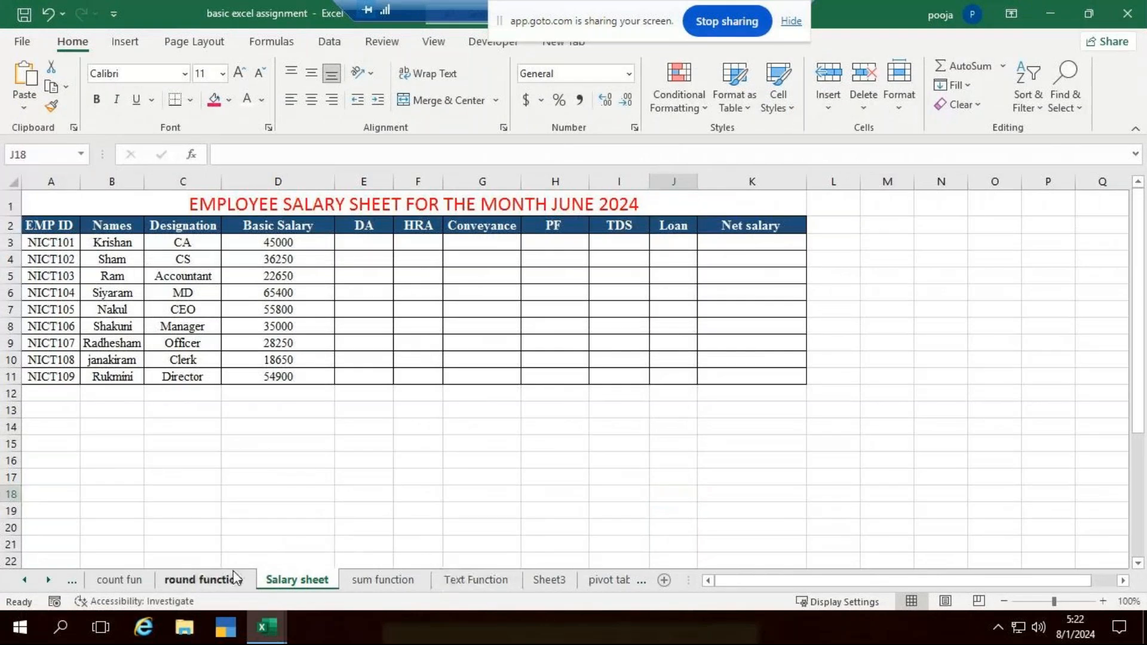
- Copy A2:A9 from the round function sheet and paste it at A1 of Sheet3 in the No Funct in Power Q workbook
left_click(203, 580)
left_click_drag(100, 258, 109, 505)
key("ctrl+c")
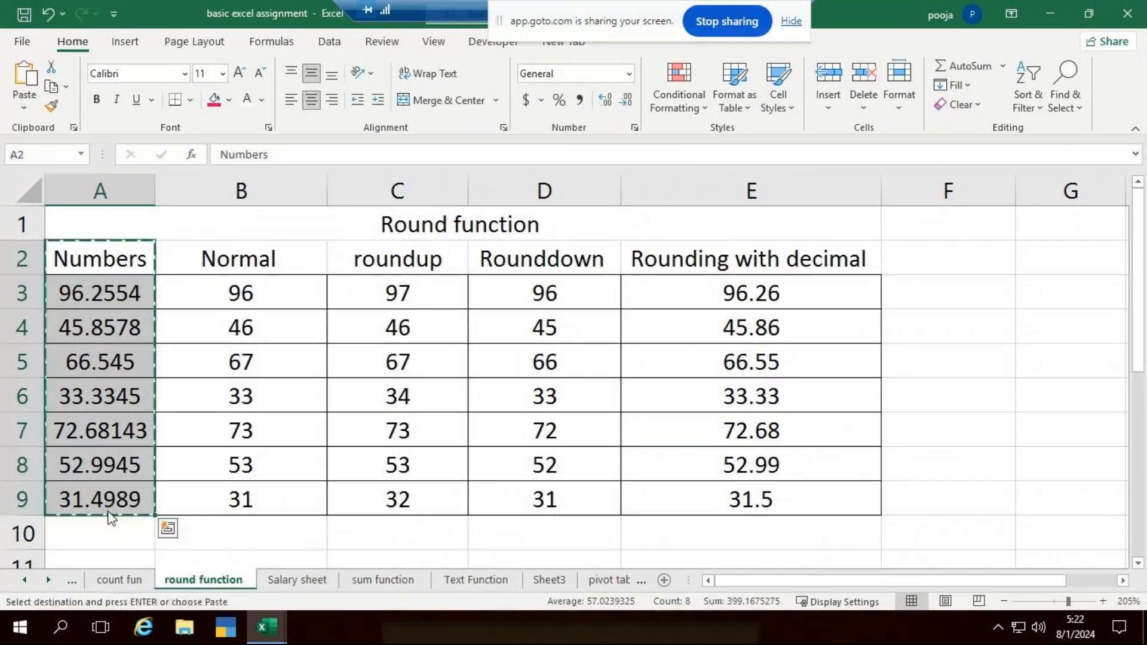
key("alt+Tab")
key("ctrl+v")
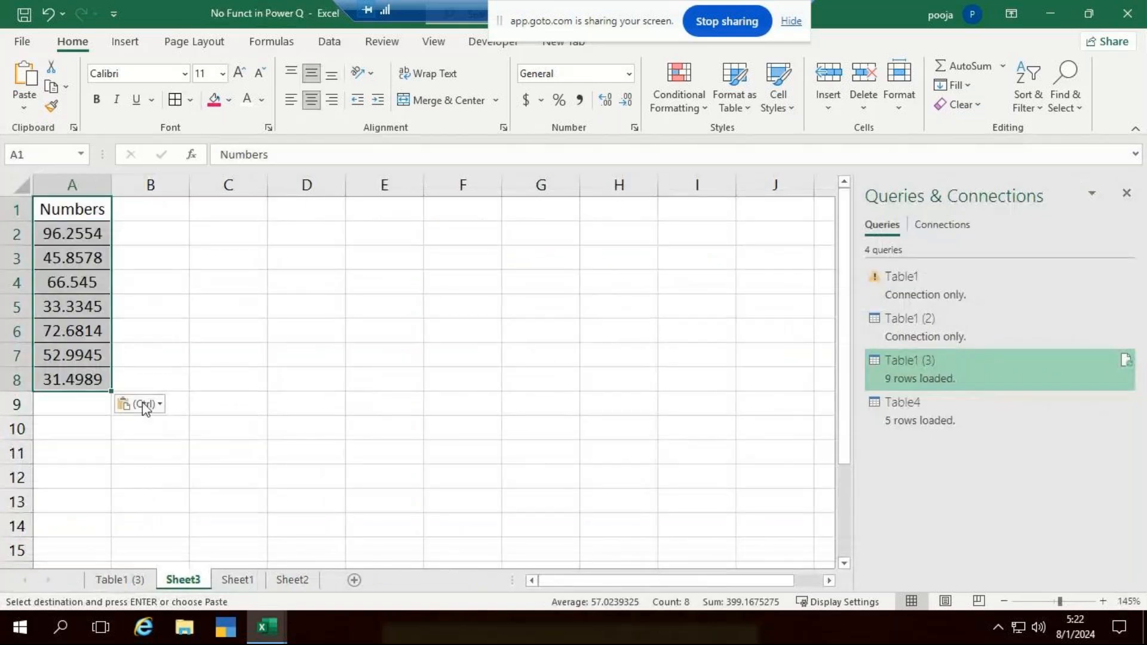
left_click(298, 336)
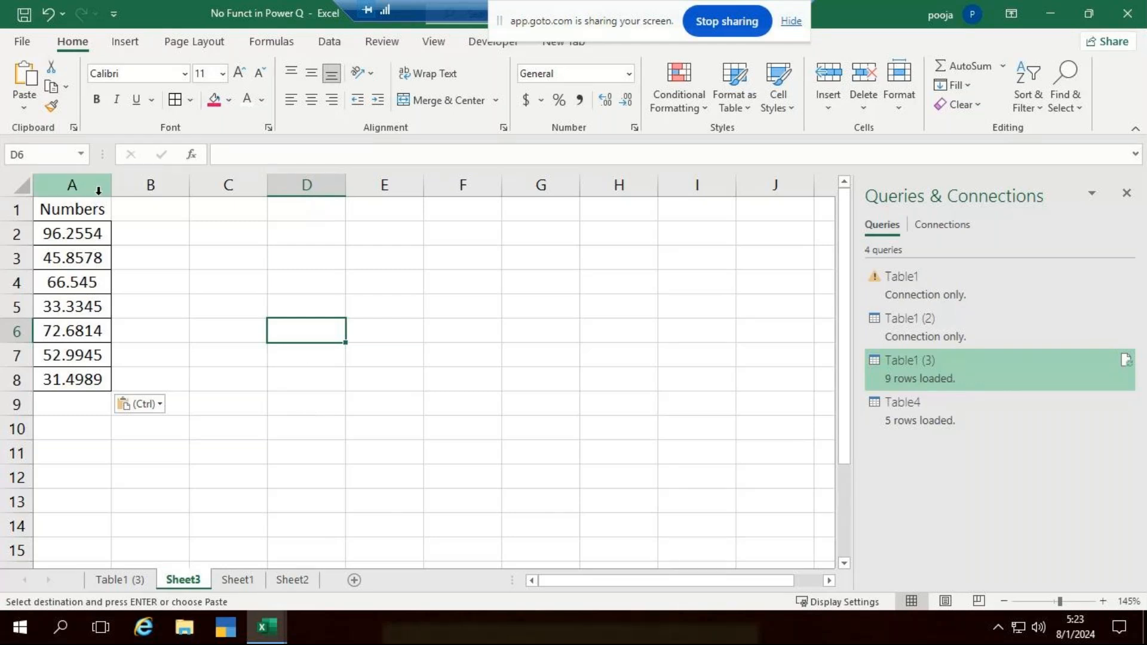
- Widen column A and load the range A1:A8 into Power Query as a table with headers
left_click_drag(112, 188, 91, 372)
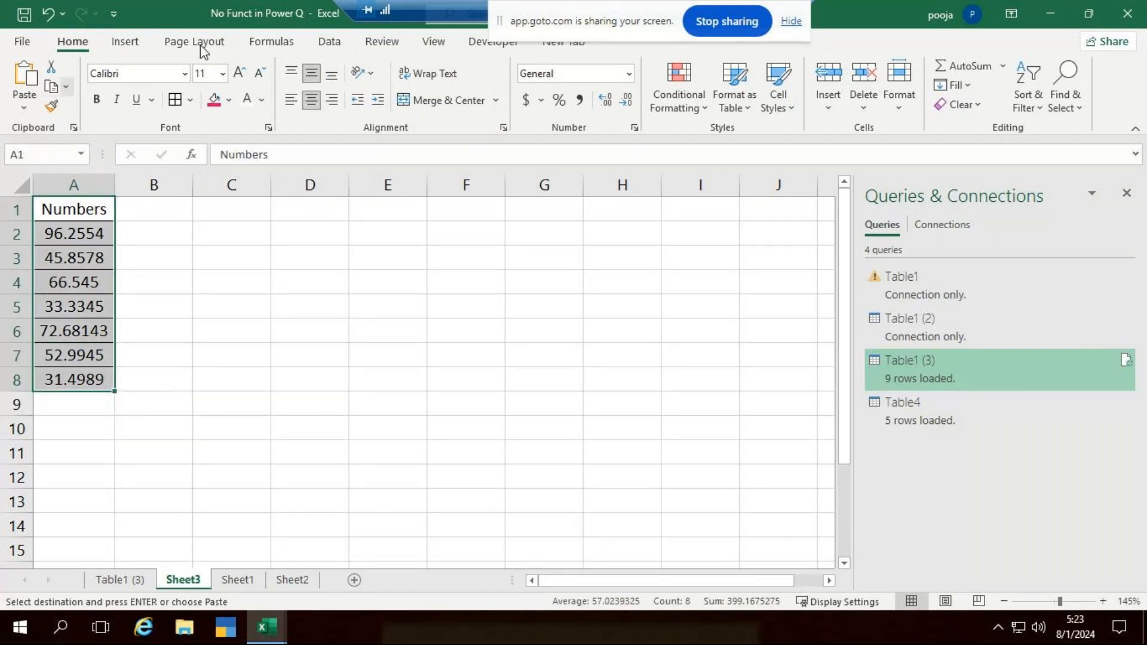
left_click(330, 43)
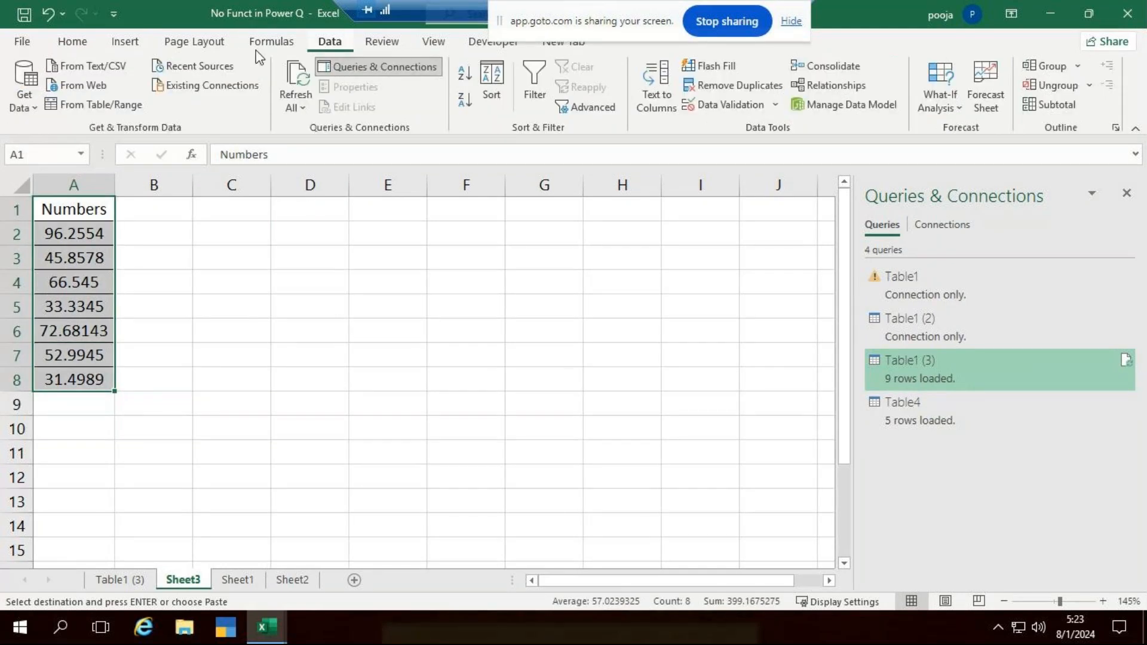
left_click(105, 106)
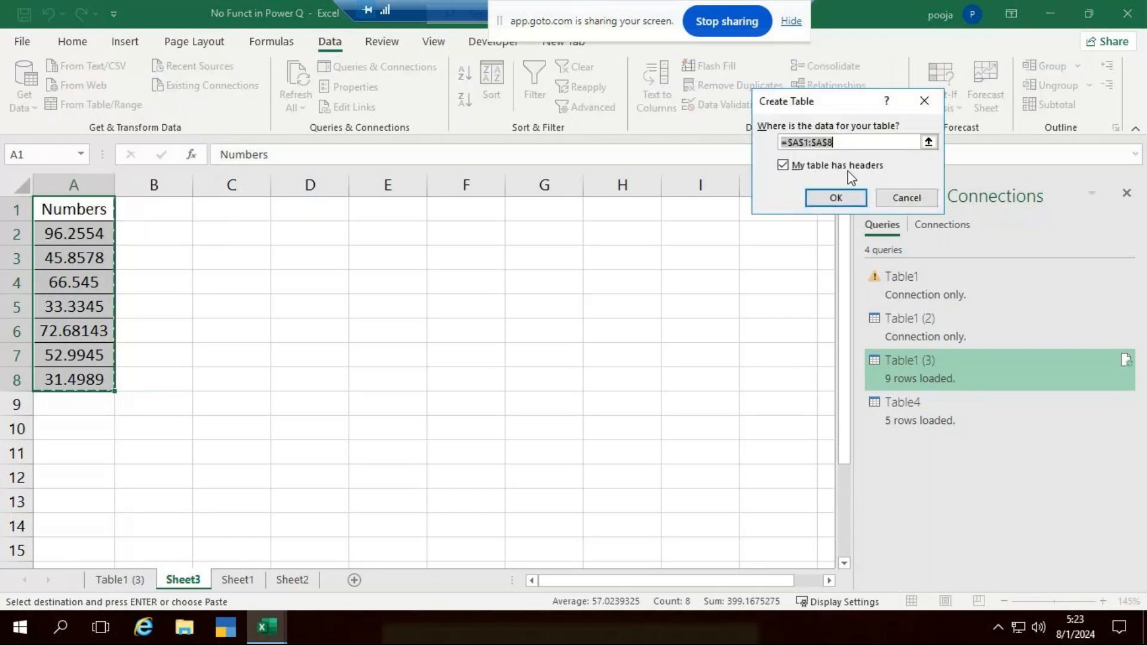
left_click(839, 196)
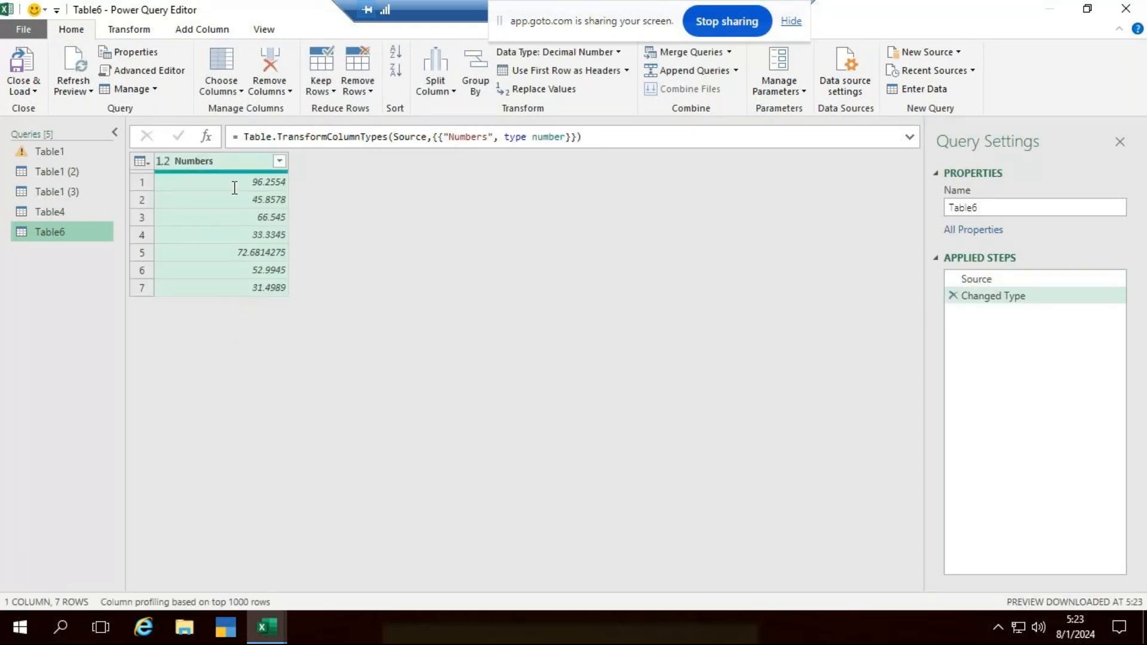
- Add Round Up and Round Down columns based on the Numbers column
left_click(190, 31)
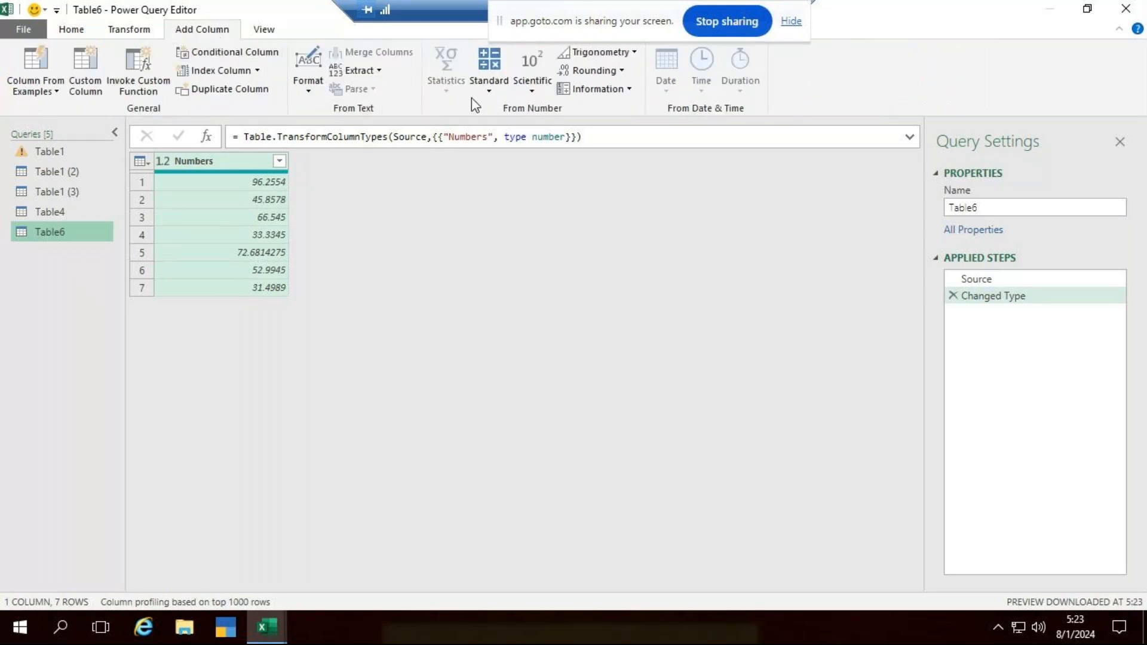
left_click(620, 71)
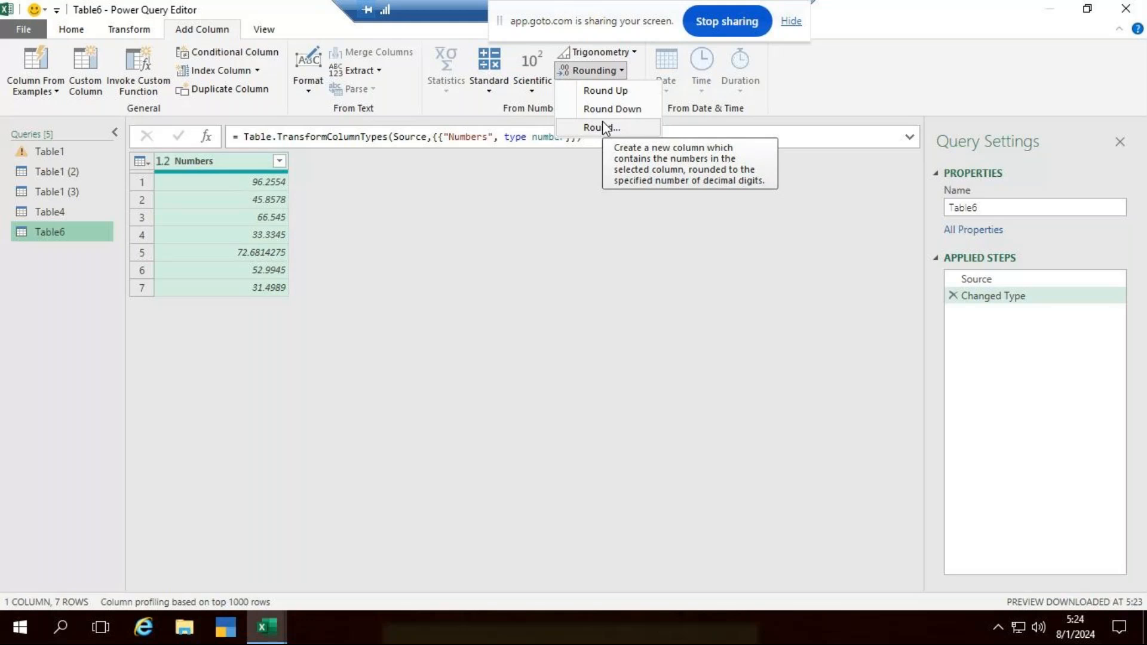
left_click(613, 92)
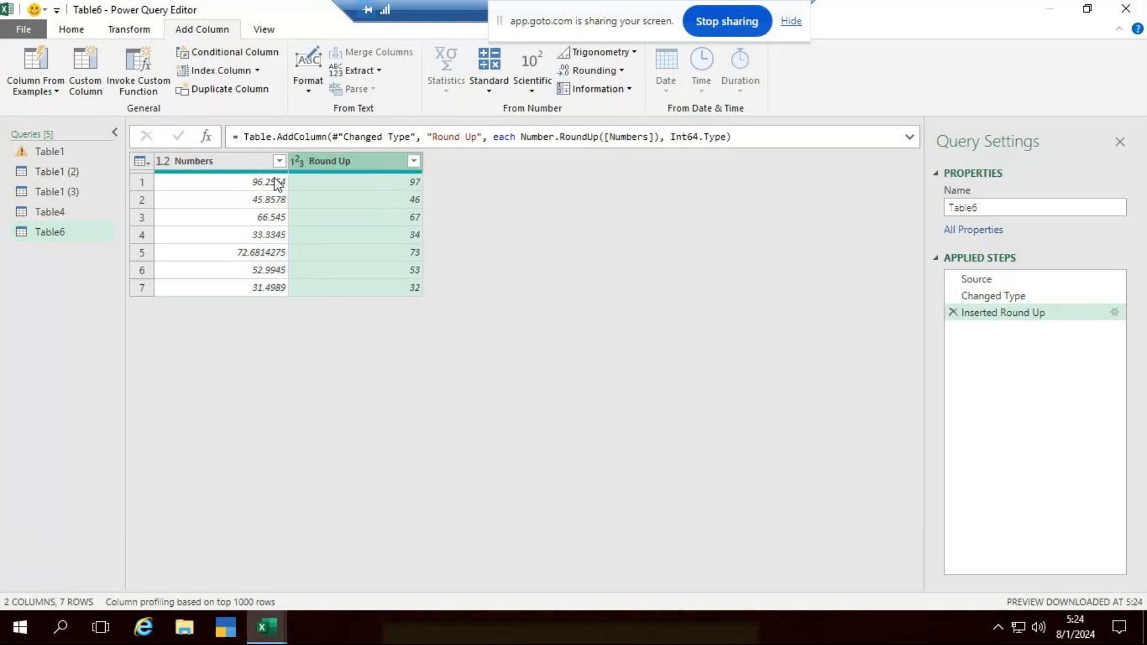
left_click(249, 163)
left_click(594, 70)
left_click(594, 109)
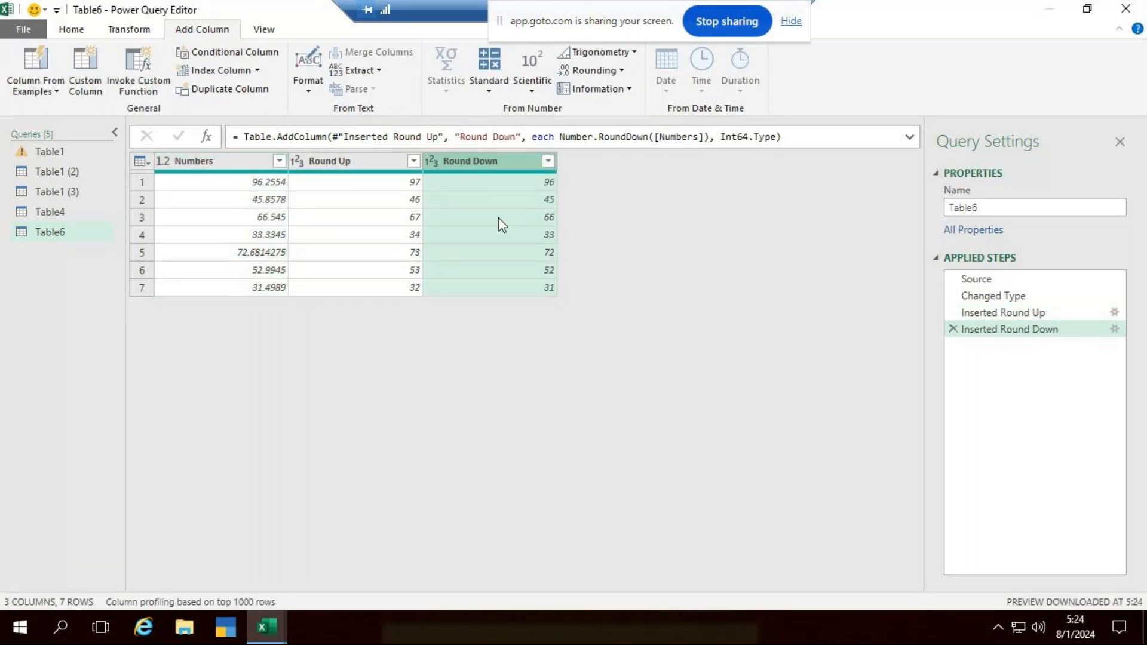
- Add a Round column based on the Numbers column, rounded to 0 decimal places
left_click(228, 161)
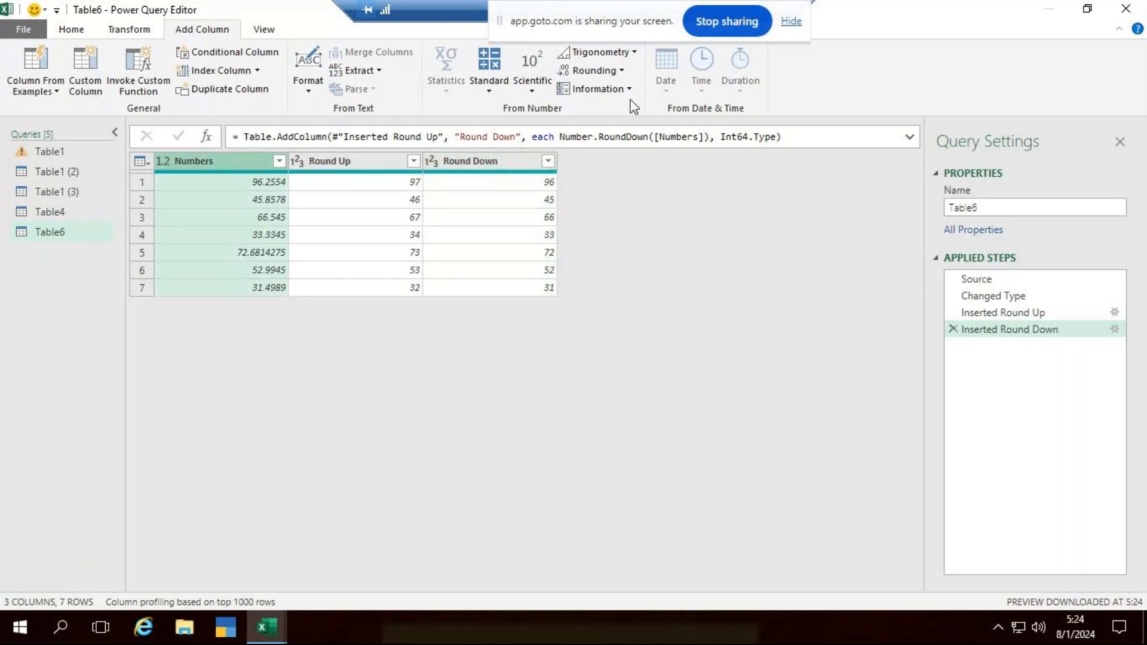
left_click(595, 70)
left_click(625, 121)
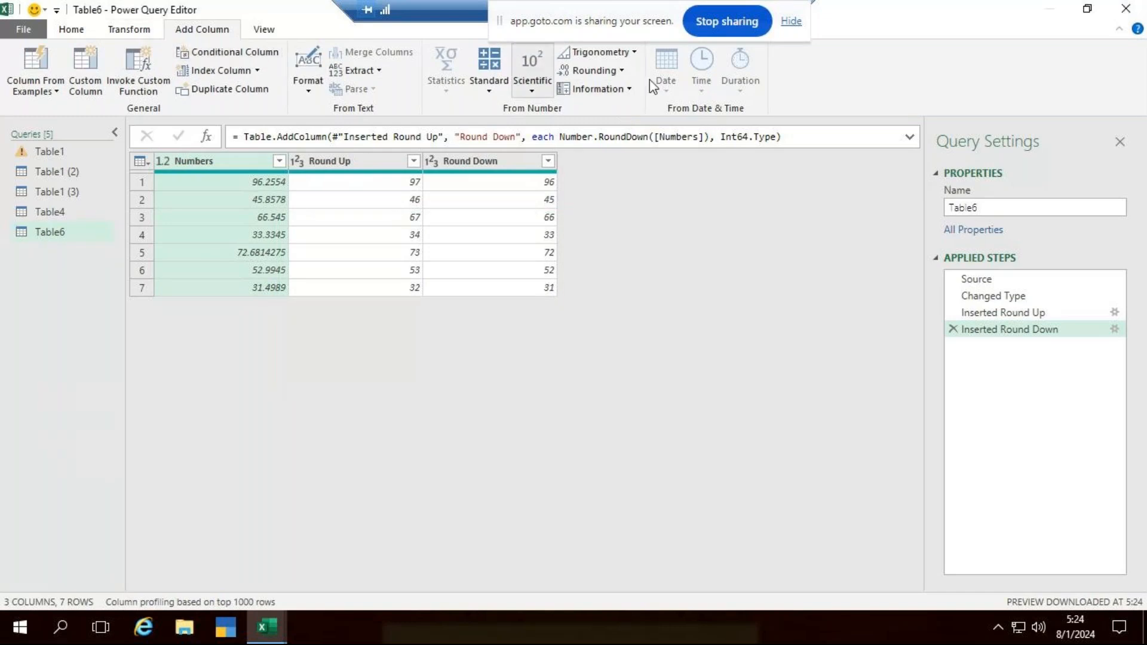
left_click(617, 72)
left_click(636, 130)
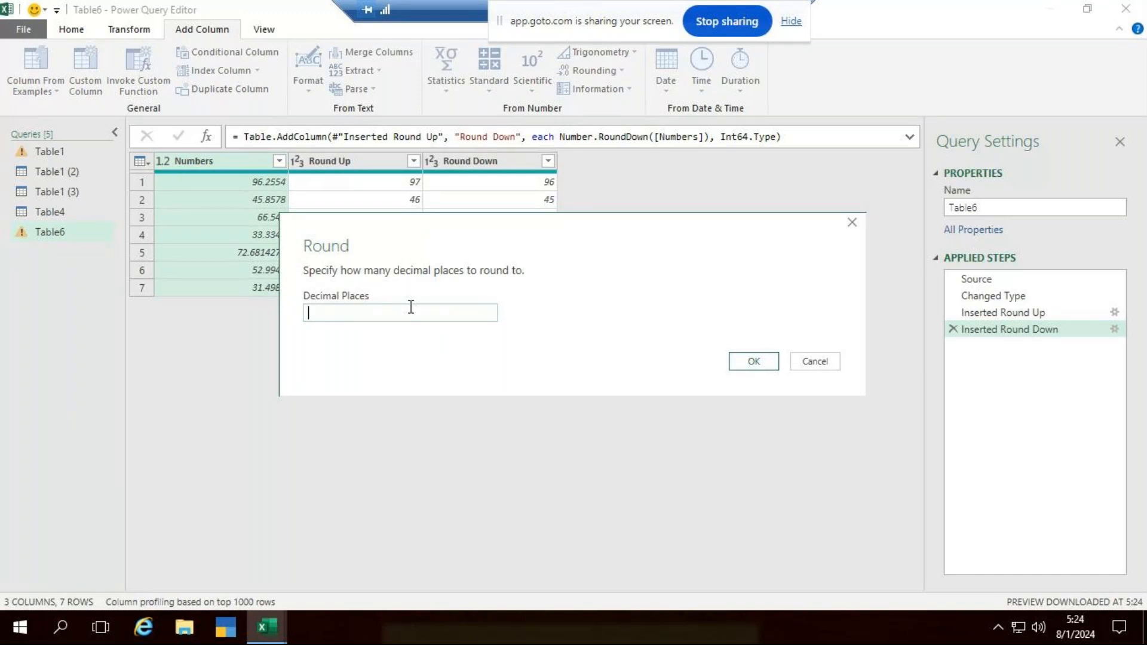
type("0")
left_click(750, 366)
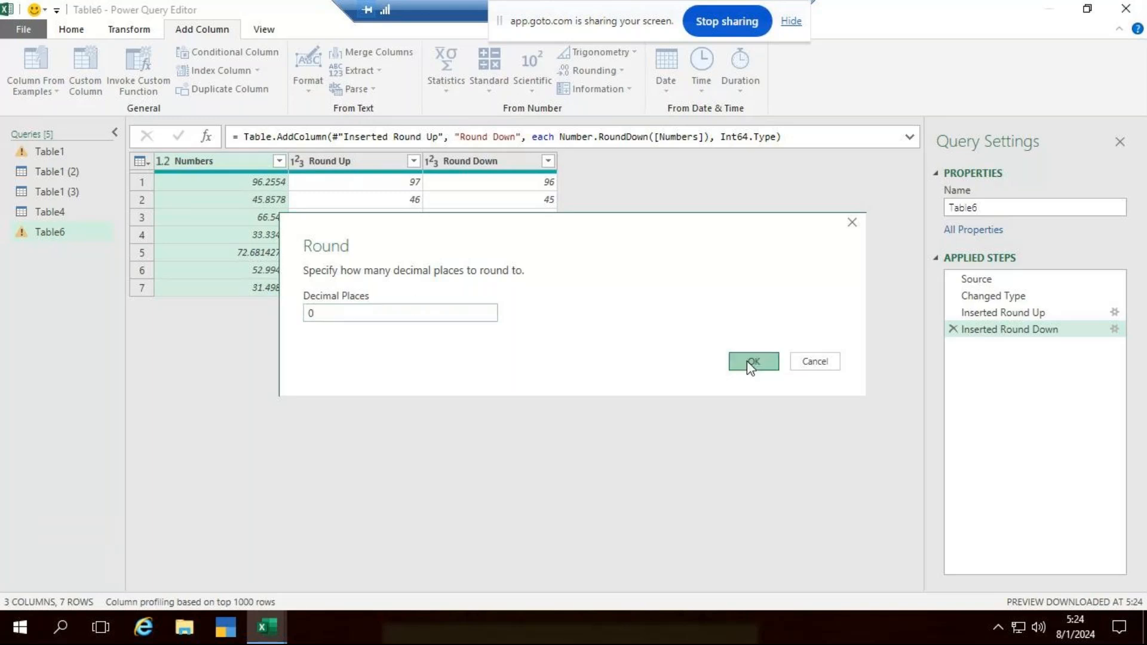
- Add another Round column based on the Numbers column, rounded to 2 decimal places
left_click(224, 161)
left_click(603, 70)
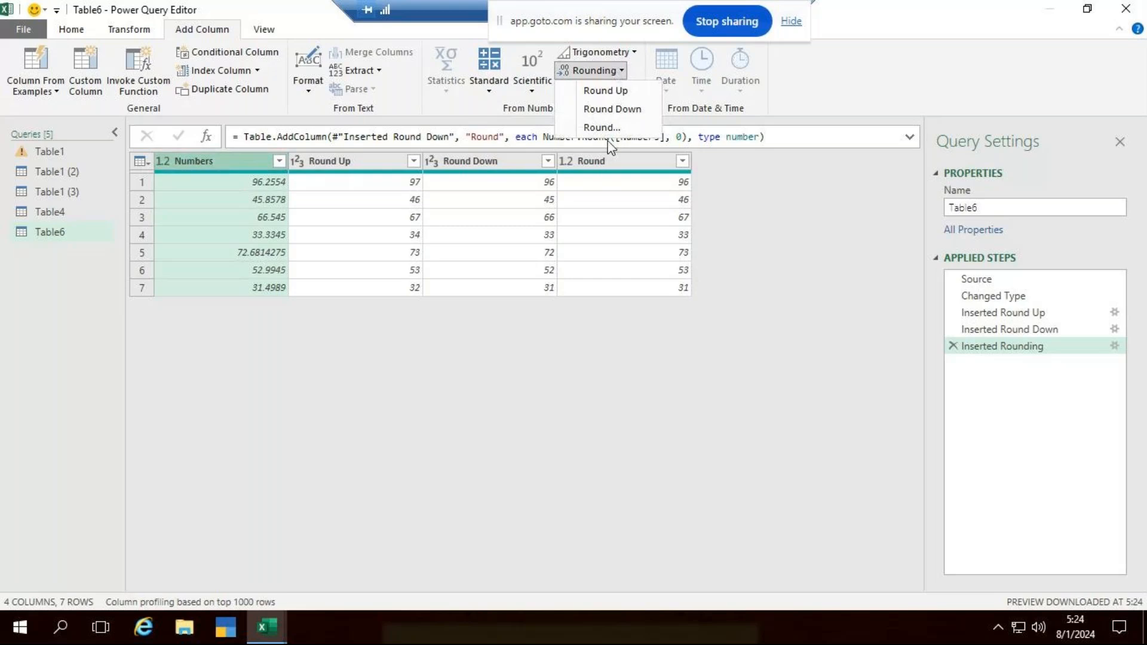
left_click(607, 126)
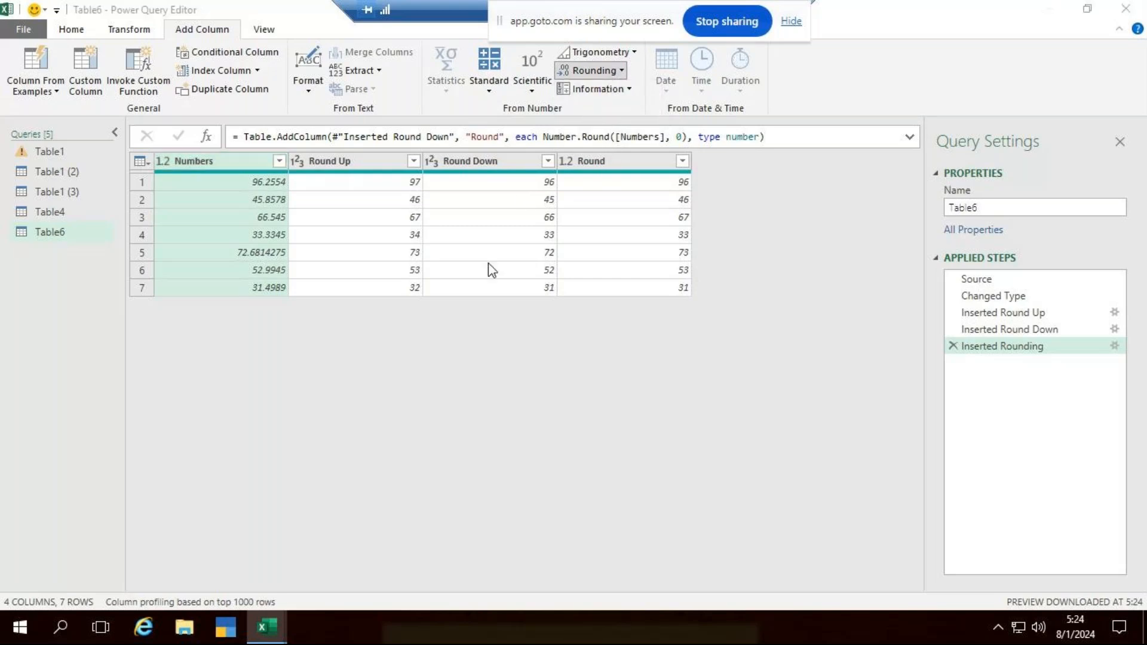
type("2")
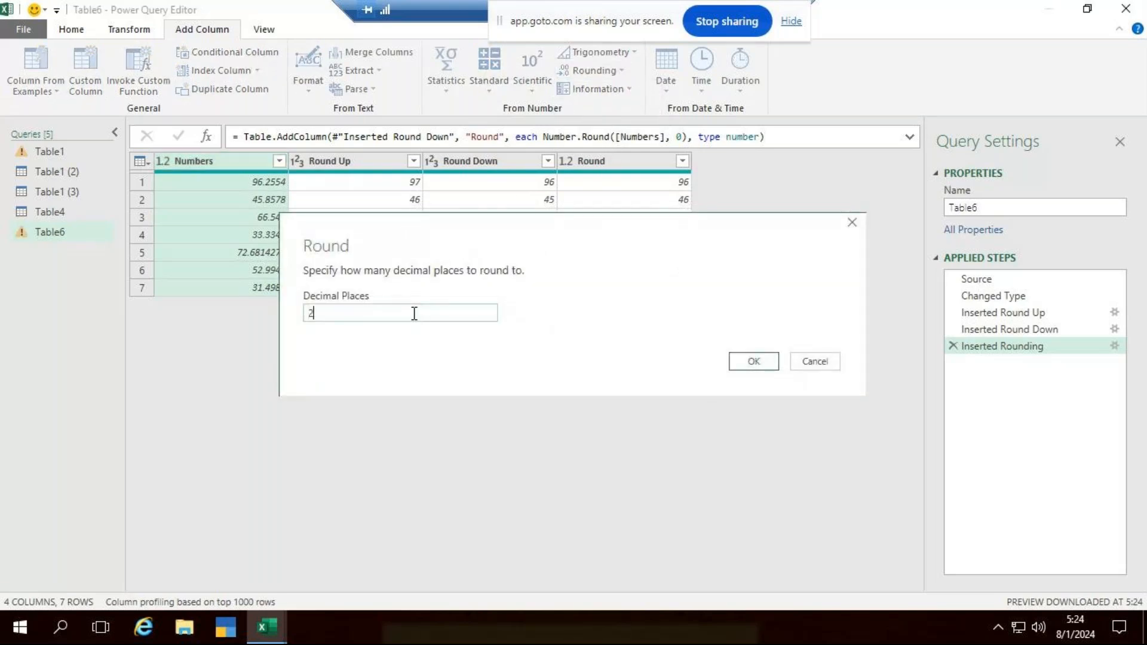
key("Return")
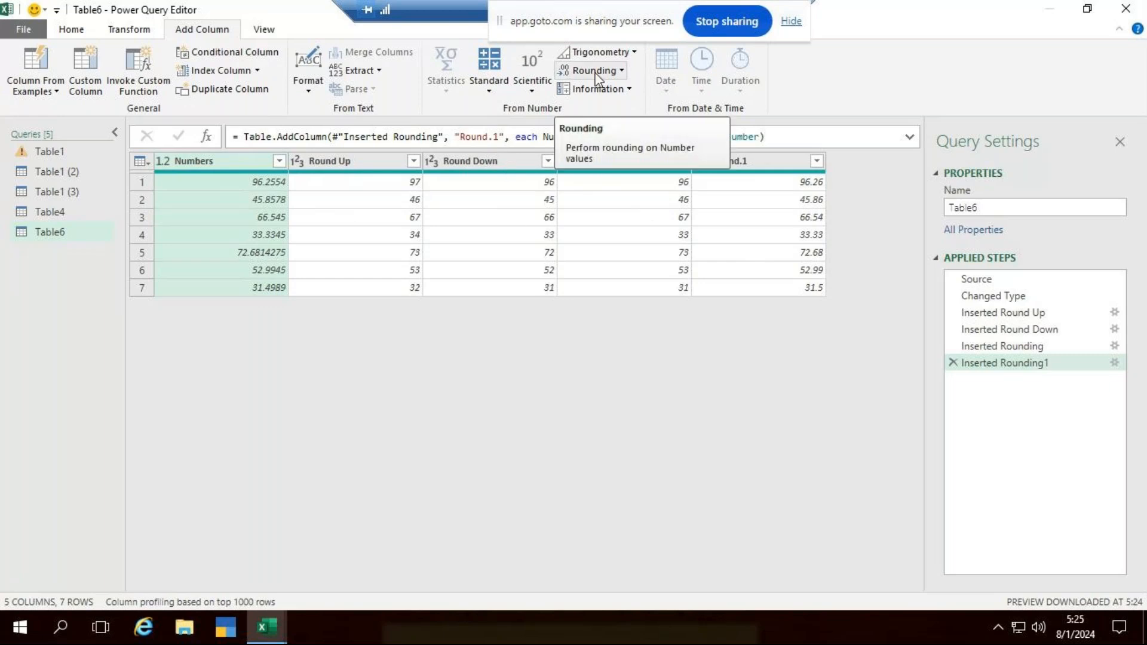
- Close the query editor and load the Table6 query with its rounding columns into a new worksheet
left_click(489, 81)
left_click(592, 379)
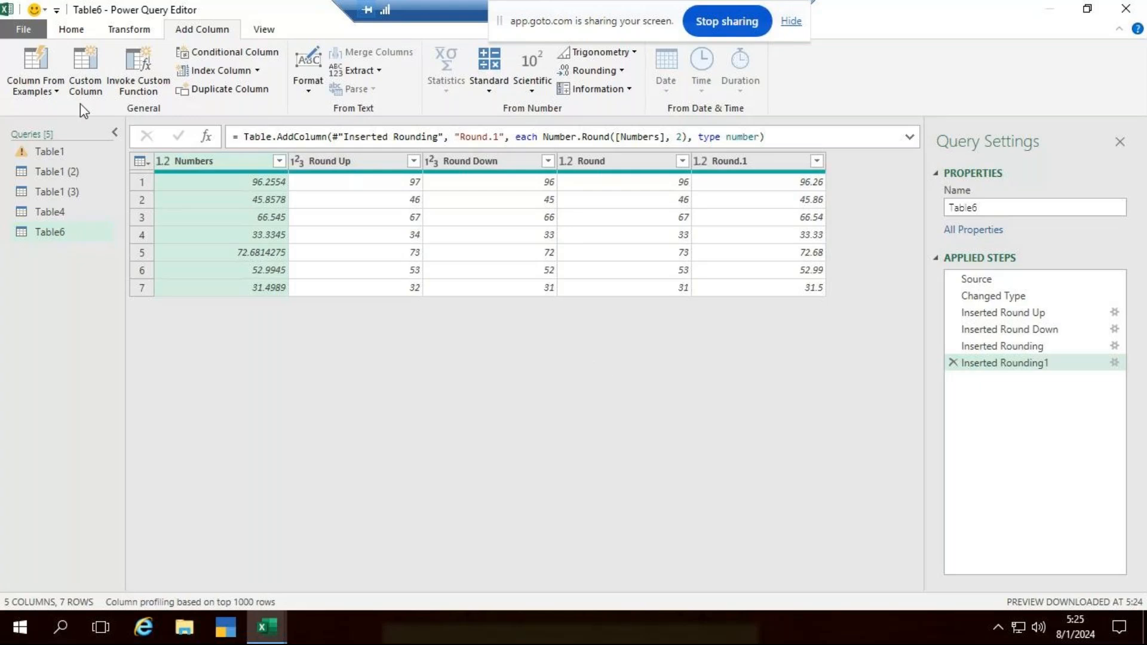
left_click(71, 30)
left_click(24, 91)
left_click(53, 109)
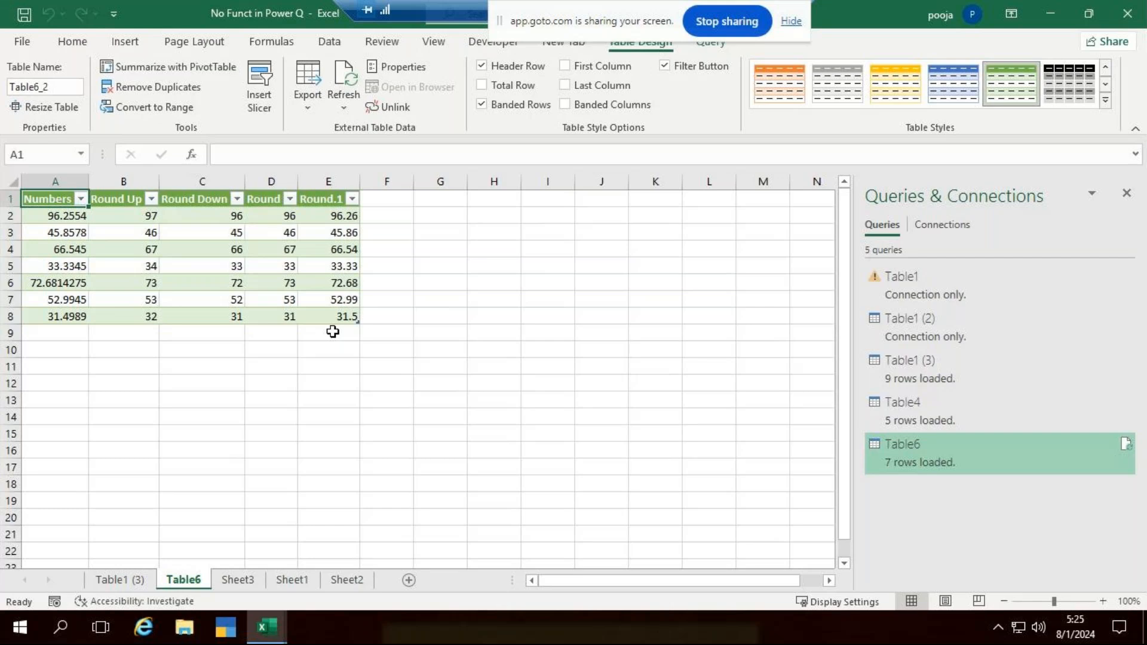
- Close the No Funct in Power Q and basic excel assignment workbooks without saving changes
left_click(1127, 13)
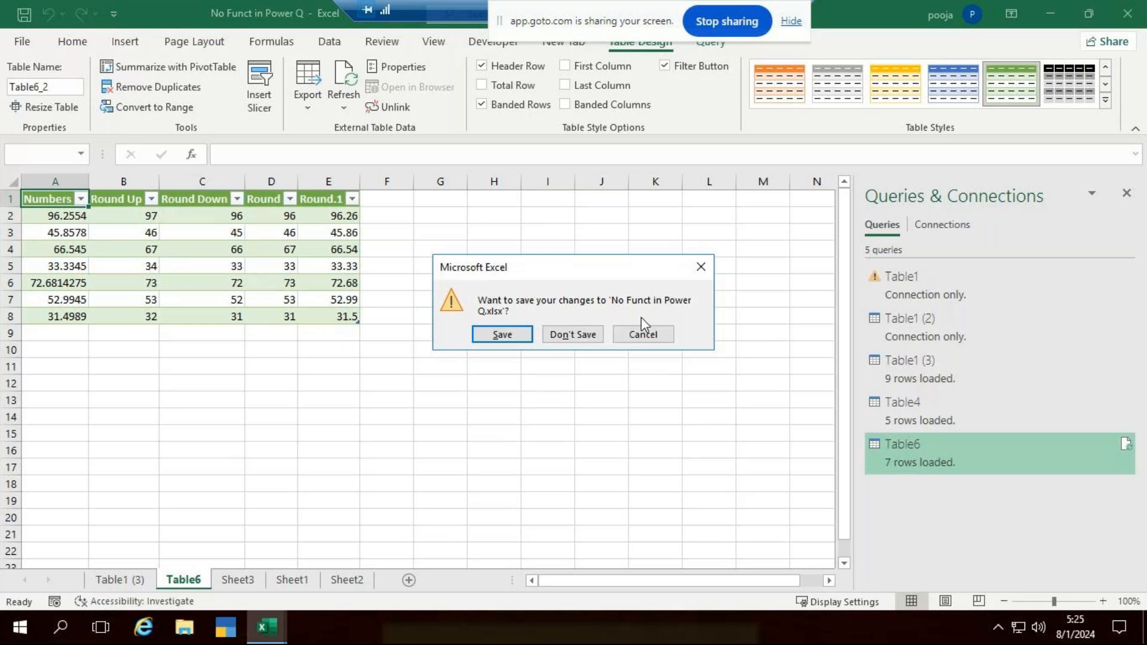
left_click(570, 336)
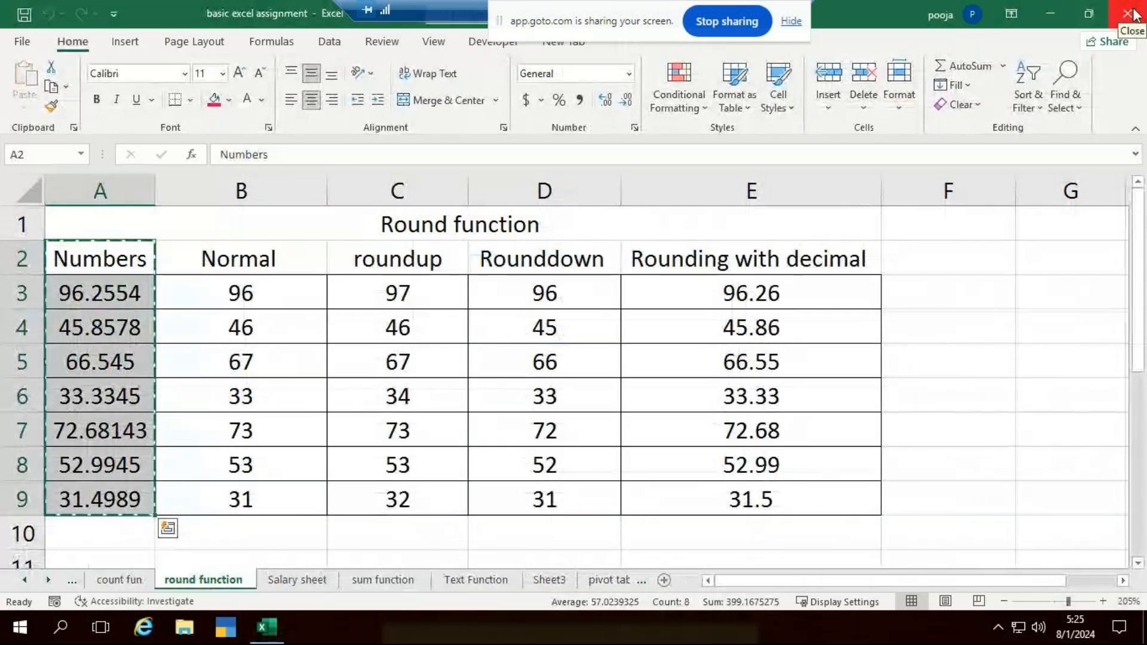
left_click(1127, 13)
left_click(573, 334)
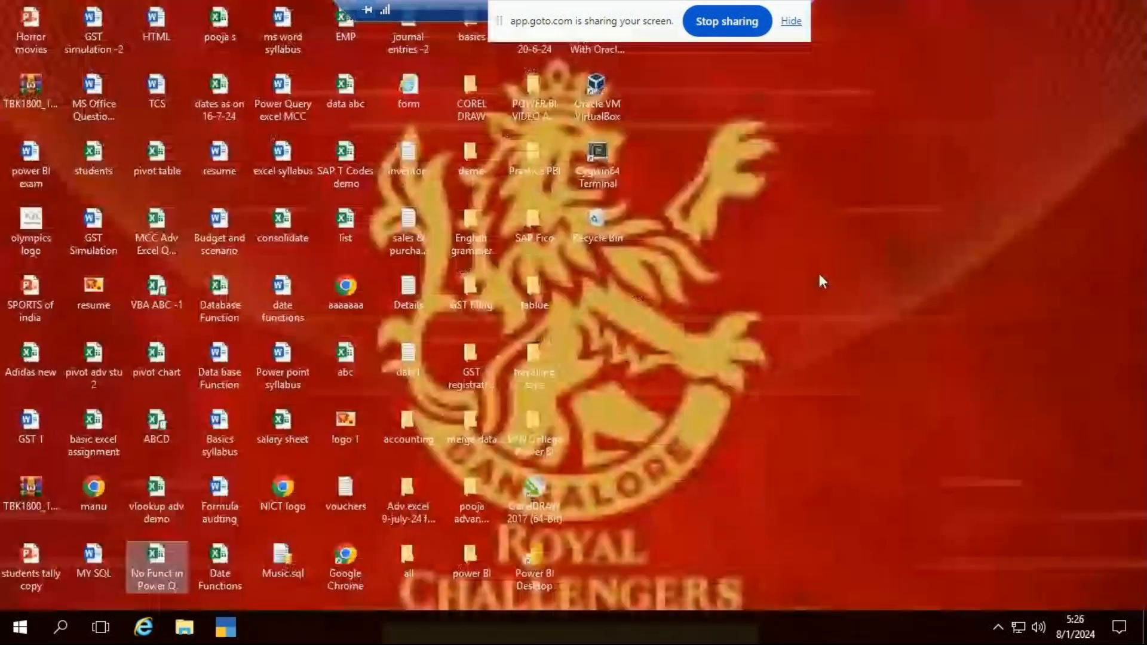
- Refresh the desktop, then search for Excel, launch it and create a blank workbook
right_click(834, 266)
left_click(860, 277)
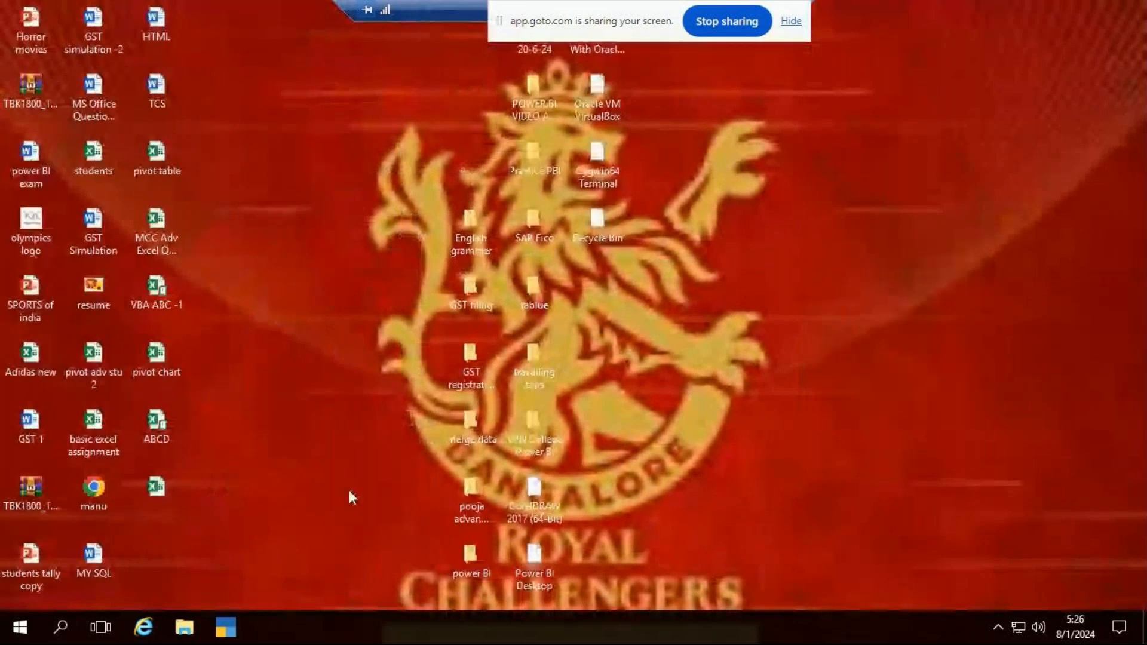
left_click(71, 631)
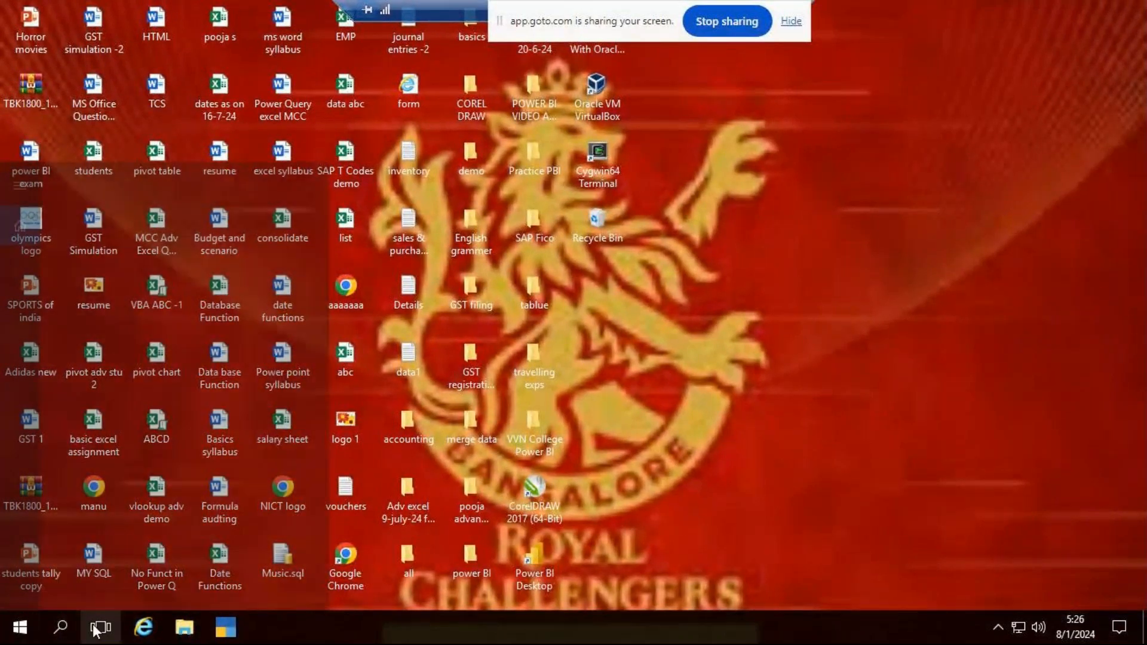
type("excel")
left_click(157, 148)
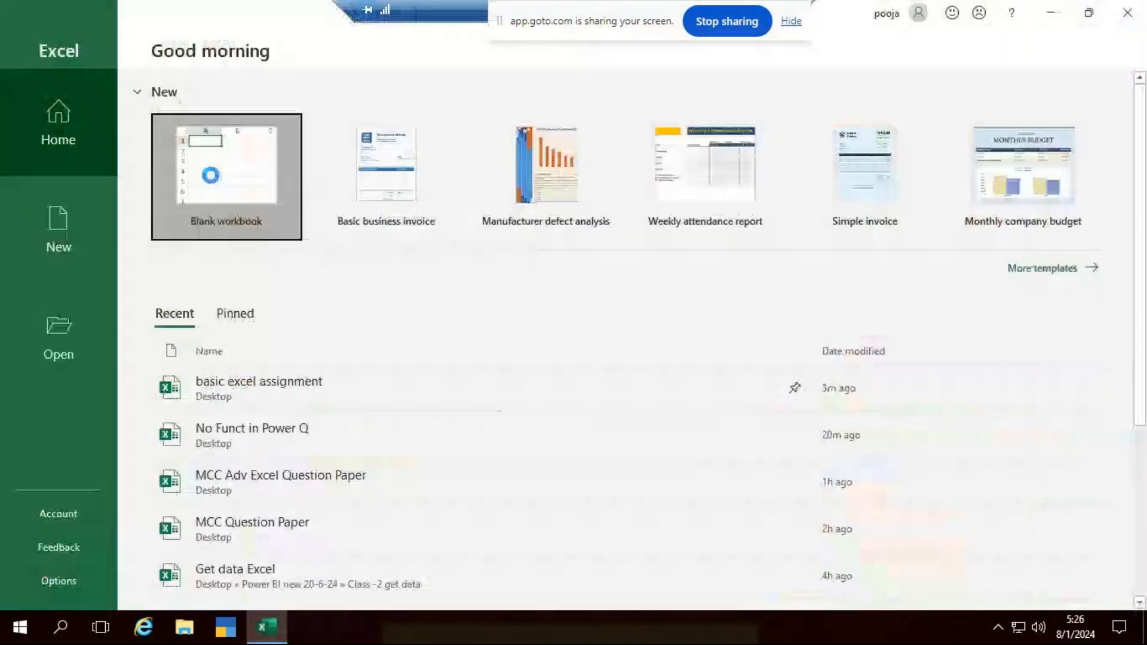
left_click(211, 175)
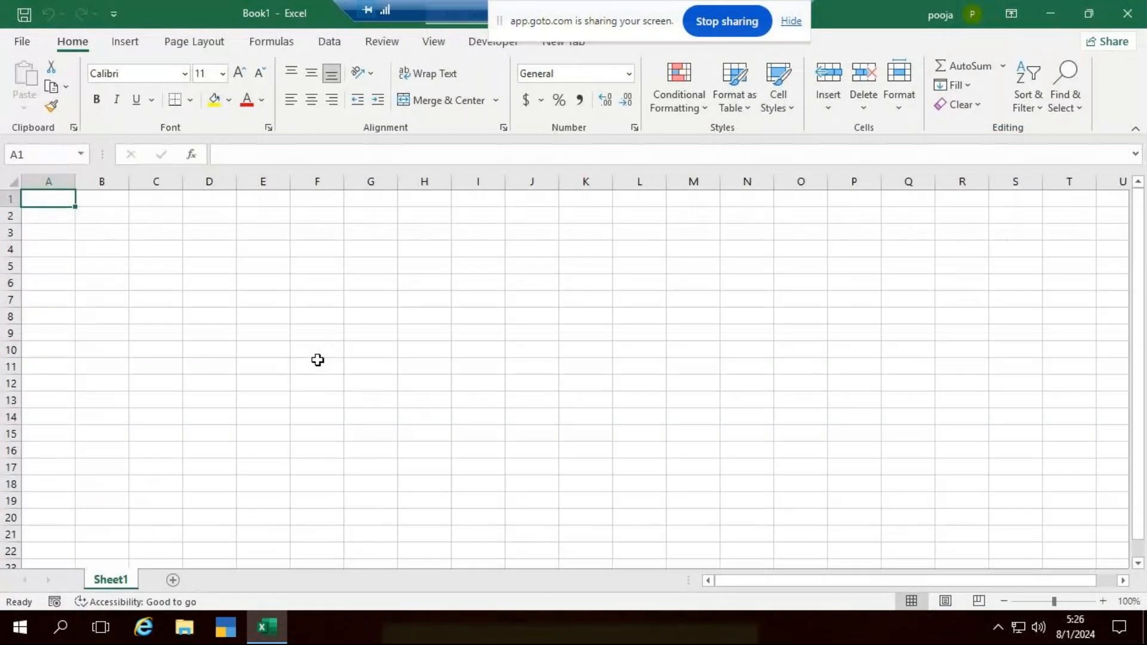
- Enter the headers EMP_ID and Names in cells A1 and B1 of Sheet1
scroll(312, 348, "up", 5, "ctrl")
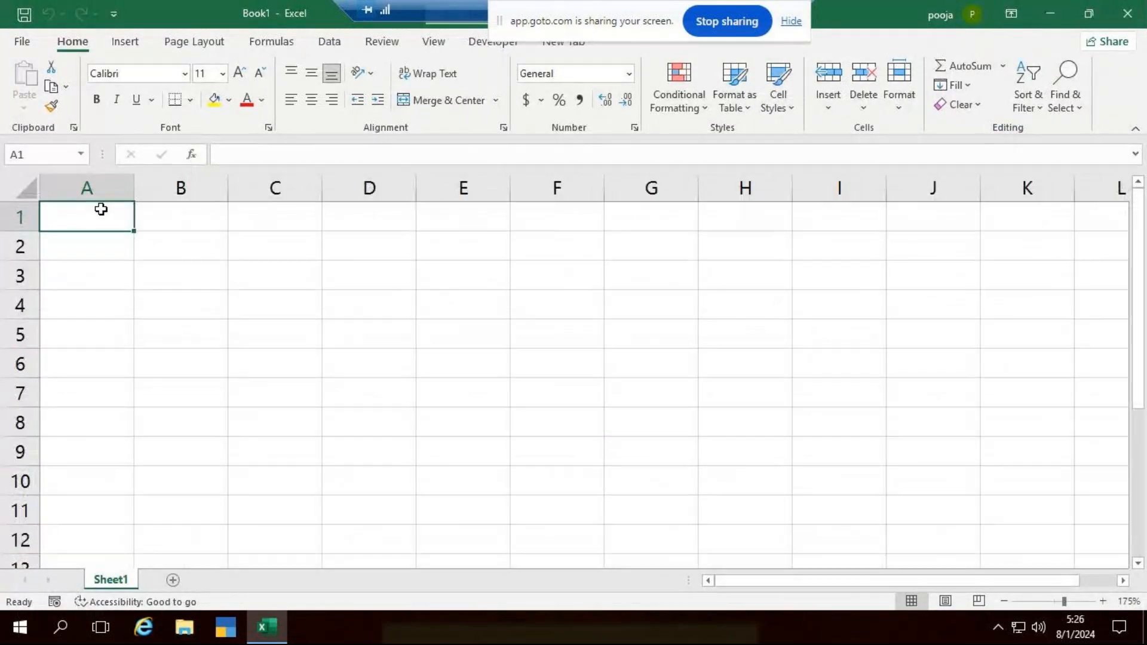
type("EM")
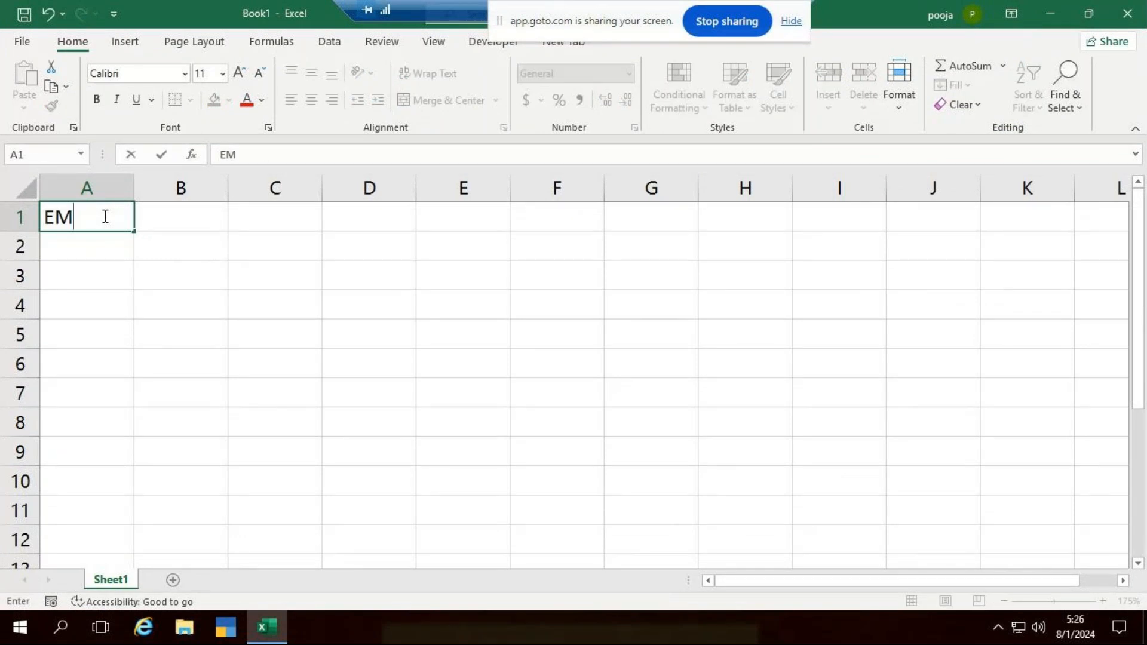
type("P_ID")
key("Tab")
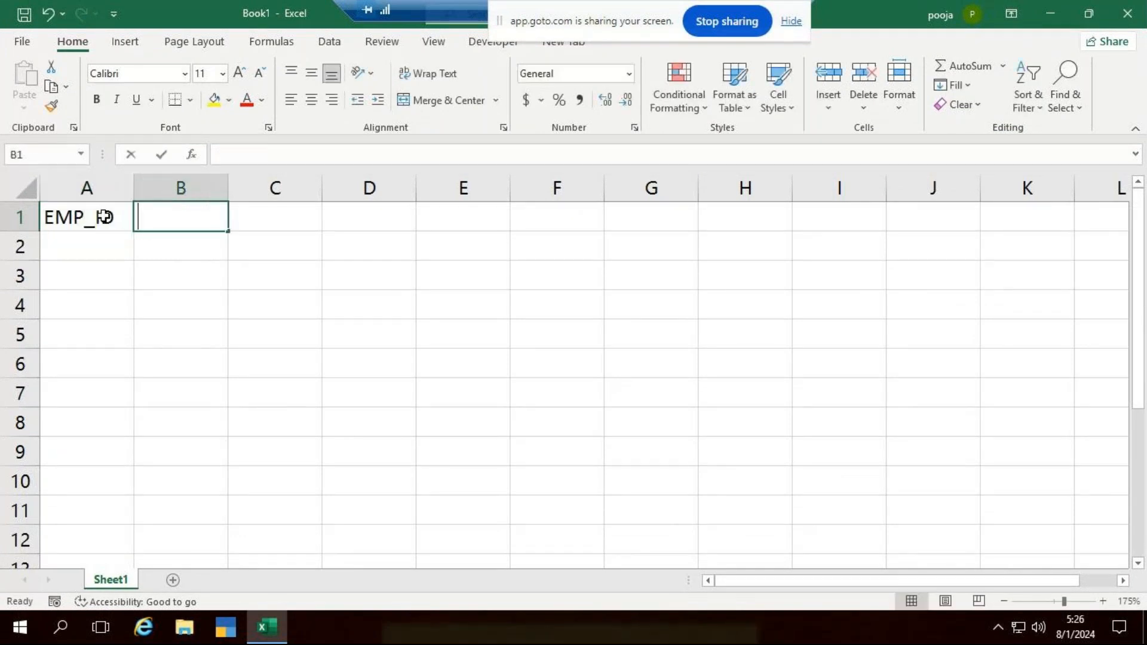
type("Names")
key("Return")
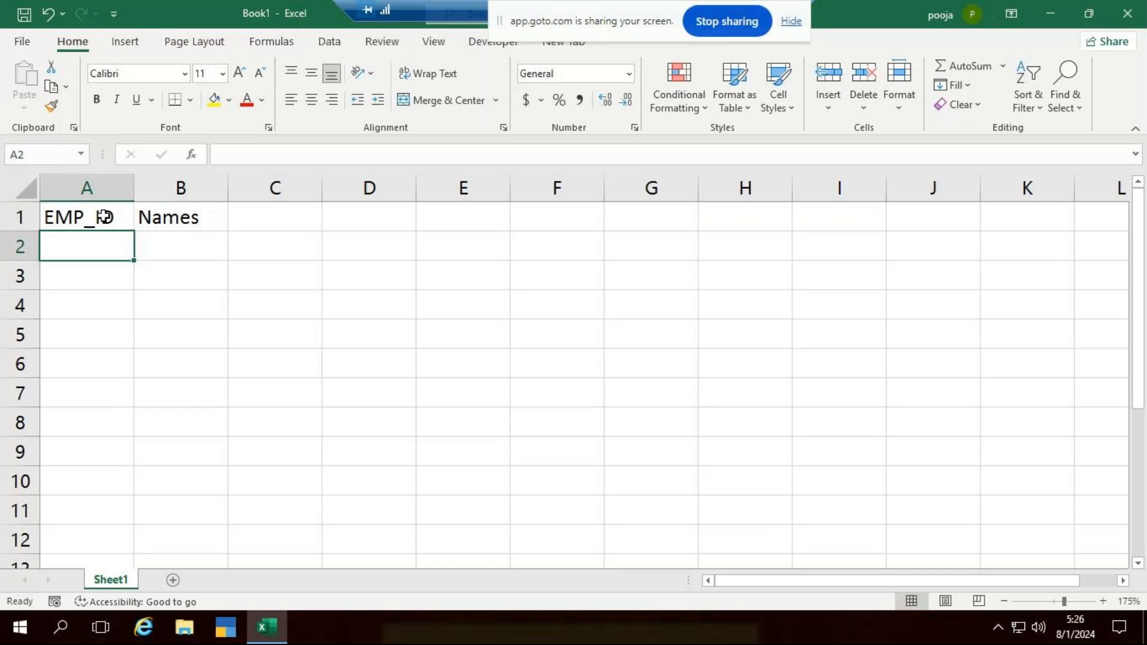
- Enter NICT101 and NICT102 under EMP_ID and fill the series down to NICT105 in A6
type("NICT101")
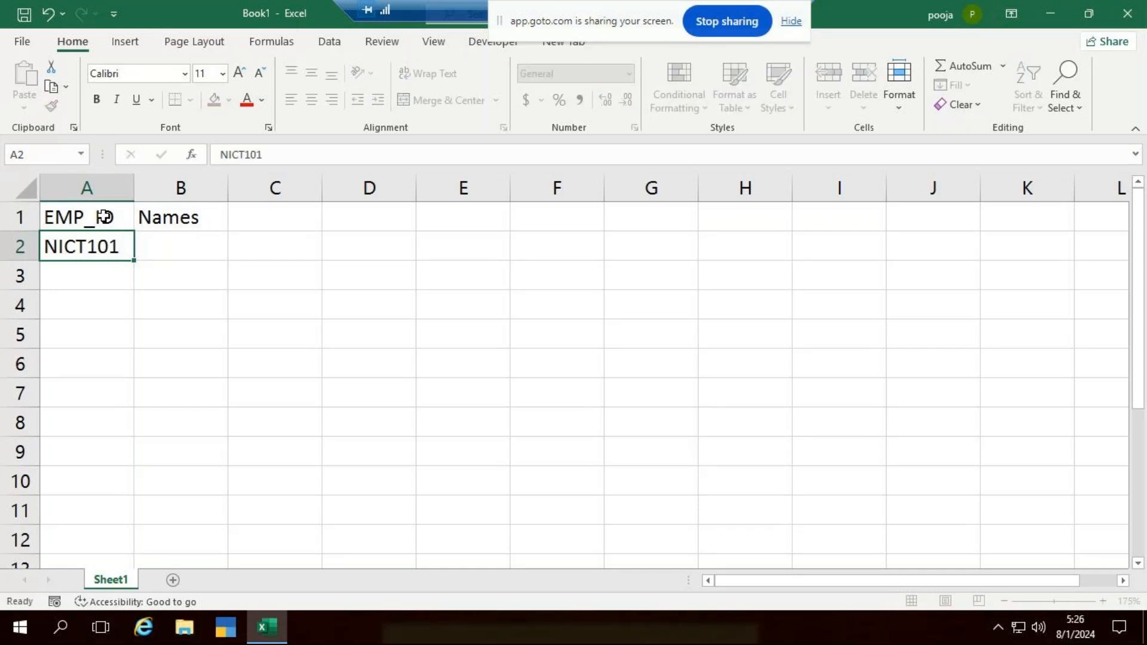
key("Return")
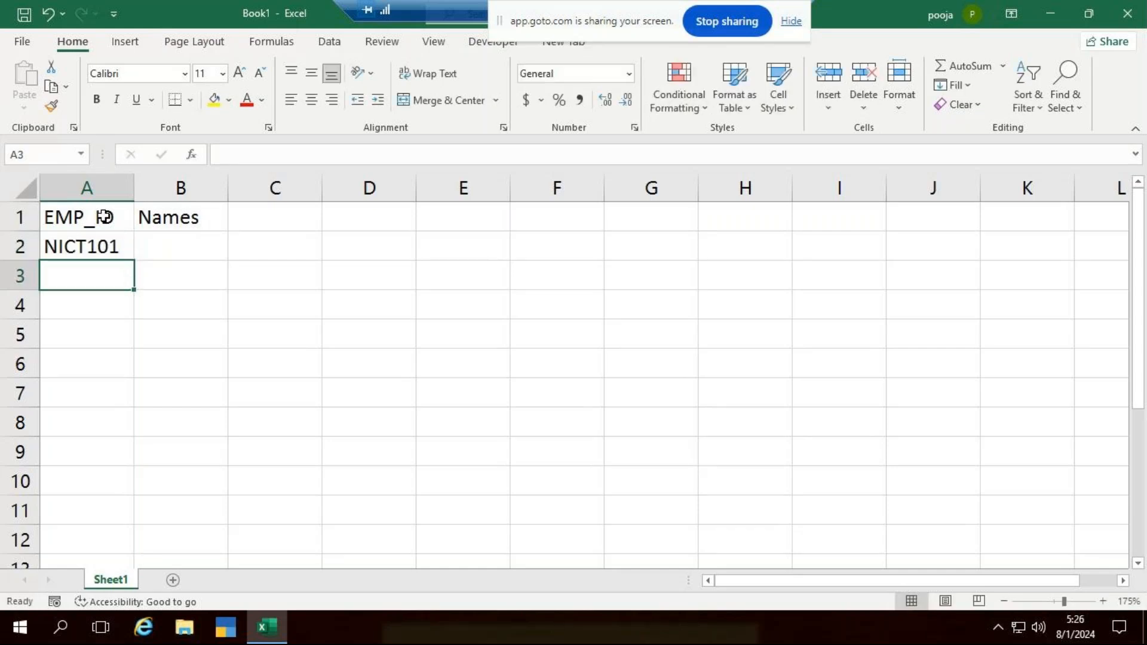
type("NICT102")
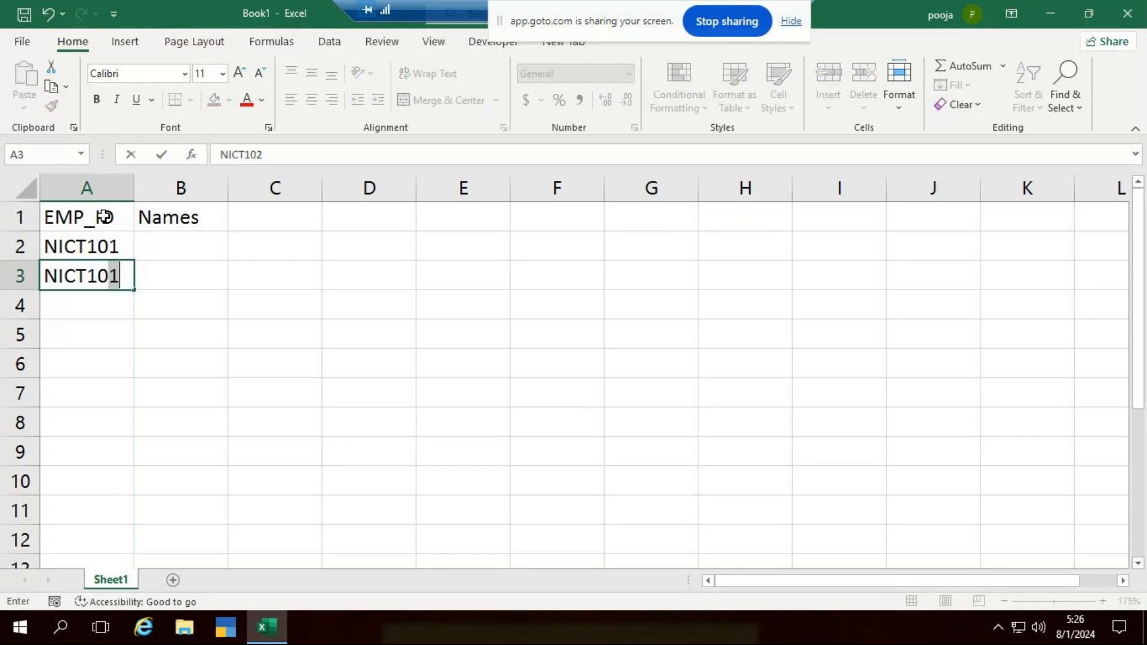
key("ctrl+Return")
key("Return")
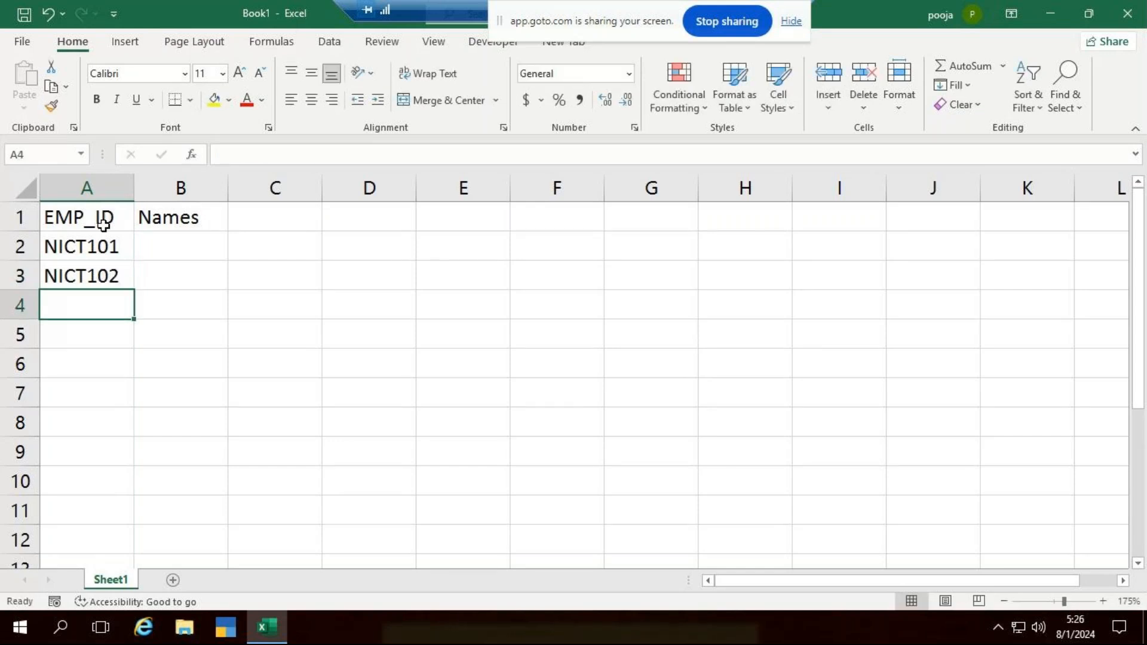
left_click_drag(89, 236, 95, 367)
- Enter A, B and D under Names in cells B2 to B4
left_click(187, 244)
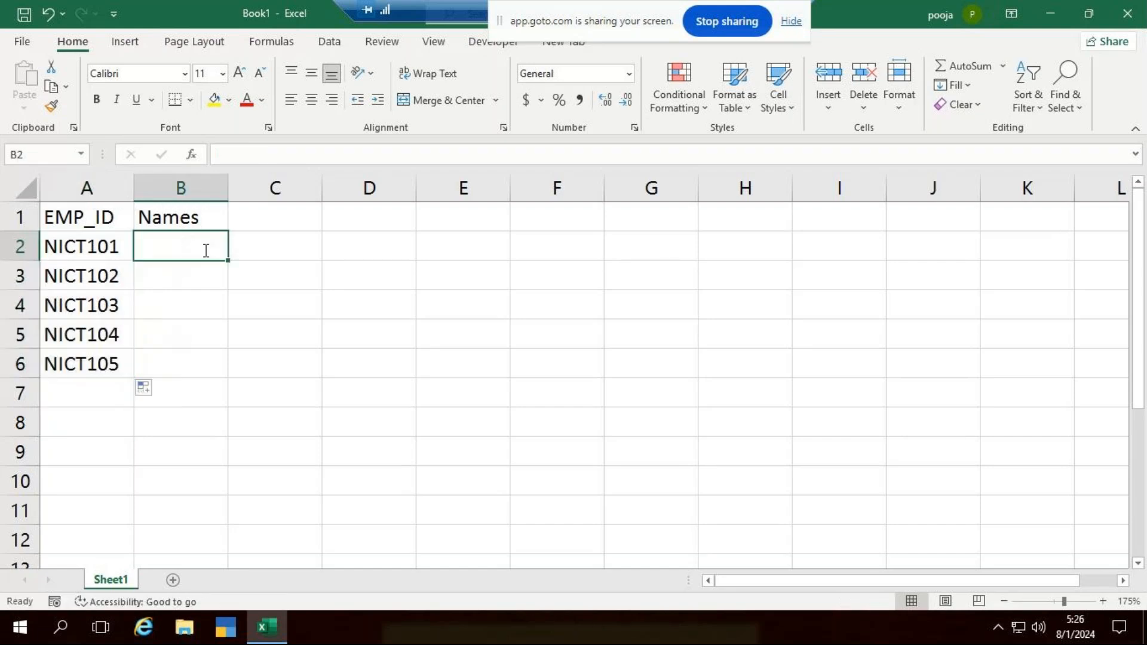
type("A")
key("Return")
type("B")
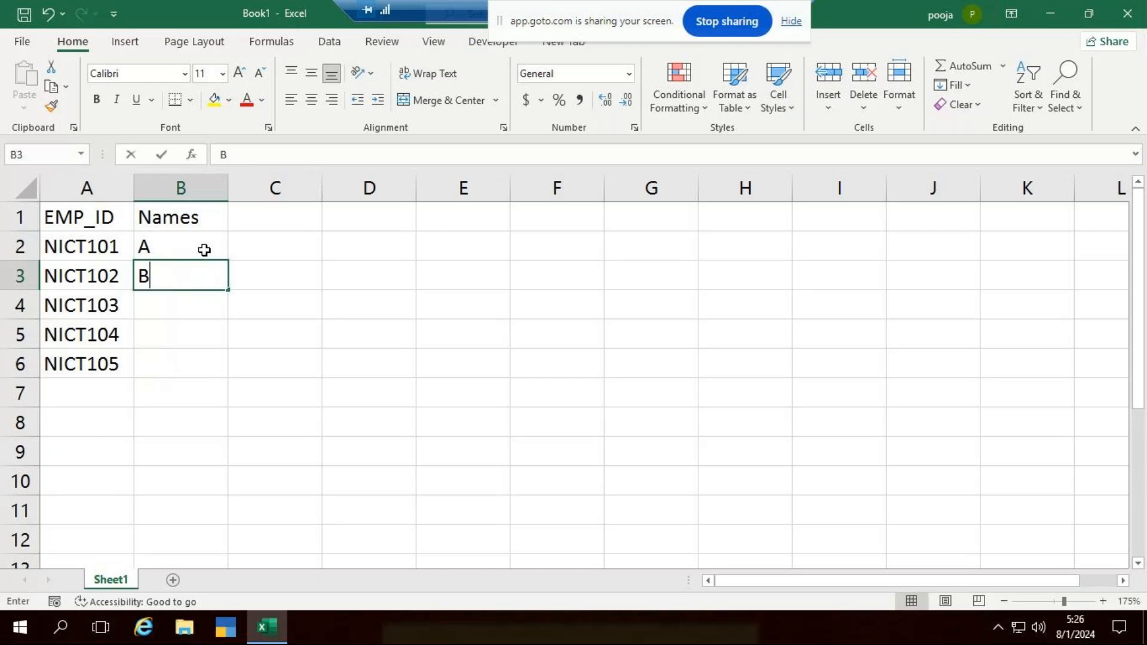
key("Return")
type("C")
key("shift+Down")
type("D")
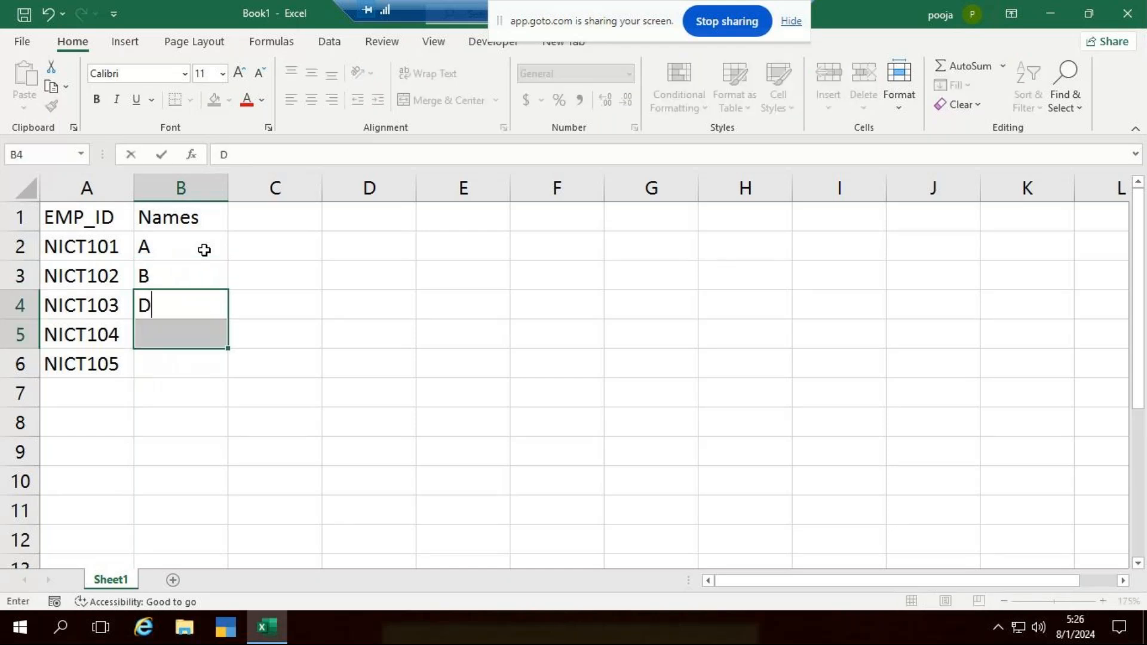
key("Up")
key("Down")
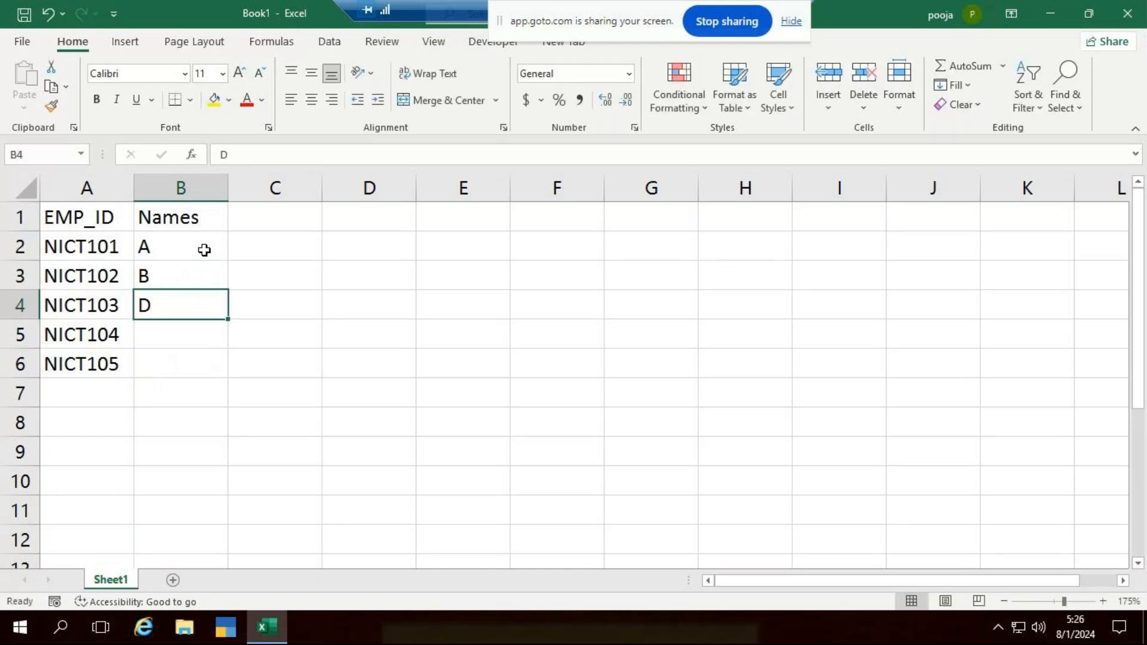
- Complete the Names column by entering G in B5 and H in B6
key("Down")
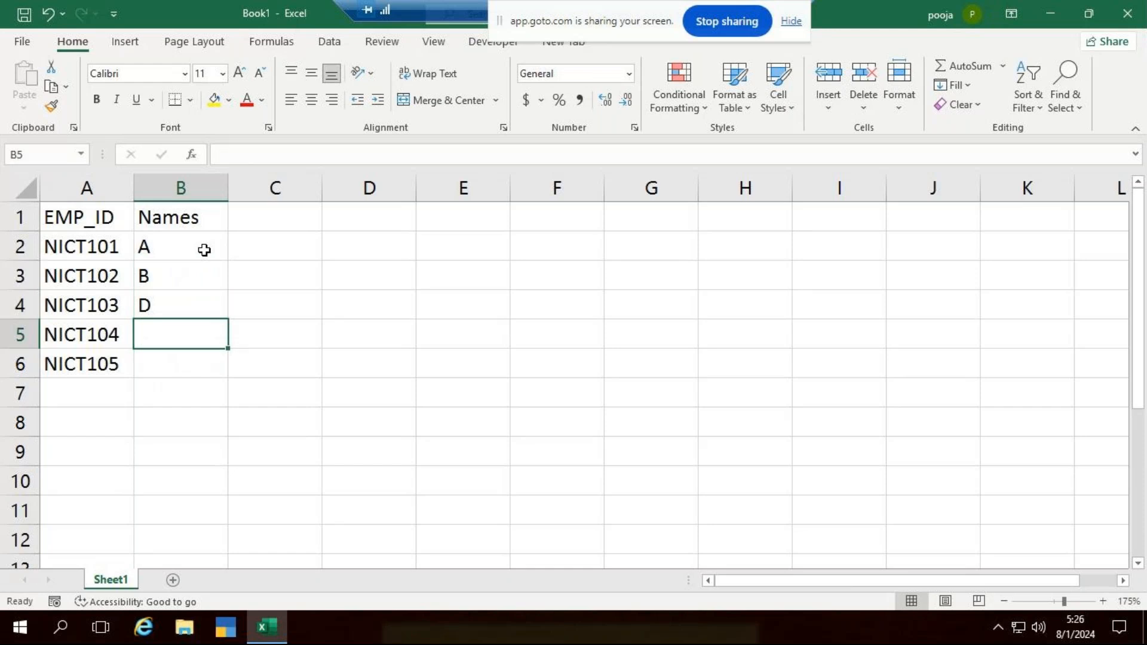
type("E")
key("shift+Down")
type("G")
key("Down")
key("Down")
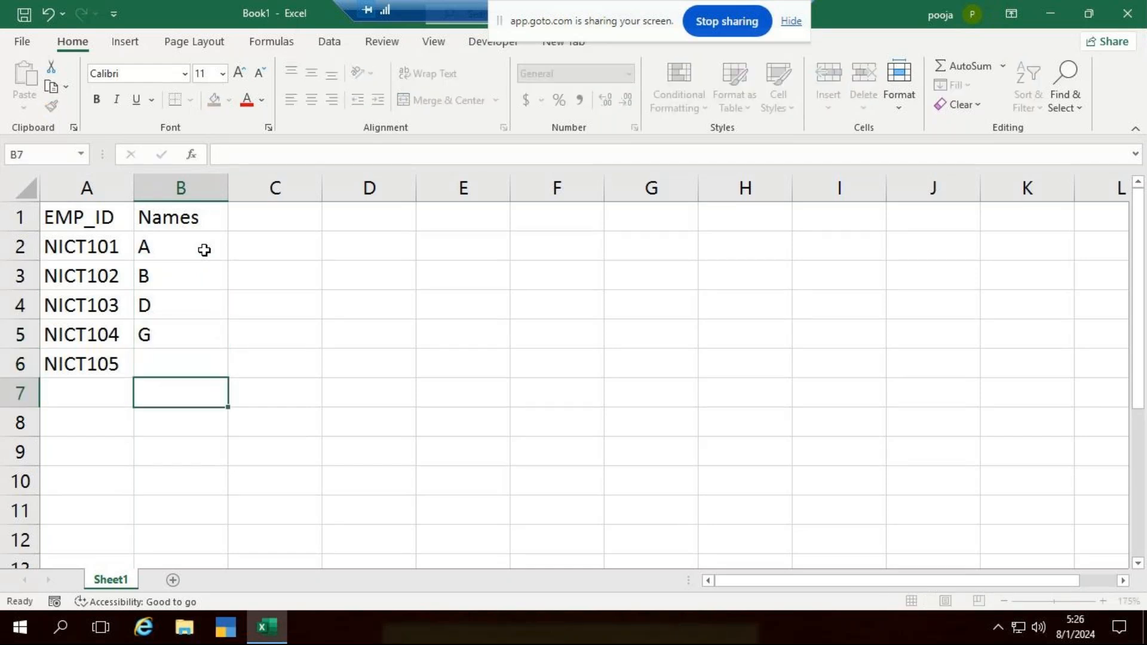
key("Up")
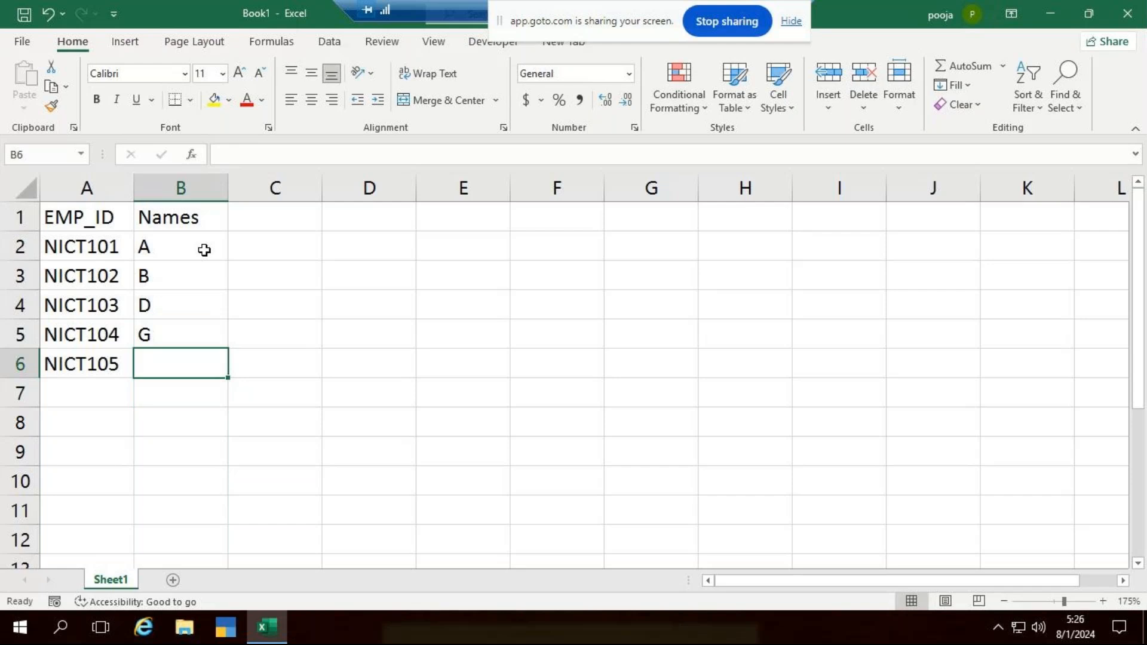
type("G")
key("BackSpace")
type("H")
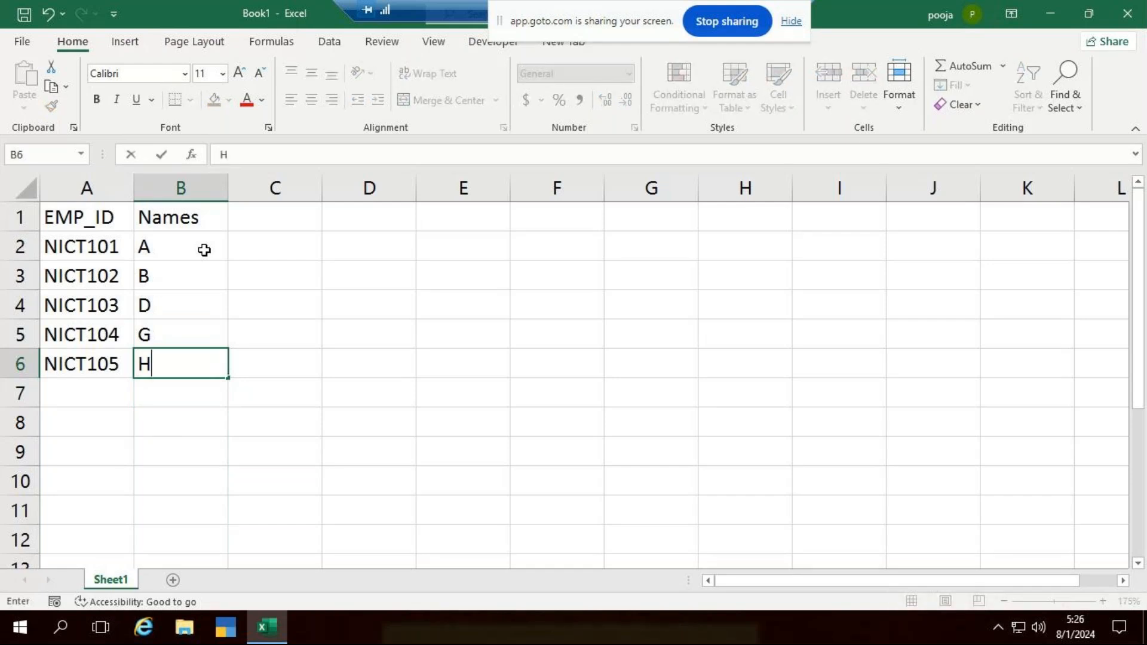
left_click(423, 425)
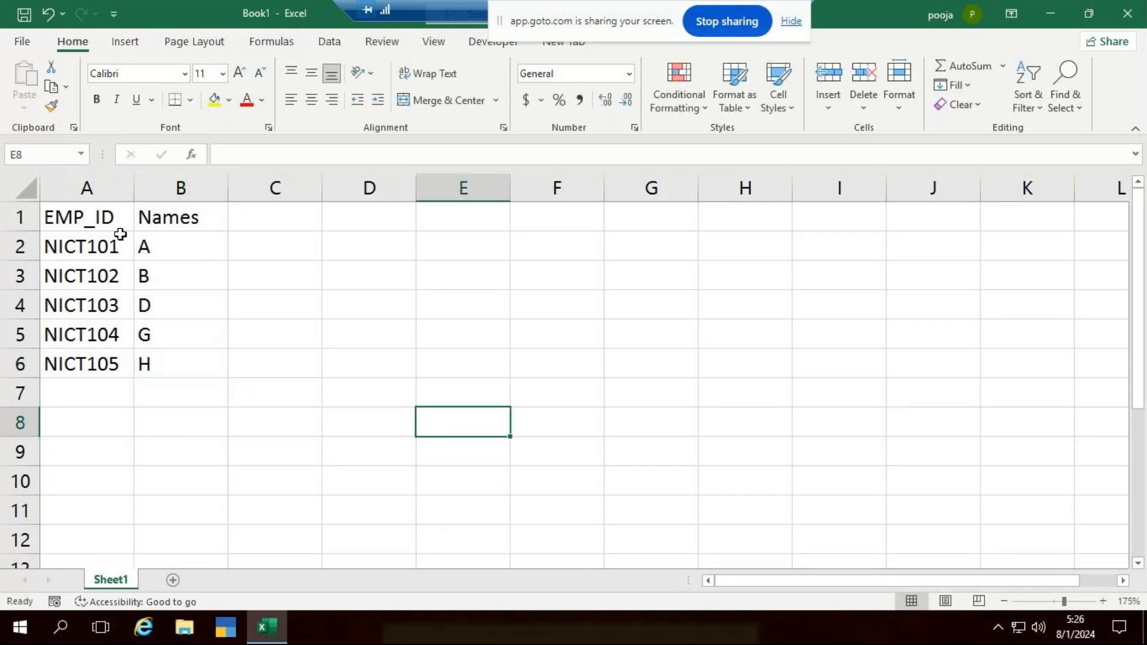
left_click(465, 213)
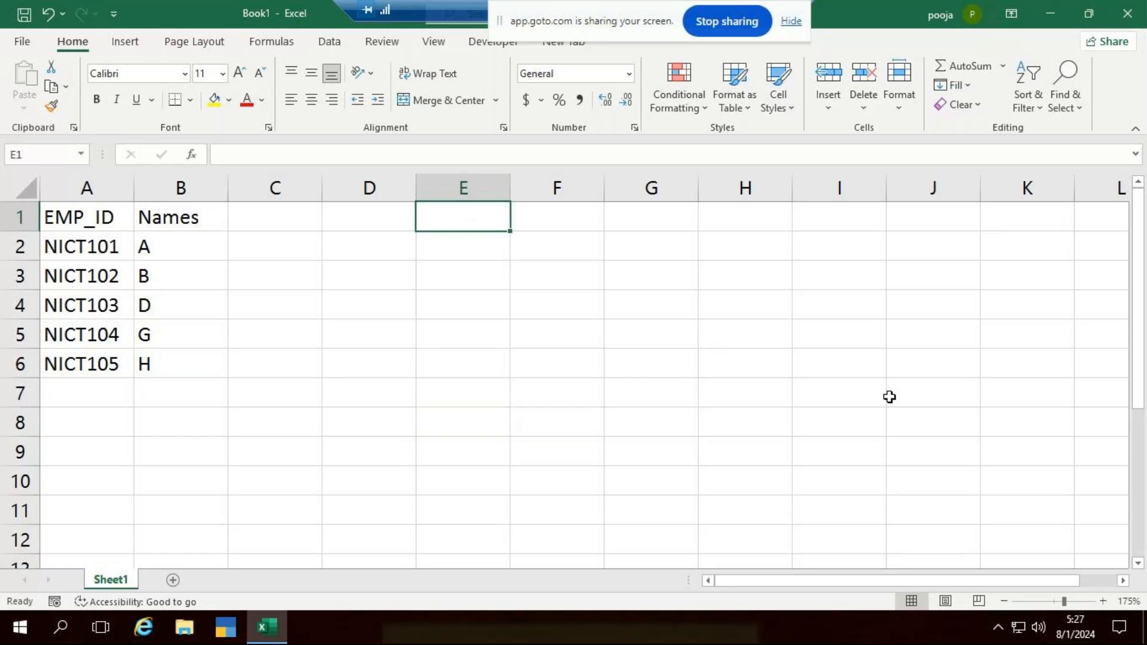
type("emp_")
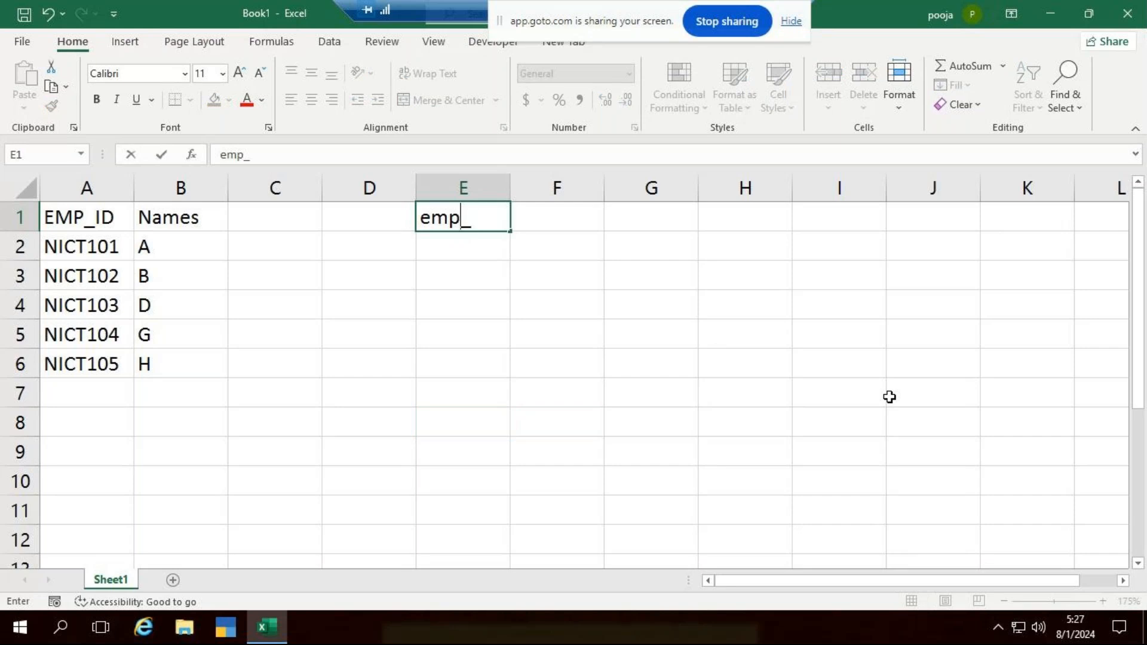
key("BackSpace")
key("BackSpace")
key("BackSpace")
key("BackSpace")
- Enter the headers EMP_ID and Names in cells E1 and F1 to begin a second table
type("EMP_ID")
key("ctrl+Return")
key("Right")
type("Names")
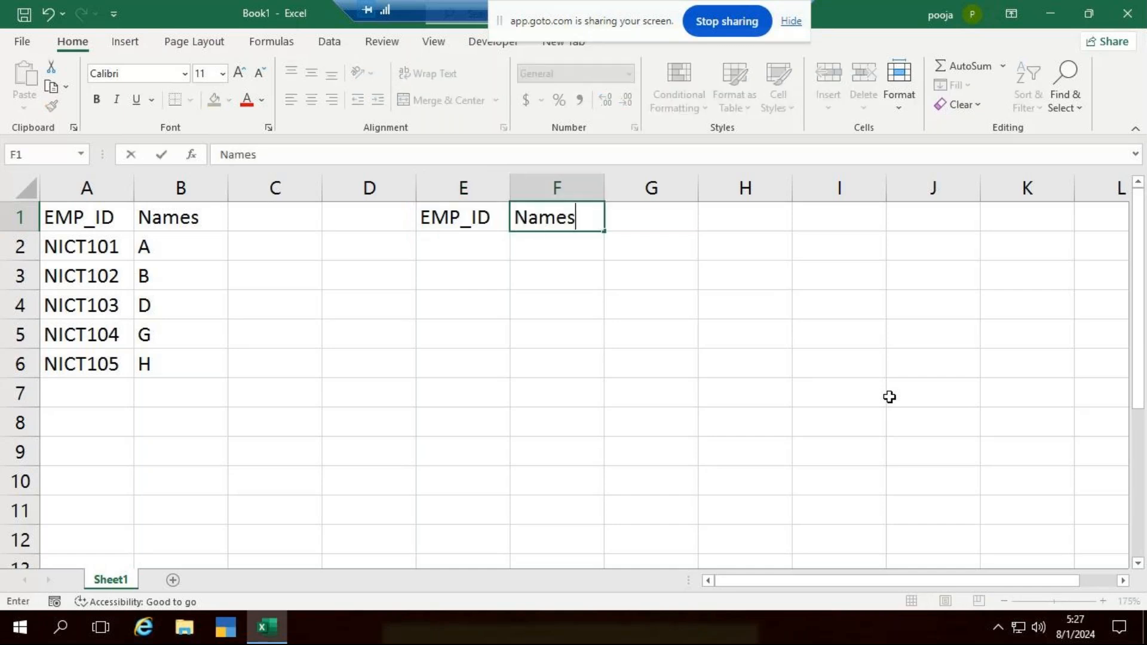
key("ctrl+Return")
key("Down")
key("Left")
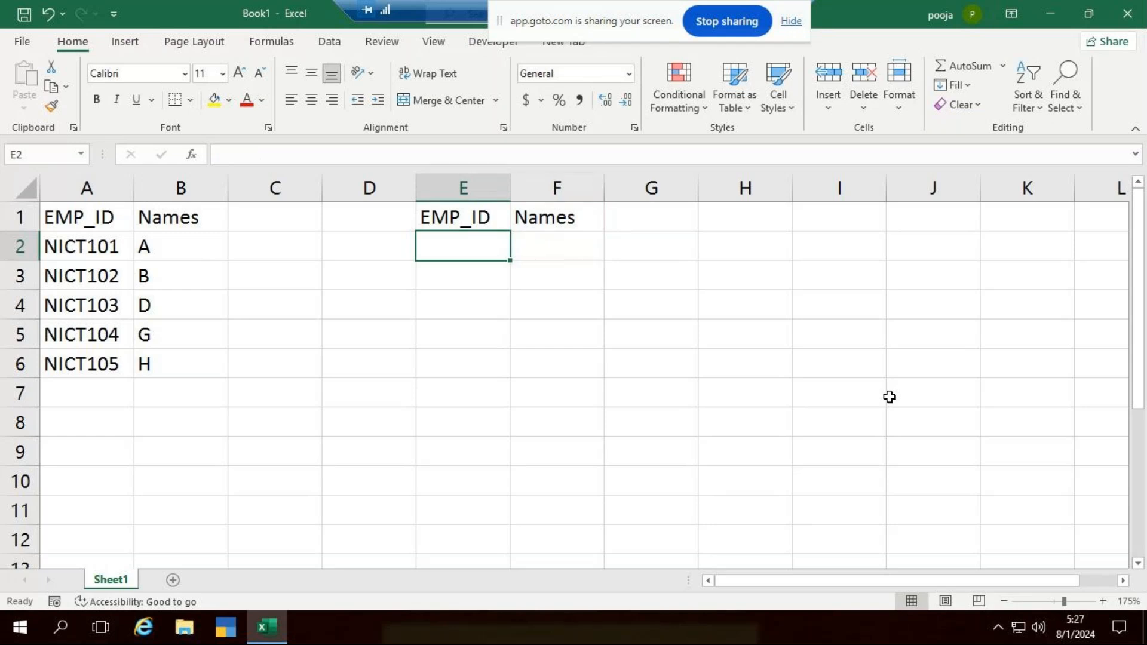
- Enter NICT106 and NICT107 under the second EMP_ID header and fill the series down to NICT112 in E8
type("NICT")
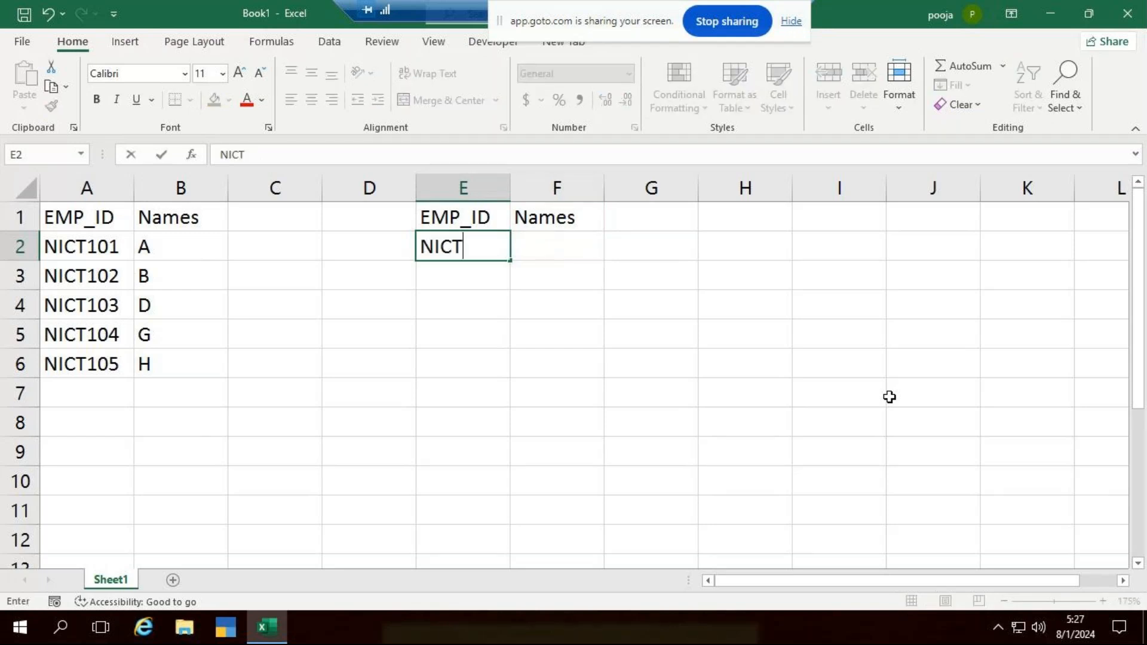
type("106")
key("Return")
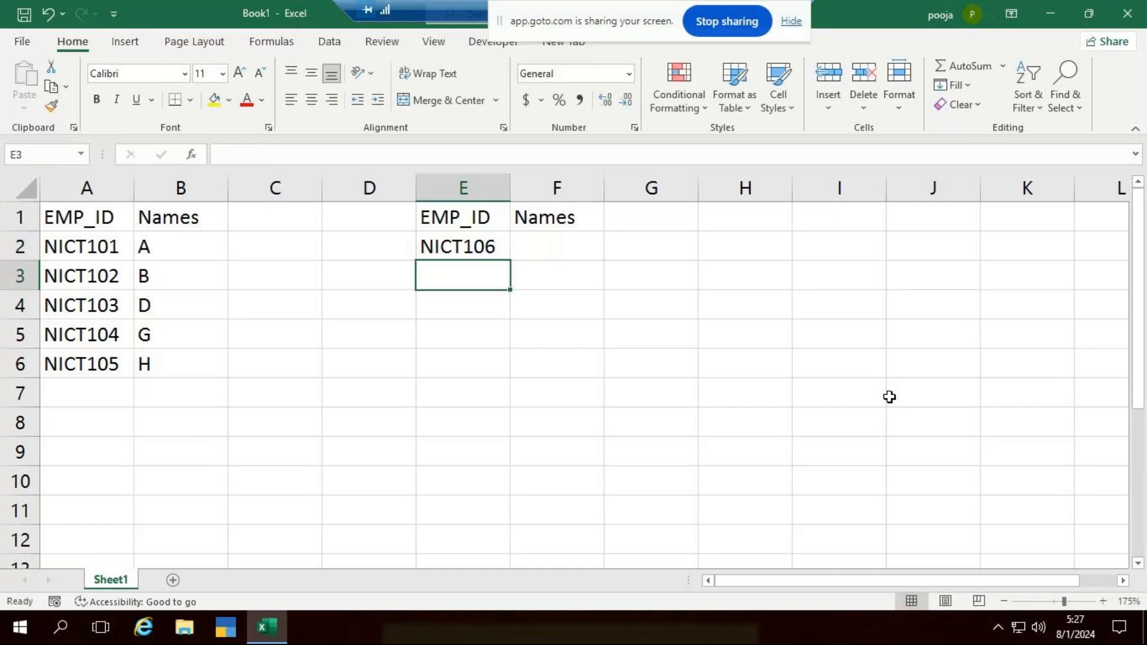
type("NICT")
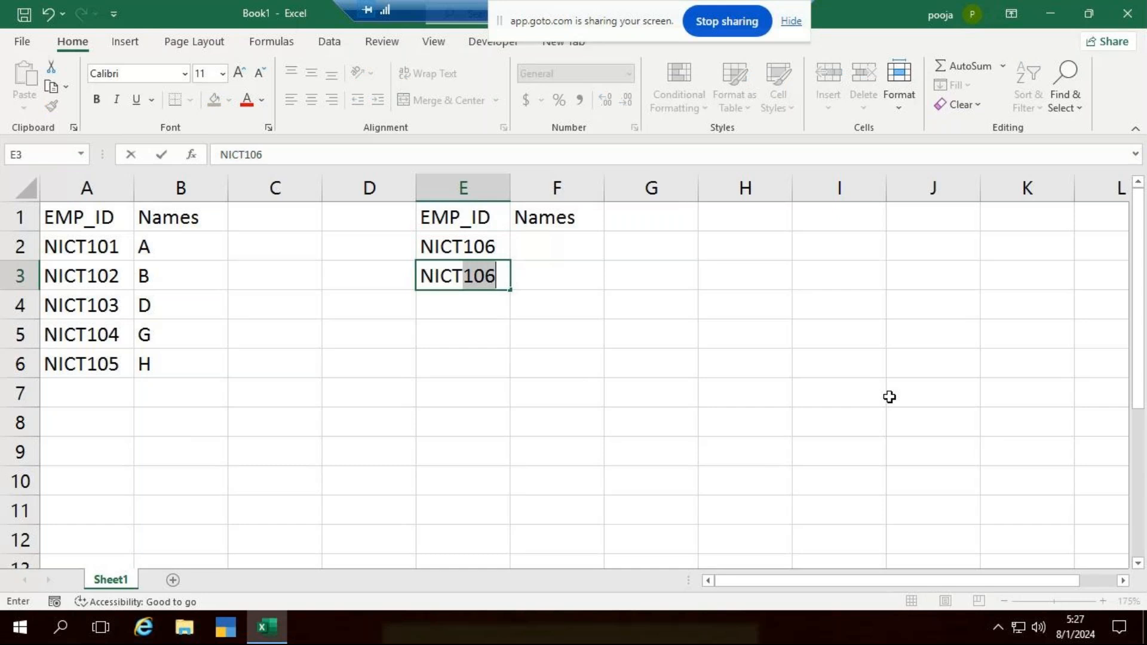
type("107")
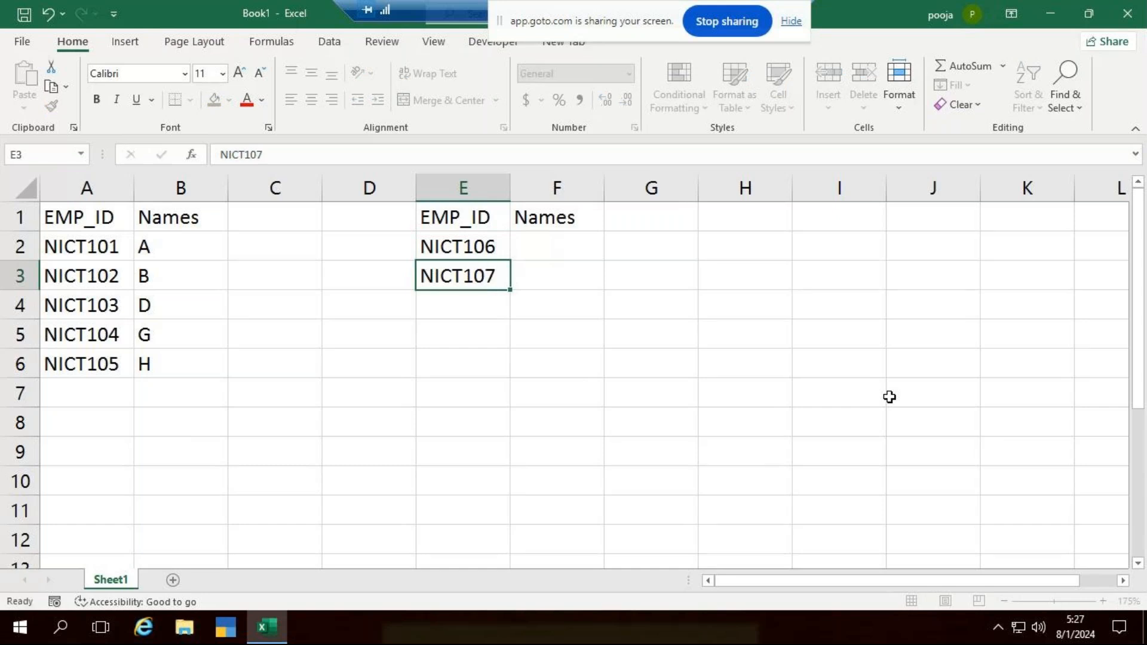
key("Return")
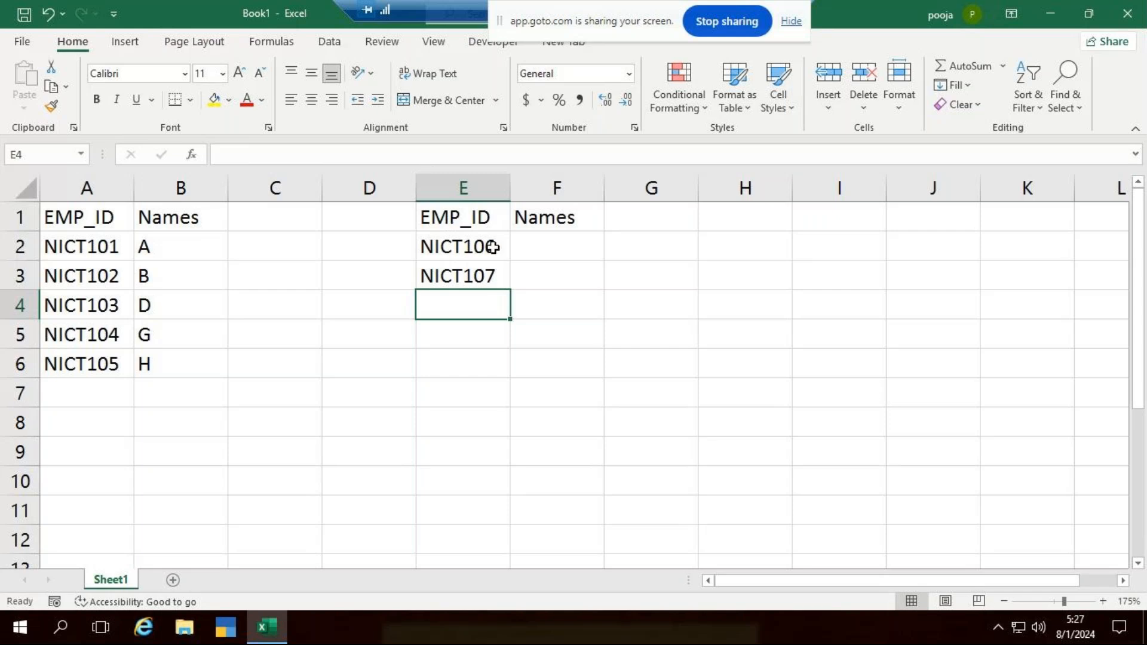
left_click(493, 248)
left_click_drag(493, 267, 513, 431)
- Enter X, Y and Z under the second table's Names header in cells F2 to F4
left_click(586, 248)
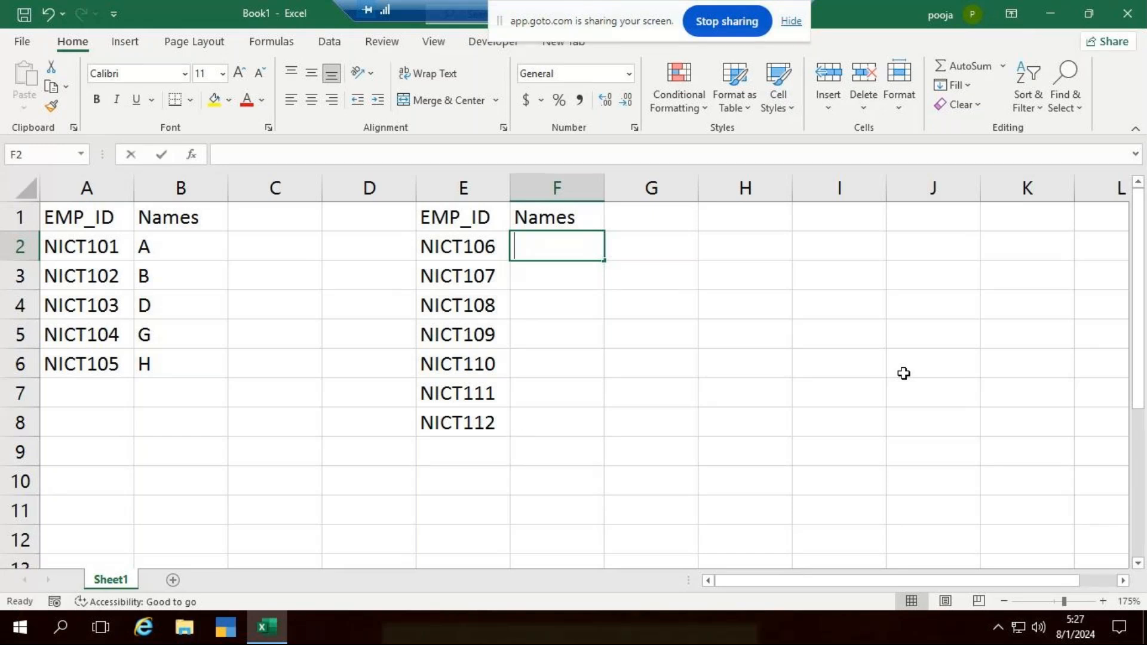
type("X")
key("Return")
type("Y")
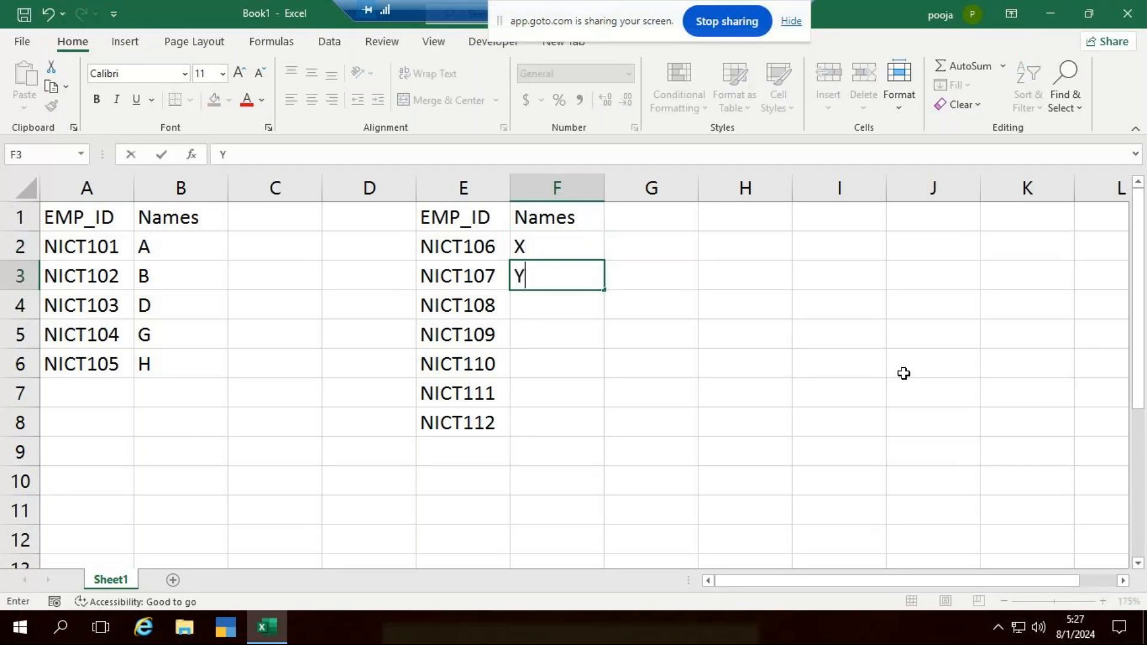
key("Return")
type("Z")
key("Return")
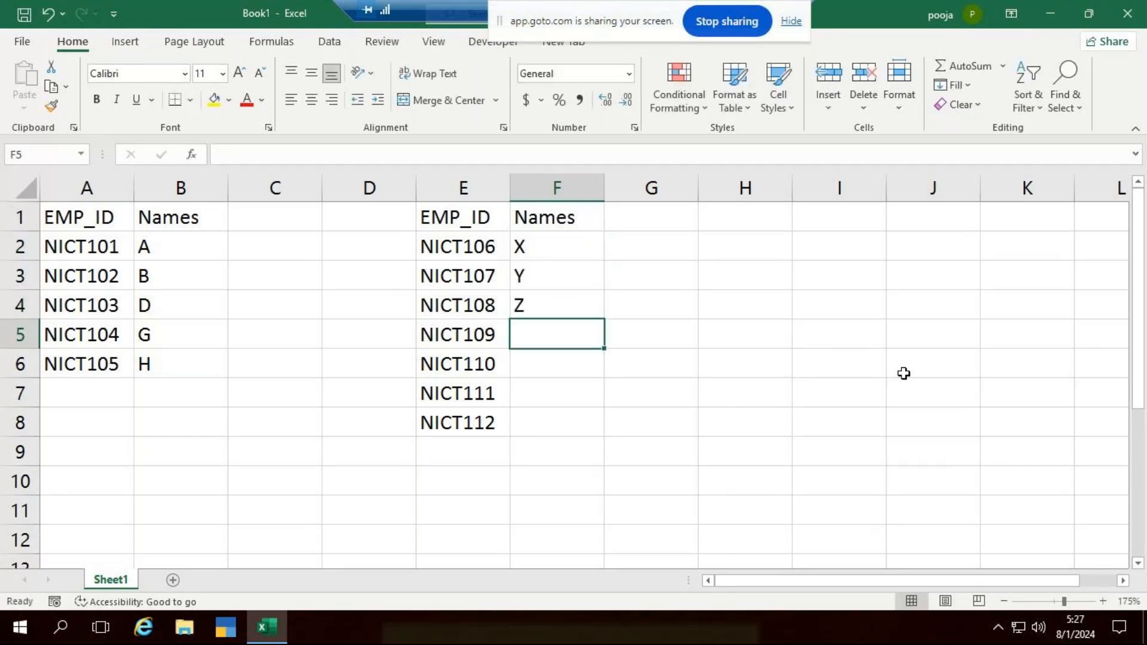
- Complete the second Names column by entering P, Q, R and T in cells F5 to F8
type("P")
key("Return")
type("Q")
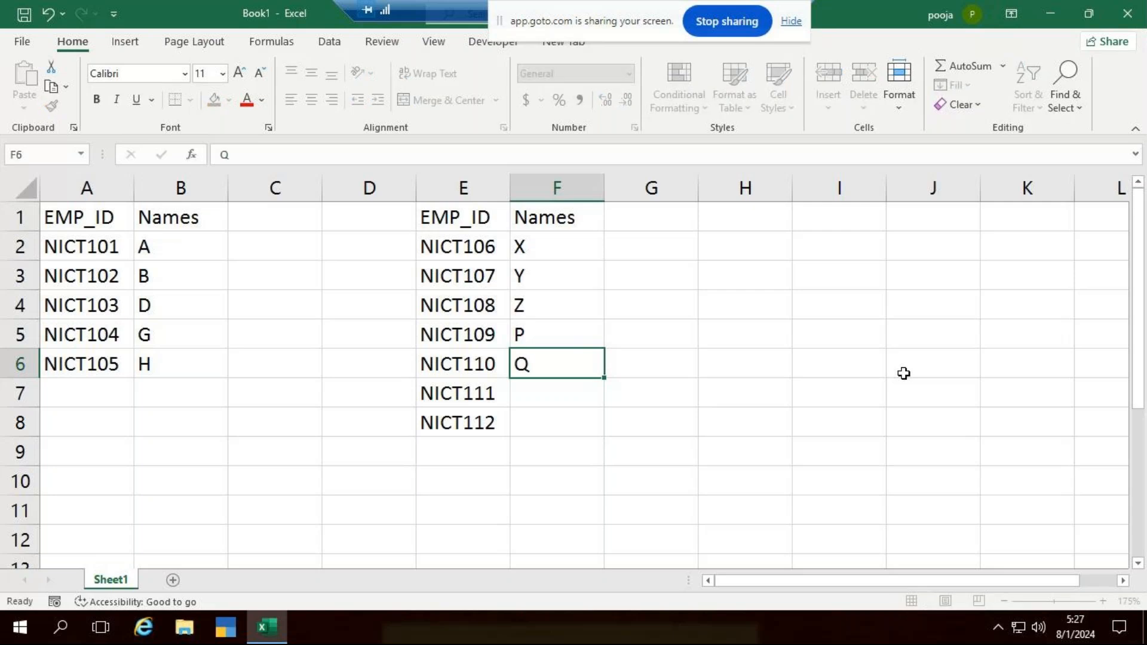
key("Return")
type("R")
key("Return")
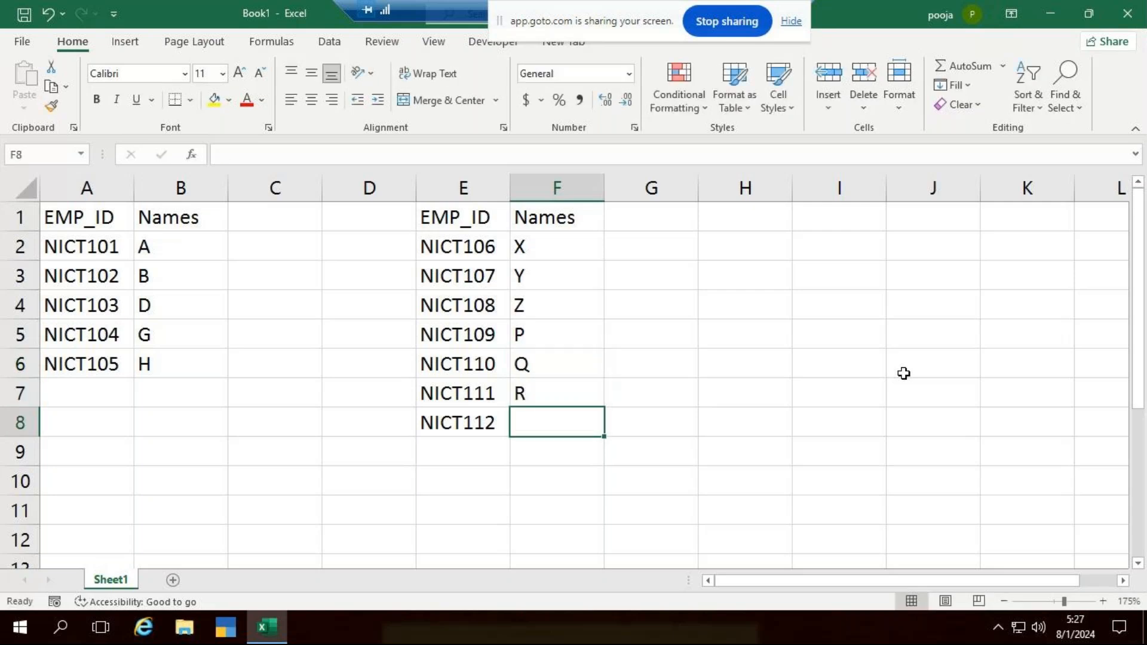
type("T")
key("Return")
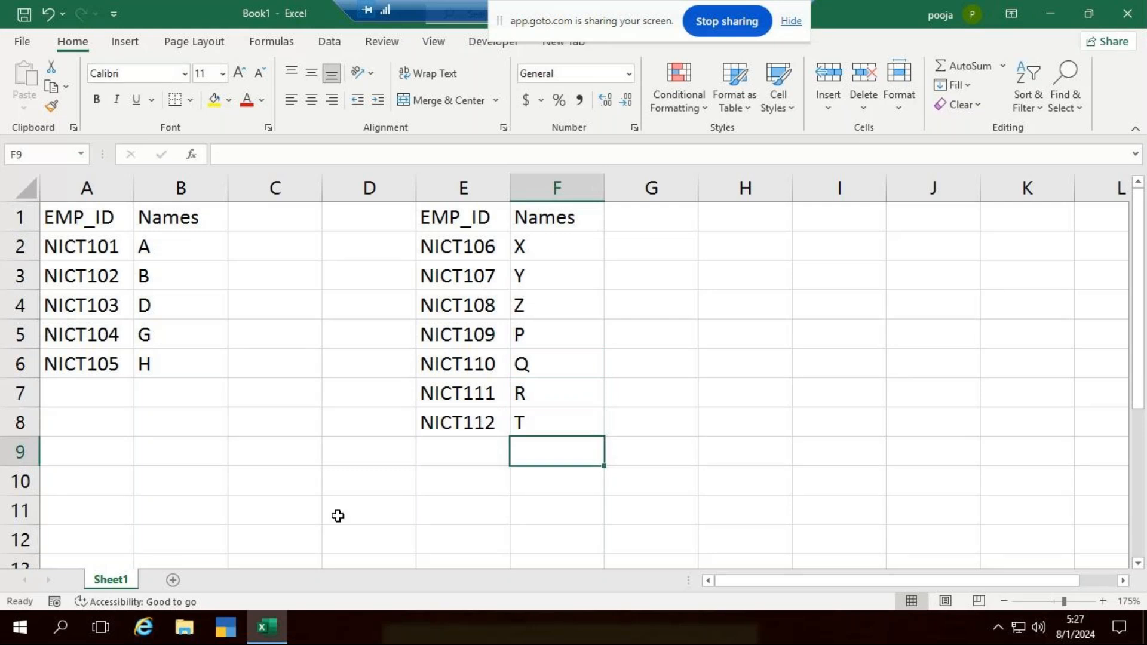
- Copy the first table, A1:B6 with its headers, to cell H1
left_click(769, 208)
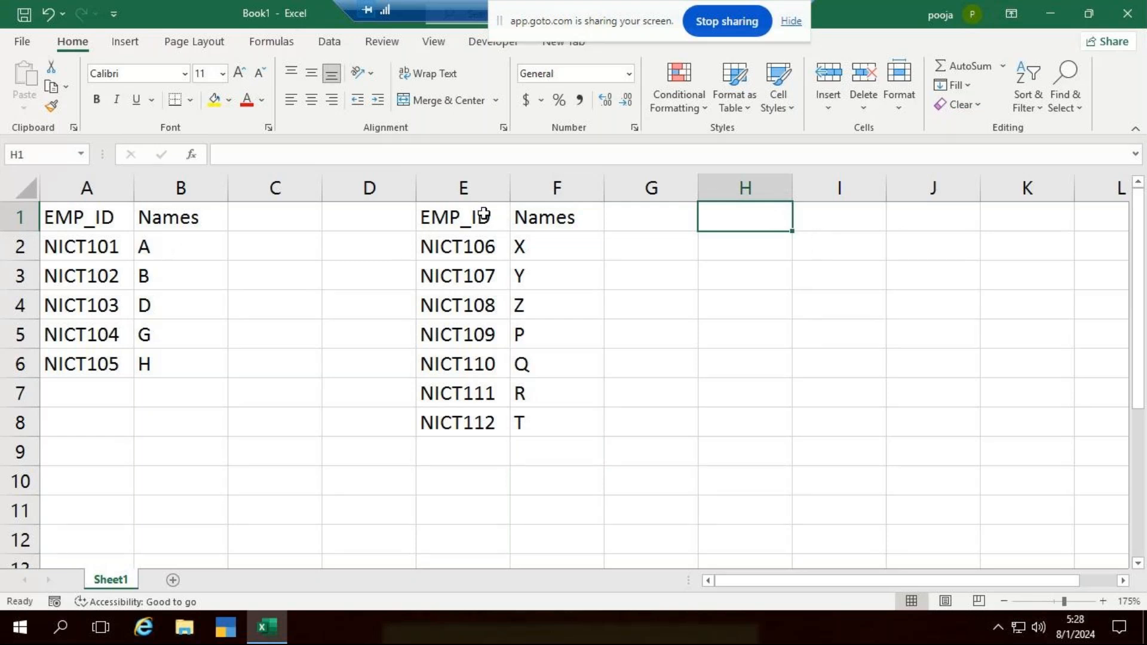
left_click_drag(82, 225, 188, 307)
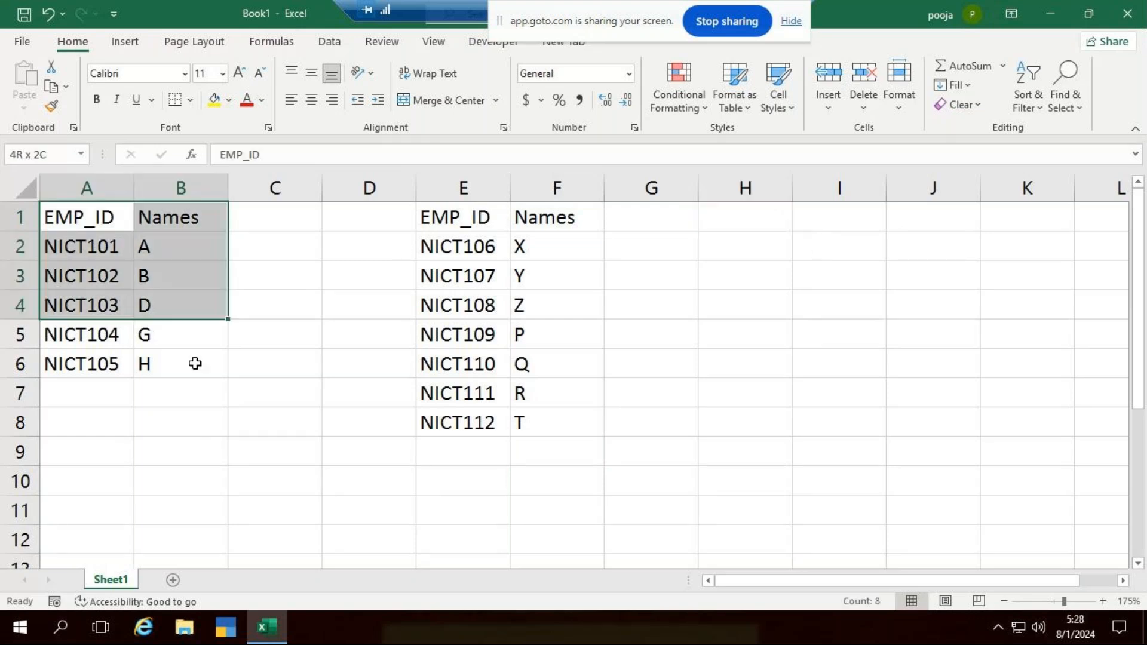
left_click_drag(195, 364, 200, 368)
key("ctrl+c")
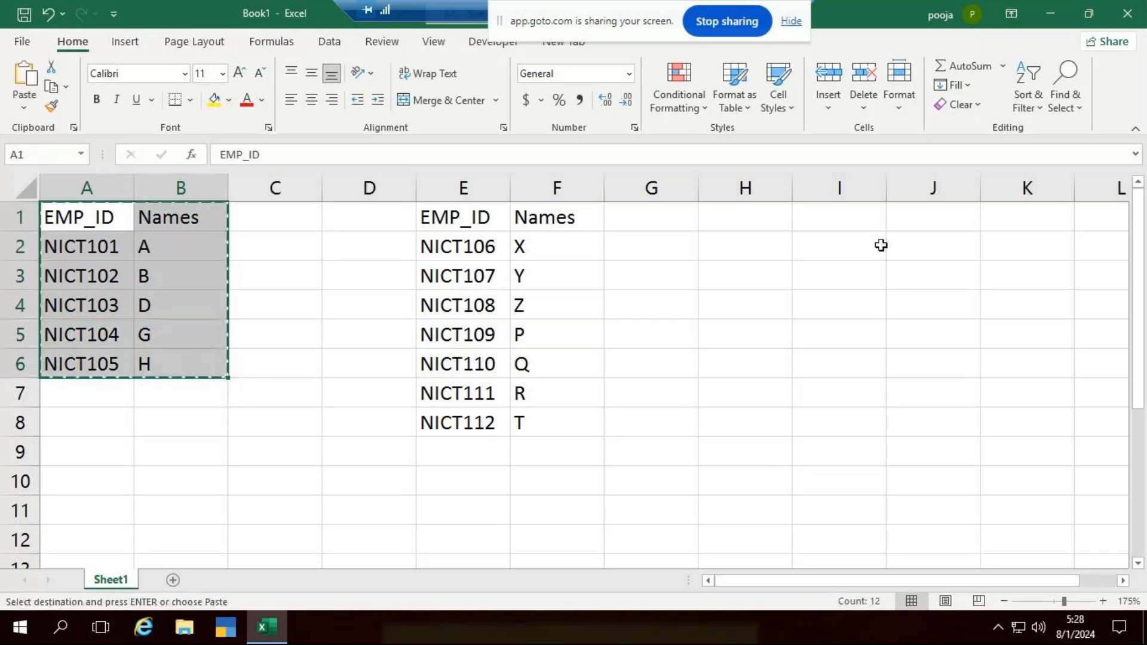
left_click(745, 214)
key("ctrl+v")
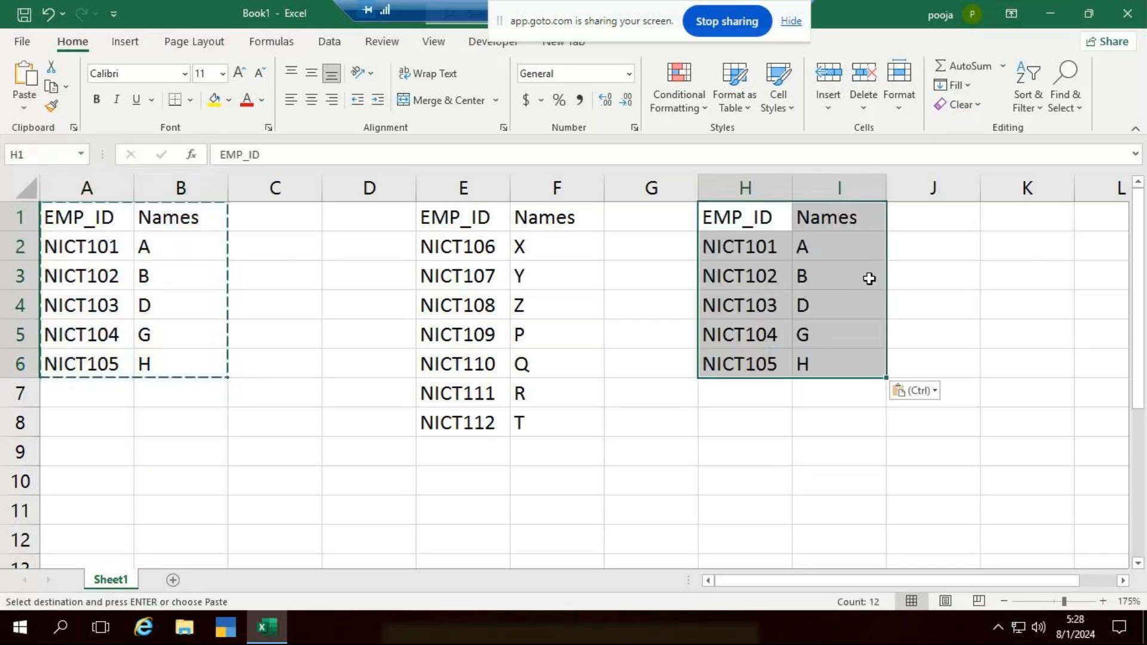
- Try to append the whole second table, including its header row, below the copied table at H7
left_click_drag(439, 216, 556, 410)
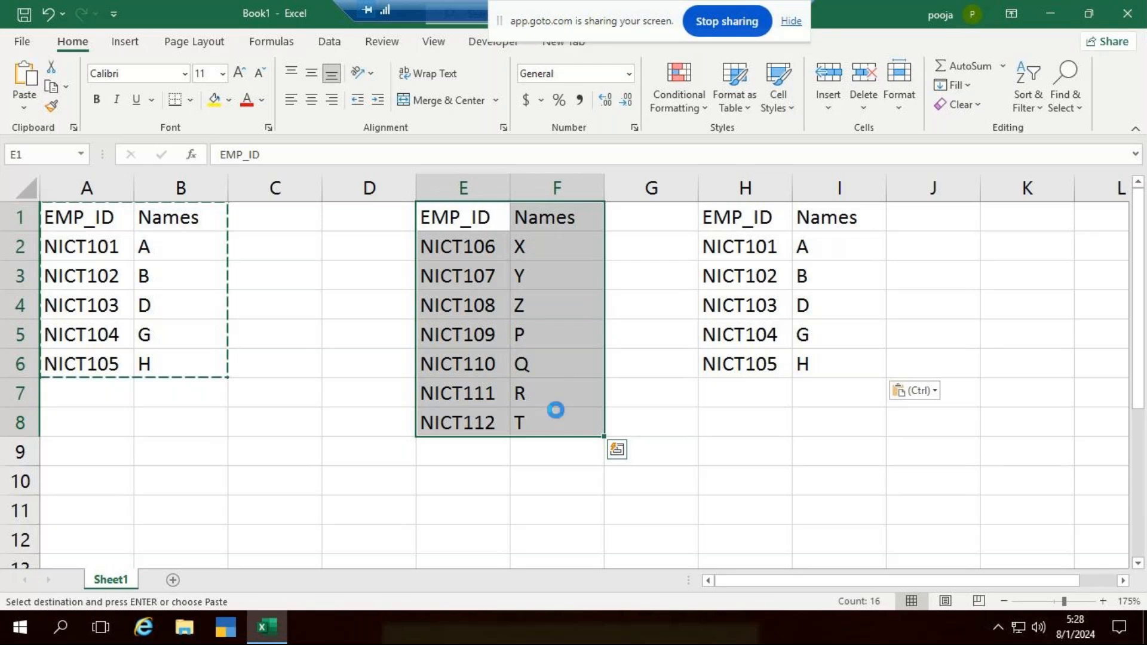
key("ctrl+c")
left_click(712, 390)
key("ctrl+v")
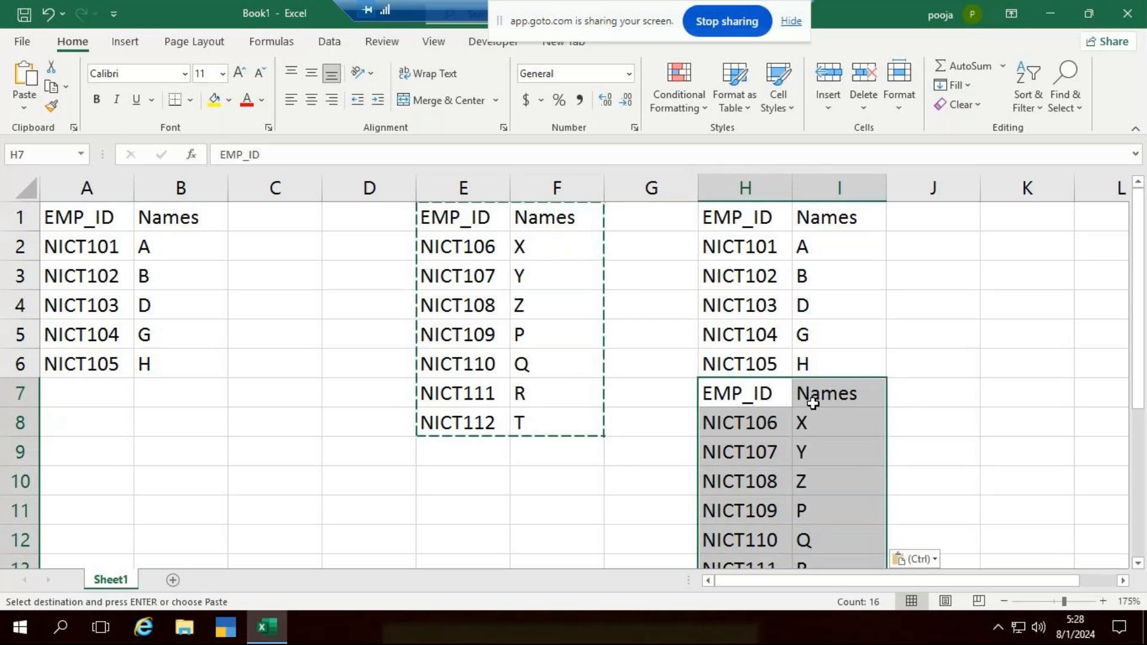
key("ctrl+z")
- Copy only the second table's data rows, E2:F8, to H7 directly below the copied first table
left_click_drag(451, 250, 533, 418)
left_click(747, 392)
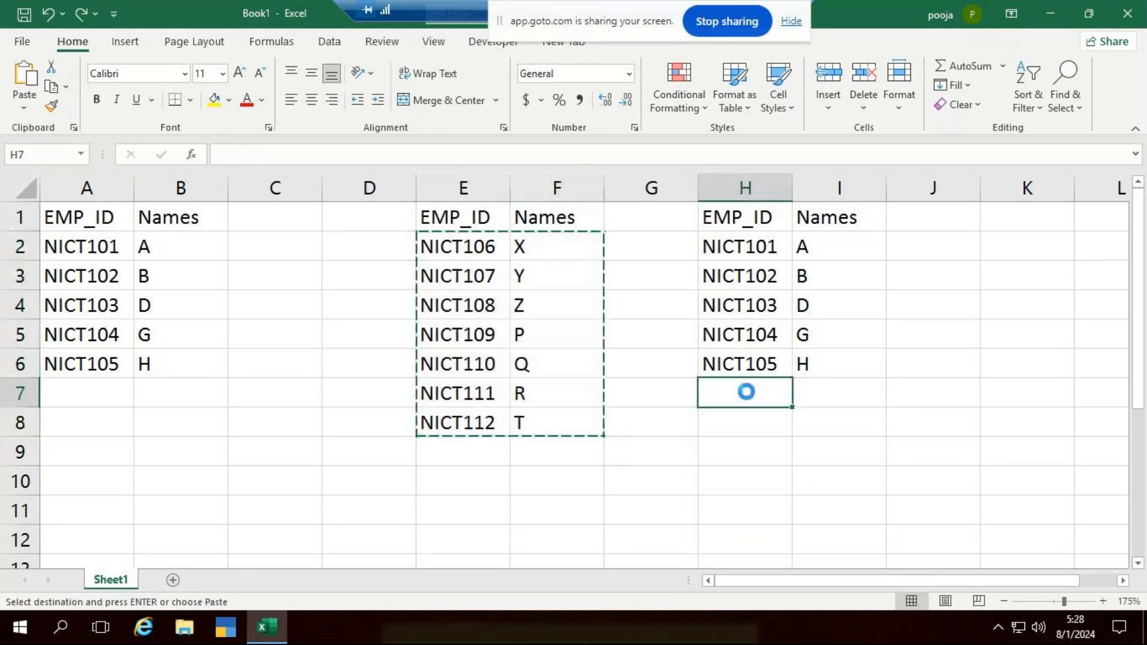
key("ctrl+v")
left_click(992, 404)
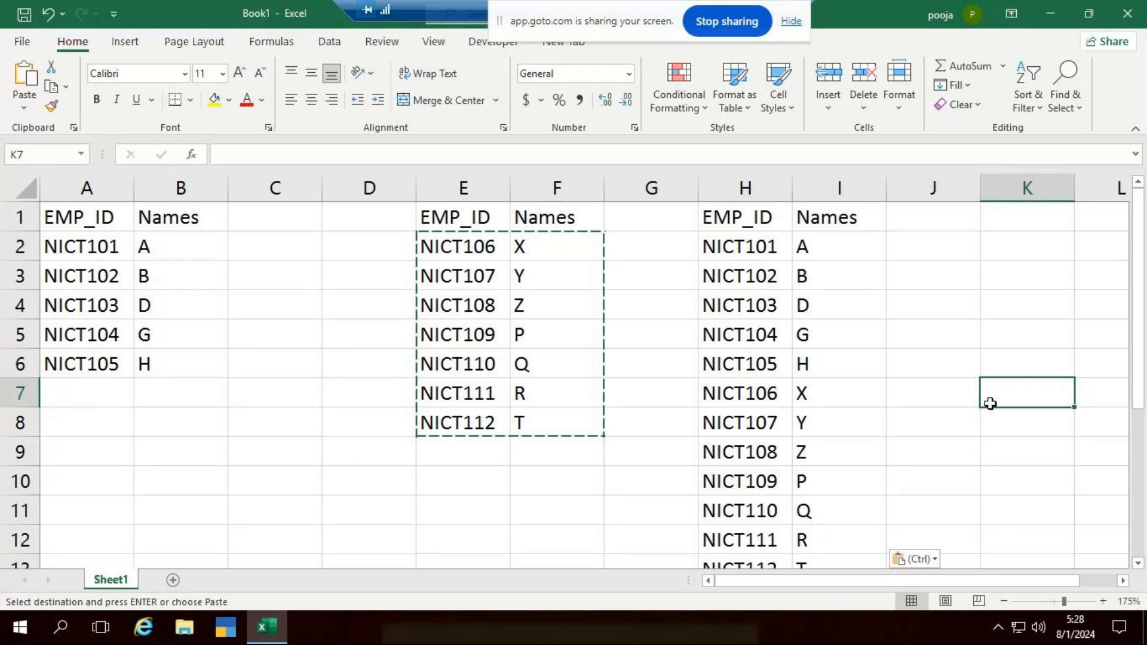
- Open the recent workbook Get data Excel and show the start of the Mar sheet's table
key("alt+F11")
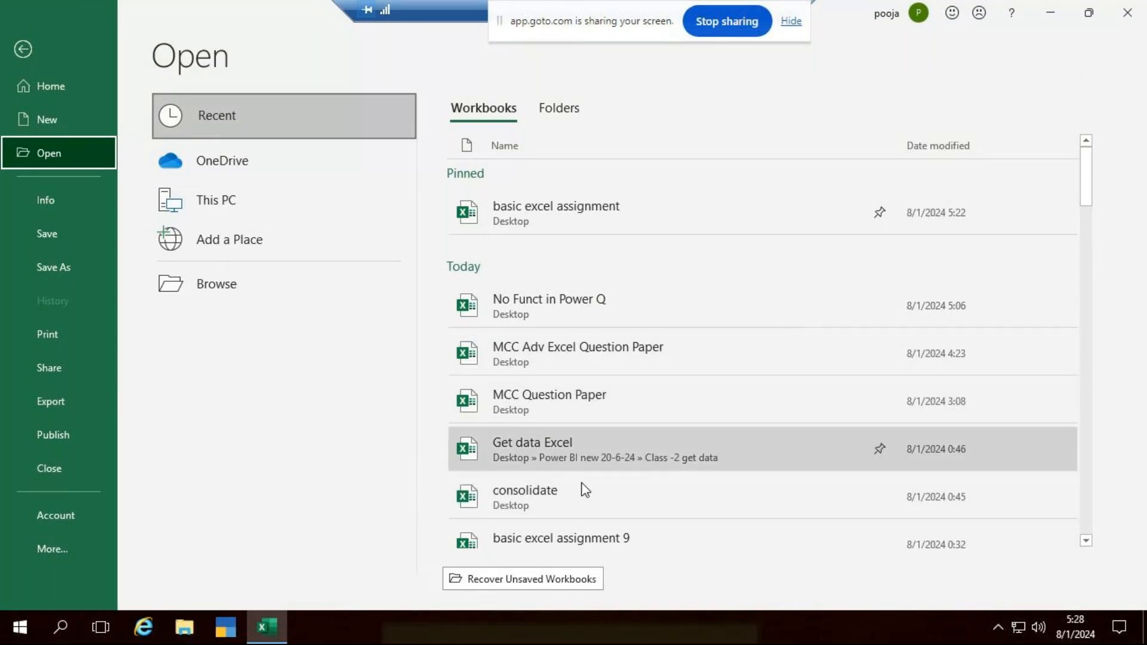
left_click(568, 450)
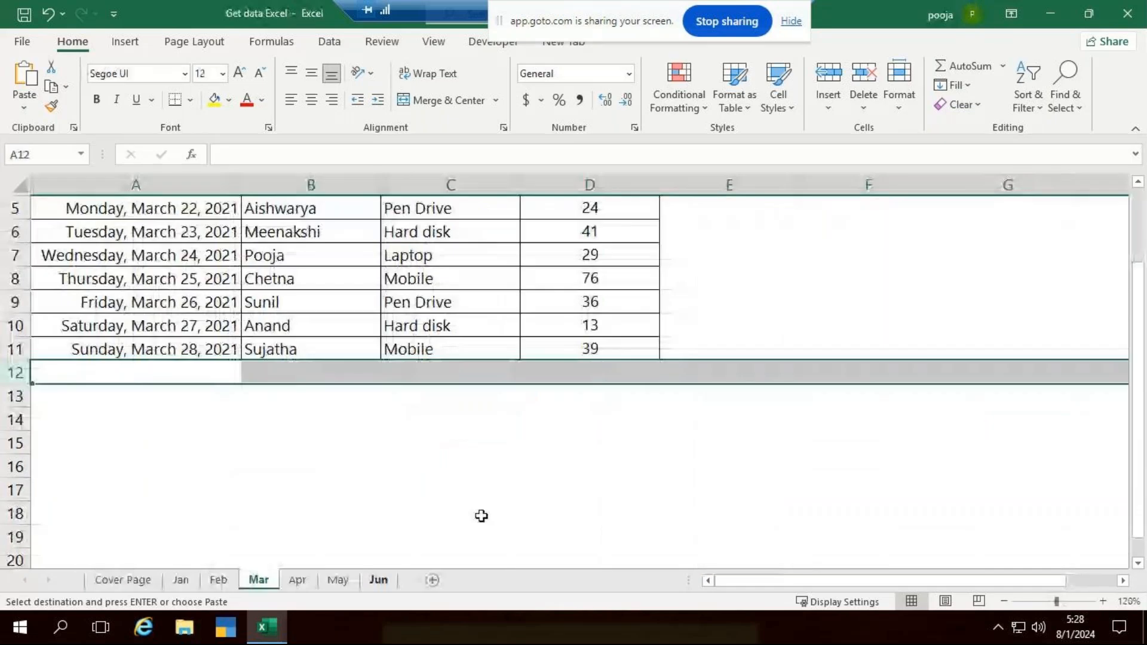
left_click(477, 514)
scroll(243, 338, "up", 2)
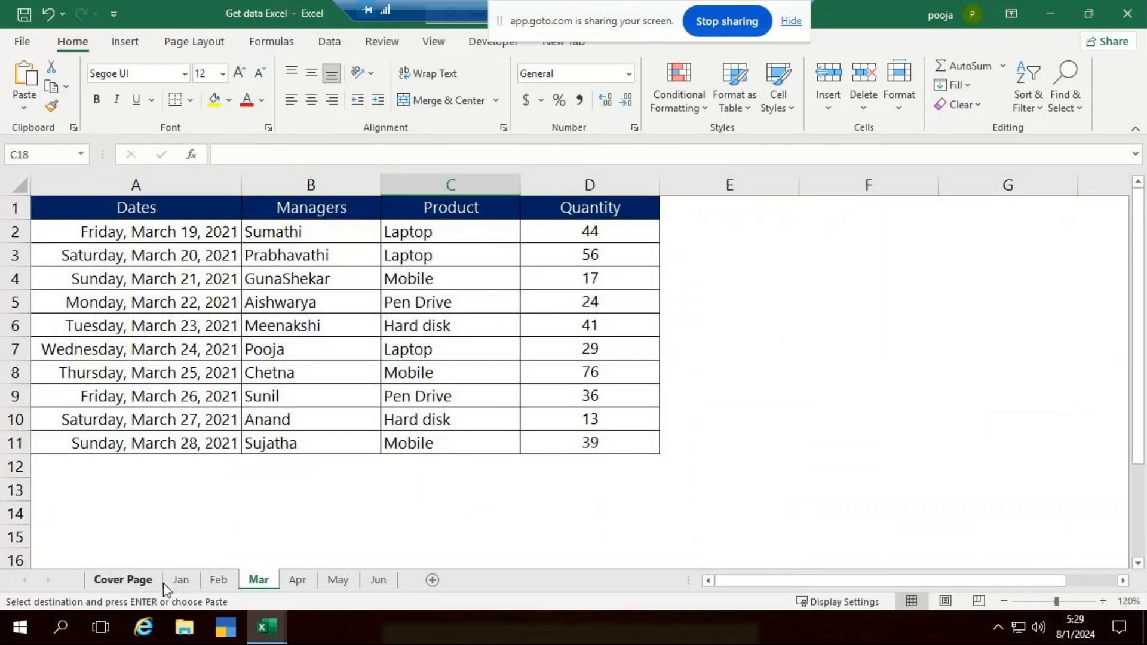
- Compare the Dates, Managers, Product and Quantity tables across the monthly sheets from Jan to Jun
left_click(180, 581)
left_click(218, 580)
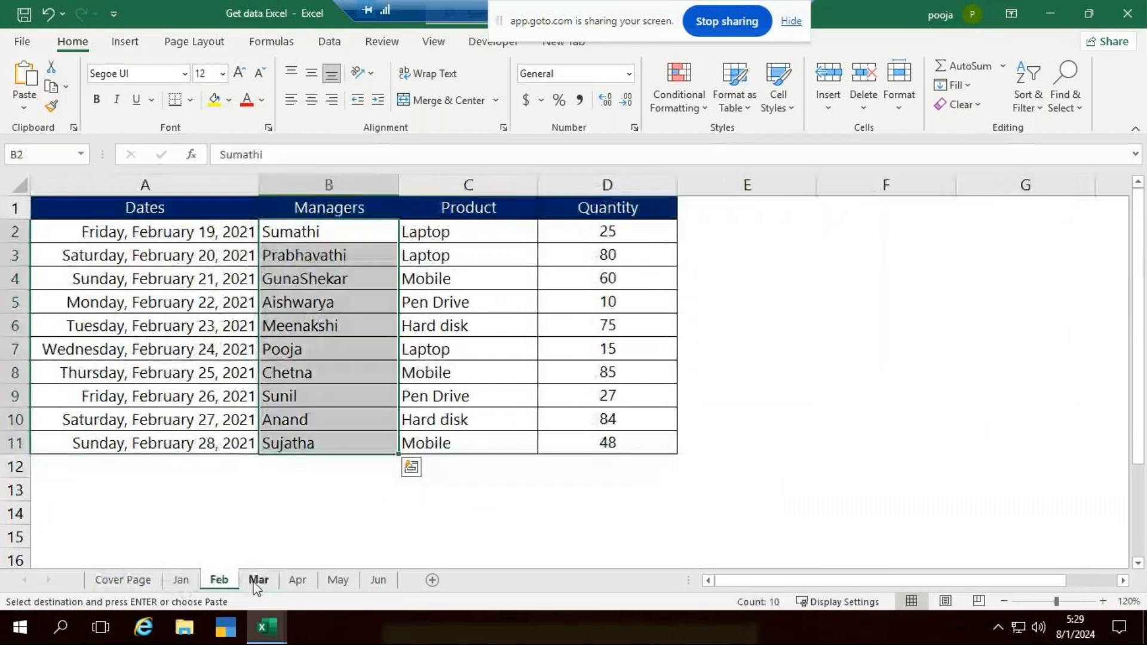
left_click(258, 581)
left_click(298, 581)
left_click(378, 580)
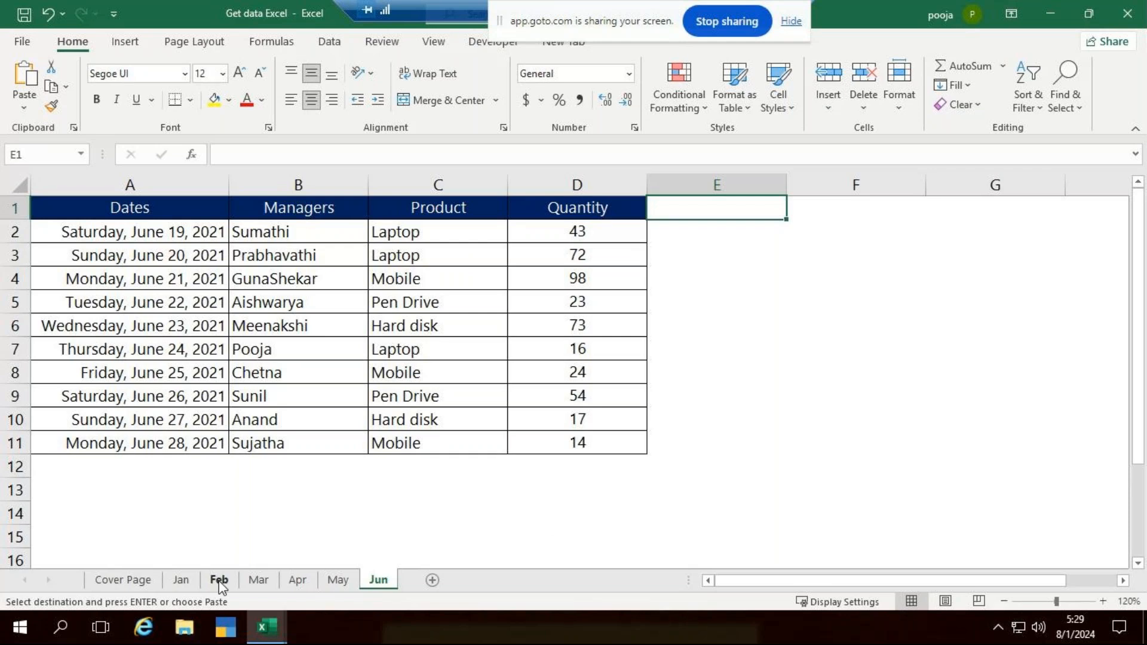
left_click(180, 580)
left_click(218, 579)
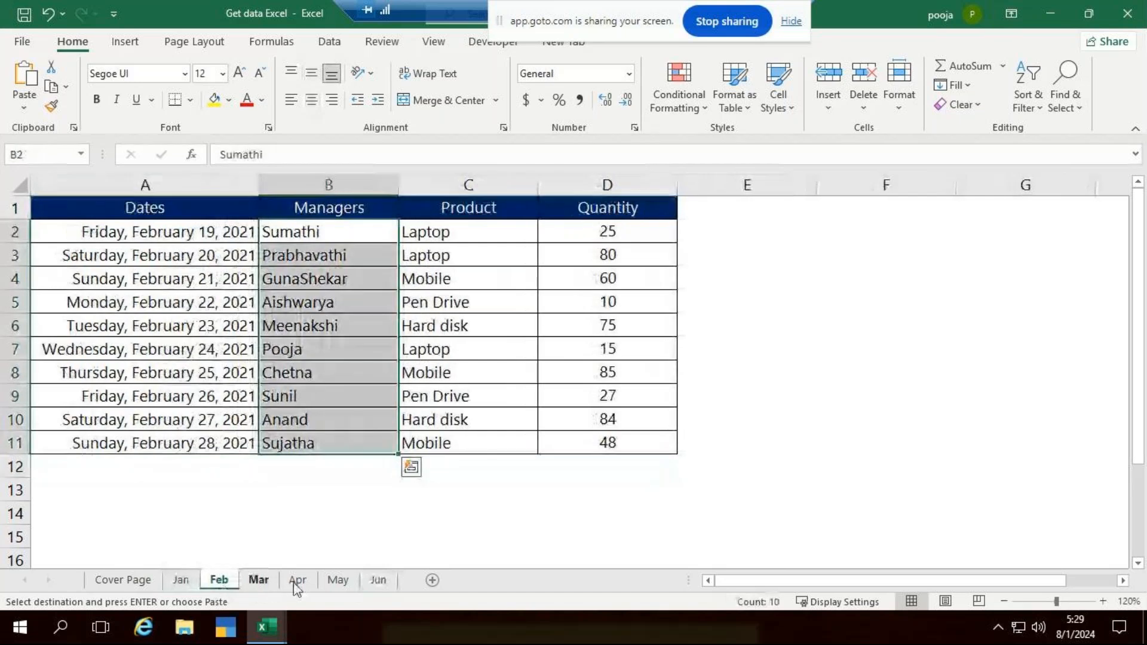
left_click(297, 580)
left_click(338, 579)
left_click(378, 579)
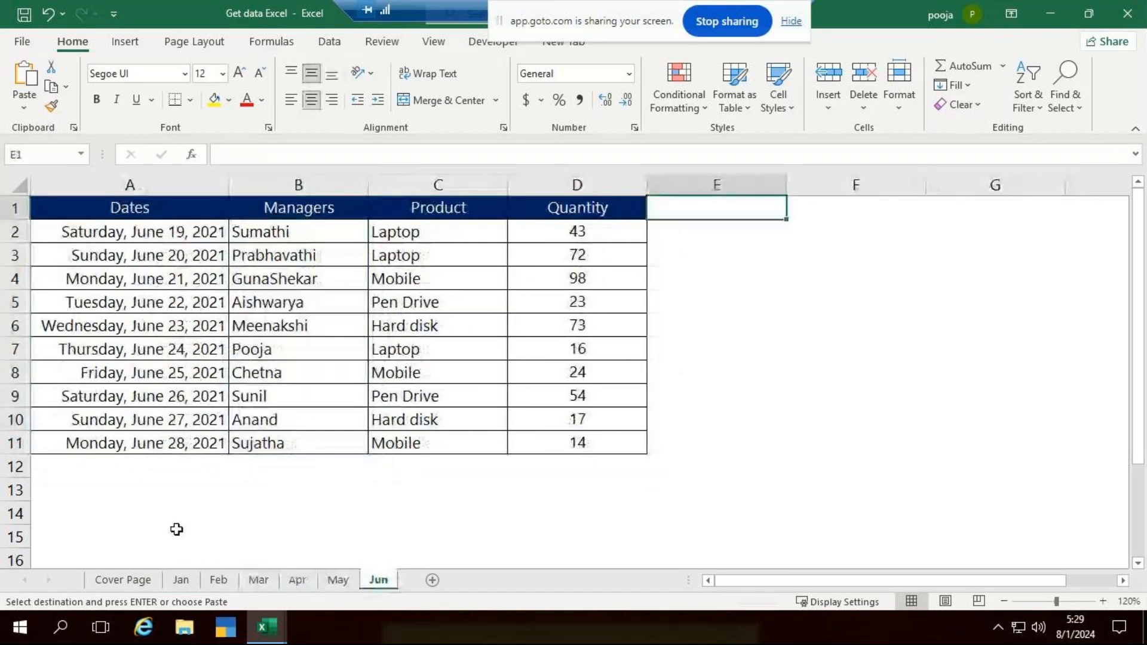
left_click(180, 580)
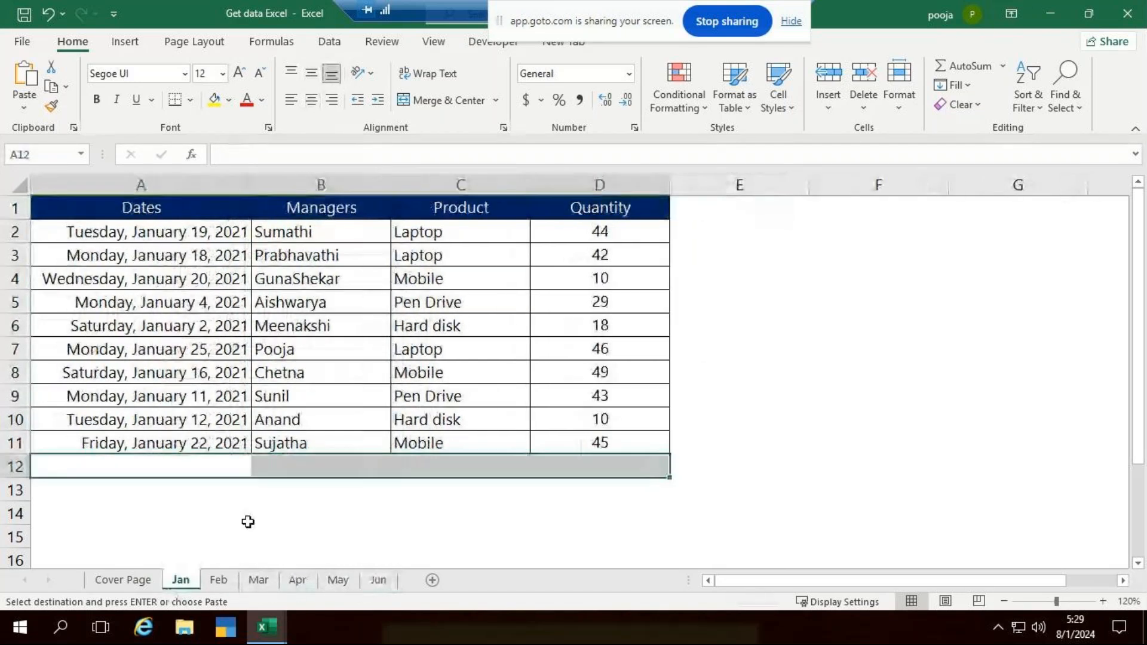
left_click(261, 581)
left_click(298, 580)
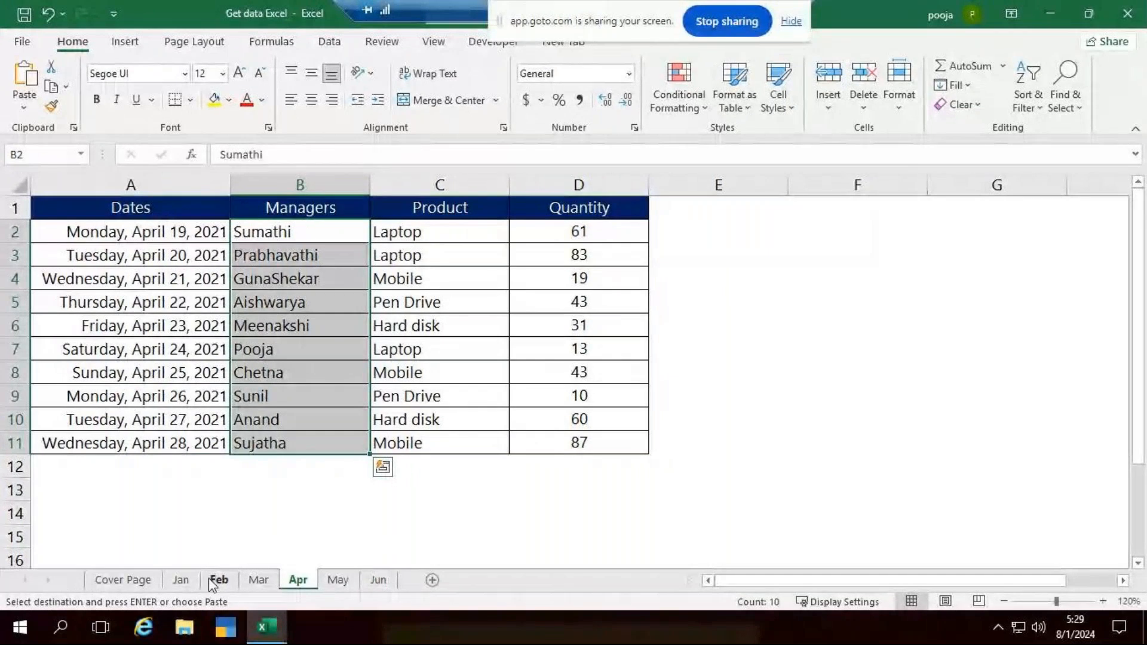
left_click(188, 580)
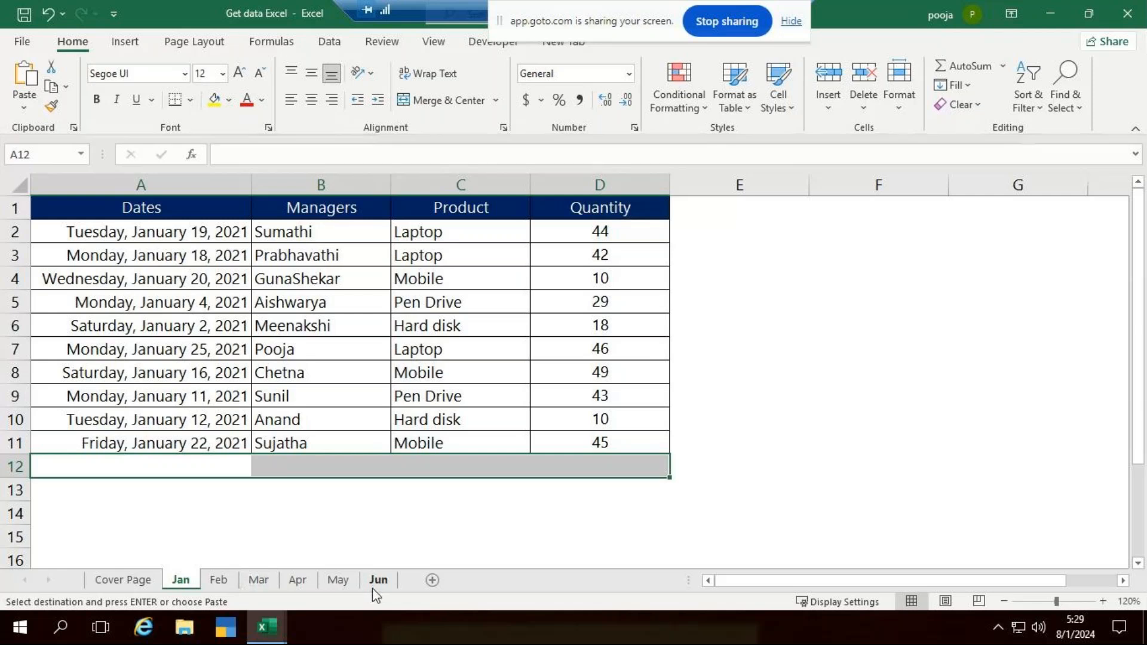
left_click(887, 411)
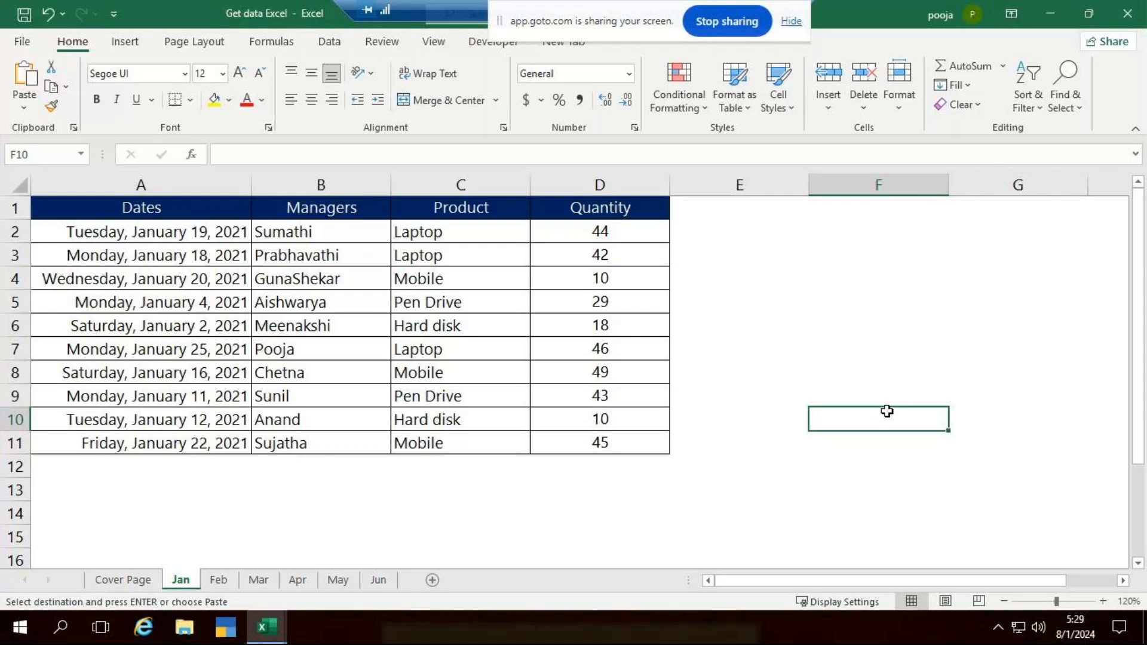
- Switch to File Explorer and open the Power BI new 20-6-24 folder on the Desktop
key("super+e")
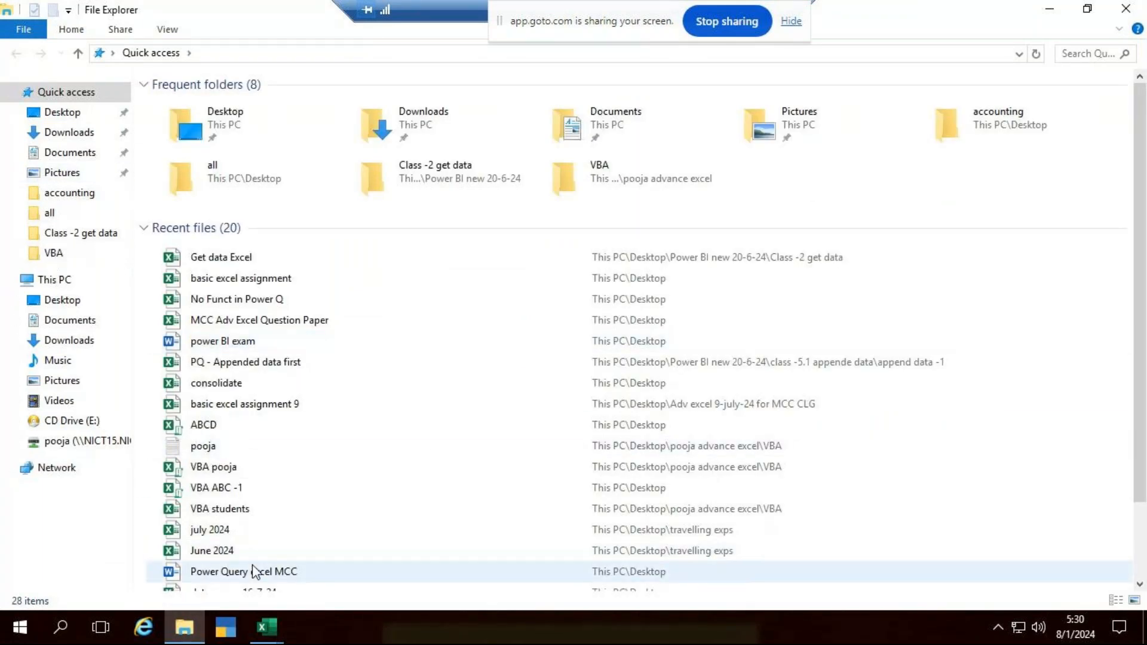
scroll(252, 572, "down", 1)
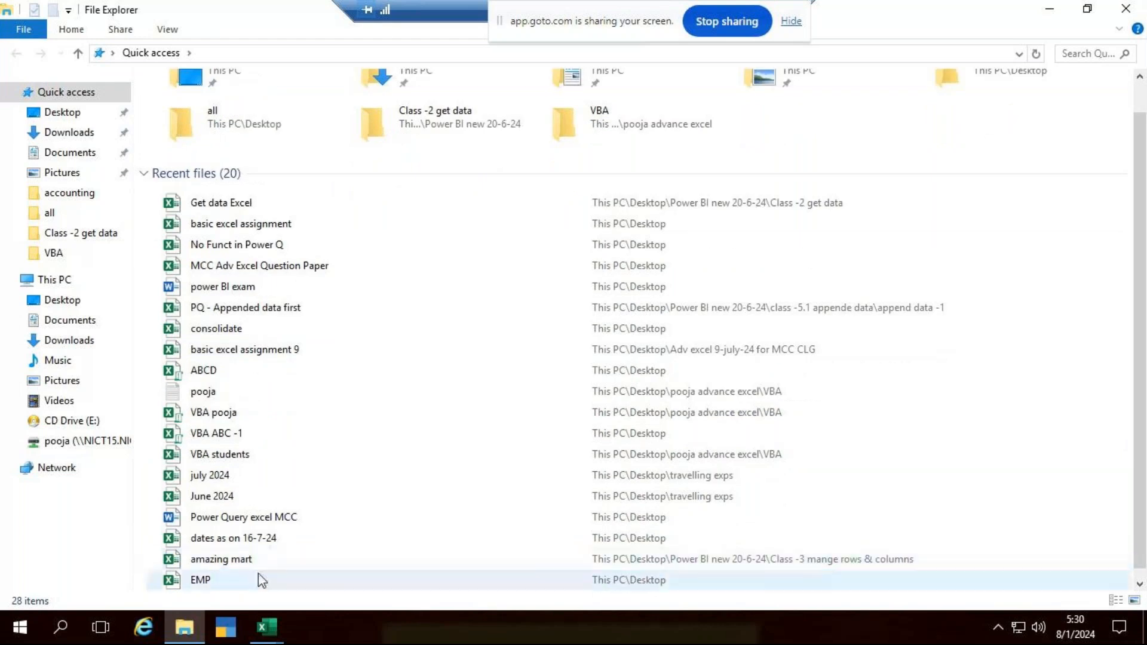
scroll(258, 576, "down", 1)
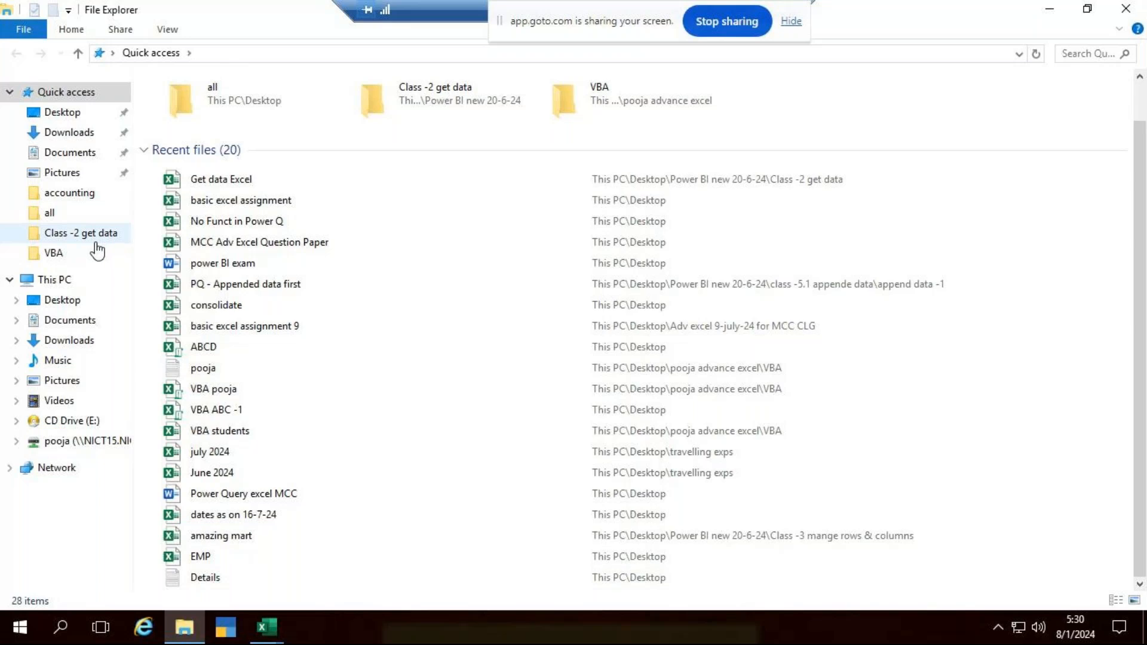
left_click(67, 114)
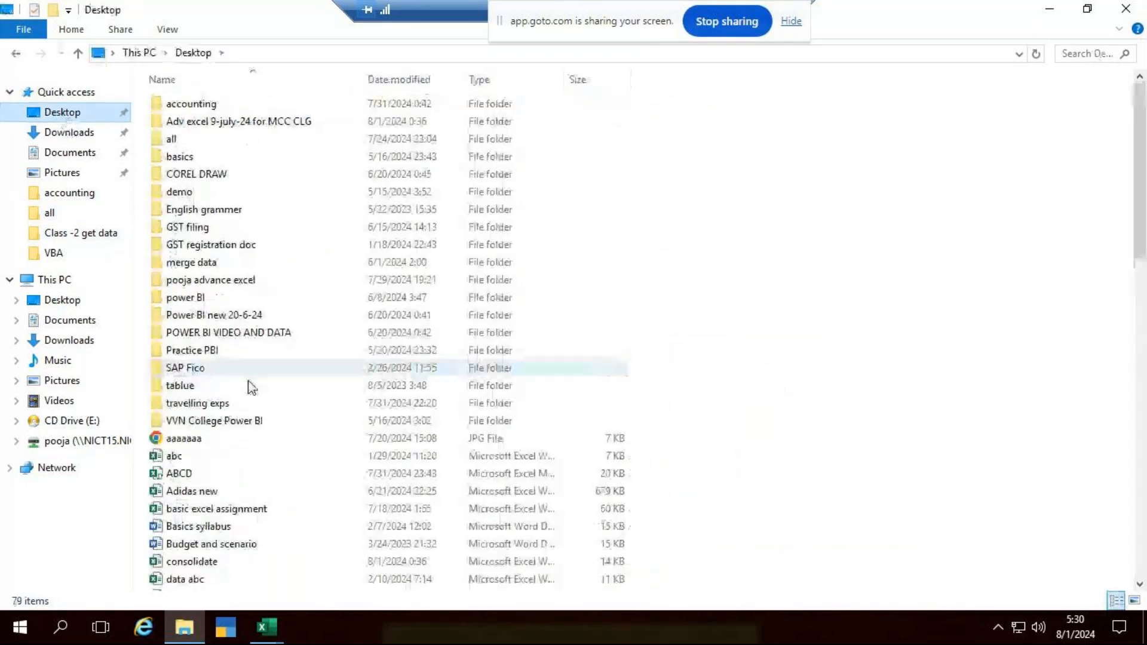
left_click(245, 318)
double_click(246, 319)
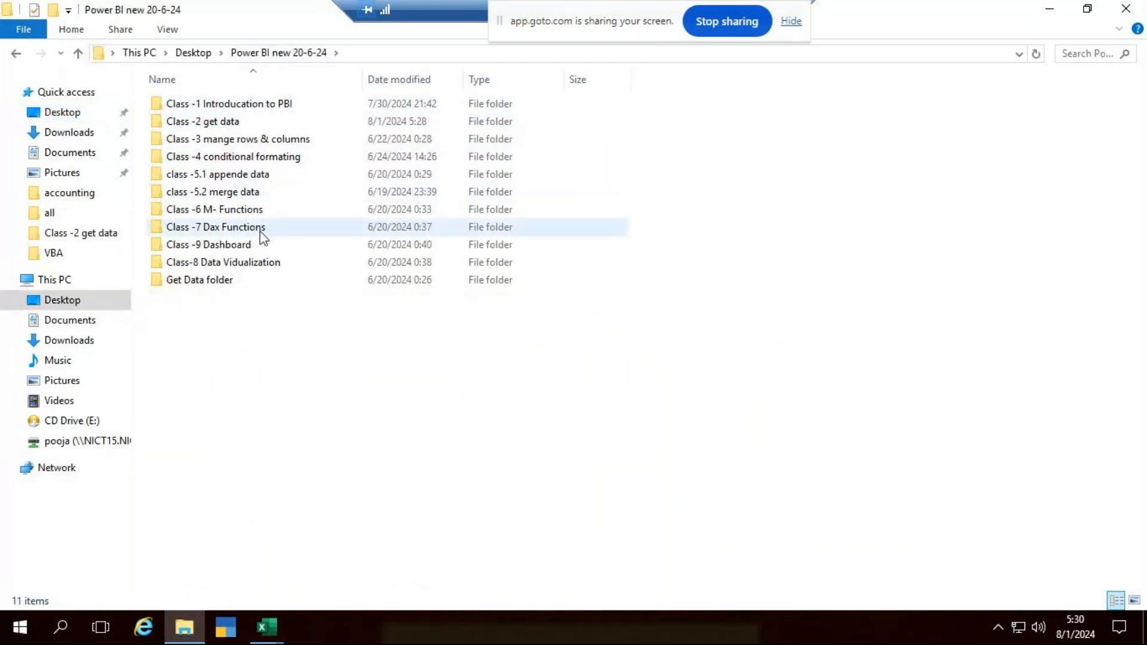
- Check the append data -1 folder within class -5.1 appende data and the Class -3 mange rows & columns folder for Power Query notes
double_click(244, 173)
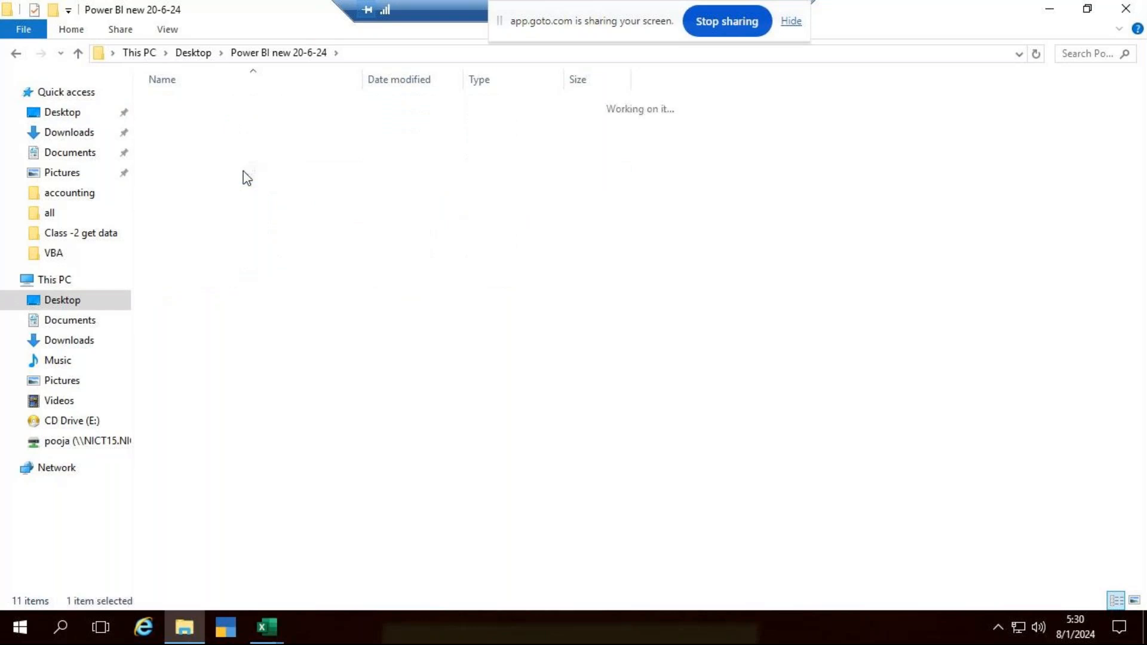
double_click(197, 106)
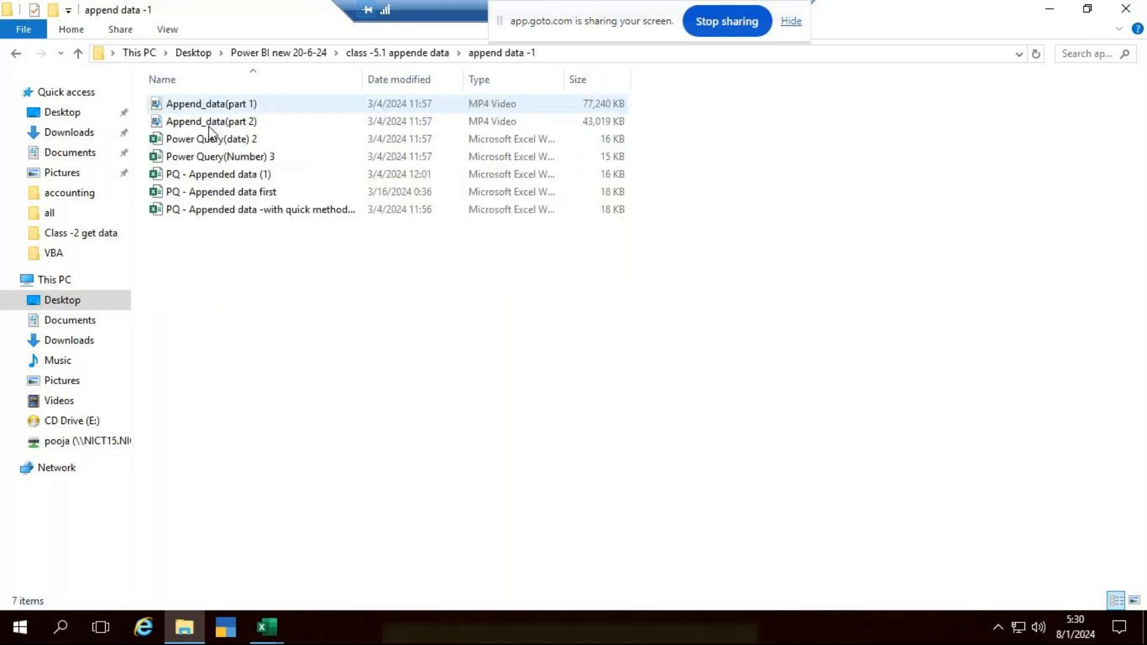
left_click(18, 54)
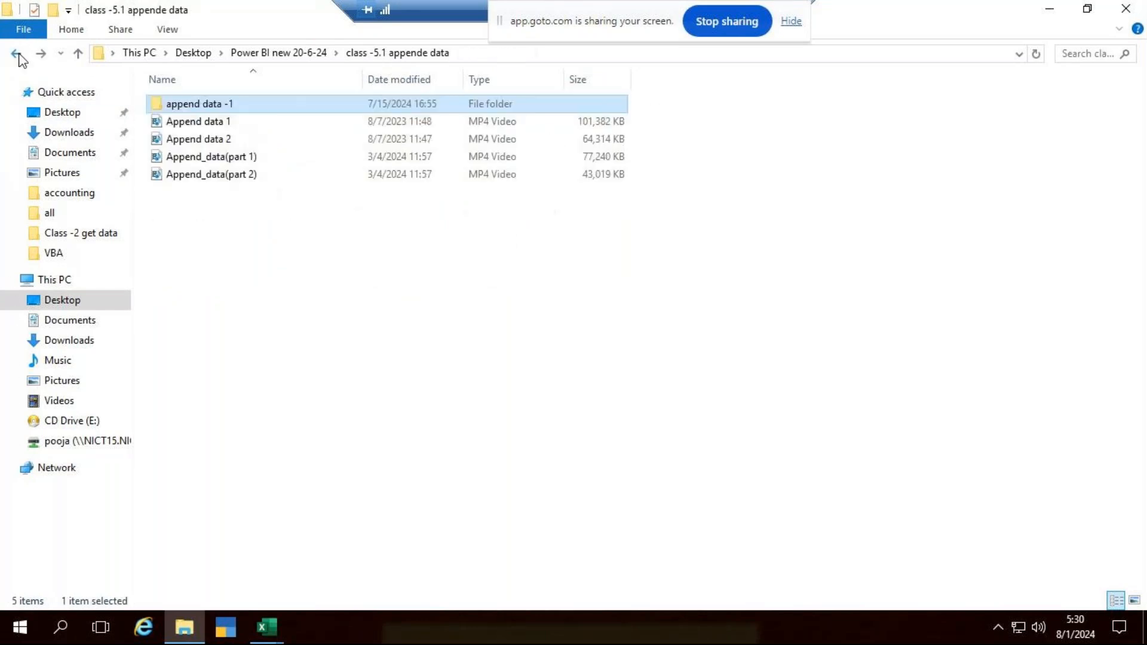
left_click(17, 54)
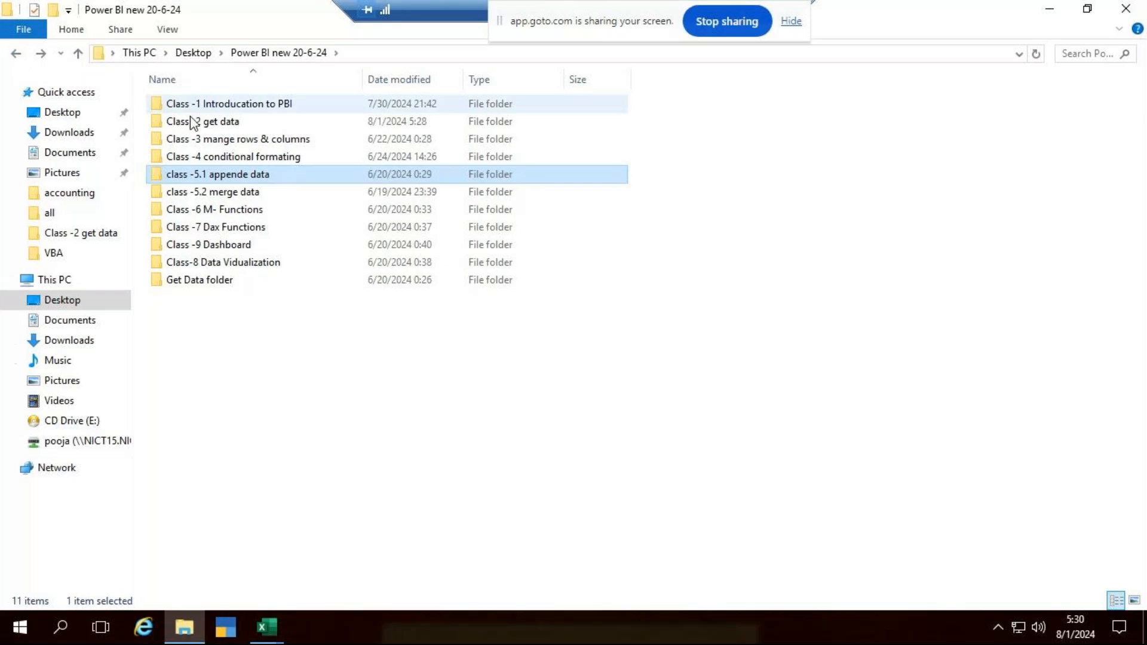
double_click(200, 140)
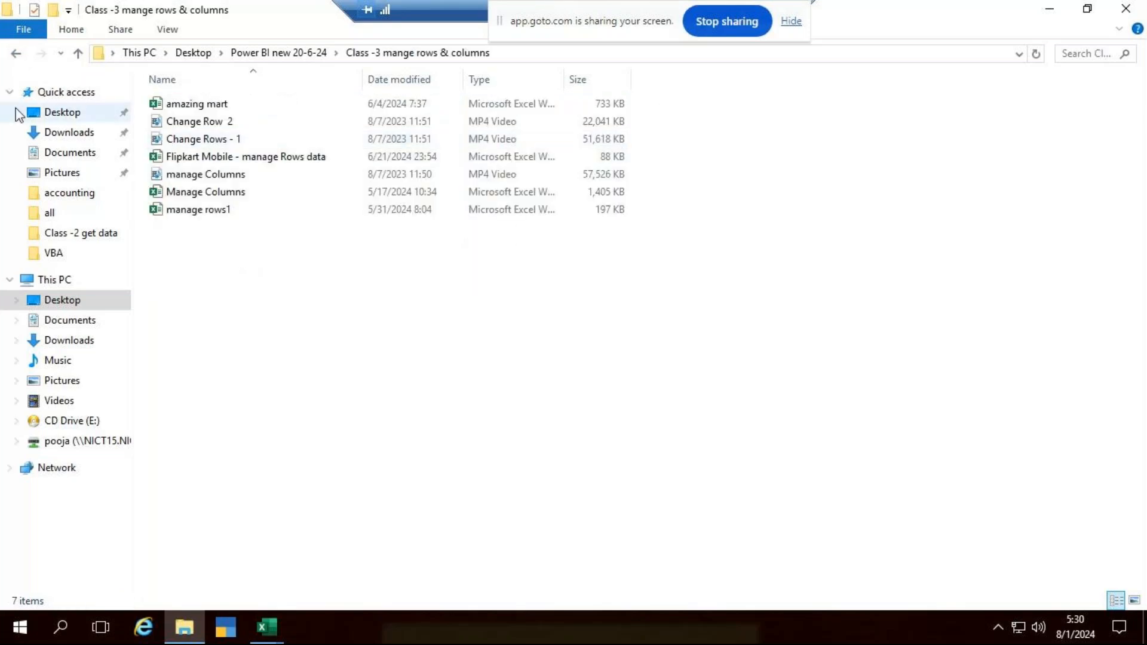
left_click(16, 54)
- Open the Power Query 2.1 class document from the Class -2 get data folder, maximized, and show its Append Data section
double_click(175, 122)
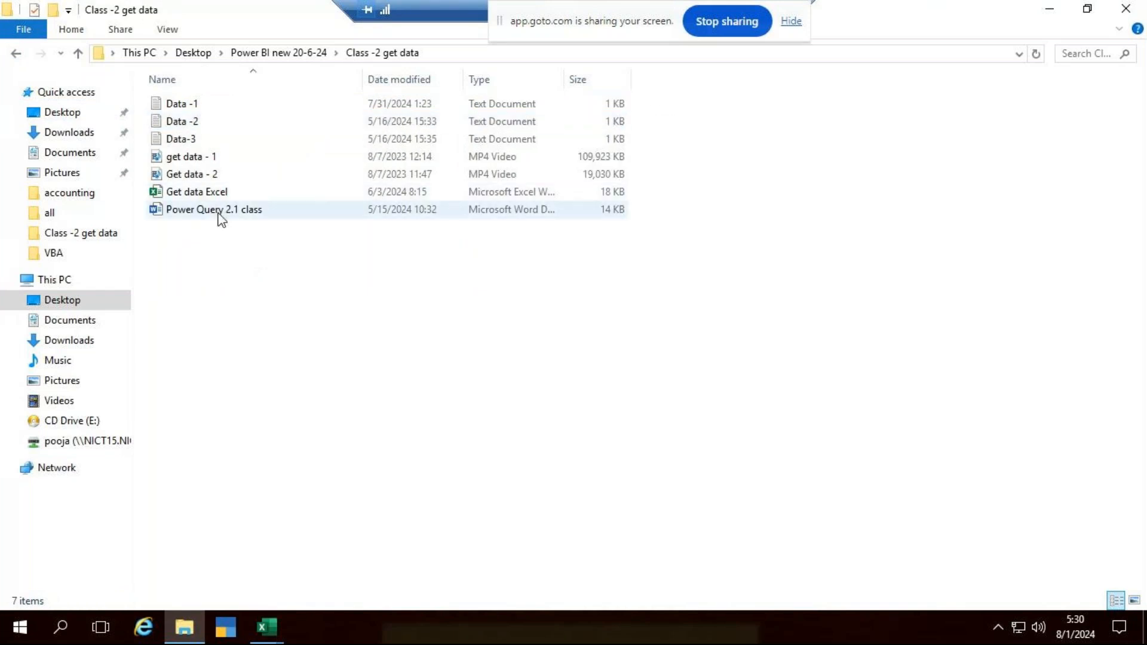
double_click(219, 214)
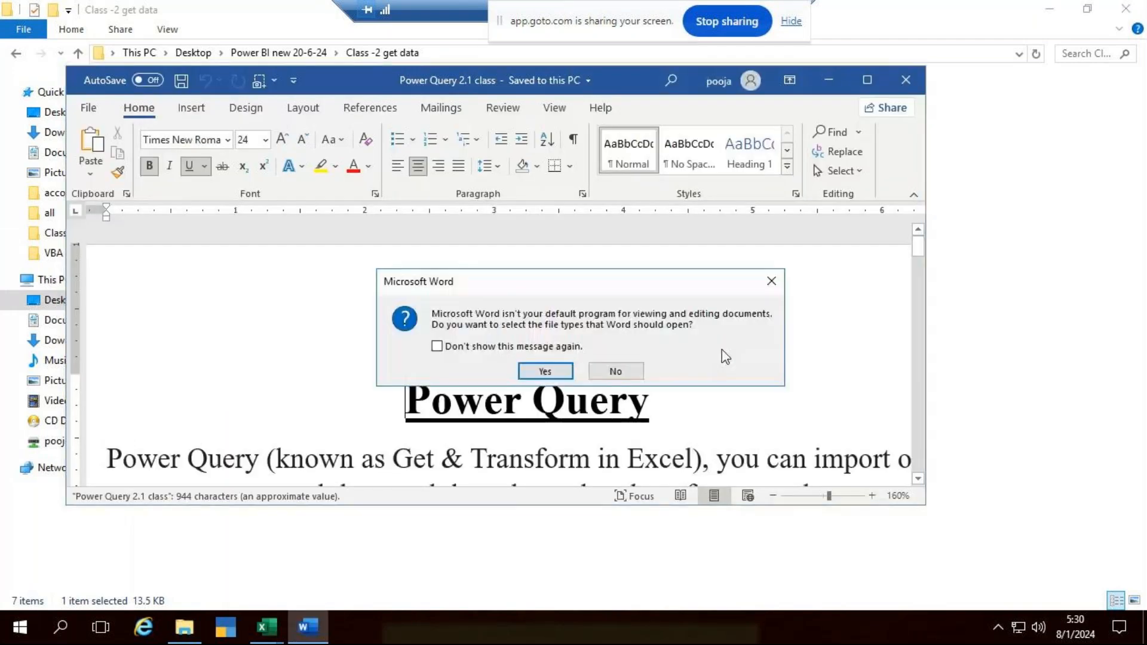
left_click(771, 281)
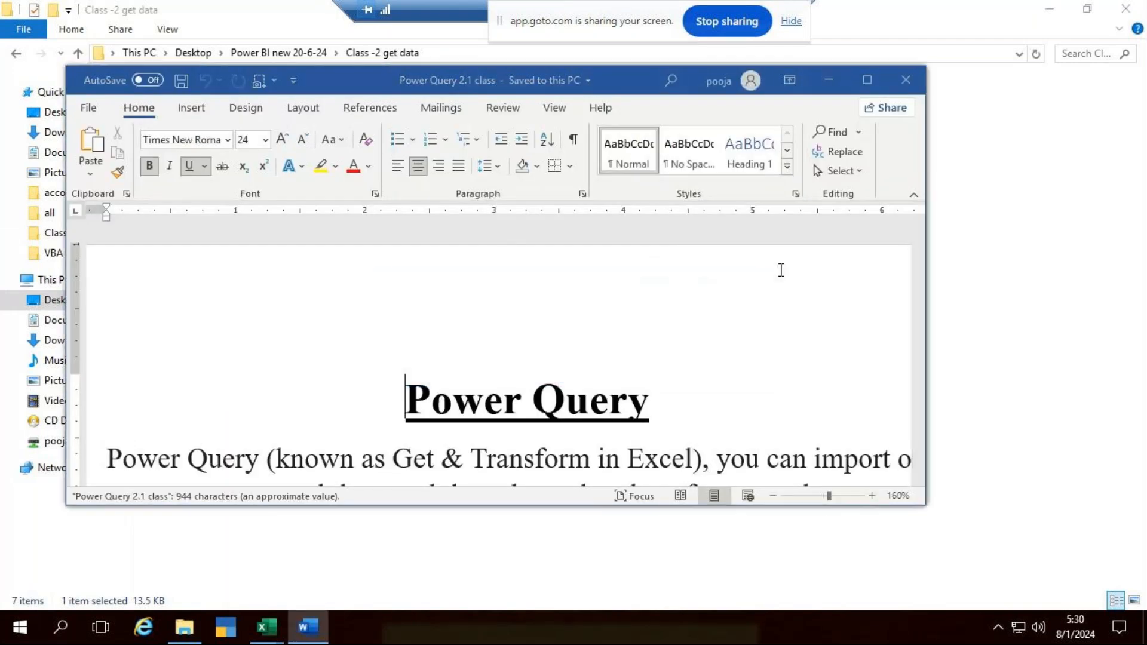
left_click(866, 80)
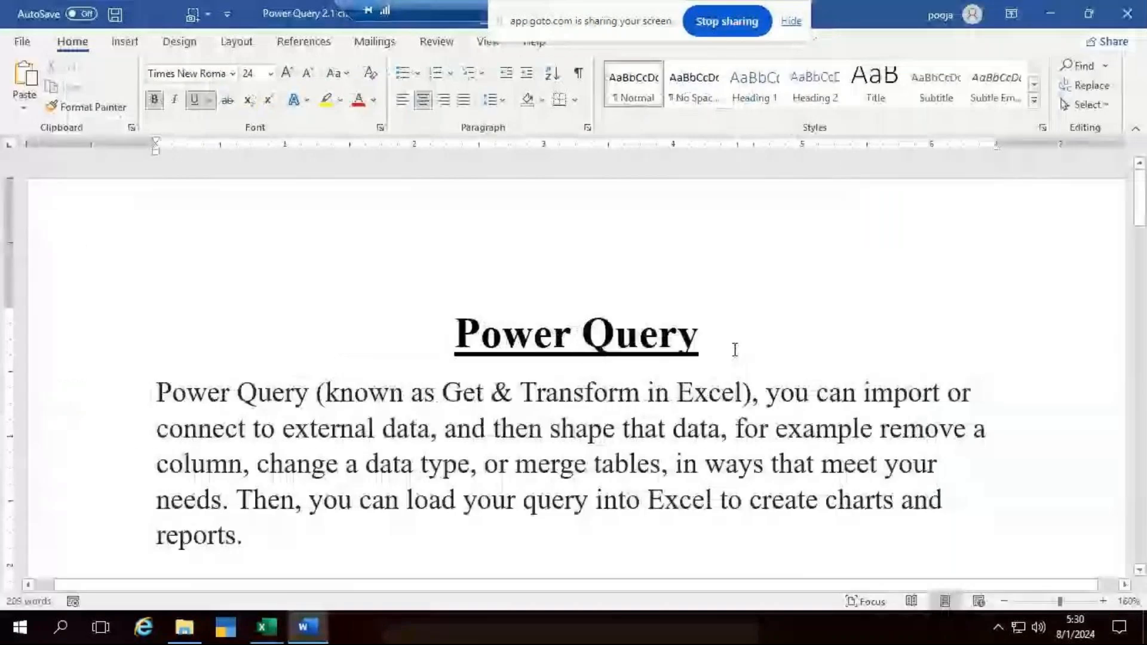
scroll(735, 350, "down", 2)
scroll(734, 350, "down", 2)
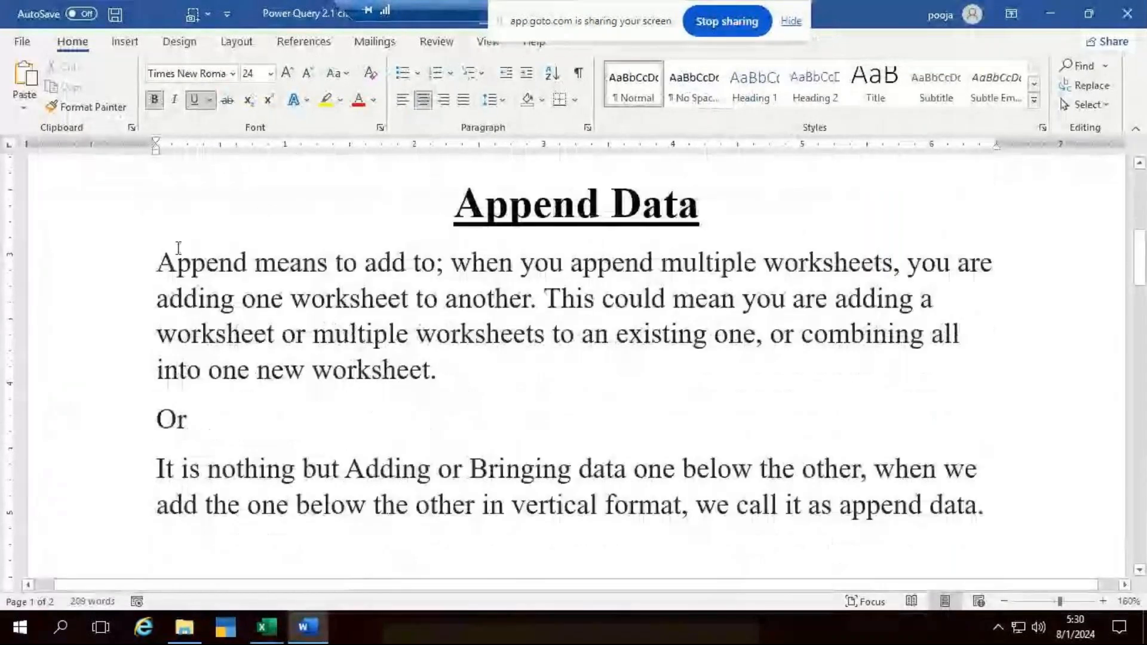
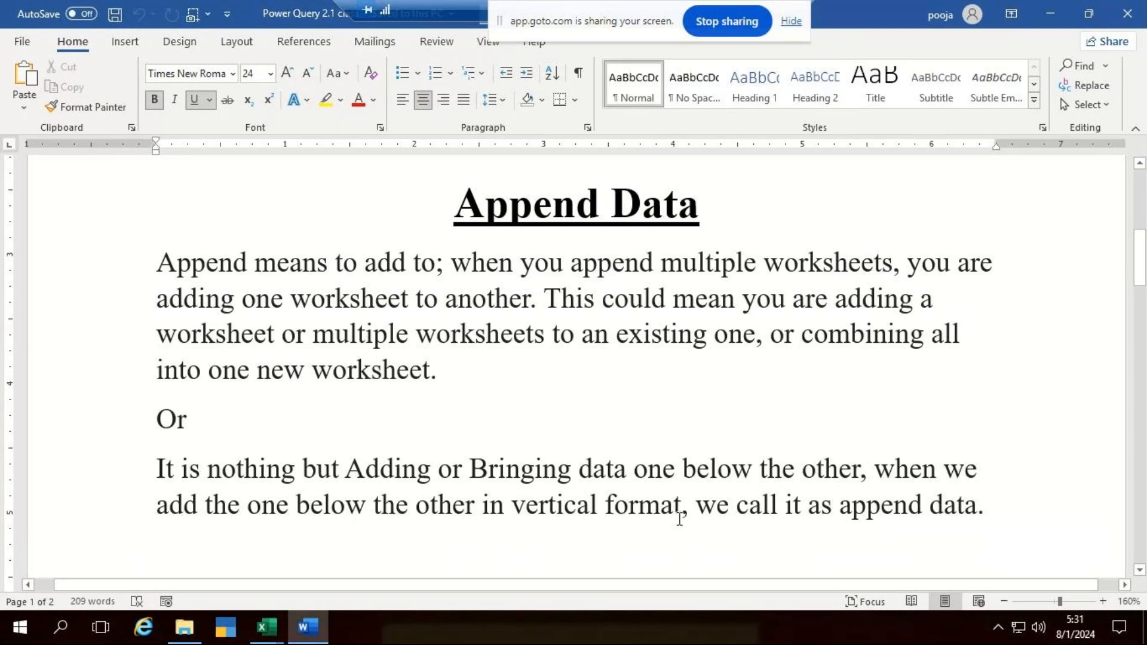
- Close the Get data Excel workbook and switch from the Word notes to the Book1 workbook in Excel
left_click(960, 517)
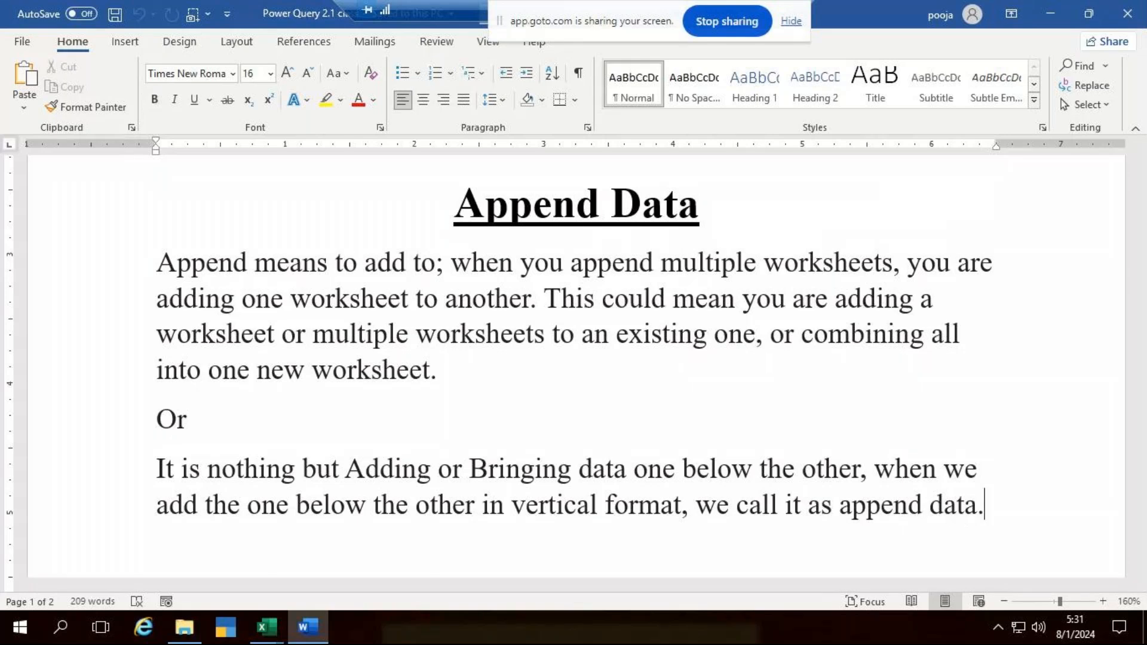
left_click(273, 617)
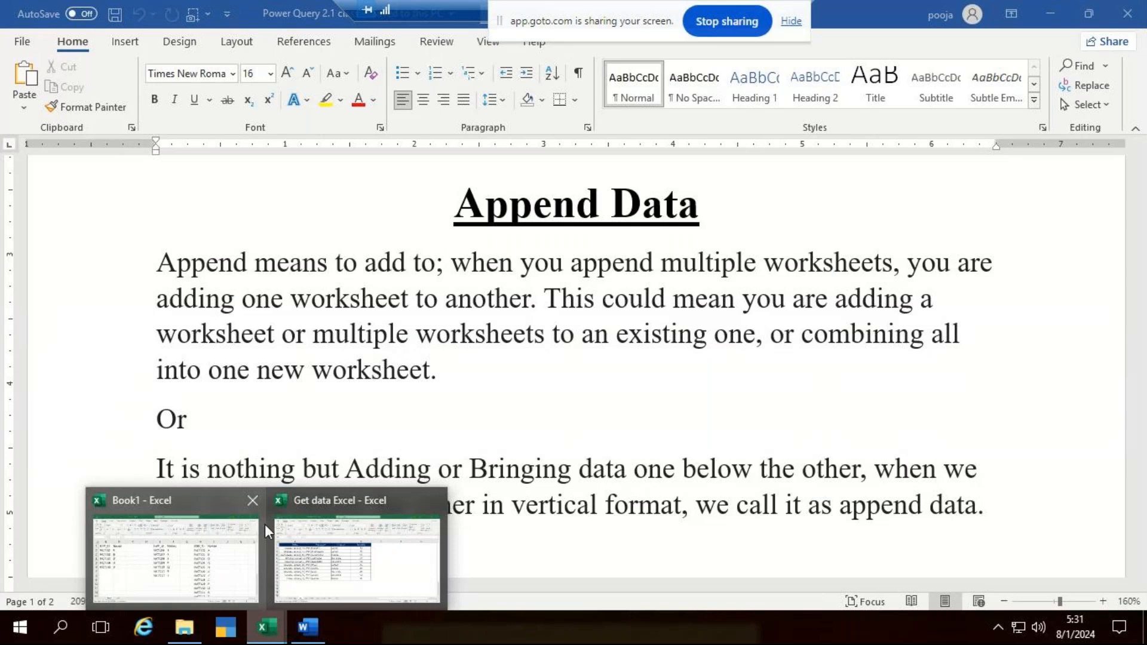
left_click(434, 501)
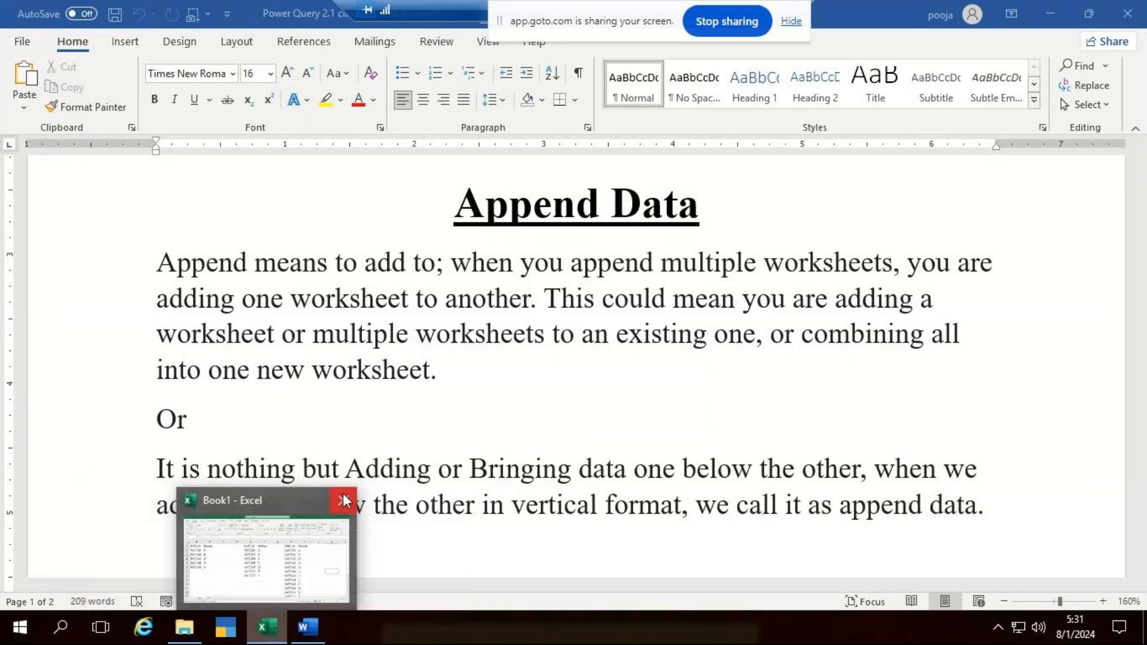
left_click(309, 577)
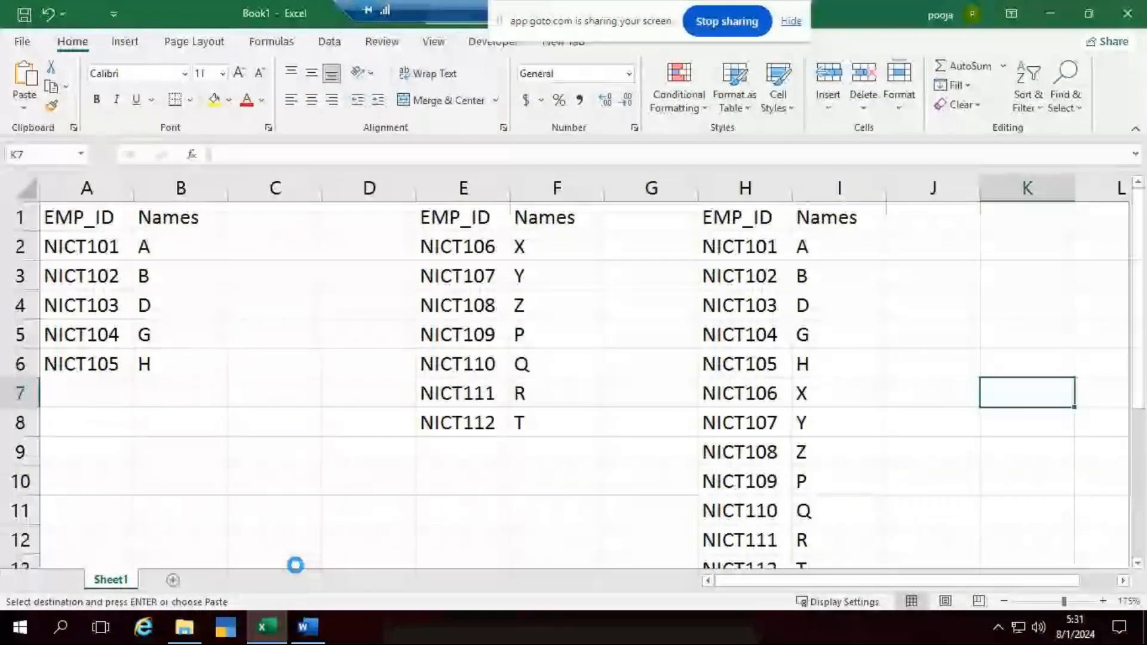
- Create a new blank workbook, close Book1 without saving its changes, and enlarge the empty sheet
key("ctrl+n")
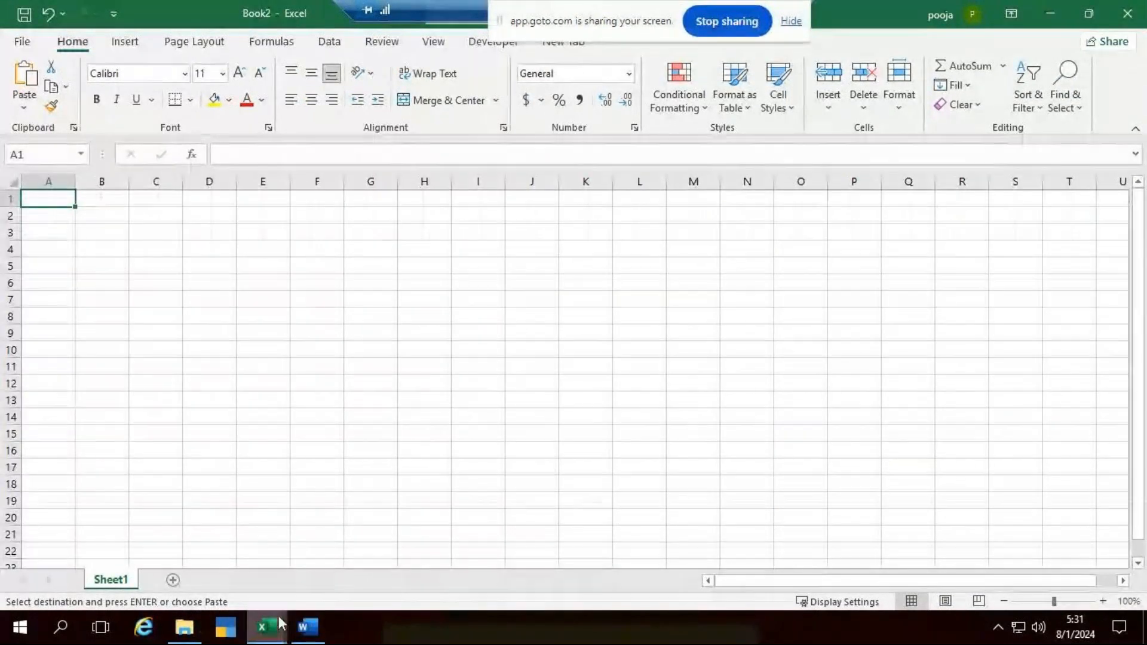
mouse_move(268, 626)
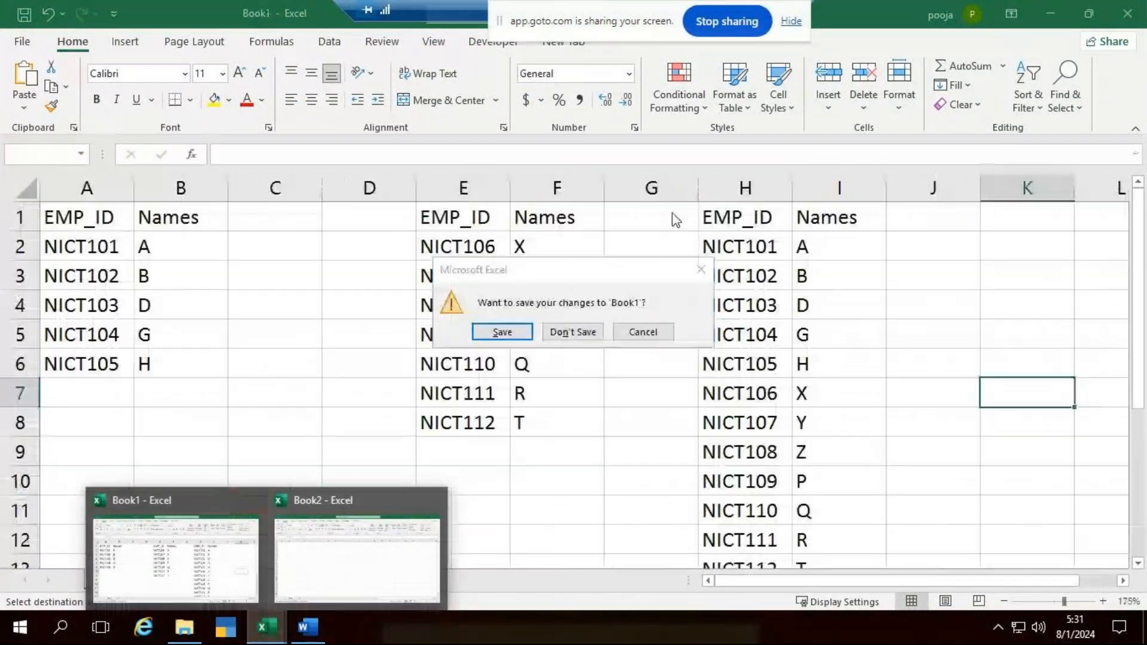
left_click(592, 331)
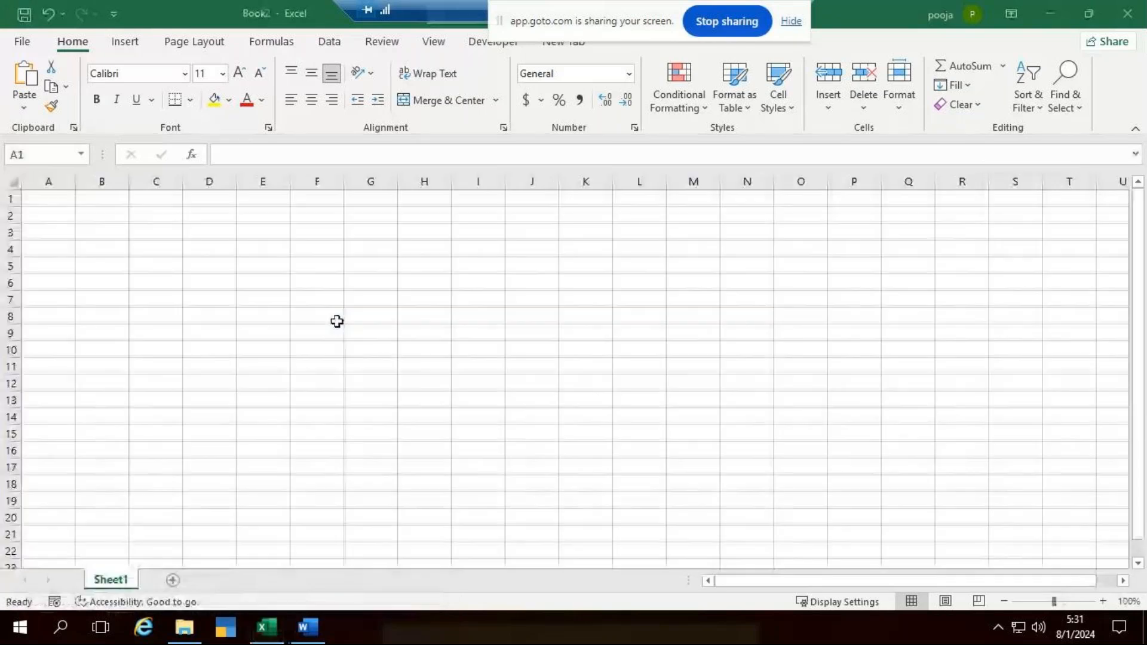
scroll(335, 320, "up", 3)
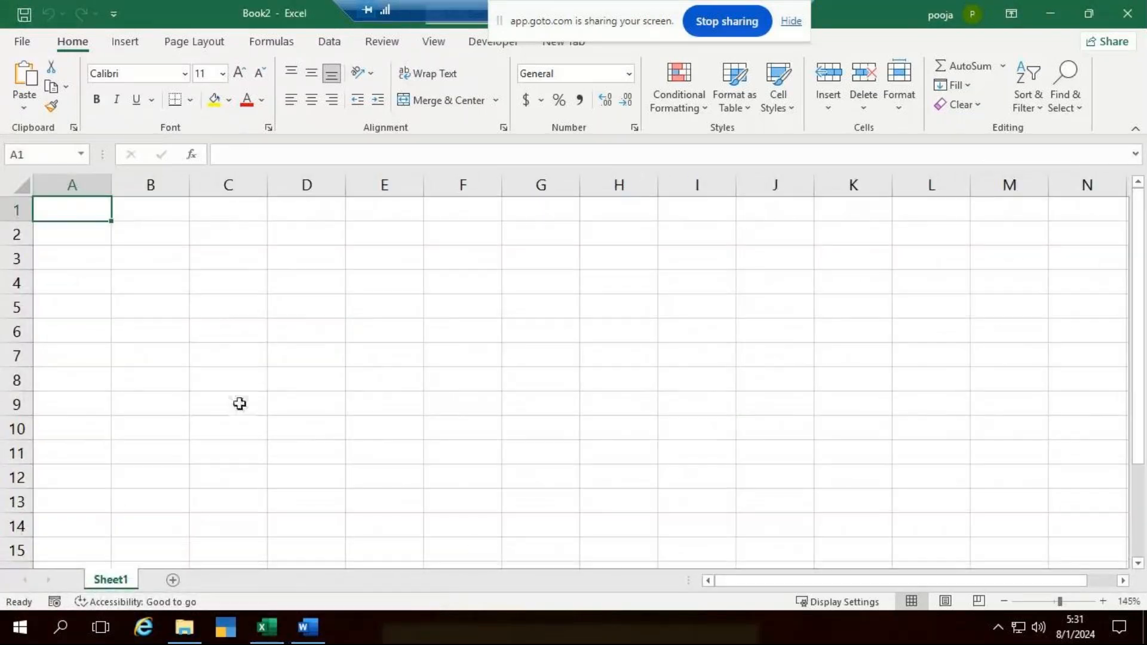
- Reopen the recent Get data Excel workbook to check its Jan sheet, and close it again
mouse_move(272, 632)
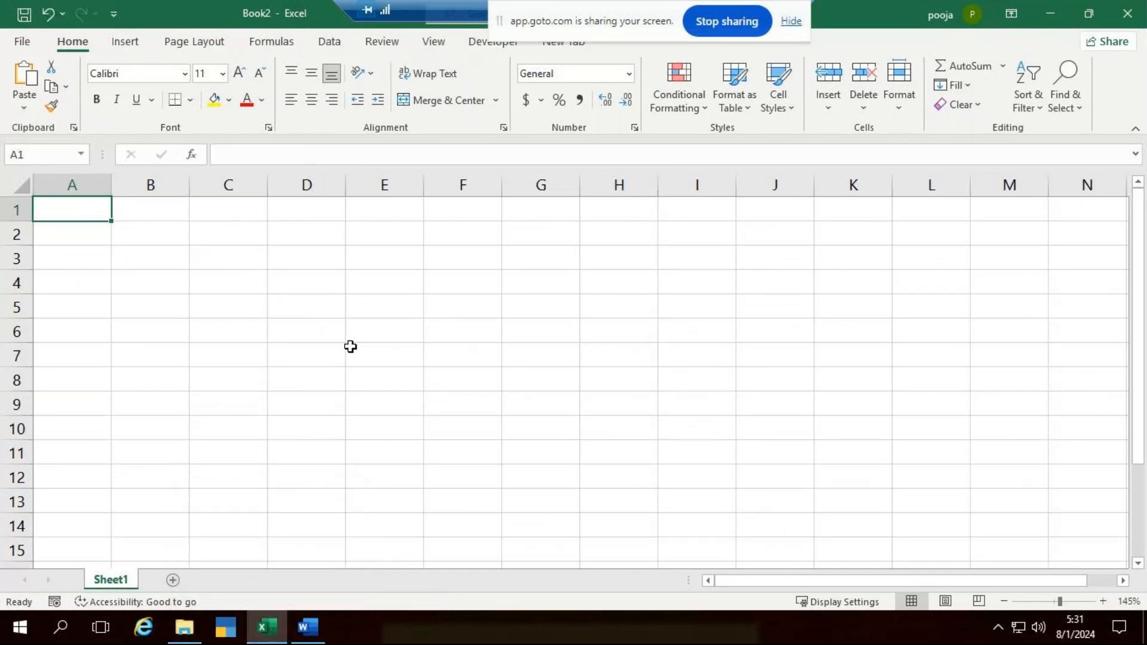
key("ctrl+o")
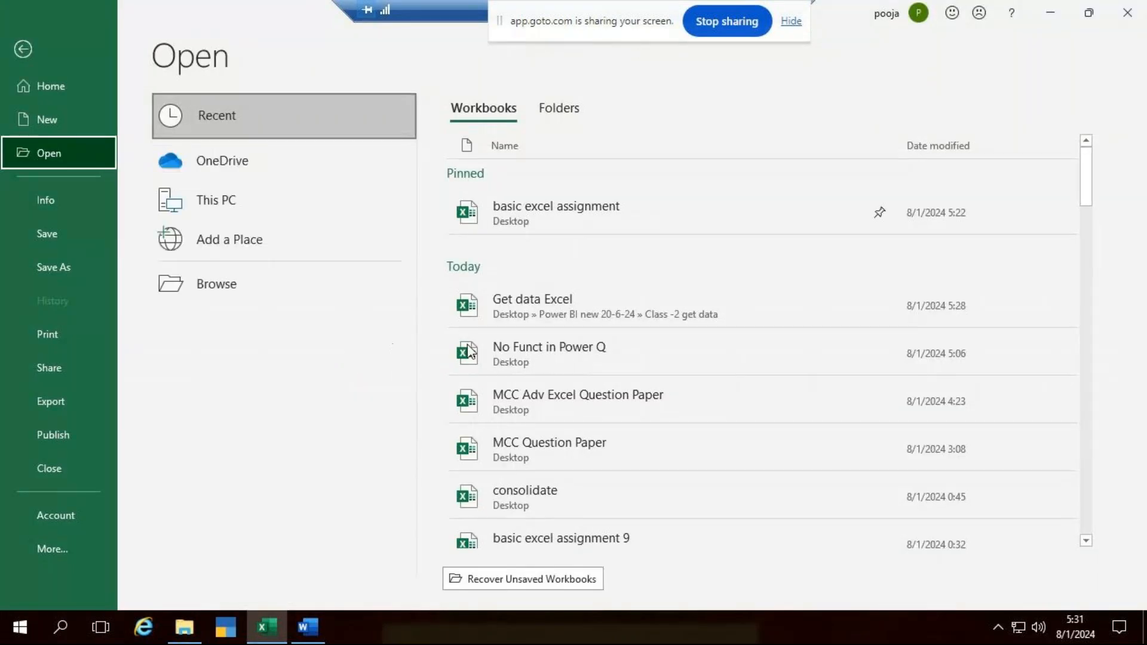
left_click(554, 301)
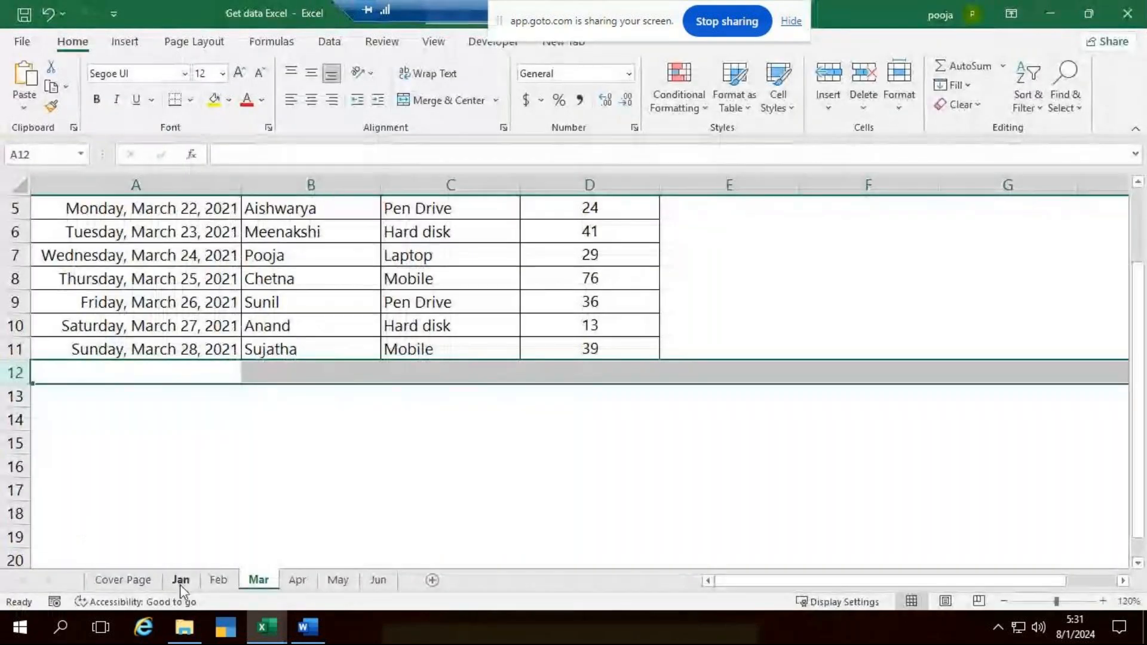
left_click(180, 579)
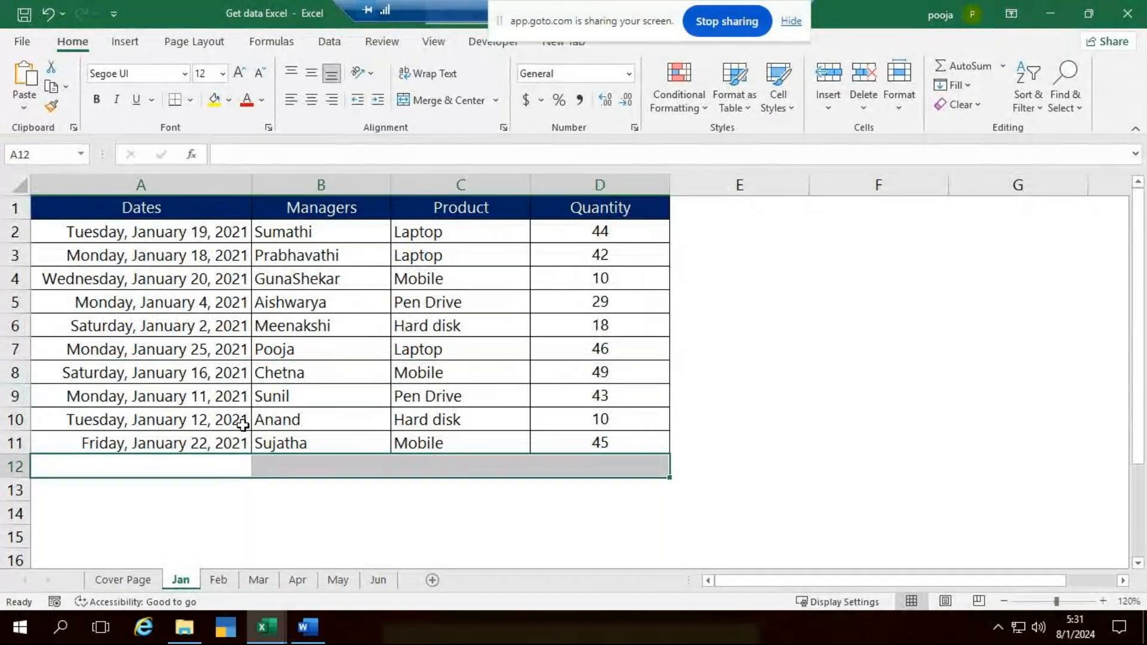
left_click(1142, 7)
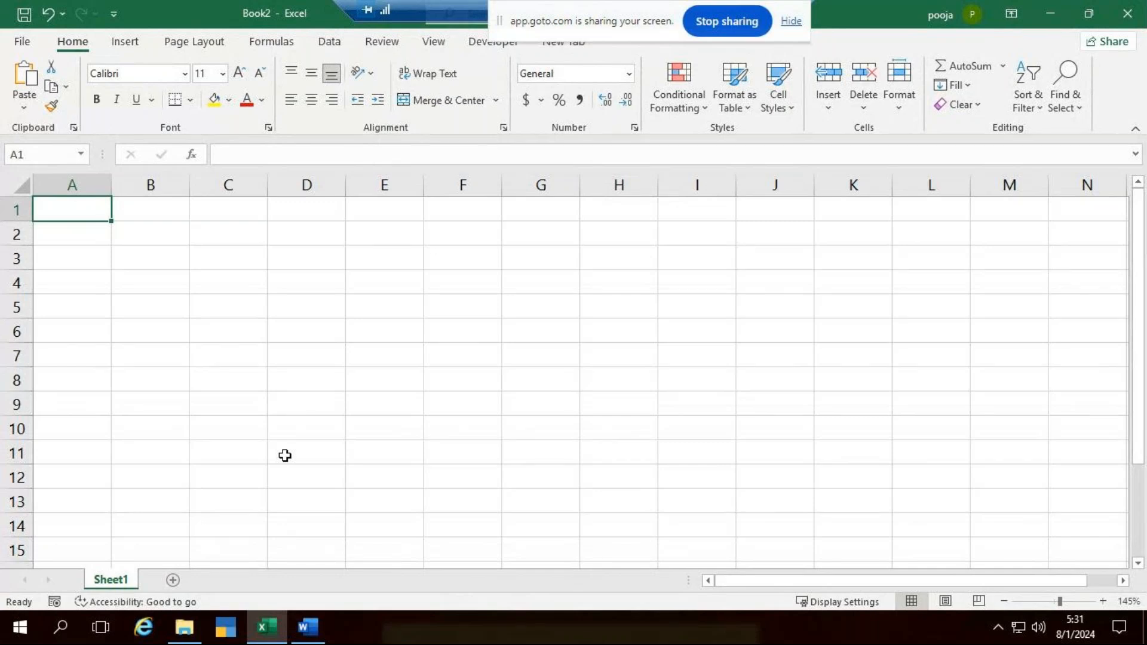
- Start a Get Data import from an Excel workbook and browse to the Desktop
left_click(335, 49)
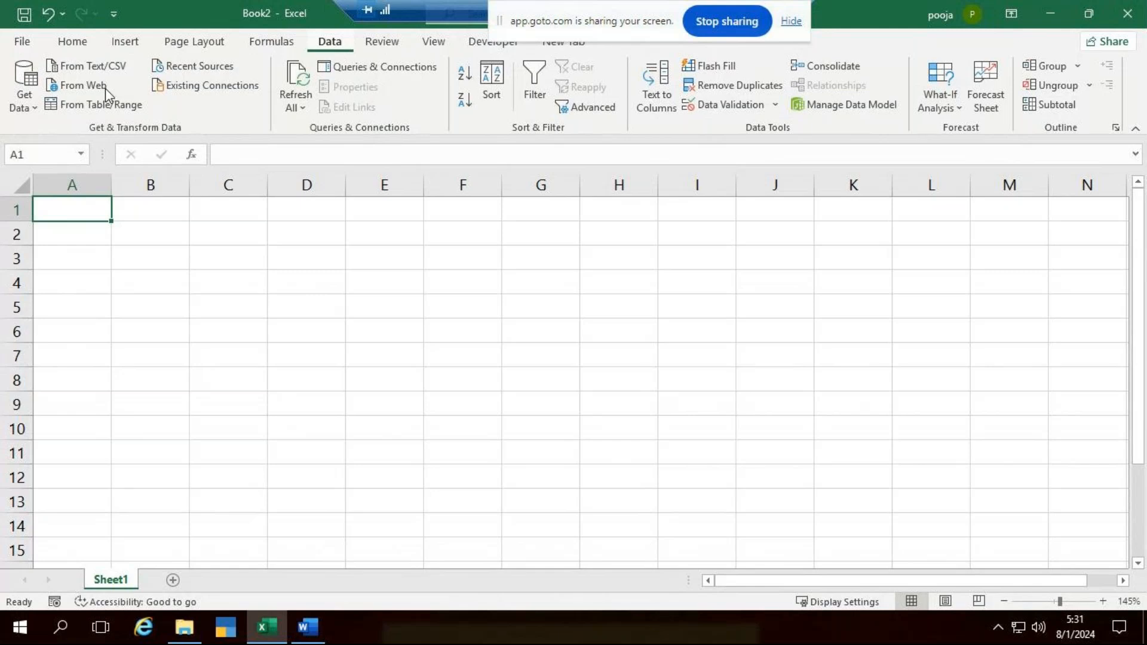
left_click(31, 107)
mouse_move(73, 137)
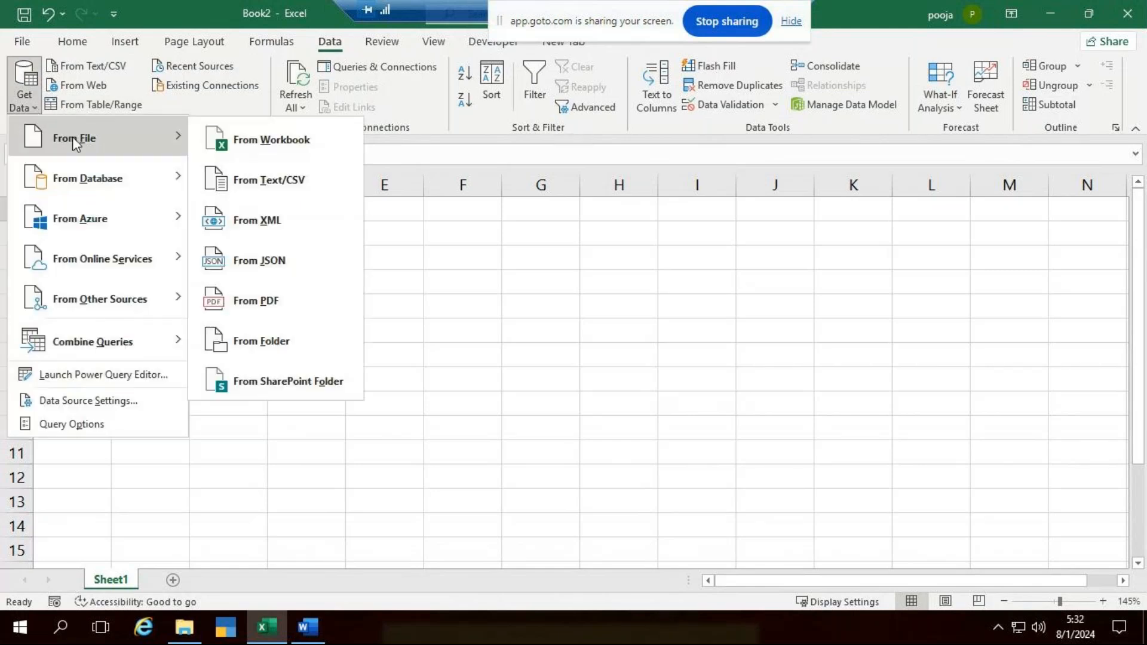
left_click(289, 141)
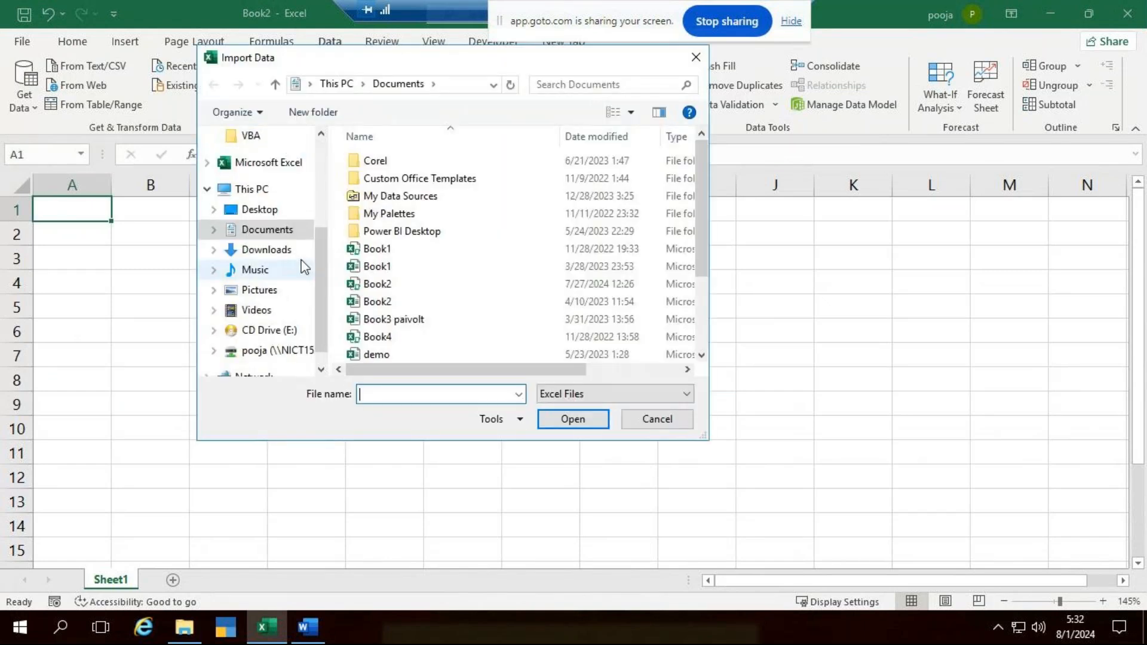
left_click(282, 211)
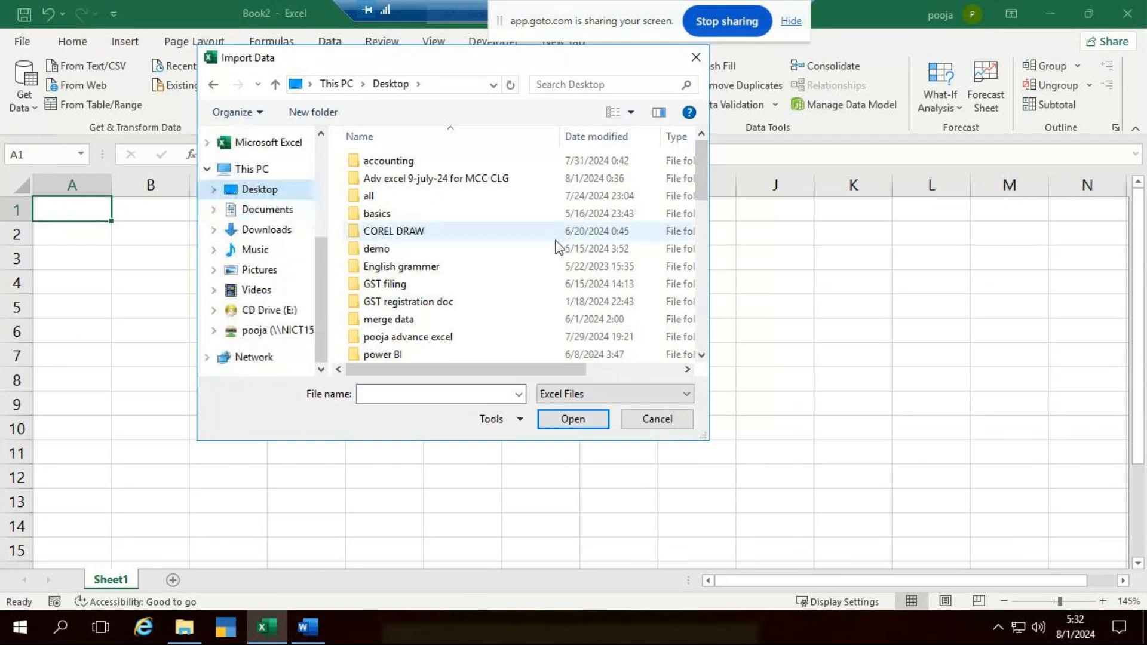
- Import the Get data Excel file from the Class -2 get data folder inside Power BI new 20-6-24
scroll(468, 238, "down", 5)
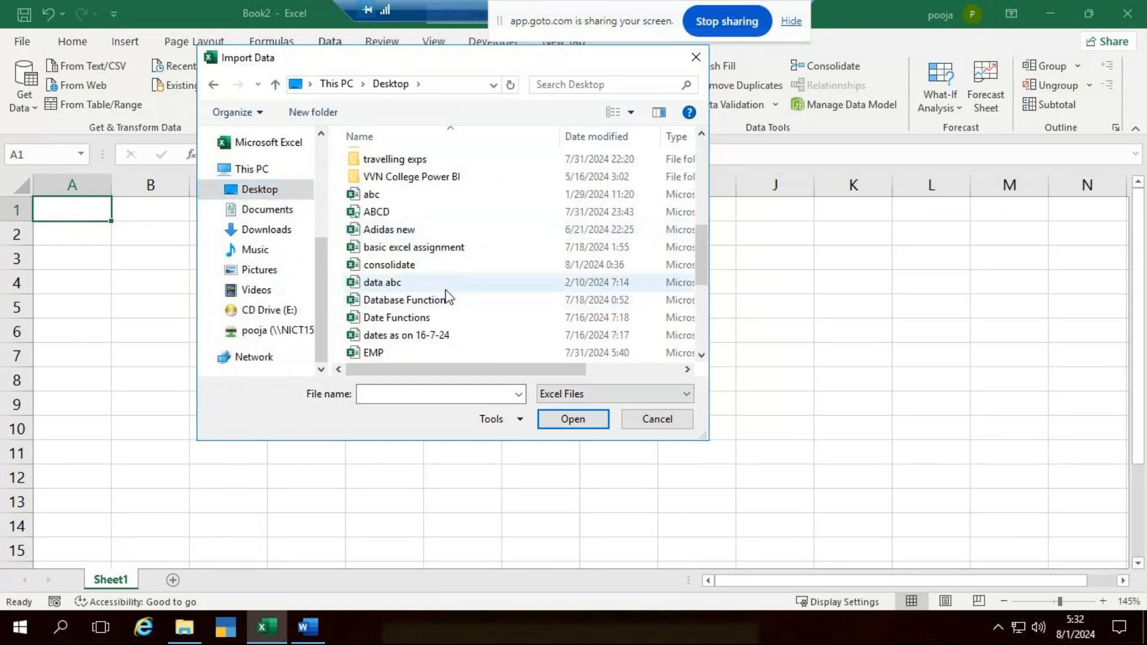
scroll(434, 281, "down", 3)
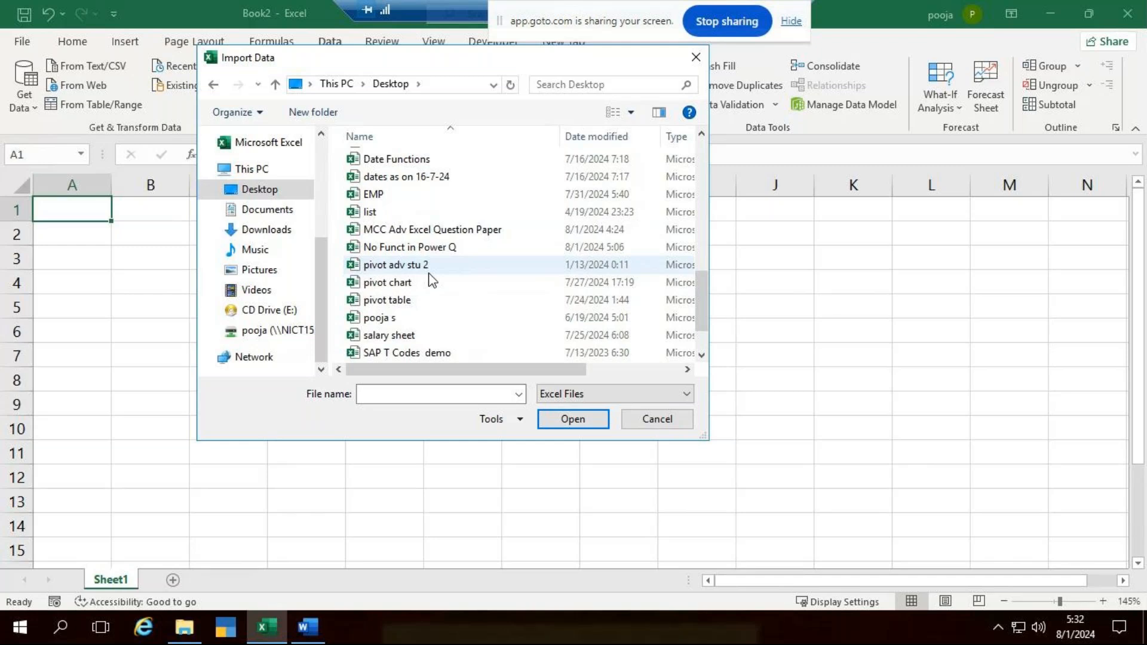
scroll(433, 281, "down", 1)
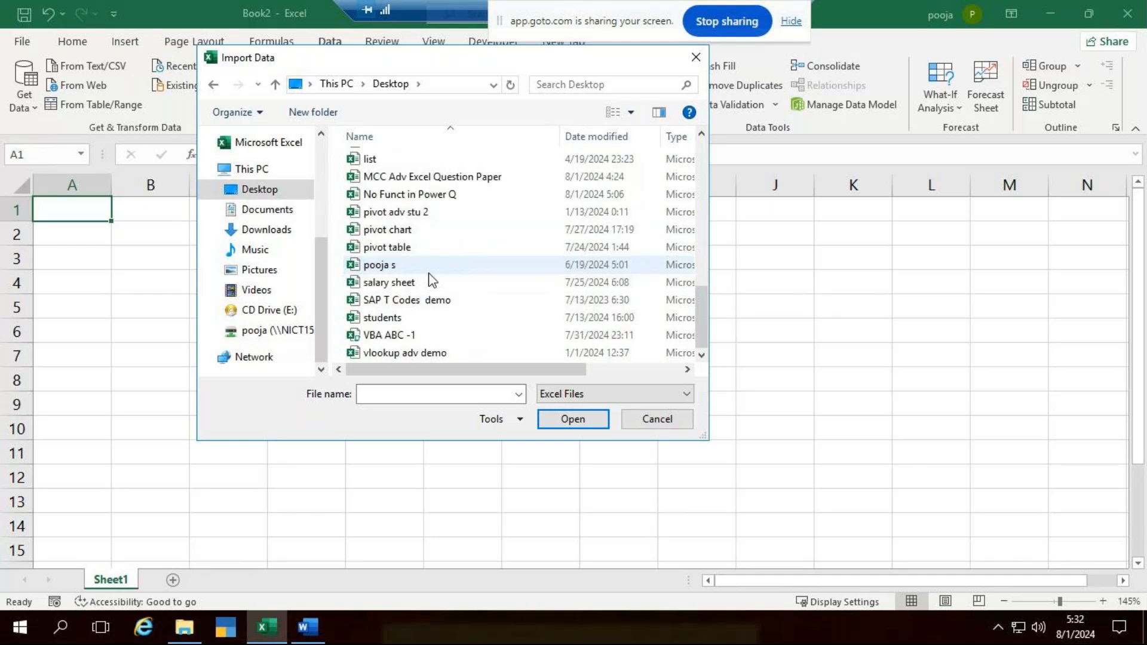
scroll(430, 284, "up", 8)
scroll(428, 294, "down", 2)
scroll(430, 287, "down", 1)
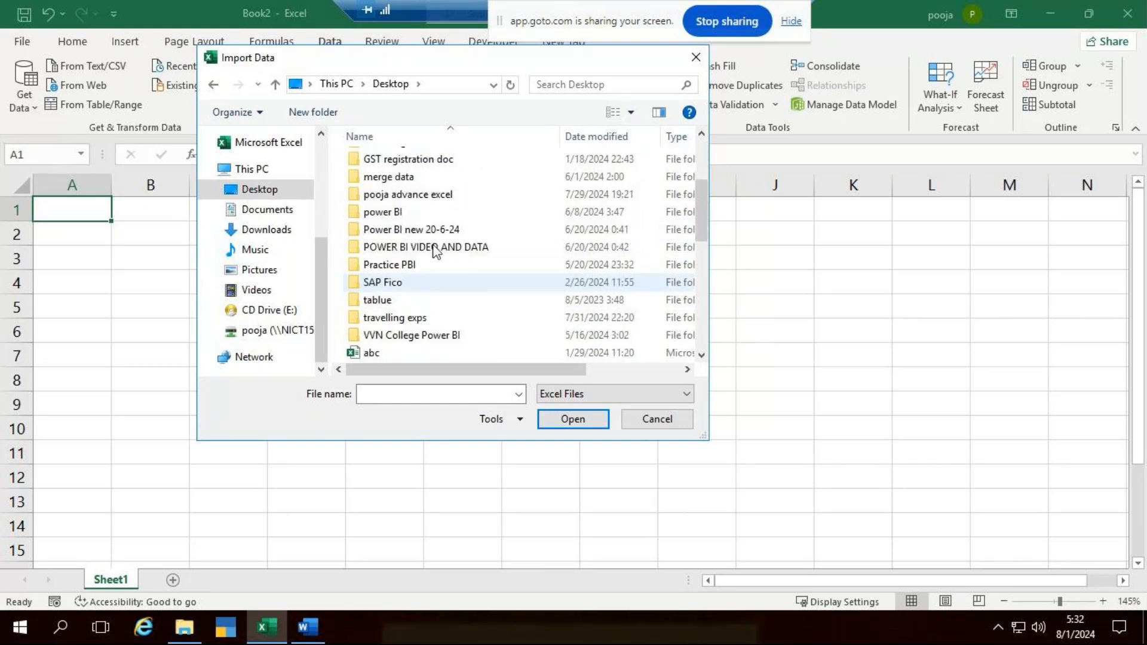
double_click(436, 229)
left_click(436, 179)
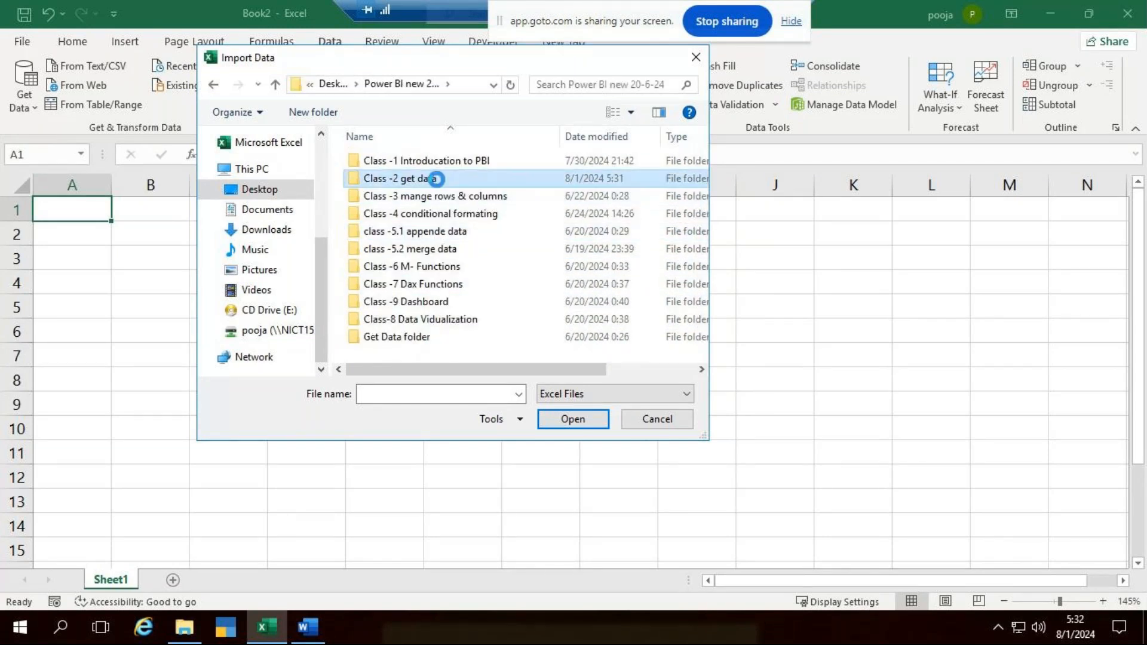
double_click(436, 179)
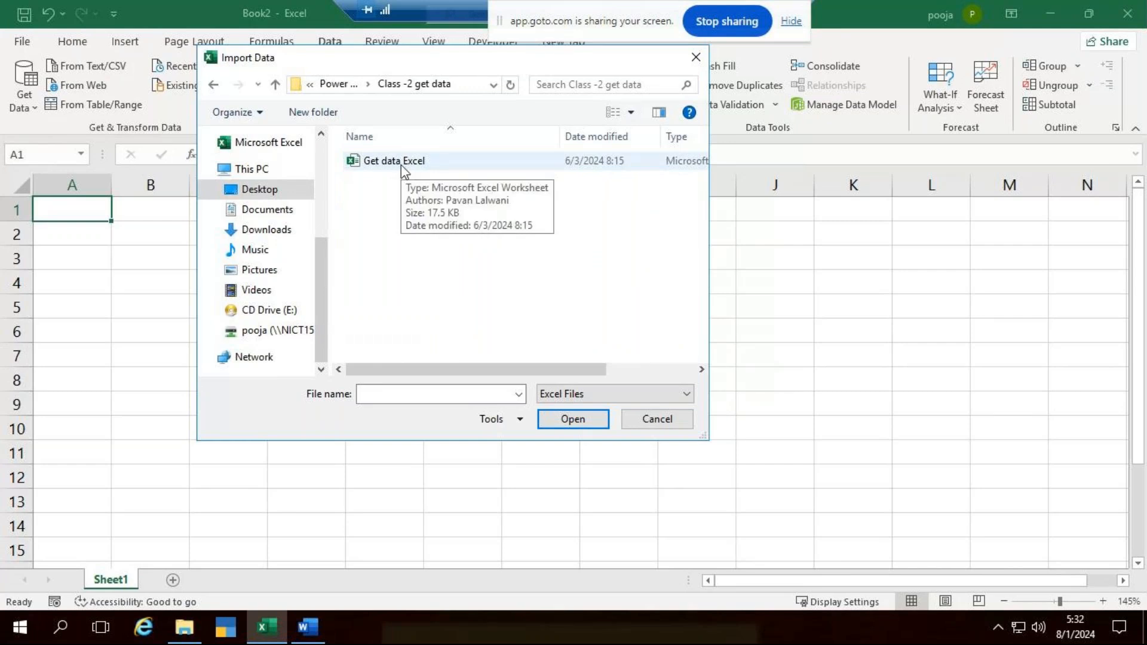
left_click(400, 166)
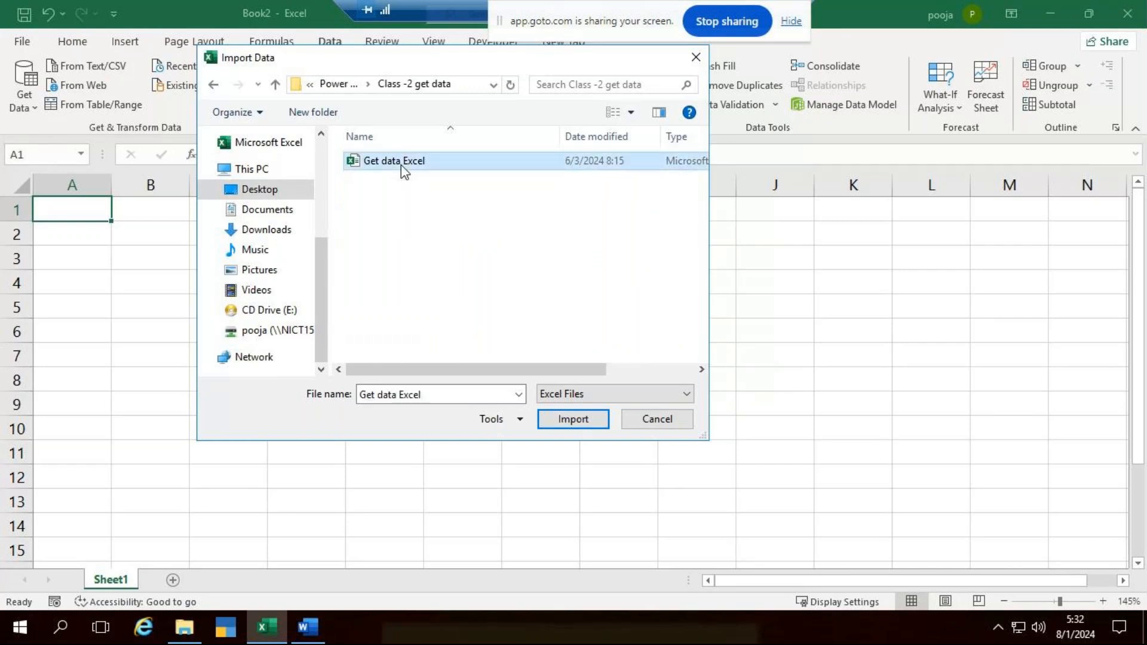
left_click(573, 419)
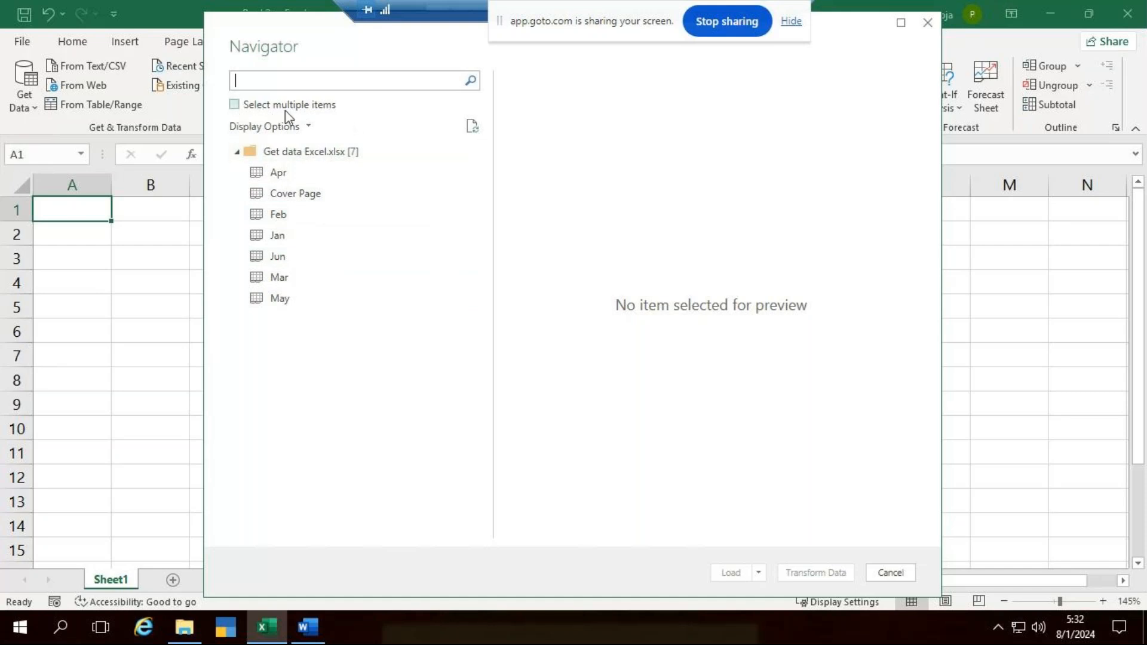
- Select the Jan, Feb, Mar, Apr, May and Jun sheets together, leaving out Cover Page, and open them in Power Query Editor with Transform Data
left_click(235, 106)
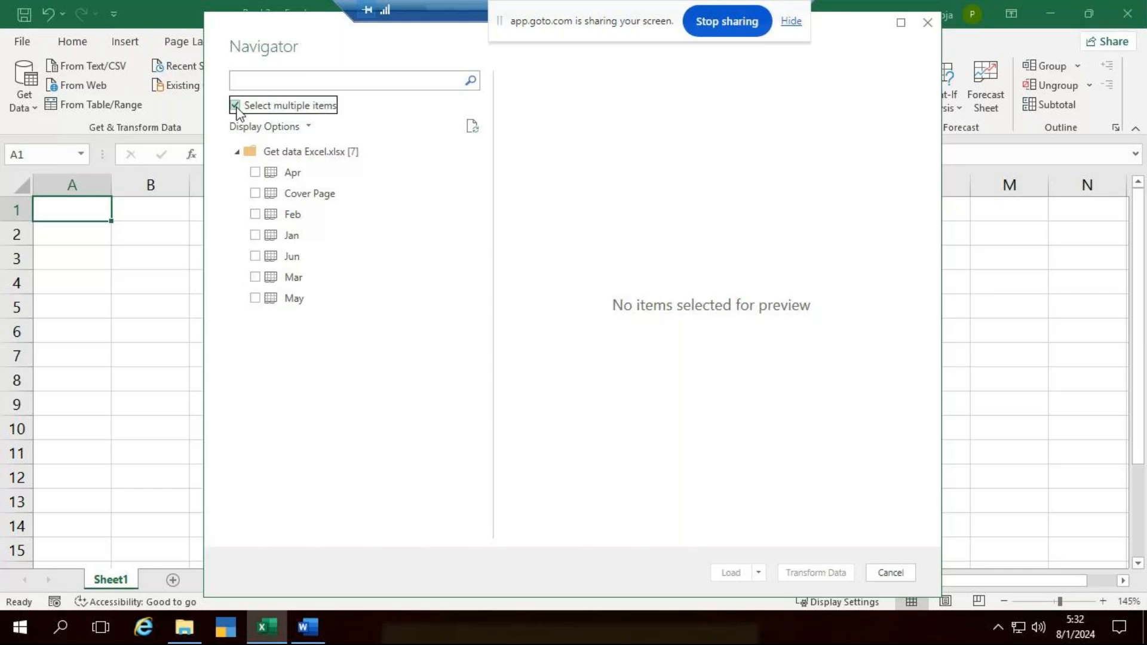
left_click(255, 236)
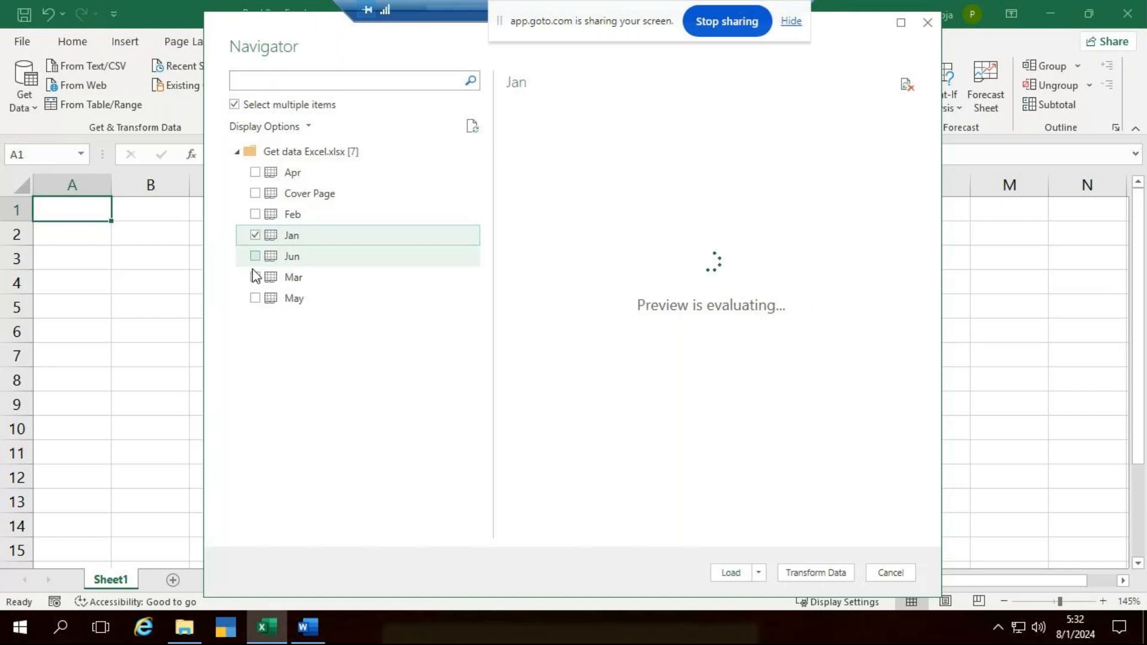
left_click(256, 215)
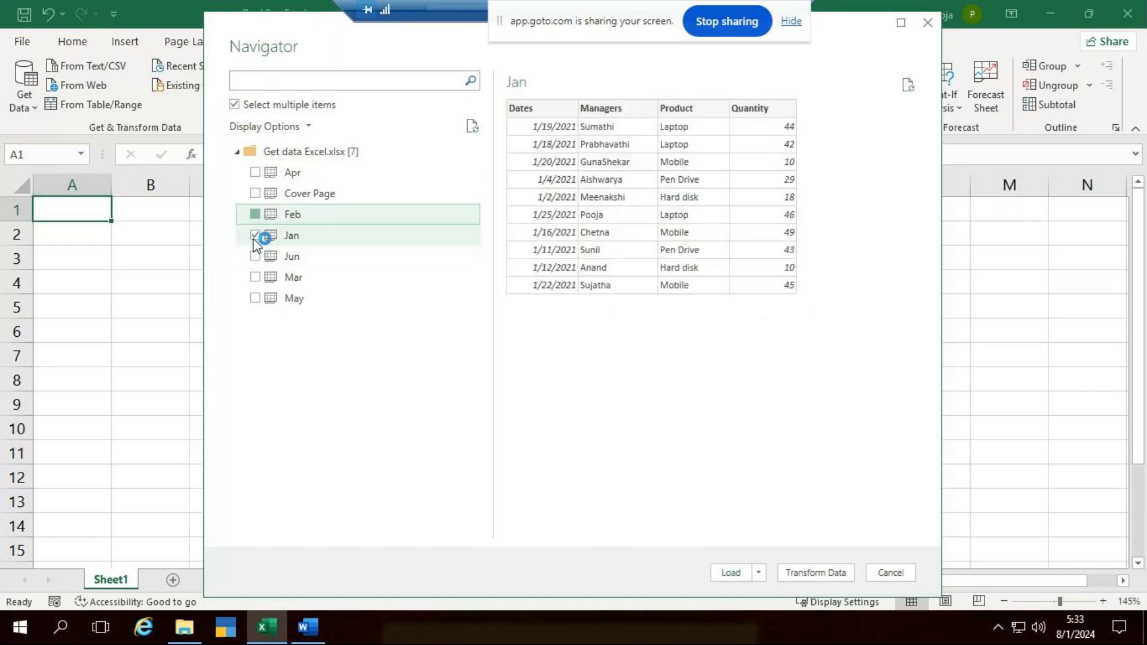
left_click(257, 278)
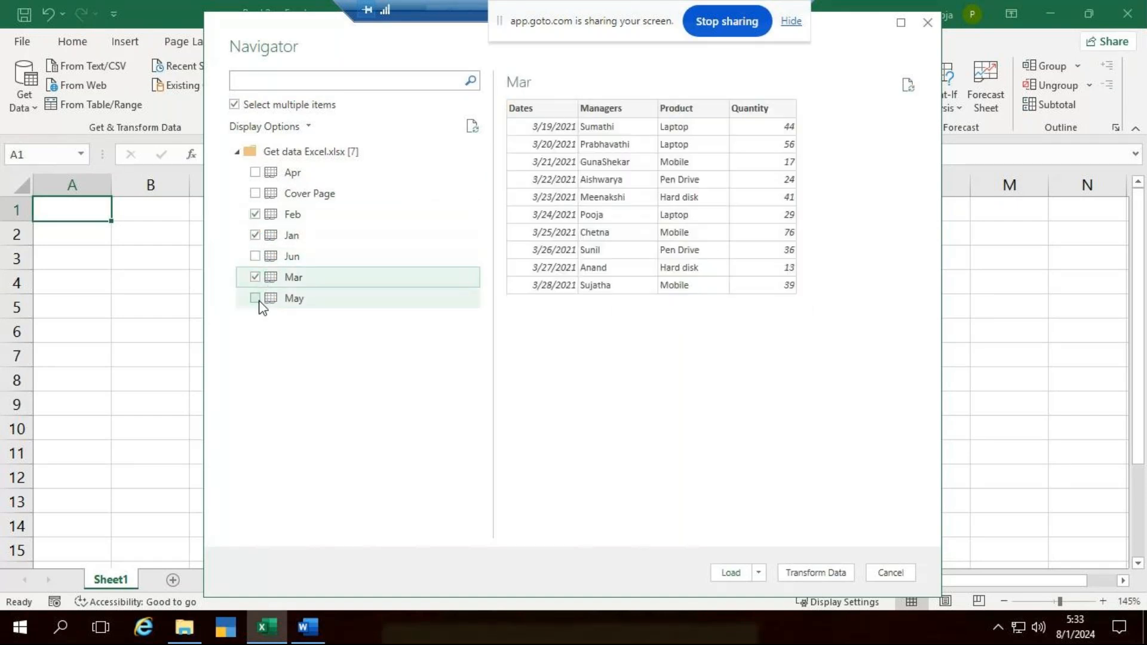
left_click(254, 173)
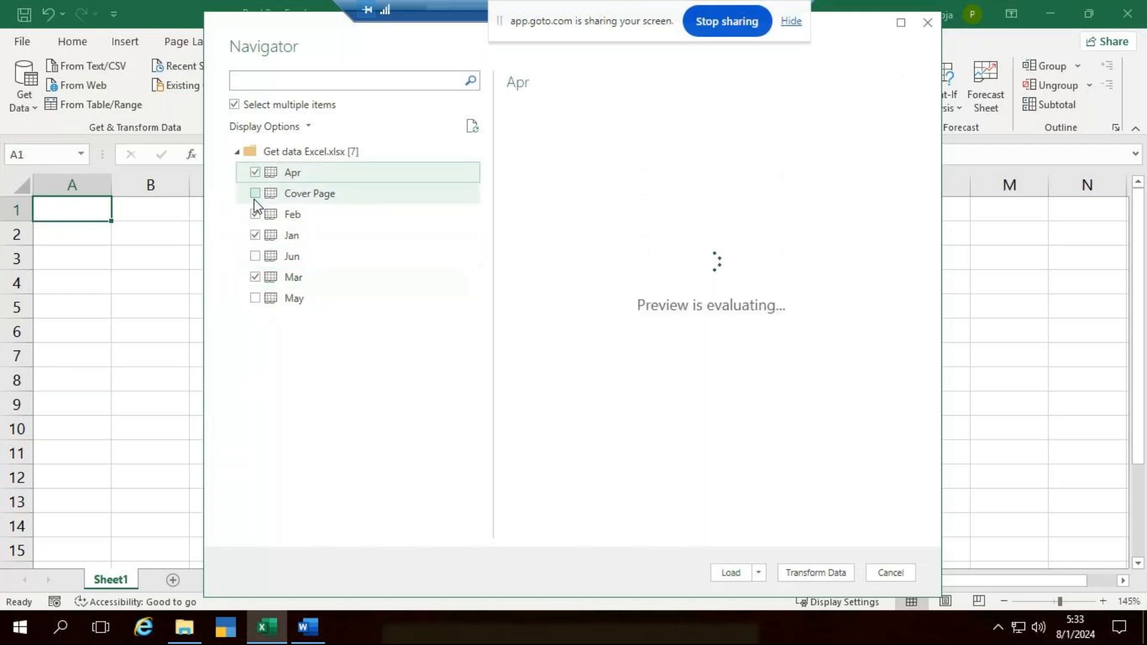
left_click(255, 298)
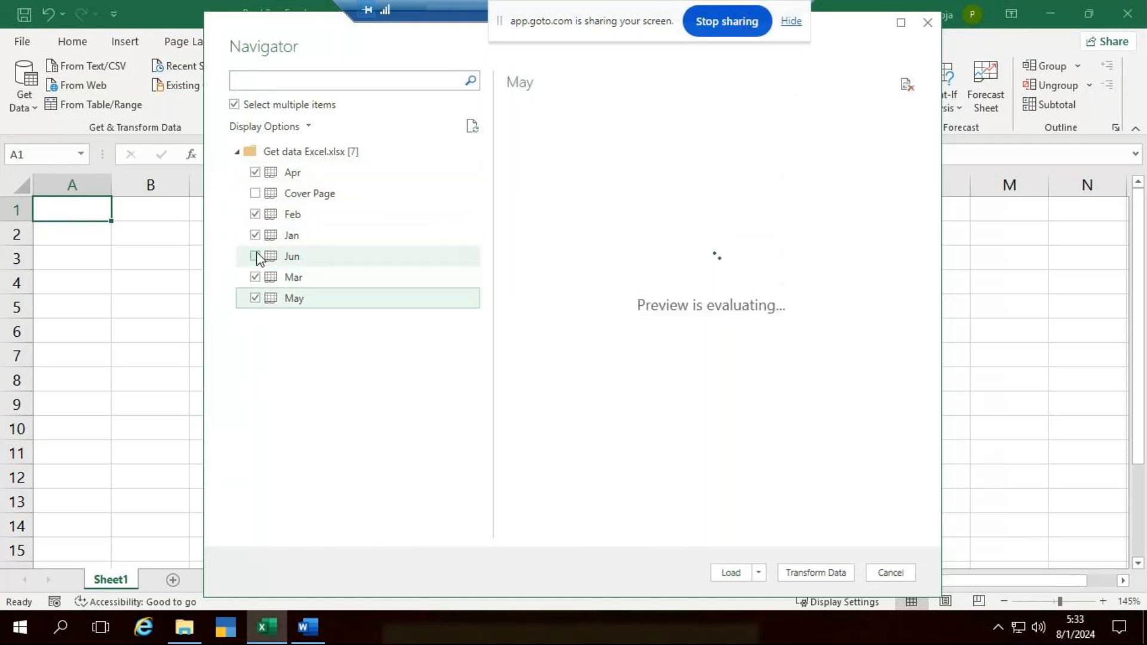
left_click(255, 257)
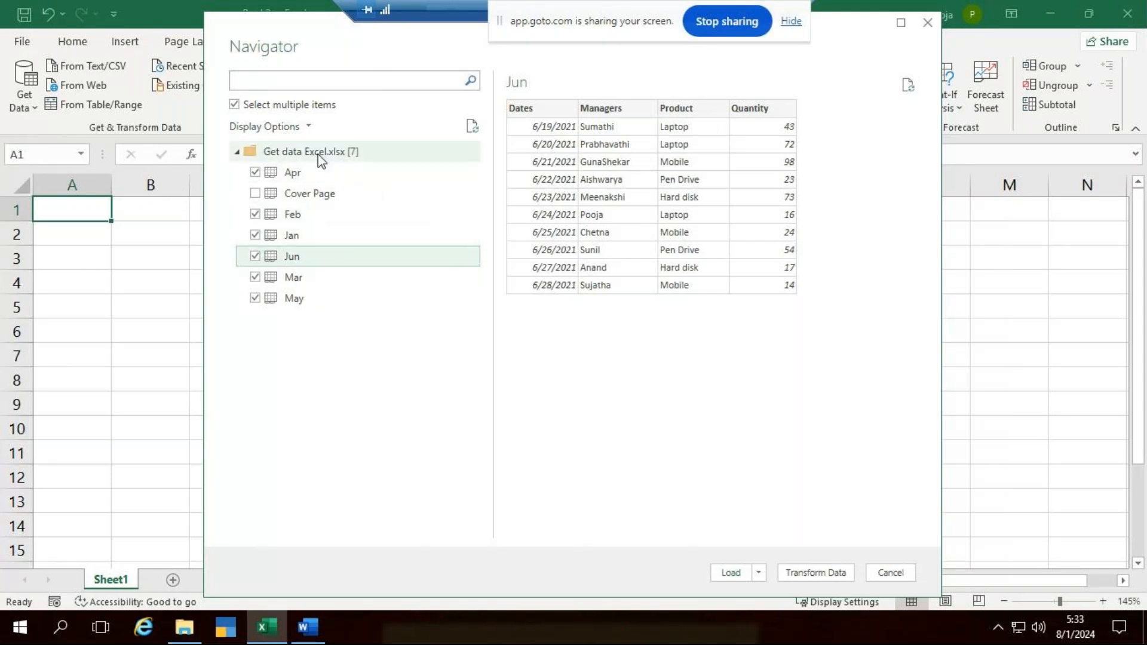
left_click(835, 575)
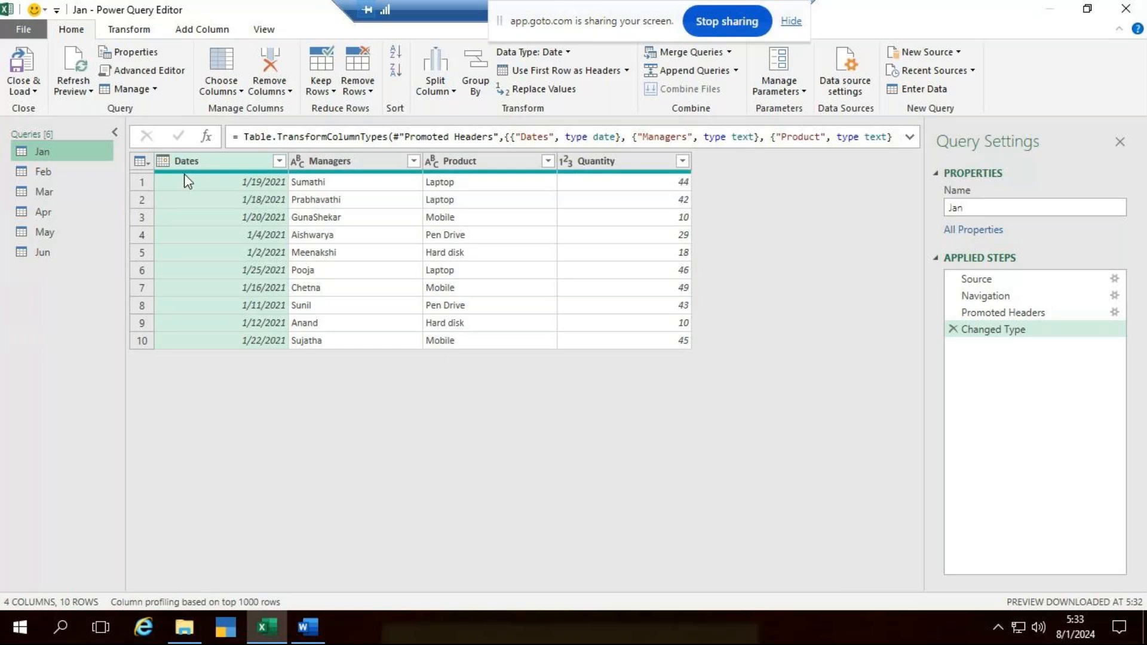
- Look through the Feb, Mar, Apr and May queries, and return to the Jan query
left_click(48, 166)
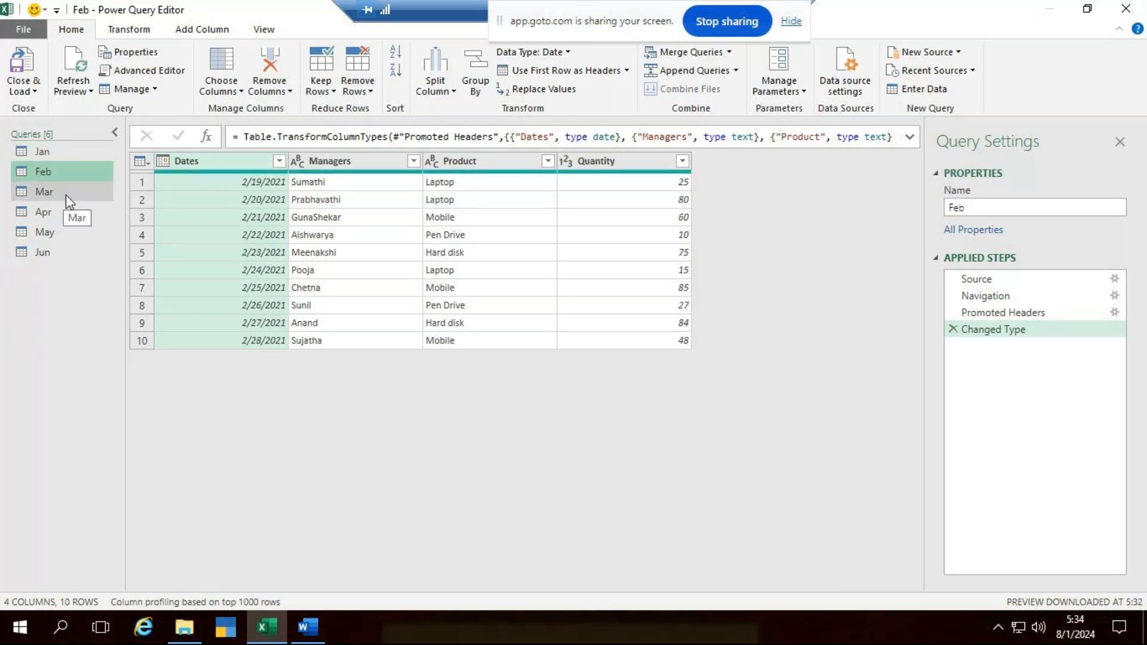
left_click(57, 202)
left_click(60, 215)
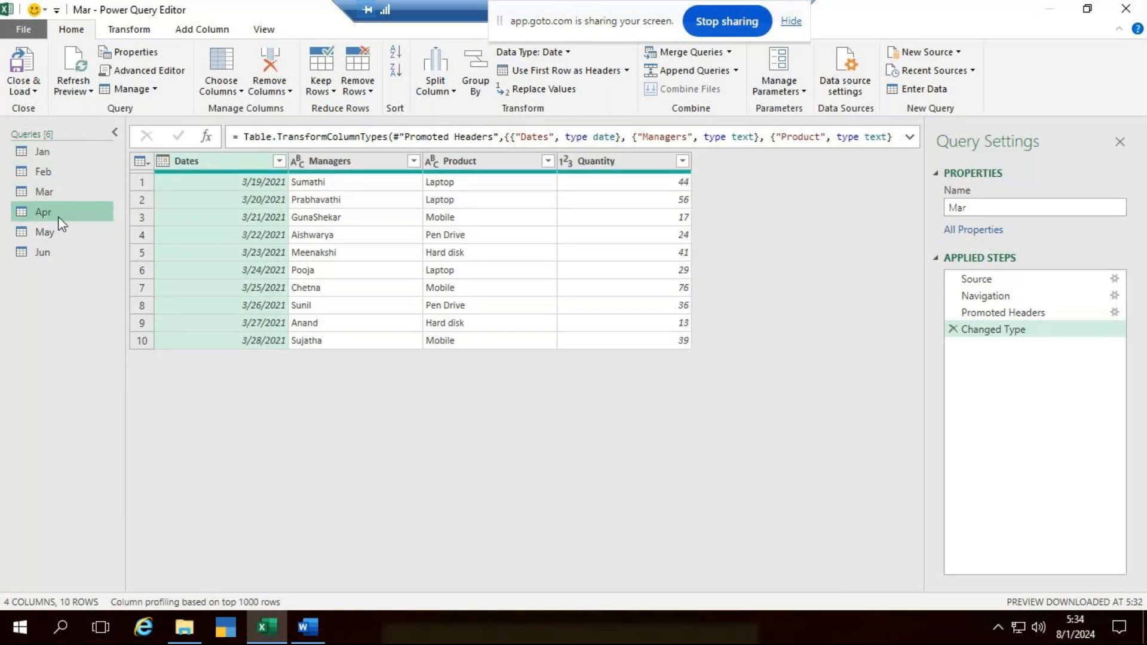
left_click(59, 233)
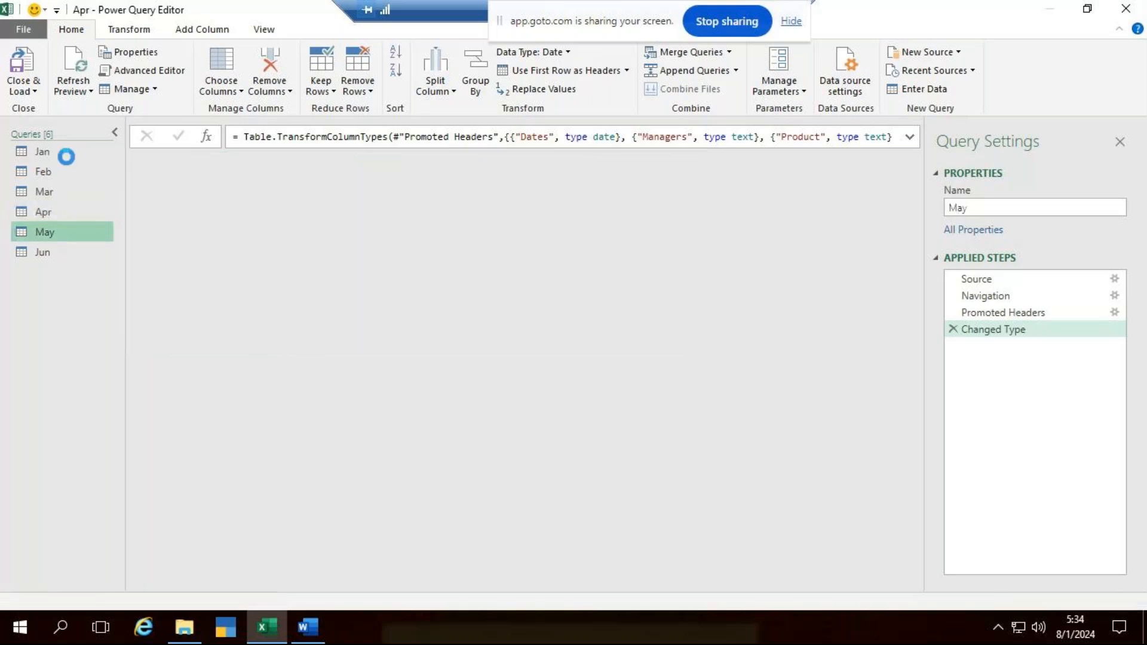
left_click(66, 154)
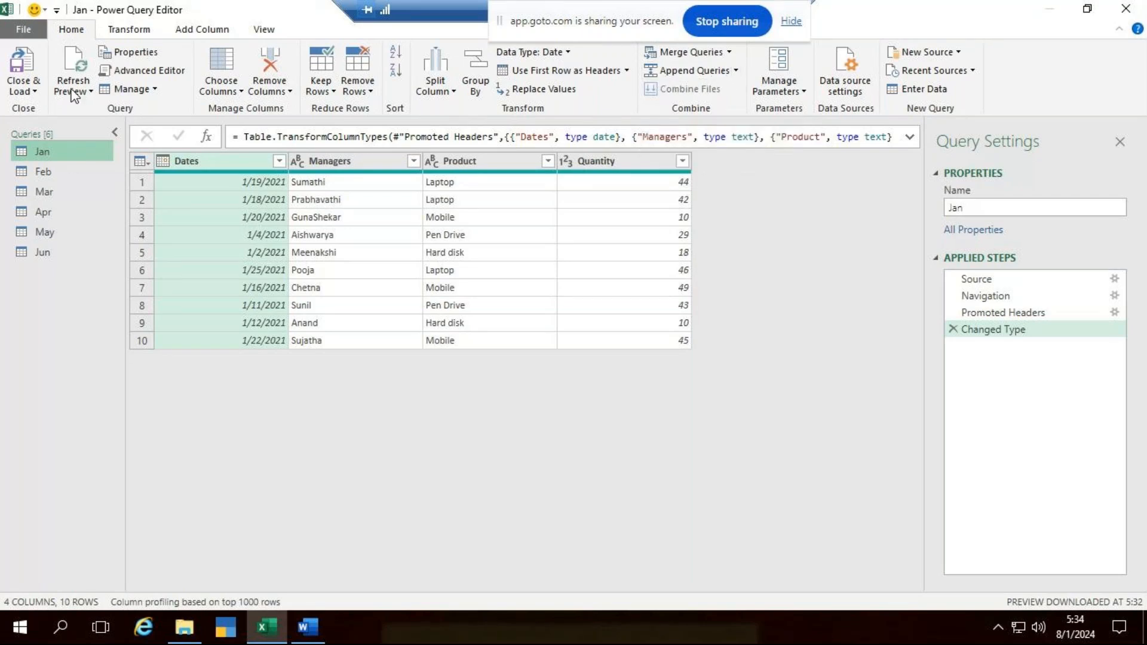
- Start an Append Queries as New operation from the Jan query and set it to combine three or more tables
left_click(738, 70)
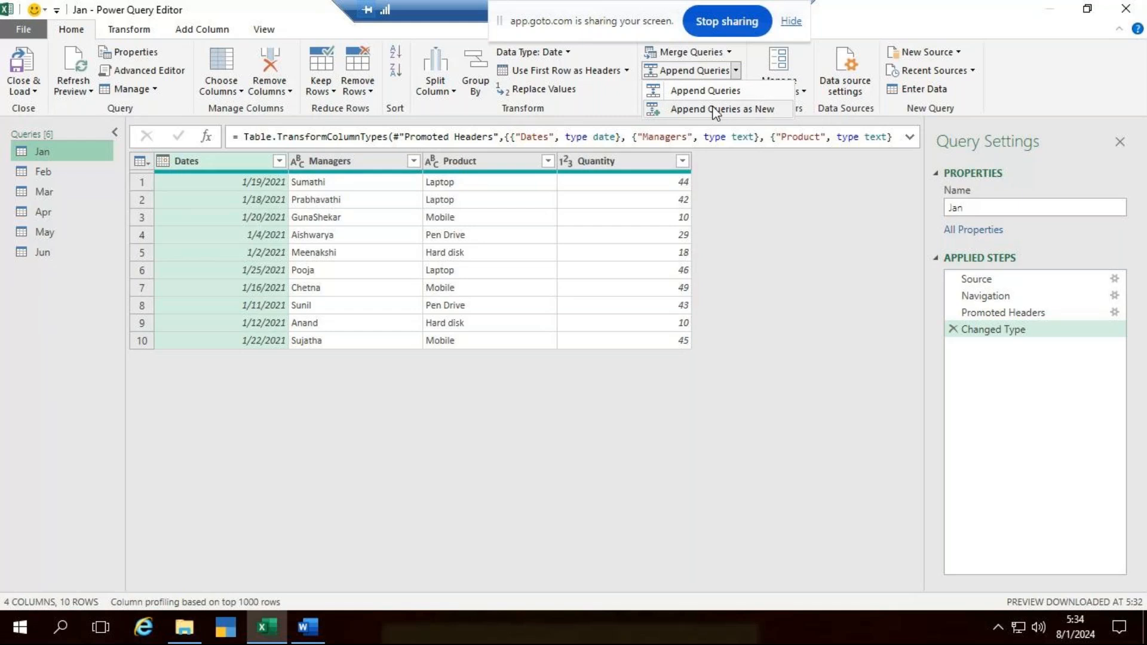
left_click(748, 110)
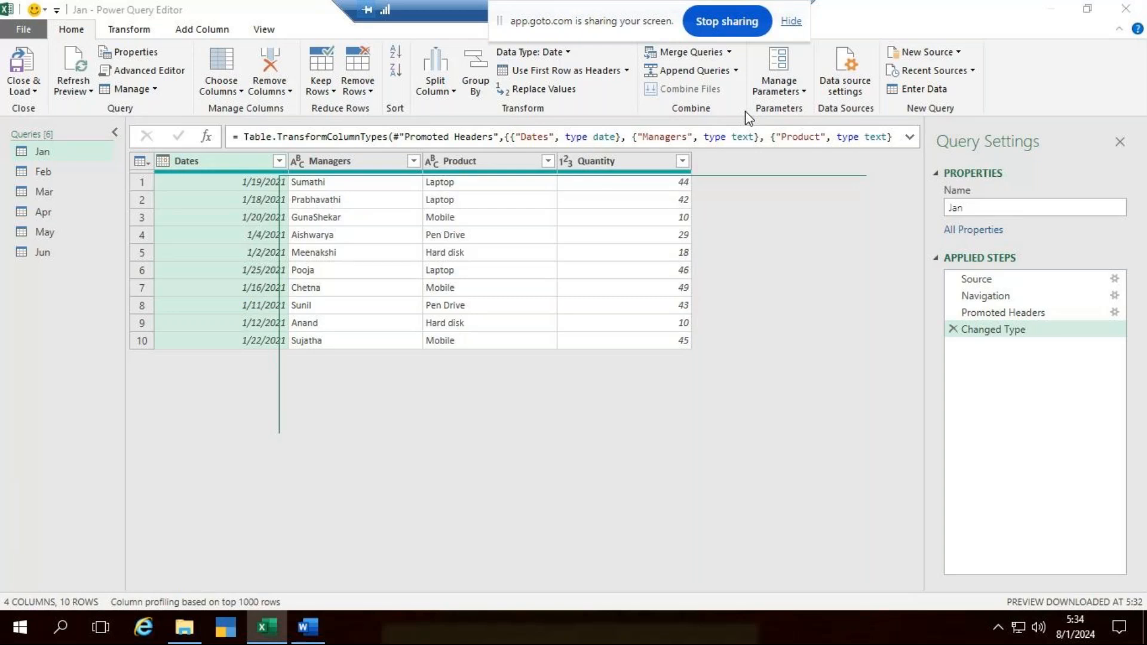
left_click(738, 75)
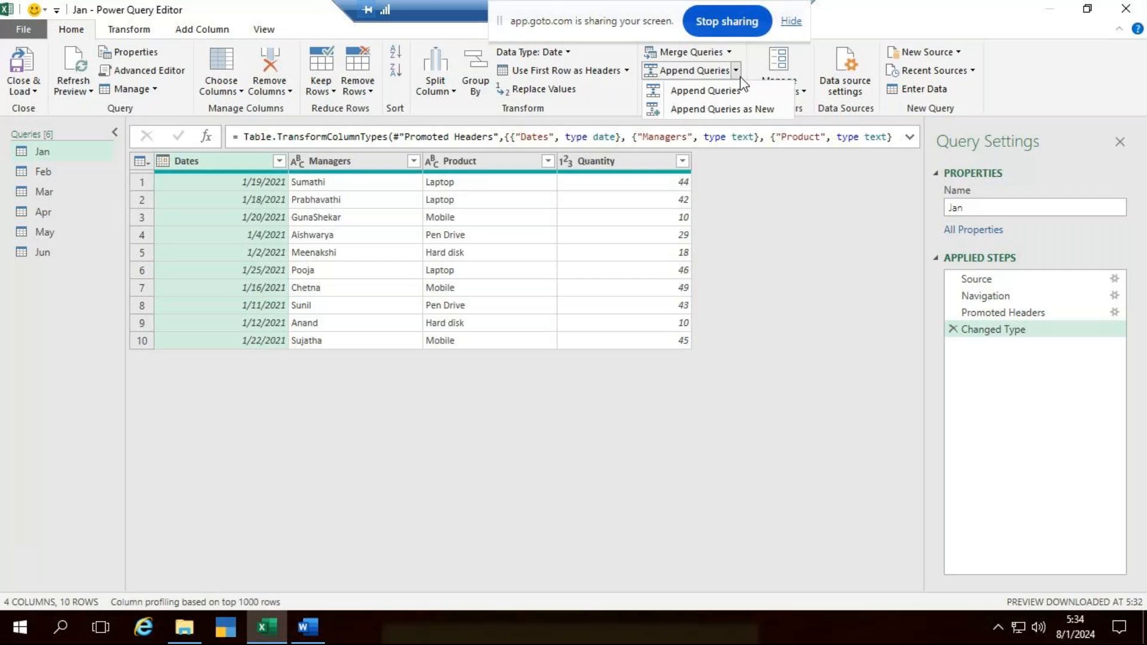
left_click(735, 104)
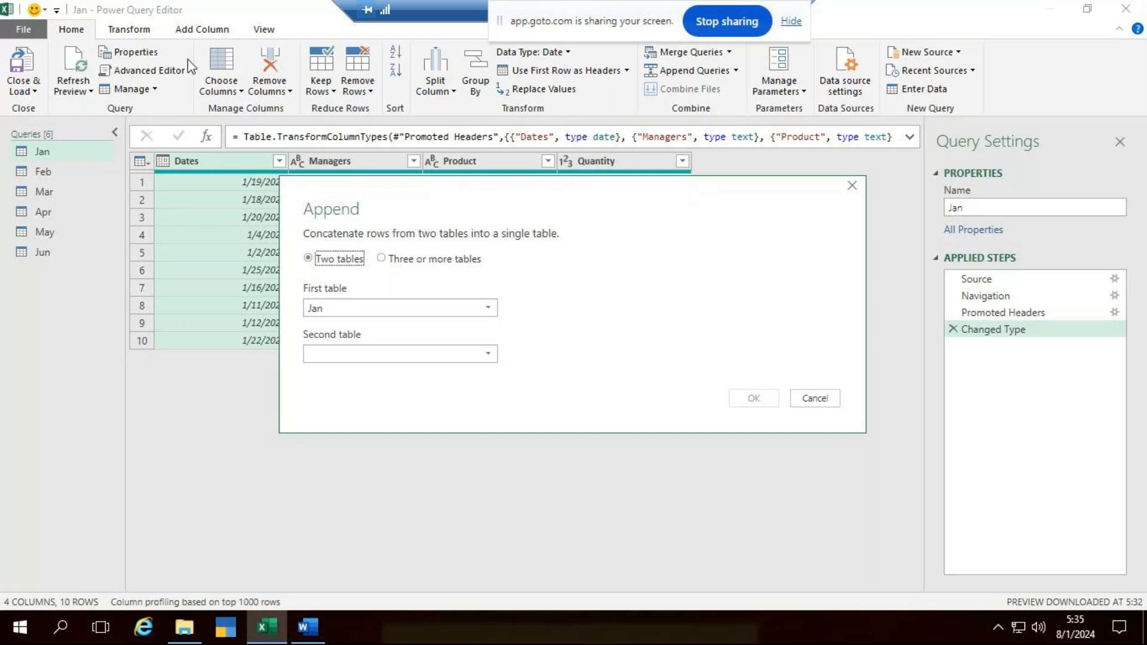
left_click_drag(696, 215, 712, 213)
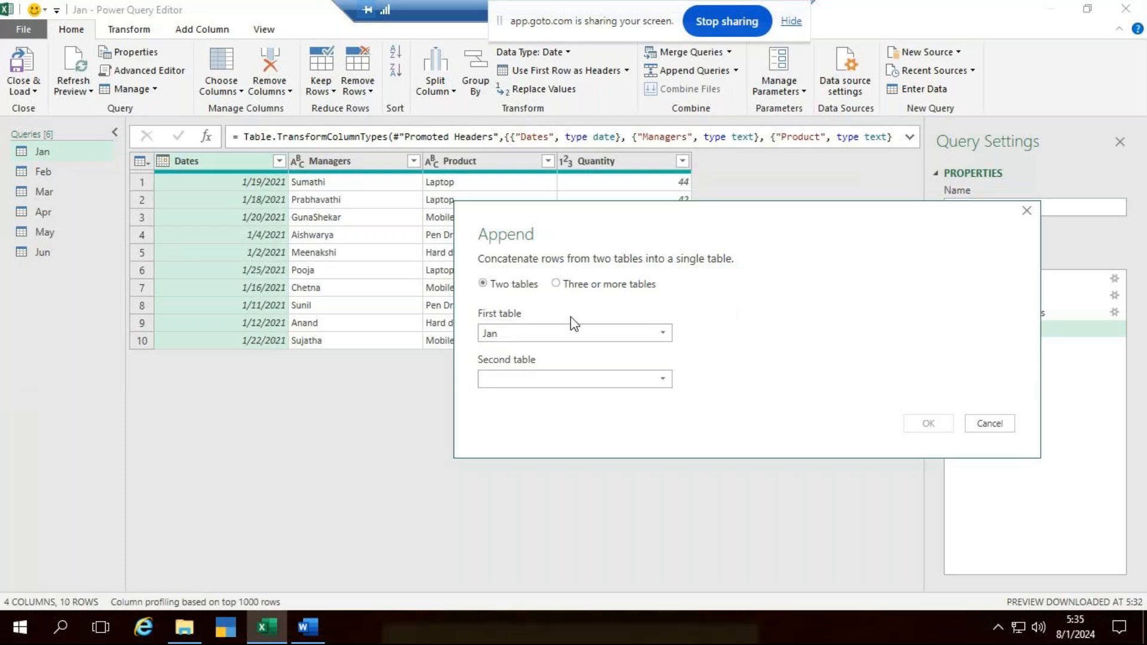
left_click(557, 284)
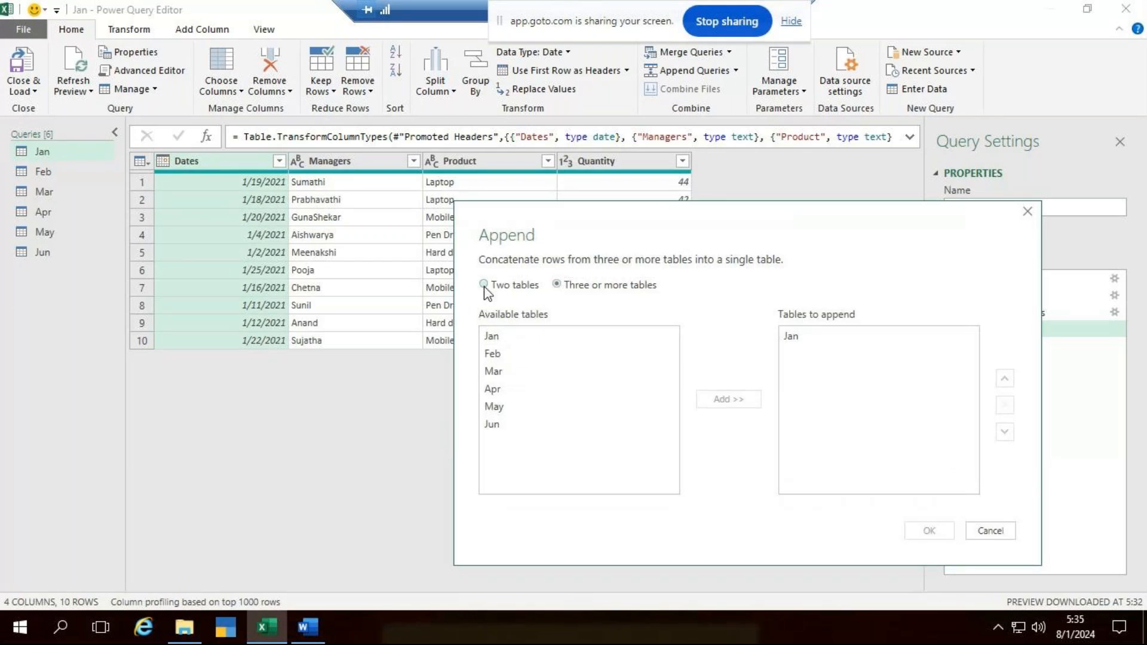
left_click(484, 285)
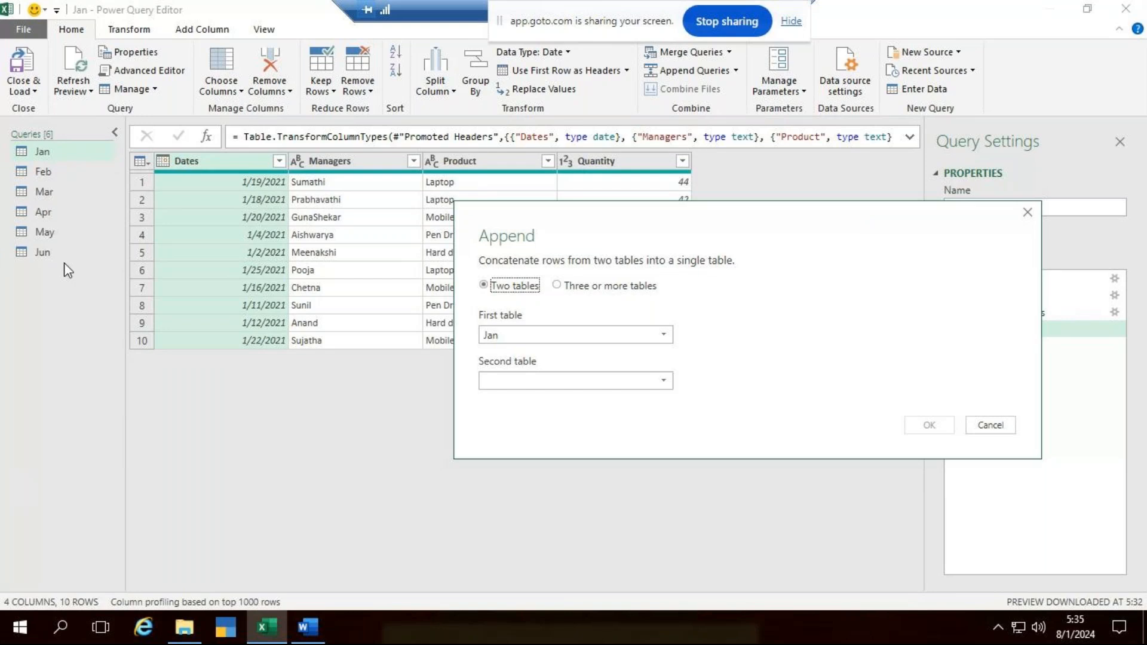
left_click(558, 286)
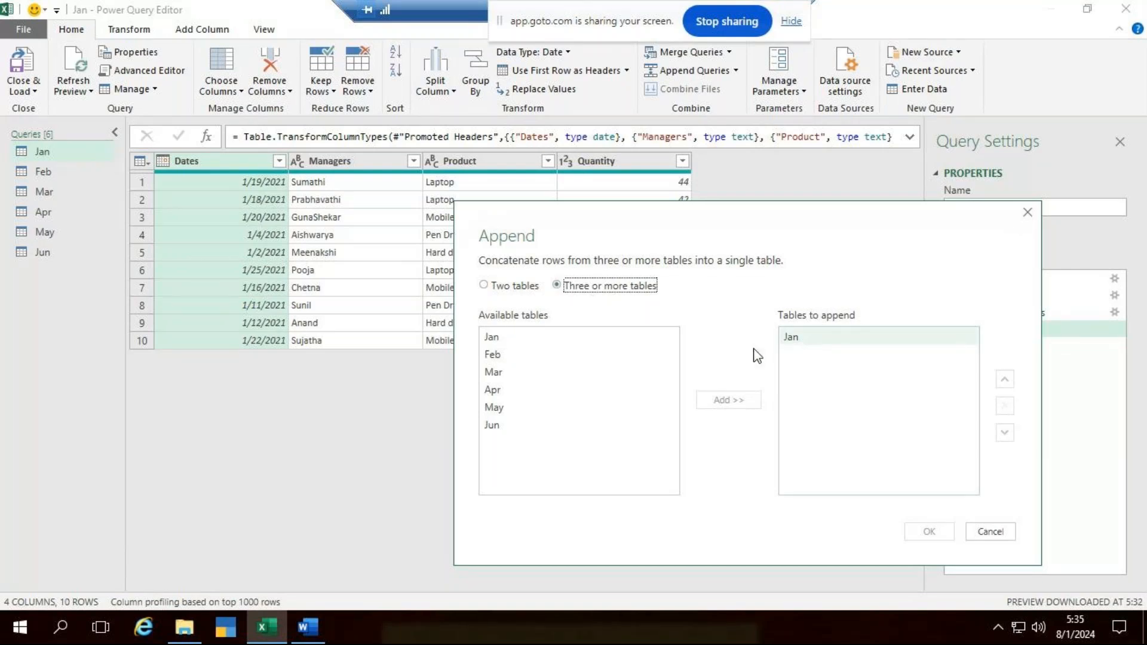
- Add Feb, Mar, Apr, May and Jun to the tables to append, after Jan
left_click(518, 359)
left_click(729, 401)
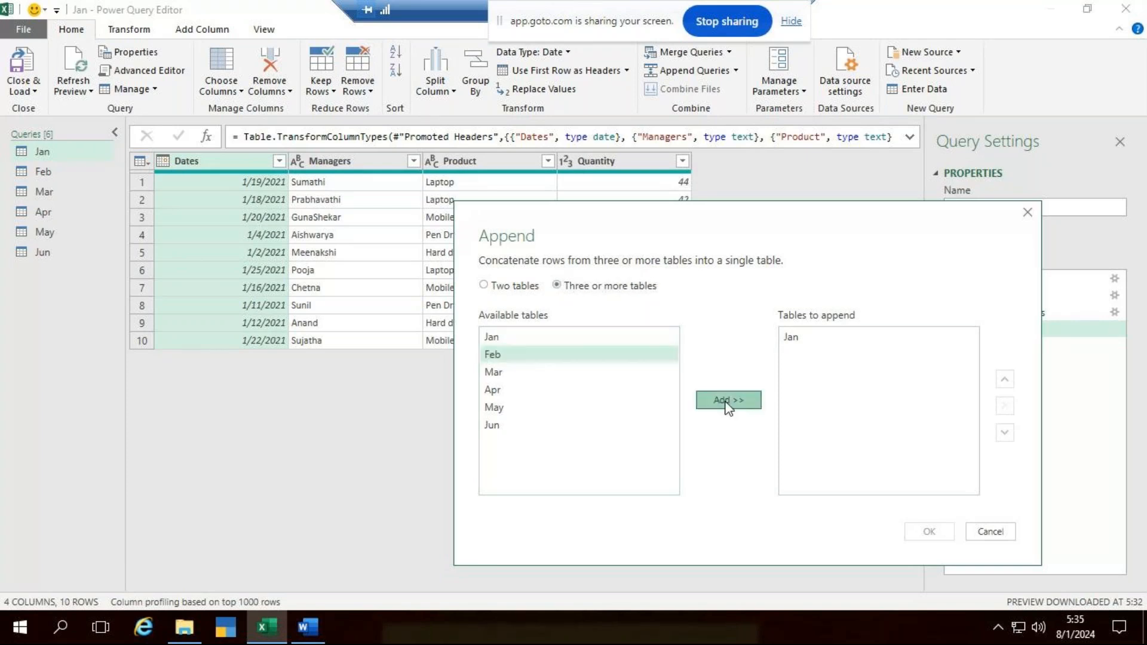
left_click(549, 374)
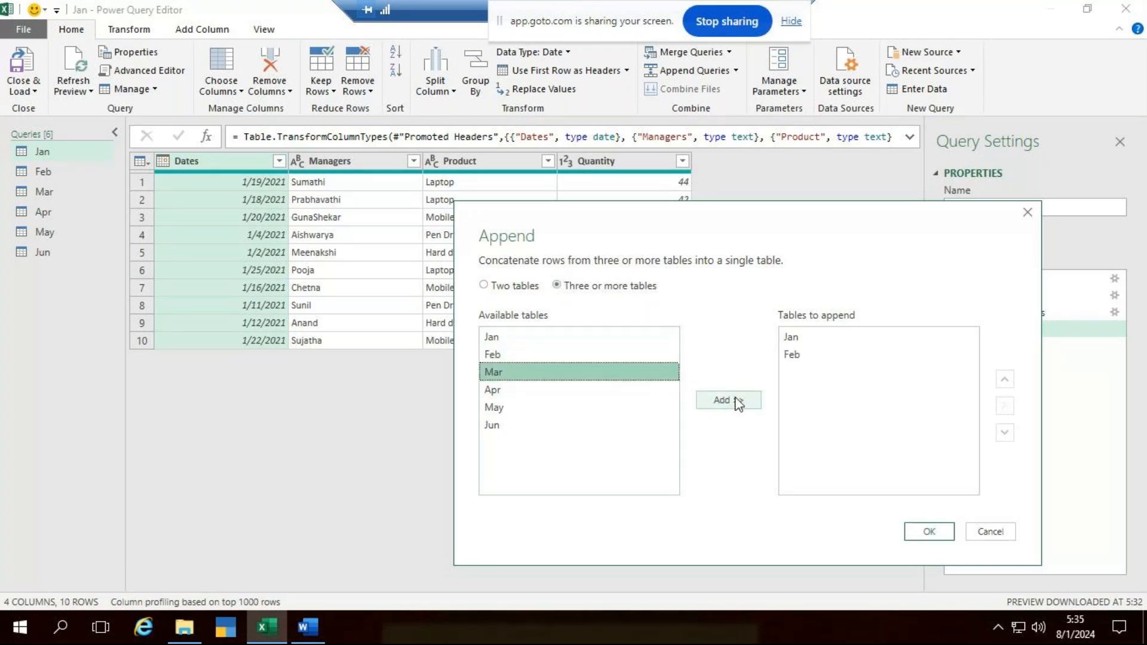
left_click(739, 404)
left_click(514, 391)
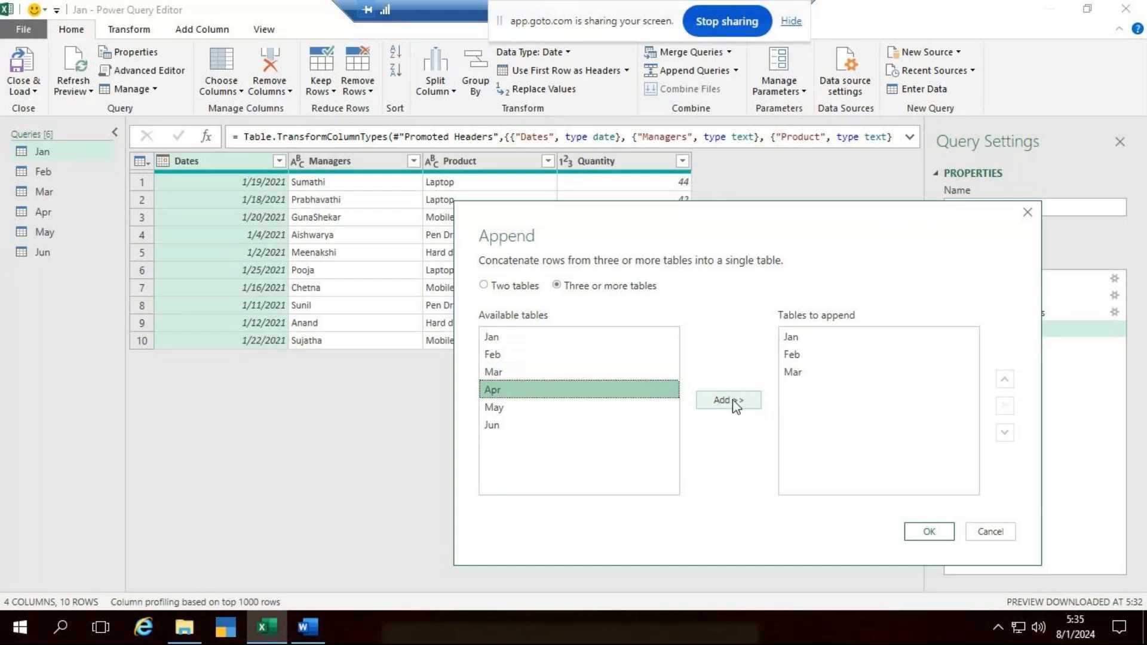
left_click(739, 412)
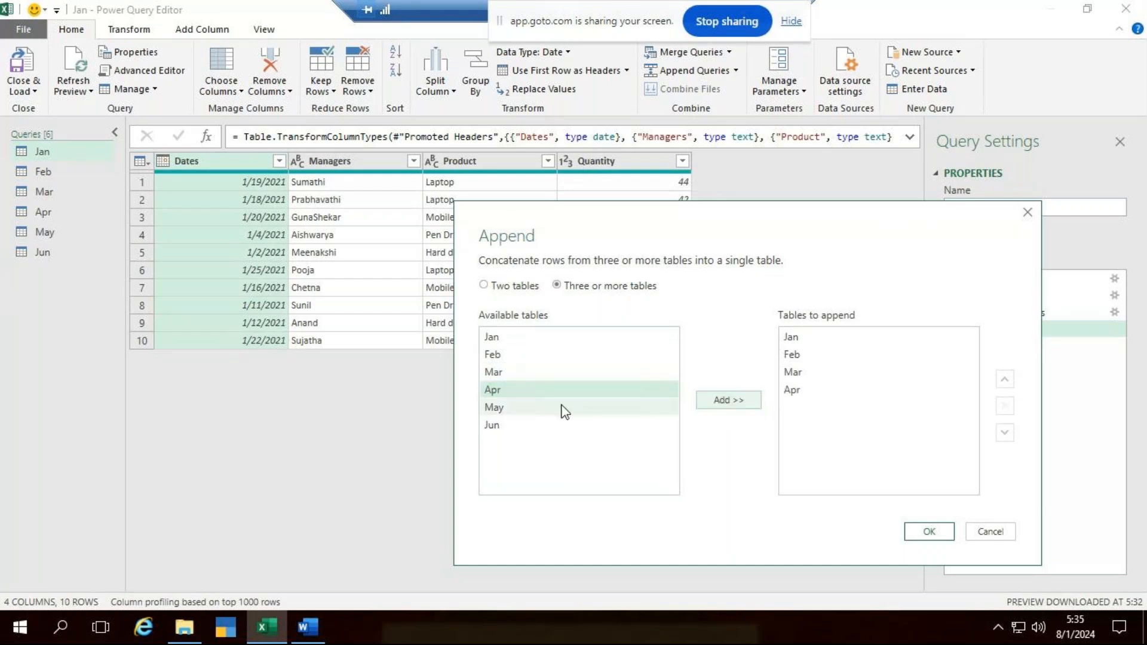
left_click(741, 418)
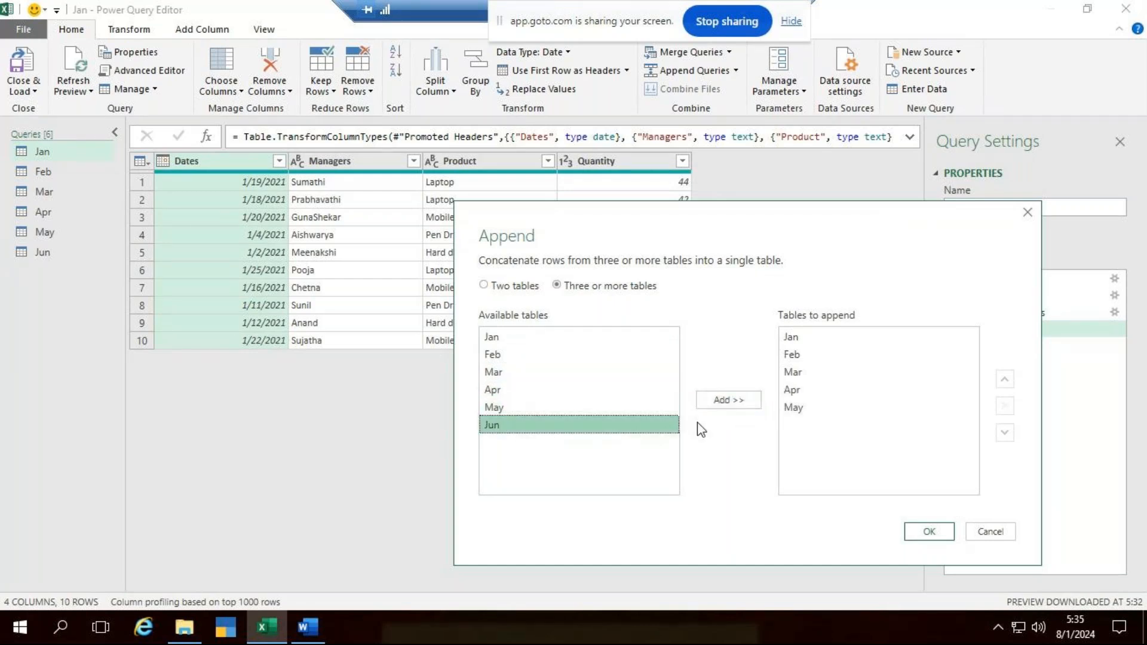
left_click(743, 403)
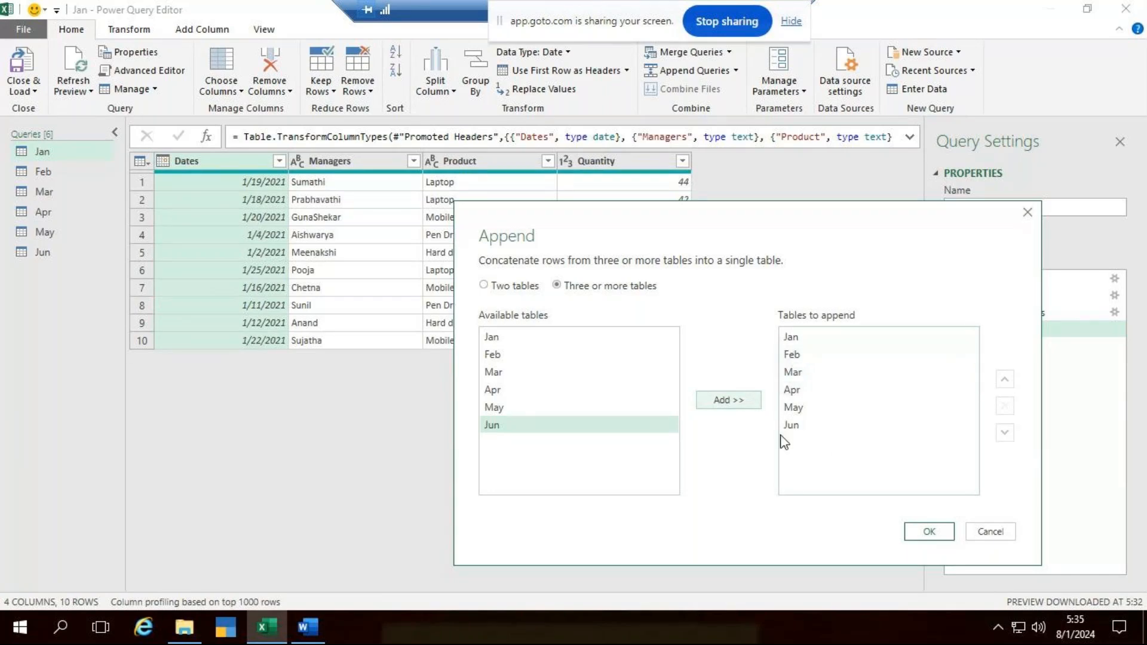
- Move Jan down below Apr in the tables to append, and move it back up to first place
left_click(787, 335)
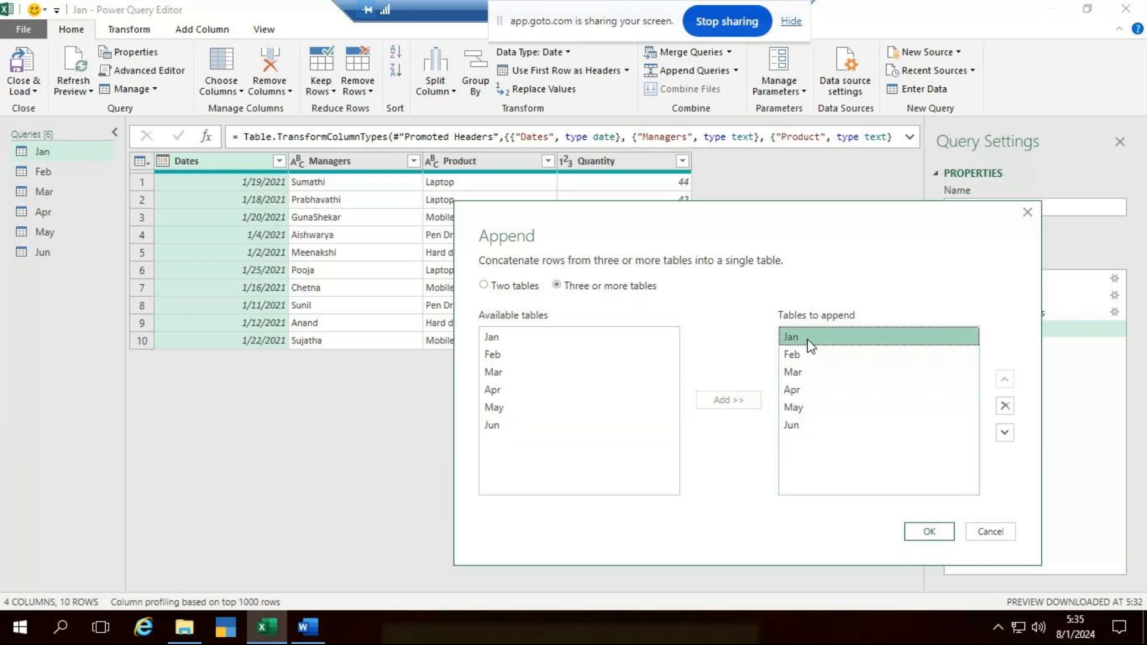
left_click(1005, 433)
left_click(1005, 433)
left_click(1005, 433)
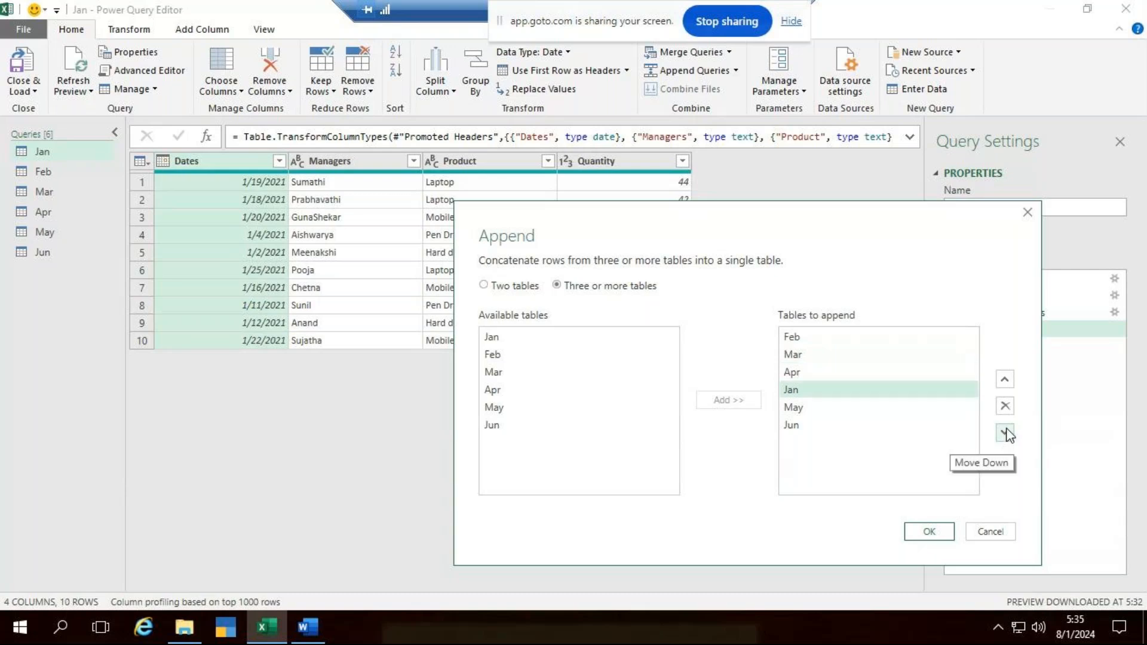
left_click(1006, 381)
left_click(1006, 380)
left_click(1005, 381)
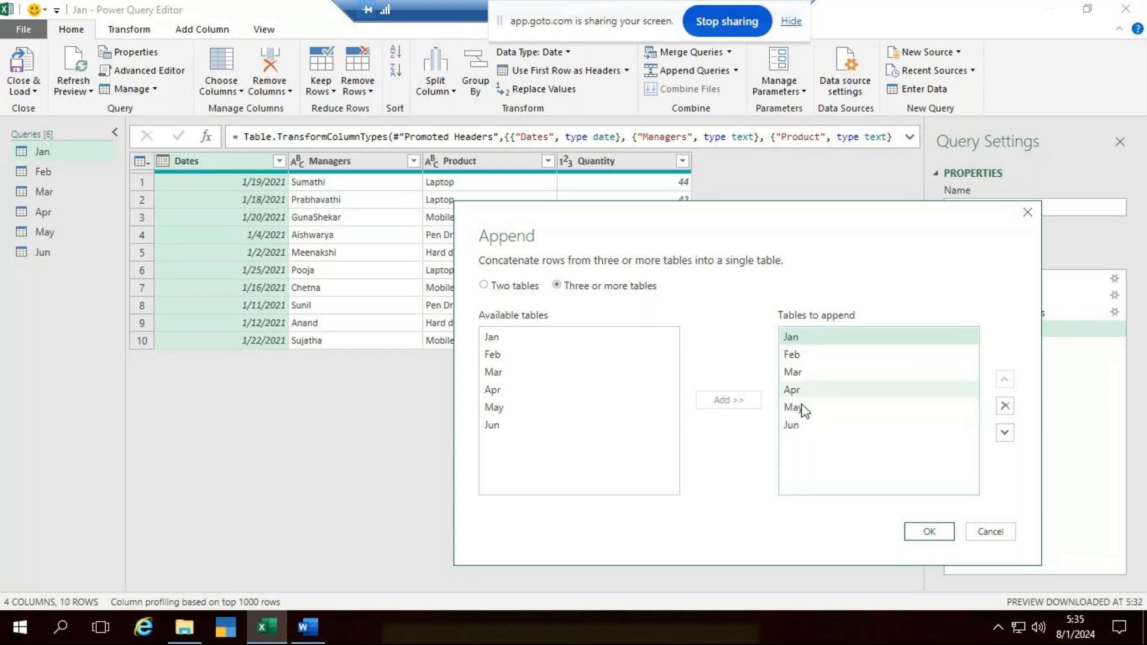
- Remove Jun and Apr from the tables to append, and add both back with Apr placed above May and Jun last
left_click(815, 425)
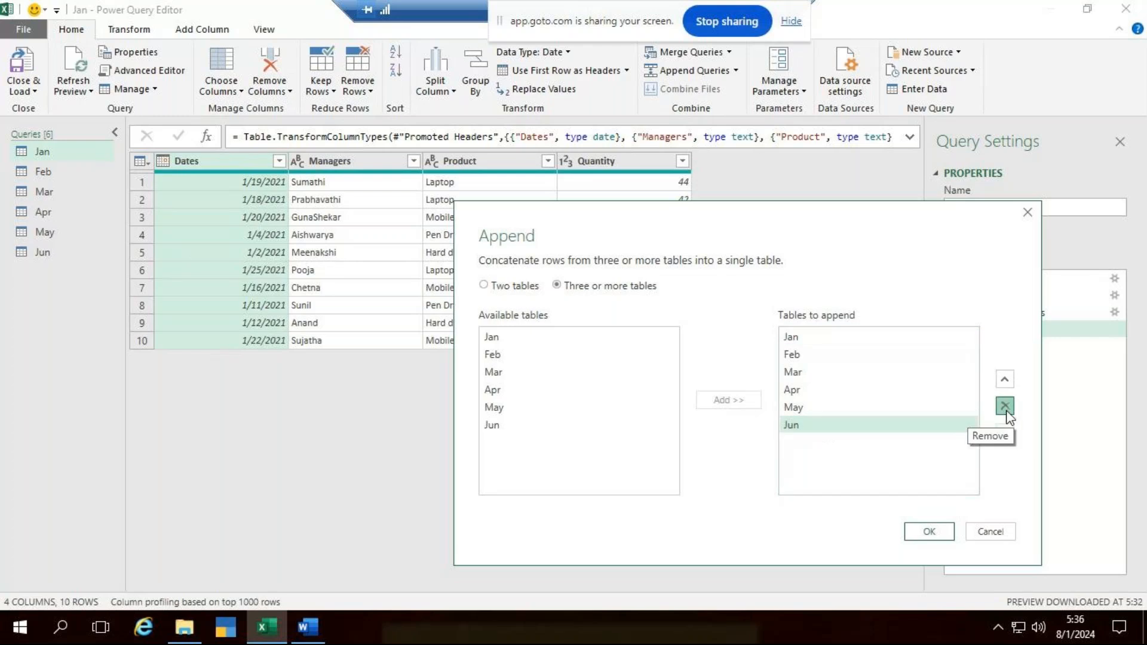
left_click(1006, 409)
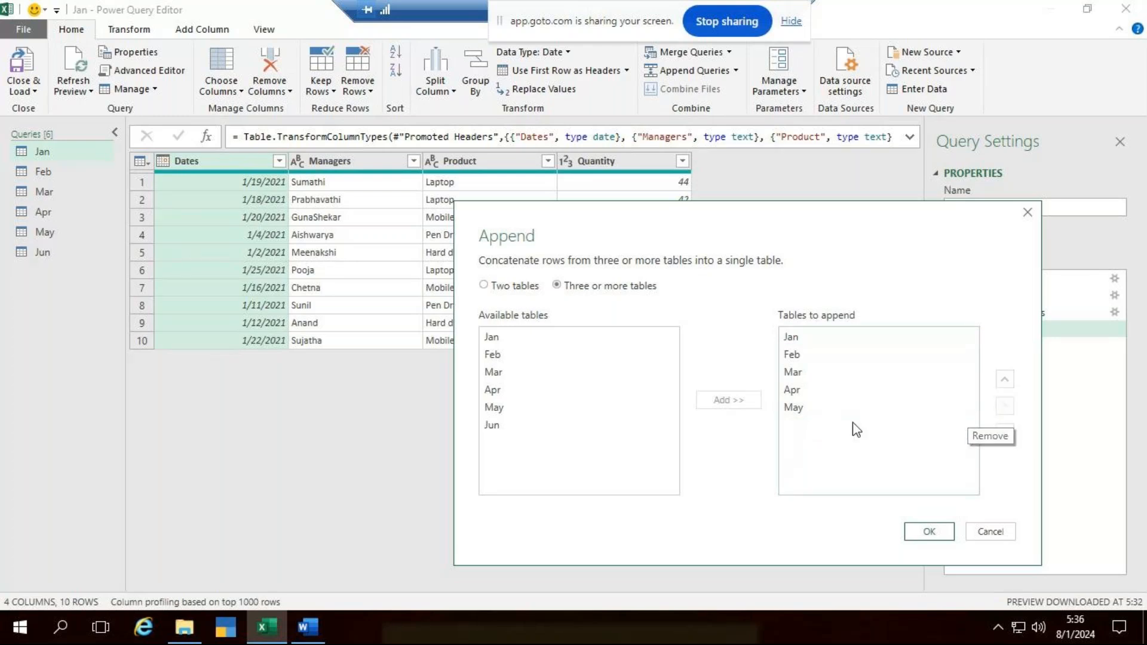
left_click(807, 391)
left_click(1004, 409)
left_click(505, 391)
left_click(711, 403)
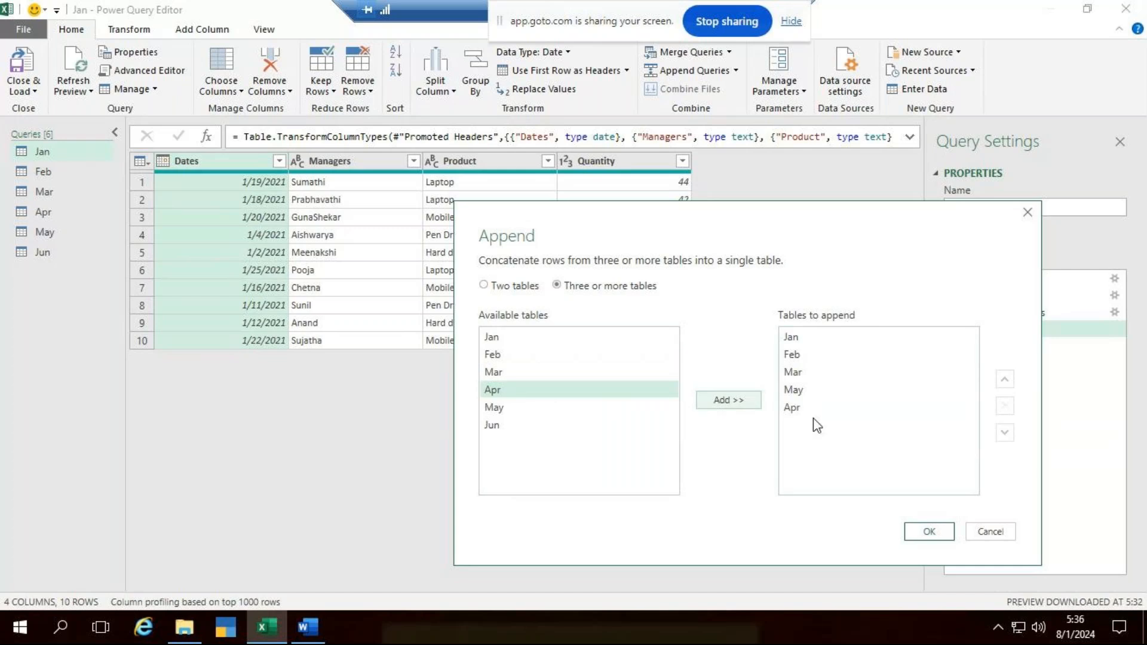
left_click(814, 411)
left_click(1005, 379)
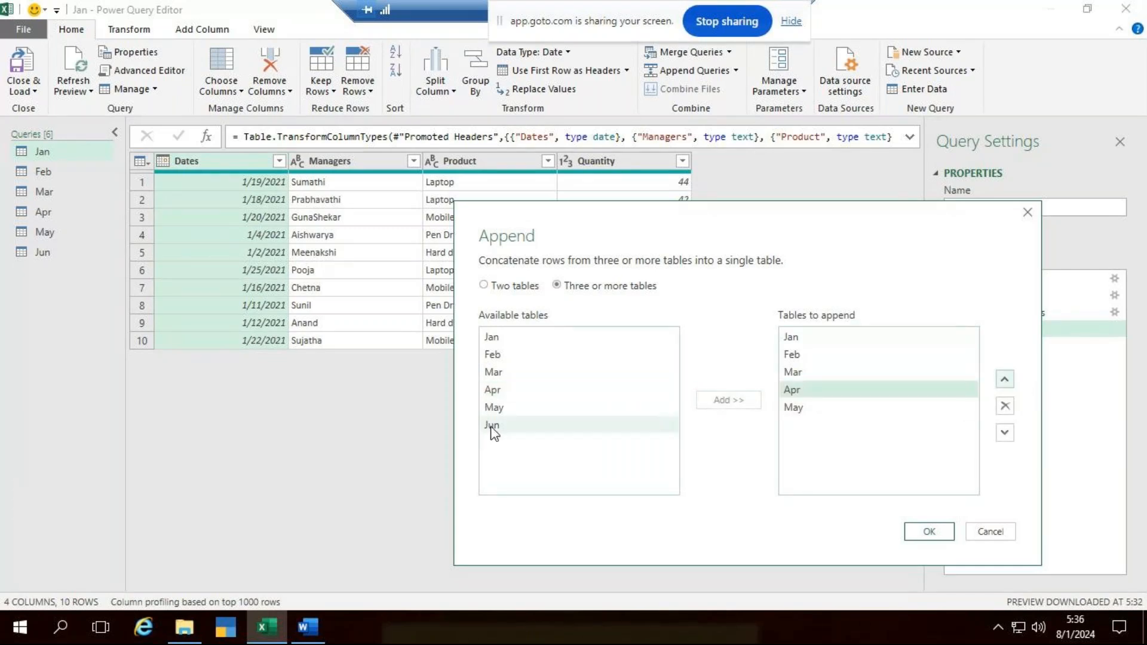
left_click(491, 425)
left_click(739, 397)
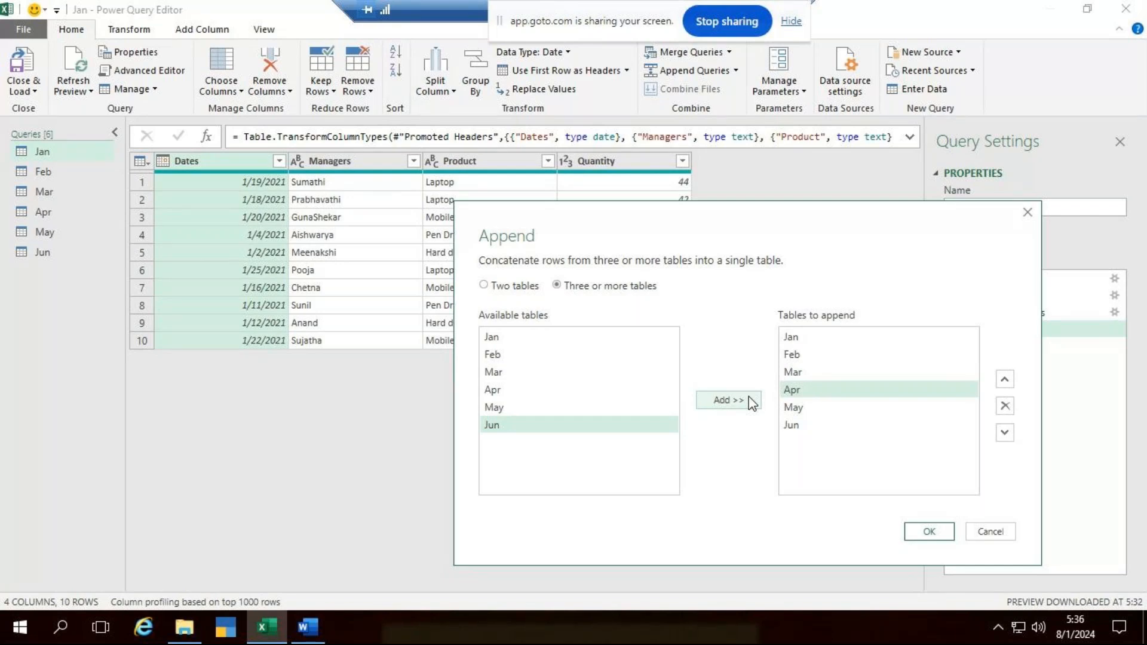
- Create the appended query from the six monthly tables and look through its combined rows
left_click(935, 538)
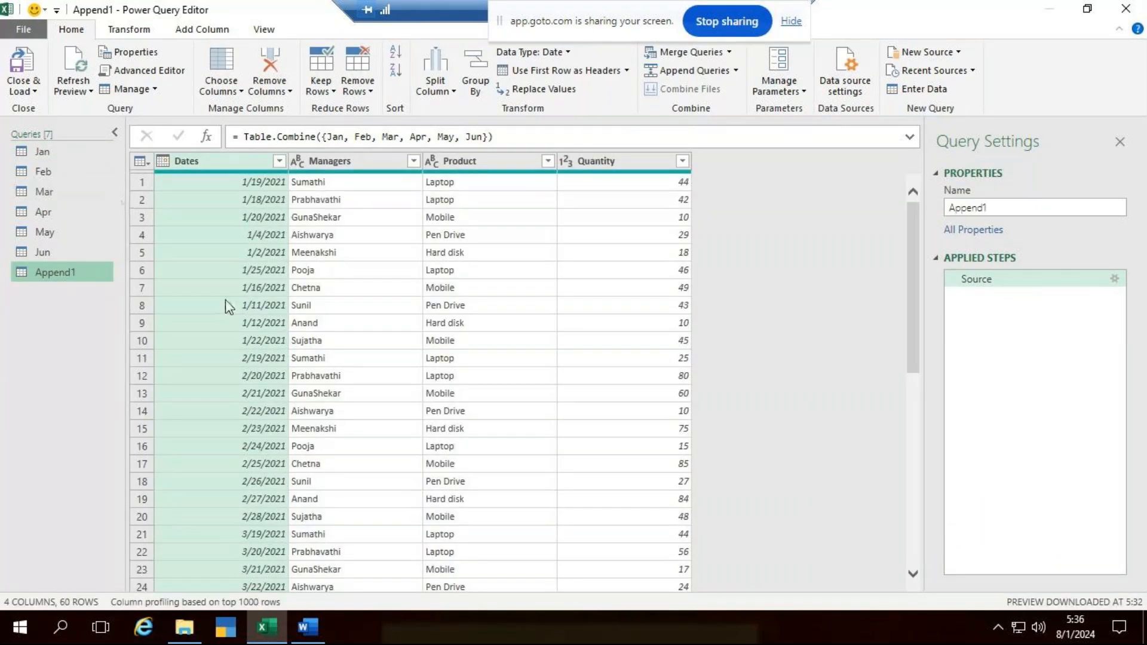
scroll(283, 433, "down", 9)
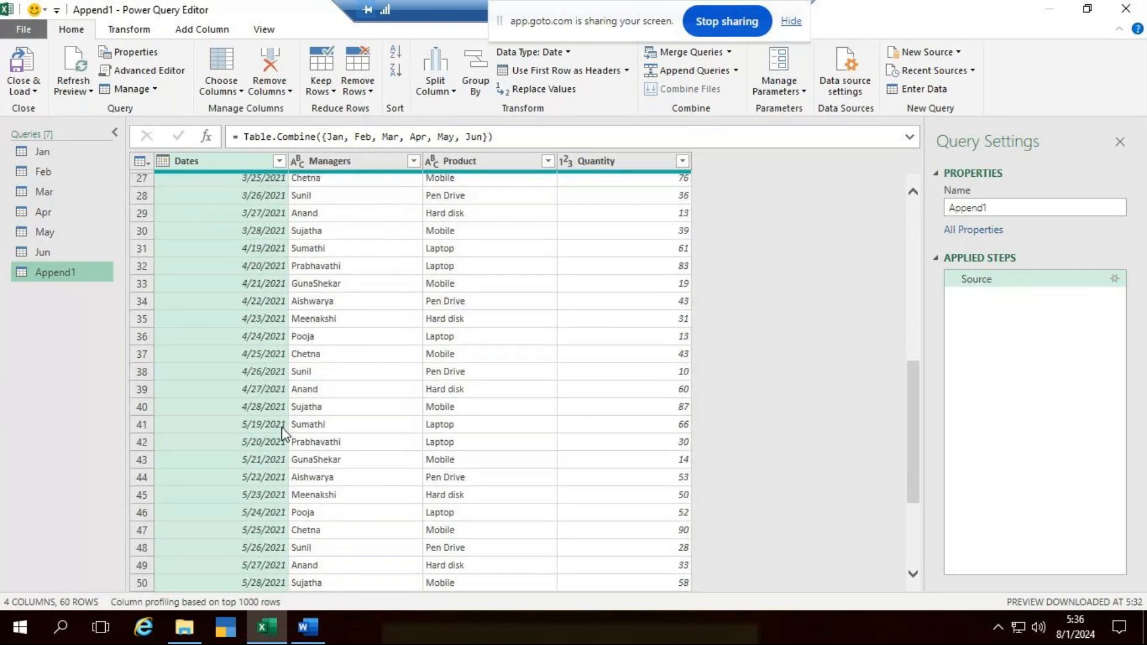
scroll(287, 431, "up", 7)
scroll(296, 430, "down", 8)
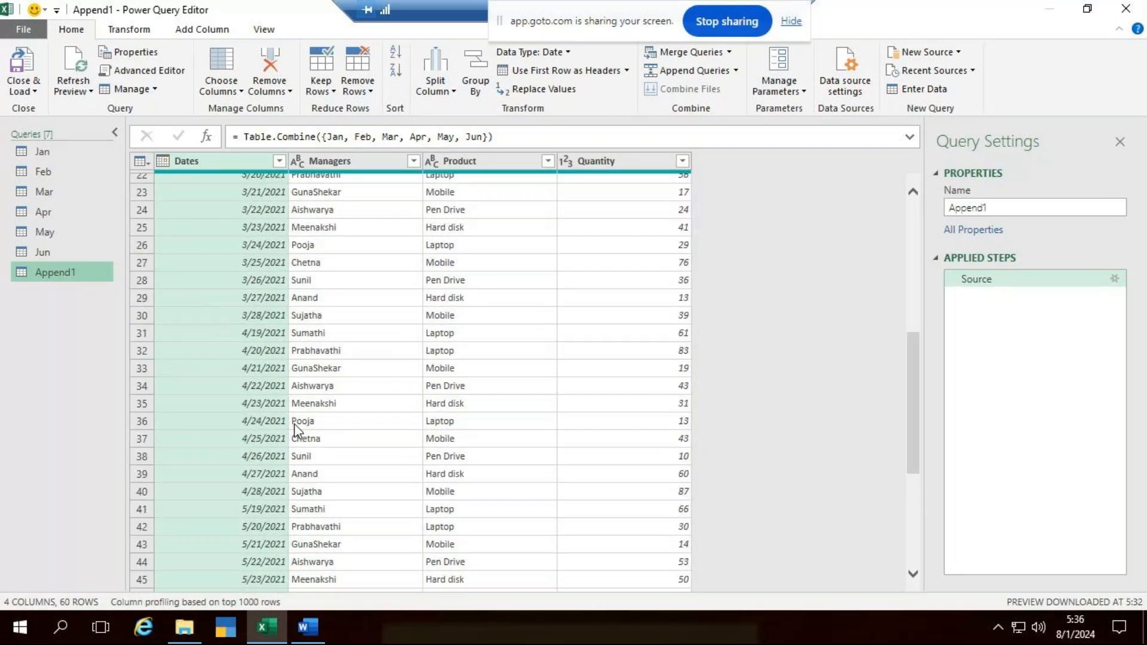
scroll(296, 430, "up", 10)
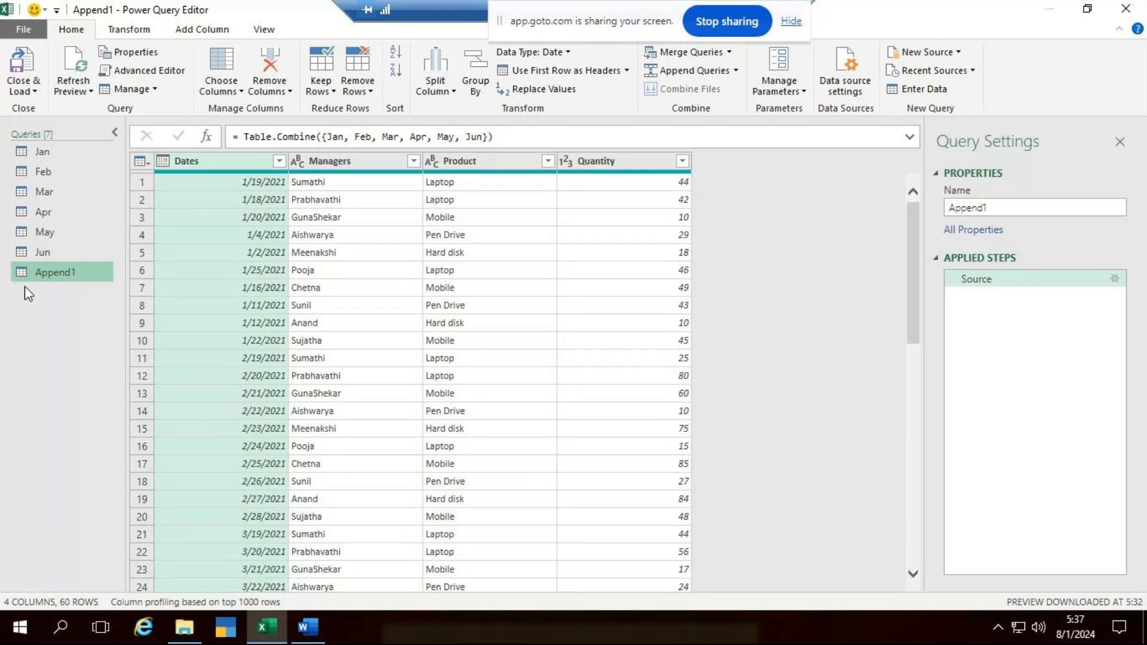
- Rename the appended query as Half yearly report
double_click(1000, 208)
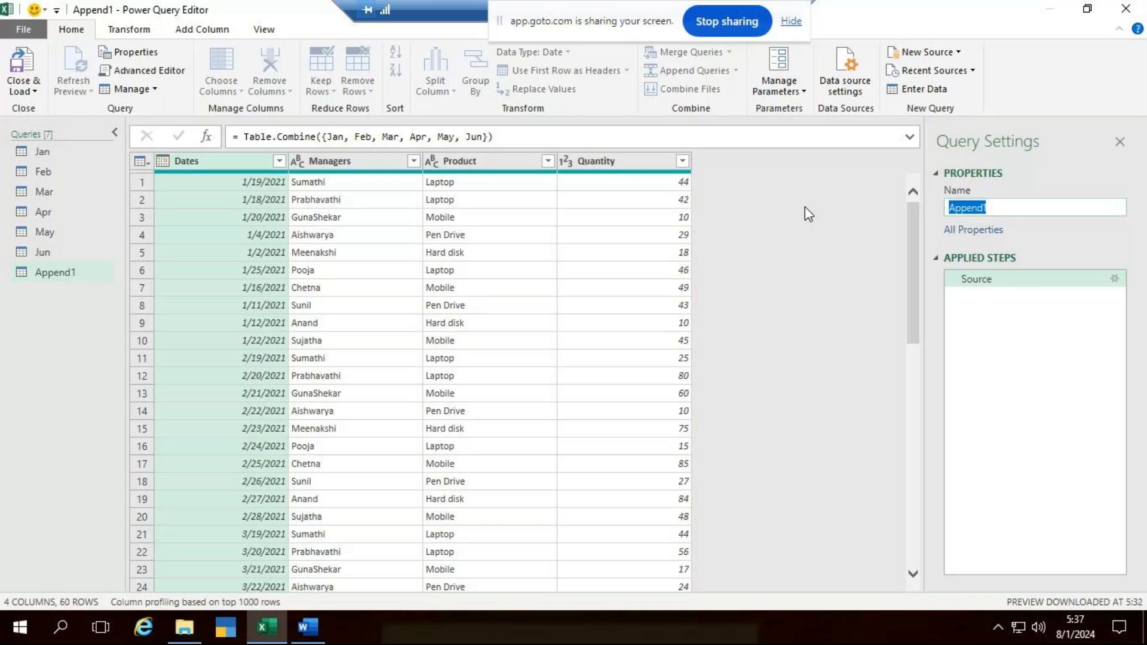
type("H")
key("BackSpace")
type("hALF YEAR")
key("BackSpace")
key("BackSpace")
key("BackSpace")
key("BackSpace")
key("BackSpace")
key("BackSpace")
key("BackSpace")
key("BackSpace")
key("BackSpace")
type("Half yearly report")
- Close the editor and load all queries into the workbook, and check the Jun, May and Half yearly report sheets
left_click(36, 91)
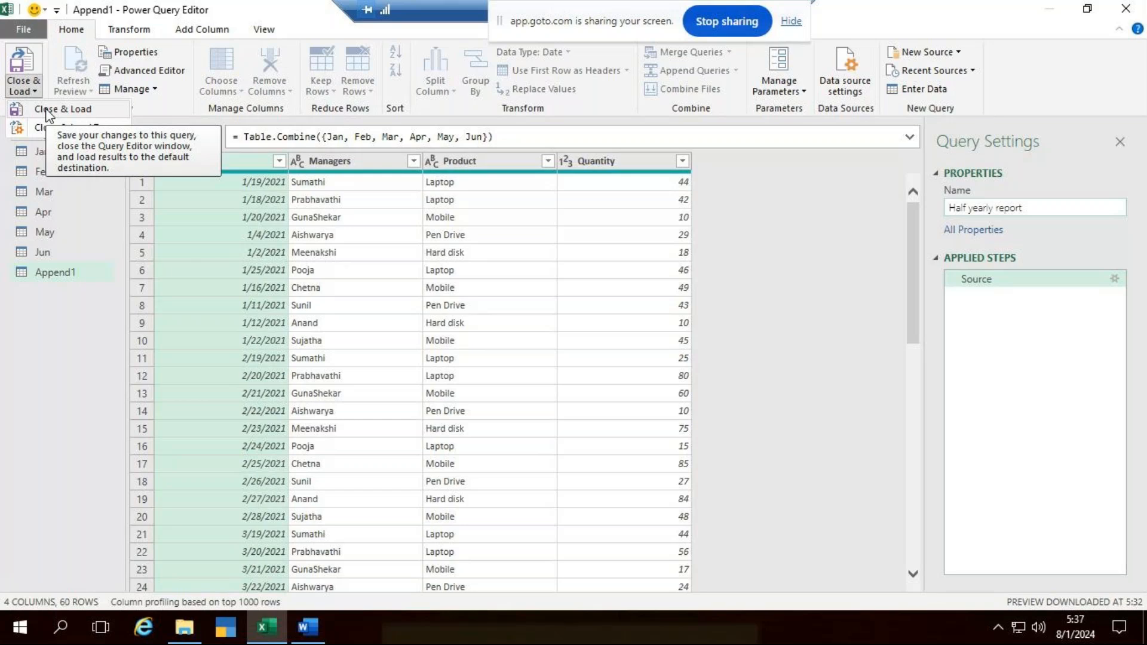
left_click(48, 110)
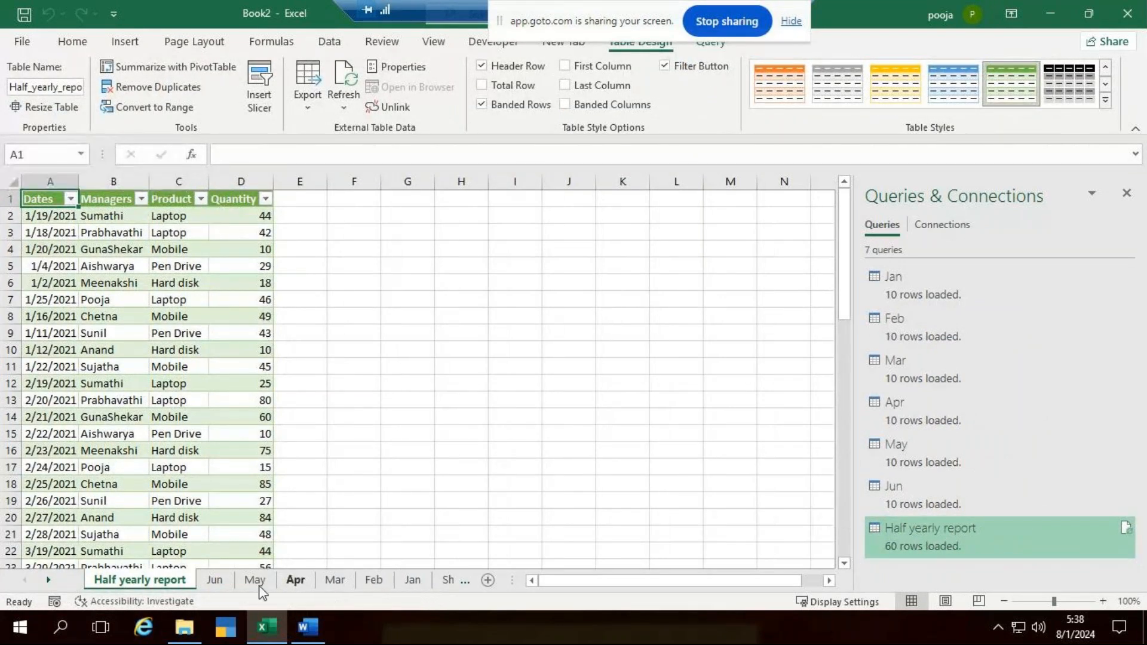
left_click(216, 582)
left_click(254, 582)
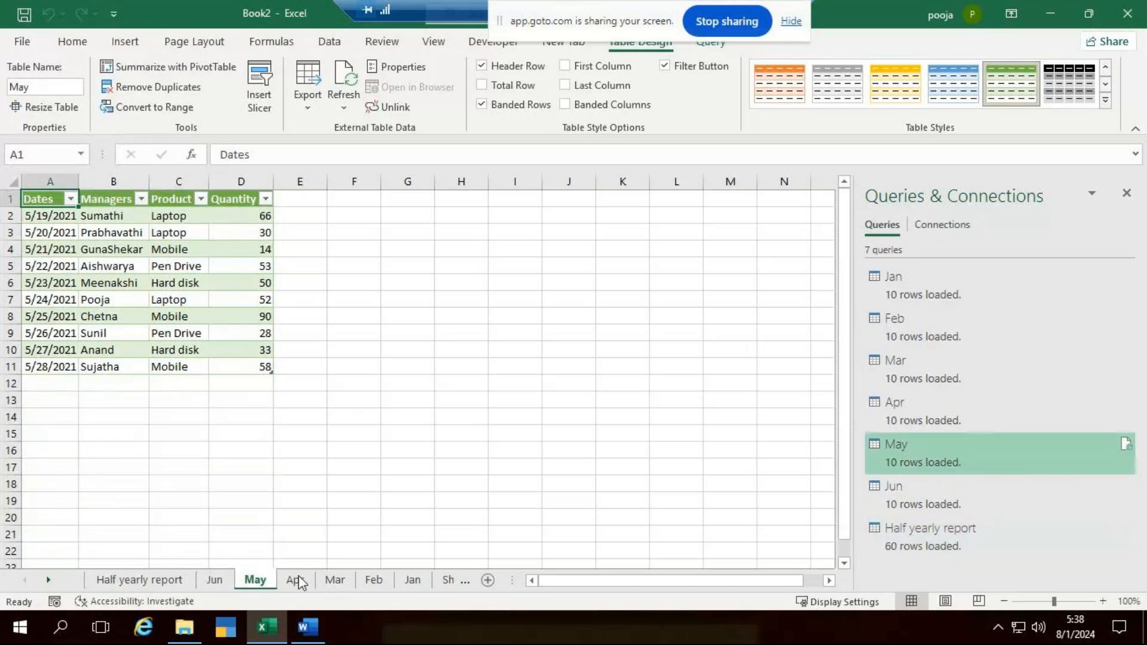
left_click(139, 579)
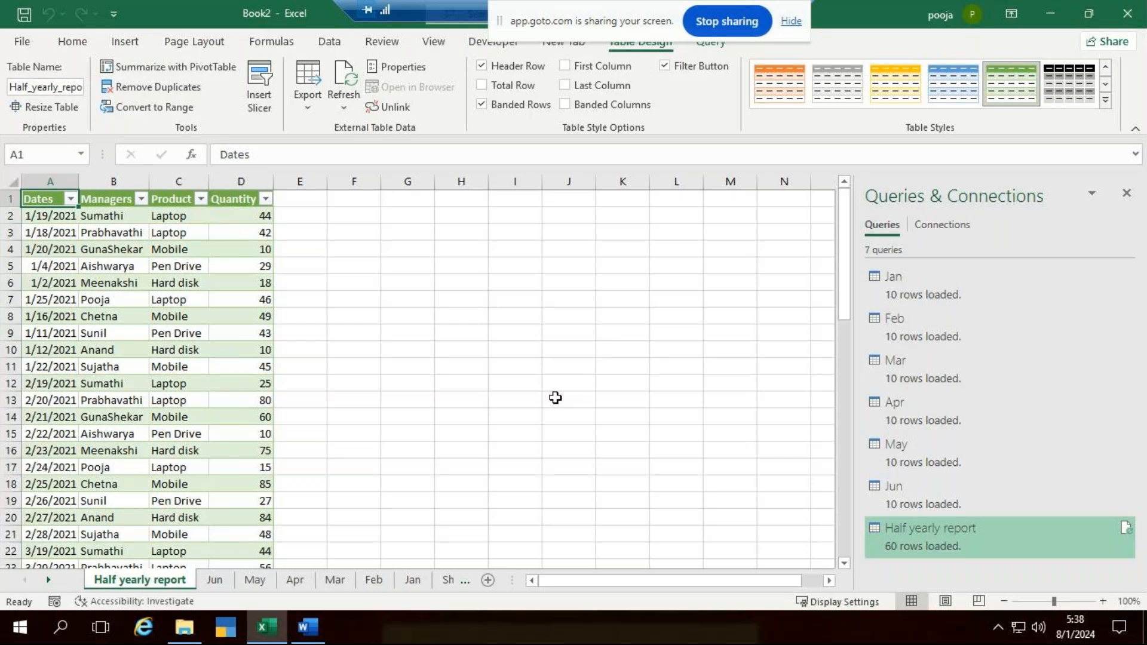
- Close Book2 without saving the changes, and close the Power Query 2.1 class document
left_click(1127, 13)
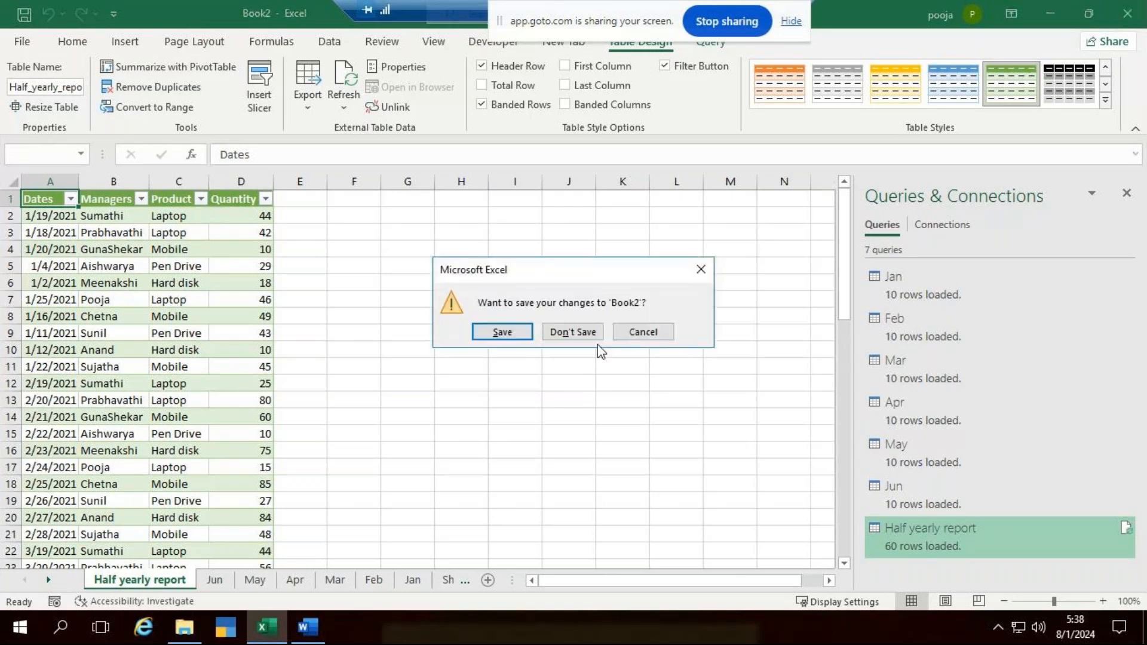
left_click(574, 332)
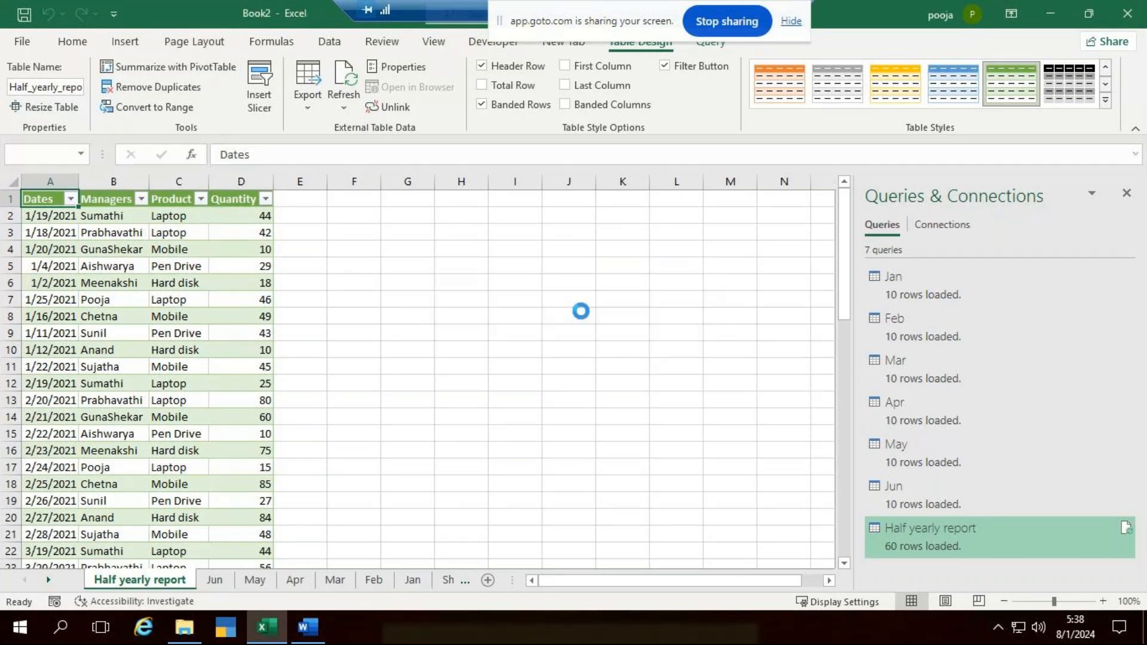
scroll(571, 340, "down", 2)
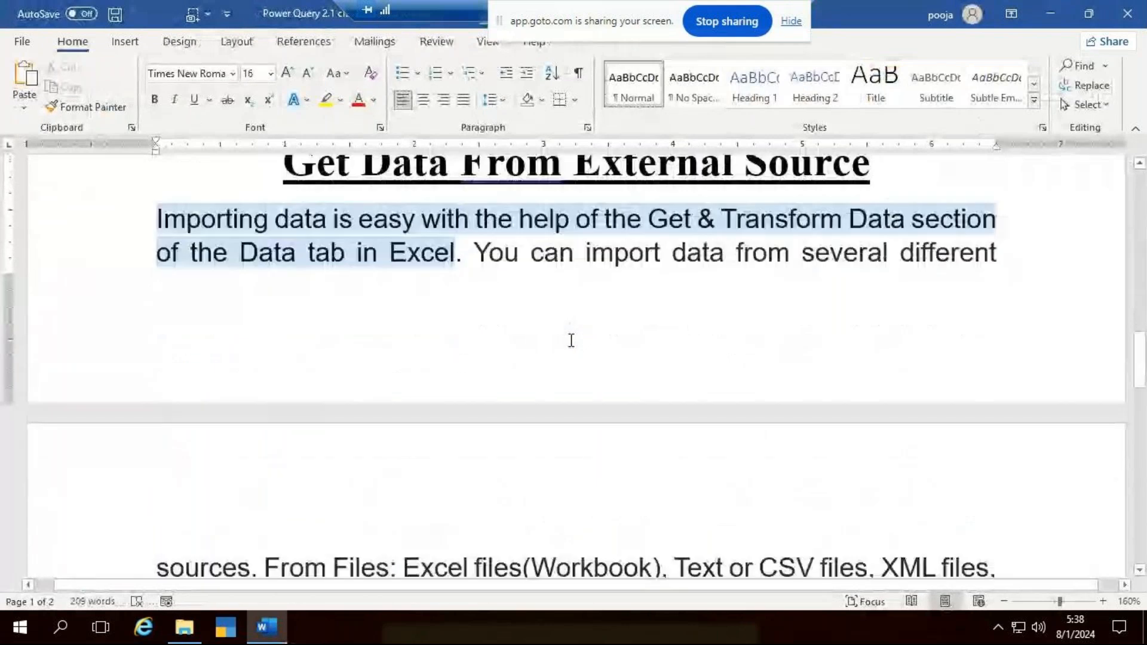
scroll(833, 425, "down", 3)
scroll(832, 425, "down", 3)
left_click(1127, 13)
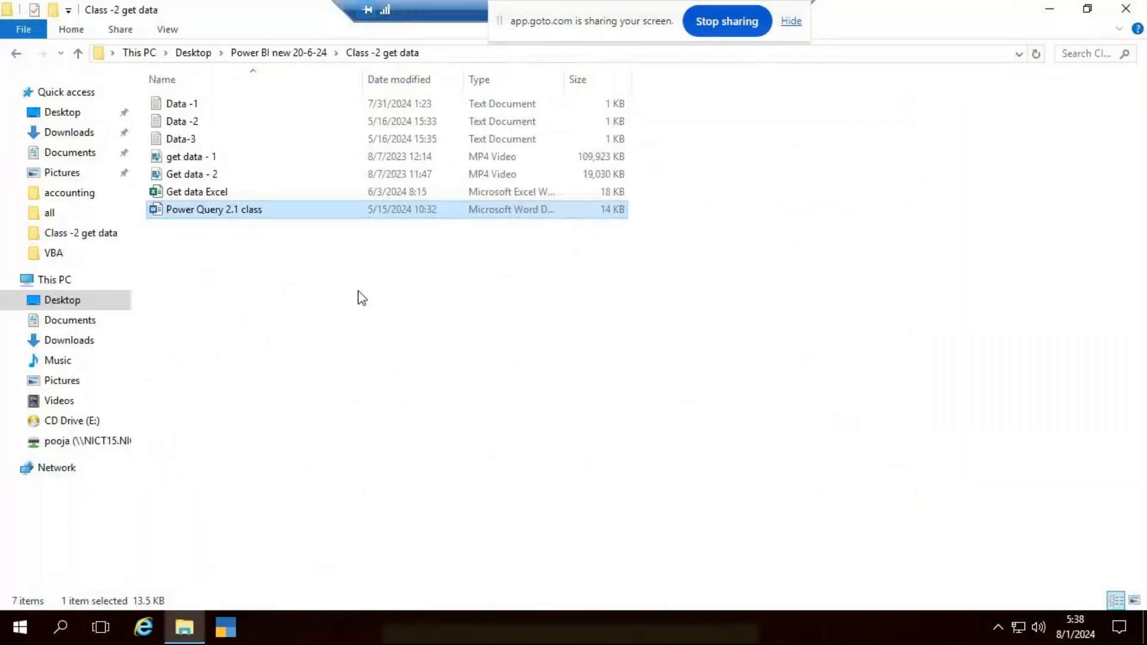
- Open the merge data display document from the class -5.2 merge data folder, view its Left Outer example, and minimize it
left_click(18, 55)
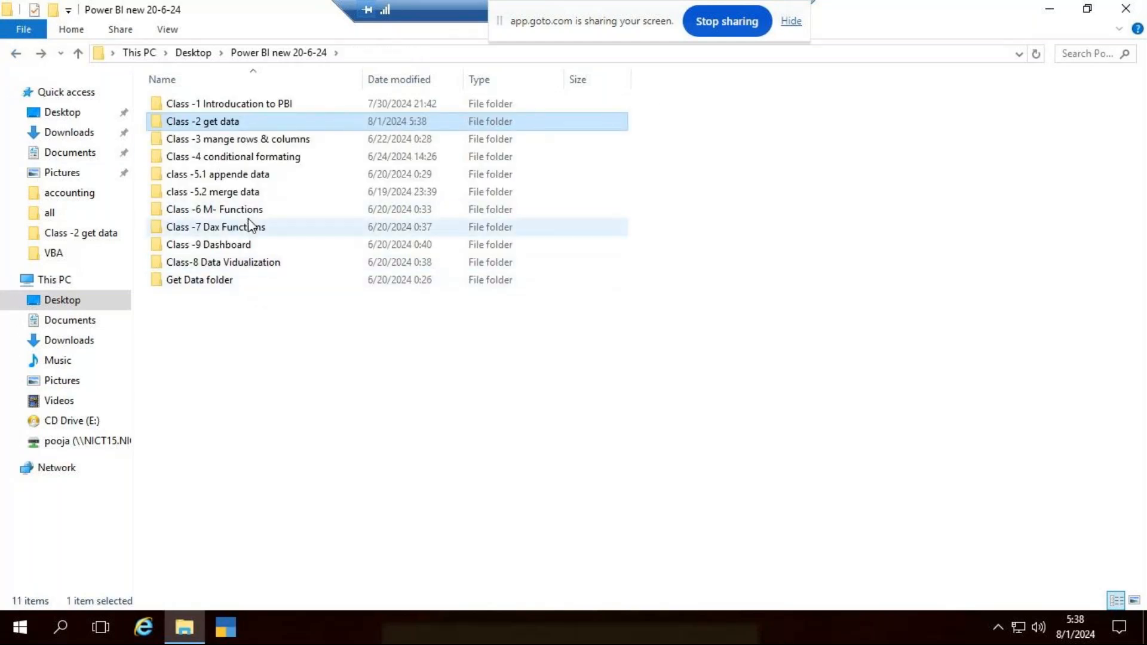
double_click(259, 193)
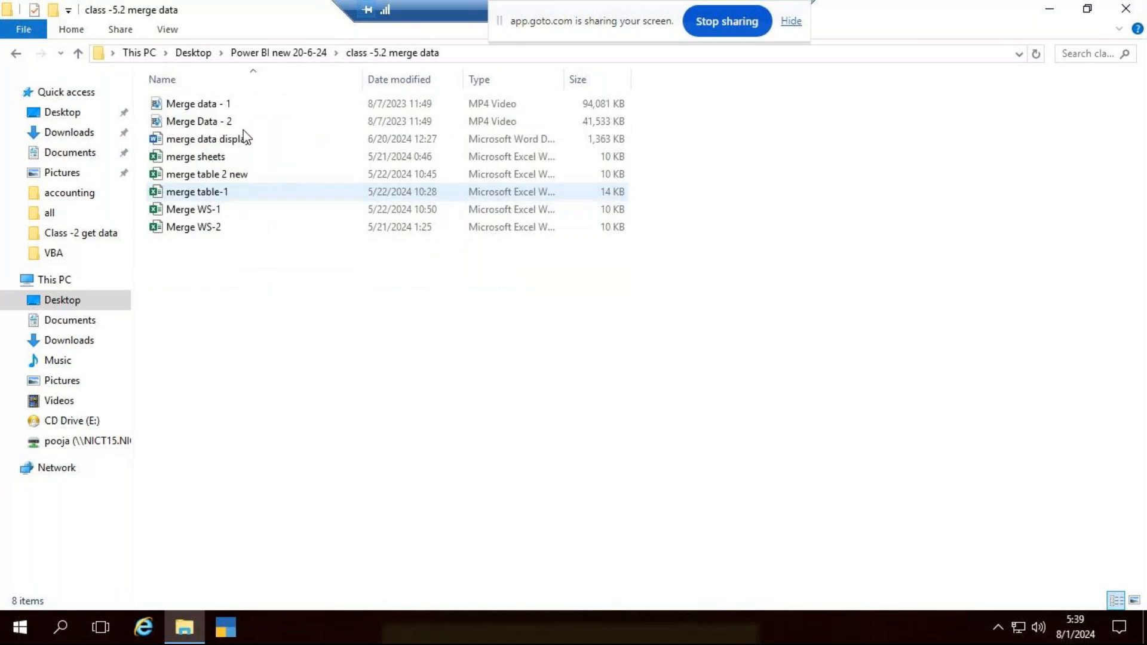
double_click(228, 141)
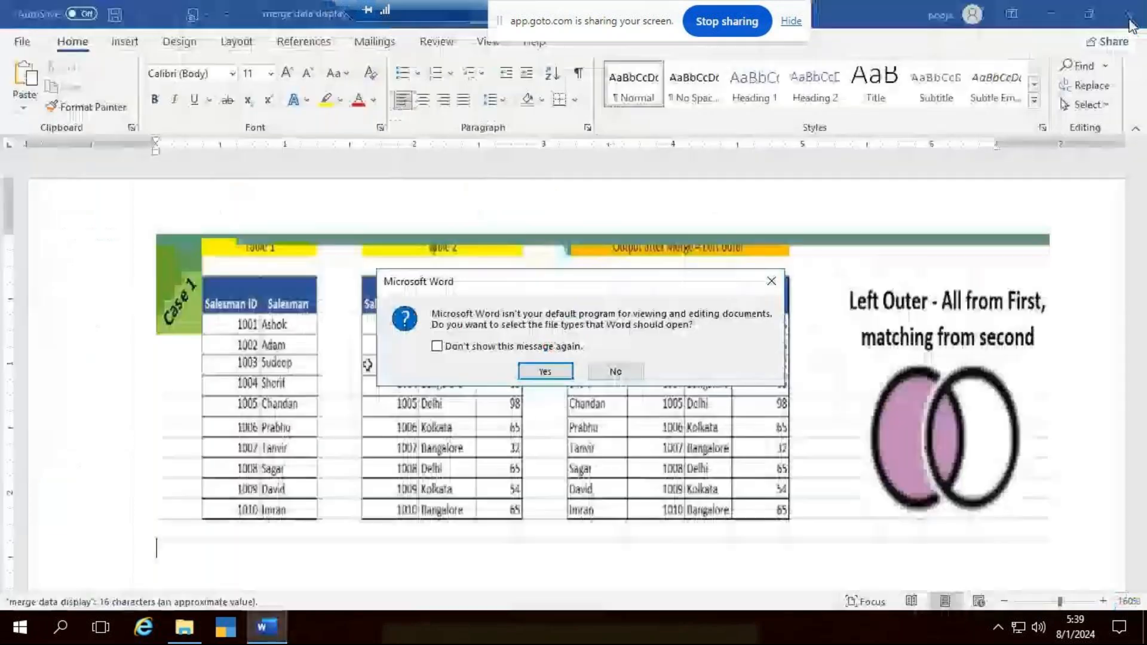
left_click(775, 288)
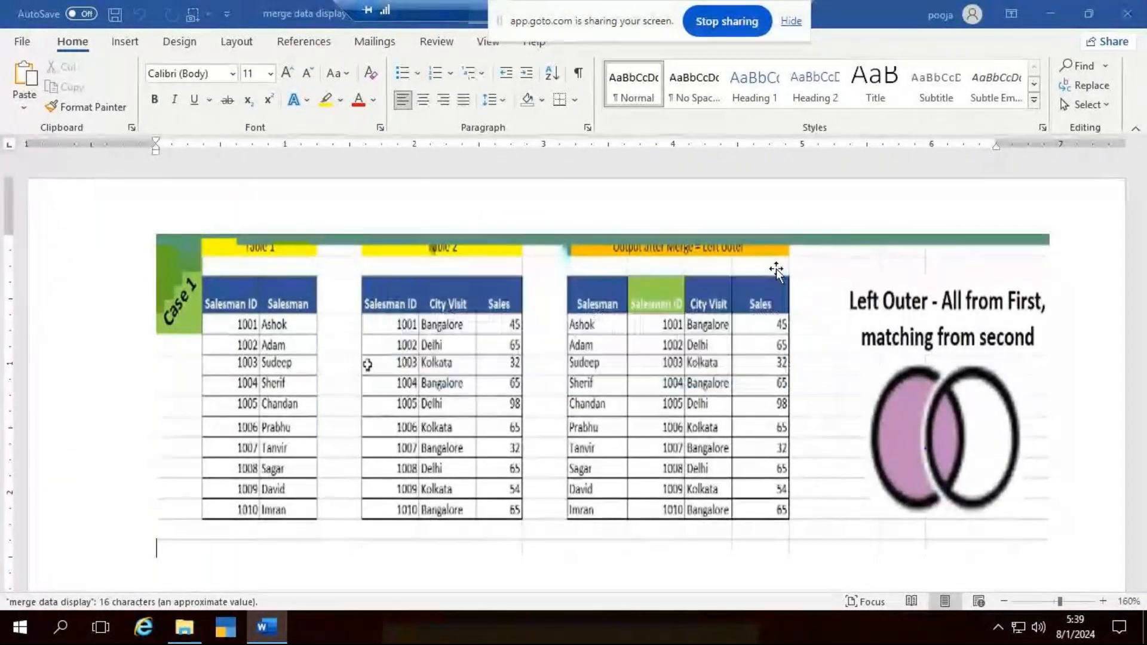
left_click(1051, 13)
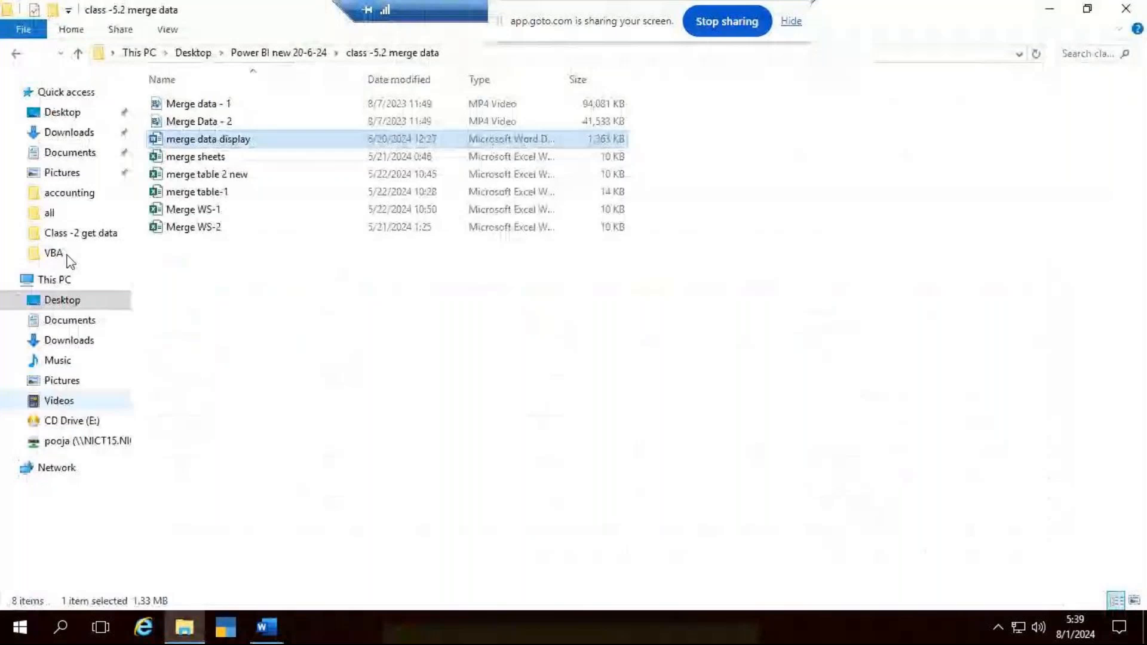
- Open the merge sheets workbook and examine the salesman columns on Sheet1 and Sheet2
double_click(217, 158)
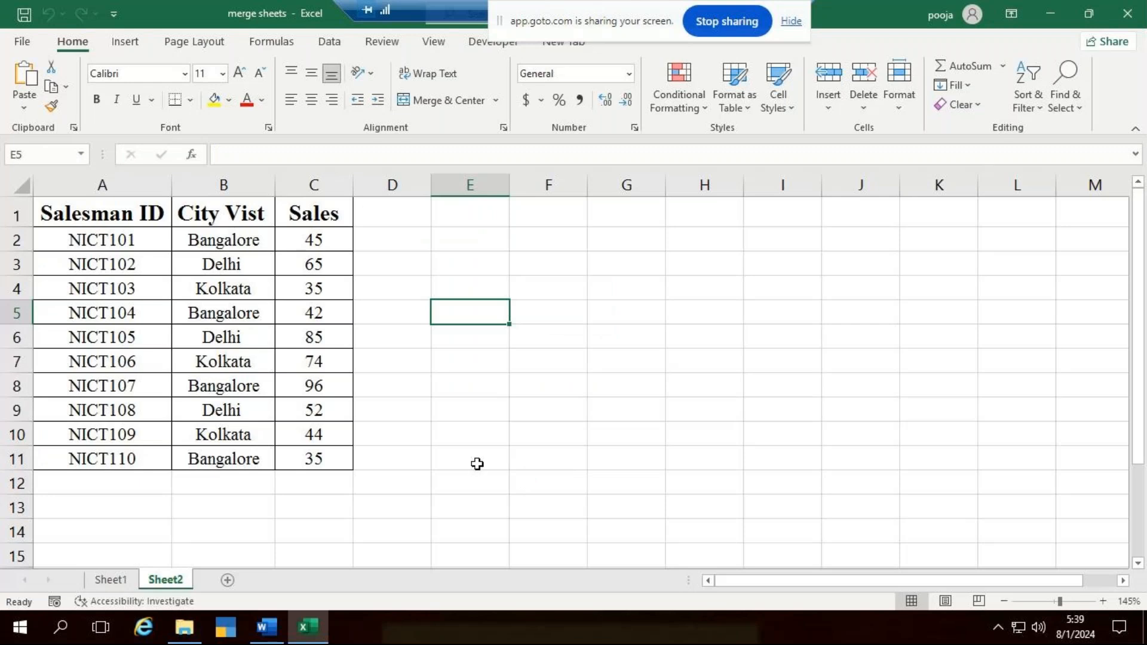
left_click(97, 582)
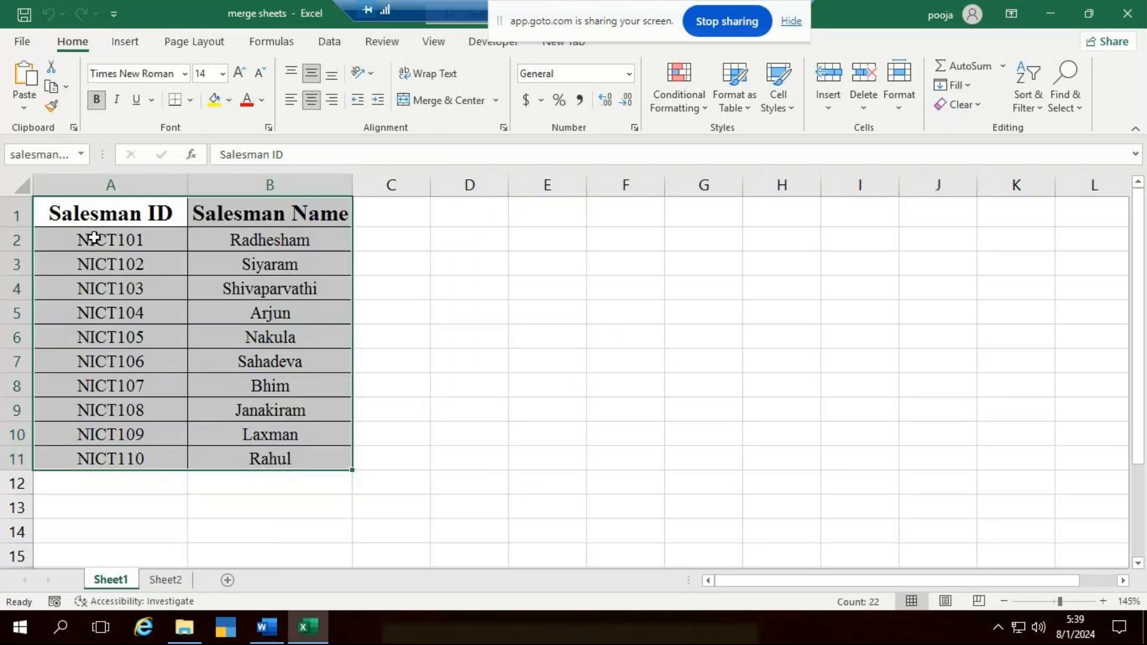
left_click(94, 238)
left_click(274, 255)
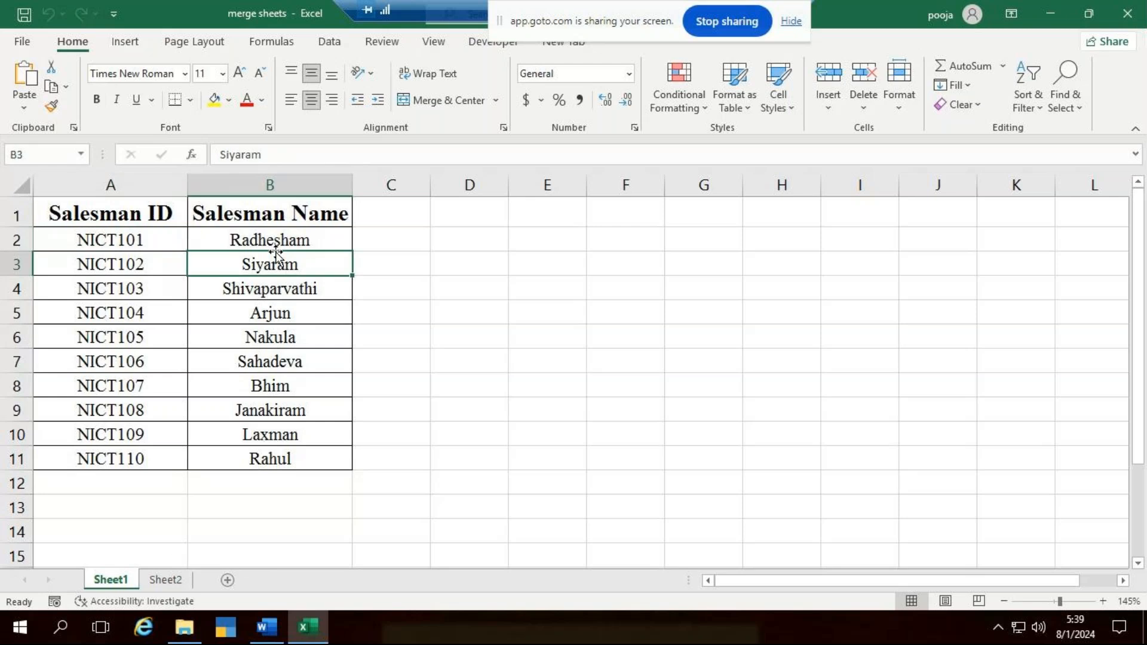
left_click(181, 578)
left_click(103, 319)
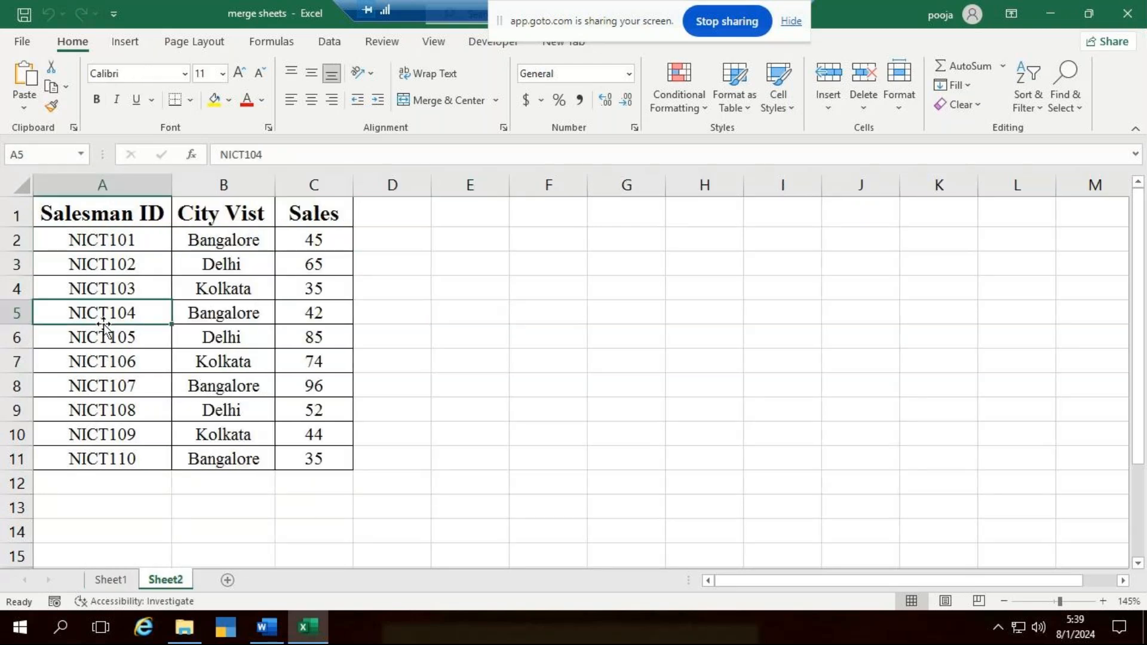
left_click(215, 306)
left_click(338, 308)
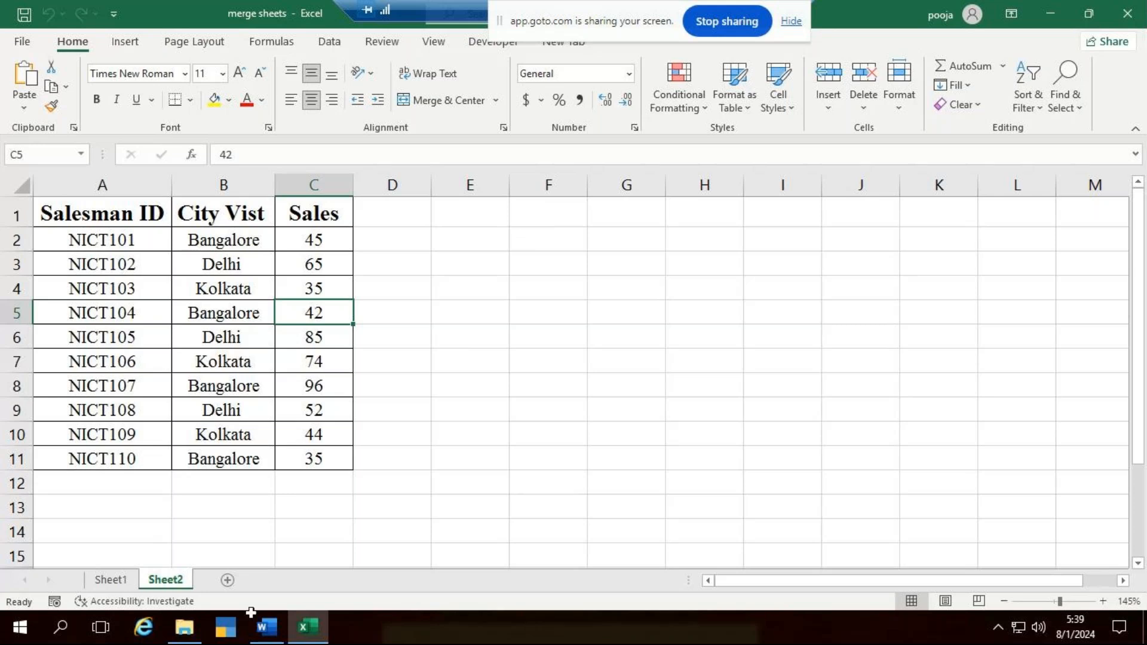
- Copy the Salesman ID and Salesman Name table from Sheet1 to cell A1 of a new sheet and fit column B's width
left_click(109, 580)
left_click_drag(123, 219, 276, 460)
key("ctrl+c")
left_click(228, 579)
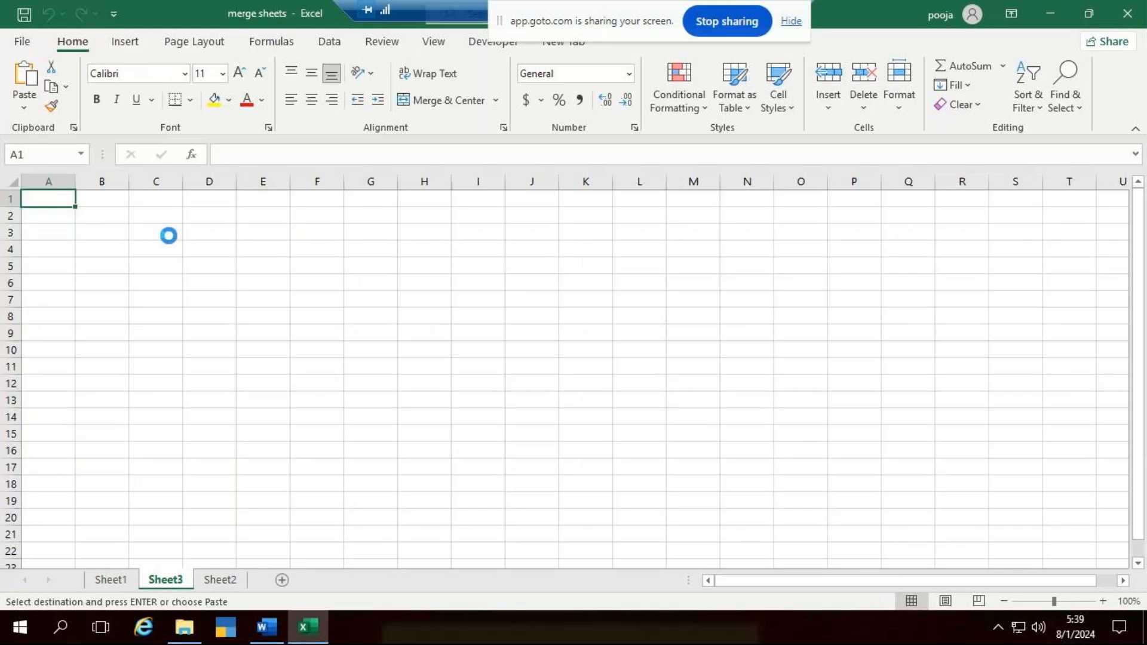
scroll(161, 235, "up", 7)
key("ctrl+v")
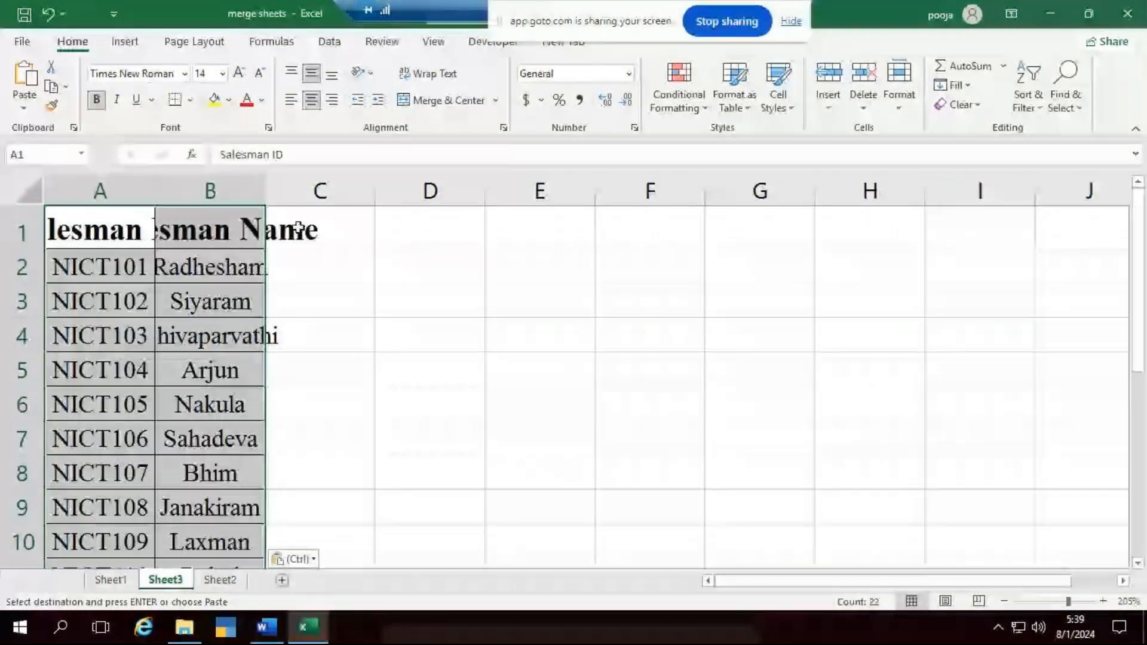
double_click(262, 202)
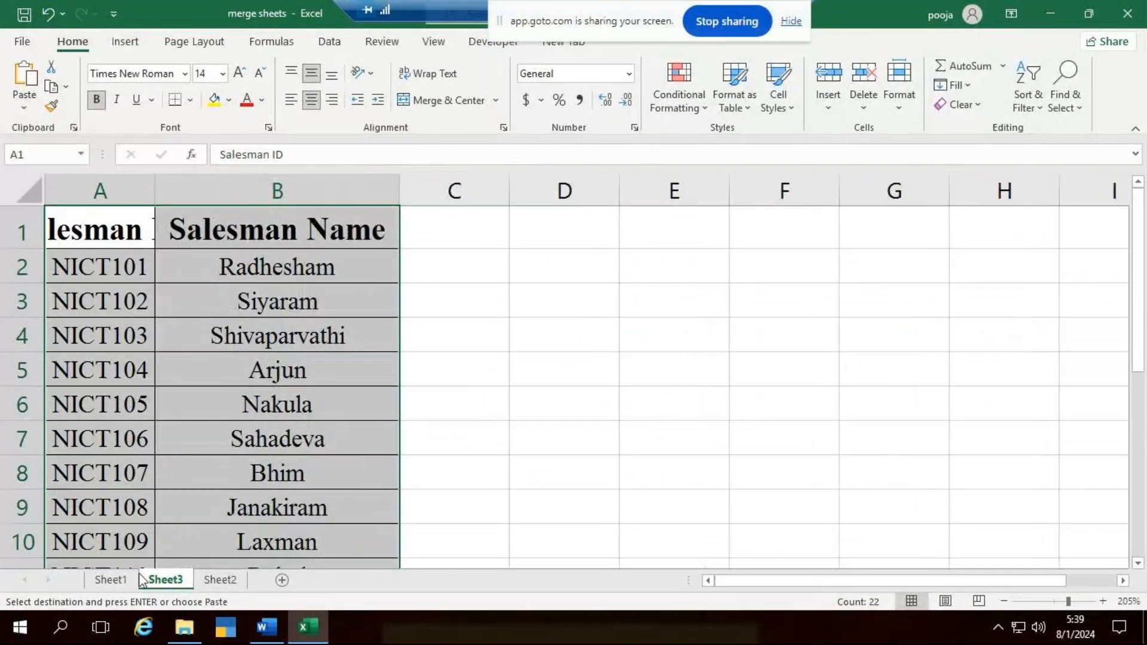
- Copy Sheet2's City Vist and Sales columns beside the salesman names on Sheet3, starting at C1, and fit the widths of columns C and A
left_click(220, 579)
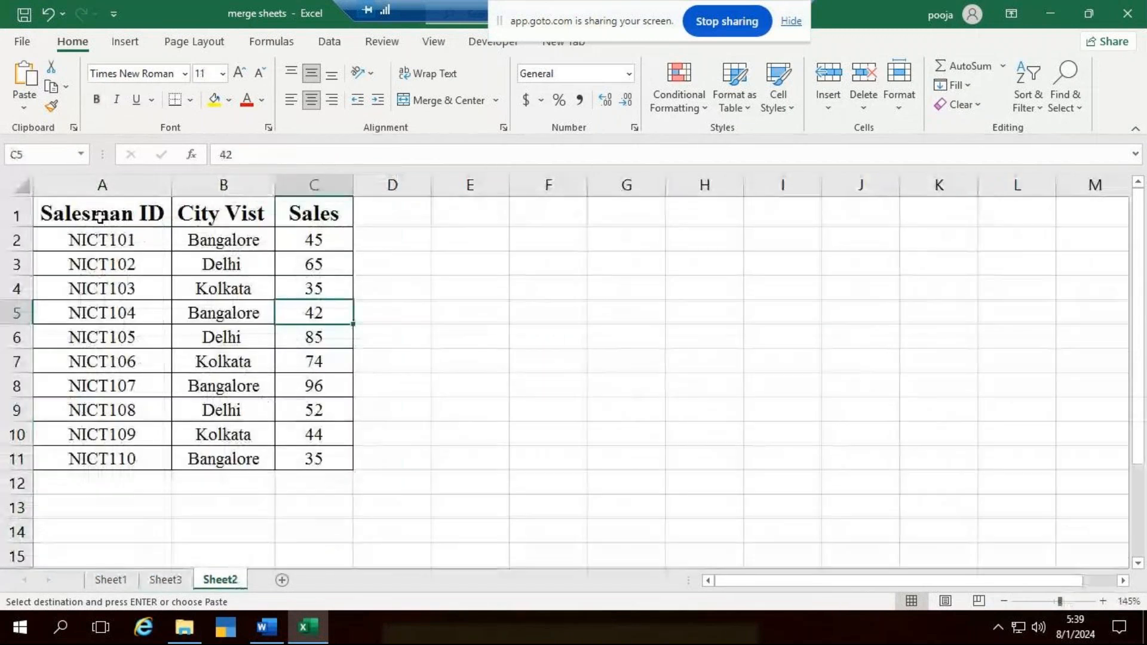
left_click_drag(225, 222, 311, 460)
key("ctrl+c")
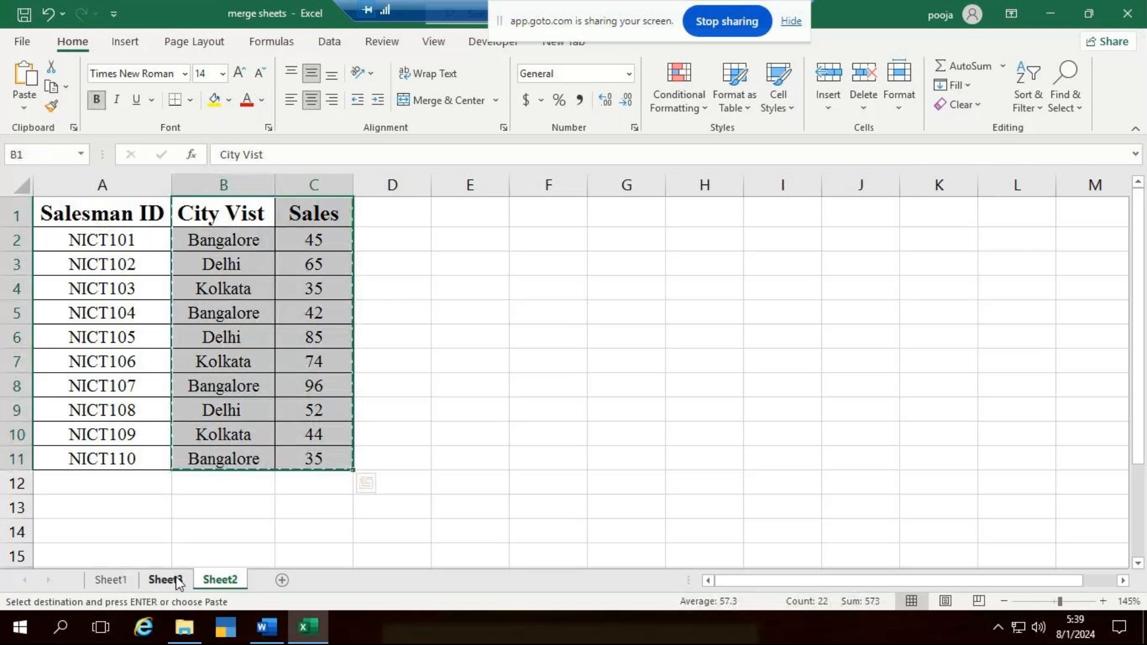
key("ctrl+Page_Up")
left_click(460, 233)
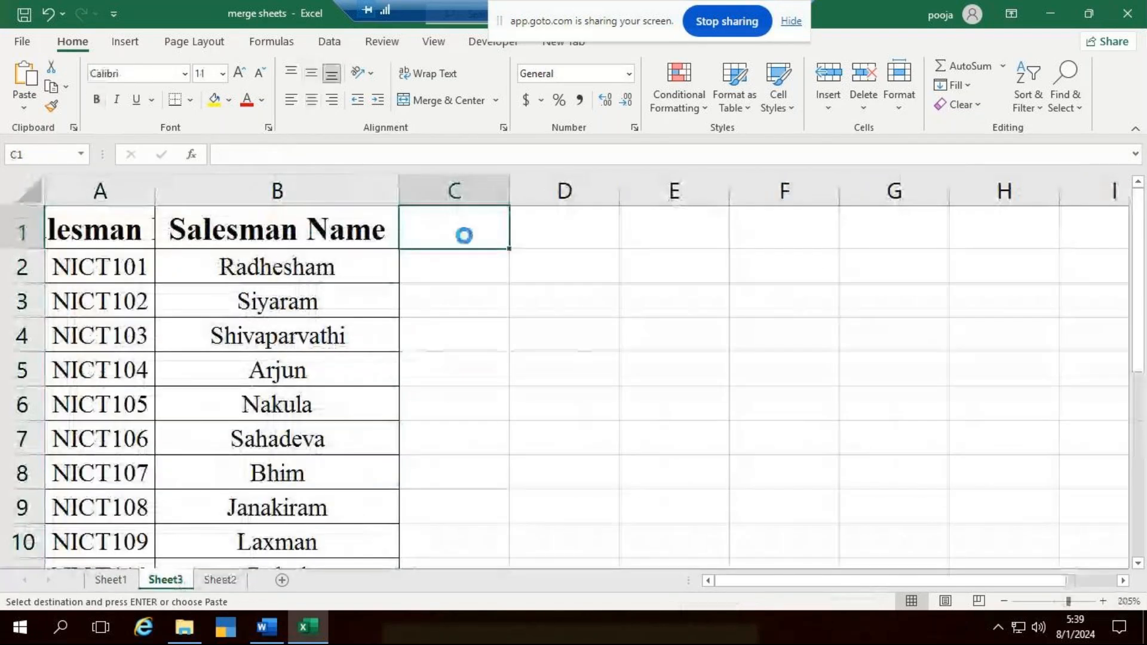
key("ctrl+v")
scroll(397, 307, "down", 2, "ctrl")
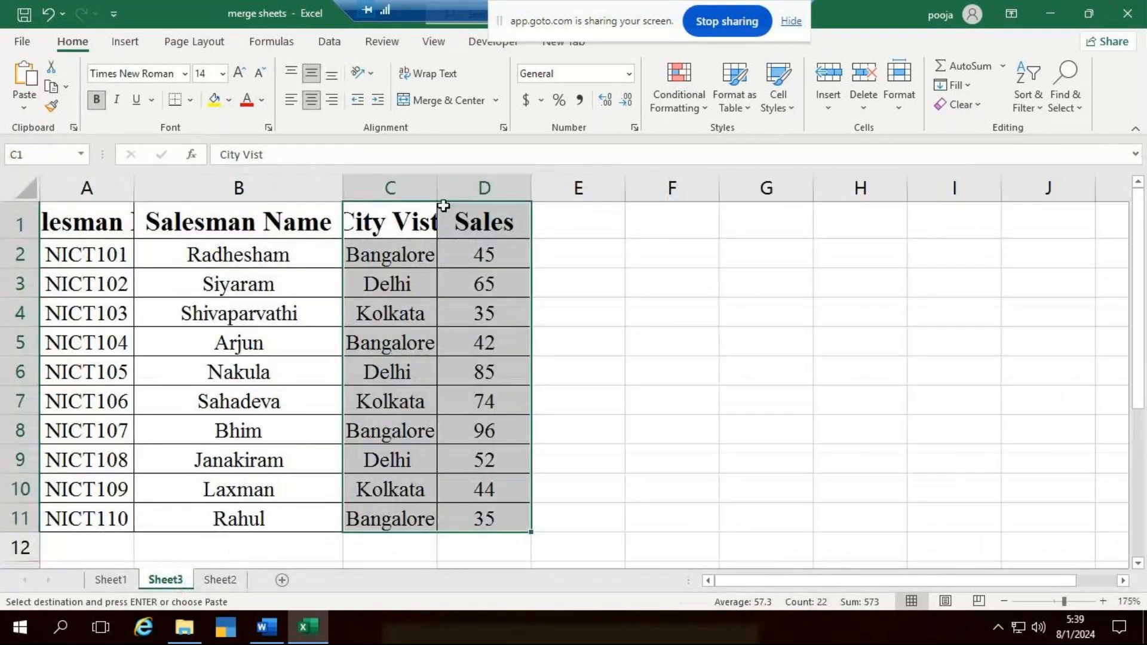
double_click(438, 190)
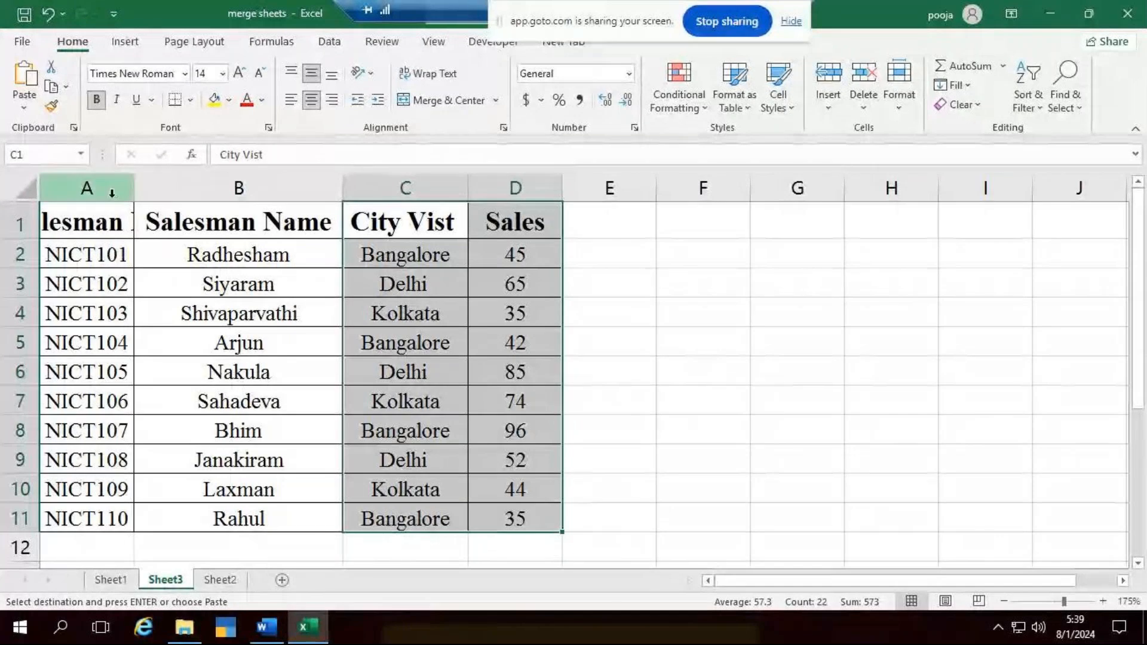
double_click(131, 196)
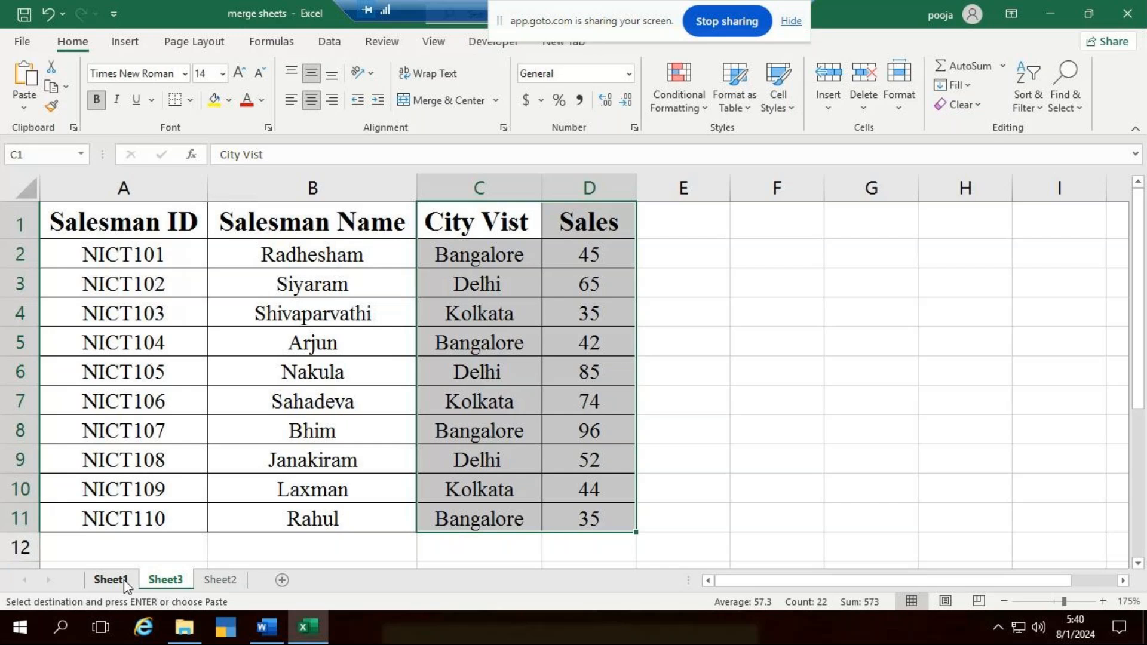
- Delete the manually combined Sheet3 from the workbook
left_click(108, 580)
right_click(184, 582)
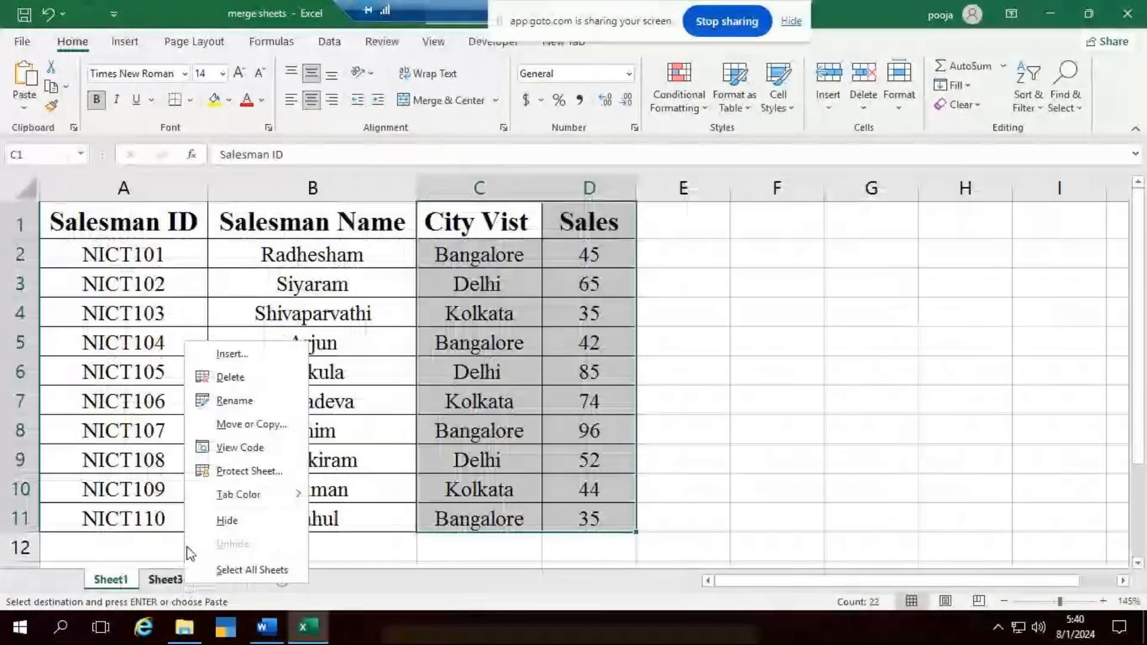
left_click(234, 377)
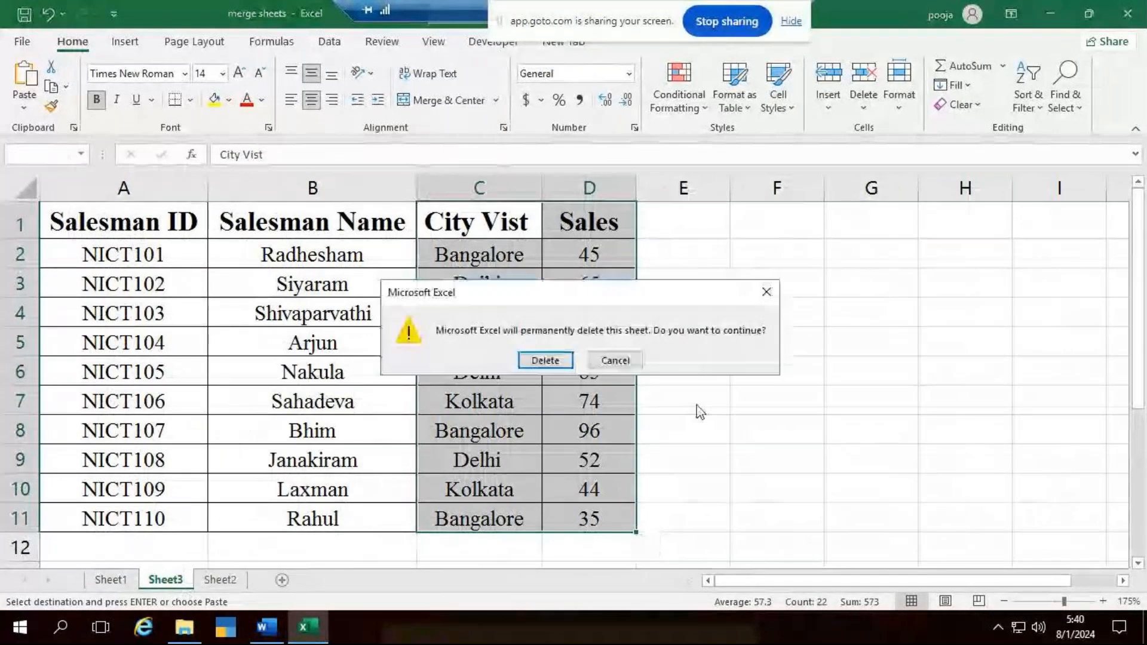
left_click(545, 360)
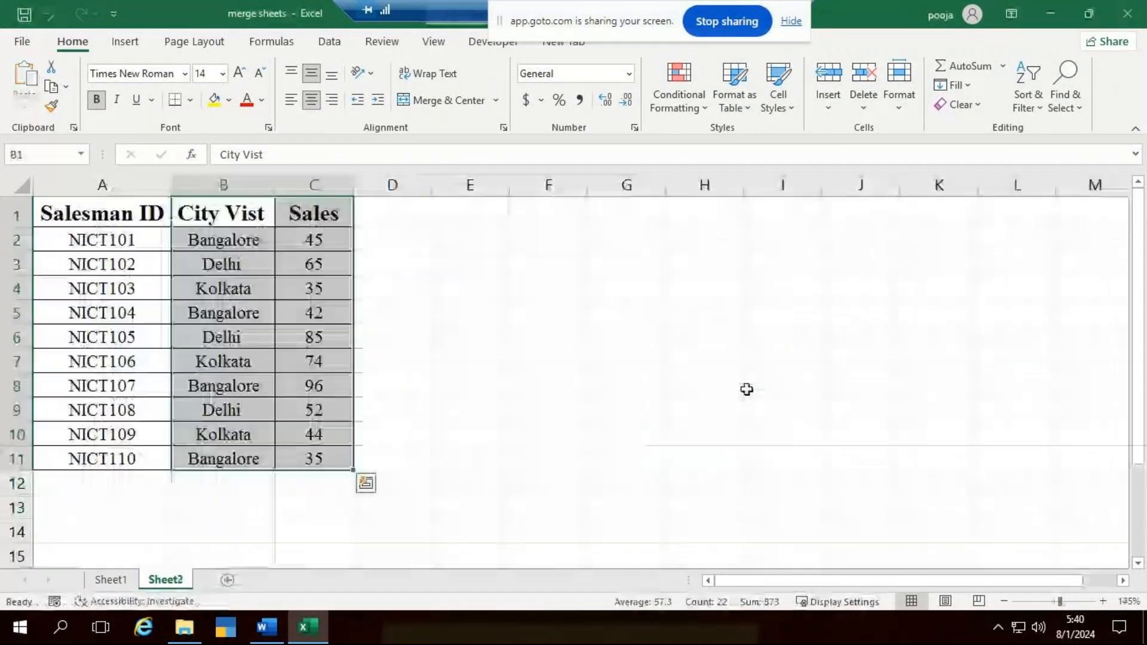
- Close the merge sheets workbook without saving, and start Excel with a new blank workbook
left_click(1127, 13)
left_click(574, 330)
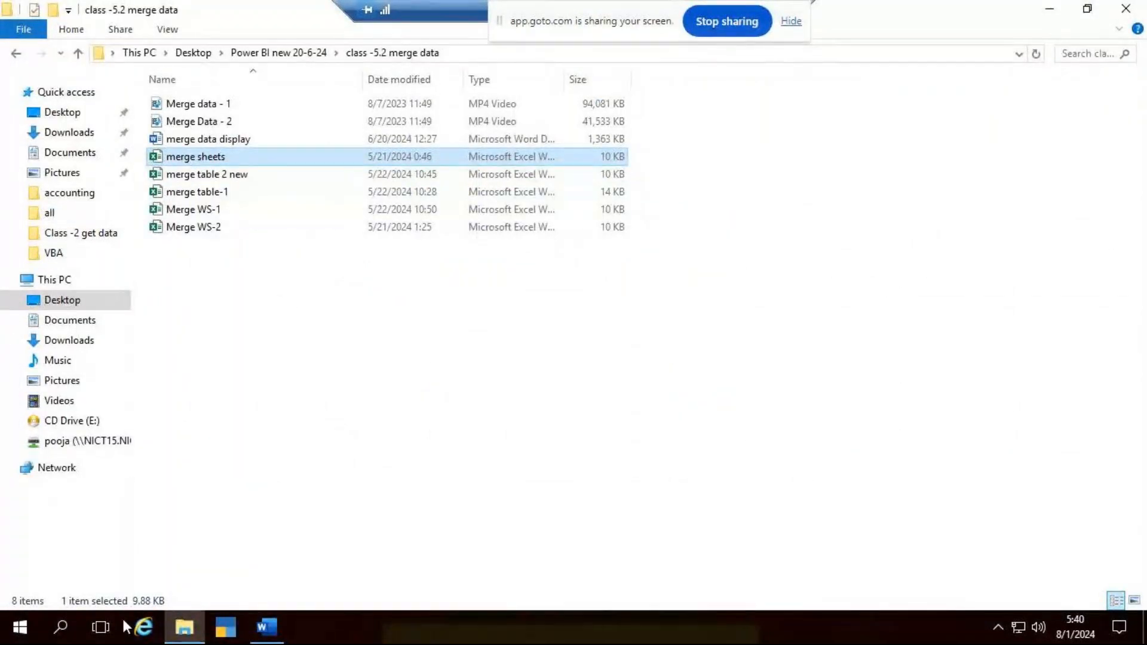
left_click(51, 626)
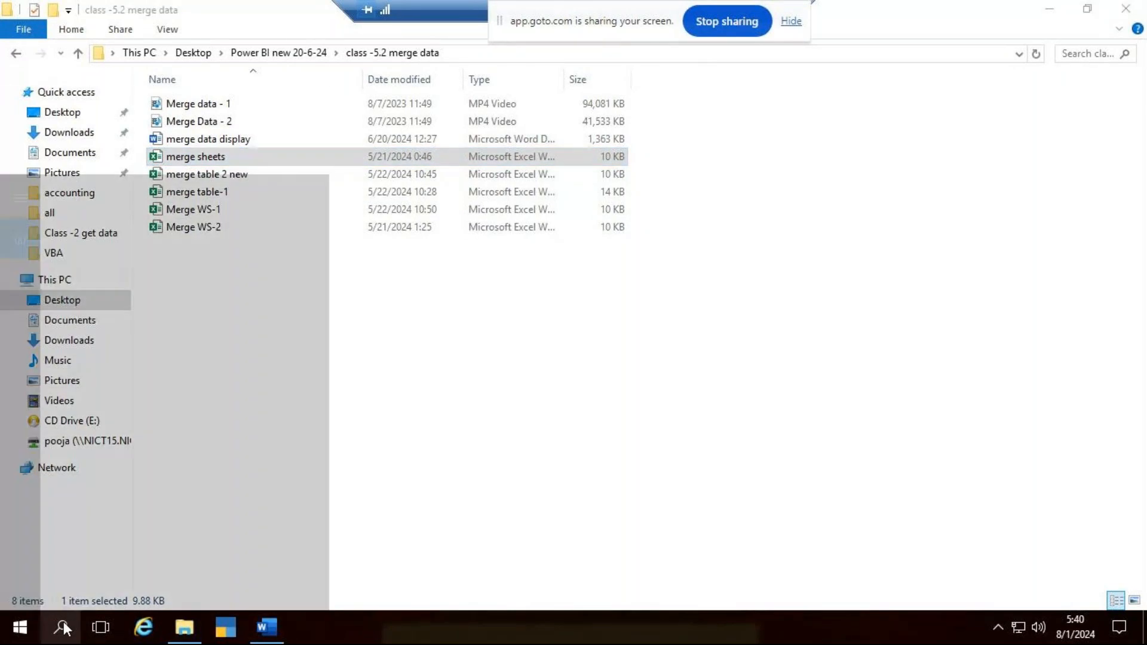
type("excel")
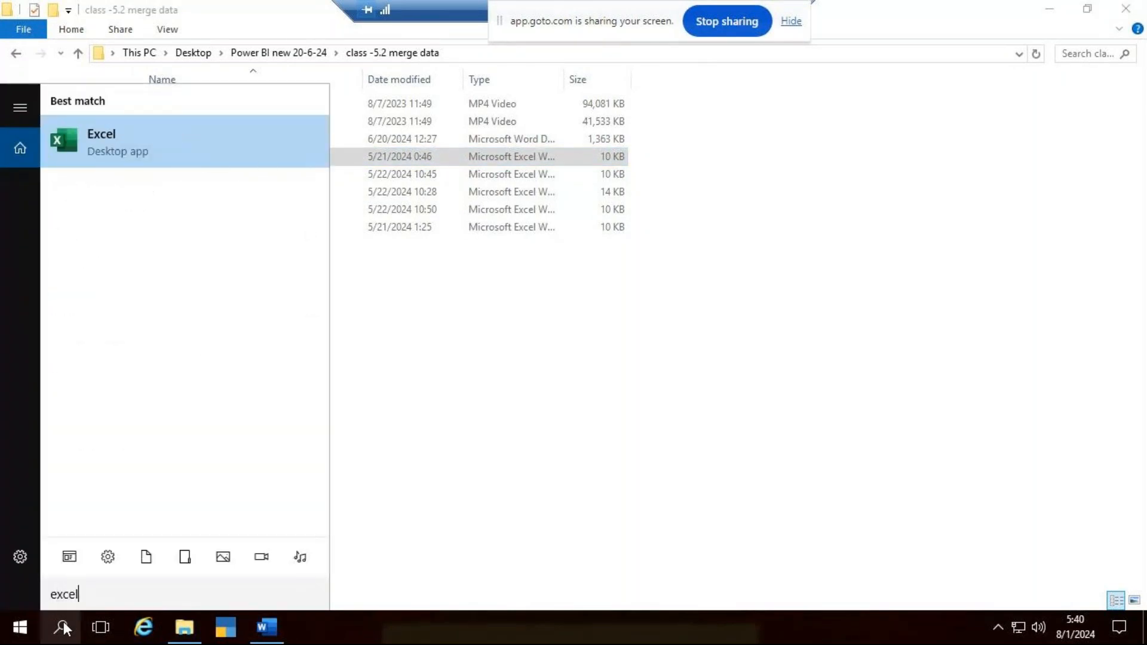
key("Return")
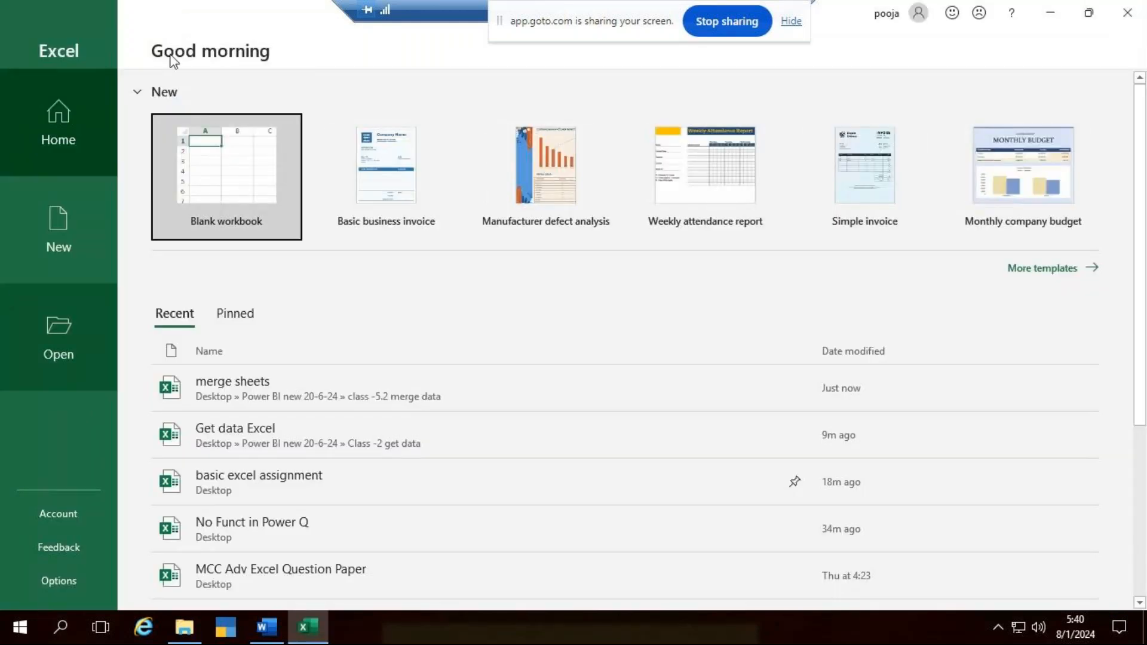
left_click(224, 178)
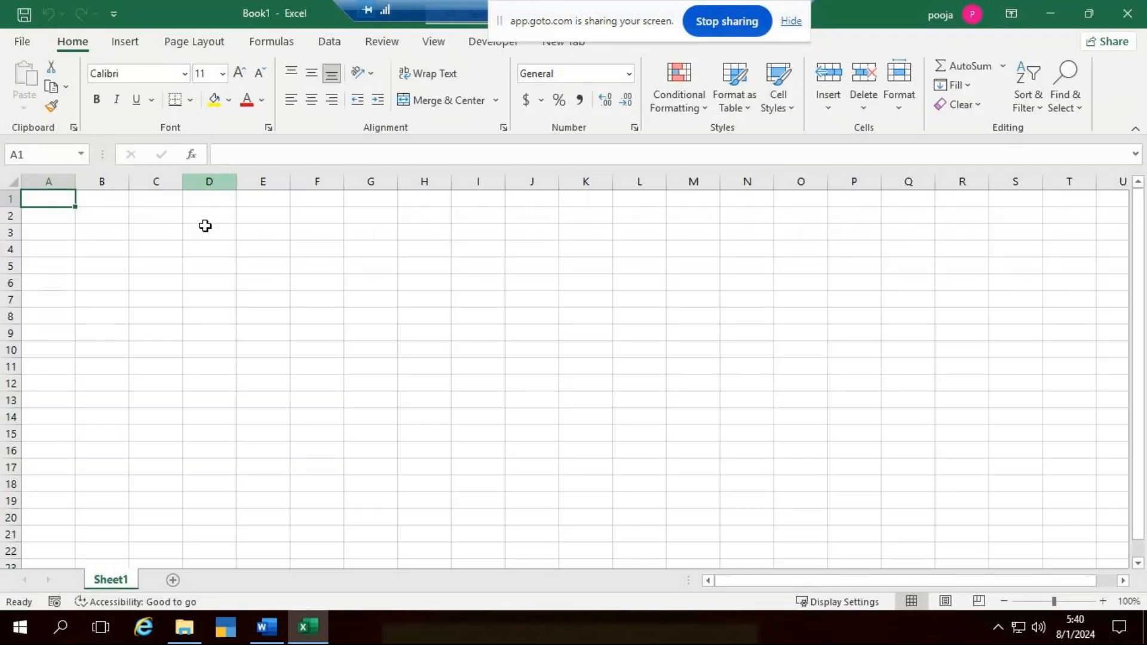
- Start a data import from an Excel workbook and browse to Desktop > Power BI new 20-6-24 > class -5.2 merge data
scroll(206, 338, "up", 6)
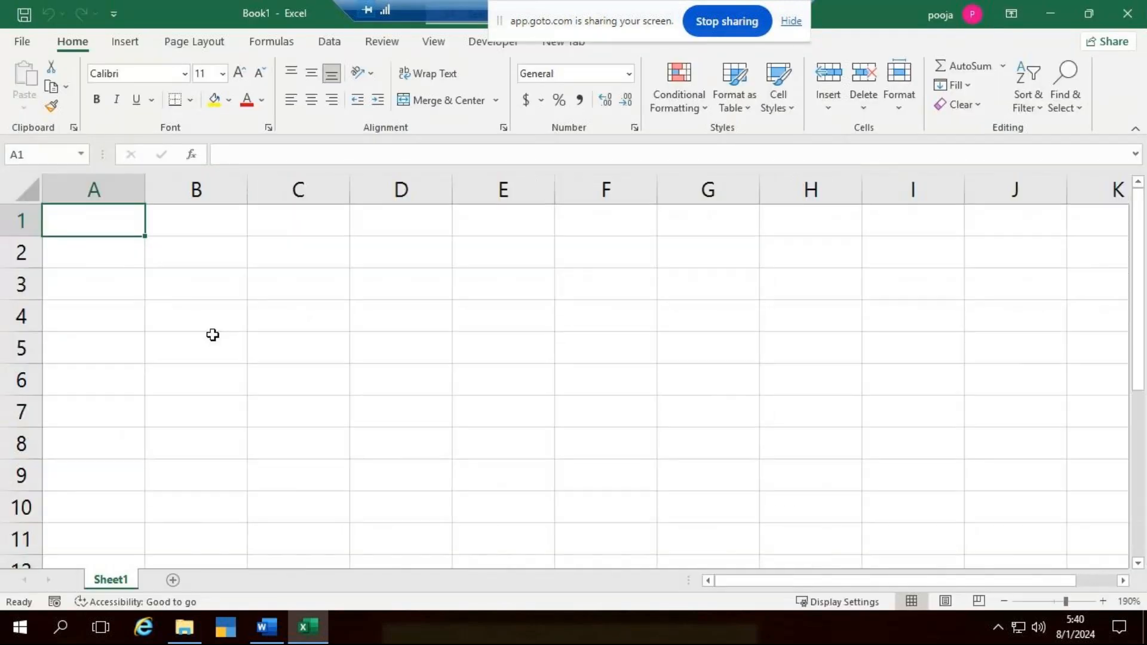
left_click(327, 43)
left_click(17, 115)
mouse_move(98, 146)
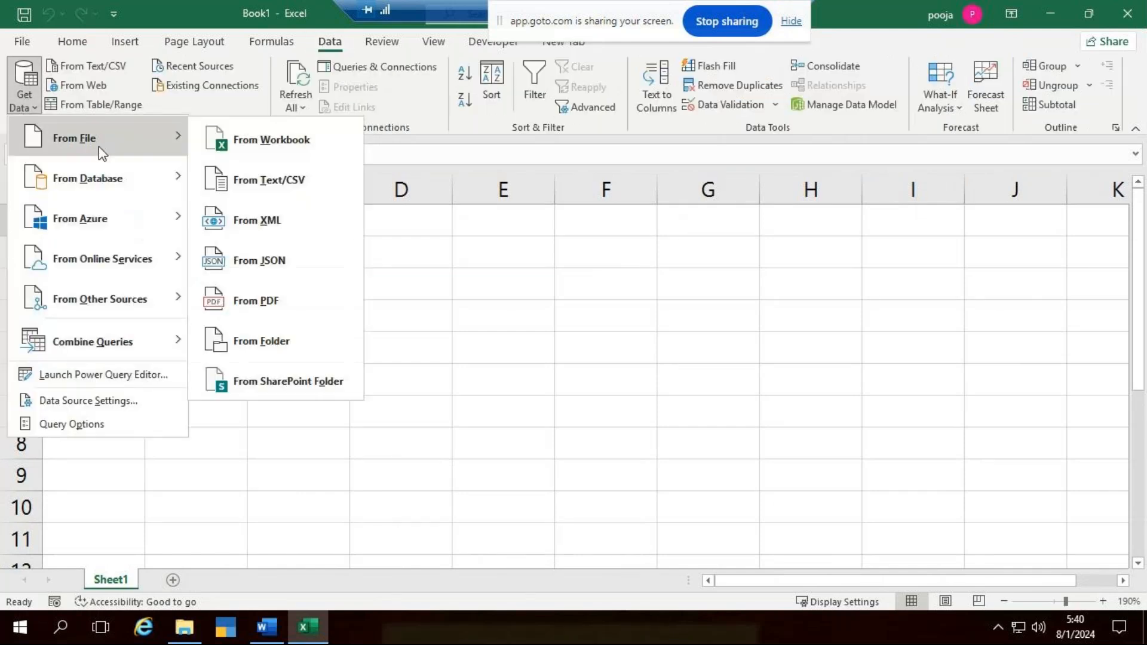
left_click(248, 146)
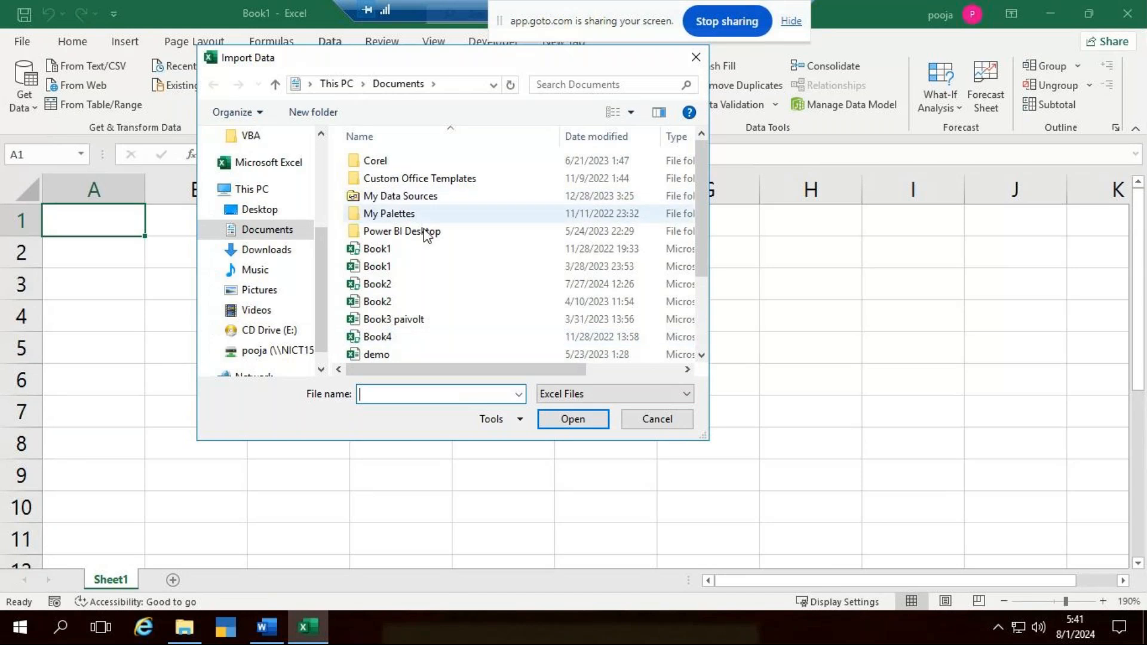
left_click(267, 218)
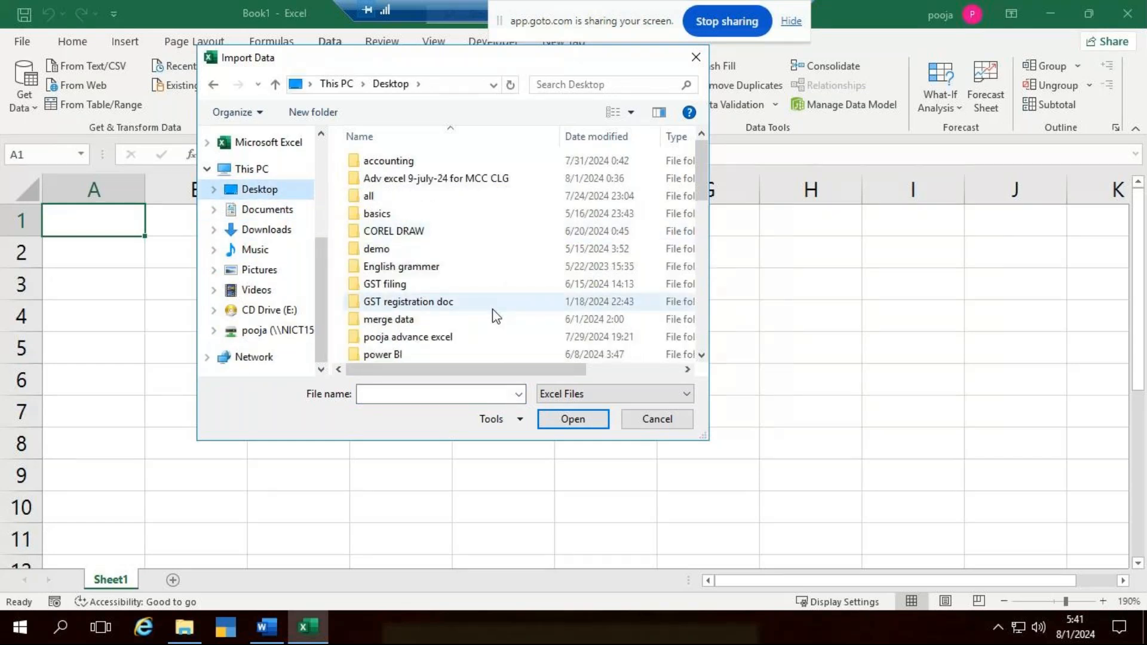
left_click(492, 305)
scroll(492, 309, "down", 2)
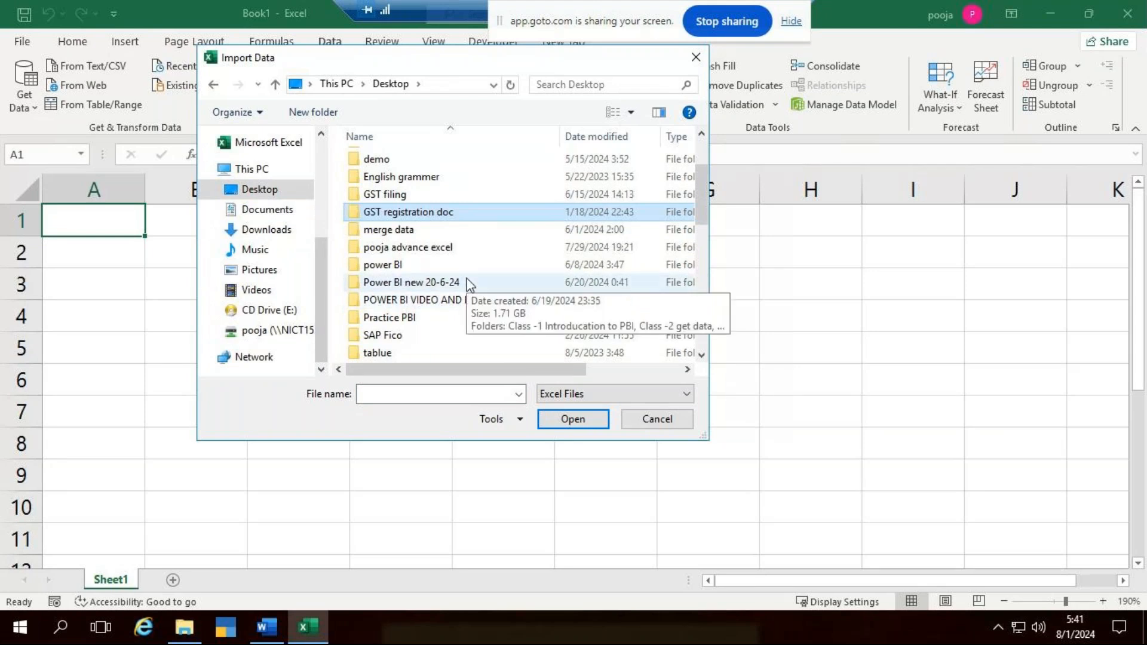
double_click(469, 283)
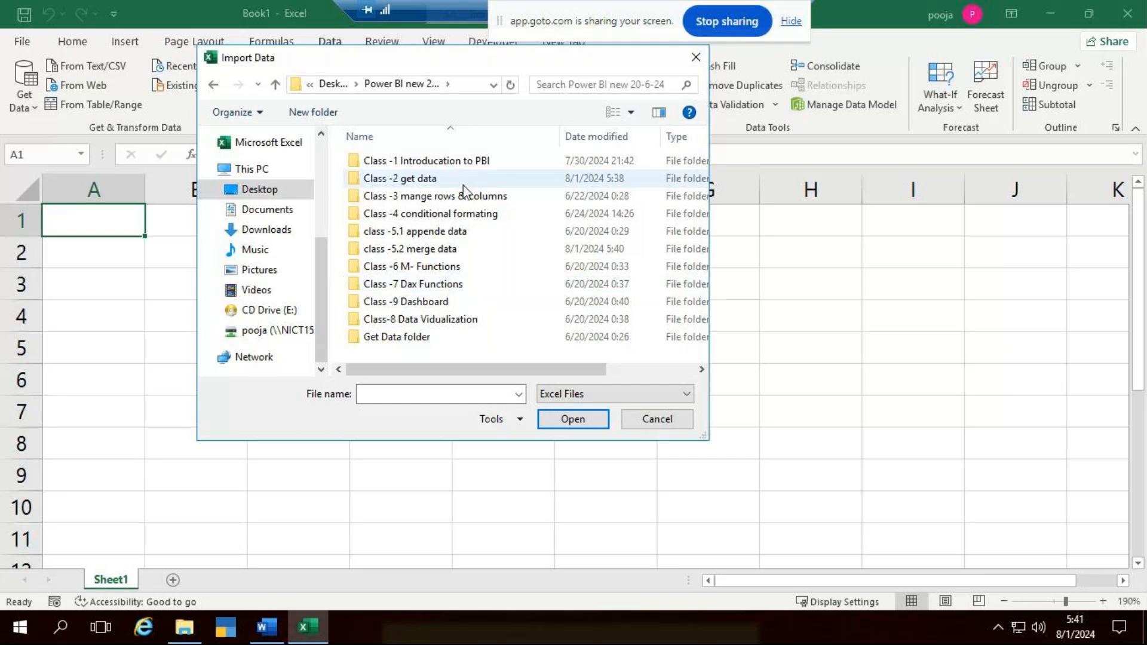
left_click(452, 251)
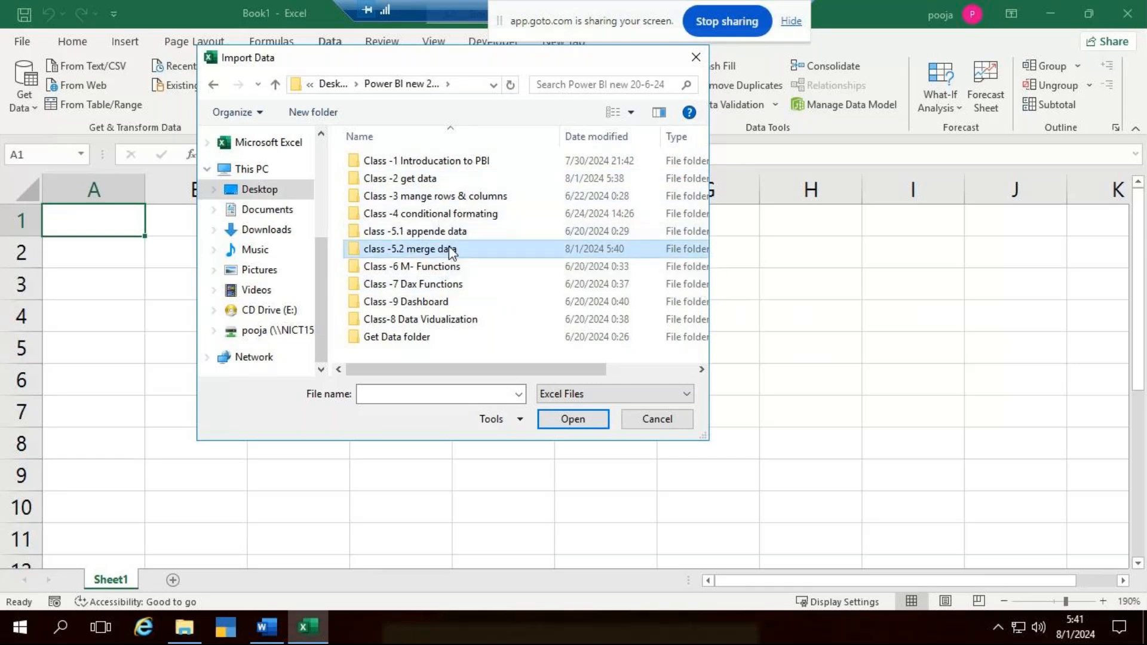
double_click(452, 250)
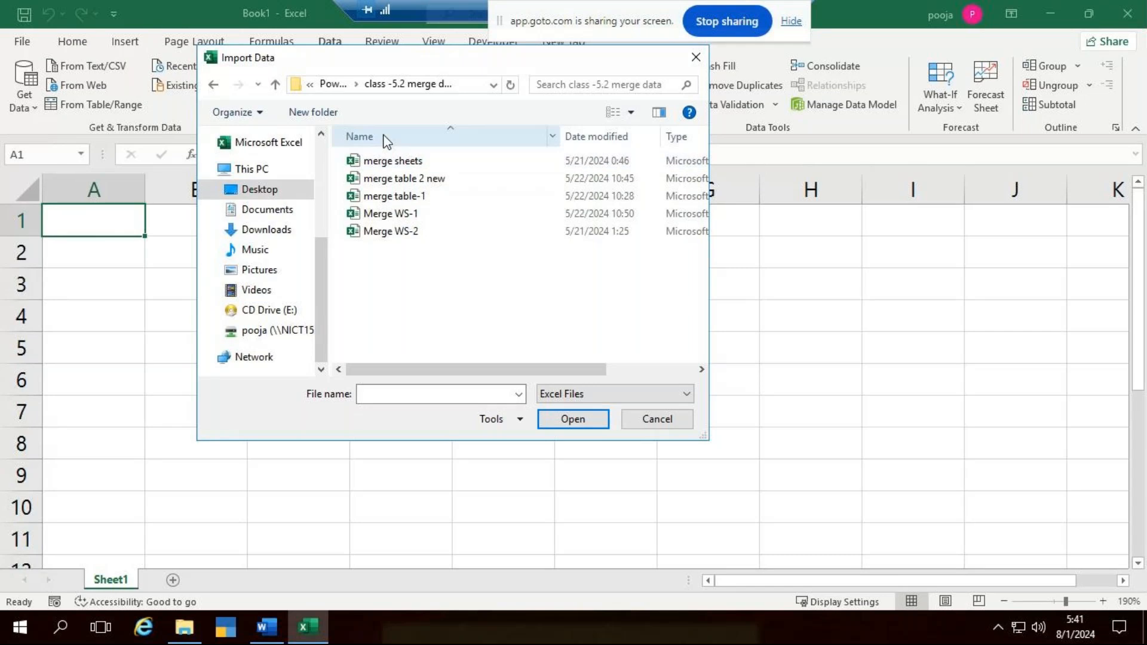
left_click(394, 162)
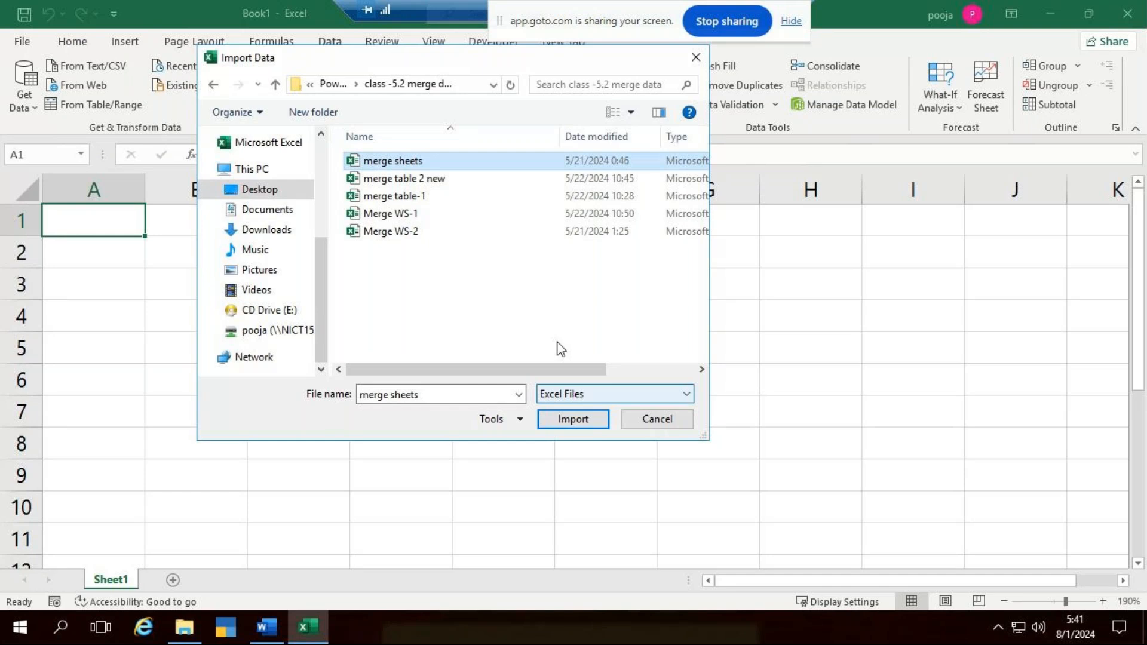
left_click(551, 420)
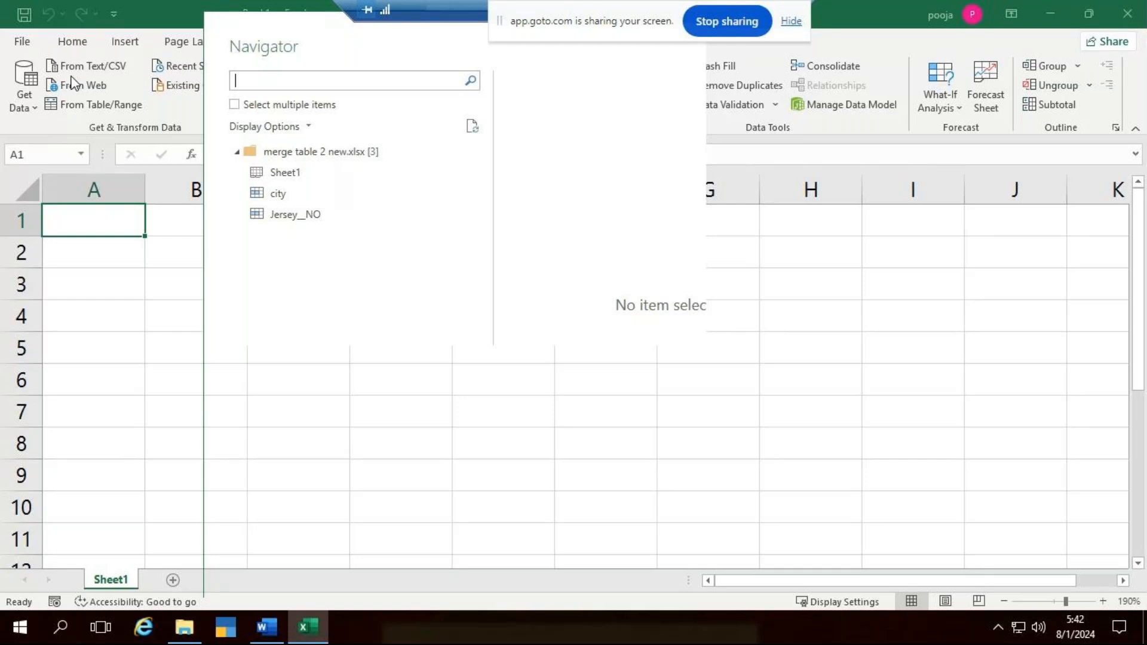
left_click(233, 106)
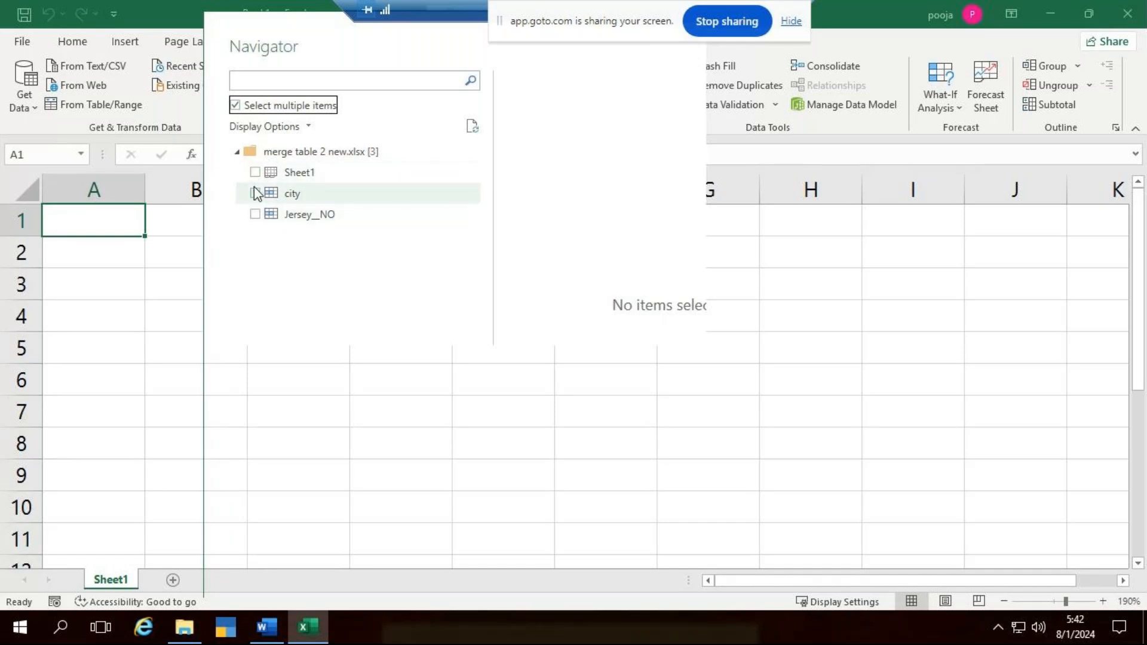
left_click(254, 192)
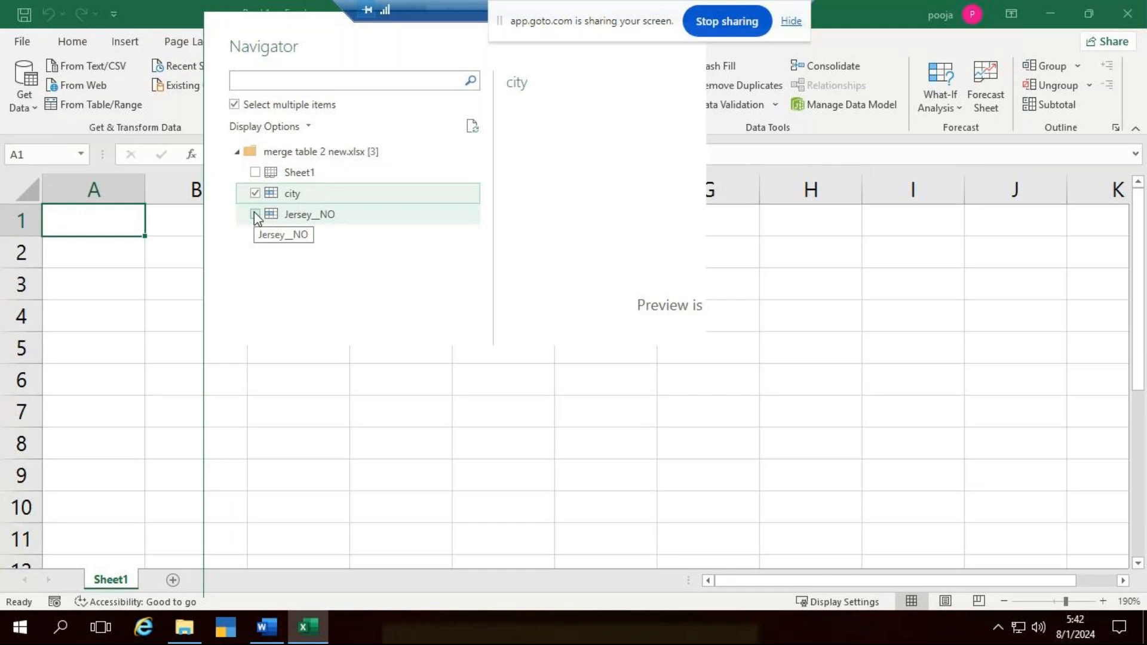
left_click(256, 214)
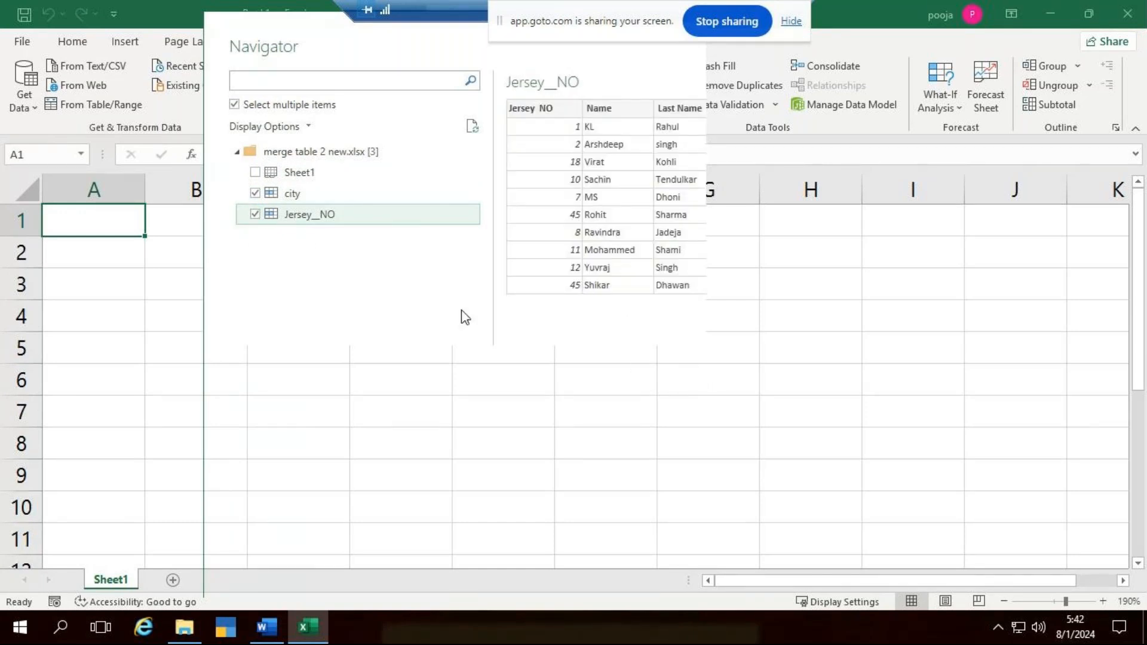
left_click_drag(326, 27, 349, 118)
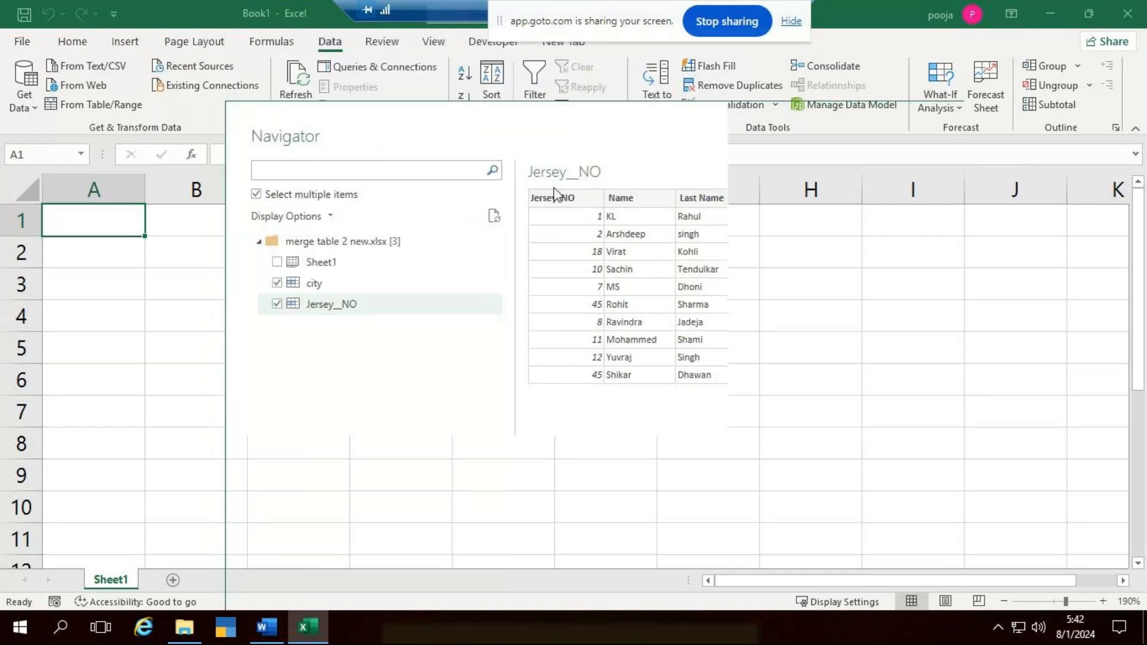
key("Escape")
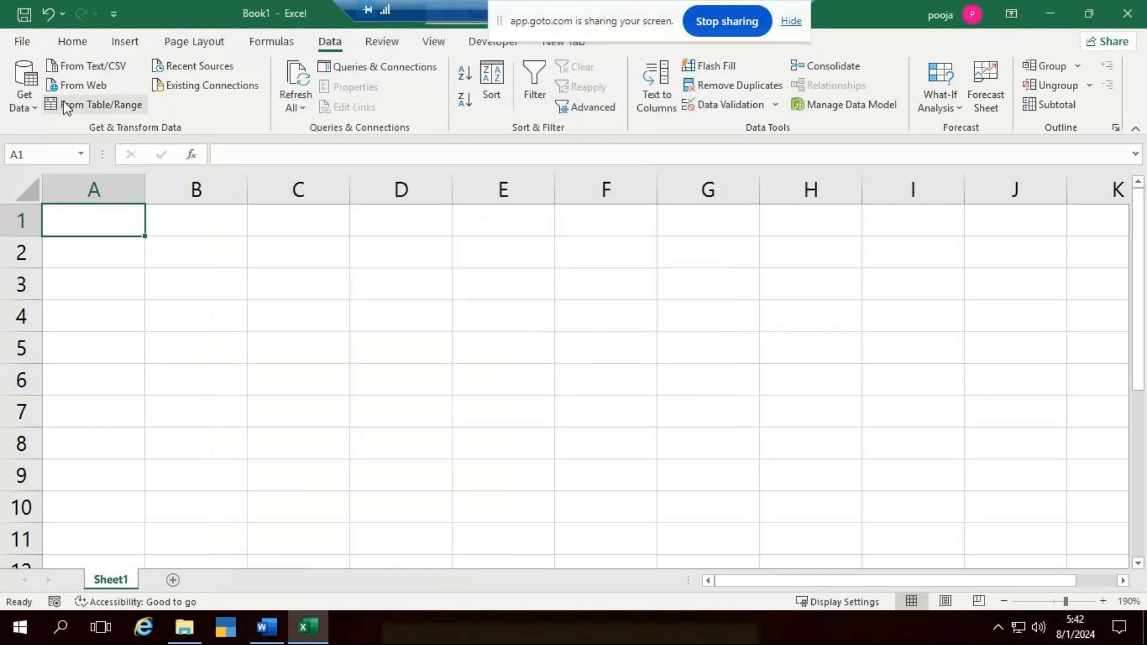
- Import the merge sheets workbook from the class -5.2 merge data folder as a data source
left_click(22, 103)
mouse_move(127, 140)
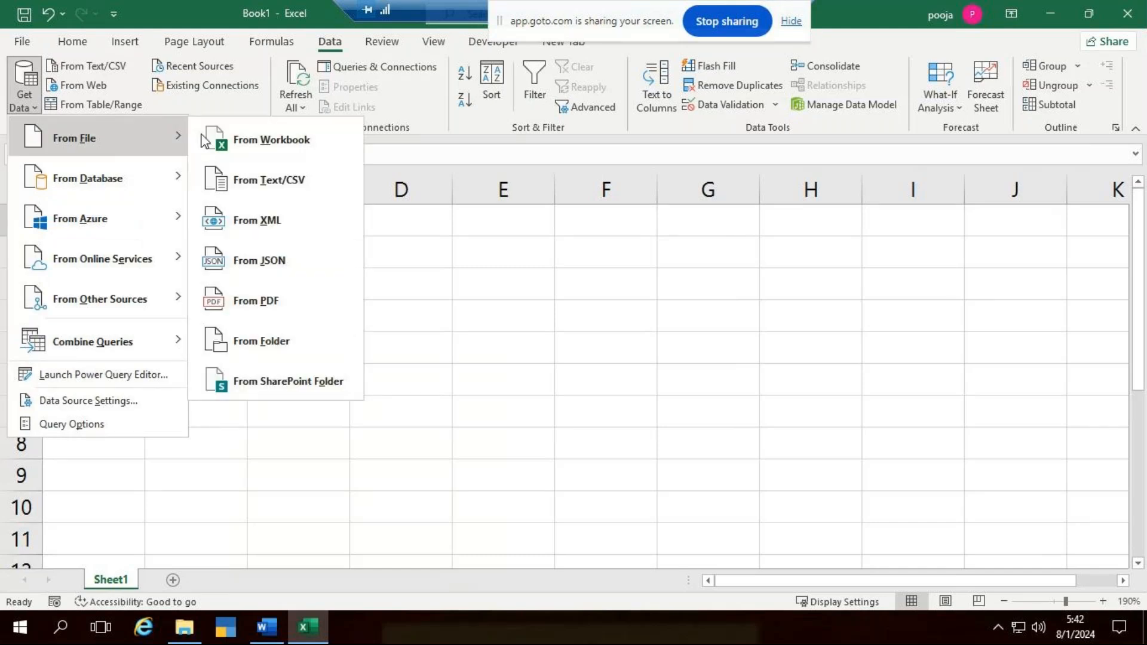
left_click(291, 139)
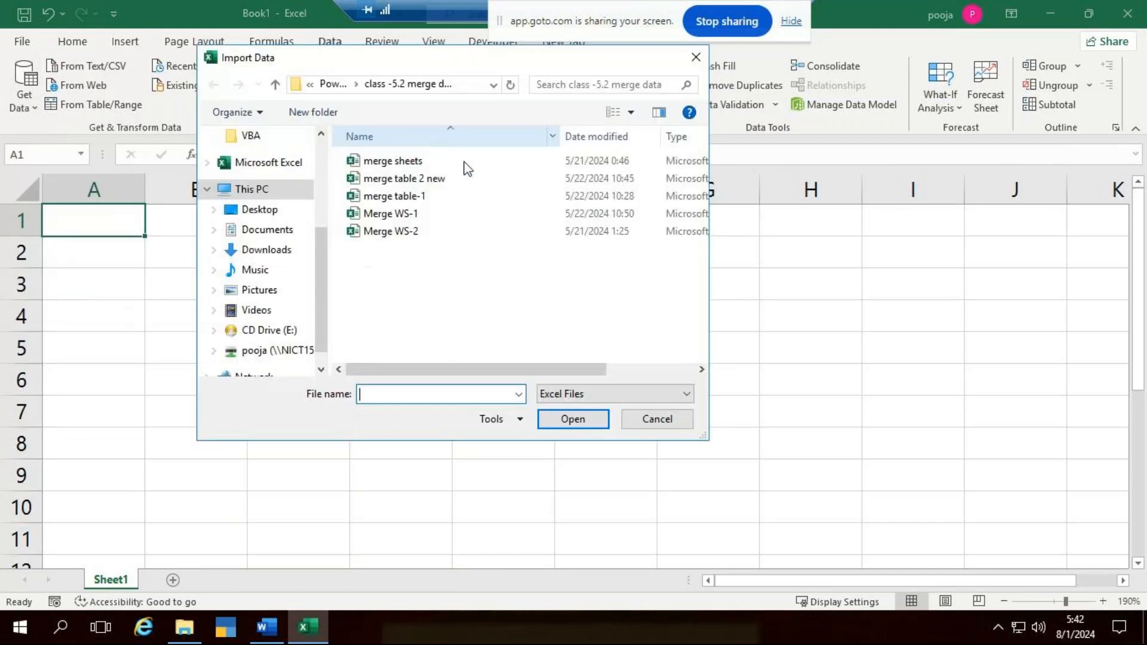
left_click(407, 163)
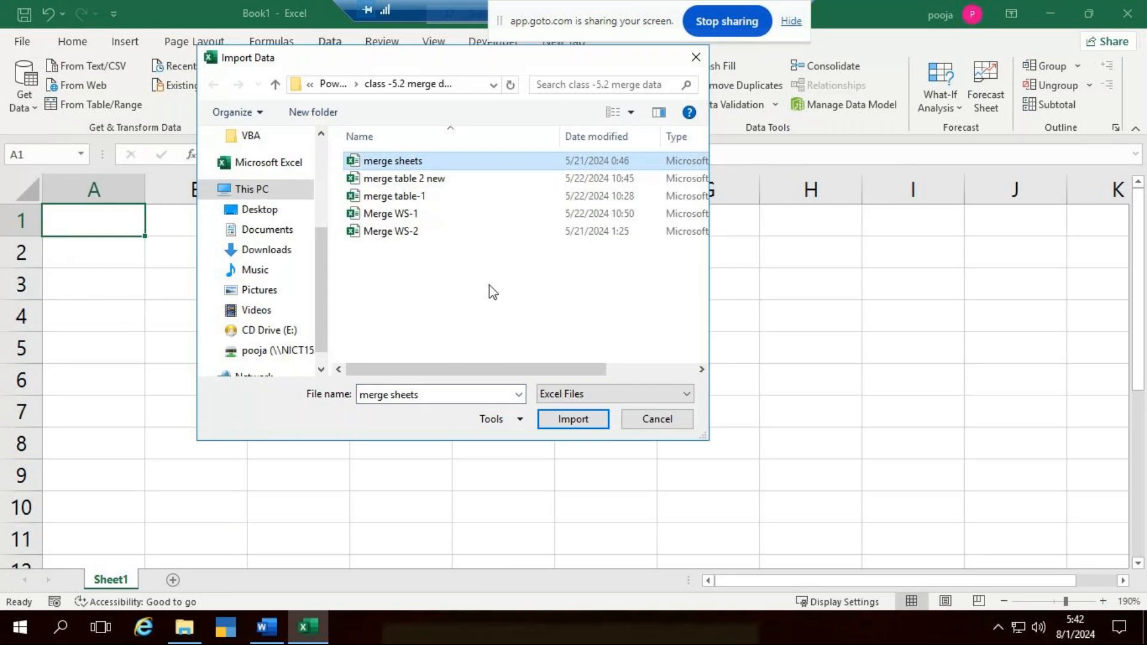
left_click(581, 420)
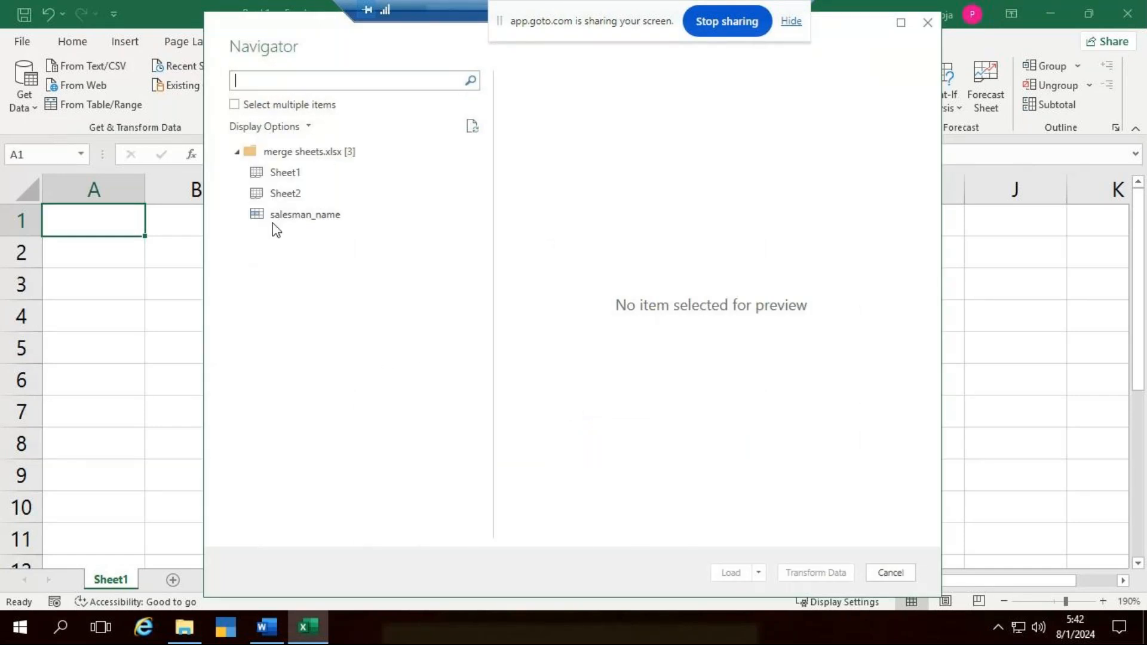
- Preview Sheet1 and Sheet2 of the merge sheets workbook, and load both into Power Query Editor for transformation
left_click(300, 178)
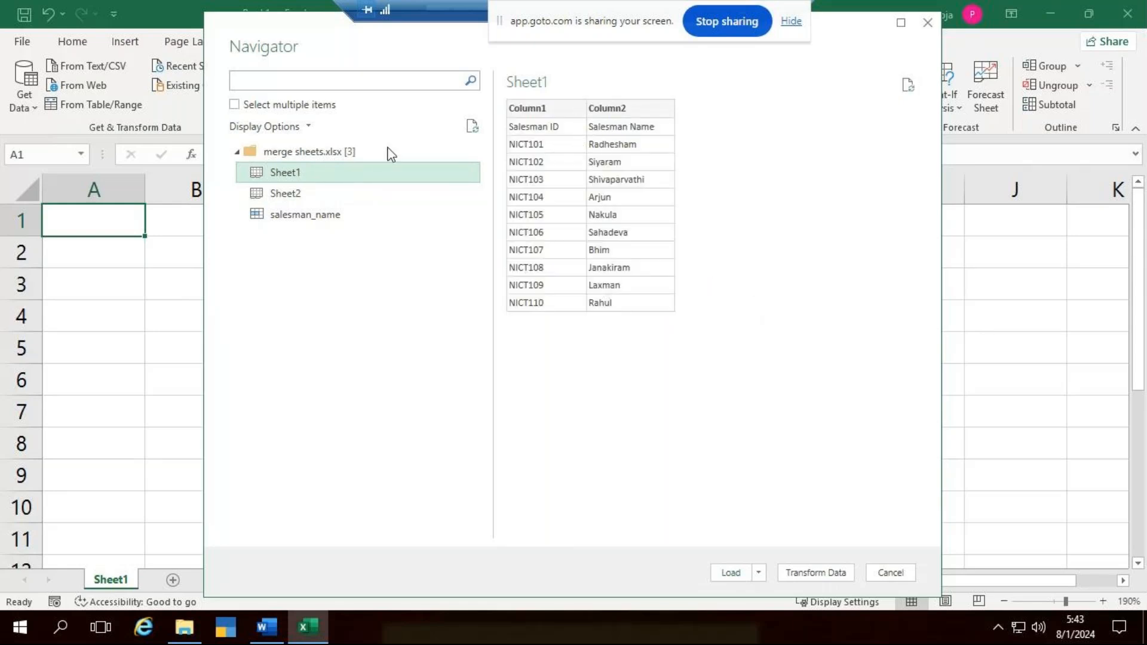
left_click(304, 195)
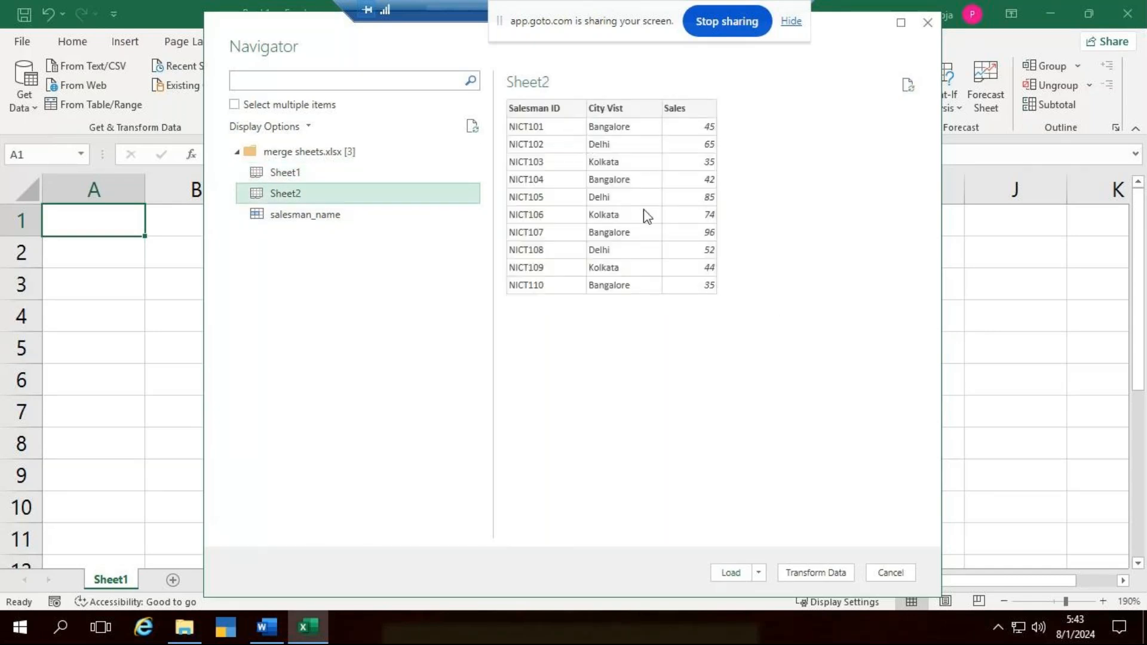
left_click(232, 106)
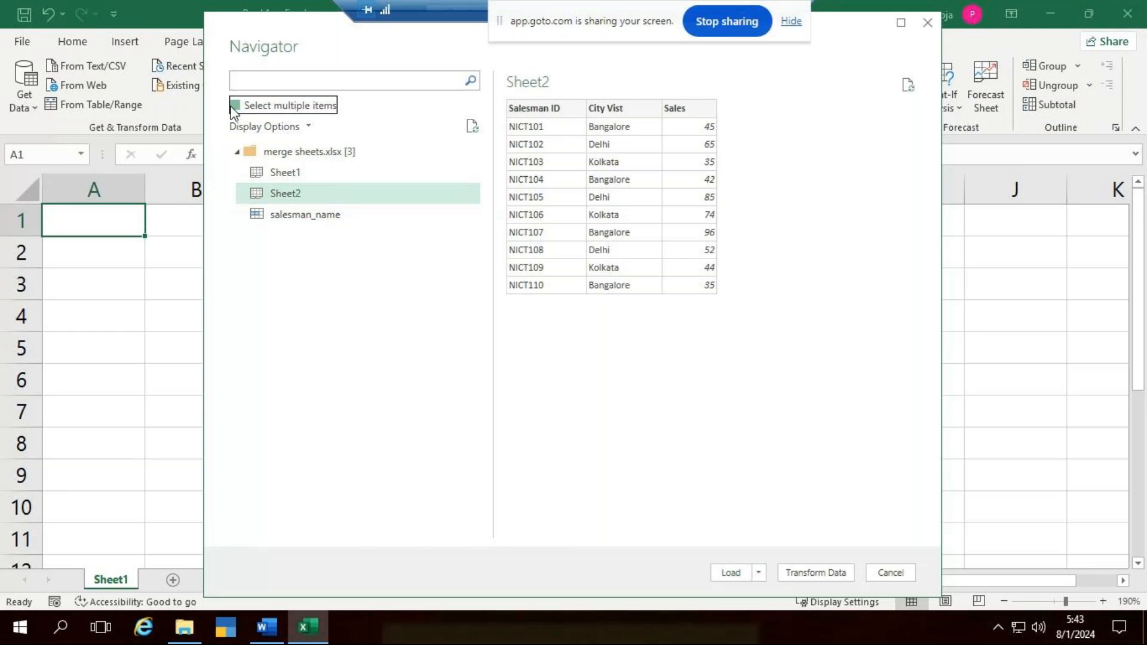
left_click(256, 173)
left_click(255, 193)
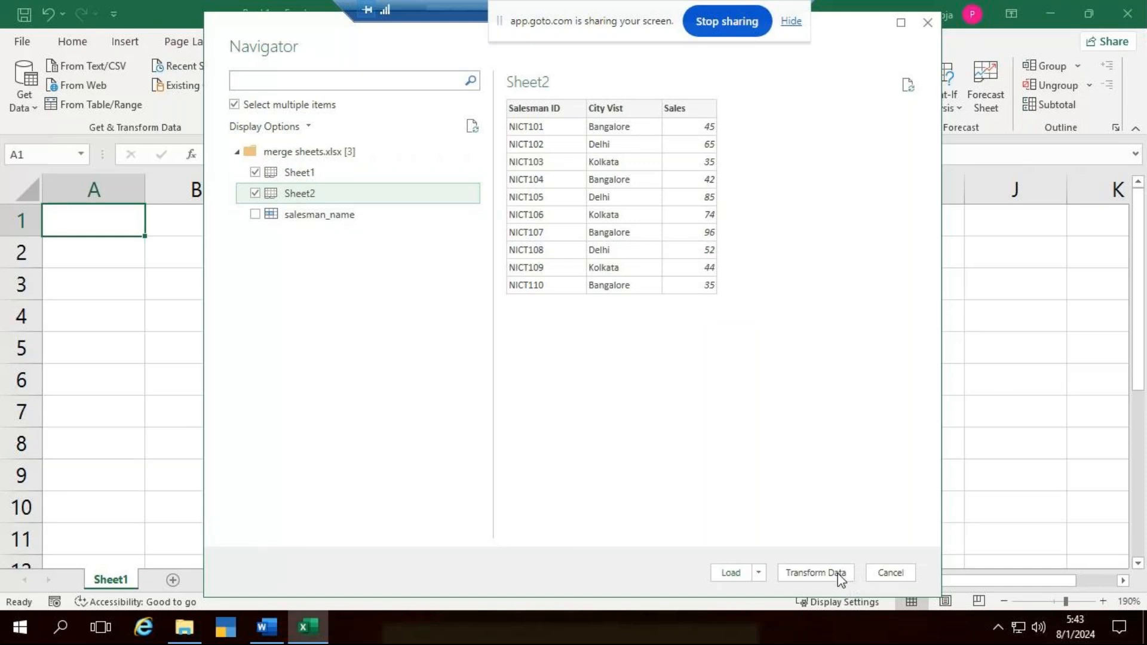
left_click(816, 572)
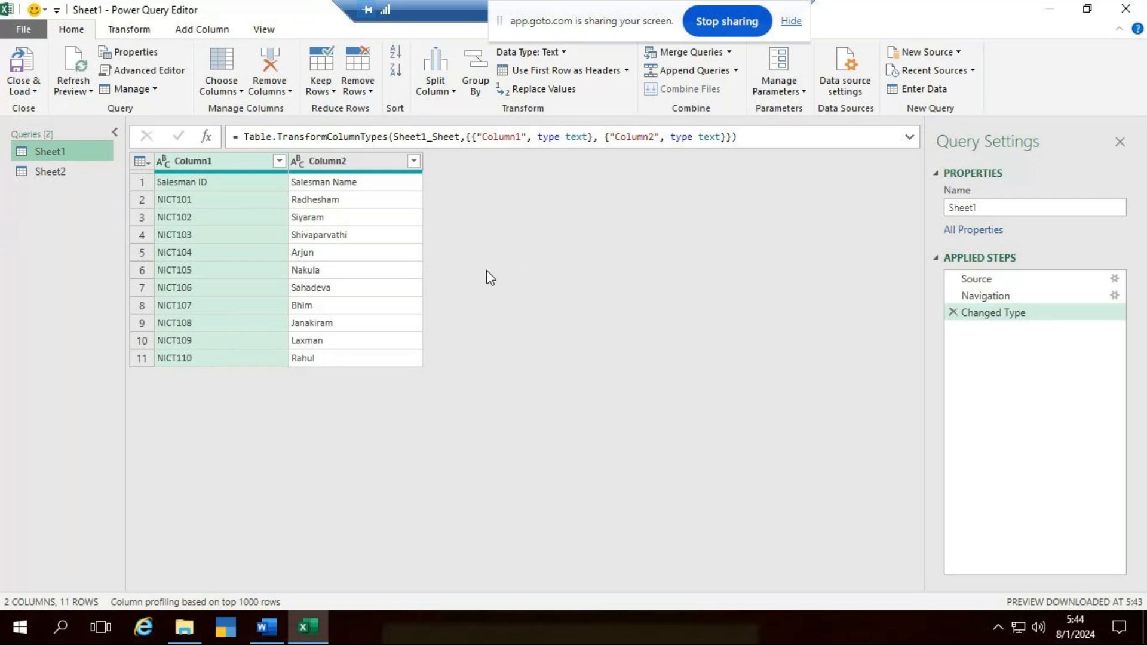
- Promote the first row of the Sheet1 query to column headers and check the headers of the Sheet2 query
left_click(568, 79)
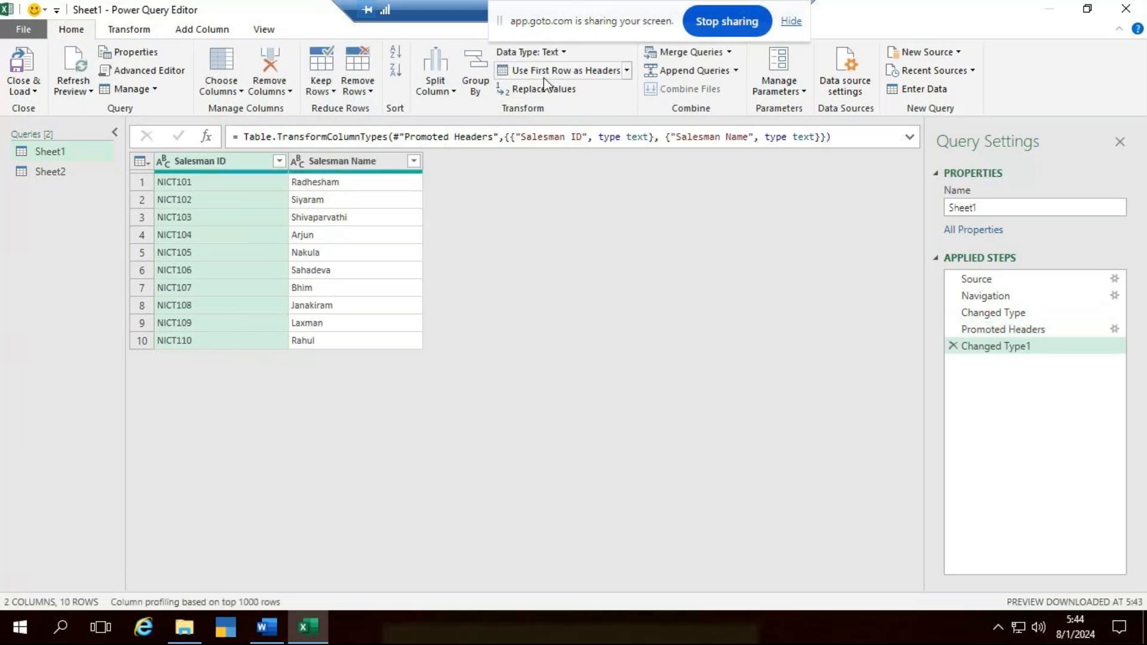
left_click(48, 175)
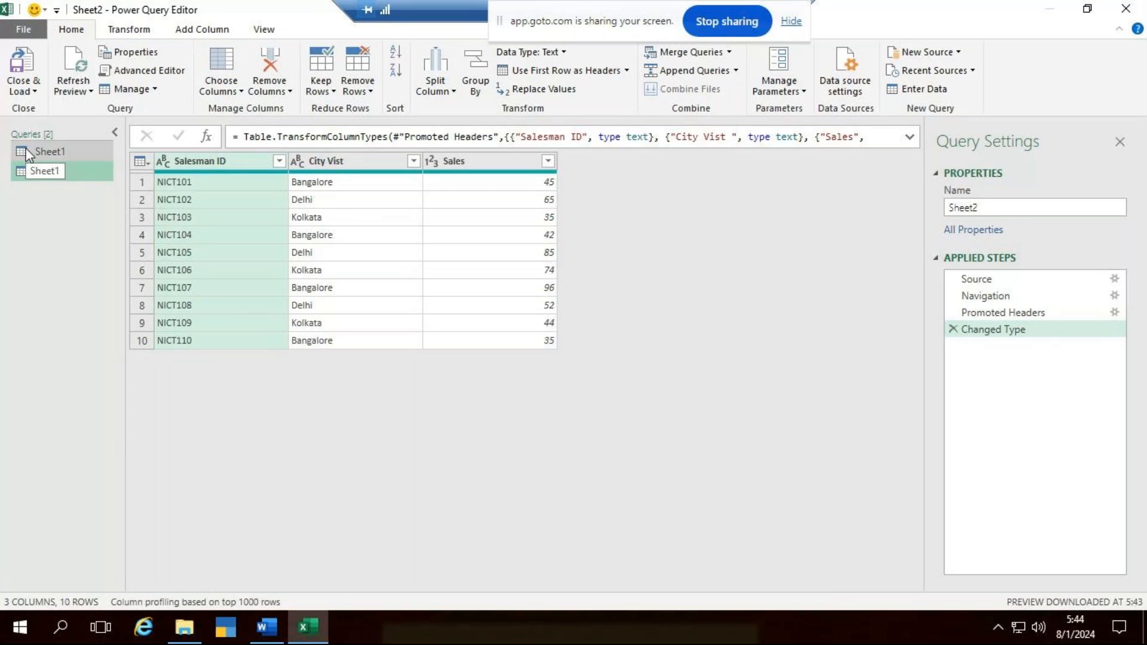
left_click(103, 156)
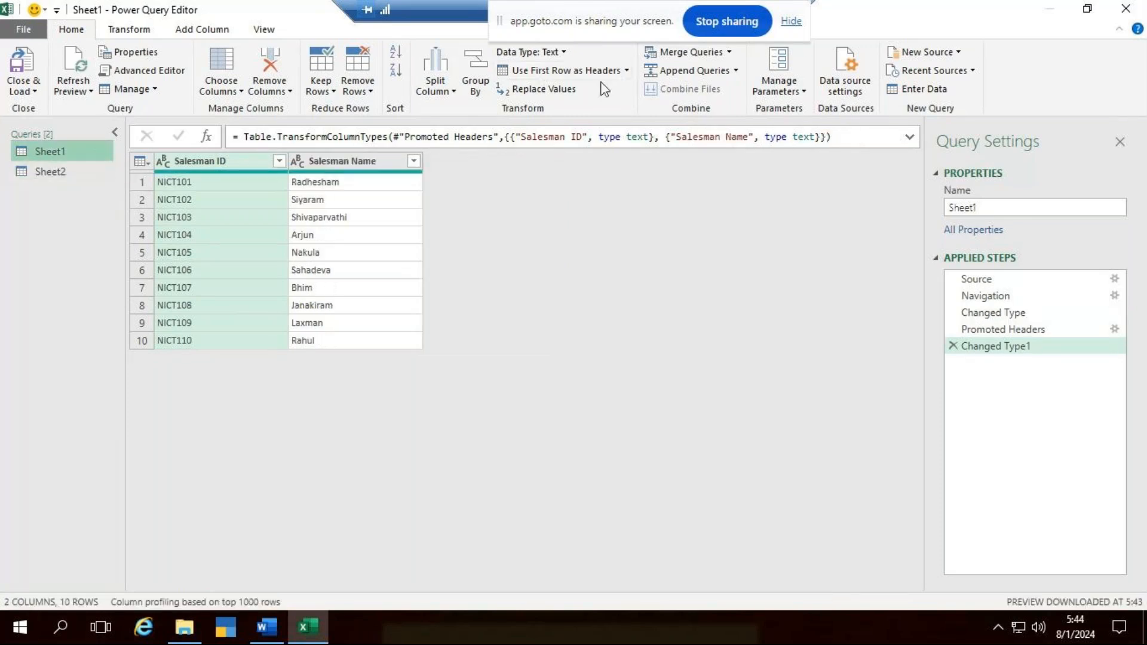
- Merge Sheet1 with Sheet2 as a new query, matching on Salesman ID with a Left Outer join
left_click(731, 53)
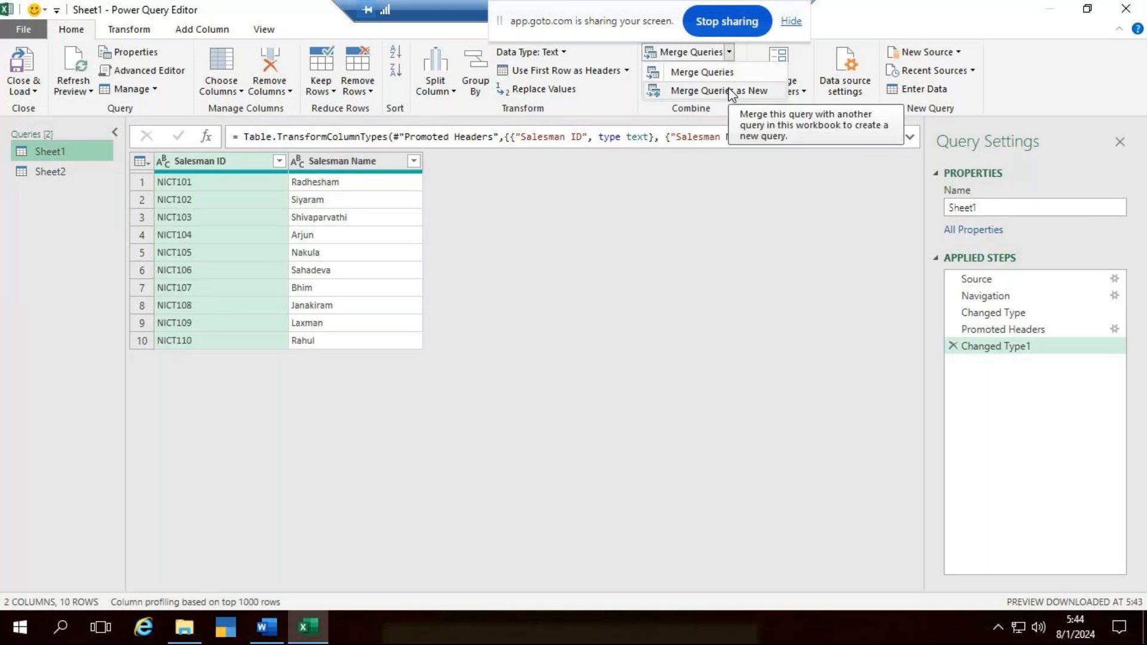
left_click(729, 90)
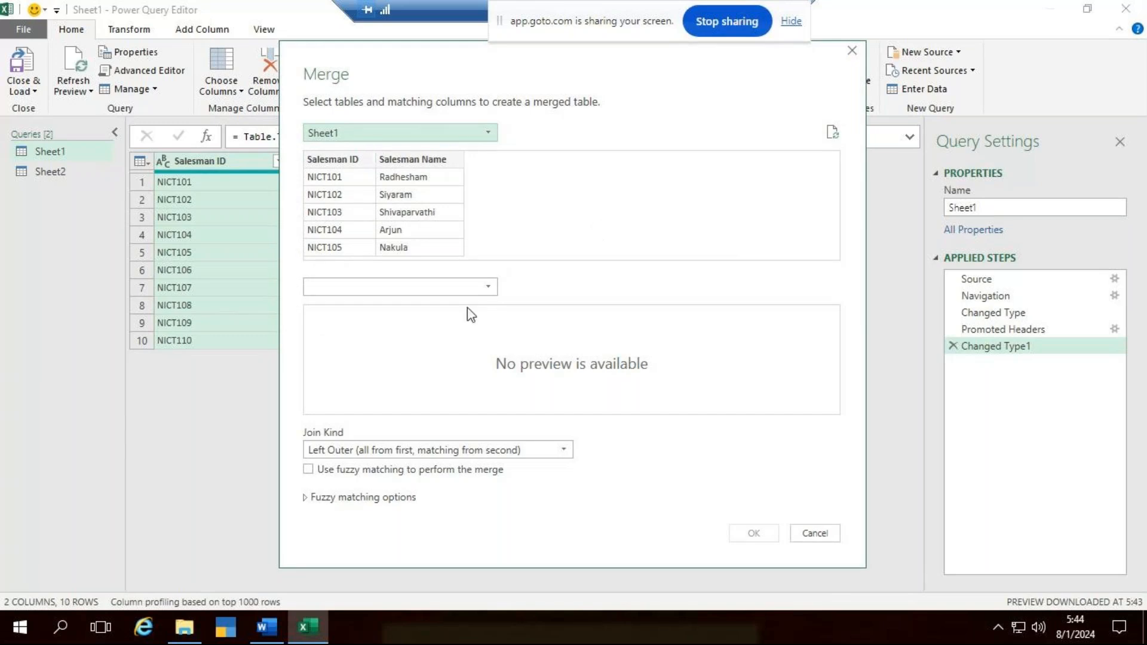
left_click(457, 287)
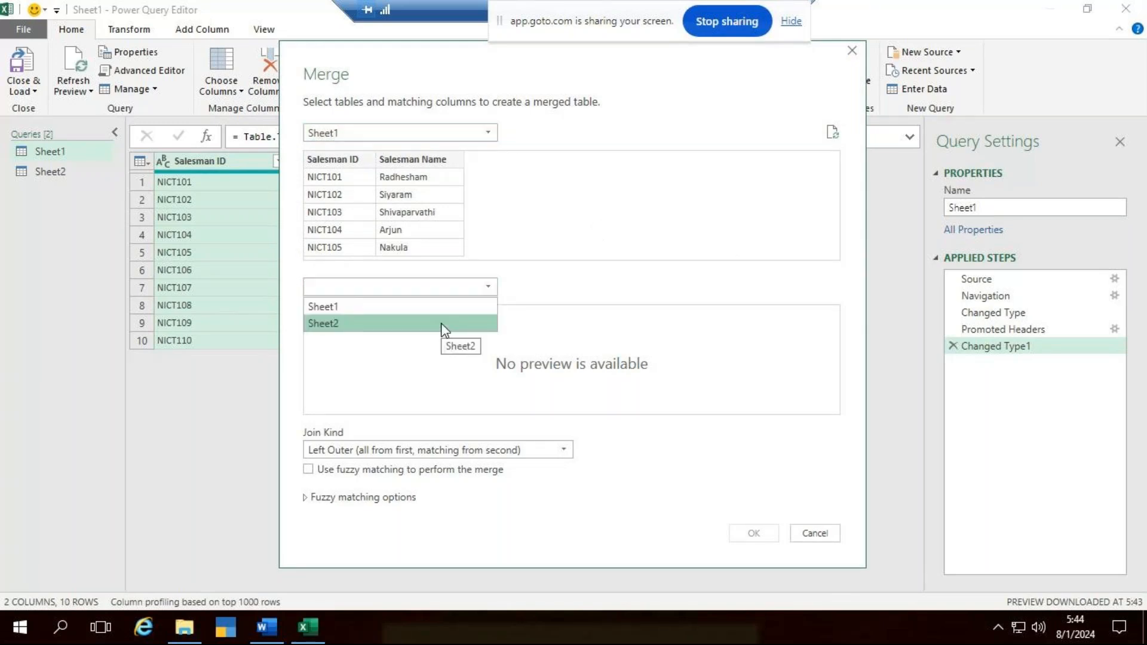
left_click(442, 324)
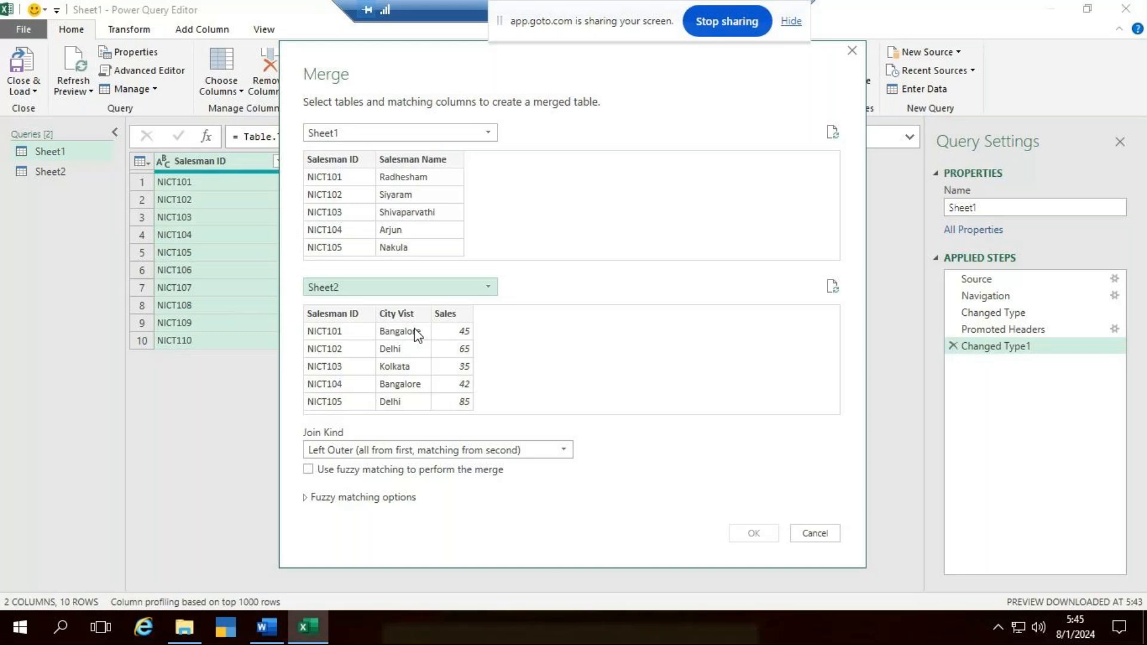
left_click(344, 313)
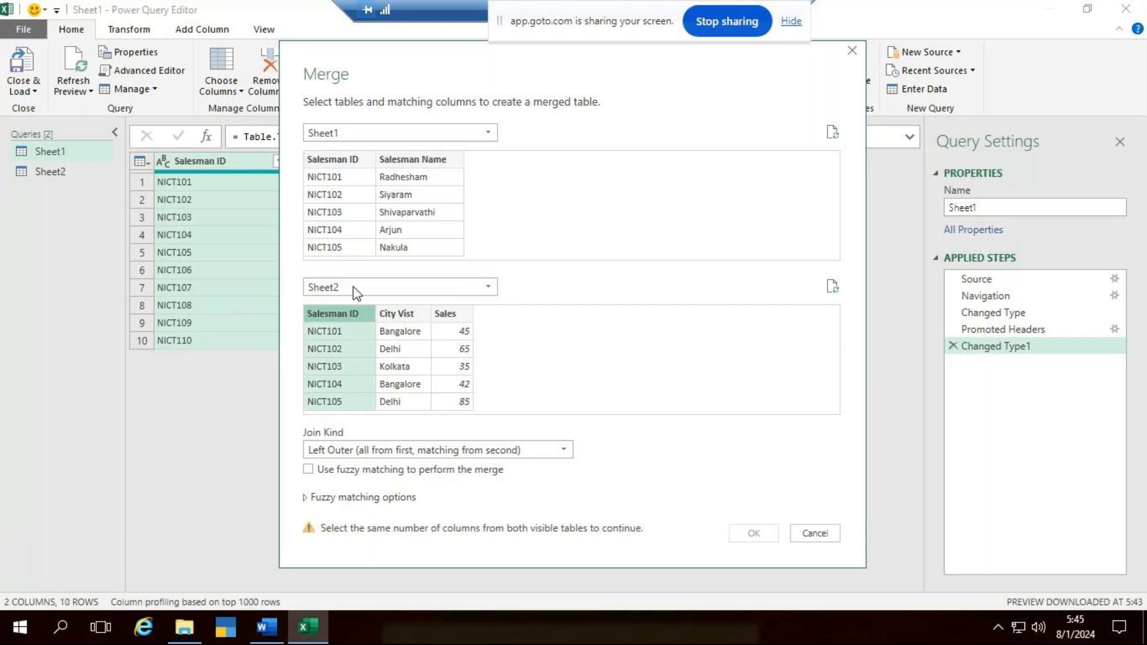
left_click(348, 162)
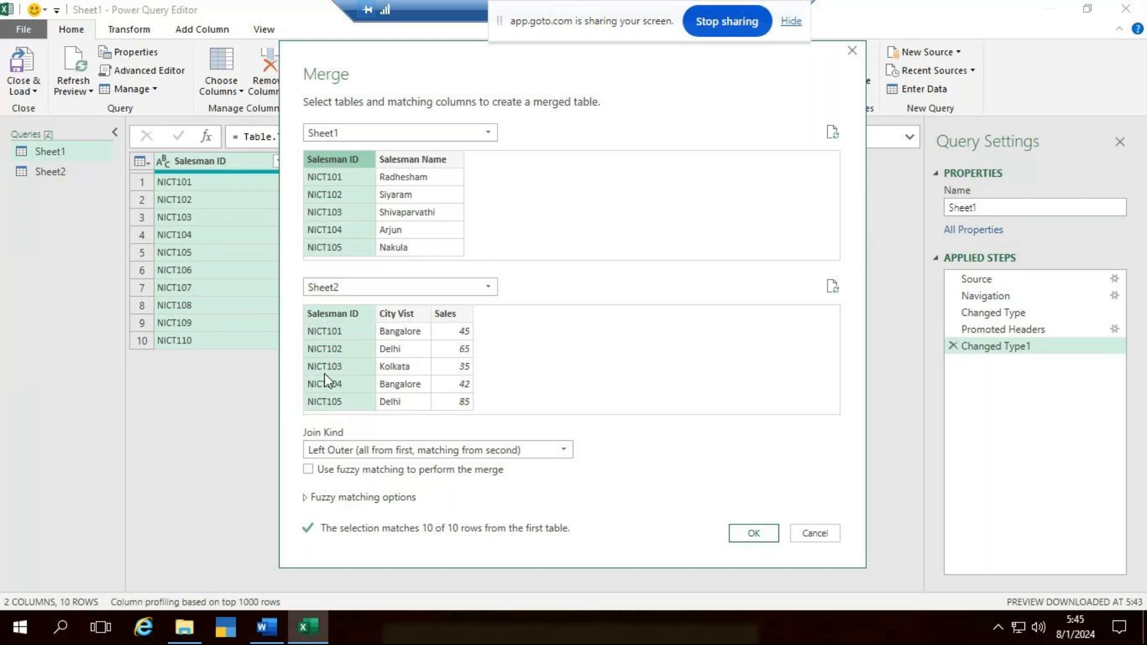
left_click(752, 533)
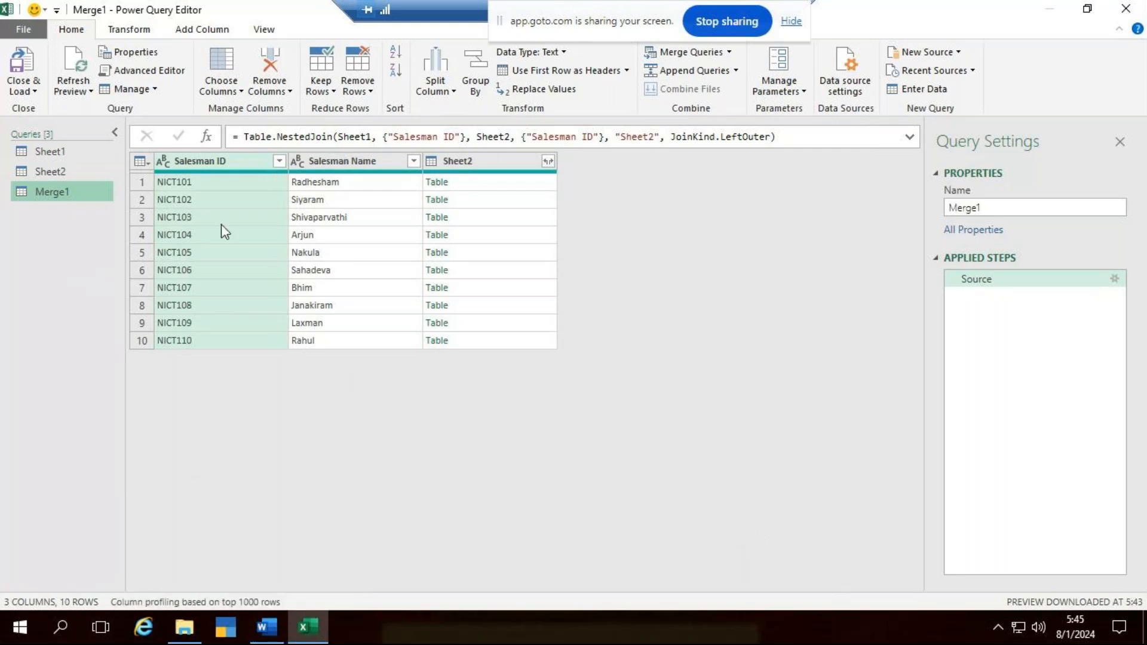
- Expand the Sheet2 column of the merged query to include only City Vist and Sales, leaving out Salesman ID
left_click(548, 163)
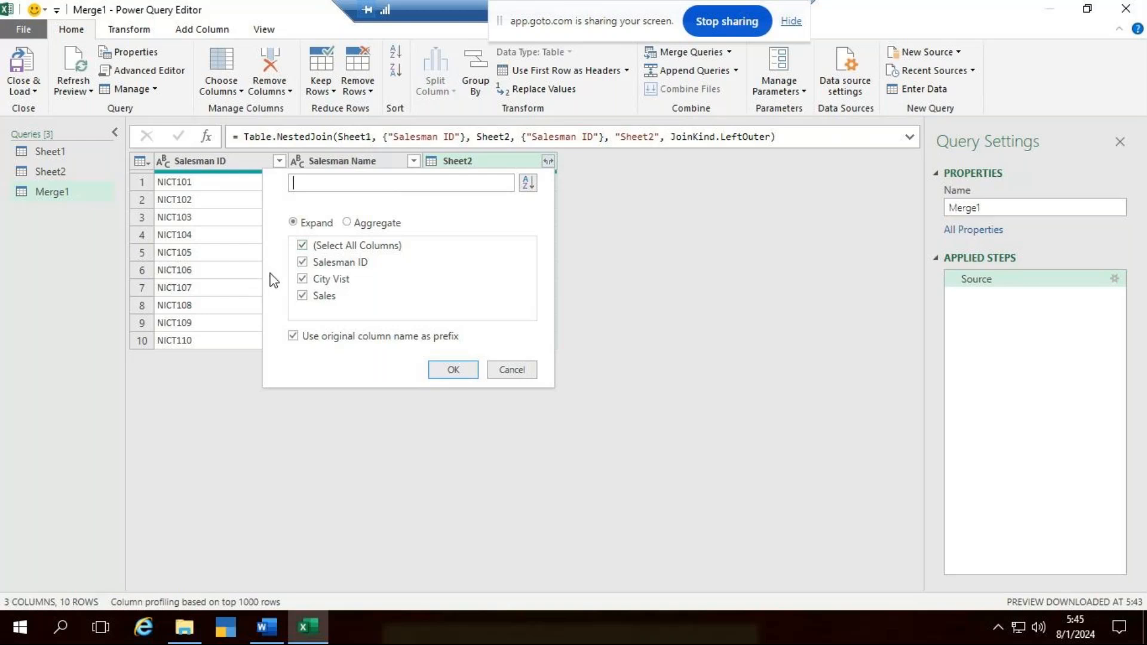
left_click(310, 264)
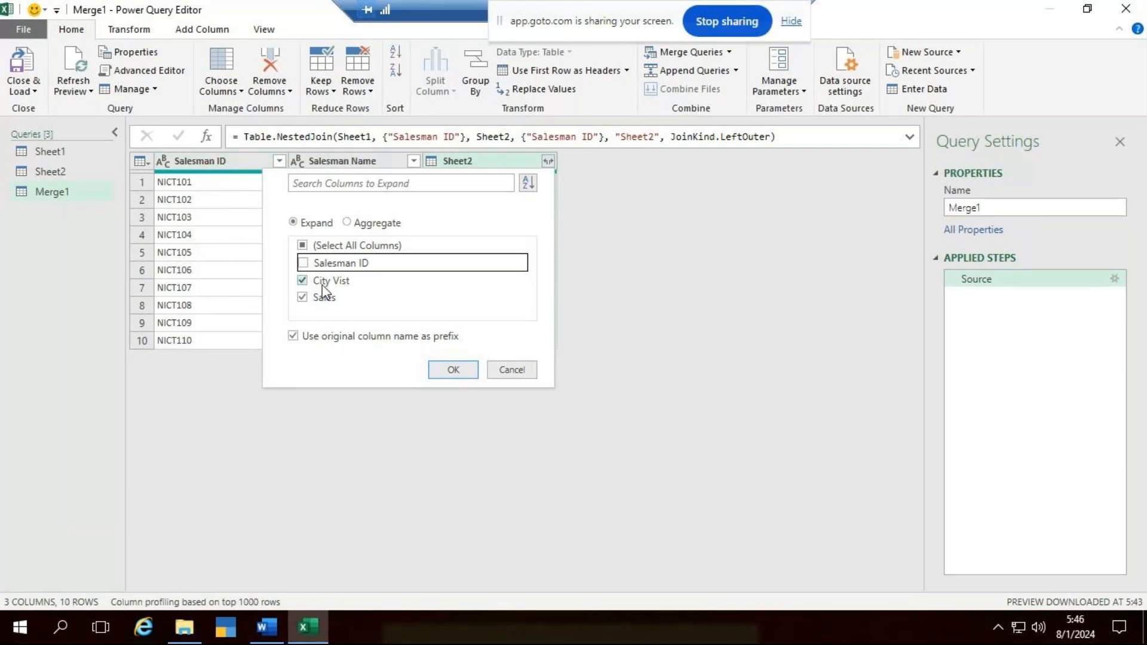
left_click(460, 368)
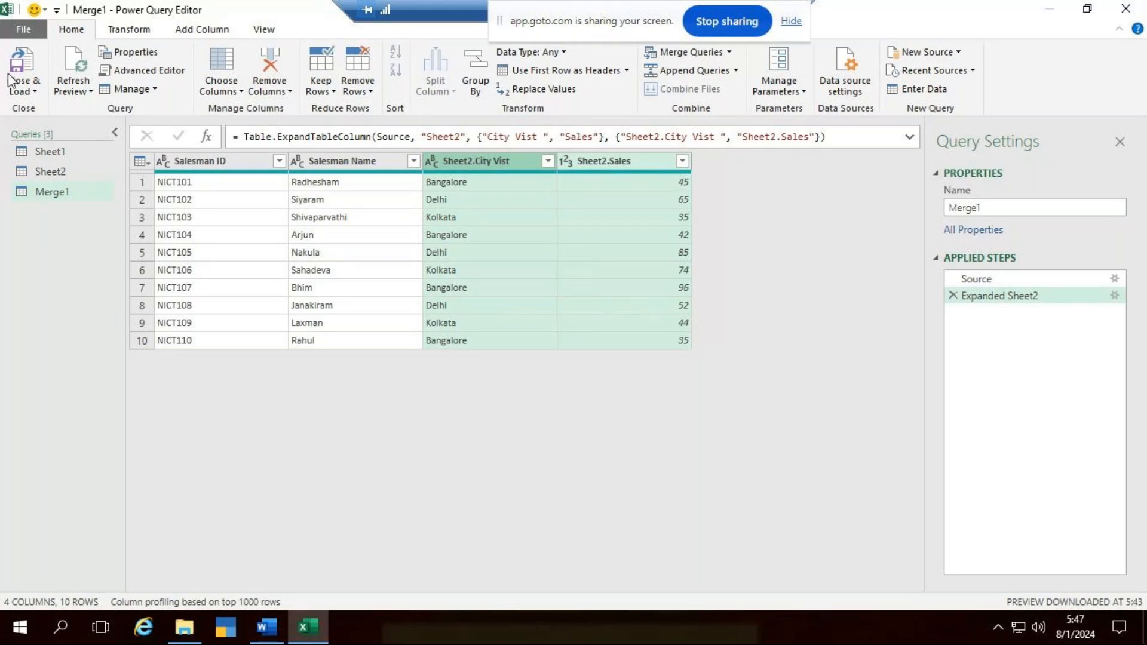
- Close Power Query Editor and load the merged query into the workbook as a table
left_click(24, 91)
left_click(77, 121)
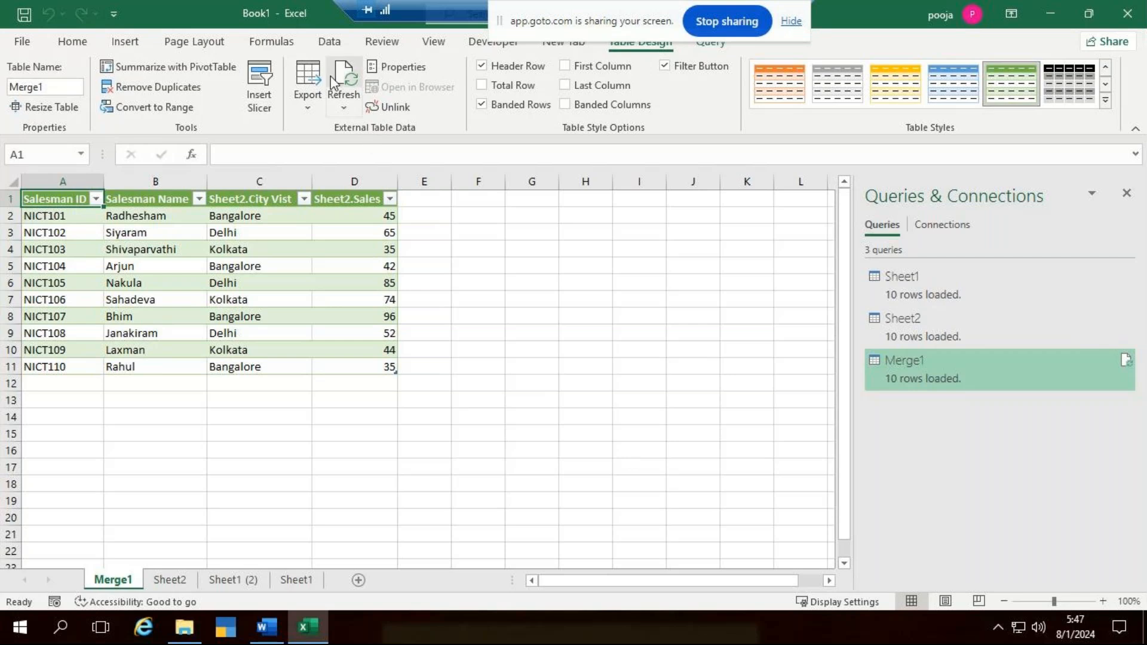
left_click(331, 43)
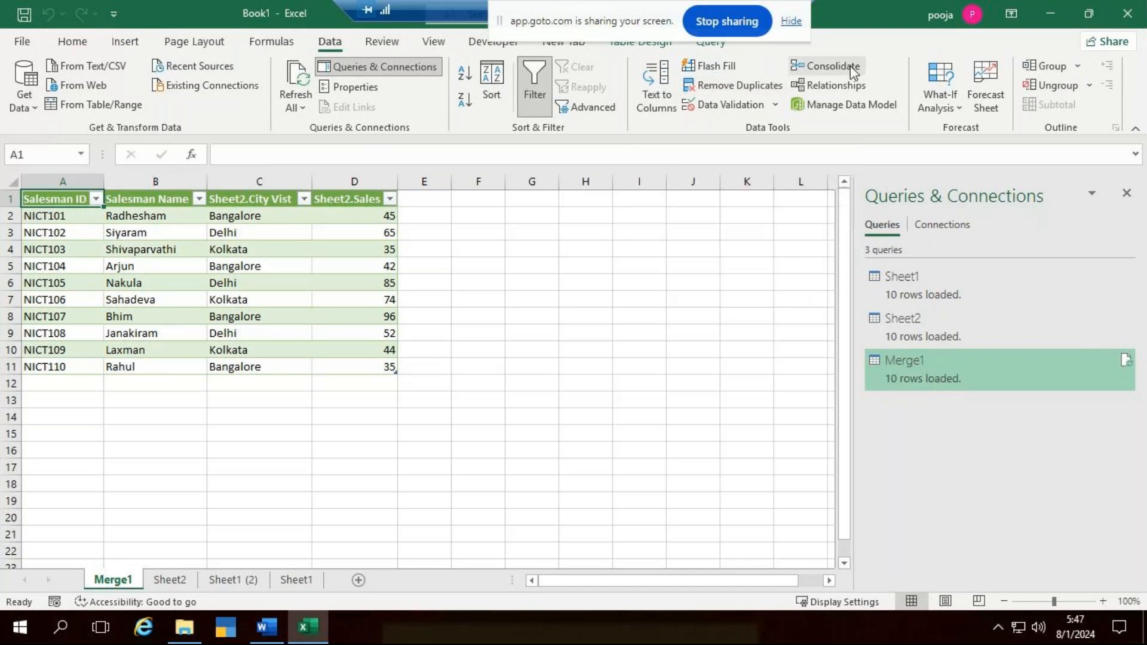
left_click(675, 313)
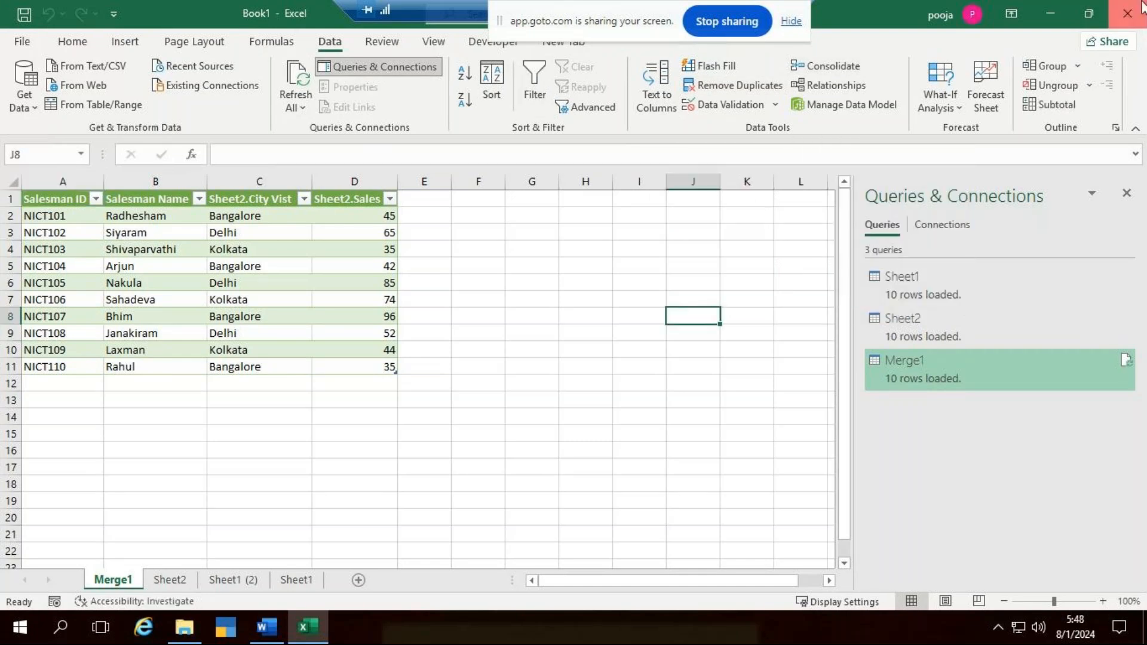
- Close the Book1 workbook without saving it
left_click(1127, 13)
left_click(558, 331)
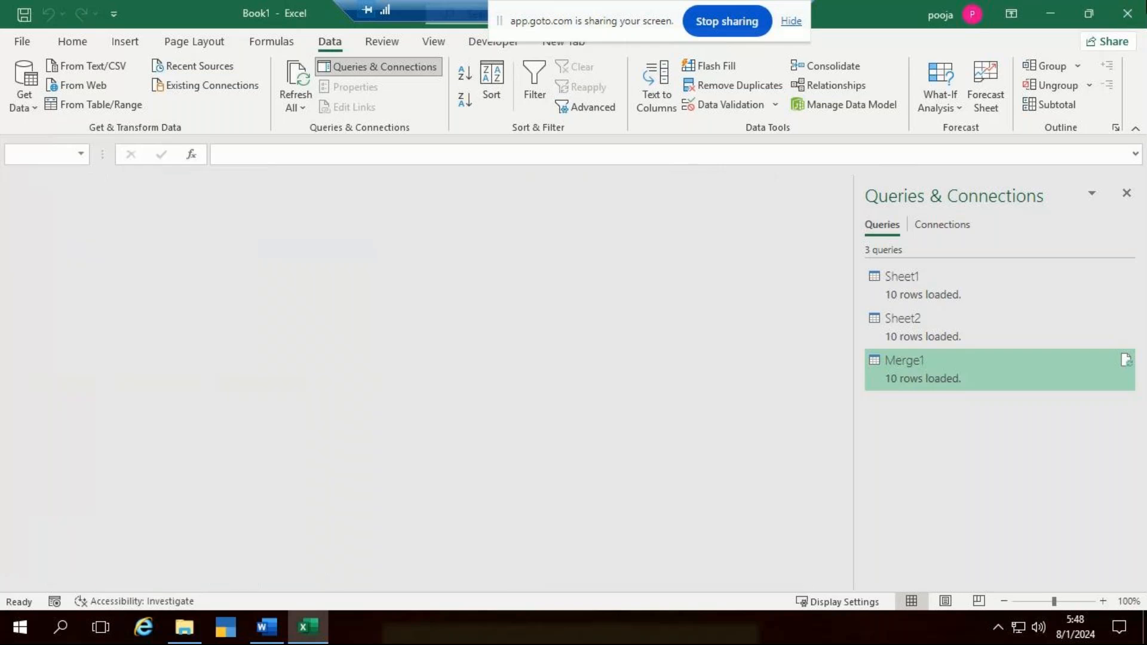
left_click(1140, 7)
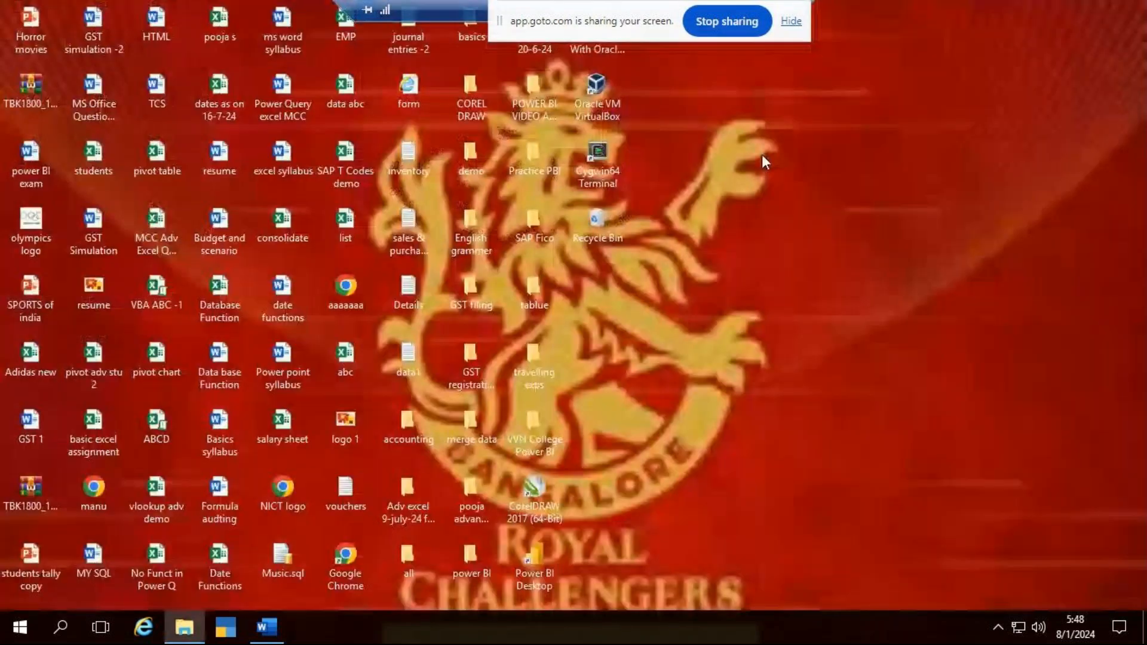
right_click(725, 220)
left_click(765, 268)
right_click(759, 250)
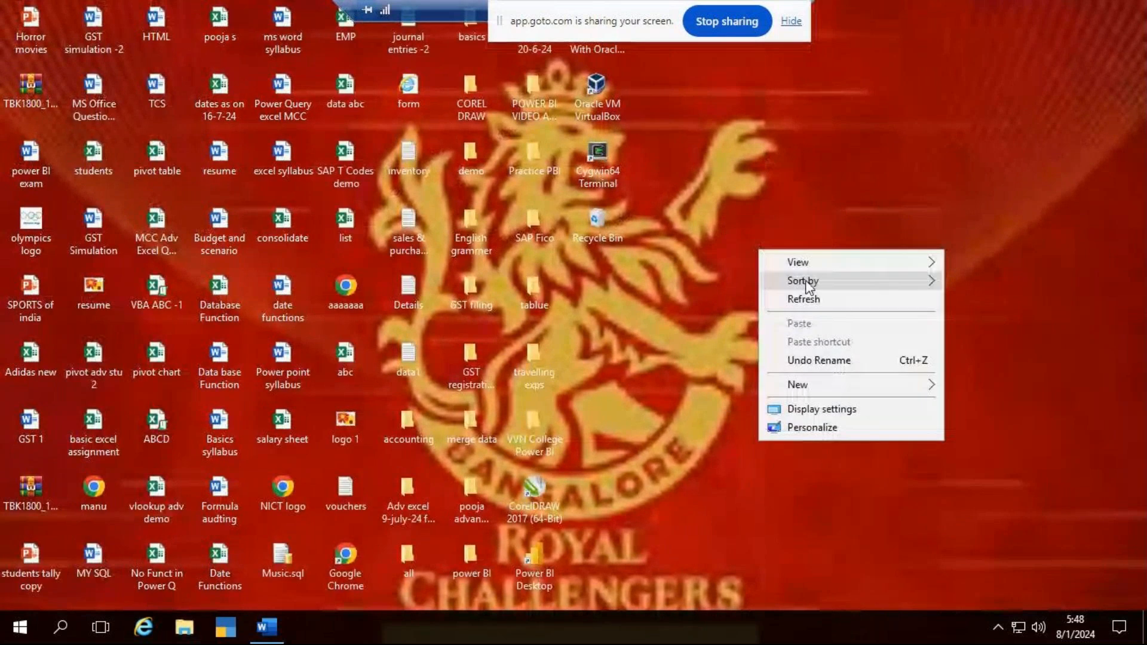
left_click(804, 299)
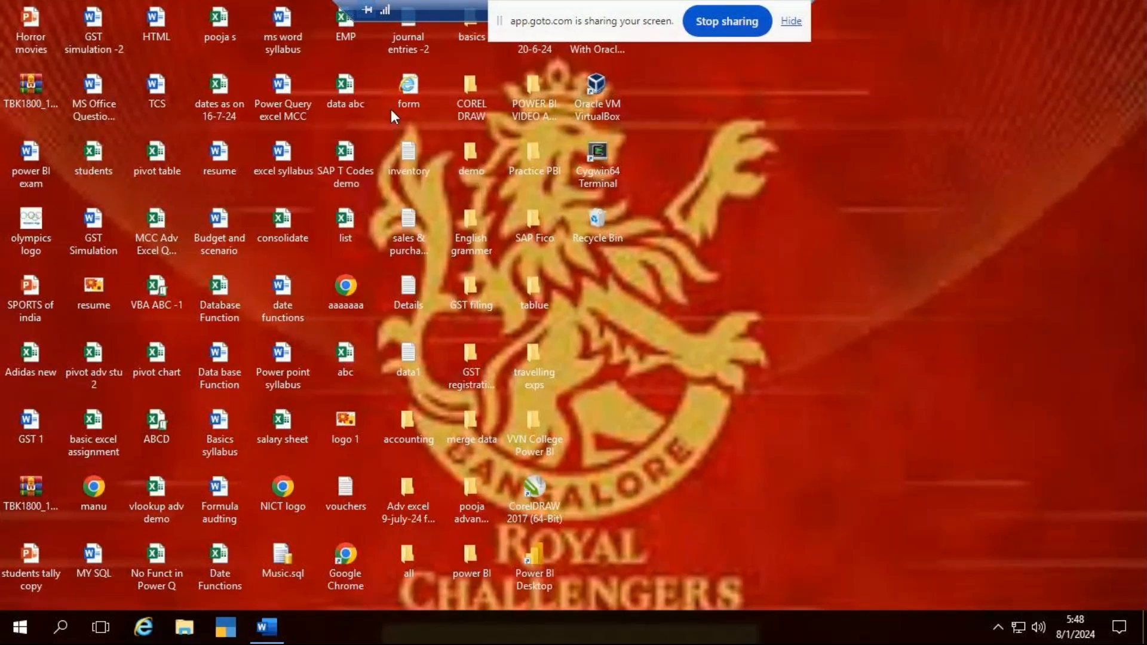
- Open the consolidate workbook from the desktop and delete its Sheet2 worksheet
double_click(286, 218)
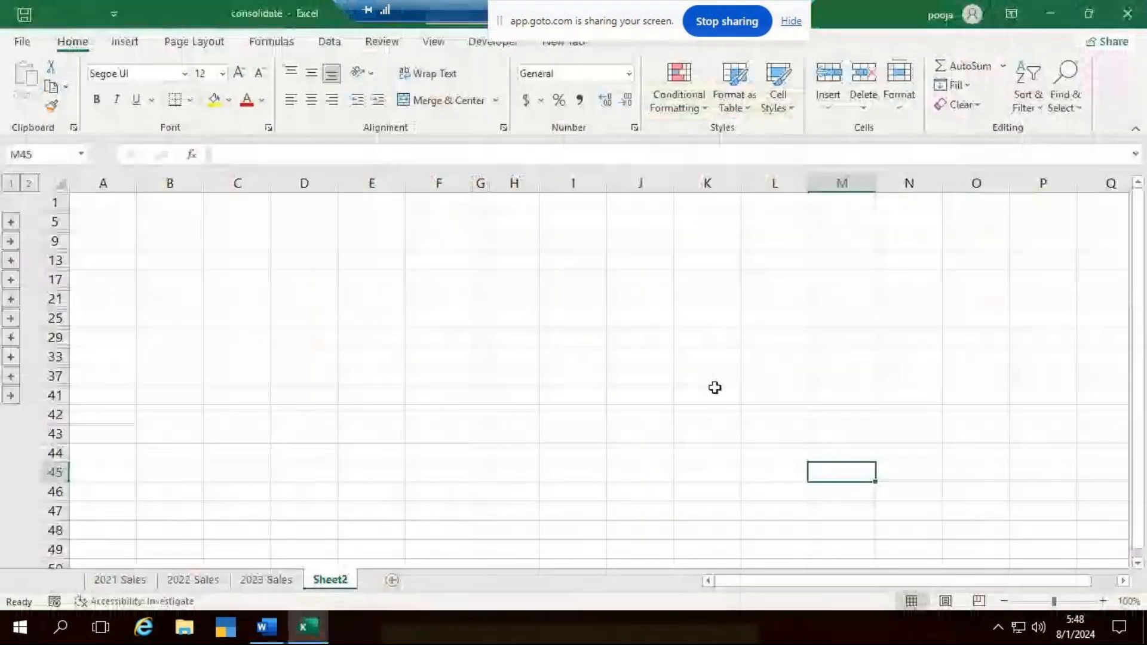
left_click(137, 580)
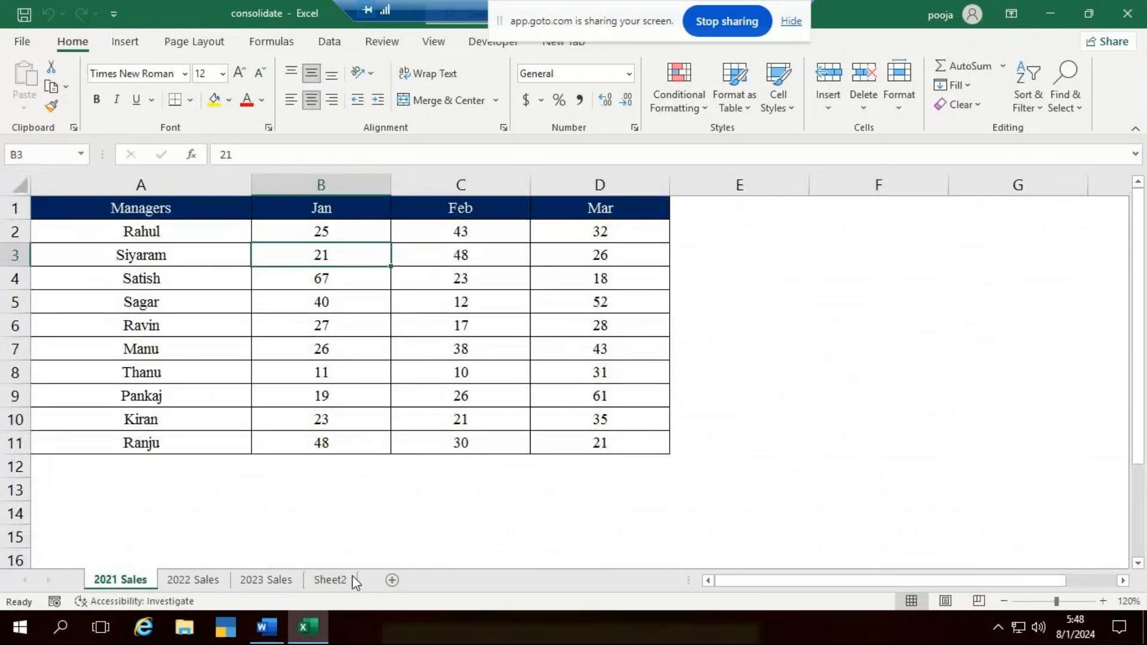
left_click(335, 580)
right_click(336, 579)
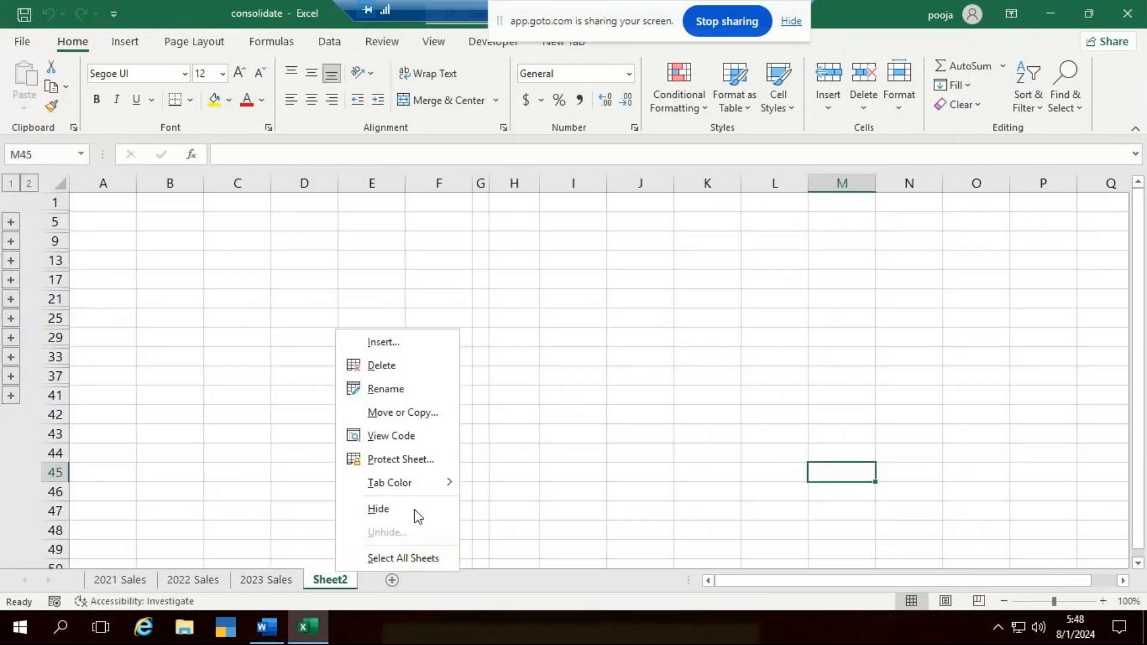
left_click(425, 362)
left_click(529, 362)
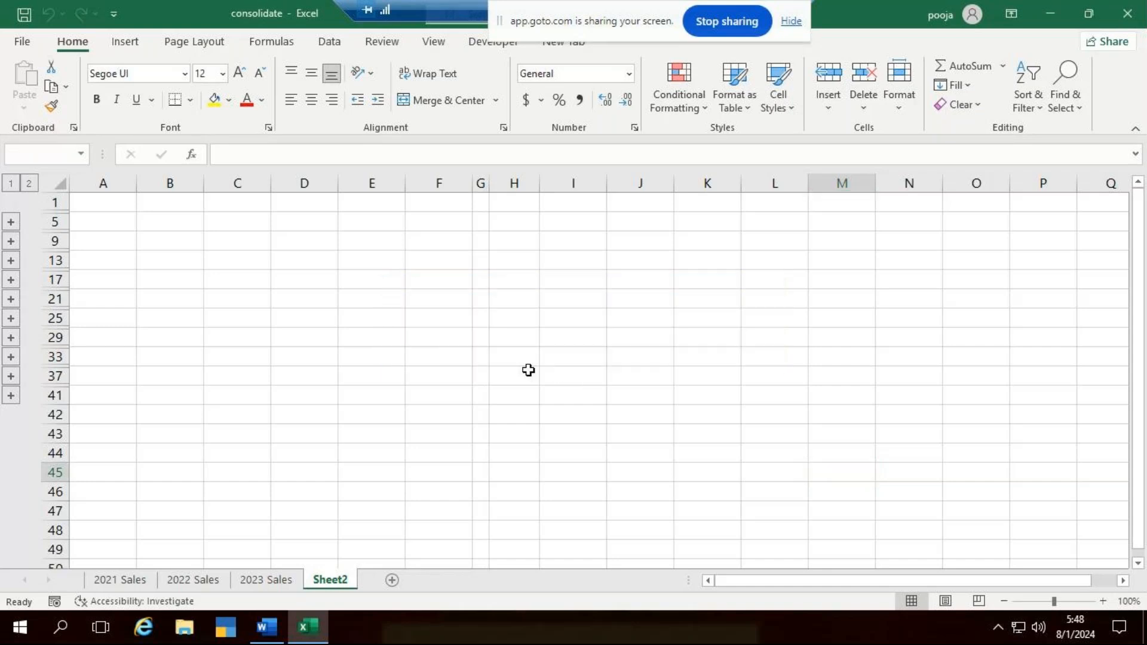
- Compare the Managers column and the Jan to Mar figures across the 2021 Sales, 2022 Sales and 2023 Sales sheets
left_click(141, 582)
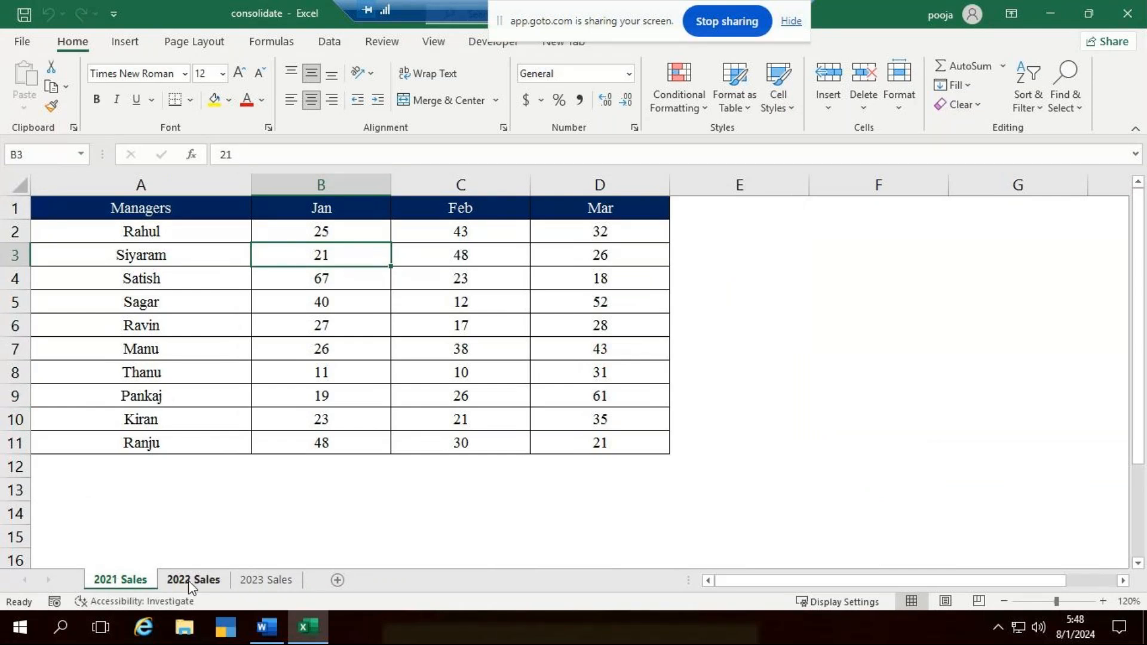
left_click(190, 585)
left_click(248, 590)
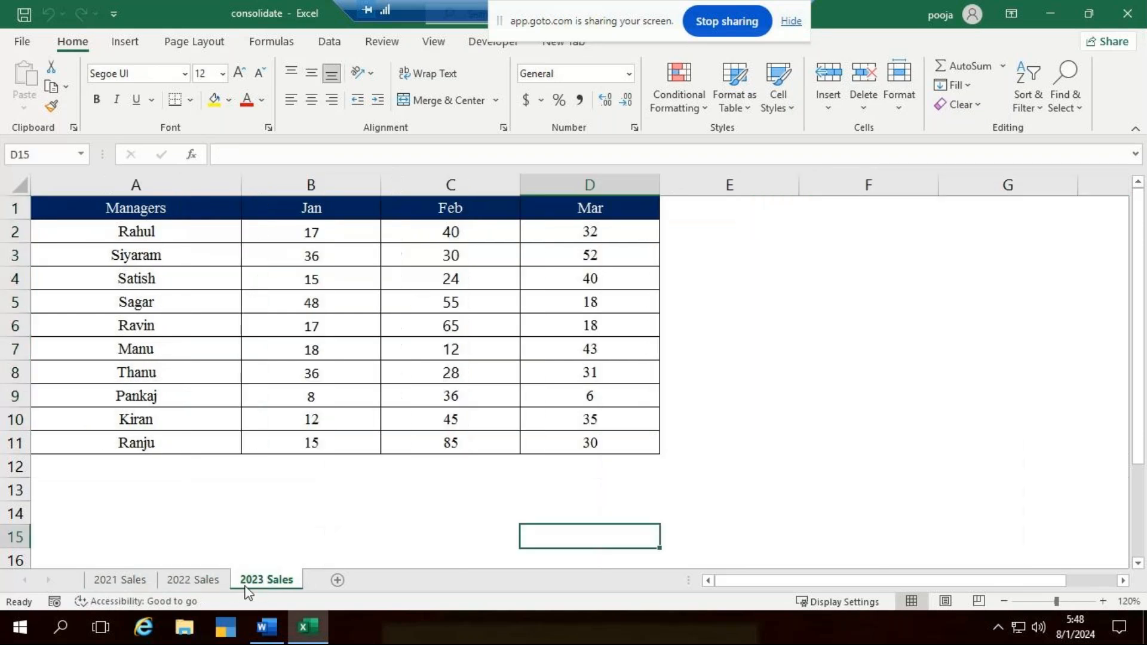
left_click(118, 583)
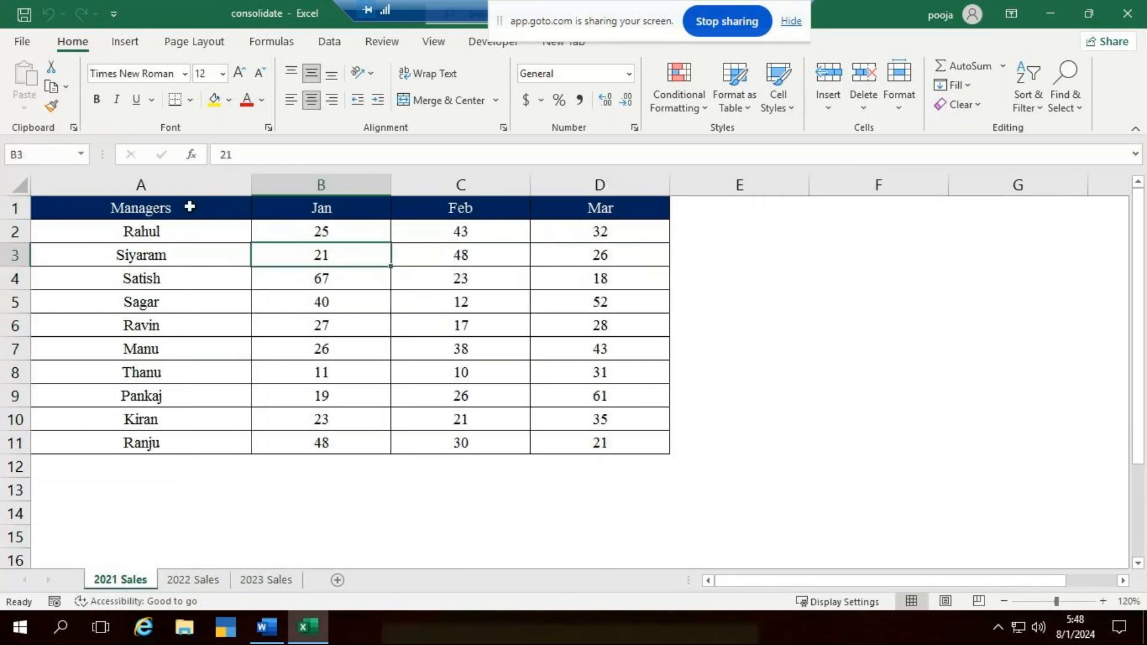
left_click_drag(184, 236, 110, 425)
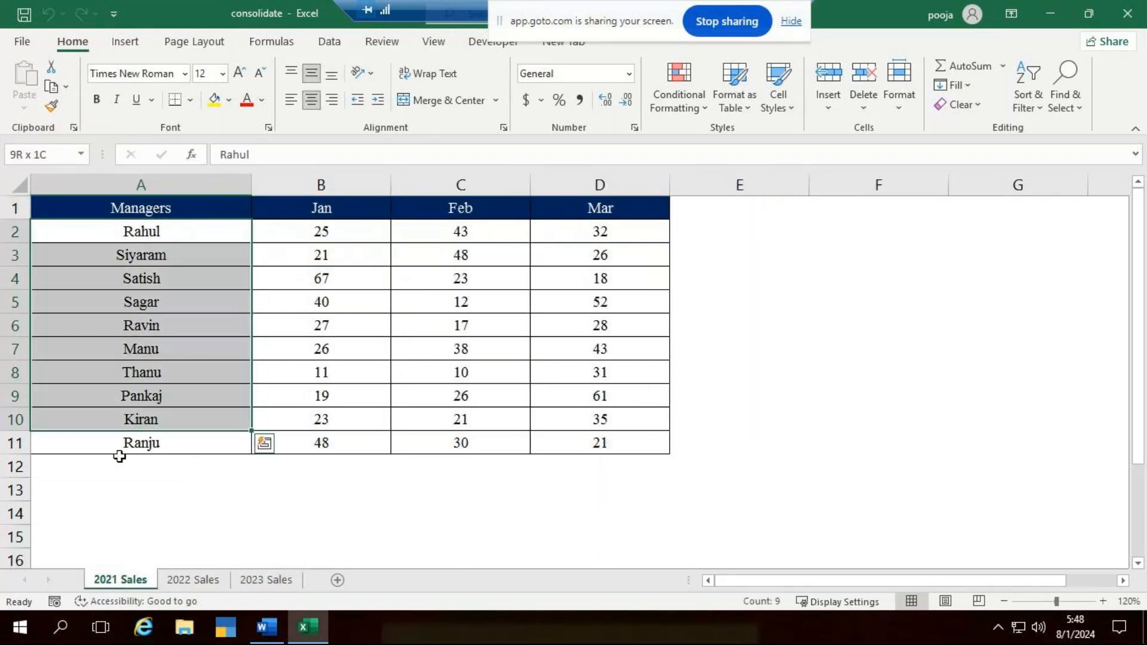
left_click(227, 583)
left_click(266, 580)
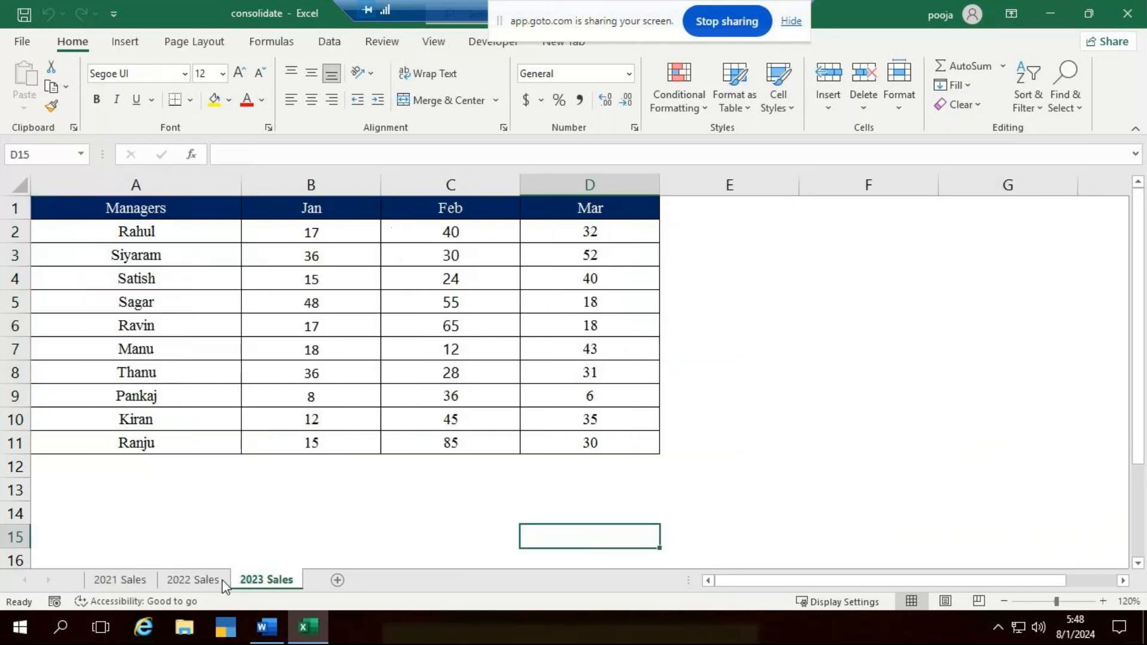
left_click(123, 580)
left_click(277, 546)
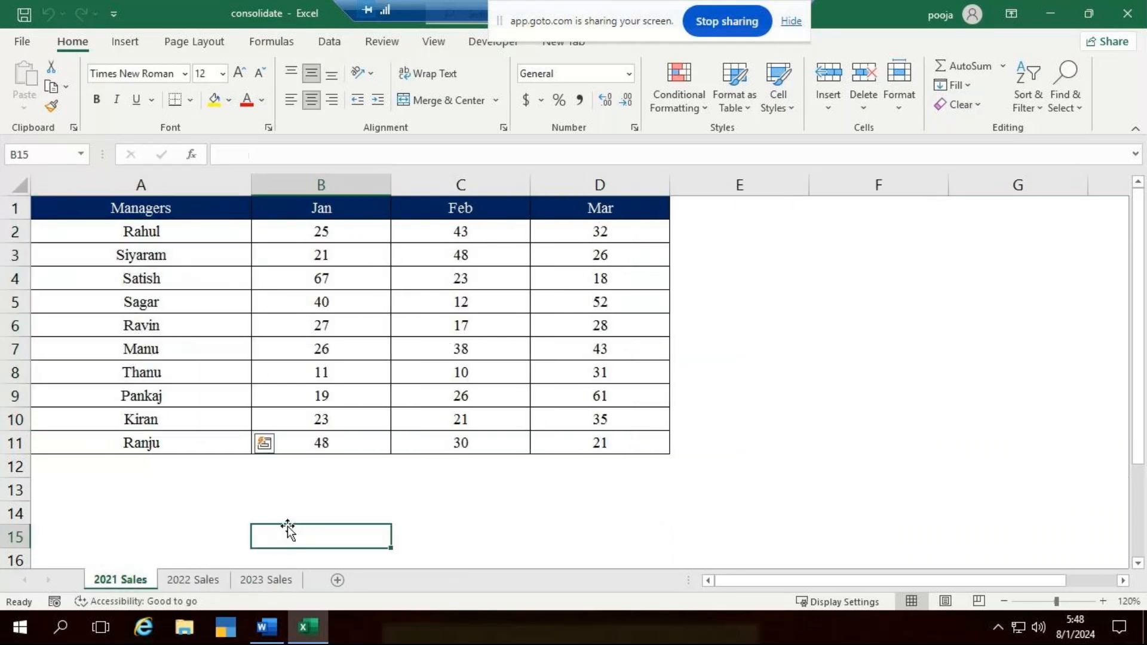
left_click(176, 234)
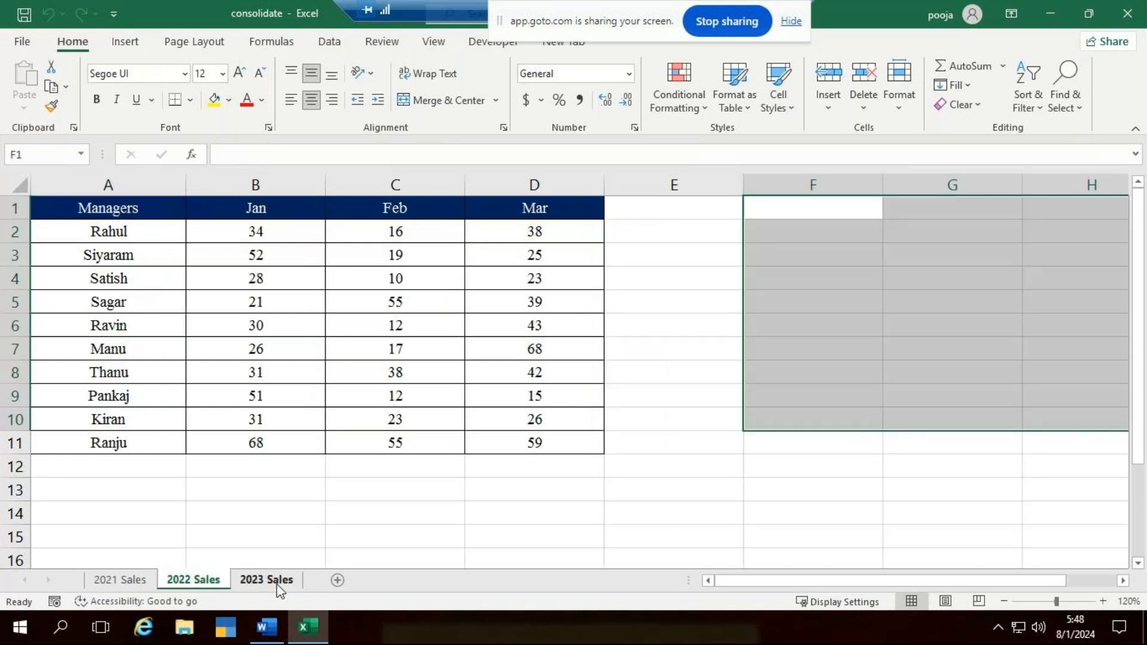
left_click(278, 581)
left_click(111, 579)
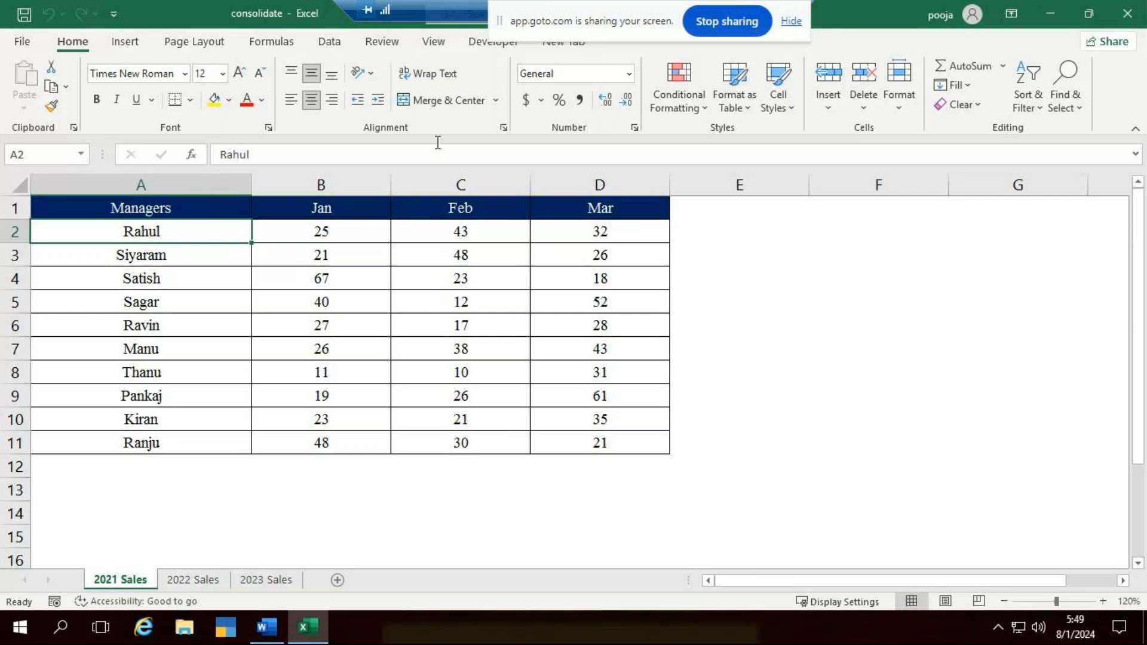
- Locate the Consolidate command and check that the yearly sales sheets share the same manager list and table layout
left_click(330, 42)
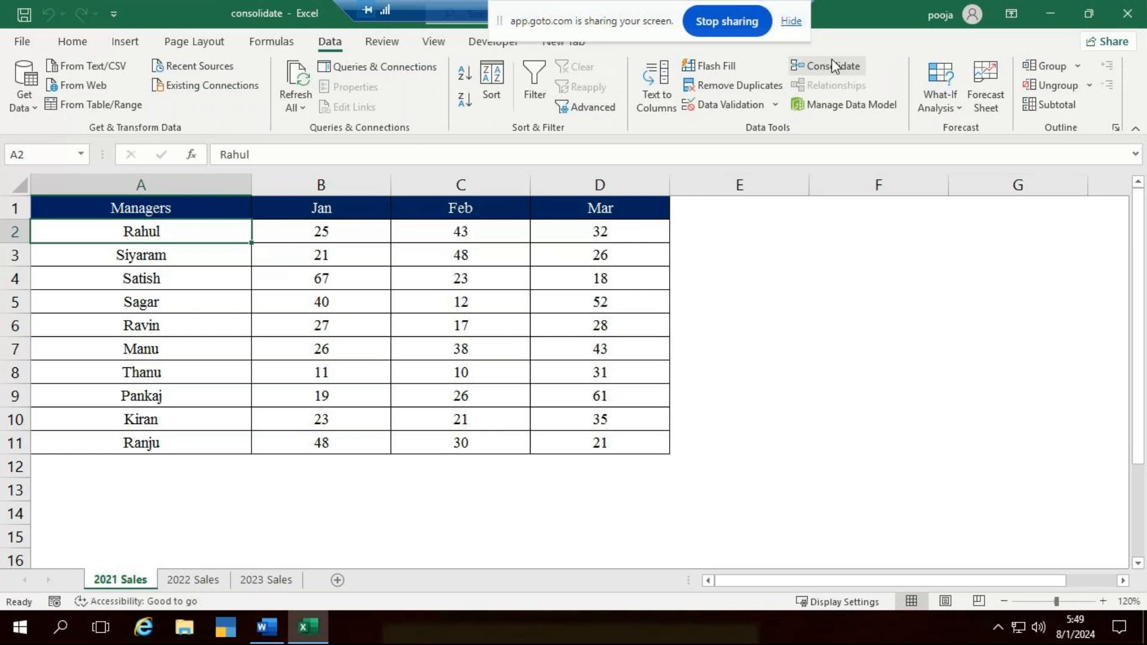
left_click(878, 489)
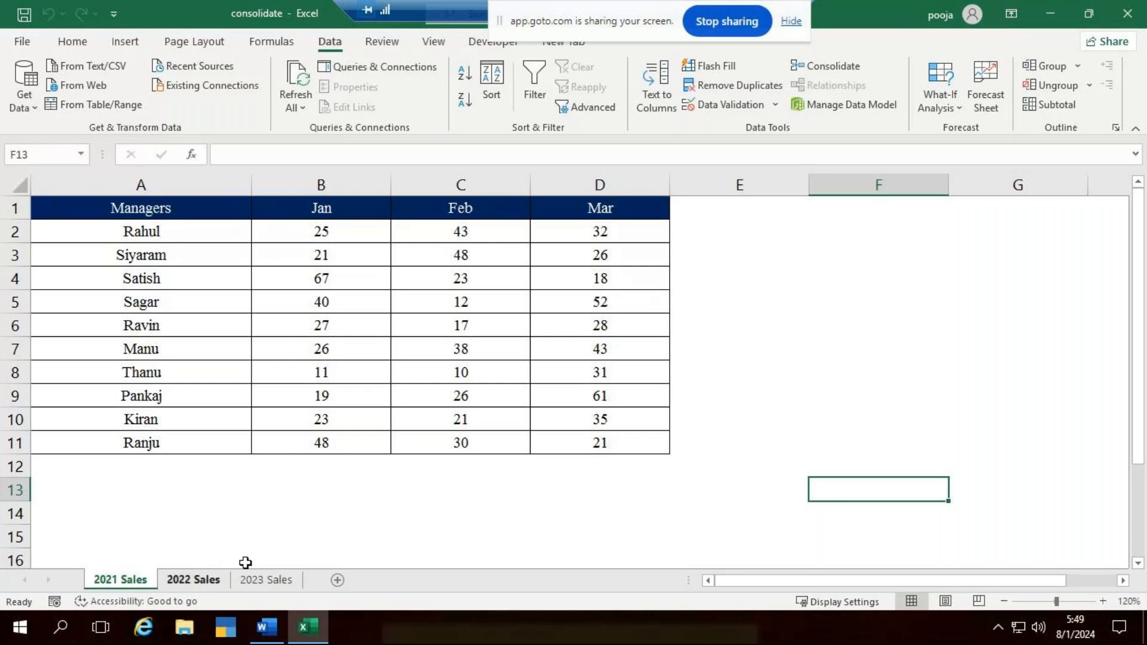
left_click(193, 579)
left_click(266, 579)
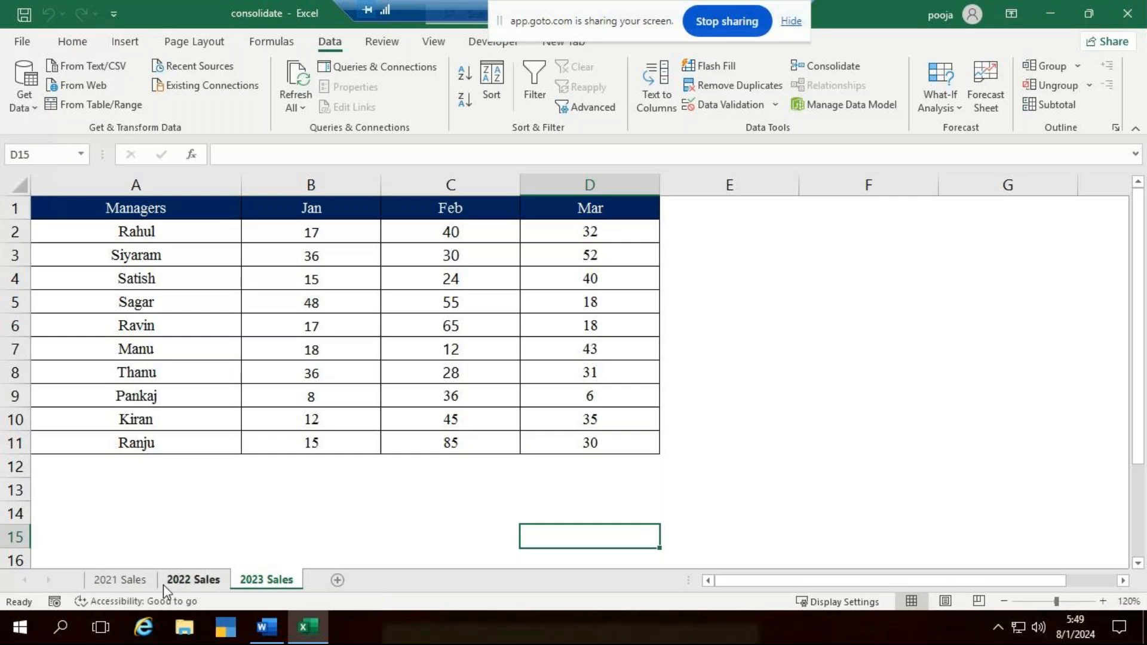
left_click(142, 582)
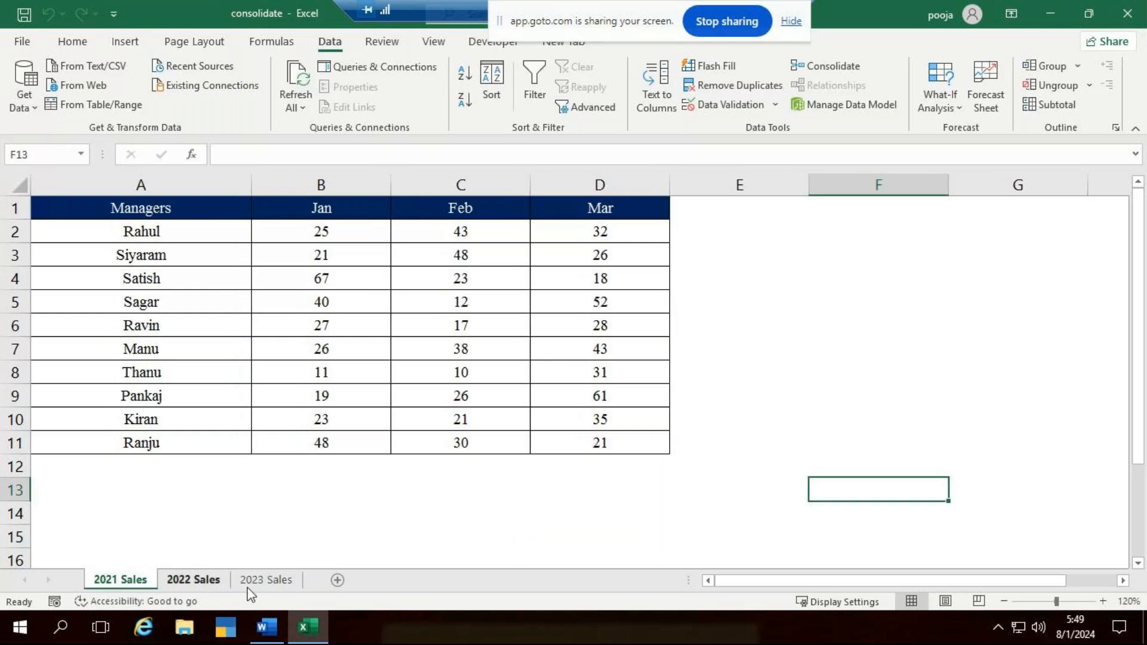
left_click(209, 582)
left_click_drag(122, 244, 146, 448)
left_click(724, 355)
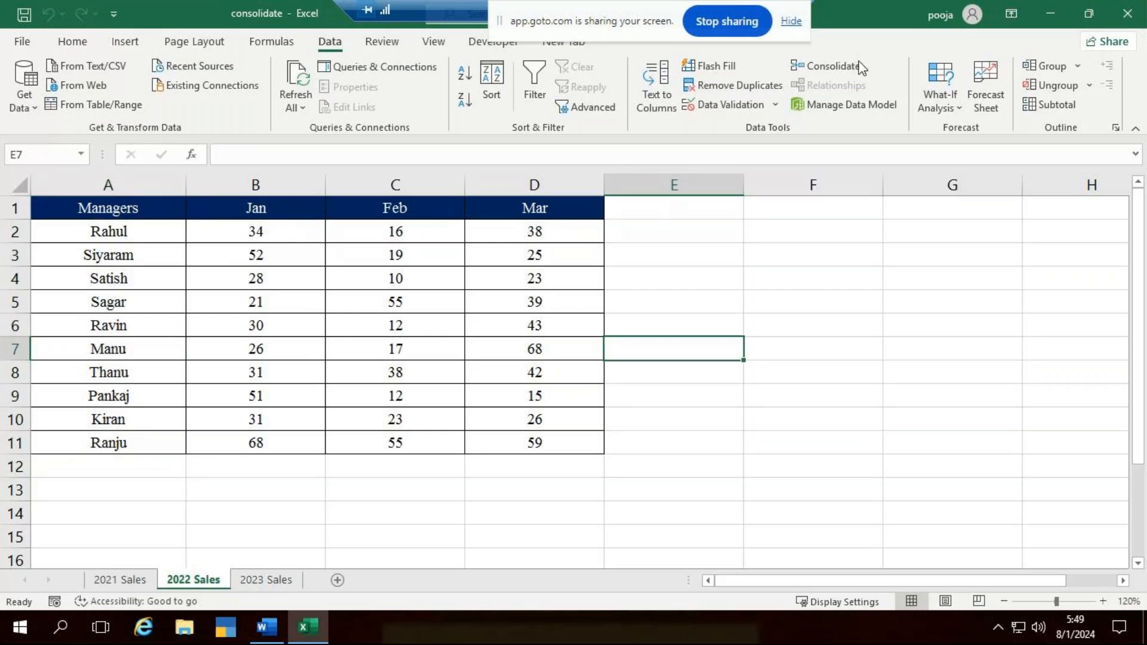
left_click(139, 579)
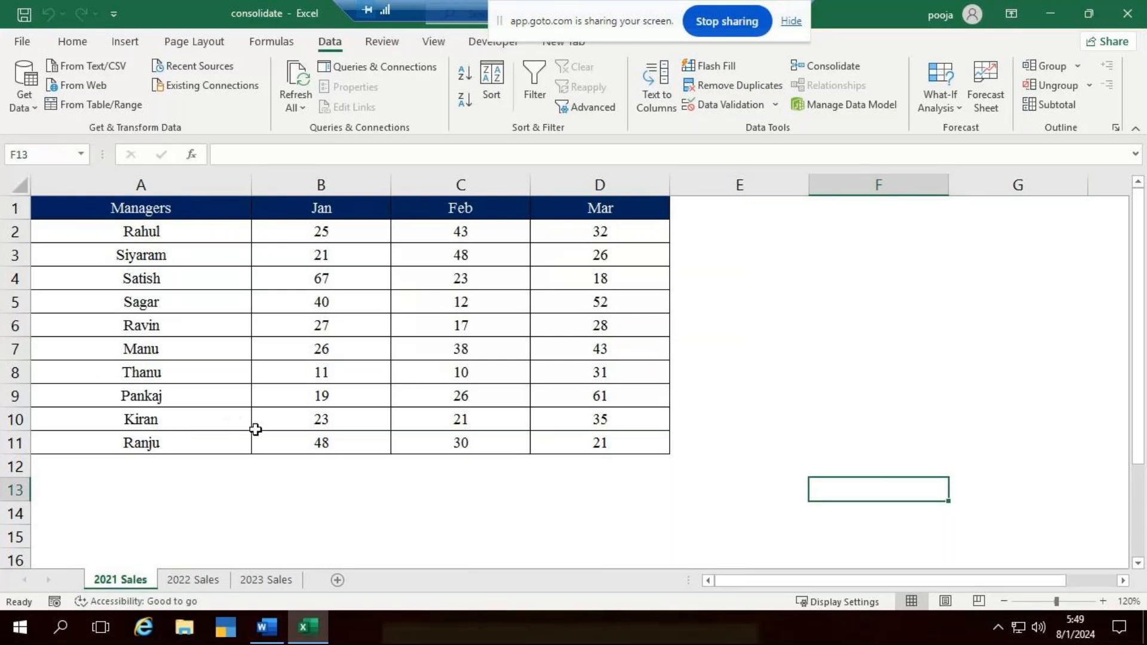
left_click(816, 352)
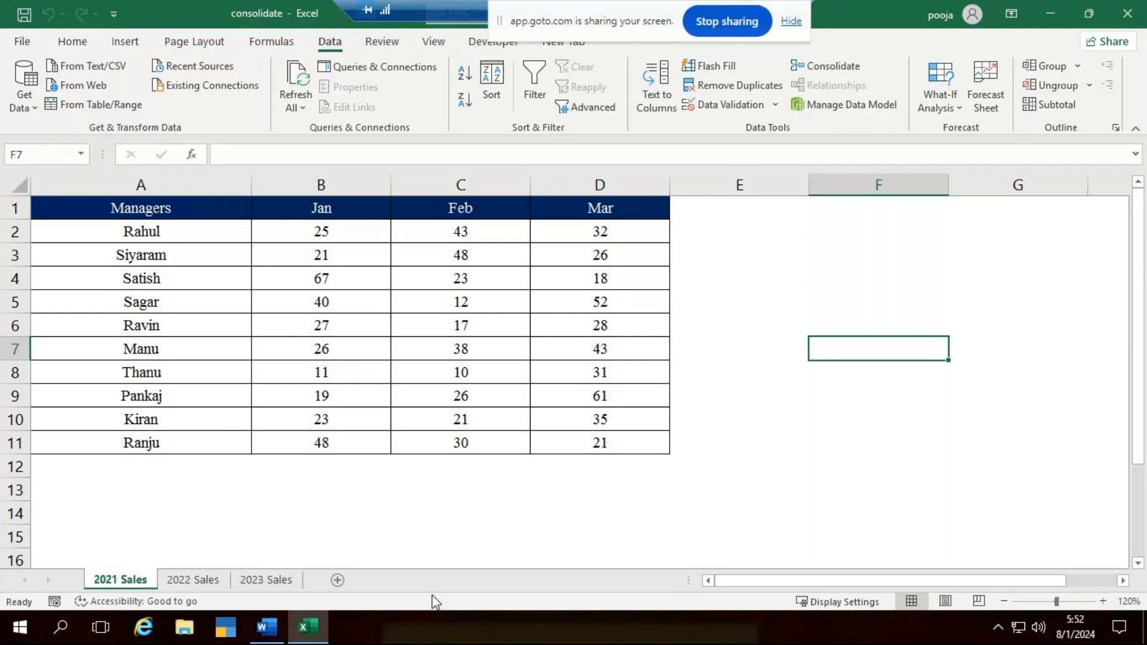
left_click(179, 588)
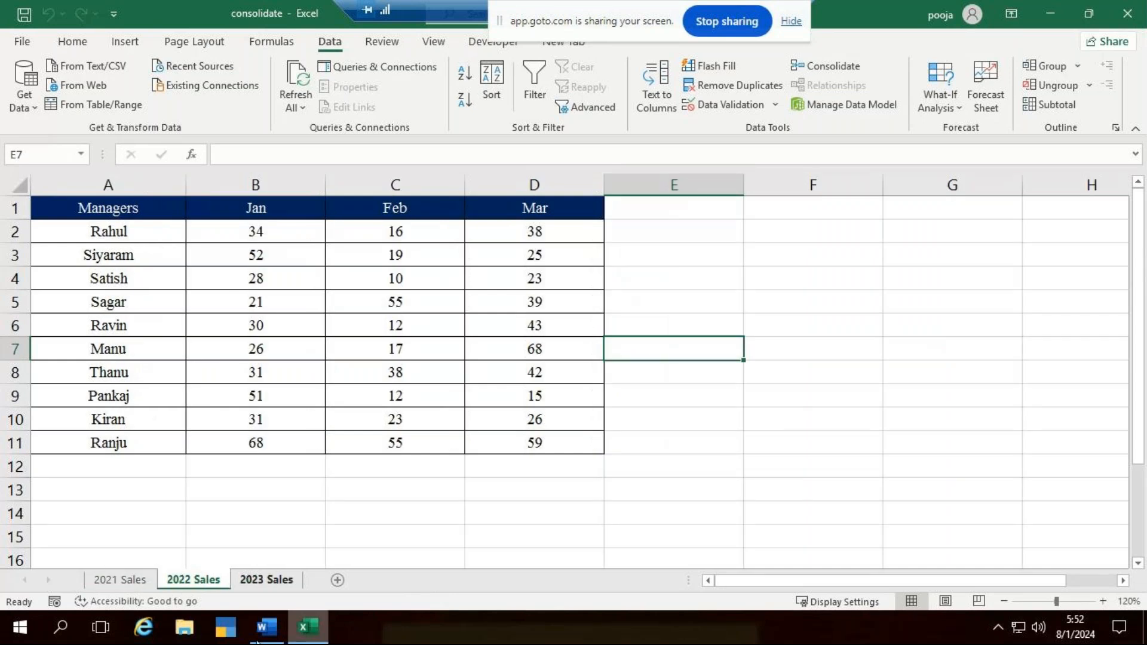
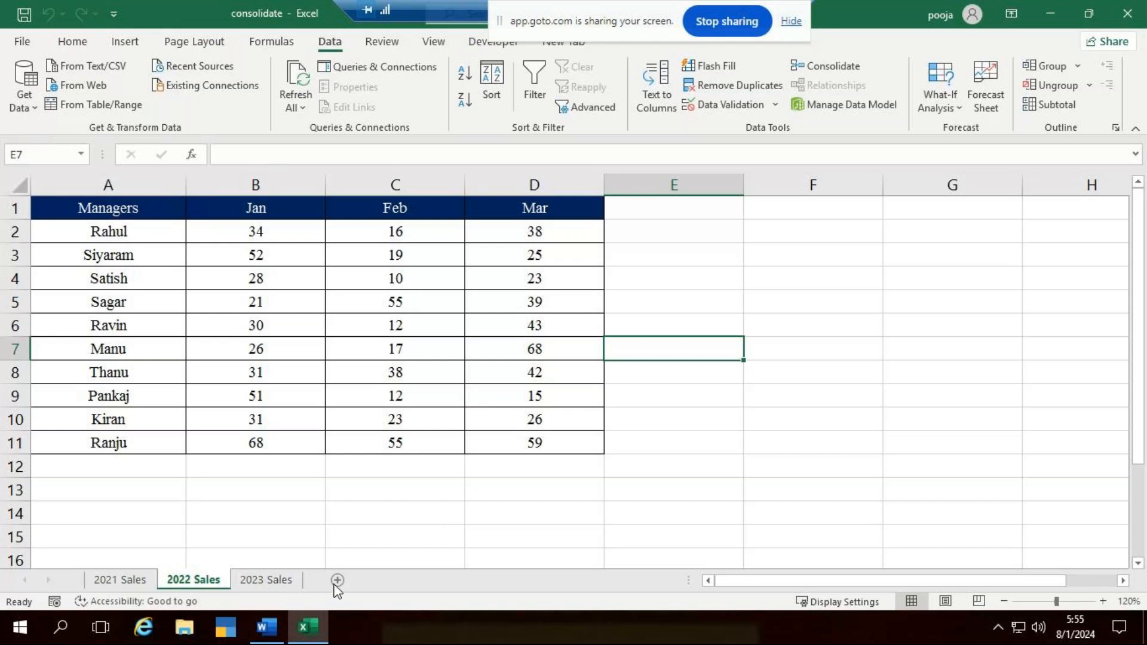
- Add a new worksheet after 2023 Sales and start a consolidation at its cell C1 with the Sum function
left_click(276, 581)
left_click(337, 580)
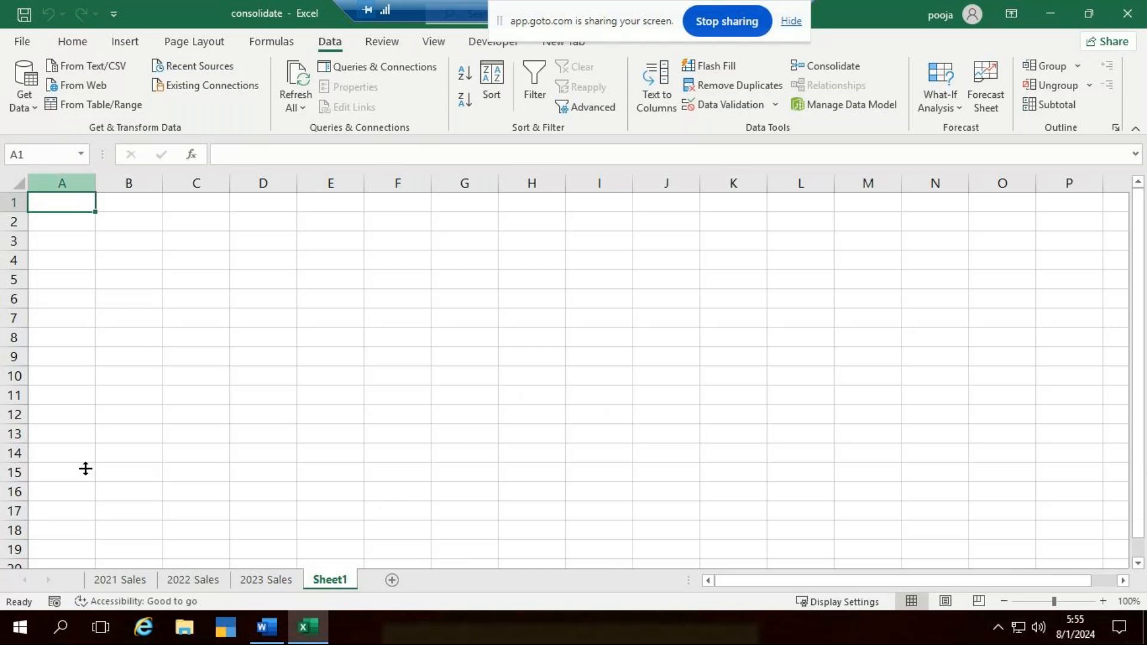
left_click(195, 209)
left_click(301, 243)
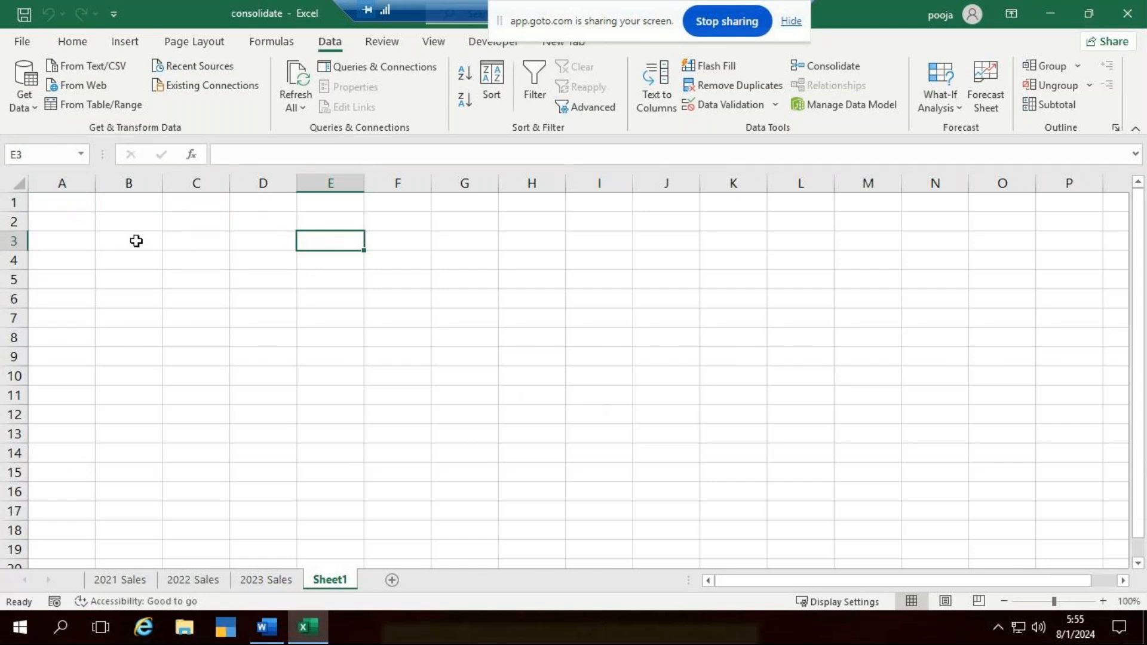
left_click(188, 201)
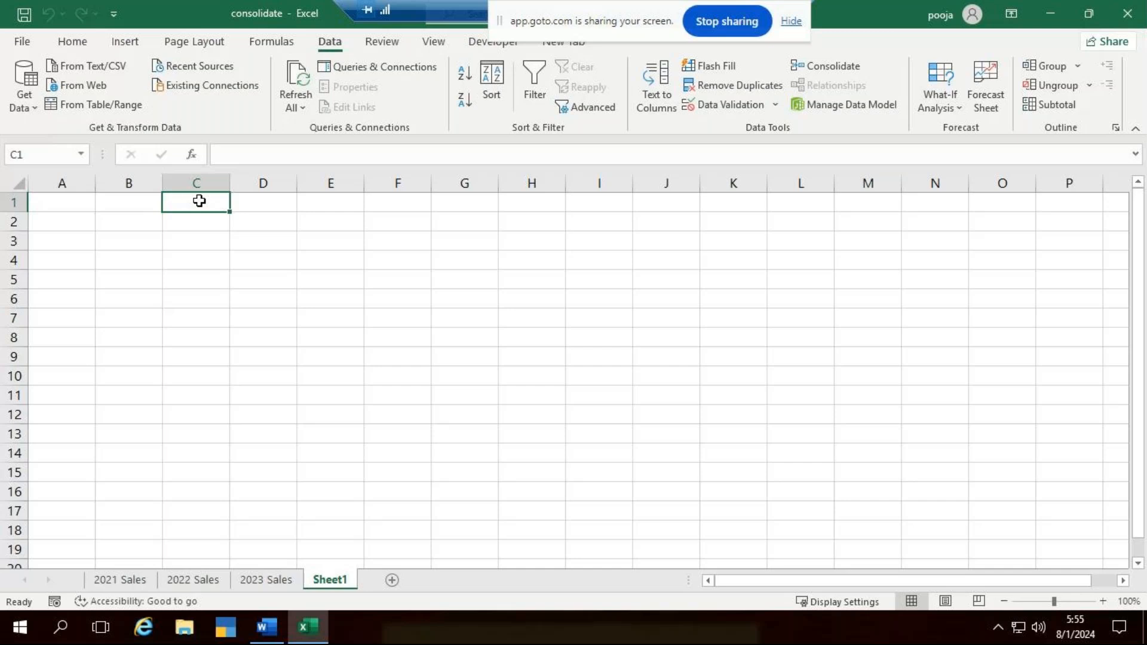
left_click(812, 70)
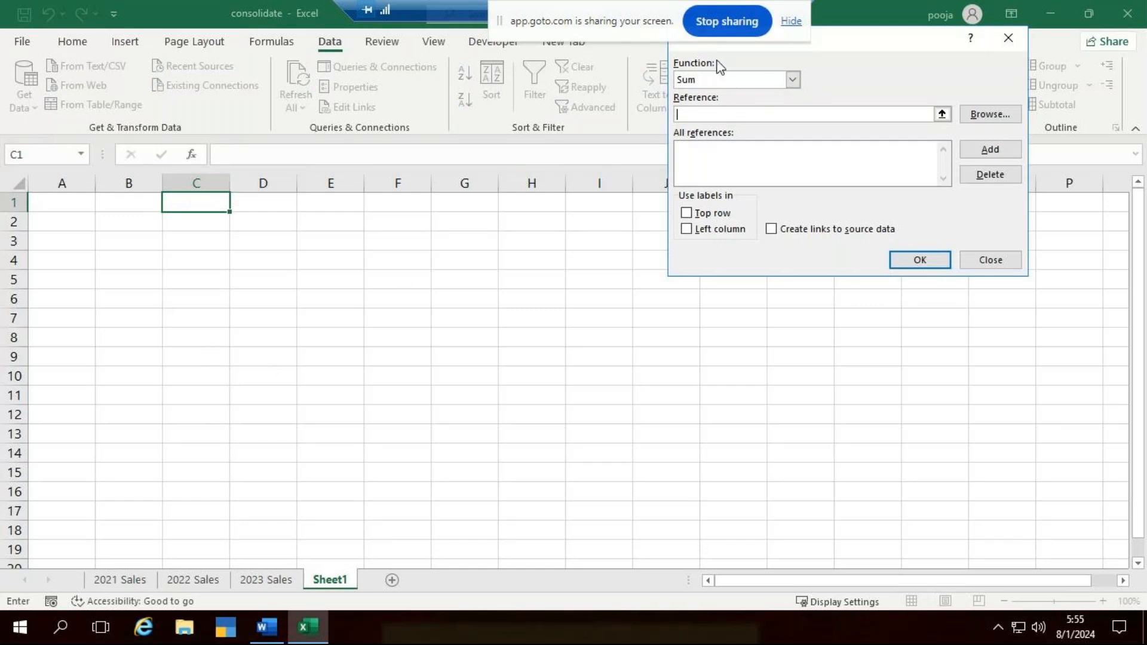
left_click(792, 80)
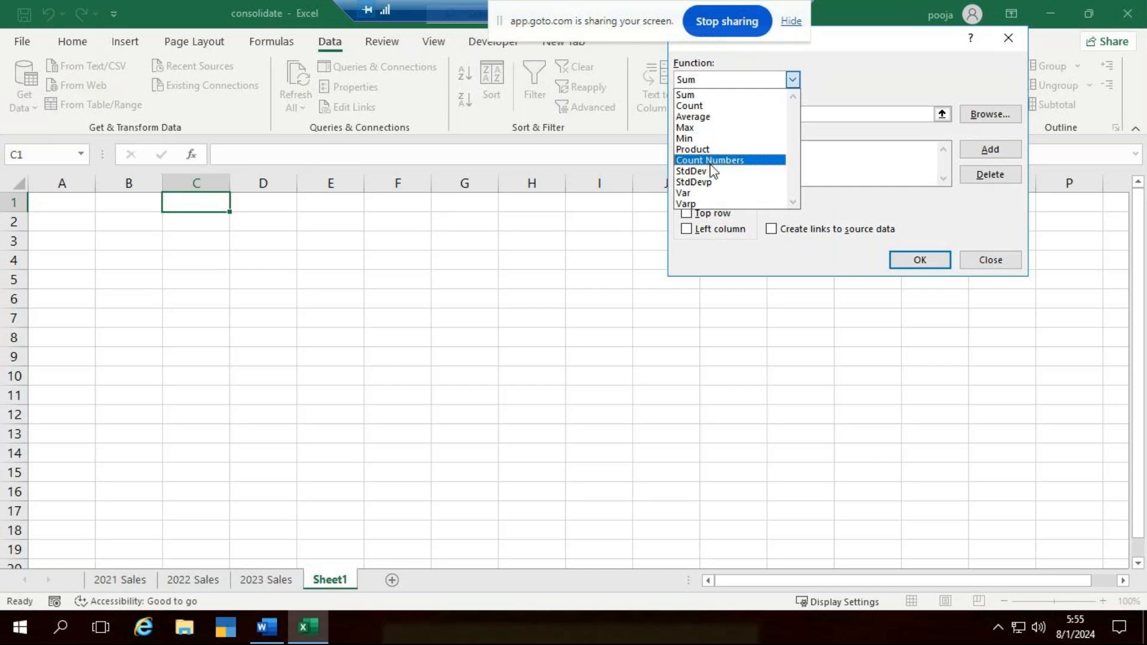
left_click(705, 96)
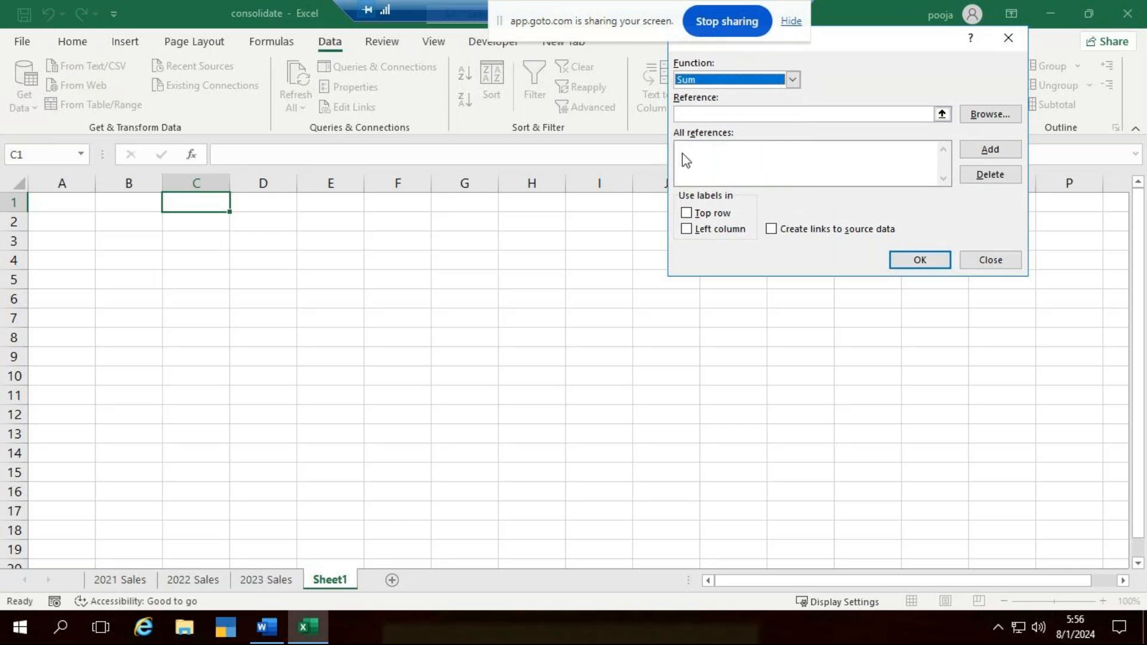
- Add the range A1:D11 of the 2021 Sales sheet to the consolidation references
left_click(700, 114)
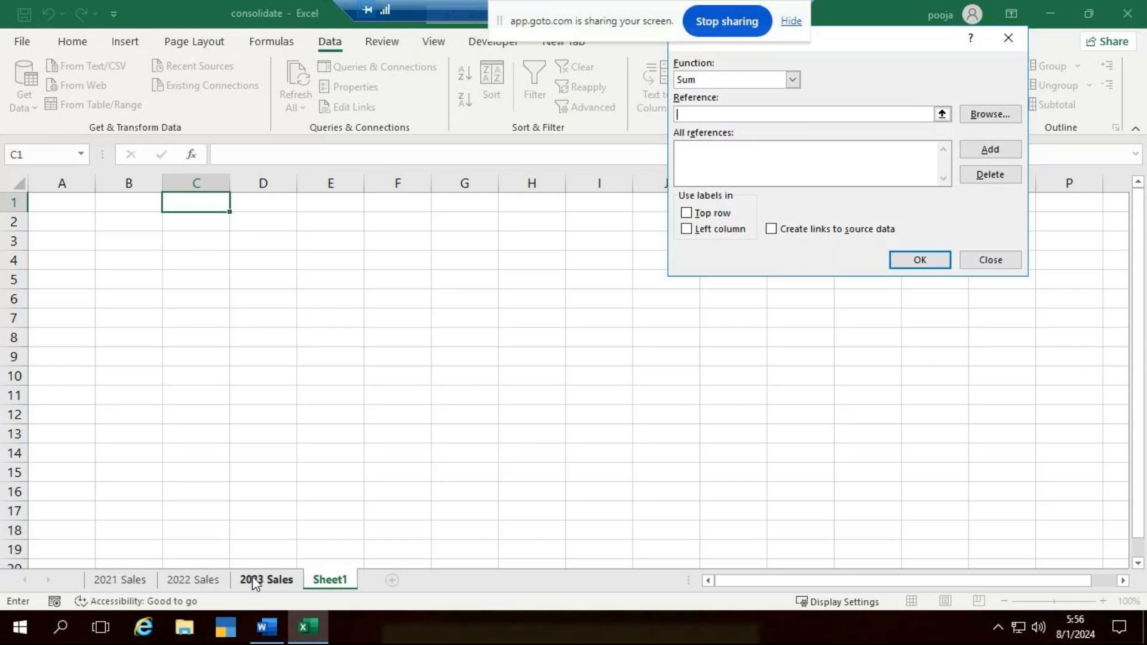
left_click(141, 582)
left_click(208, 215)
left_click_drag(237, 247, 544, 430)
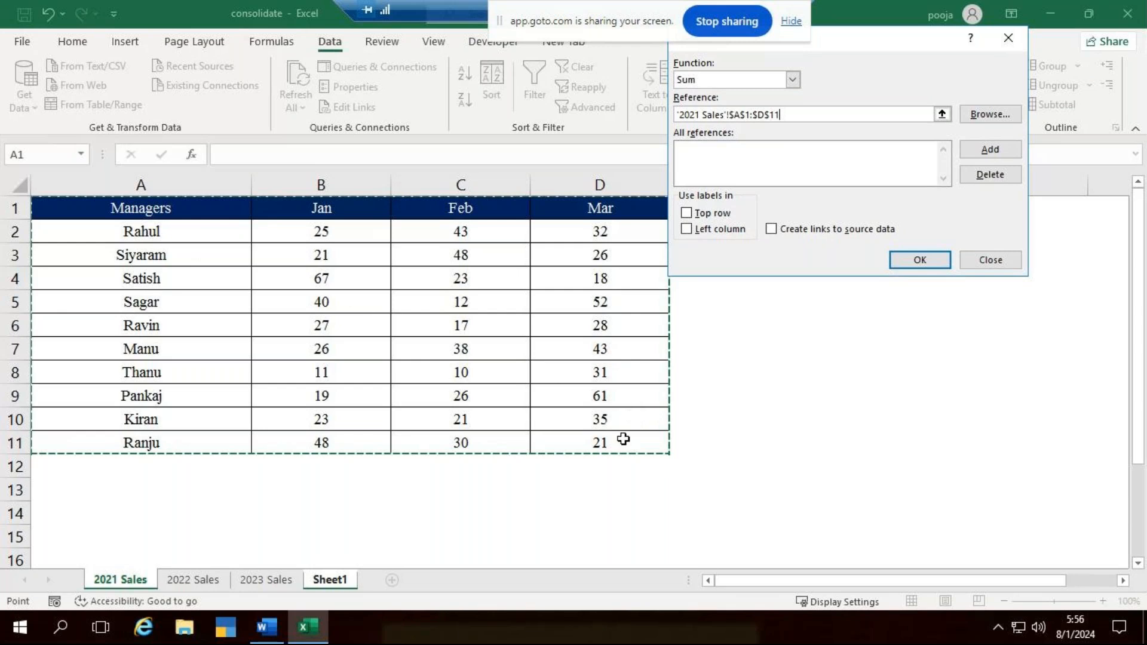
left_click(985, 149)
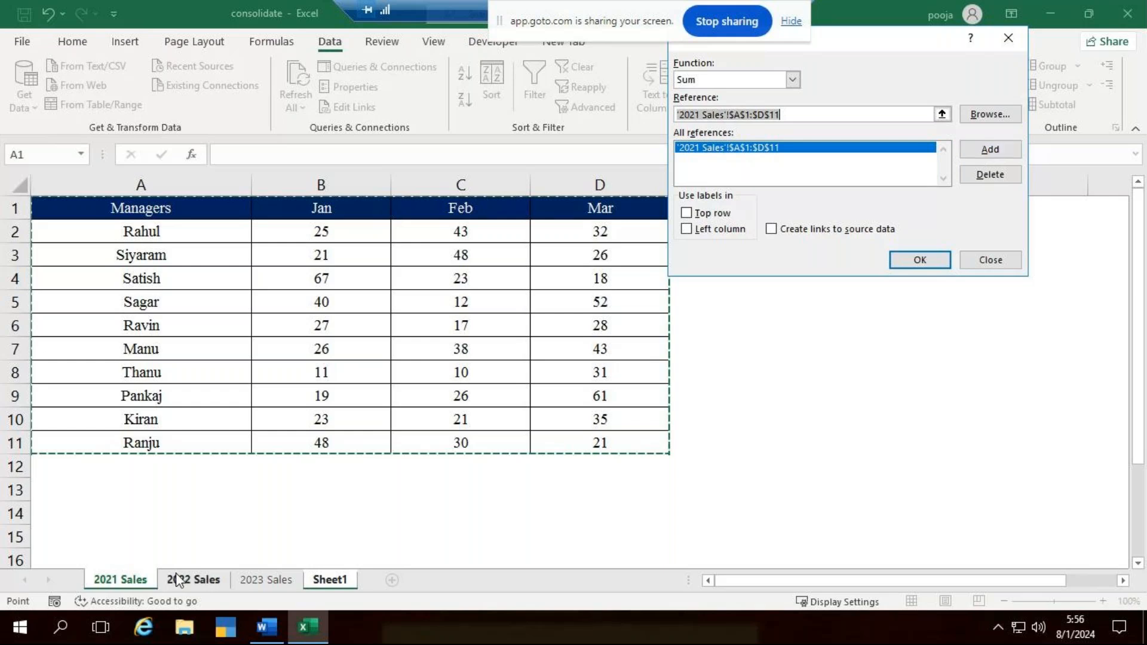
- Add the range A1:D11 of the 2022 Sales sheet to the consolidation references
left_click(200, 582)
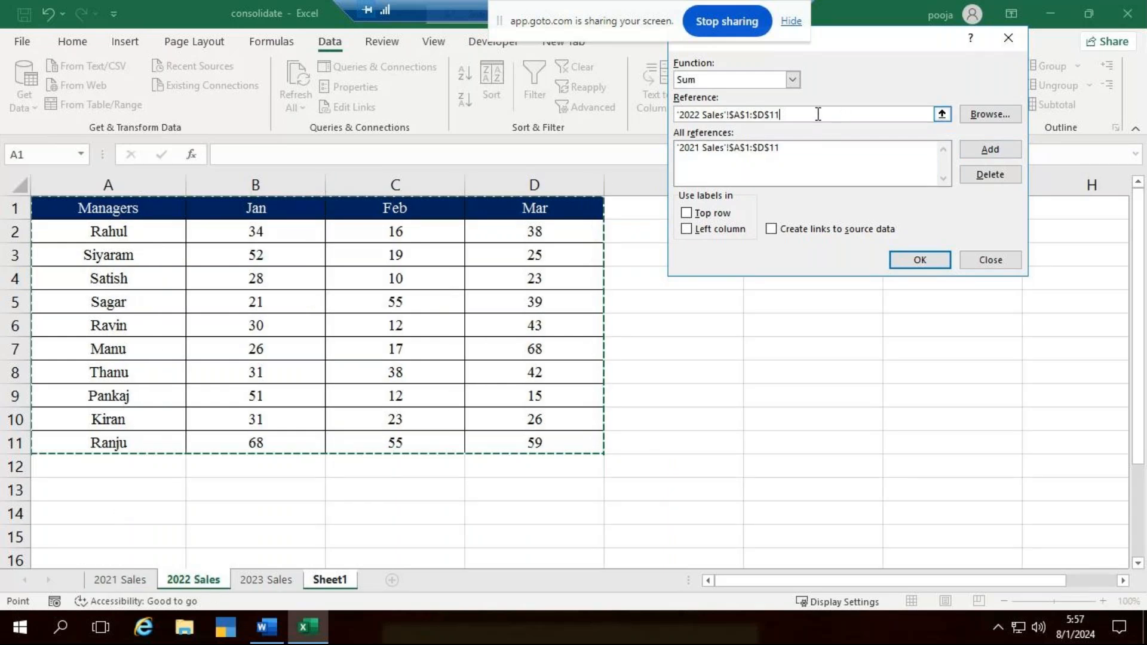
left_click_drag(817, 114, 675, 114)
left_click_drag(162, 204, 545, 445)
left_click(1009, 150)
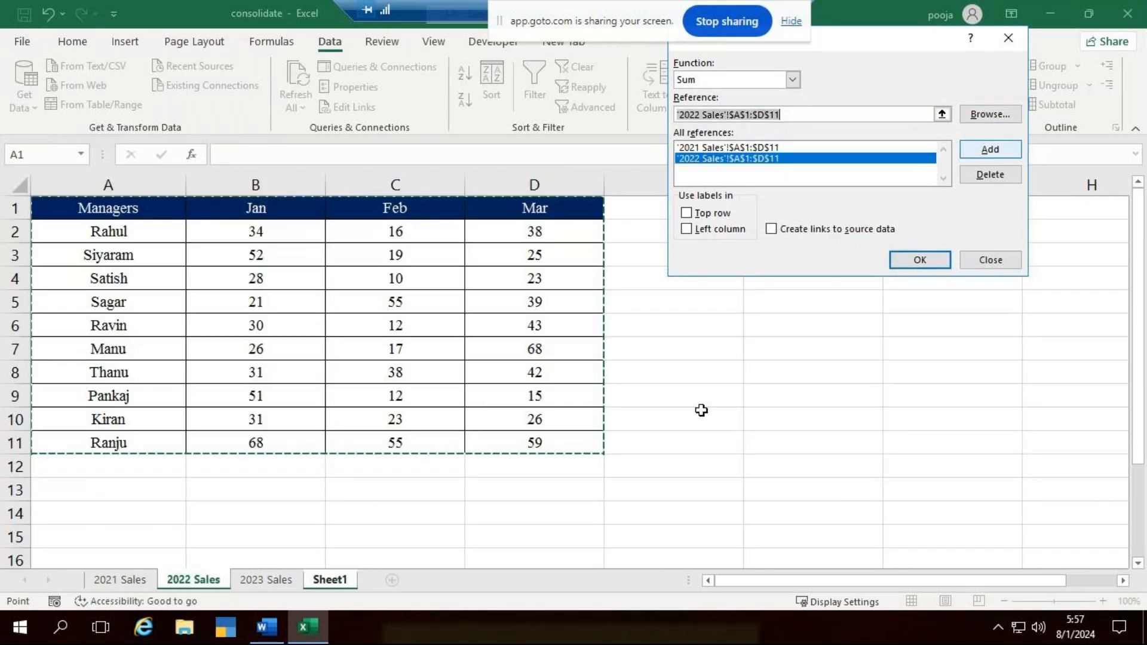
- Add the range A1:D11 of the 2023 Sales sheet as a reference and run the consolidation without labels
left_click(269, 581)
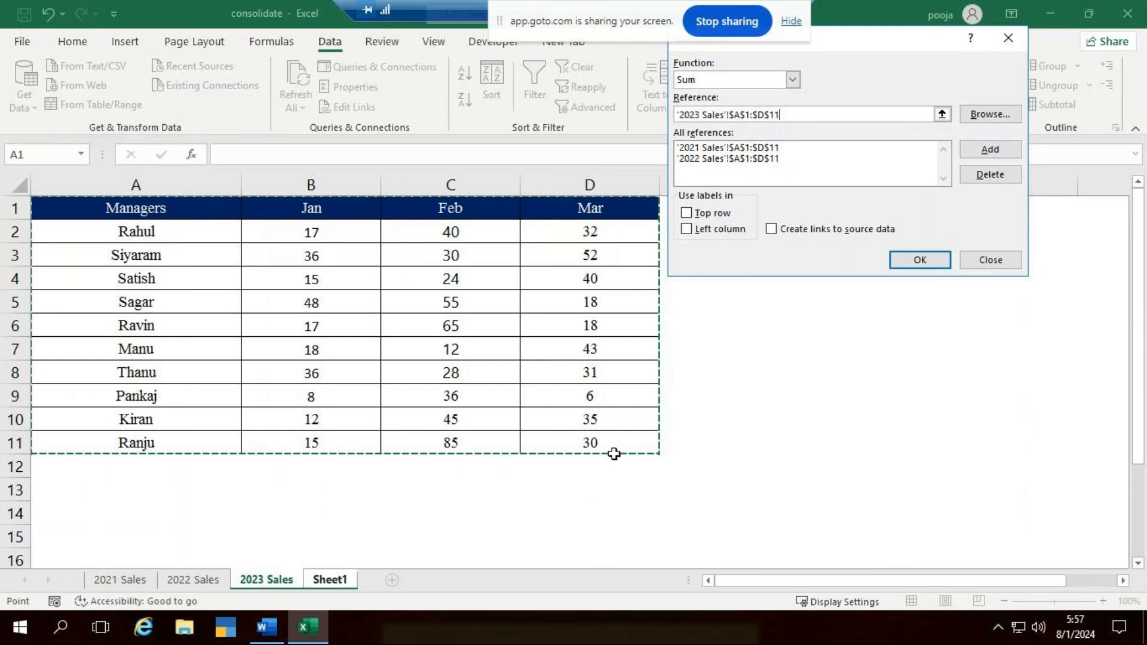
left_click(972, 150)
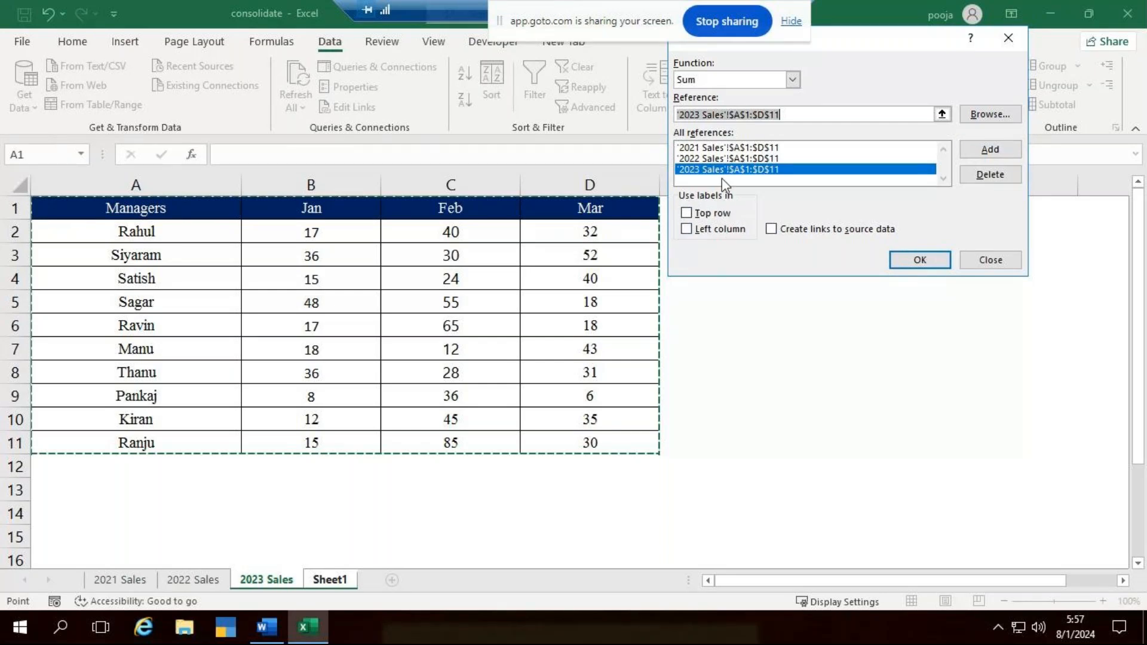
left_click(918, 261)
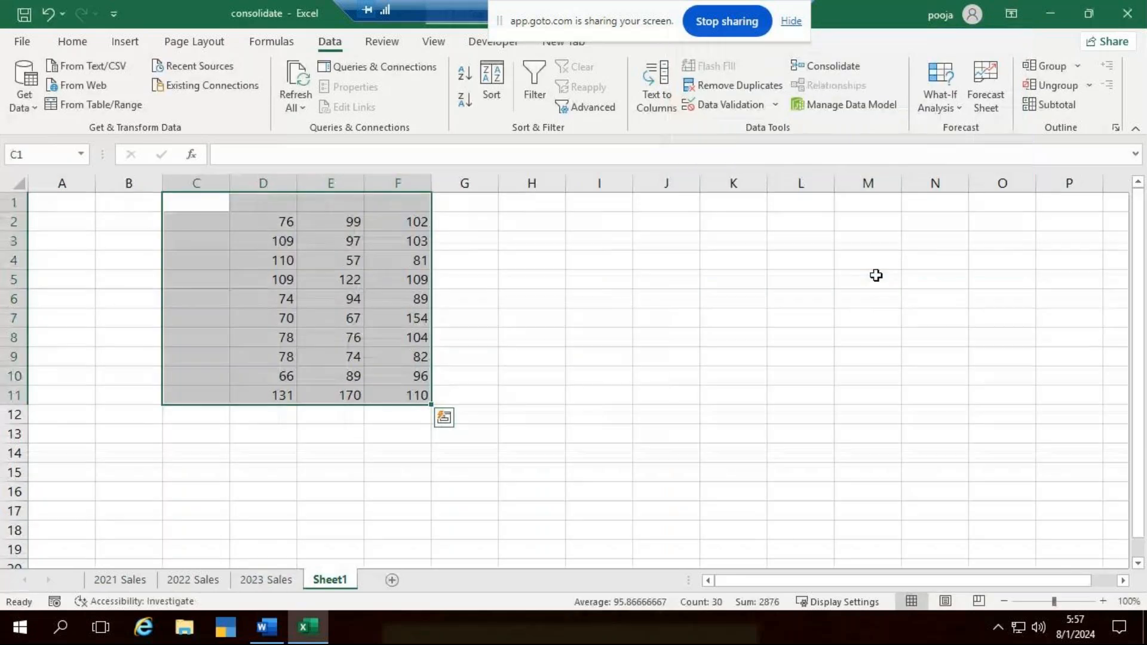
- Check the header row and manager column of the consolidated output for labels, and clear the figures in D2:F11
left_click(534, 278)
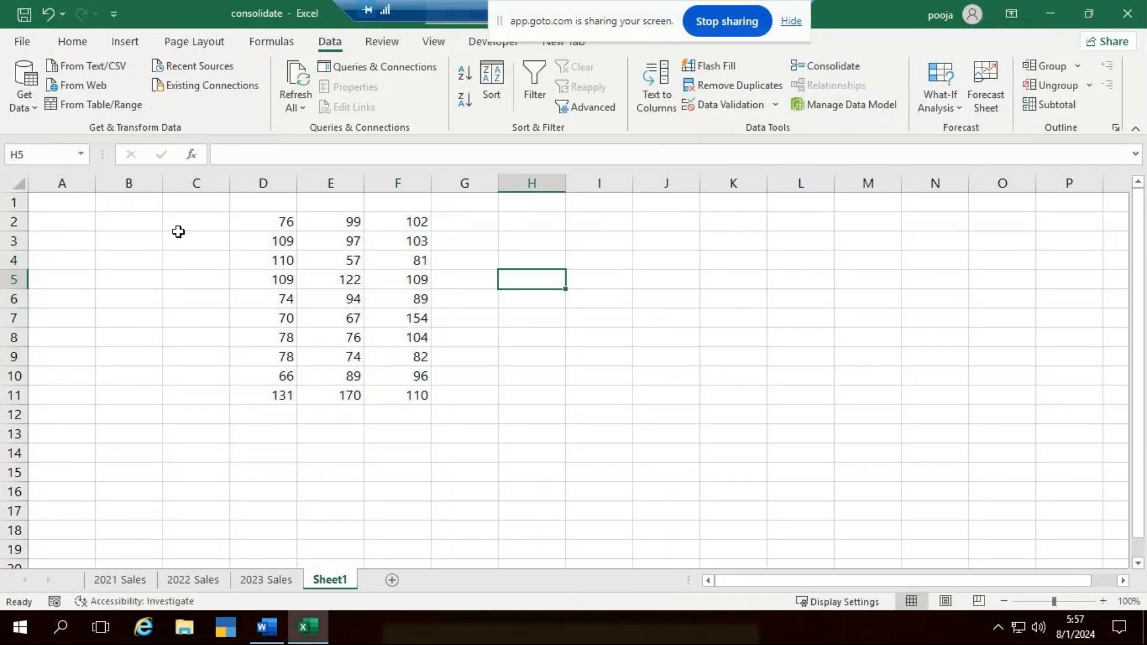
left_click_drag(198, 226, 225, 404)
left_click(251, 200)
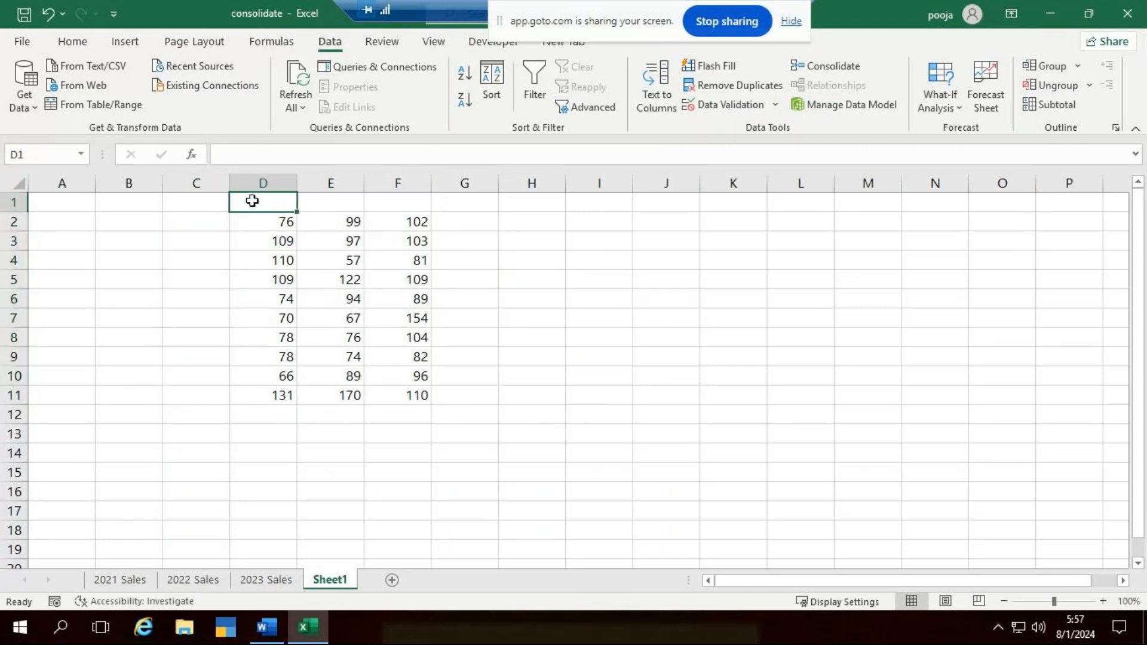
left_click(314, 206)
left_click(427, 208)
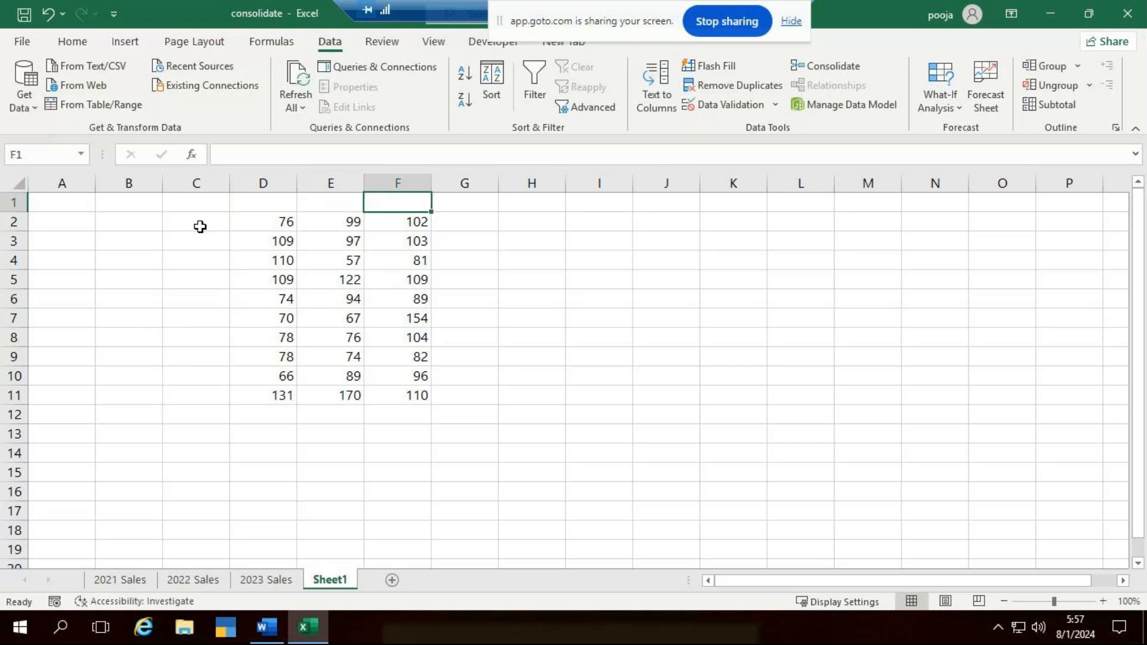
left_click_drag(200, 221, 201, 397)
left_click_drag(267, 227, 418, 398)
left_click(508, 359)
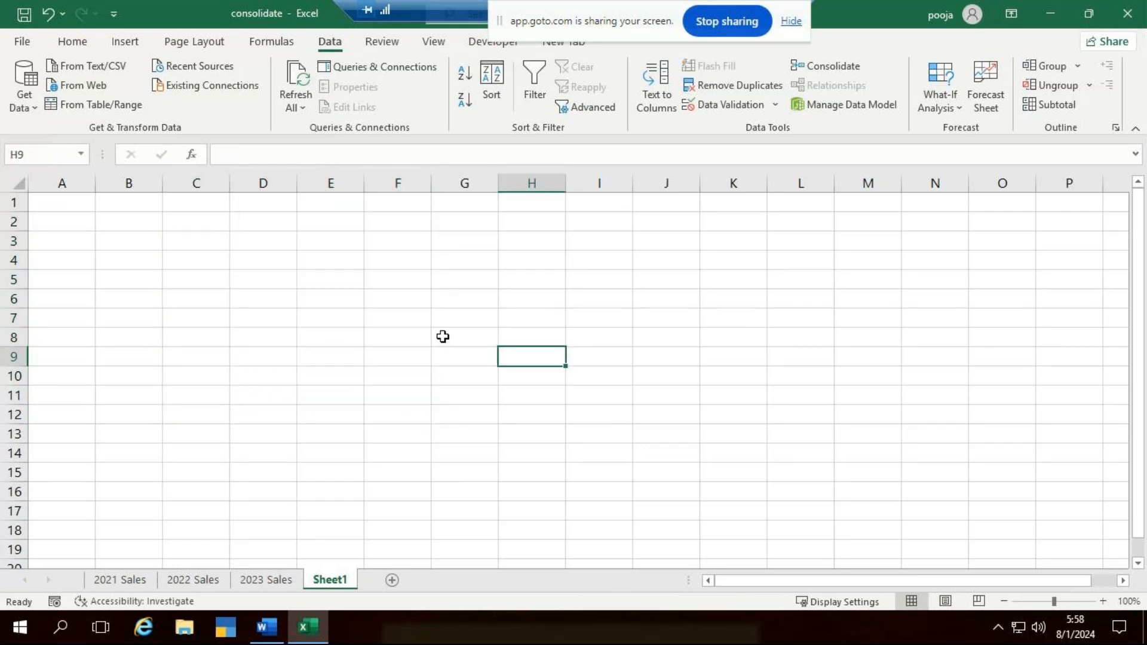
- Start a consolidation at cell A1 of Sheet1 with the three stored references and enable labels from the top row
left_click(84, 206)
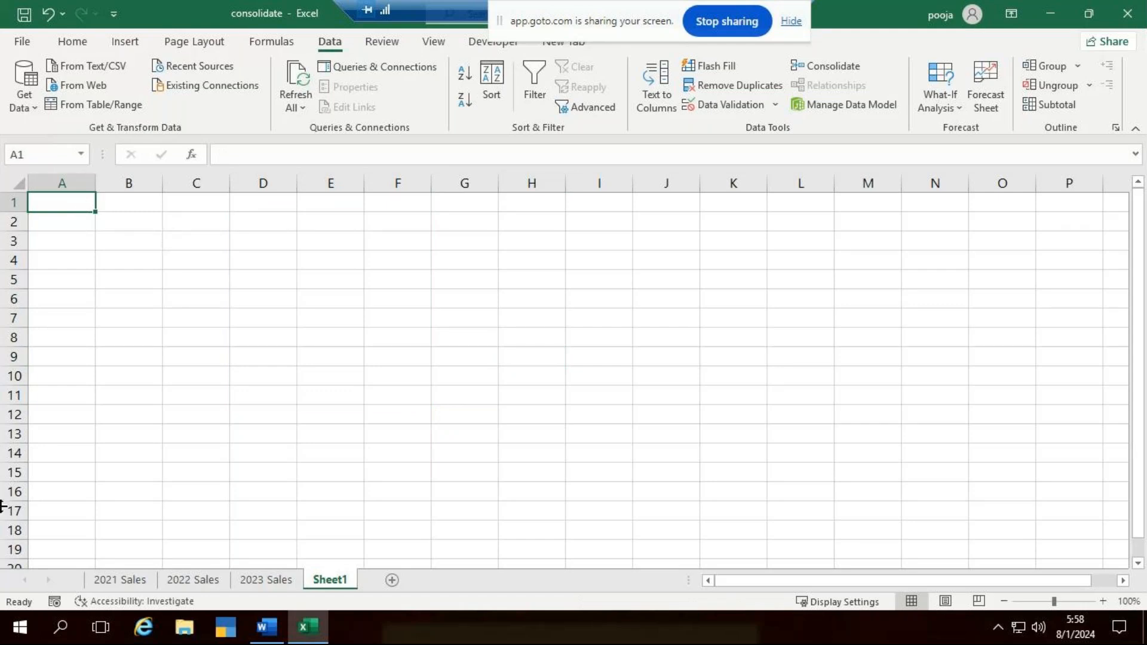
left_click(833, 66)
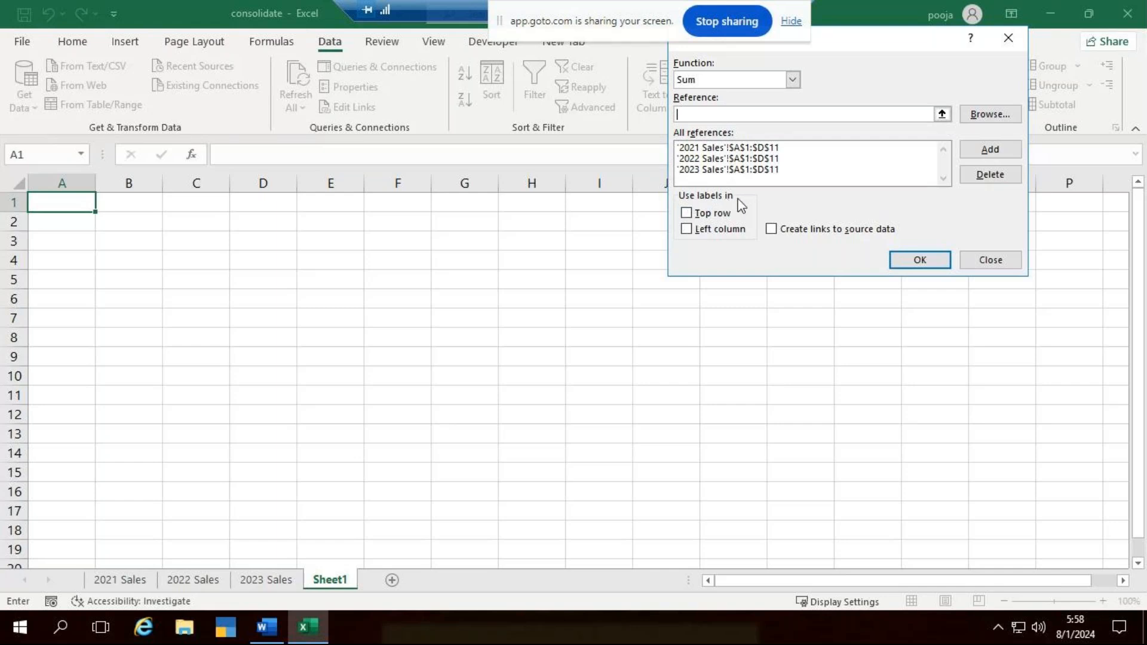
left_click(104, 583)
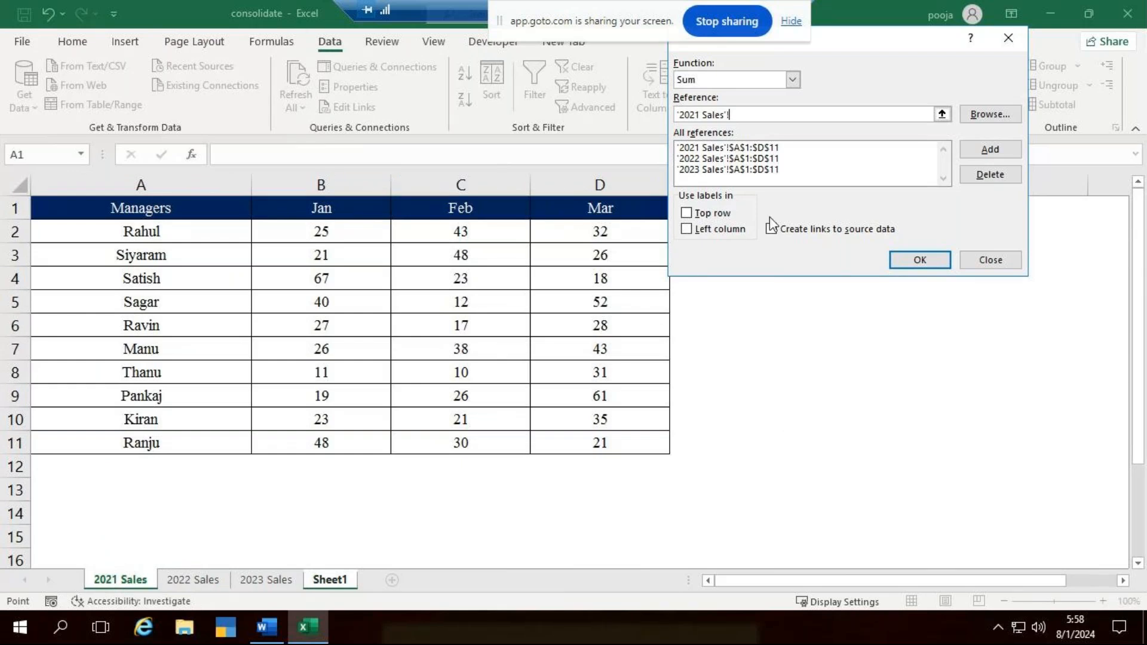
key("BackSpace")
key("BackSpace")
key("BackSpace")
key("BackSpace")
key("BackSpace")
key("BackSpace")
key("BackSpace")
key("BackSpace")
key("BackSpace")
key("BackSpace")
key("BackSpace")
key("BackSpace")
key("BackSpace")
left_click(688, 217)
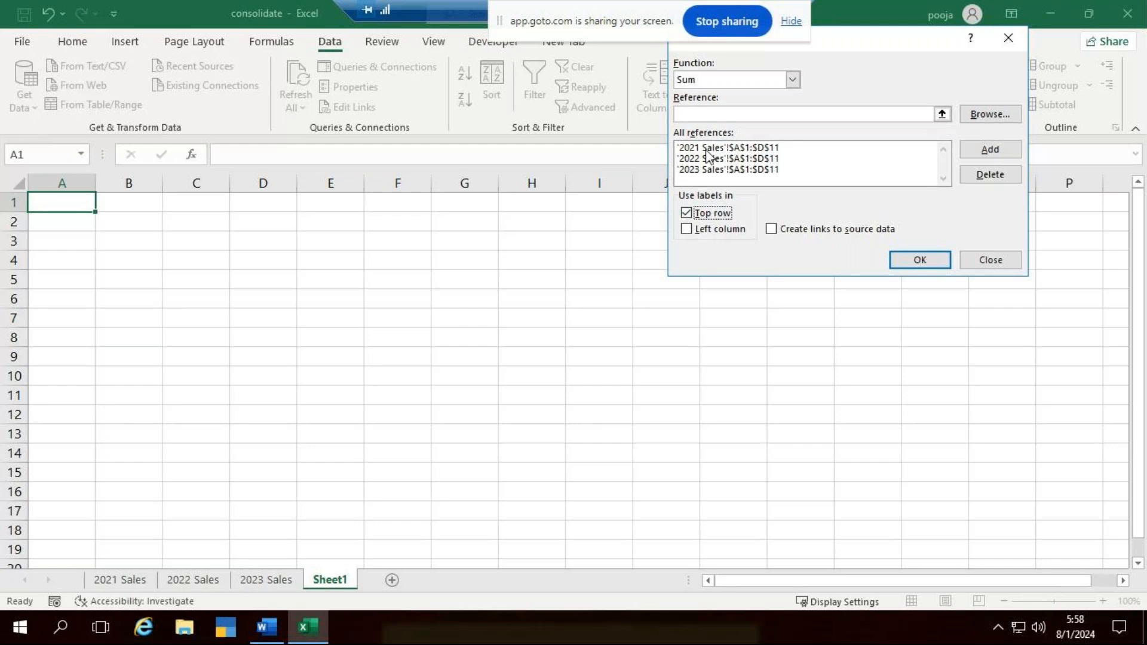
- Enable labels from the left column as well, keep the reference entry empty, and run the Sum consolidation
left_click(193, 583)
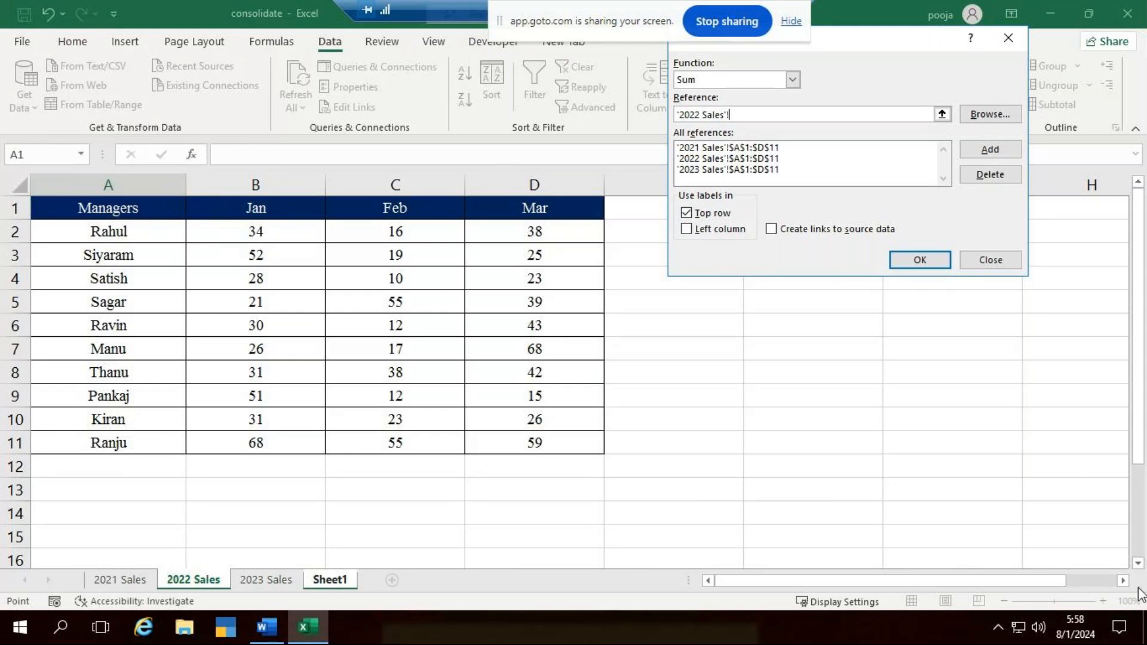
key("BackSpace")
key("BackSpace")
key("BackSpace")
key("BackSpace")
key("BackSpace")
key("BackSpace")
key("BackSpace")
key("BackSpace")
key("BackSpace")
key("BackSpace")
key("BackSpace")
key("BackSpace")
key("BackSpace")
left_click(687, 232)
left_click(687, 232)
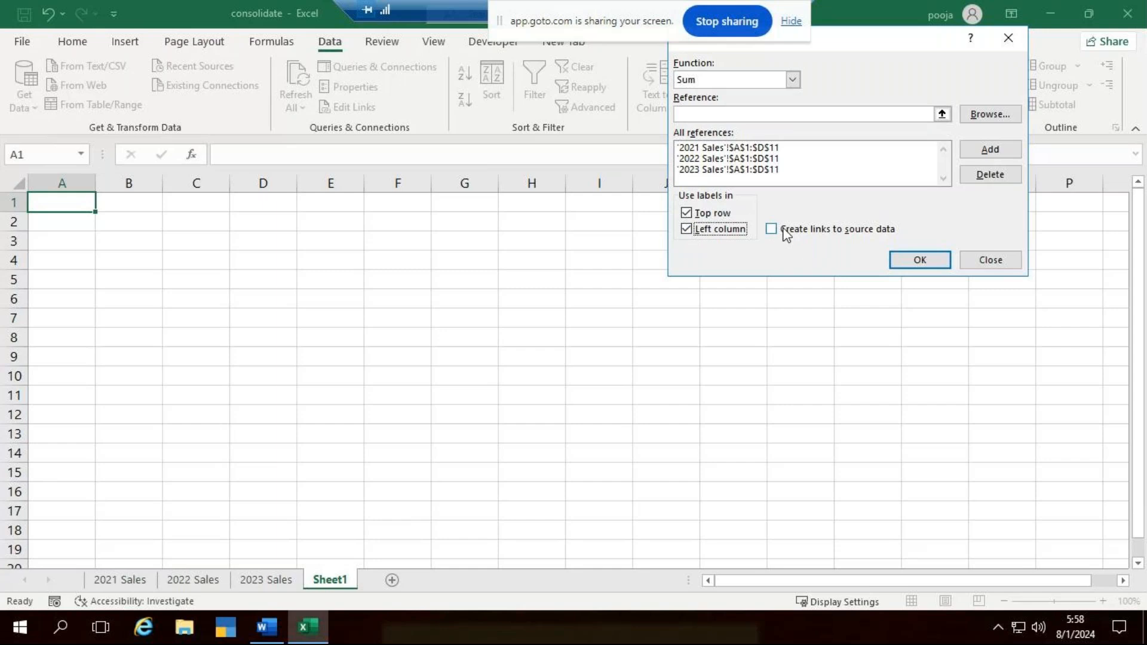
left_click(914, 262)
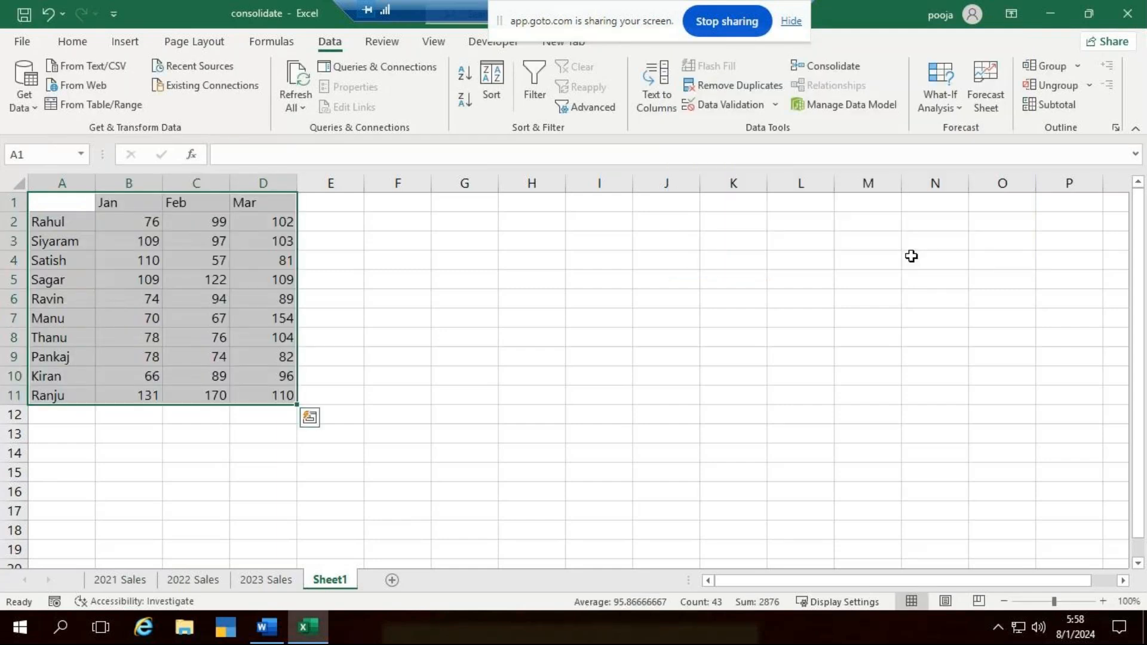
- Examine the month labels and the first manager's Jan total on Sheet1 against the matching figures in the yearly sales sheets
left_click(407, 282)
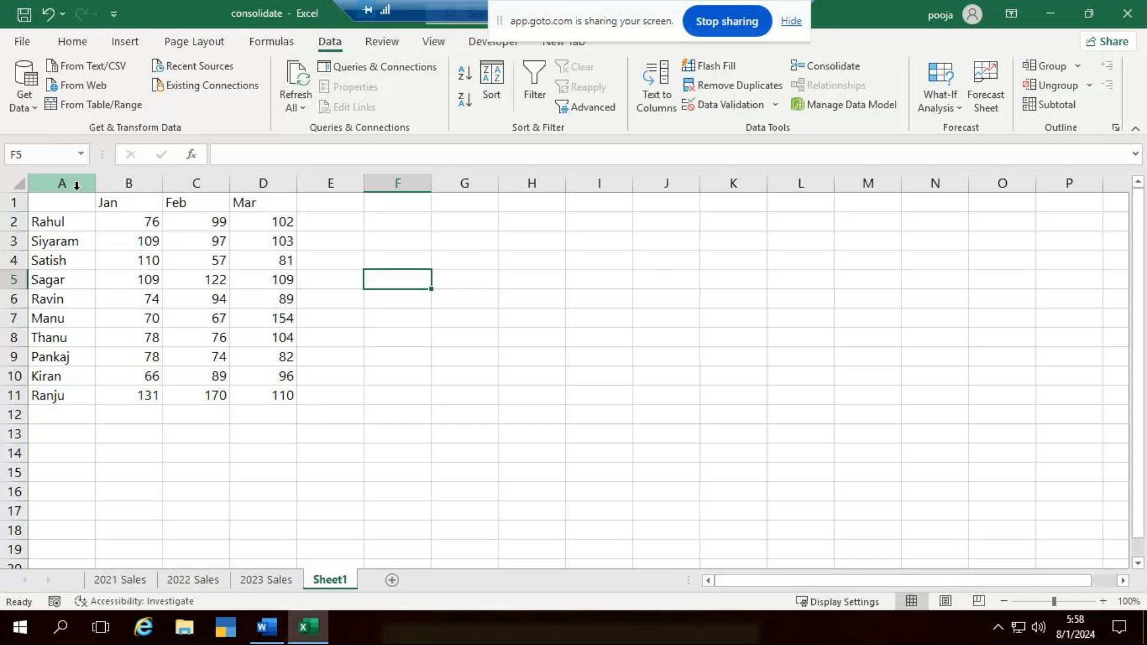
left_click(133, 201)
left_click(208, 203)
left_click(242, 203)
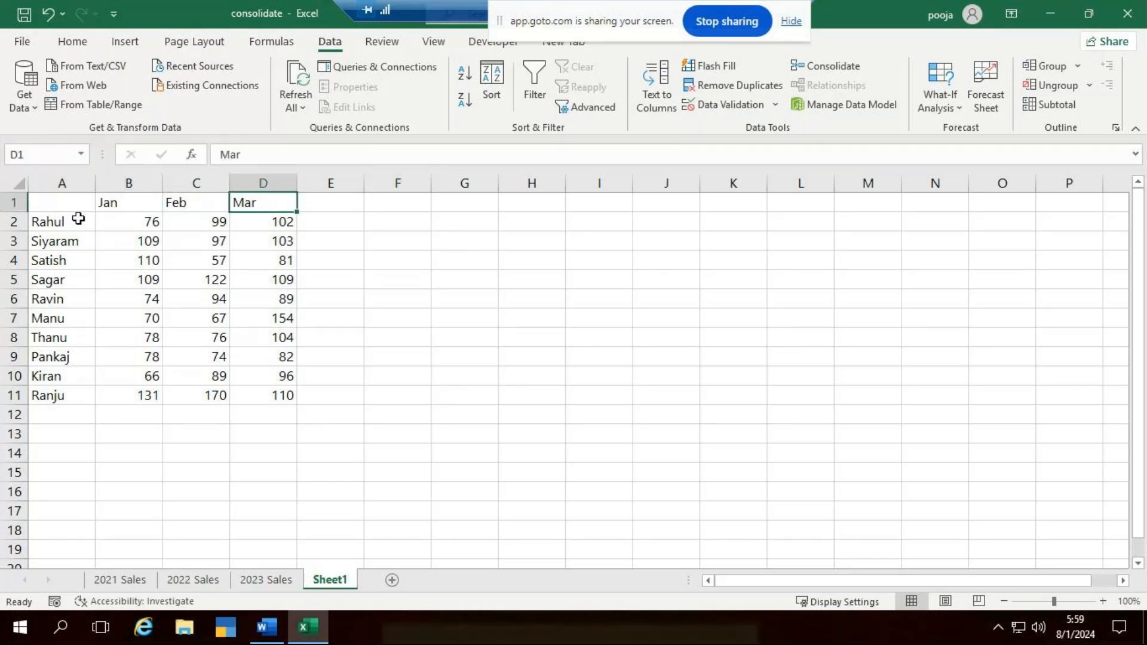
left_click(128, 221)
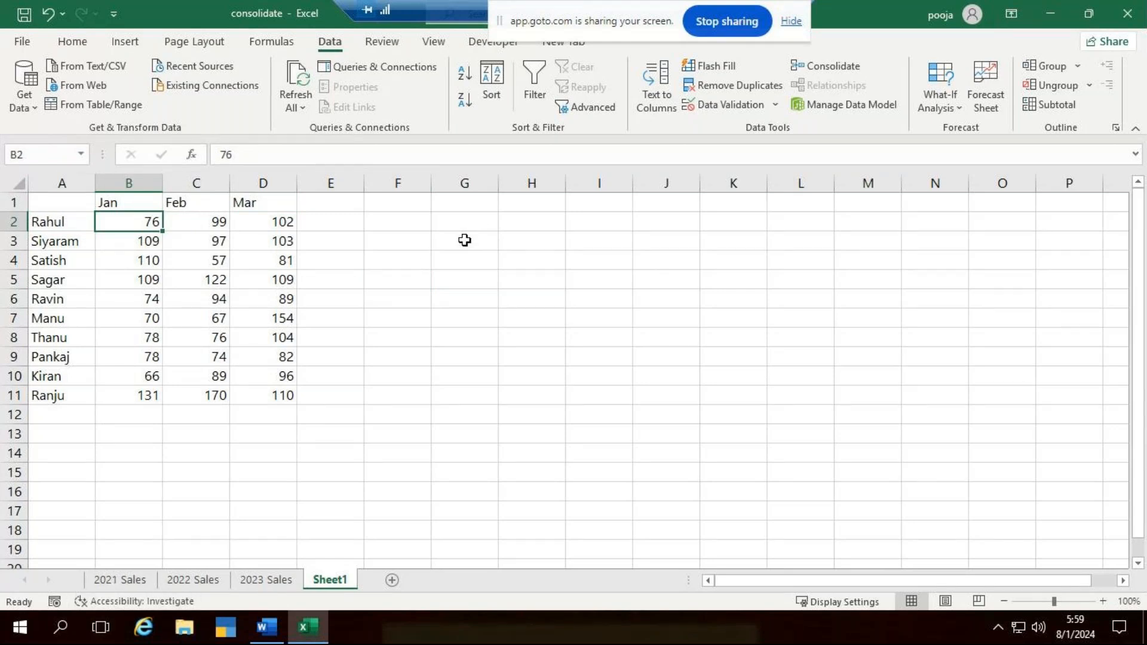
left_click(122, 581)
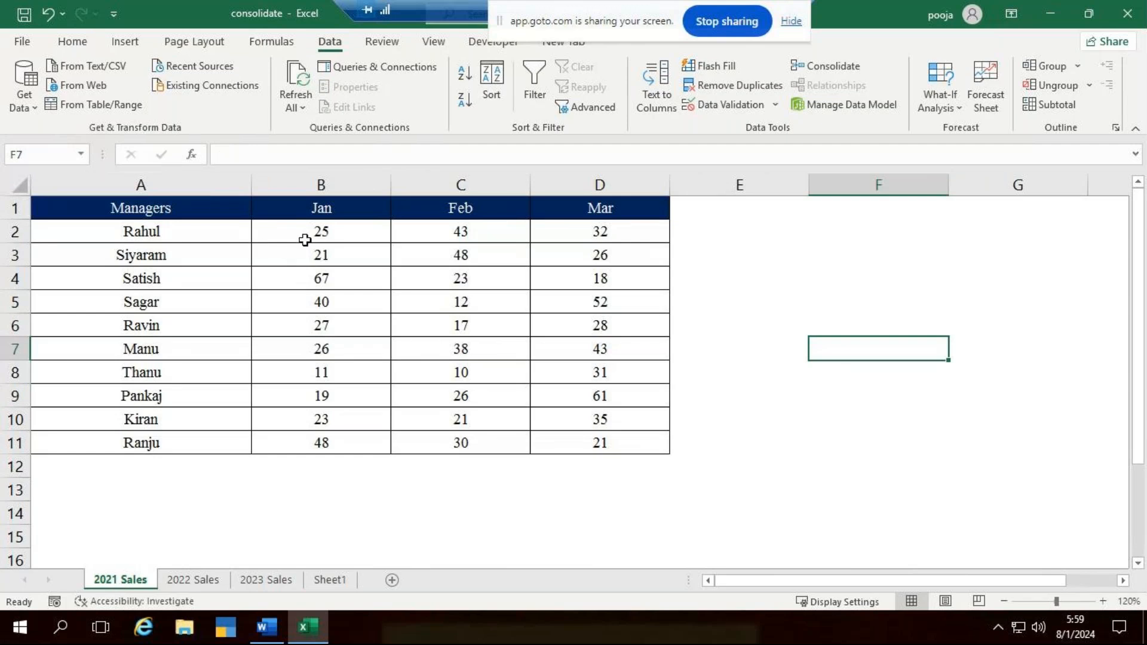
left_click(194, 579)
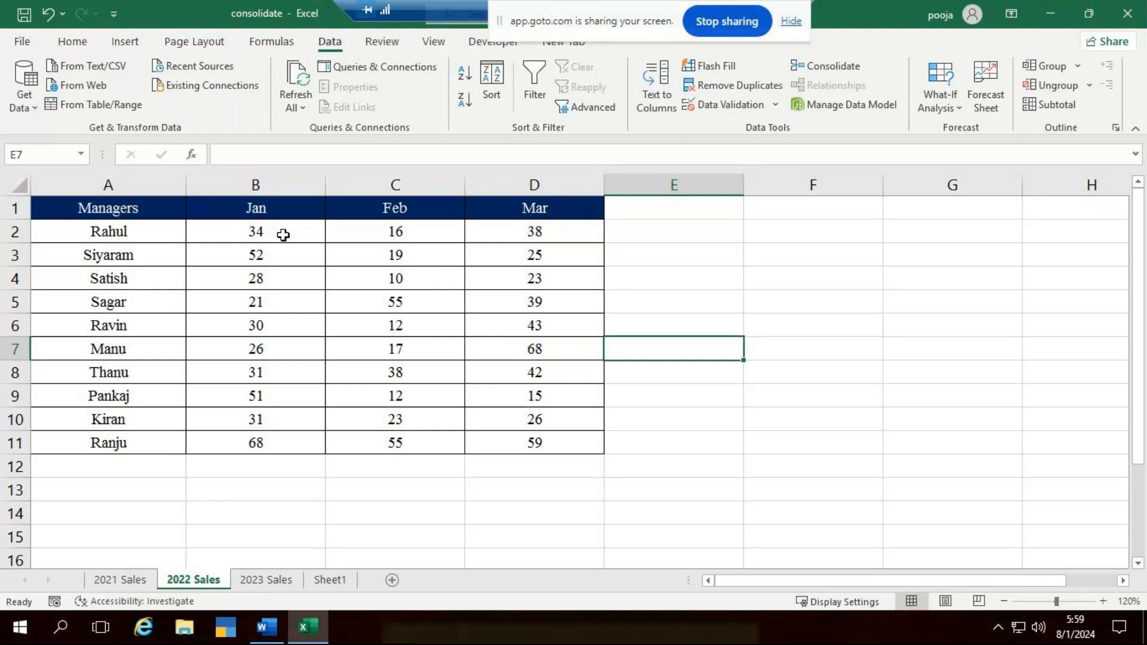
left_click(278, 583)
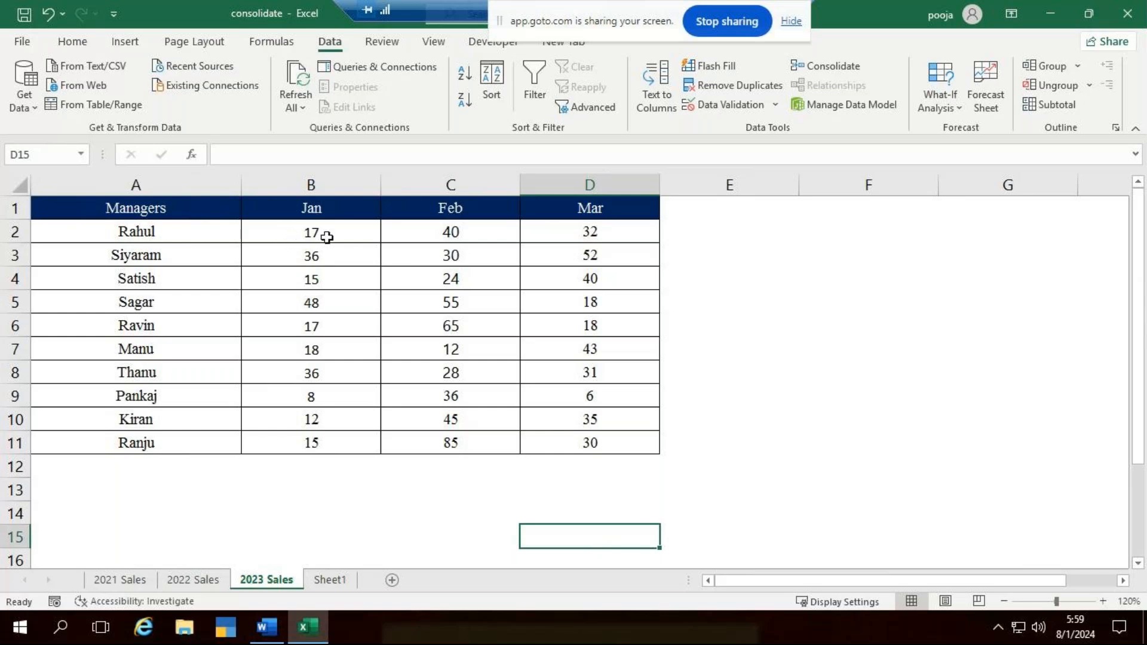
left_click(347, 577)
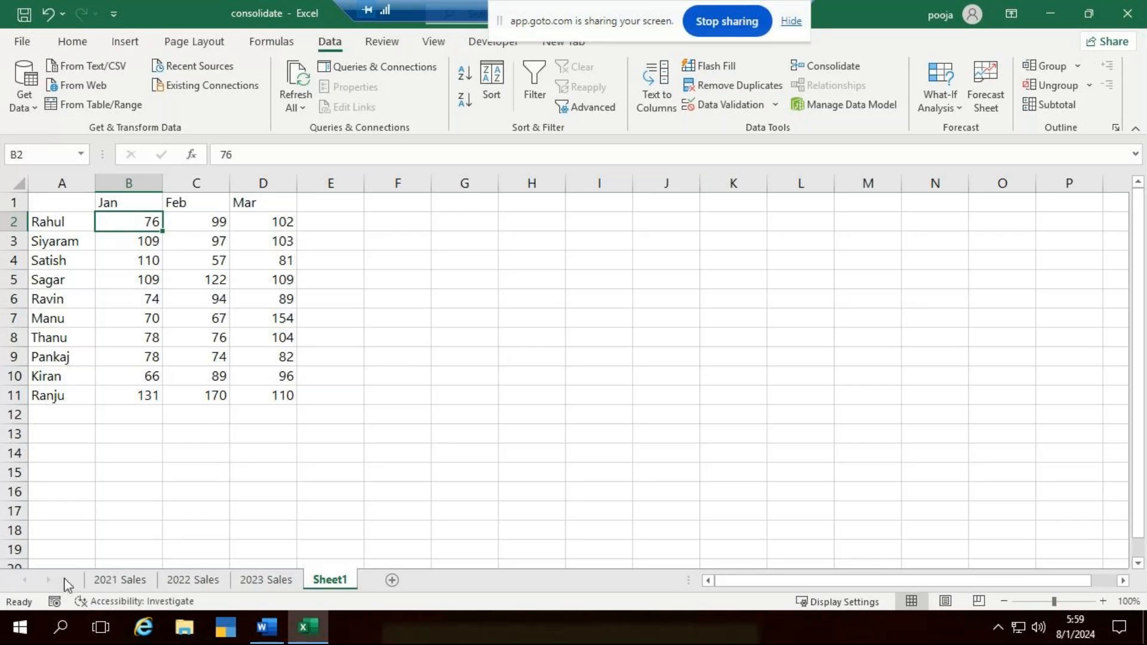
left_click(119, 579)
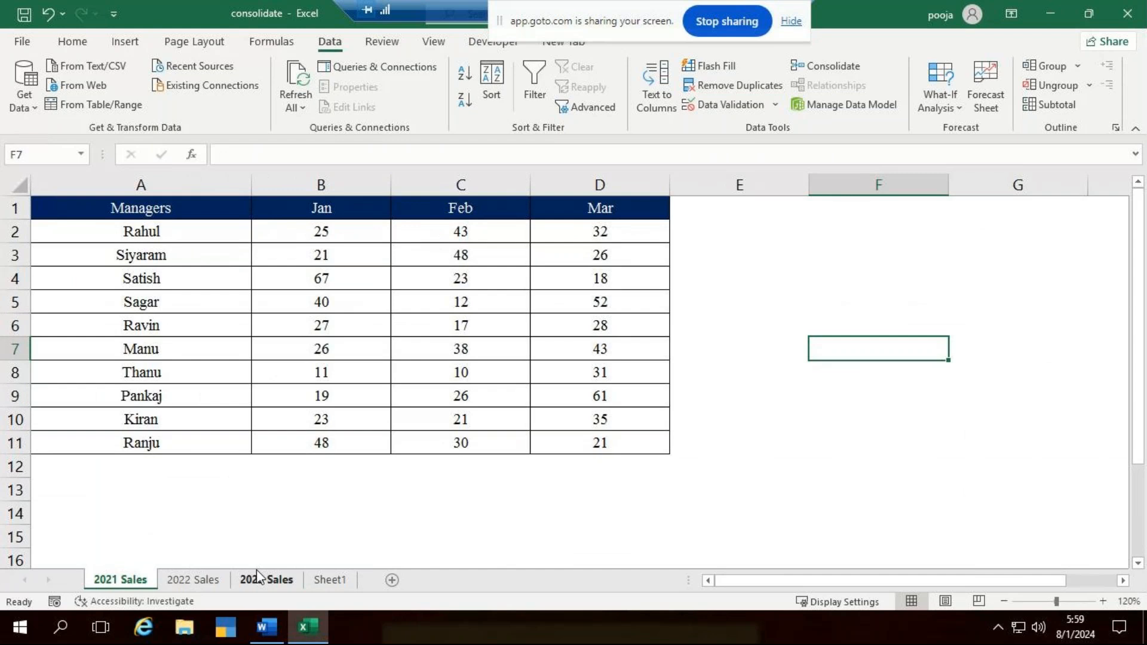
left_click(197, 578)
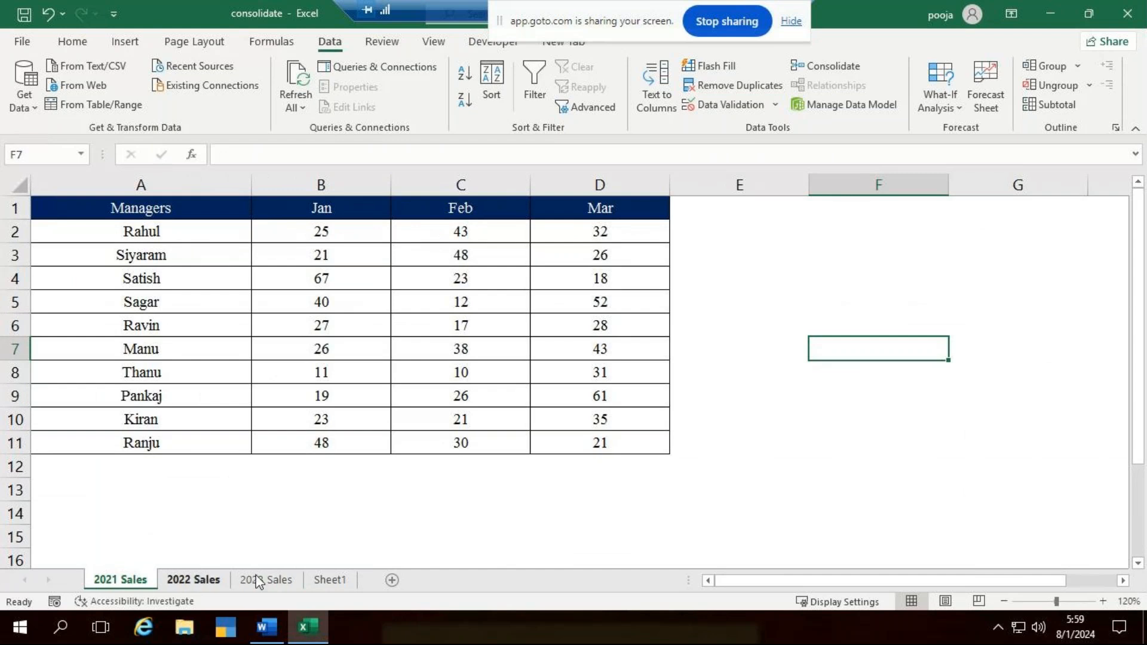
left_click(335, 581)
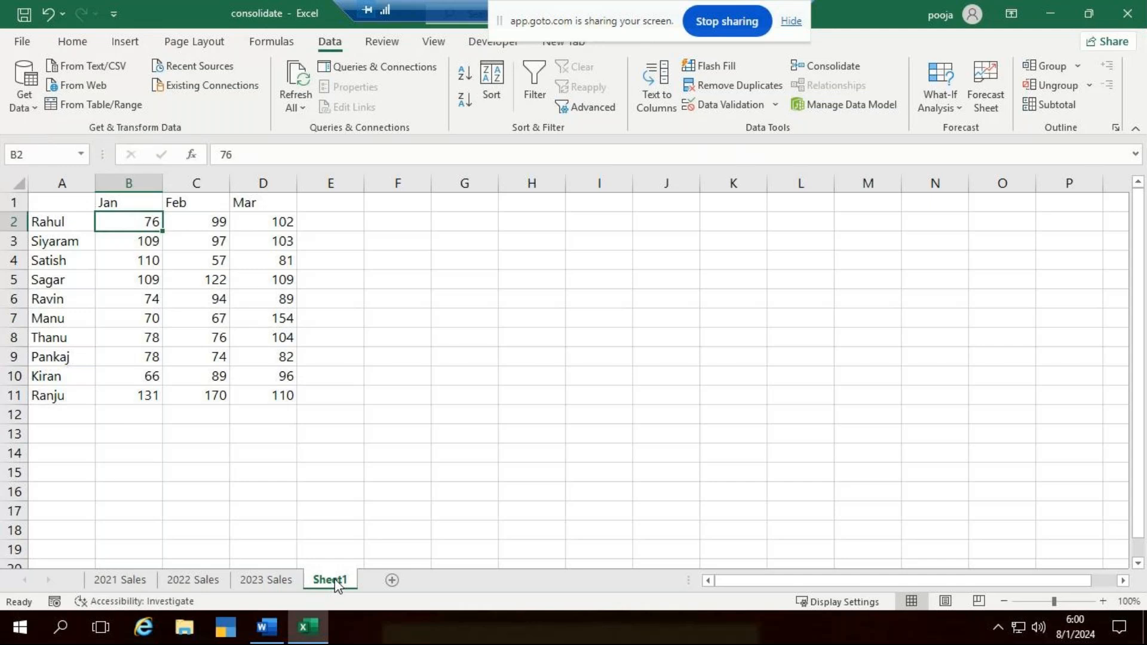
- Set cell B2 on the 2021 Sales sheet to 19 and compare it with the matching Jan total on Sheet1
left_click(140, 583)
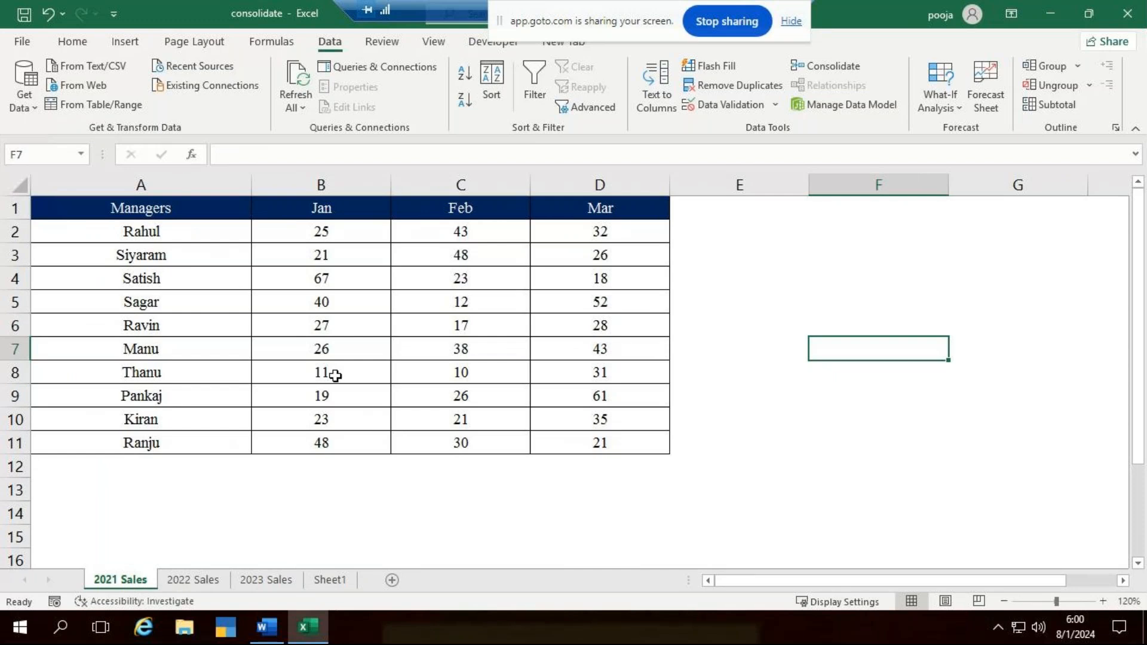
left_click(334, 238)
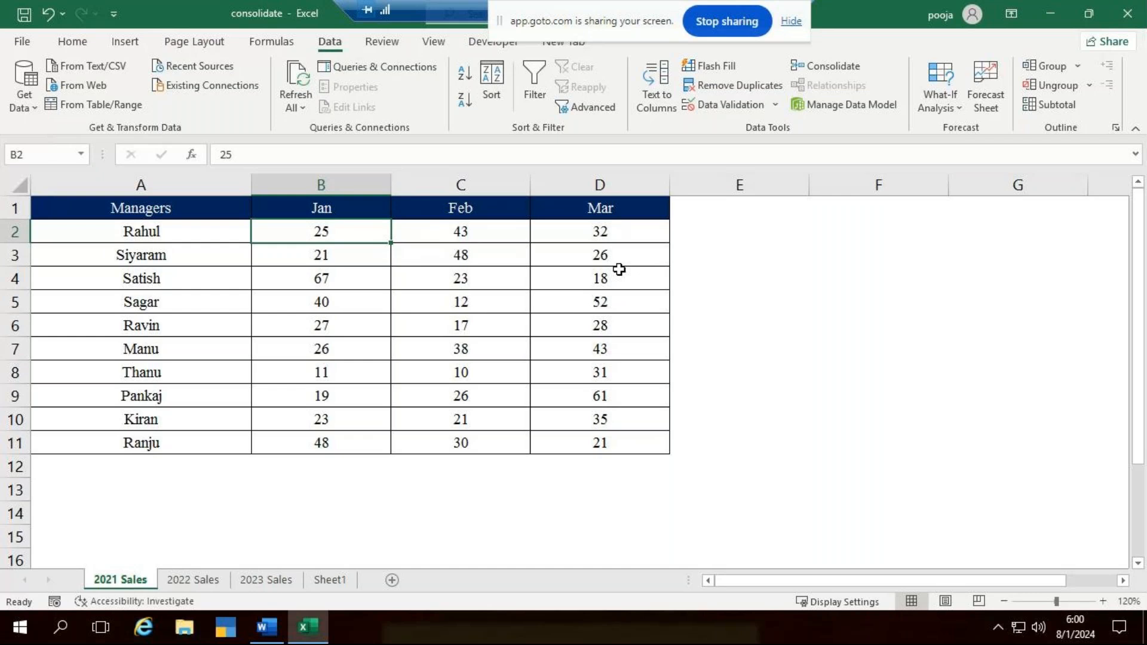
type("19")
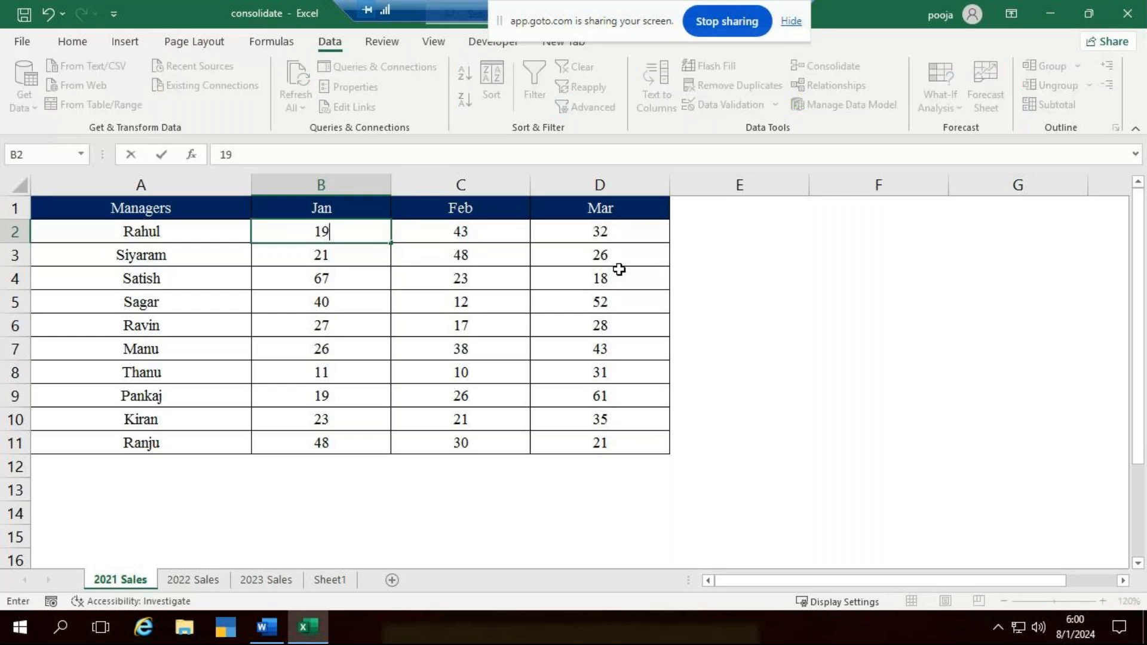
key("Return")
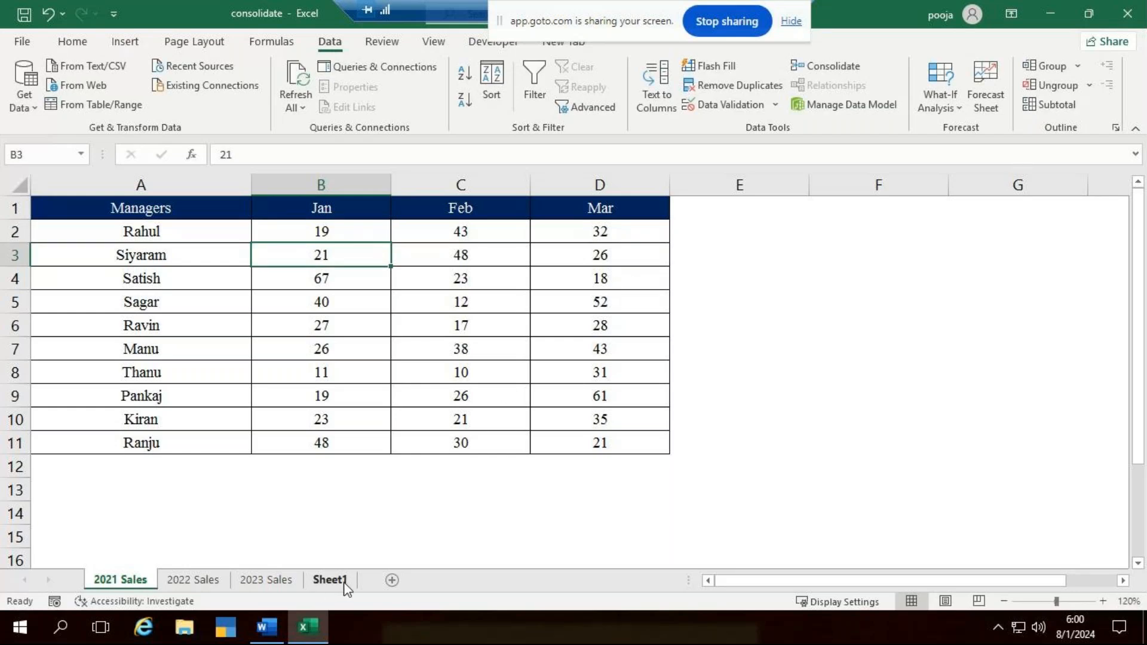
left_click(346, 588)
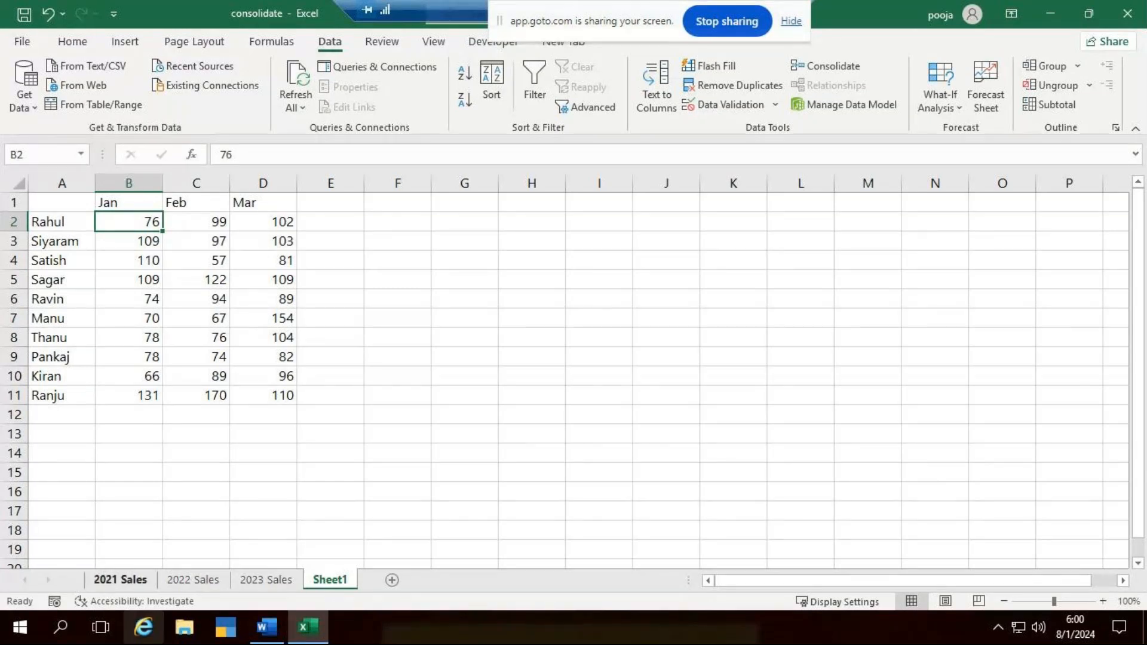
left_click(120, 579)
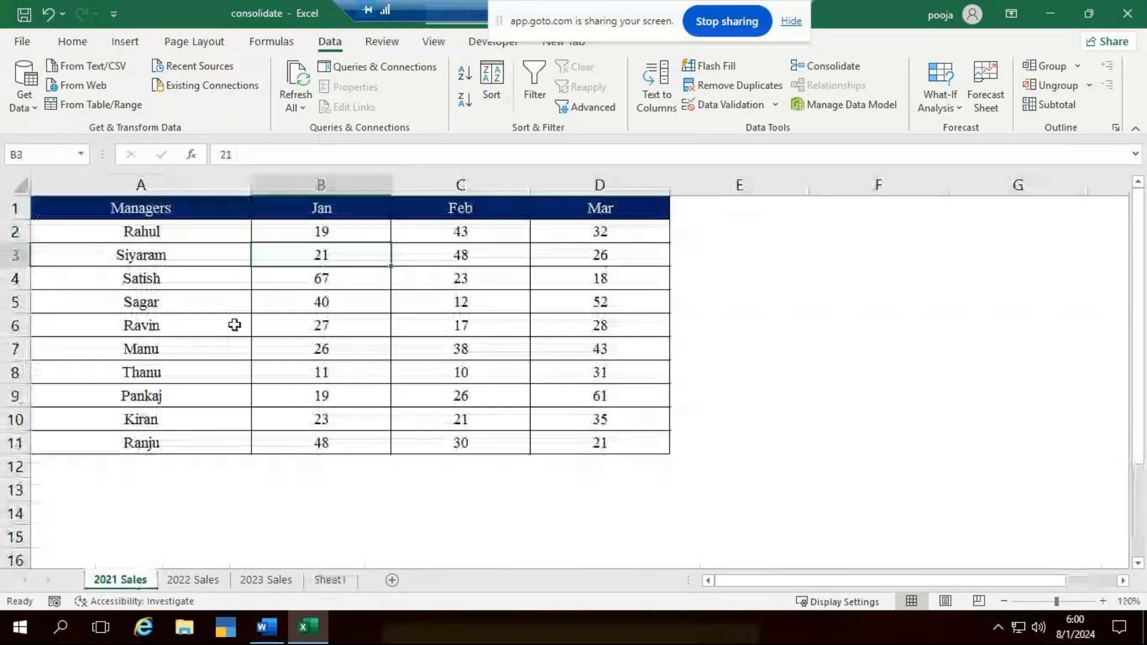
left_click(335, 582)
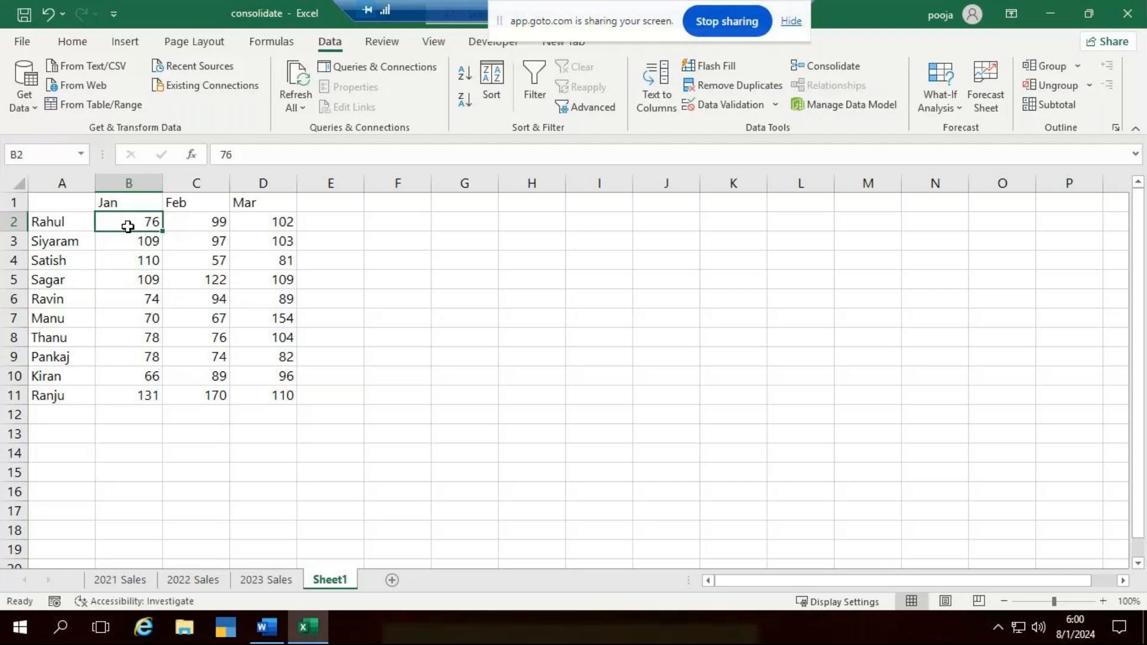
- Consolidate the three stored references with Sum at cell G1 of Sheet1, using both label options and creating links to source data
left_click(472, 205)
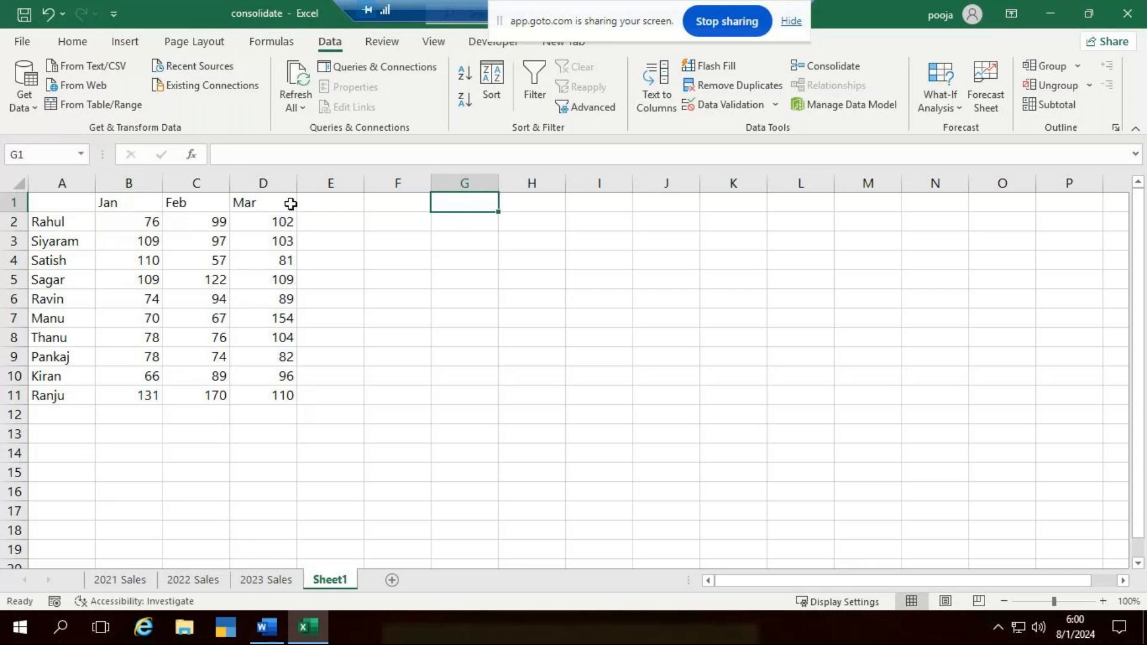
left_click(825, 69)
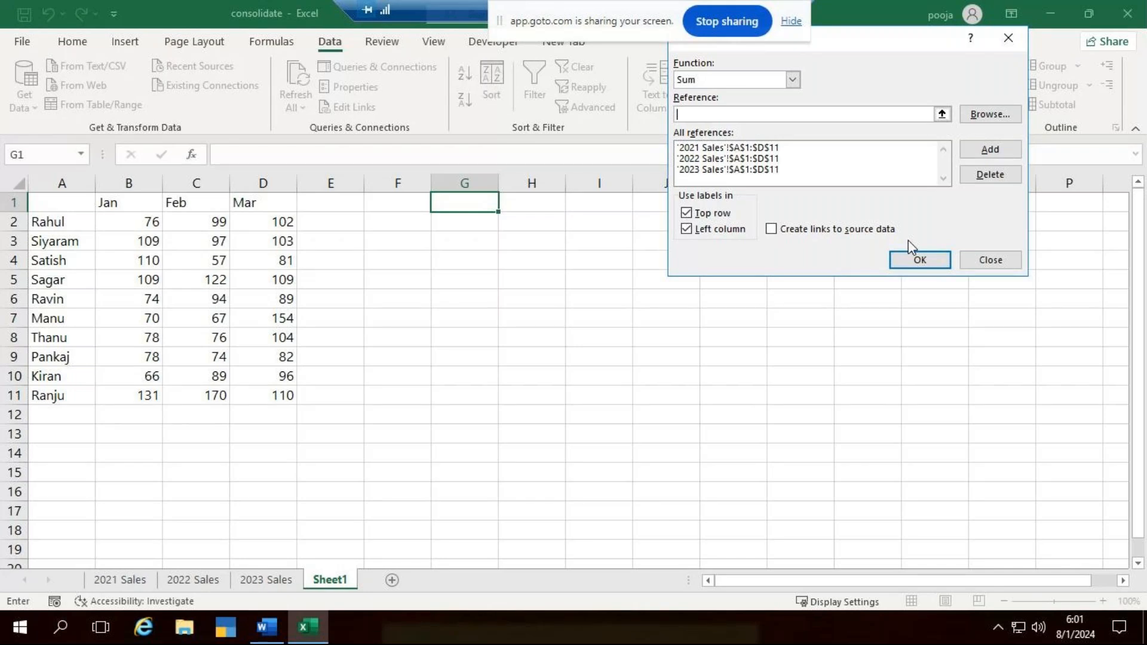
left_click(768, 231)
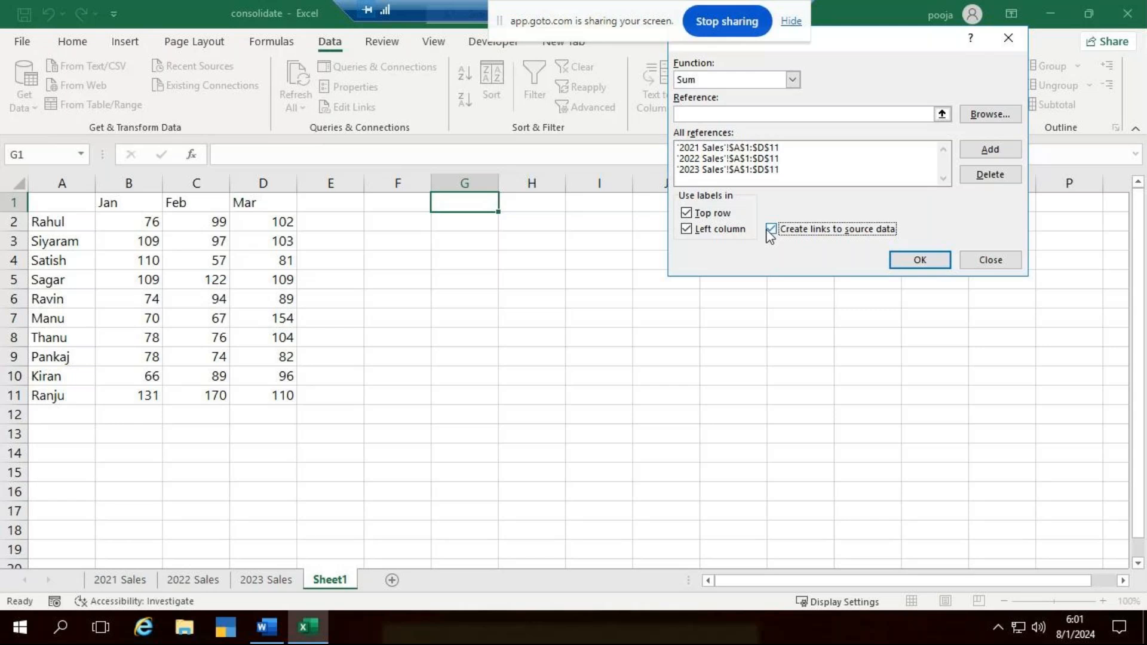
left_click(910, 263)
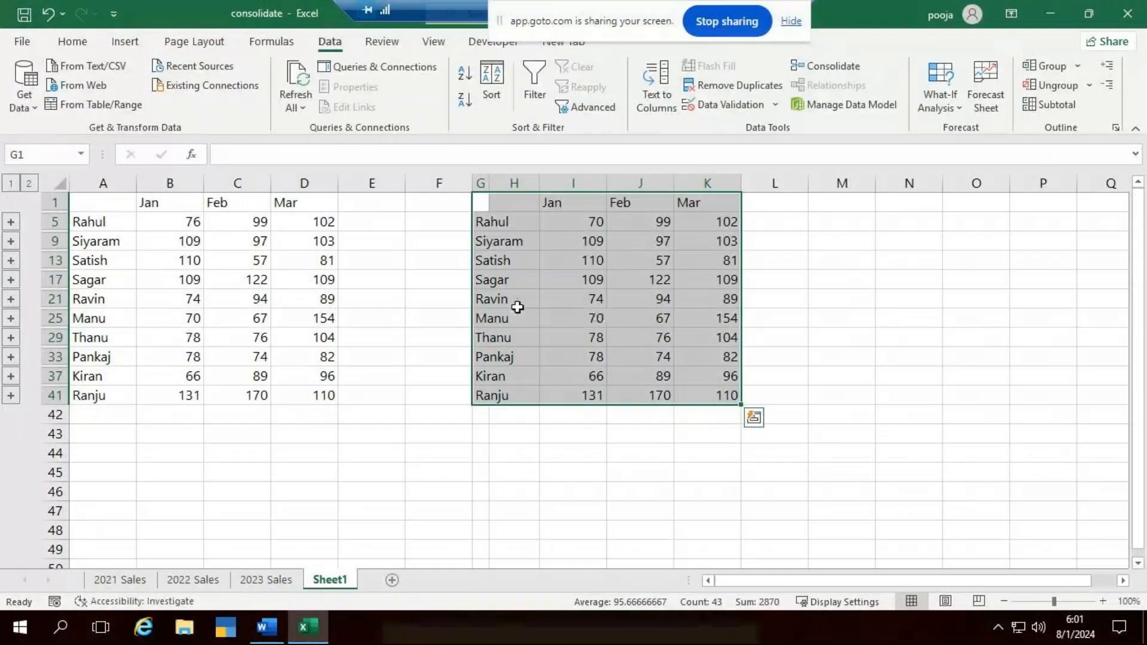
left_click(593, 222)
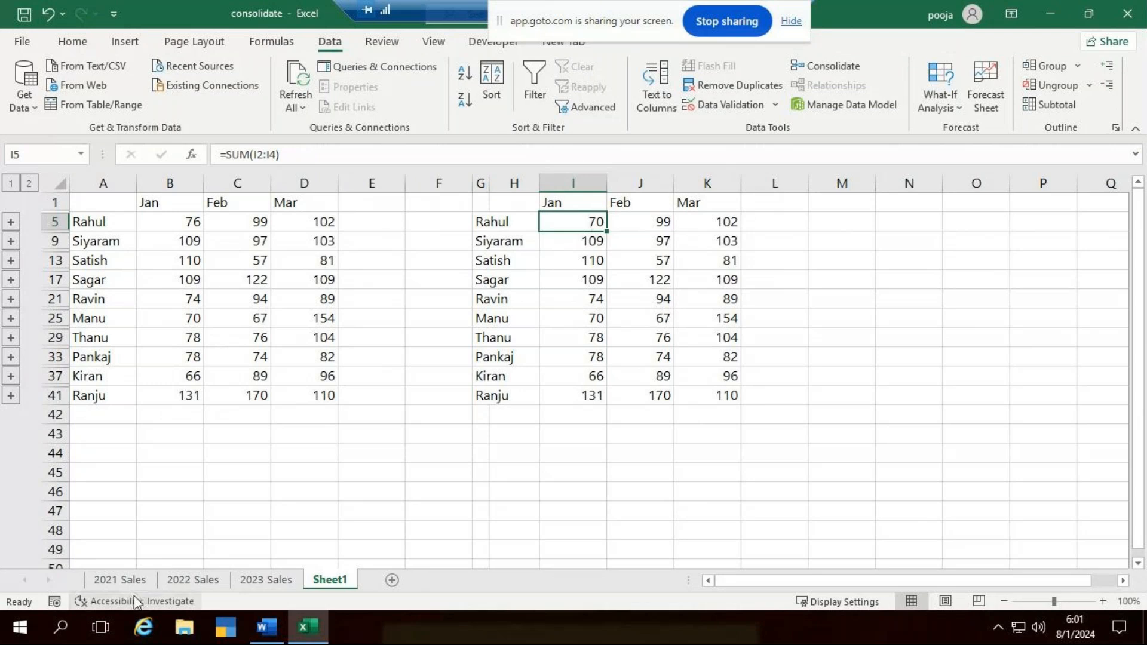
- Set the Jan figure in cell B6 of the 2023 Sales sheet to 20
left_click(144, 583)
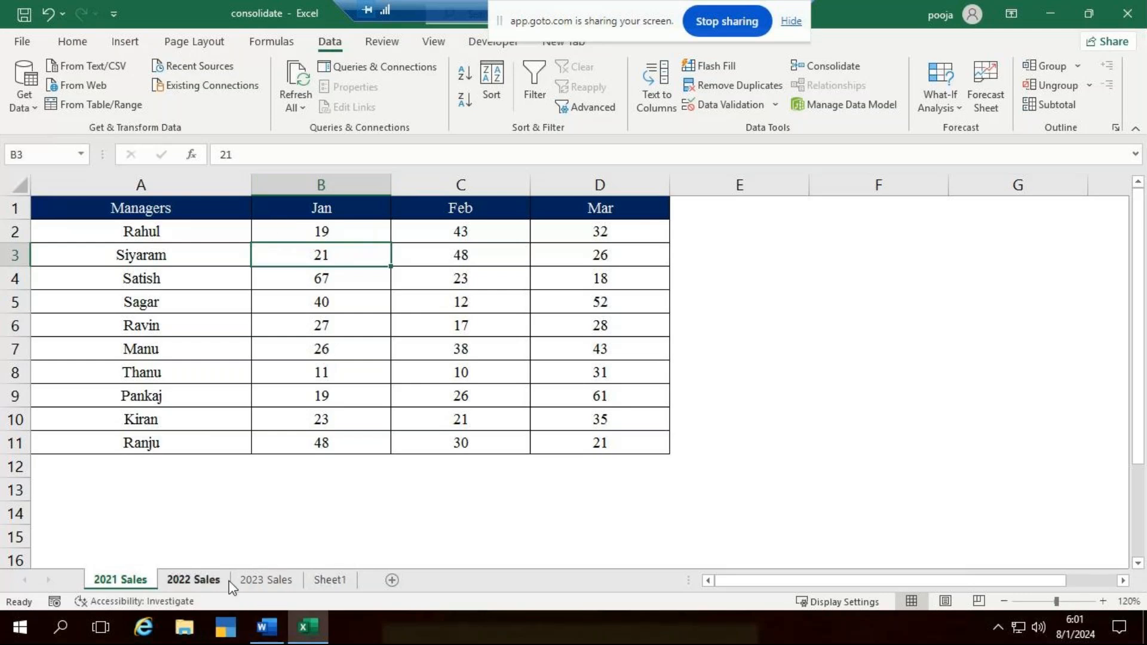
left_click(277, 588)
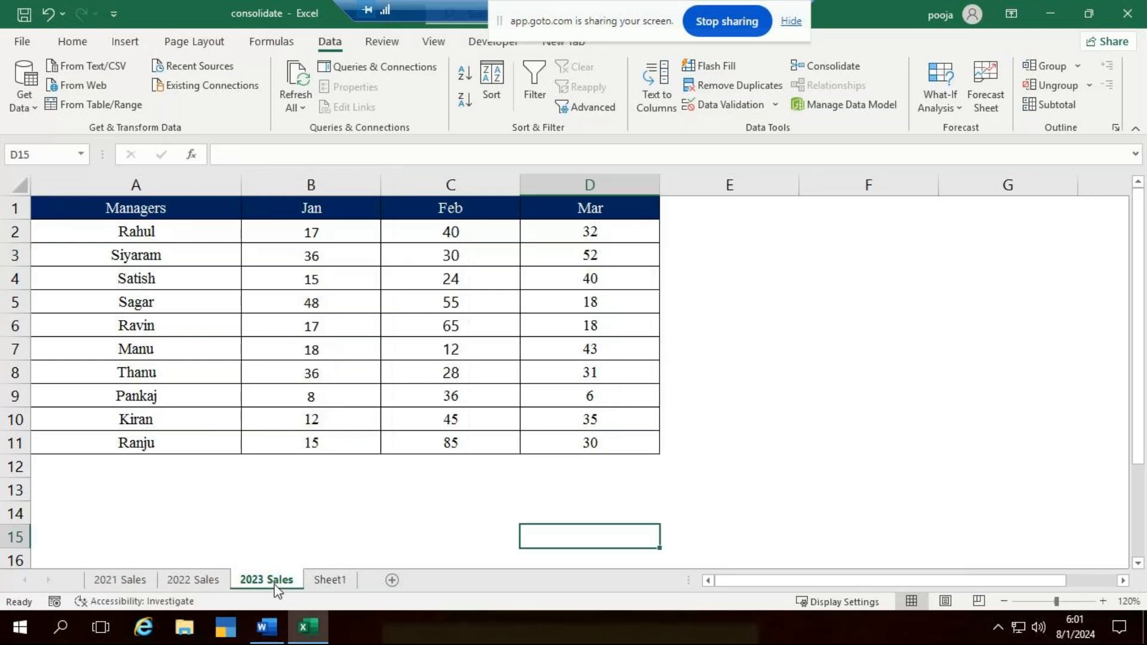
left_click(339, 333)
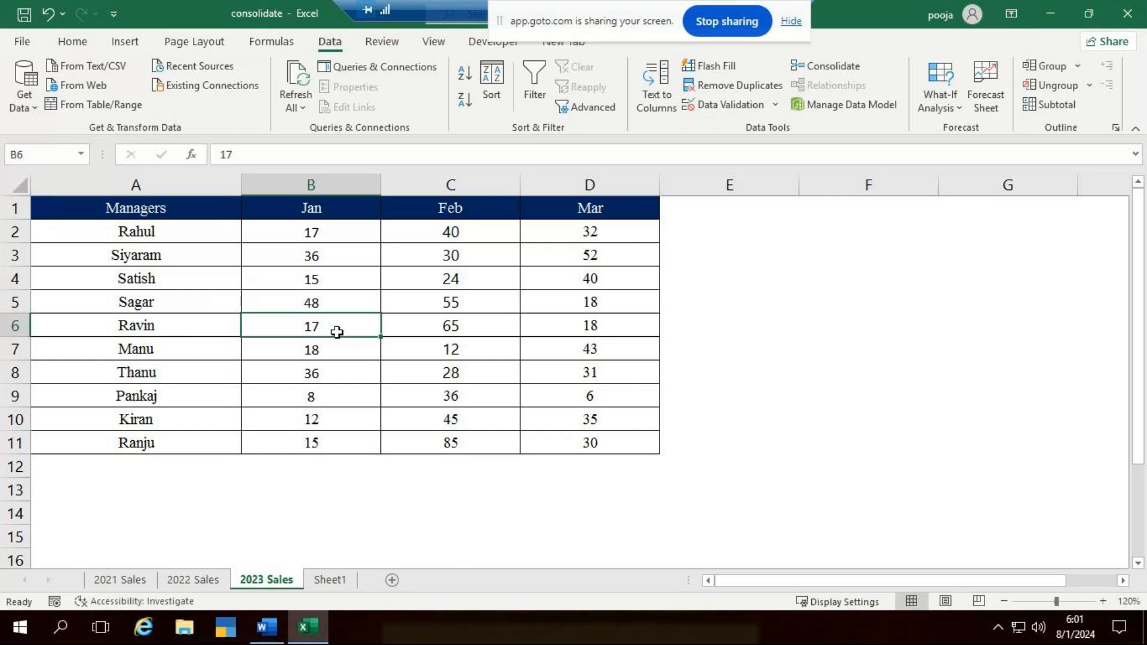
type("20")
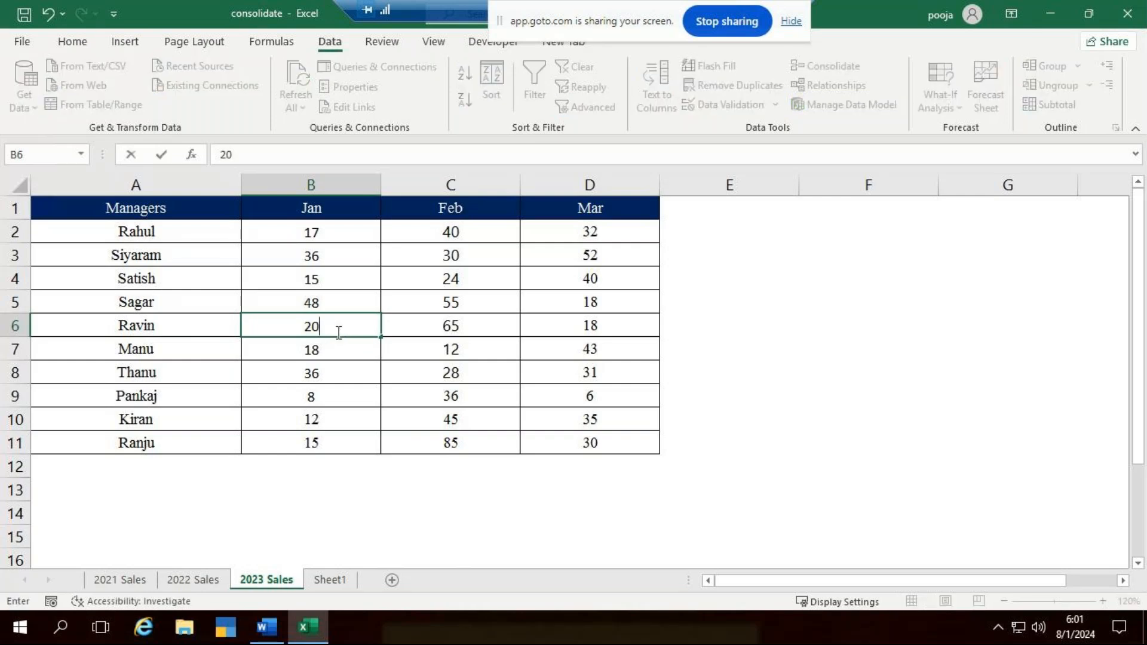
key("ctrl+Return")
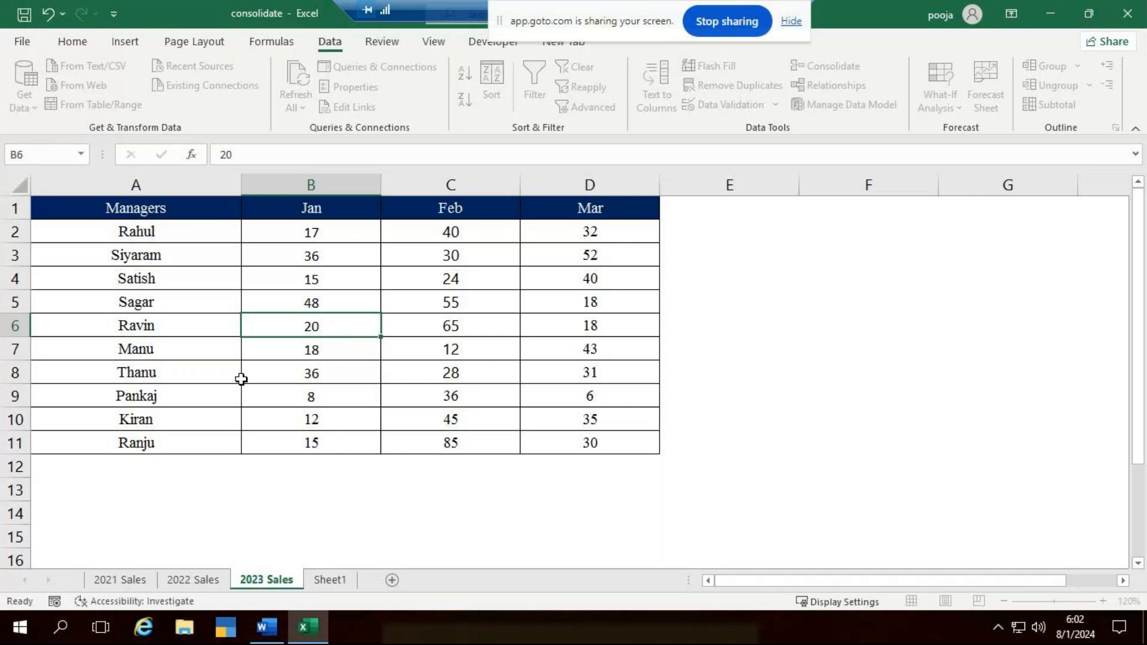
key("Return")
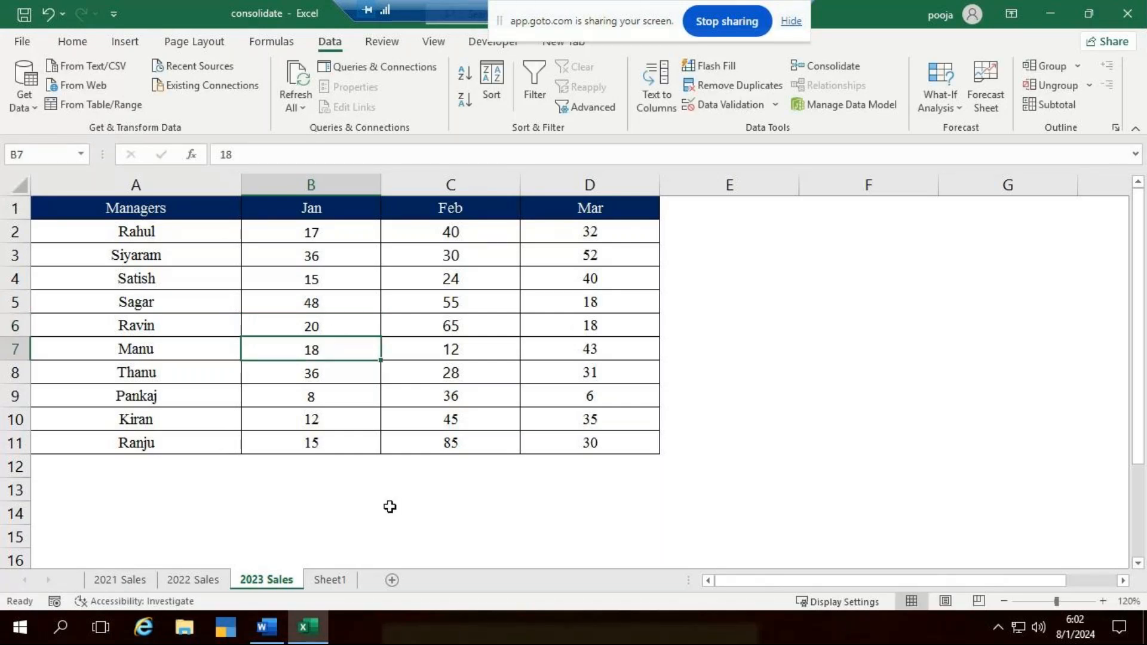
- Compare the row 21 Jan totals in the unlinked and linked tables on Sheet1, and review the source-link option in the consolidation settings
left_click(330, 579)
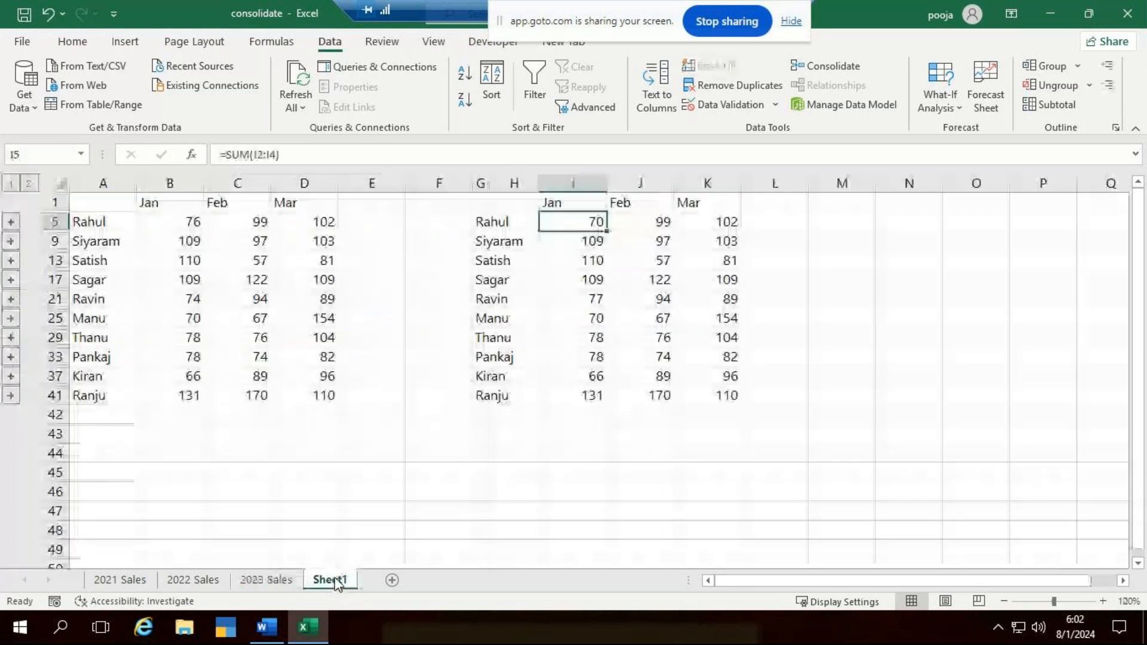
left_click(169, 300)
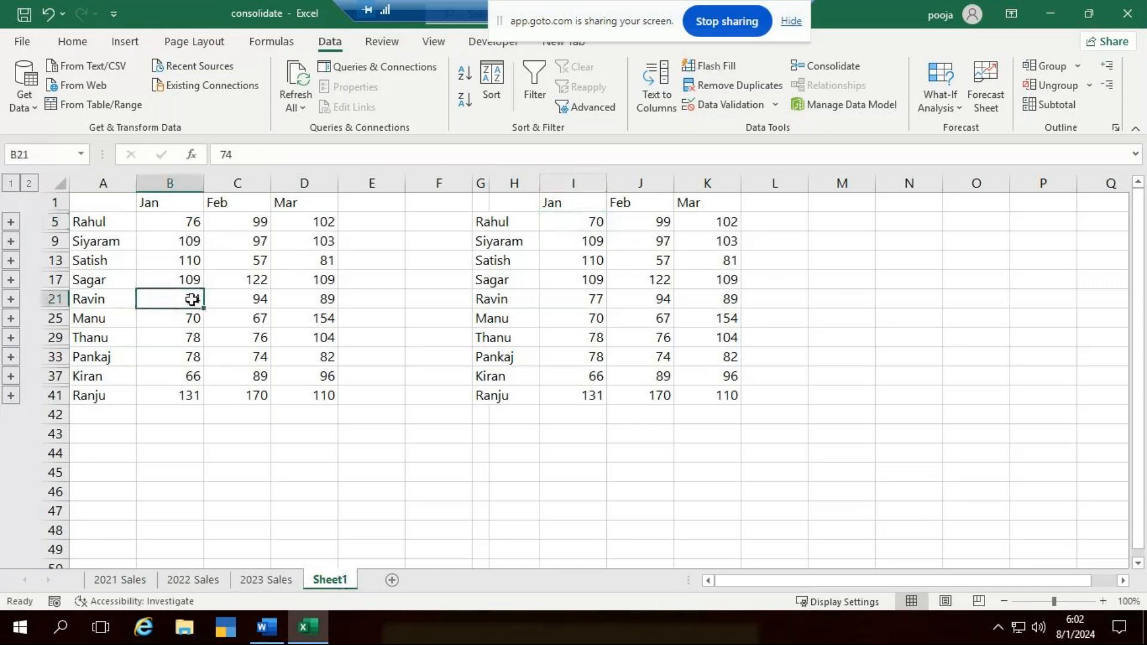
left_click(571, 298)
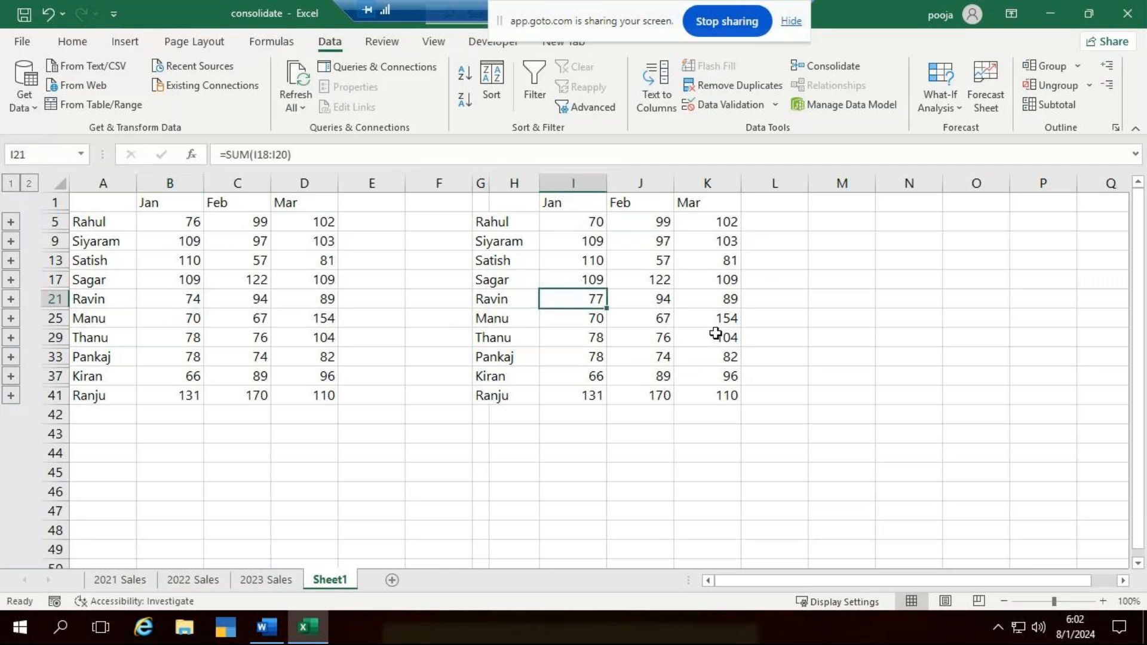
left_click(267, 589)
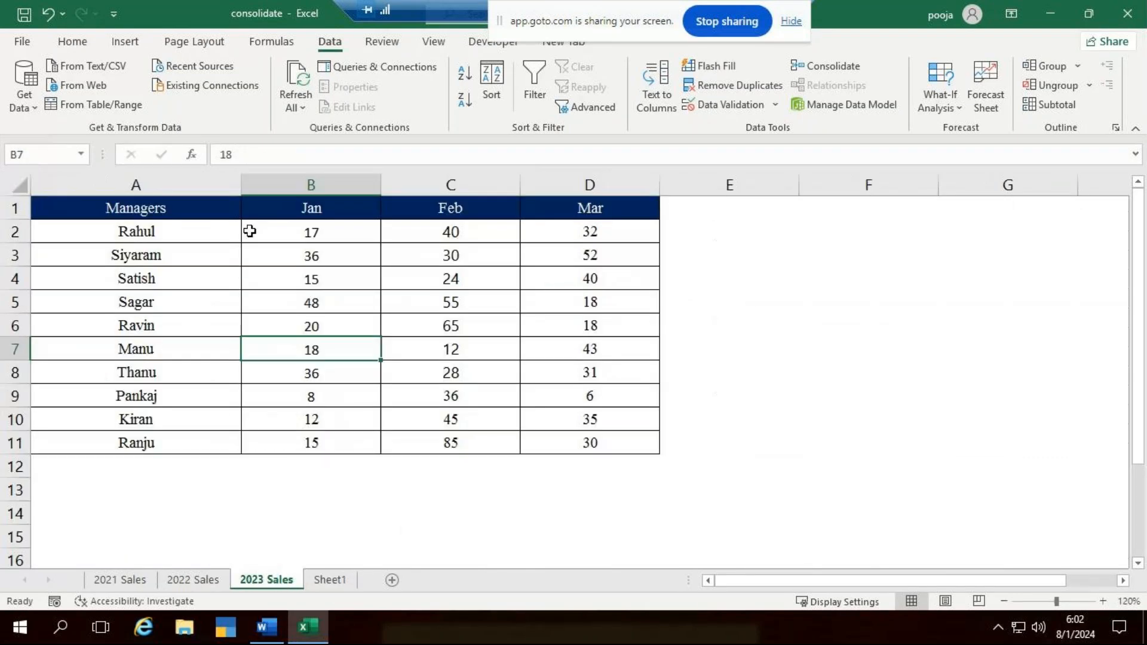
left_click(306, 575)
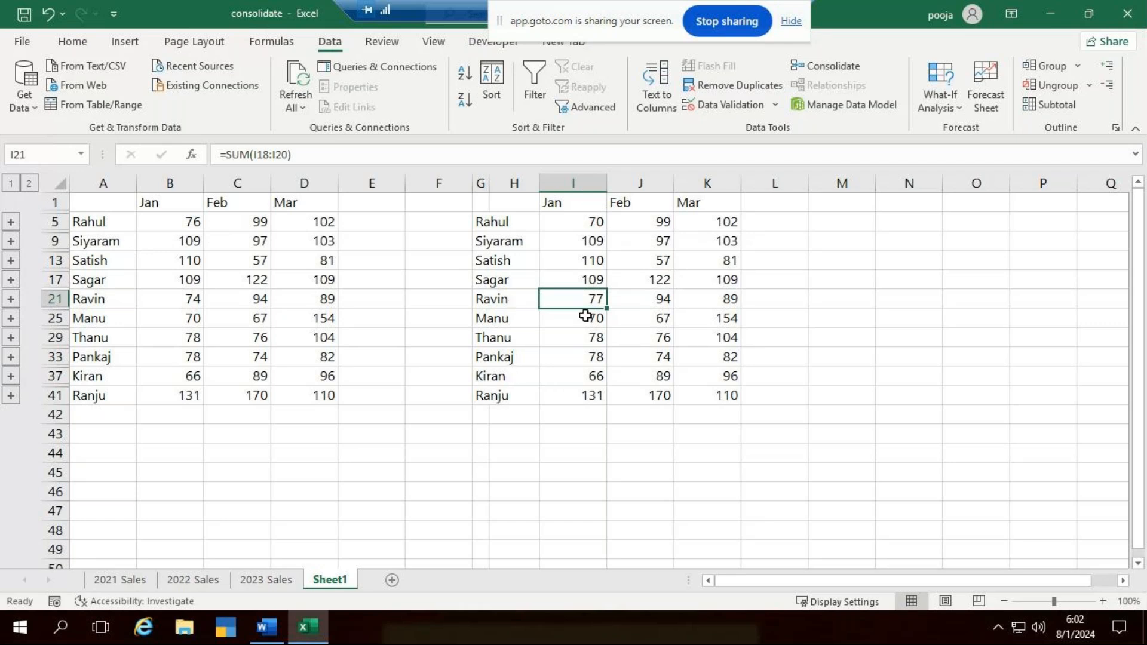
left_click(817, 72)
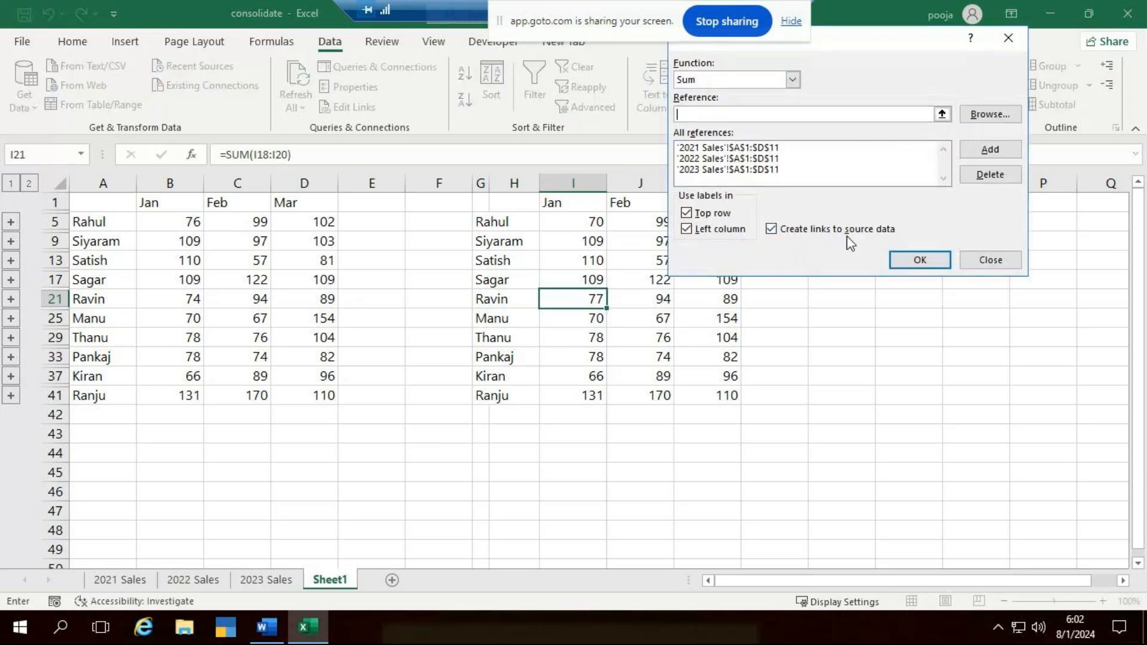
left_click(988, 260)
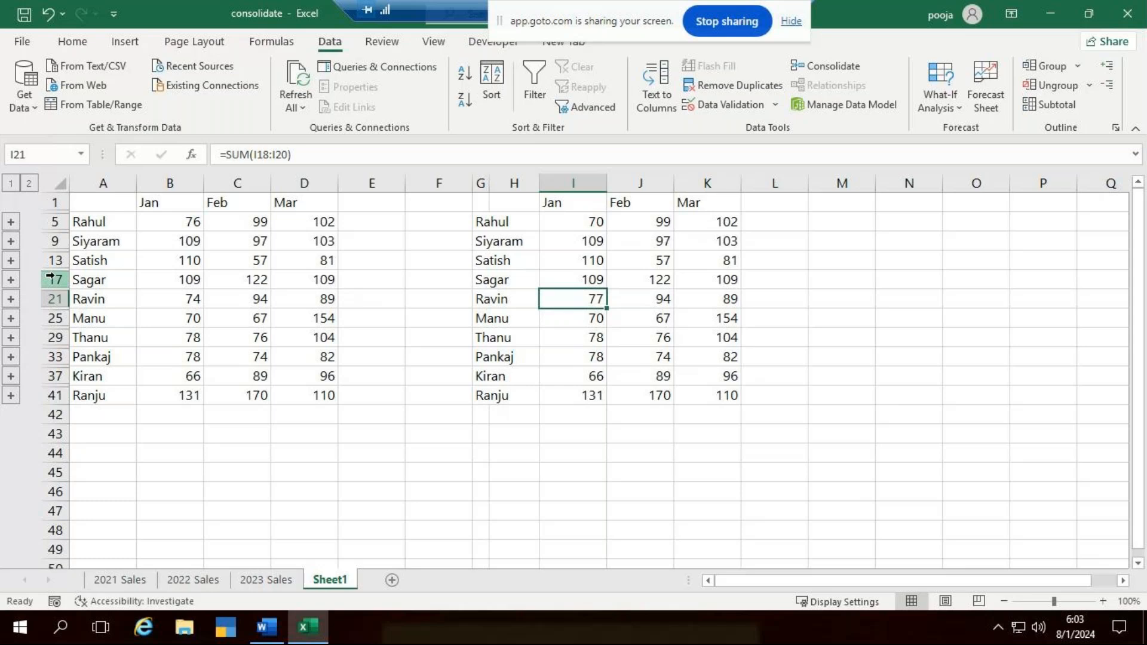
- Widen column G, fit column H to its contents, and expand the detail rows above row 5 to inspect the linked Jan figures
left_click_drag(490, 183, 538, 188)
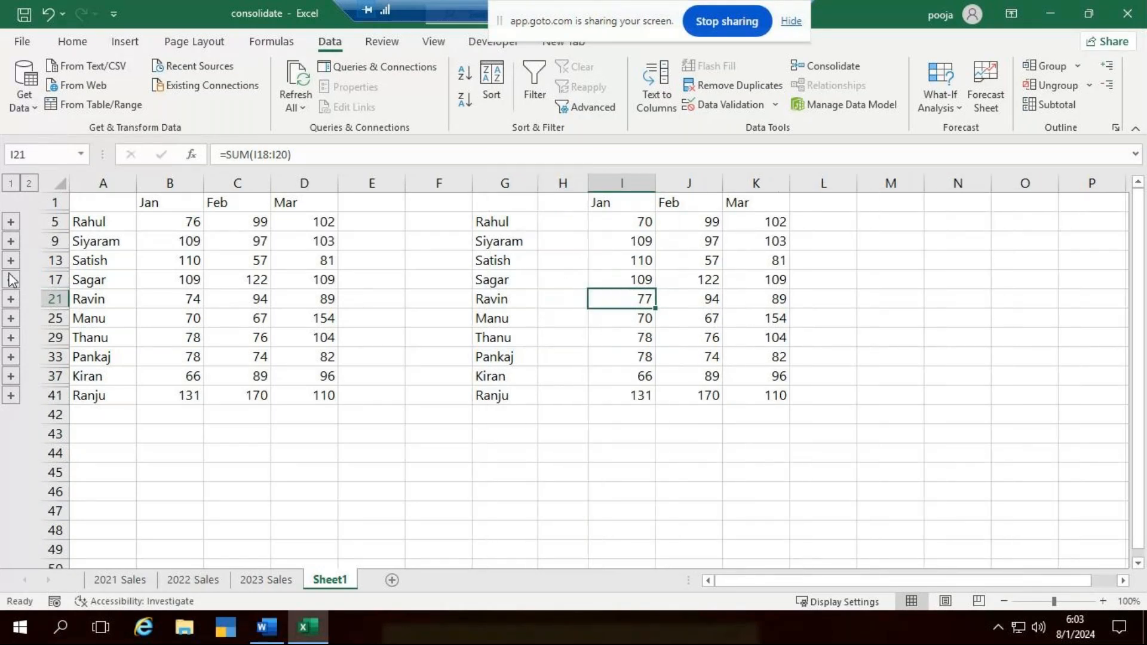
left_click(10, 222)
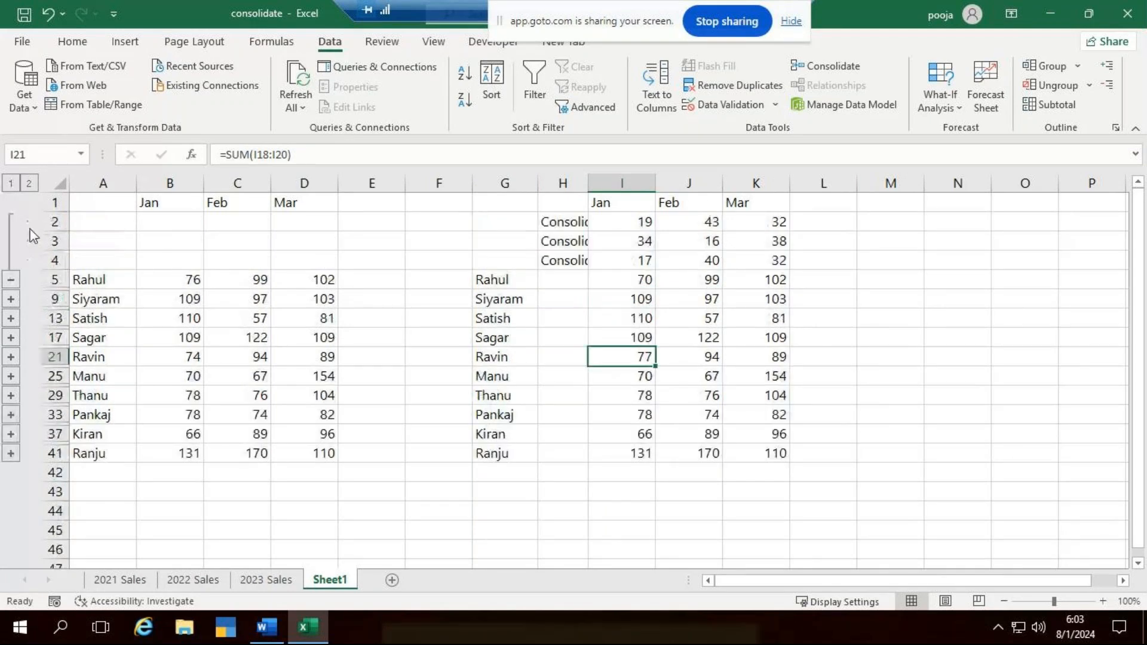
double_click(588, 191)
left_click(668, 241)
left_click(668, 260)
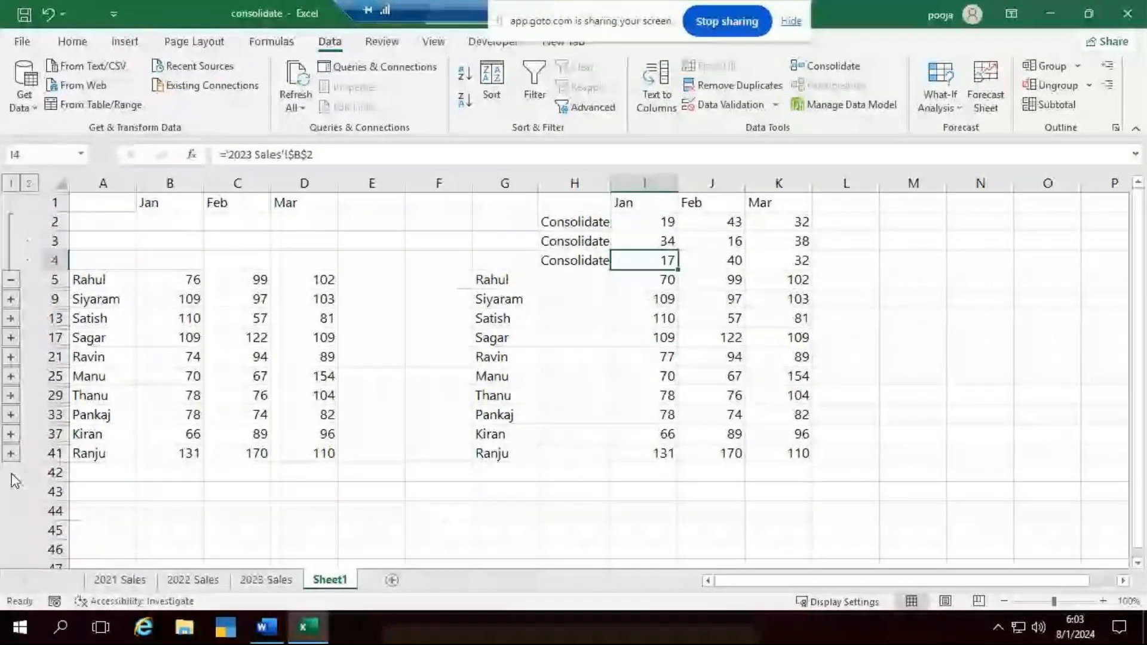
- Expand the detail rows behind the row 37 and row 17 totals and examine the source links of the Jan figures in I34:I36
left_click(10, 434)
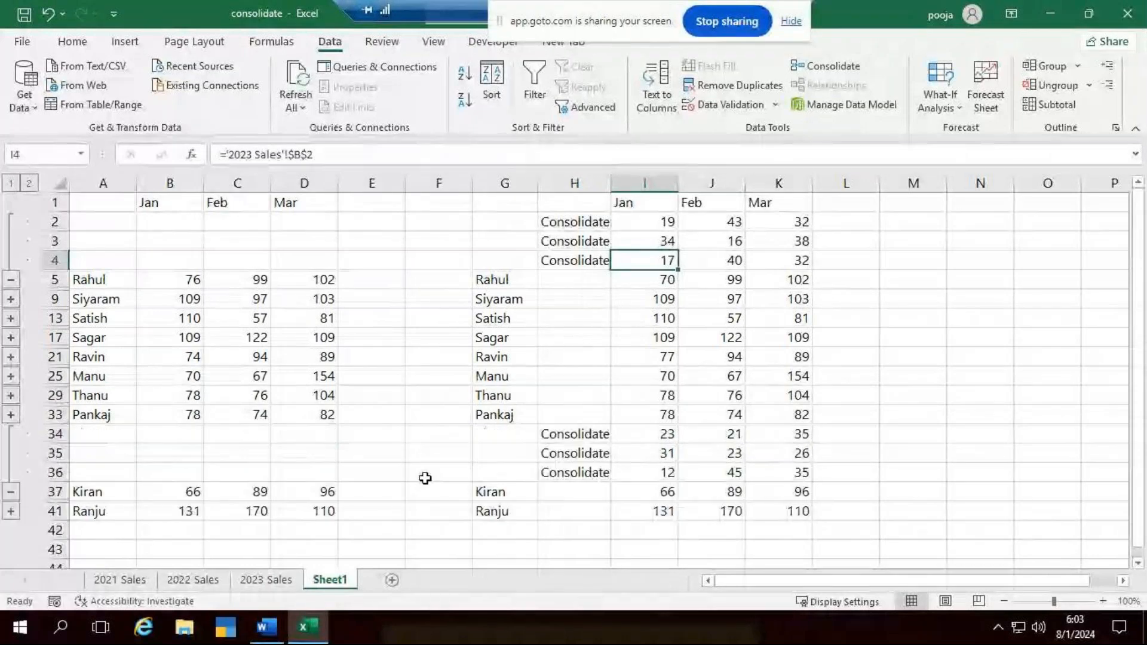
left_click(641, 440)
left_click(650, 454)
left_click(653, 471)
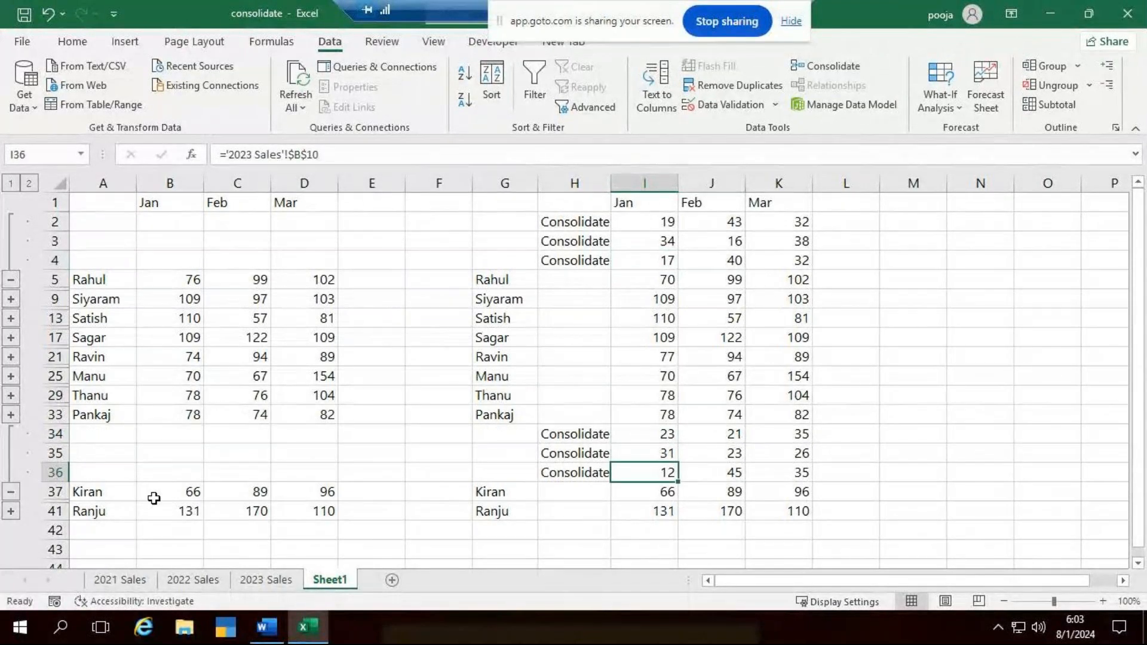
left_click(11, 338)
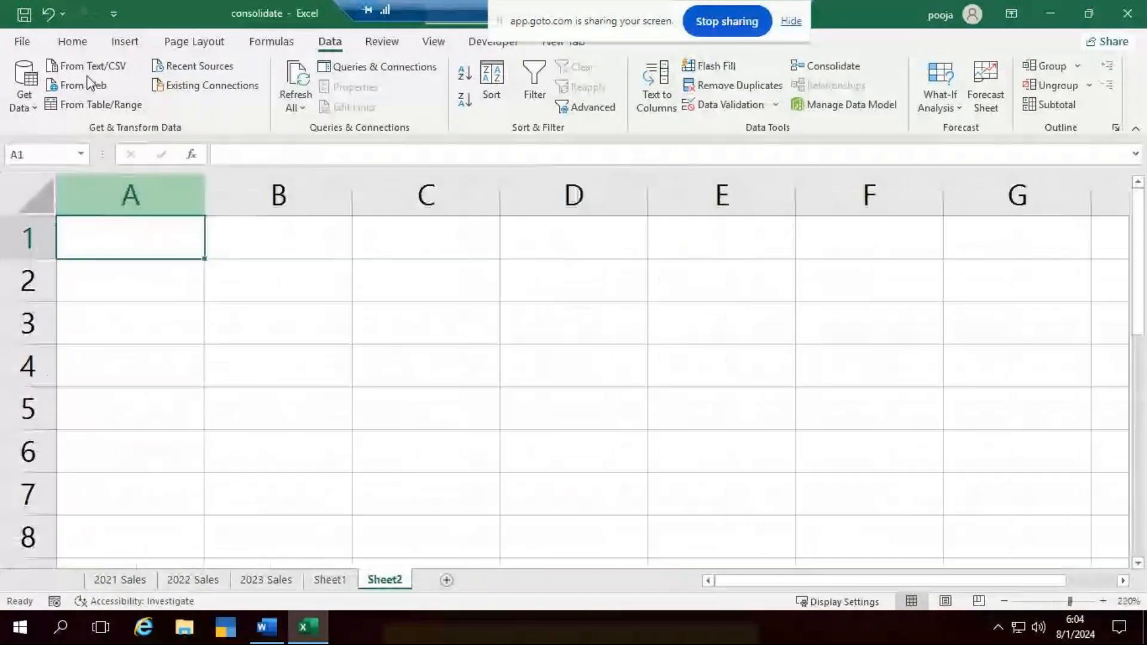
- Widen column A on Sheet2 and enter Virat@Kohli in cell A1
left_click_drag(205, 197, 280, 206)
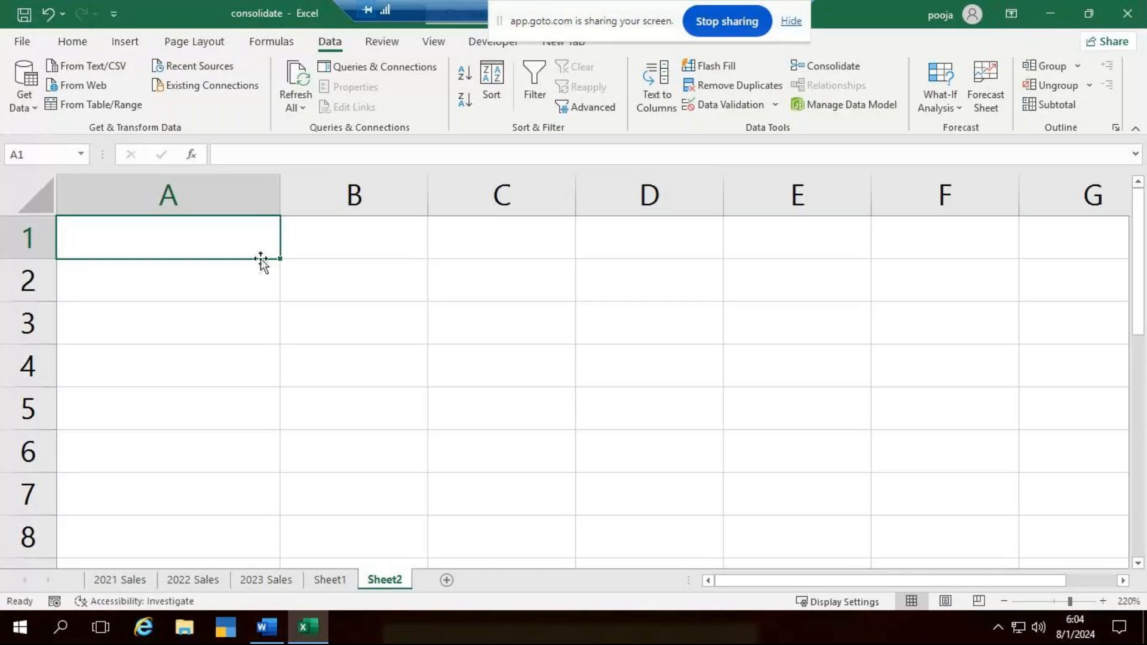
type("Virat@")
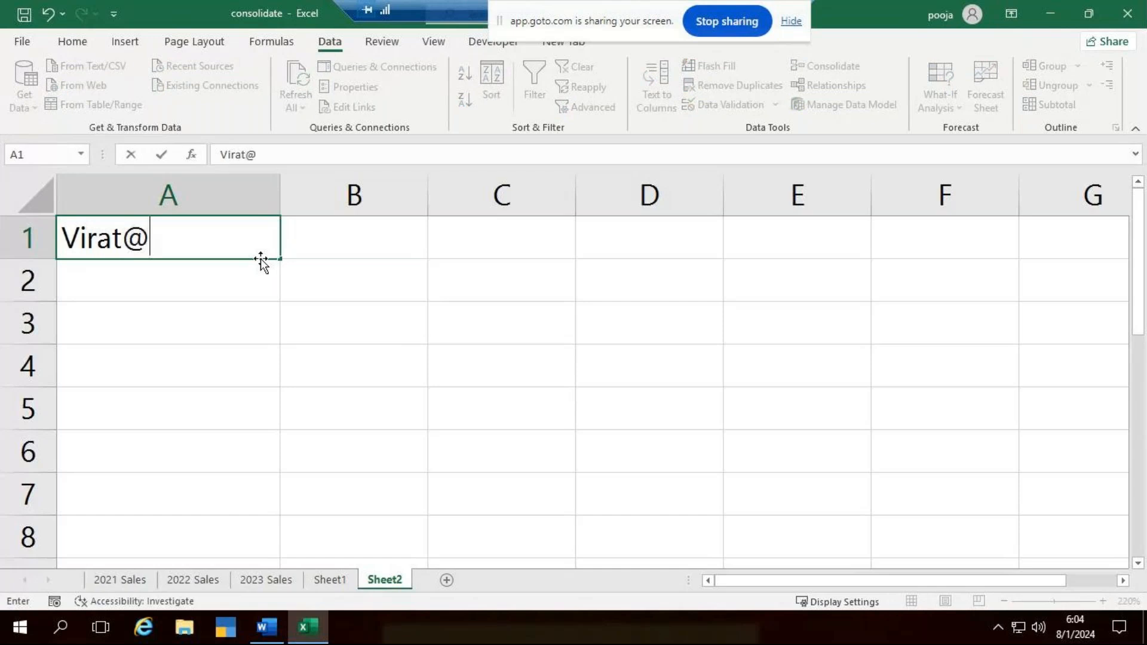
type("Kohli")
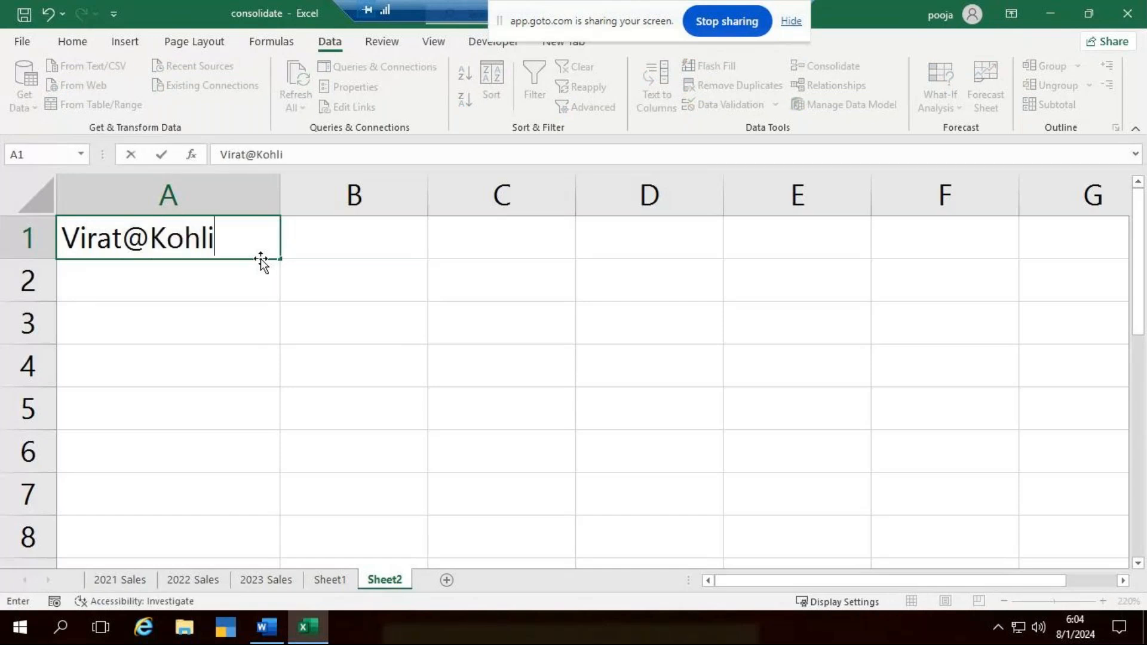
key("ctrl+Return")
key("Down")
- Enter Rahit@Sharama as the second sample entry in cell A2
type("Ra")
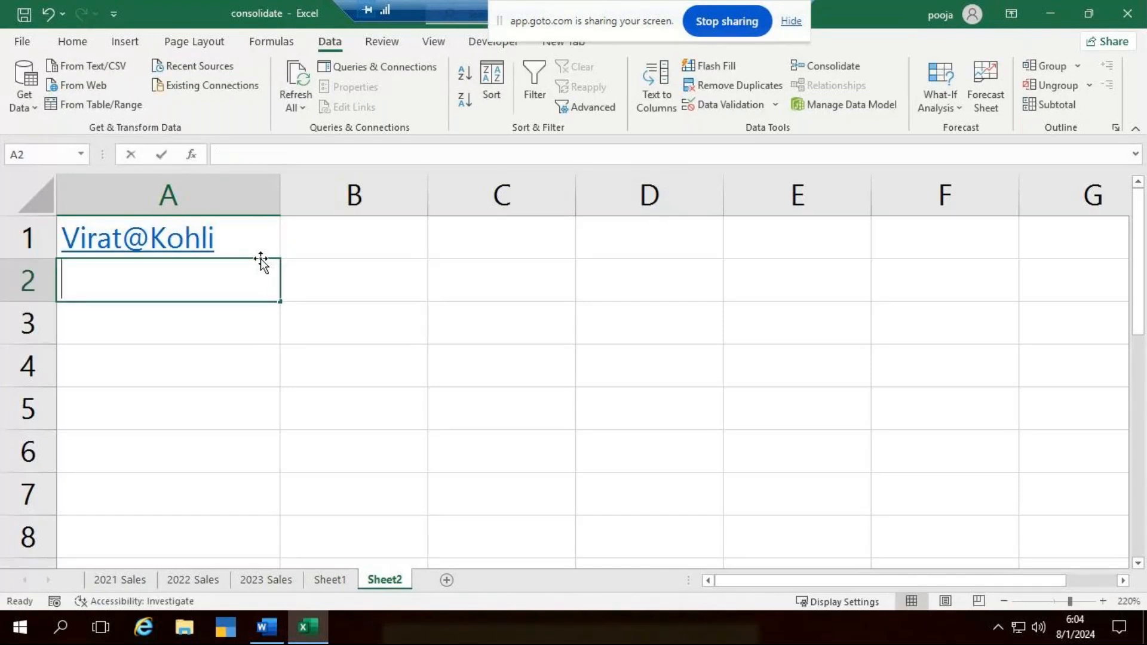
type("ho")
key("BackSpace")
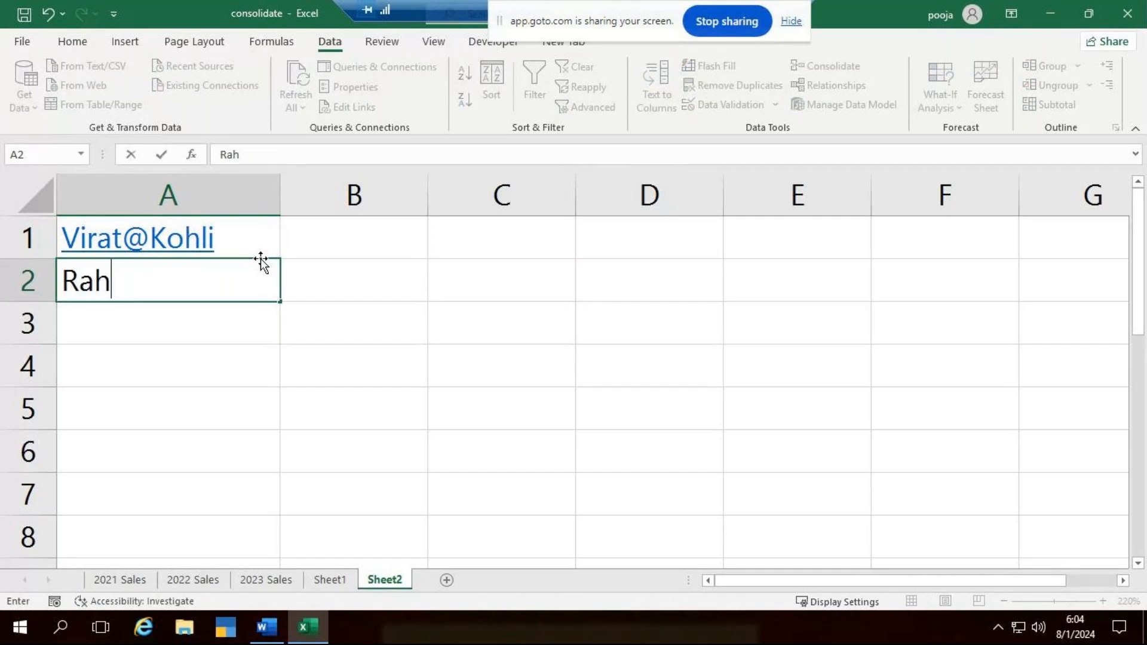
type("it@")
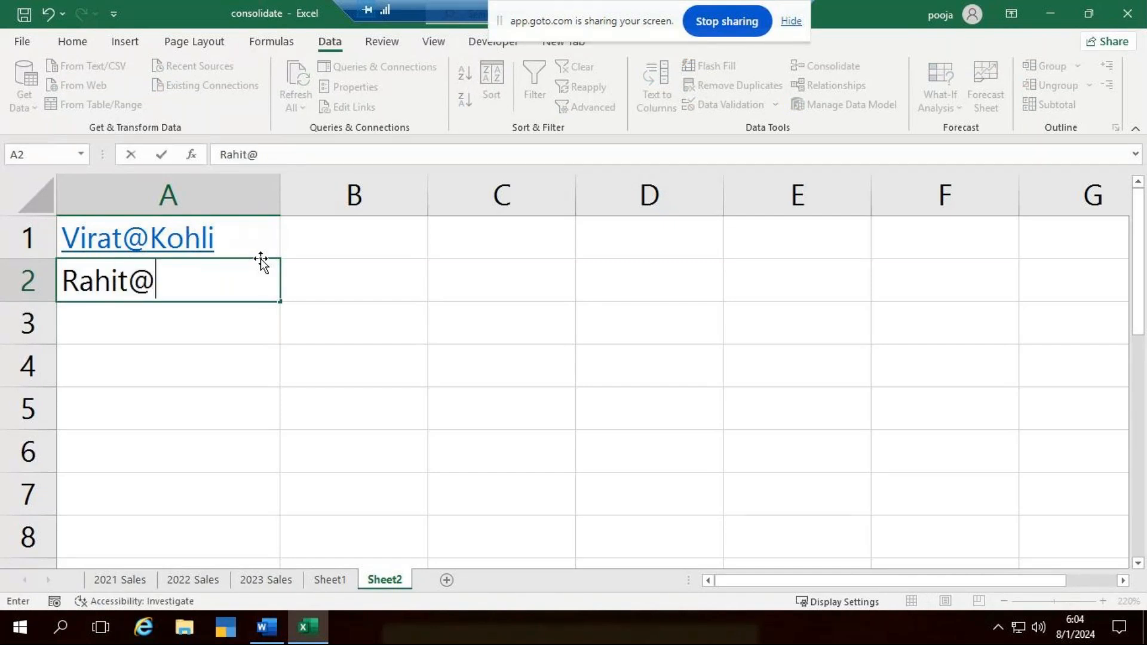
type("Sharama")
key("Return")
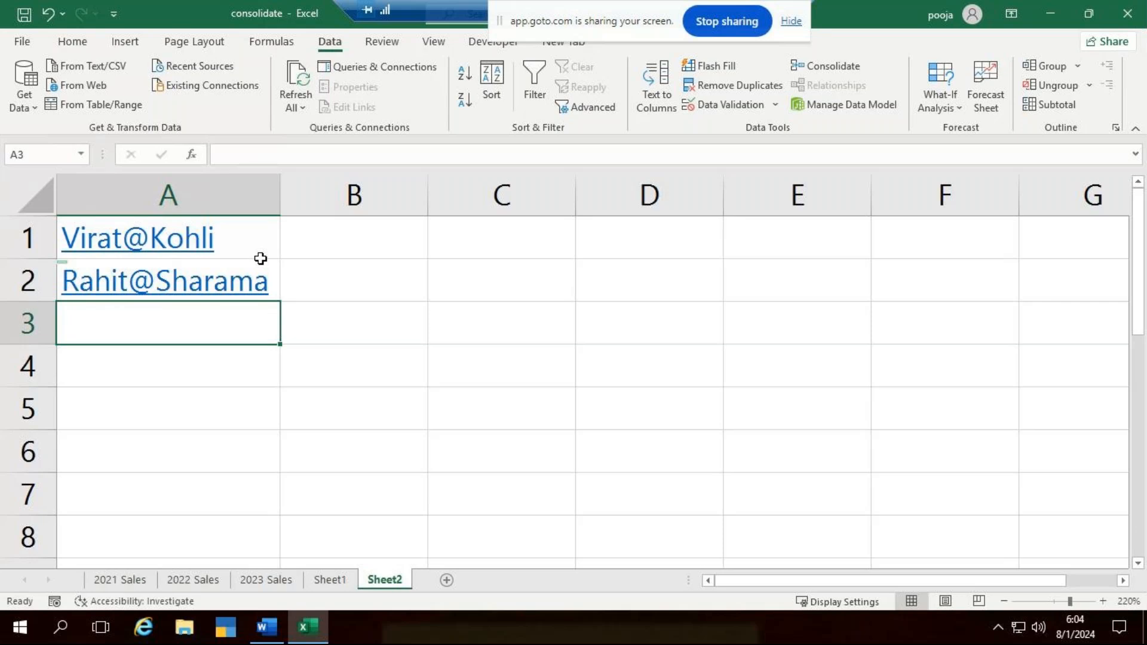
- Enter Yuvi@Chahal as the third sample entry in cell A3
type("T")
key("BackSpace")
type("Yuvi")
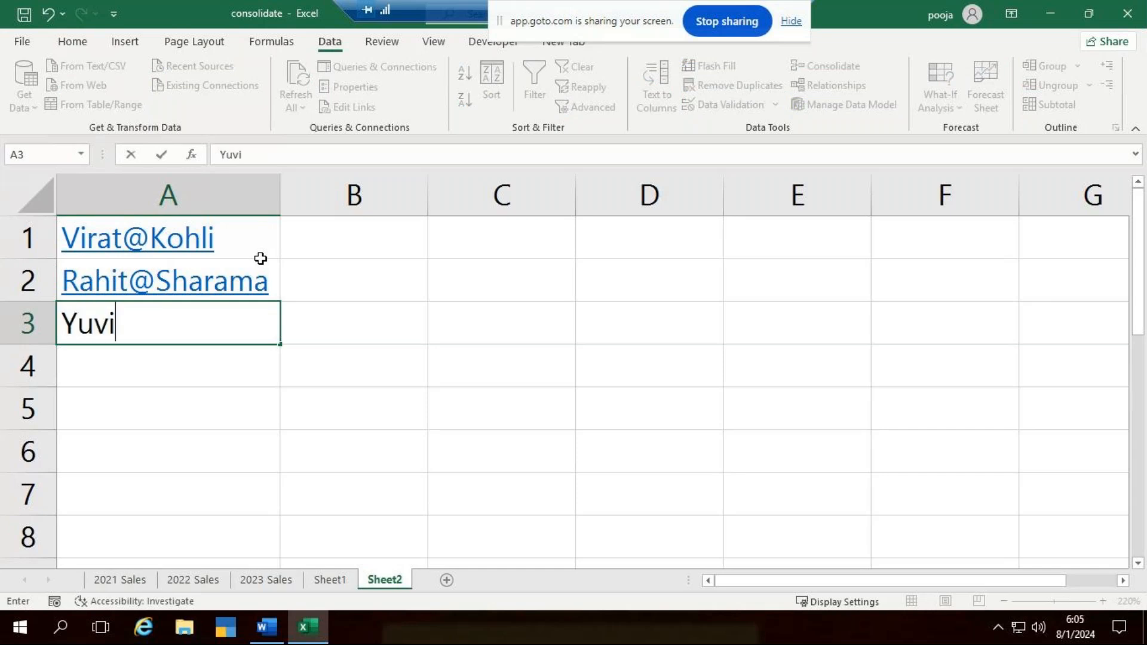
type("@")
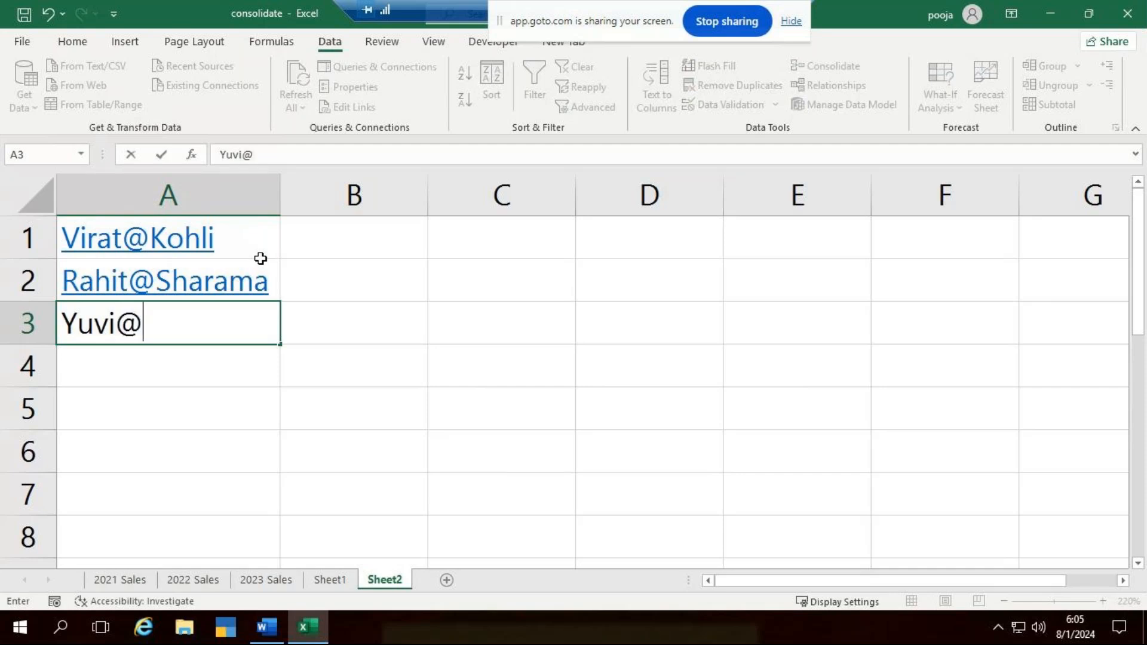
type("Cha")
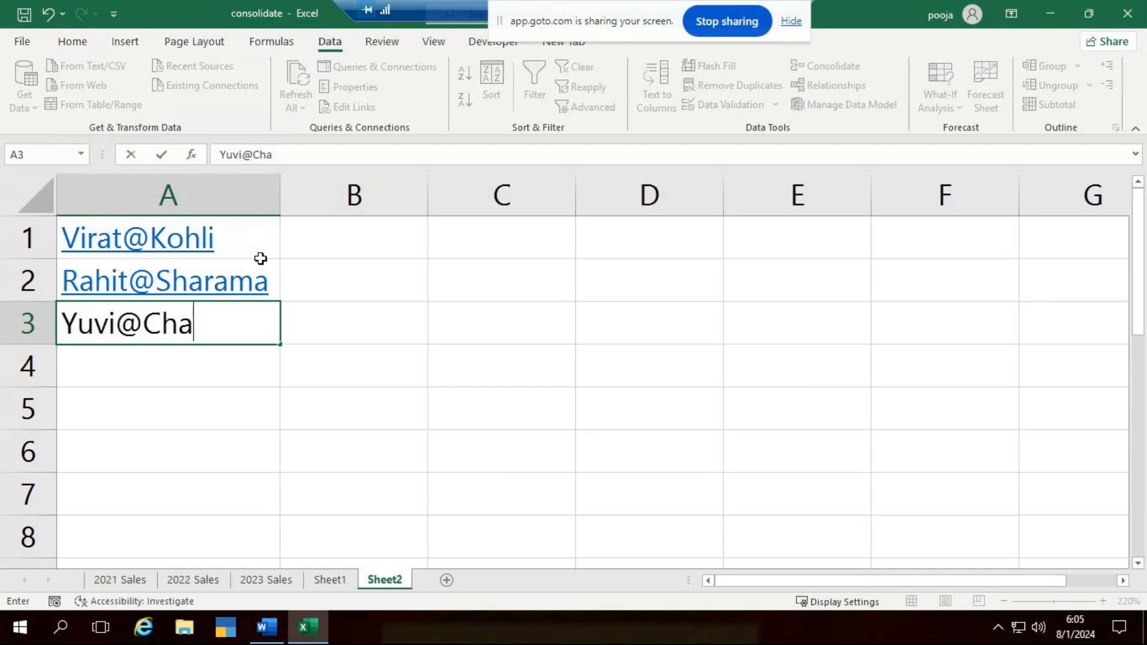
type("hal")
key("ctrl+Return")
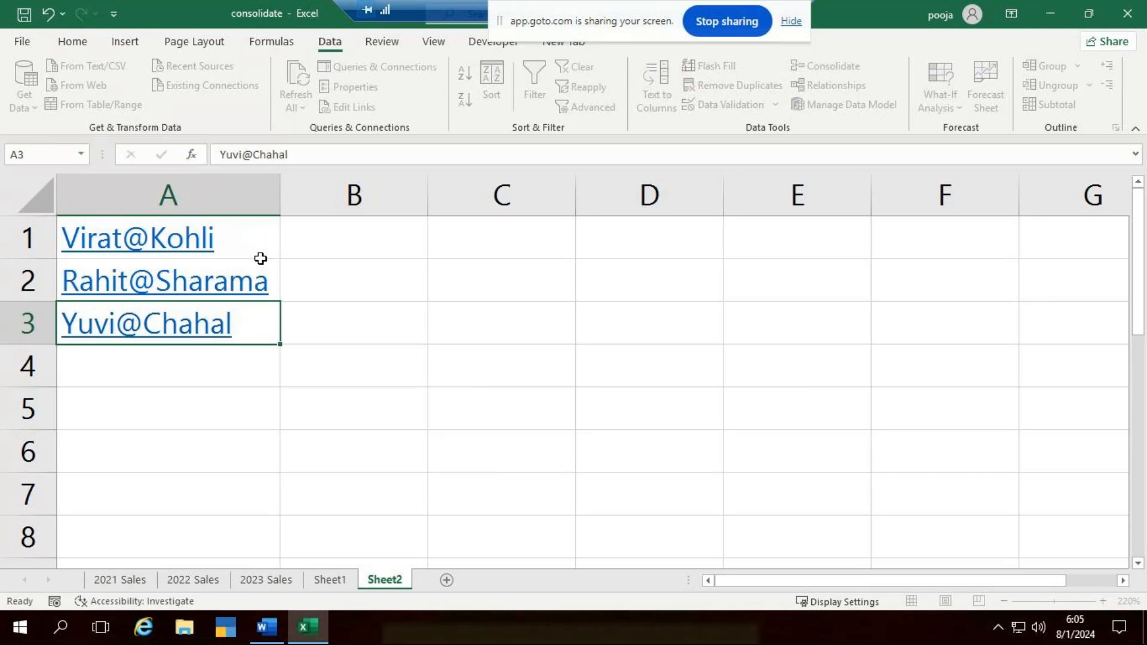
key("Return")
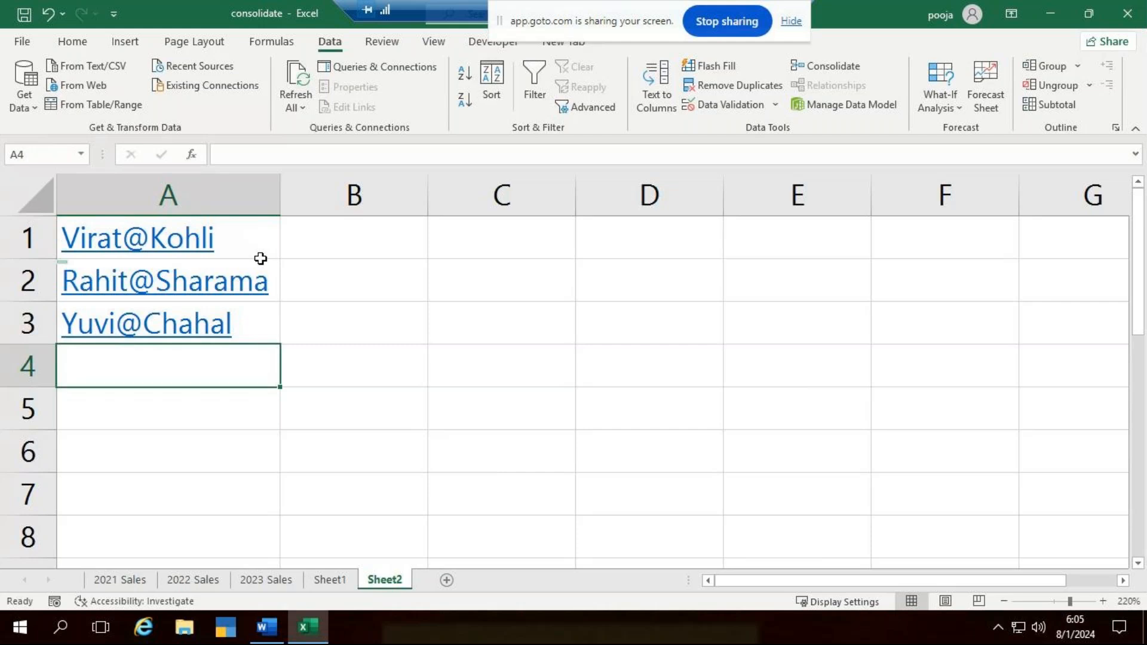
- Enter Ishan@Kishan as the fourth sample entry in cell A4
type("Ishan")
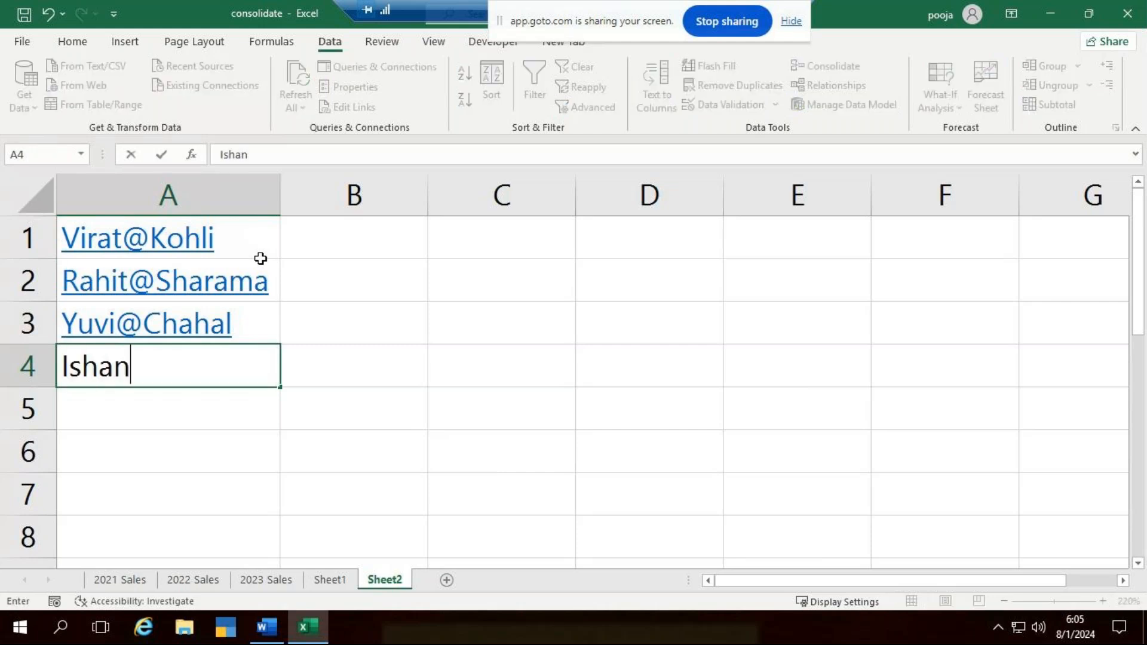
type("@")
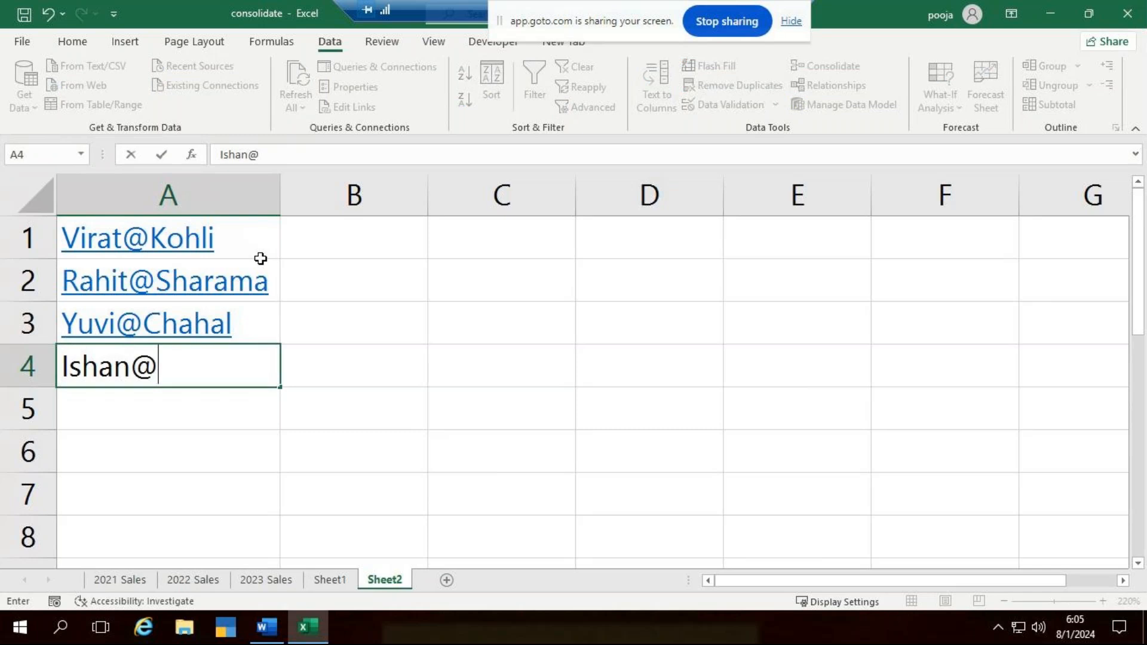
type("Kishan")
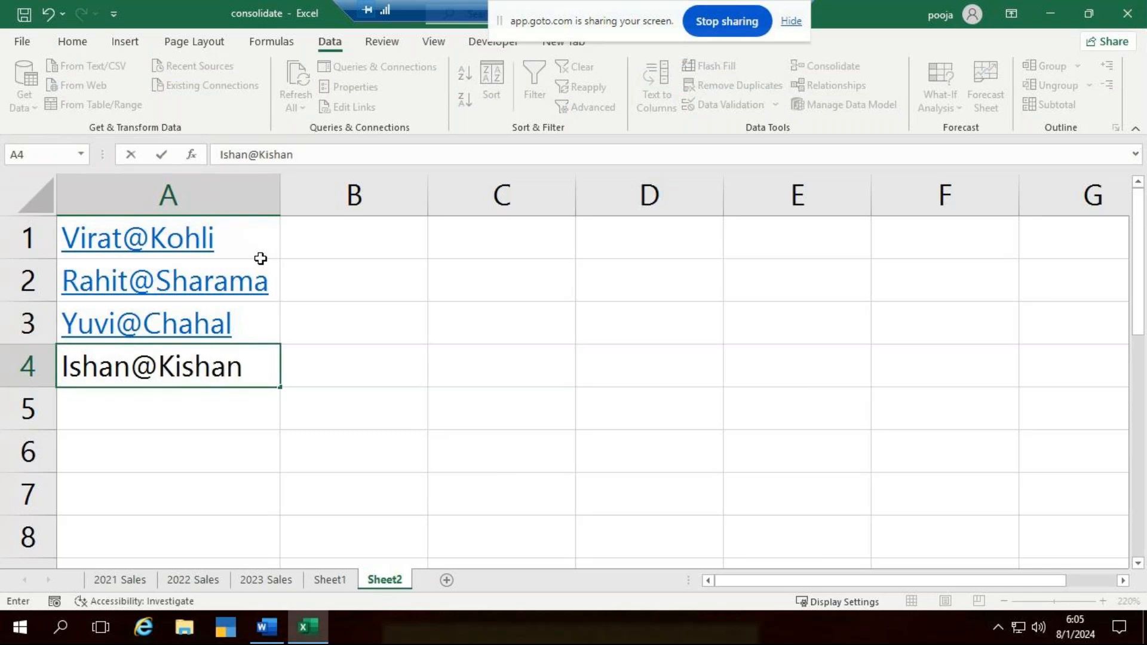
key("Return")
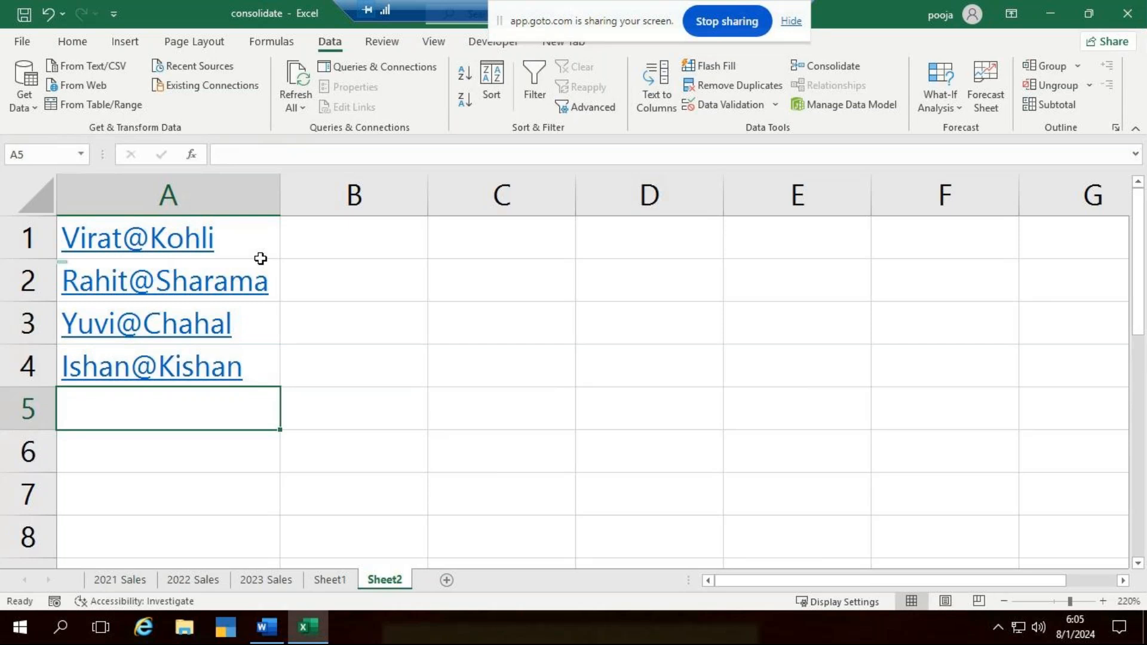
- Enter Shikar@Dhawan as the fifth sample entry in cell A5
type("Shi")
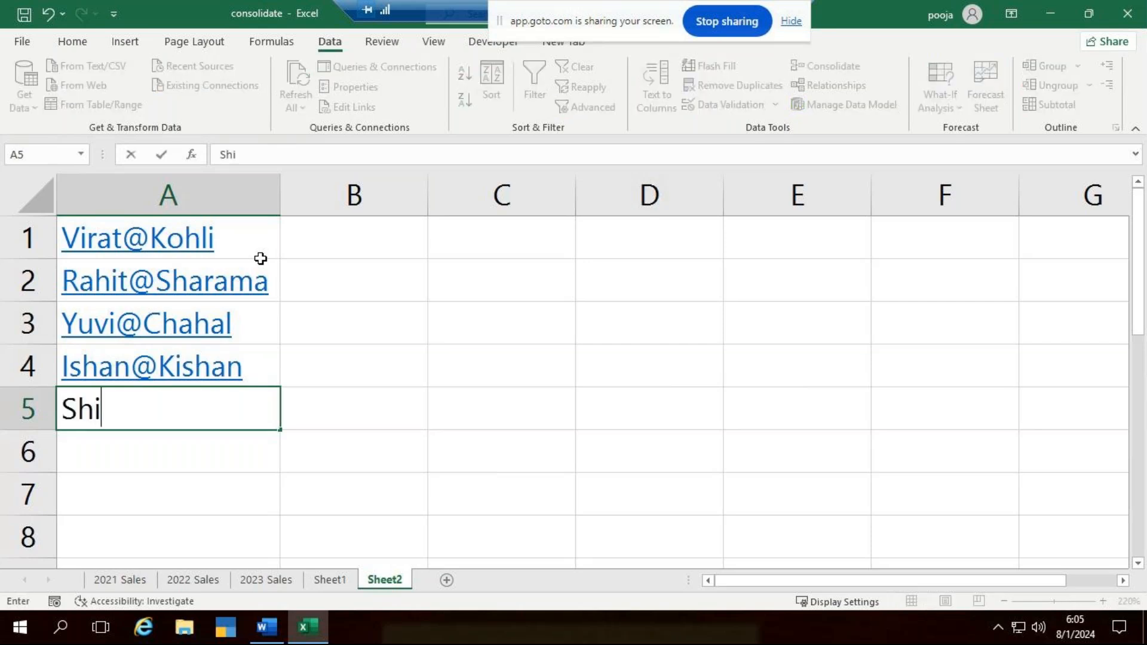
type("kar")
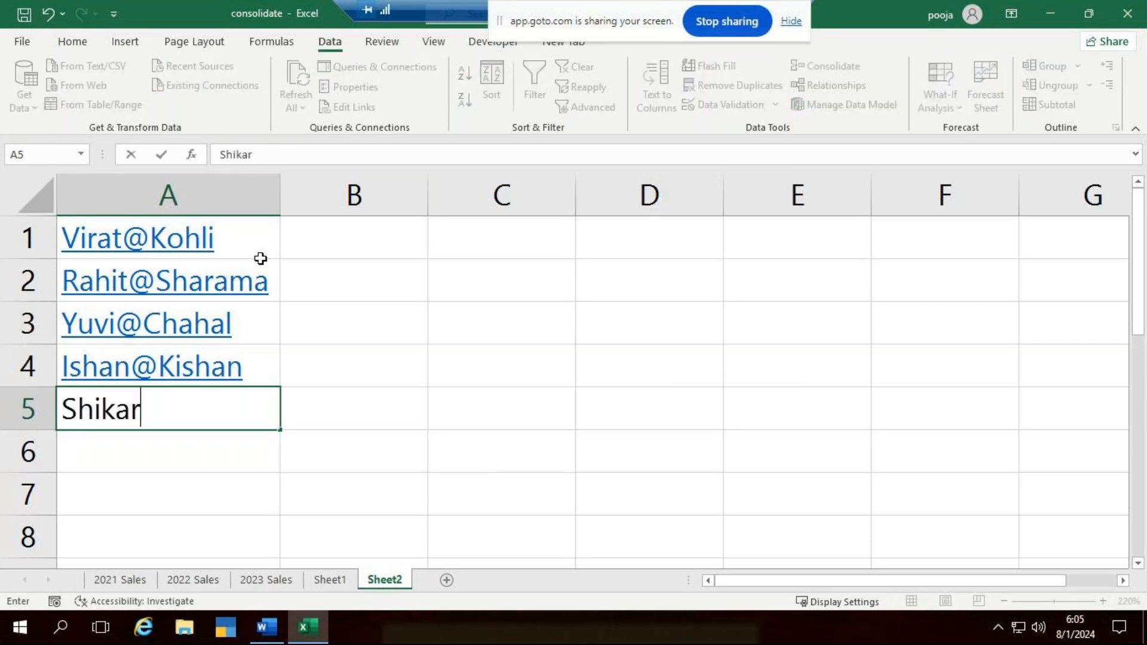
type("@D")
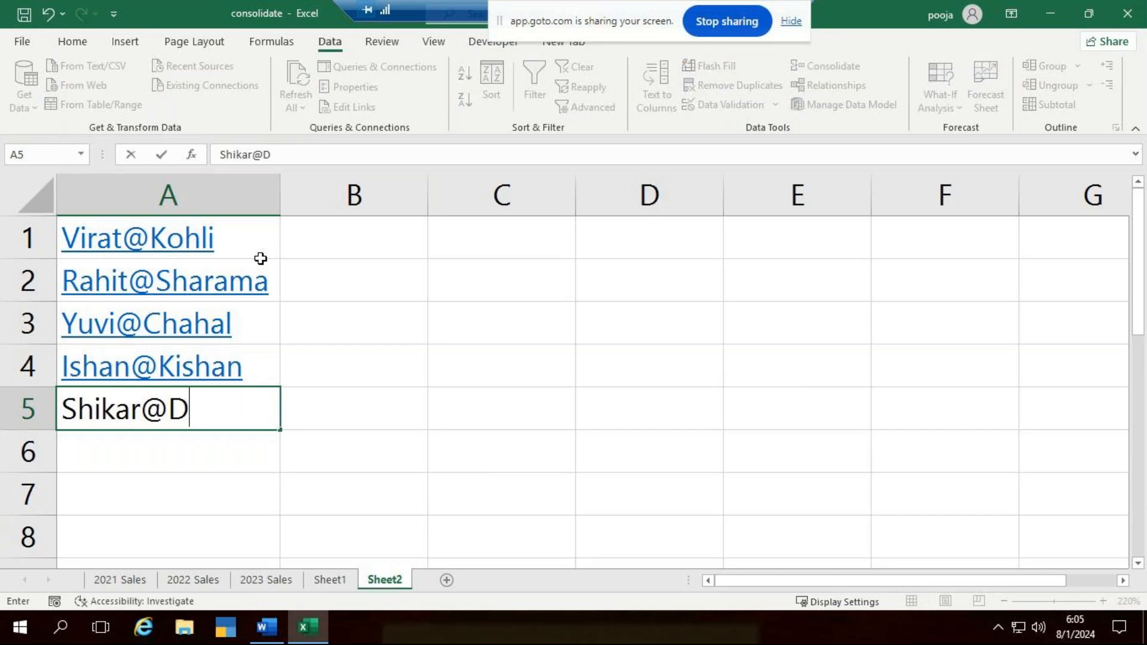
type("hawan")
key("Return")
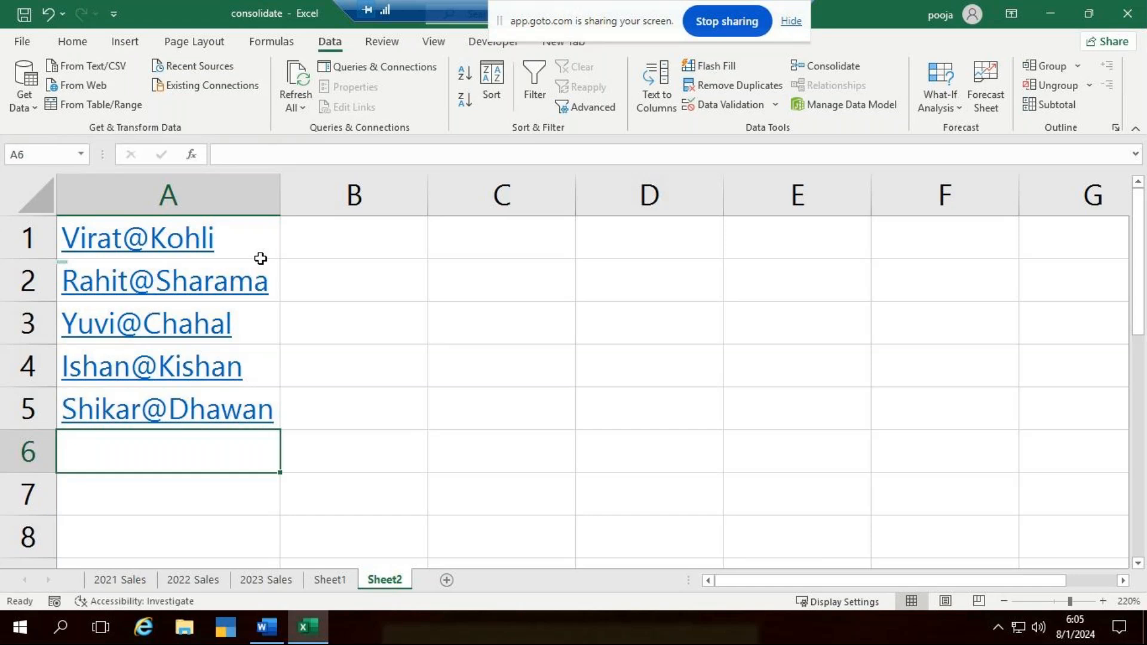
- Enter Yuvraj@Singh as the sixth sample entry in cell A6
type("Yuvi")
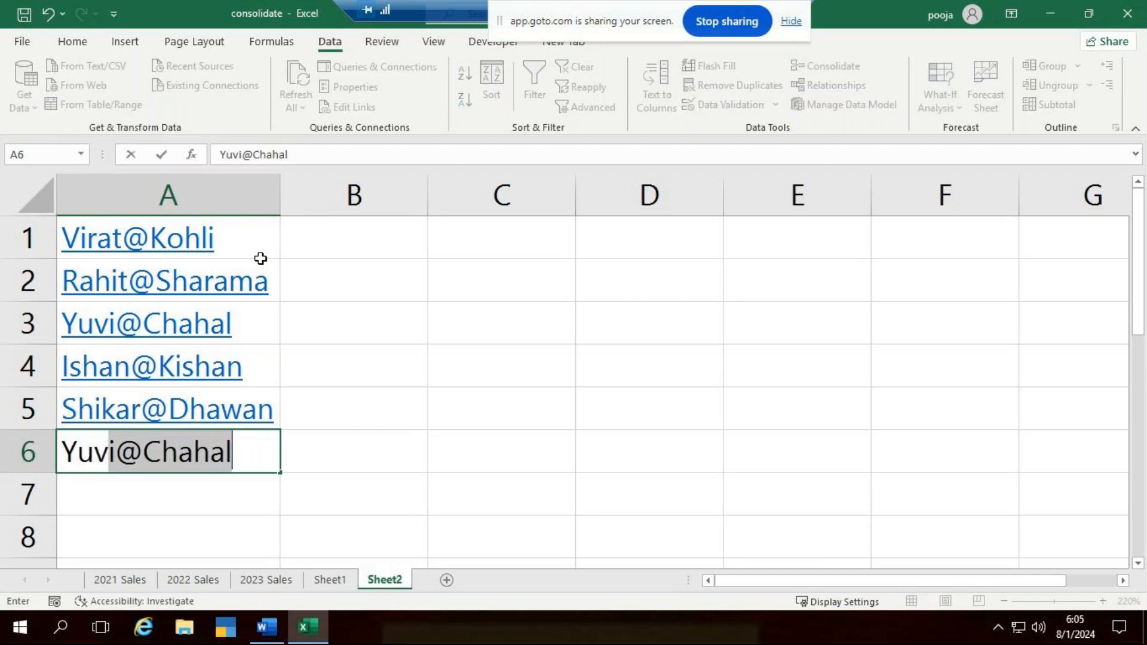
type("raj")
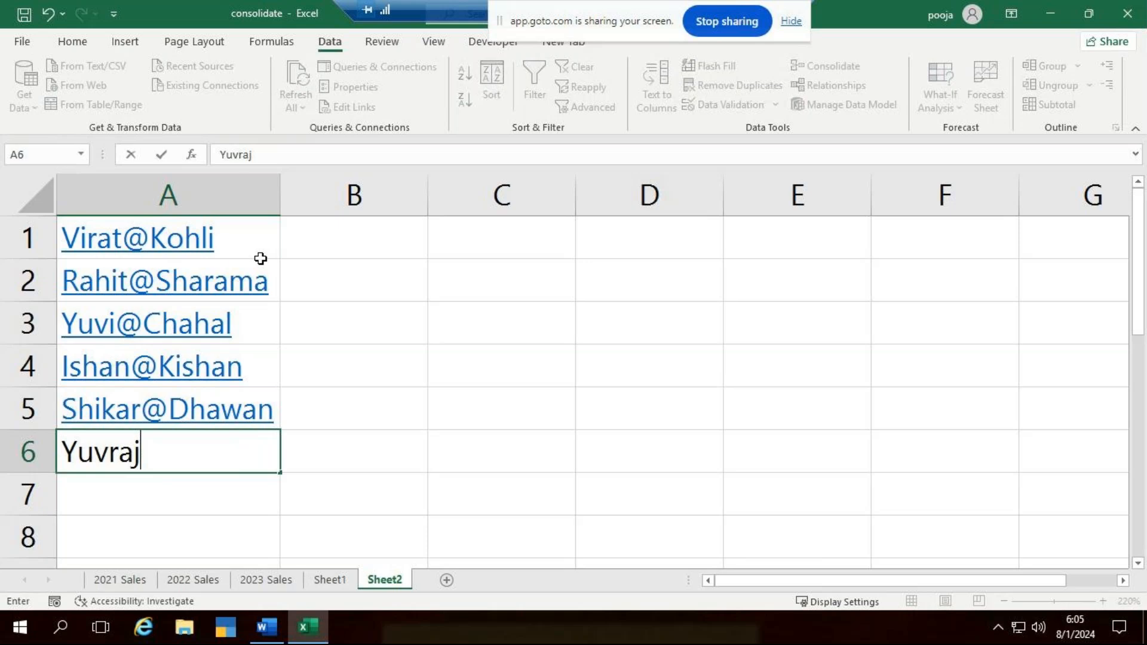
type("@Singh")
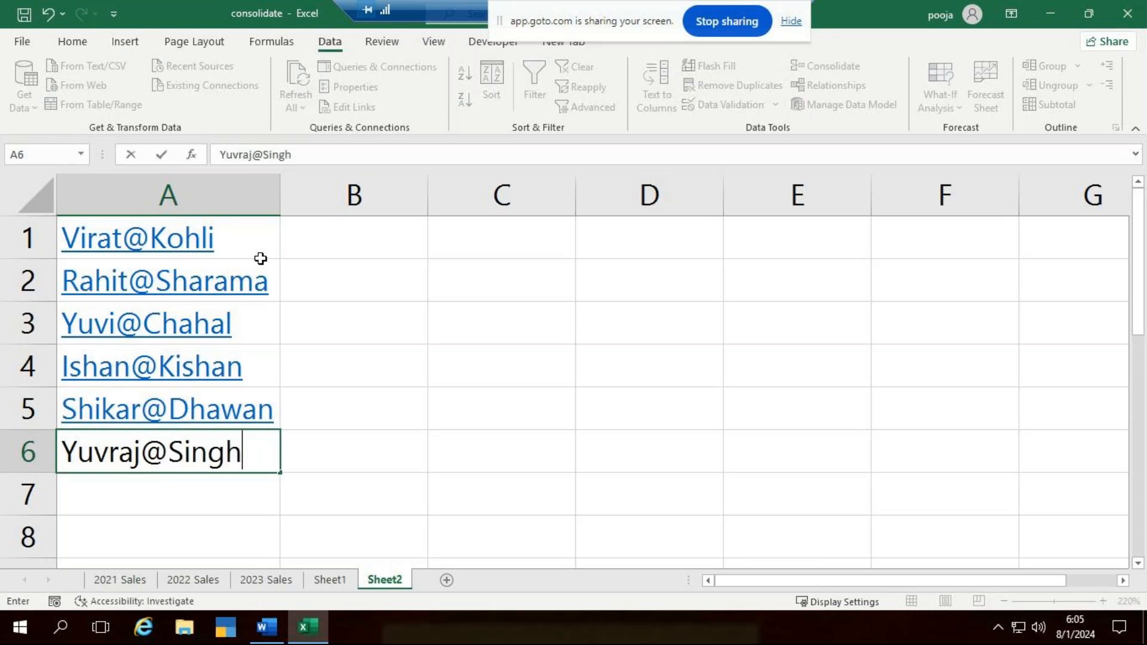
key("Tab")
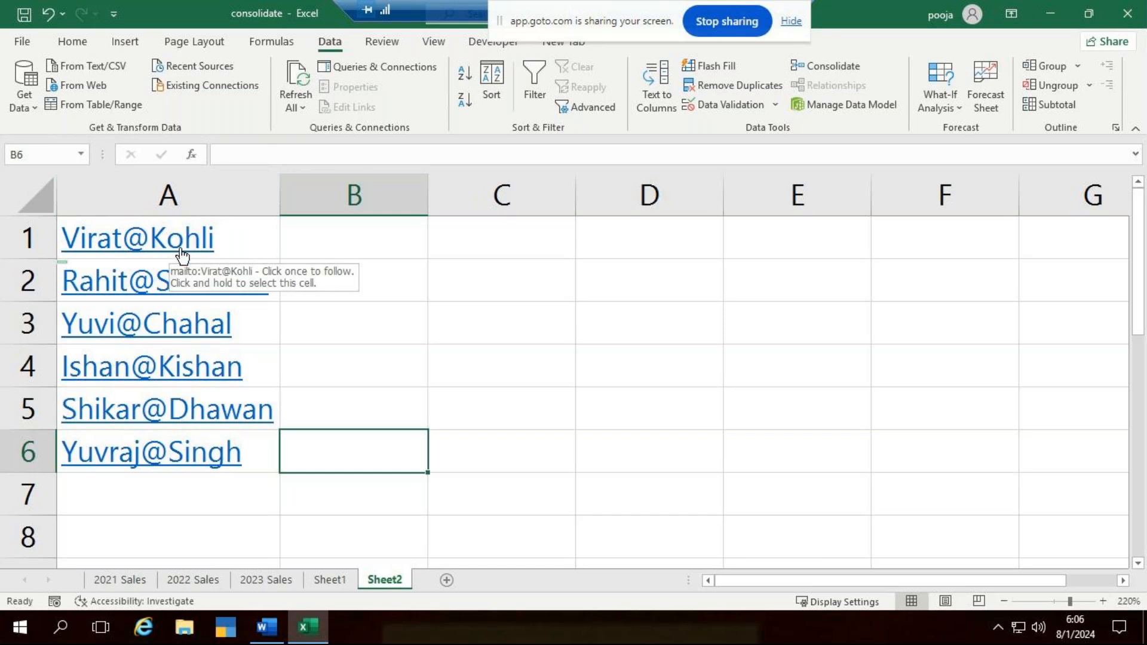
- Split the entries in A1:A6 into separate columns with Text to Columns, using Delimited with @ as the other delimiter and General format
left_click(417, 317)
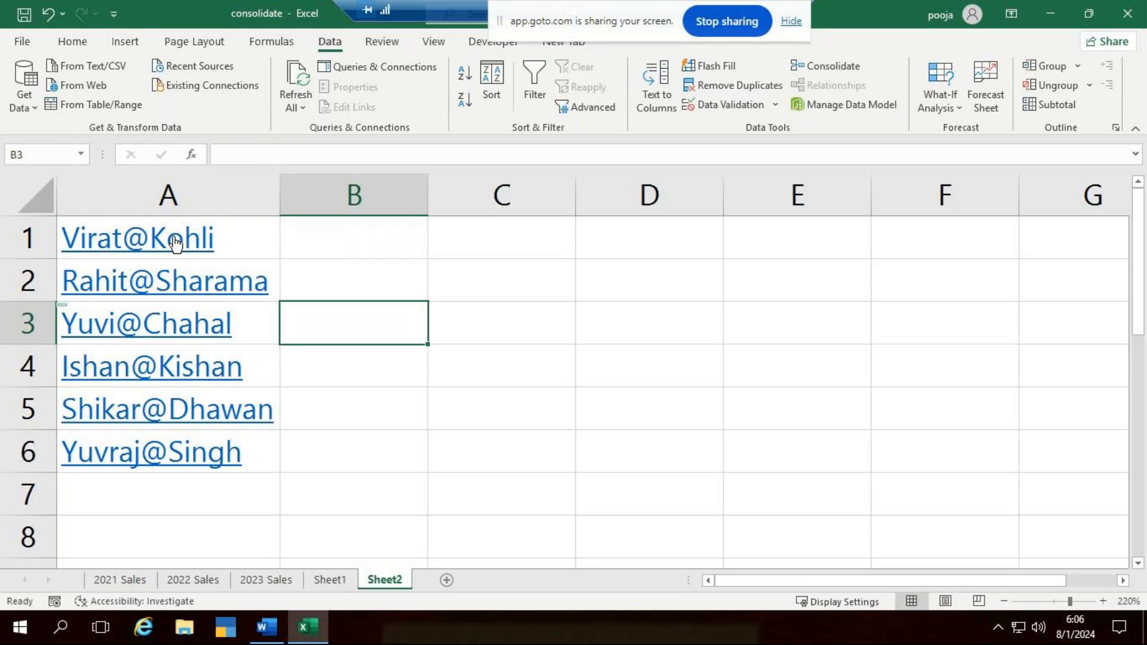
left_click_drag(256, 243, 246, 449)
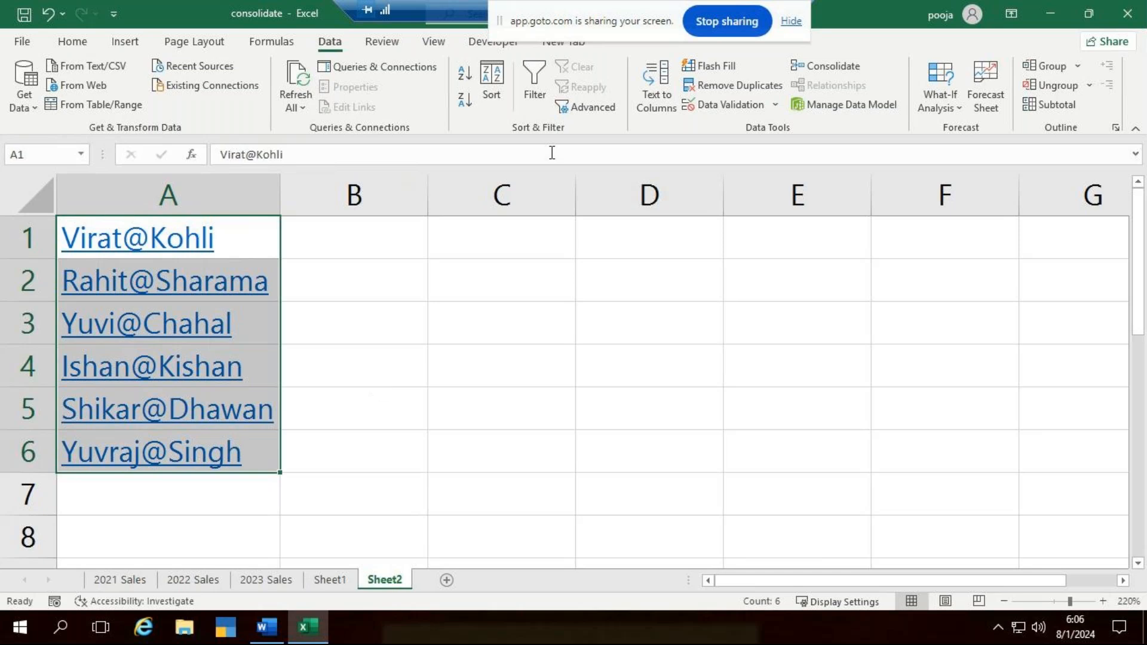
left_click(654, 96)
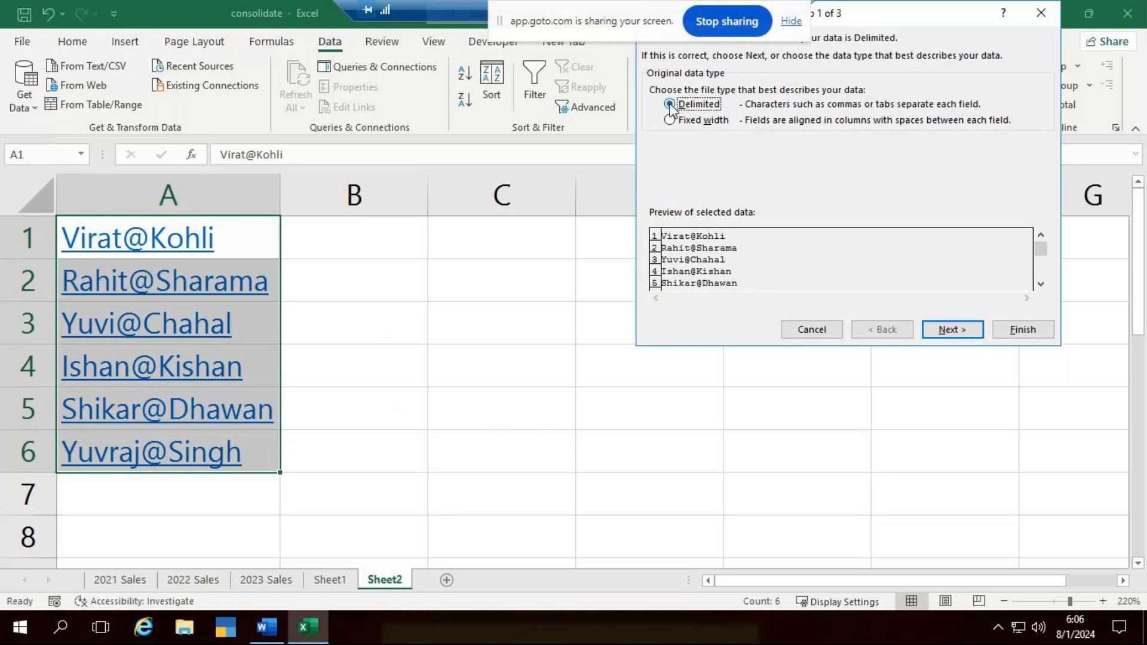
left_click(955, 334)
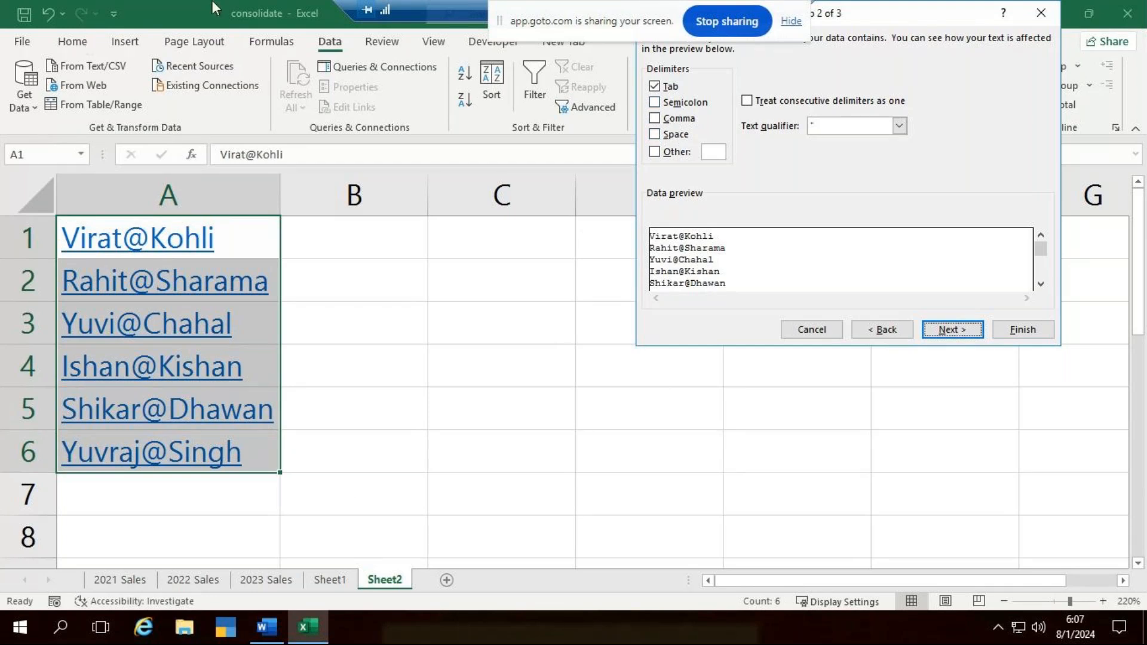
left_click(654, 153)
type("@")
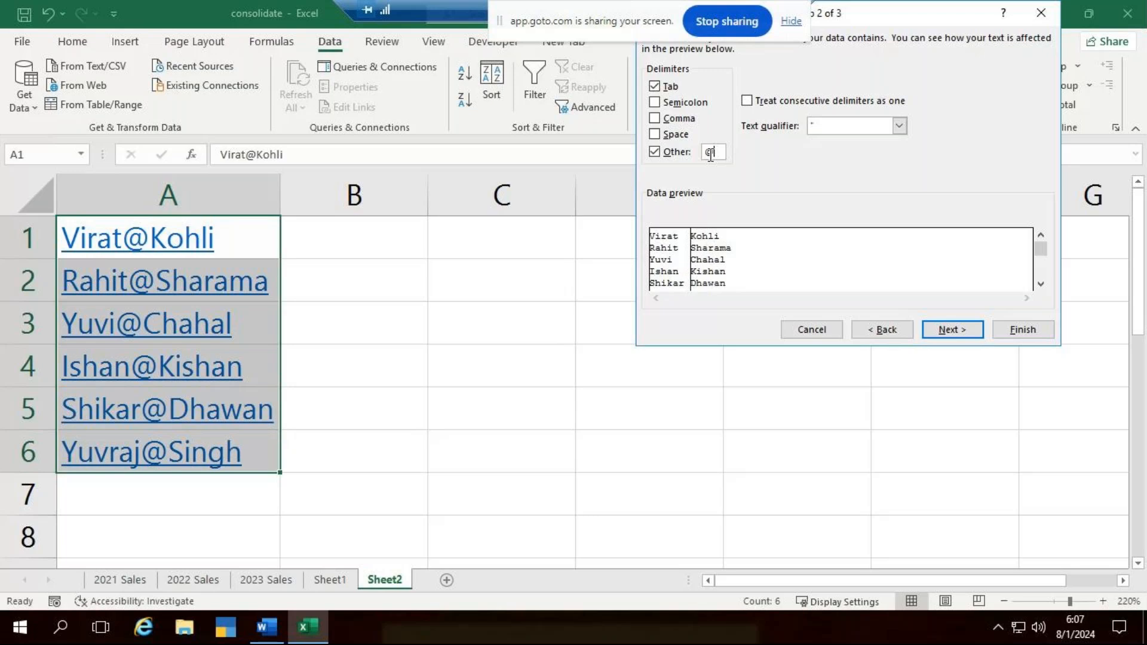
key("BackSpace")
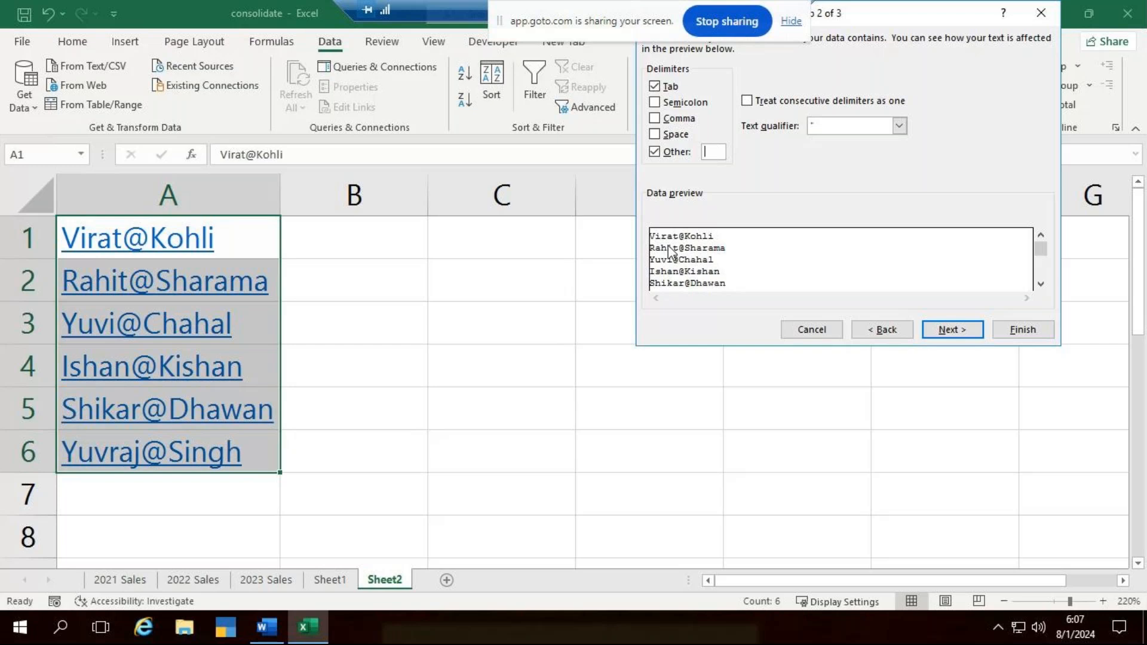
type("@")
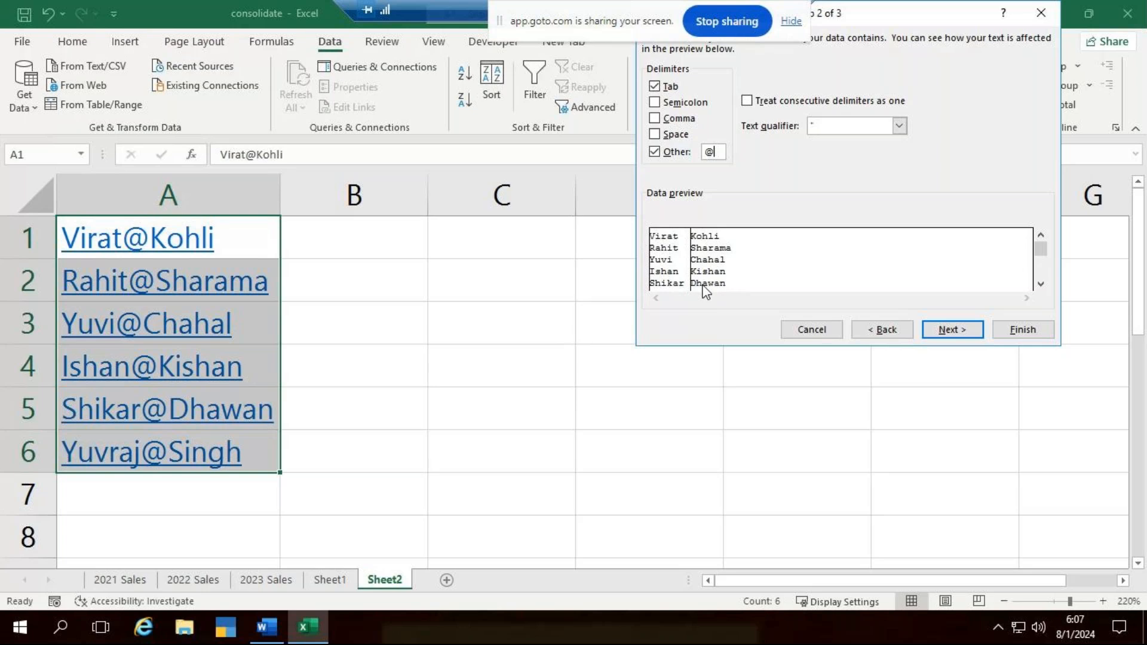
left_click(956, 334)
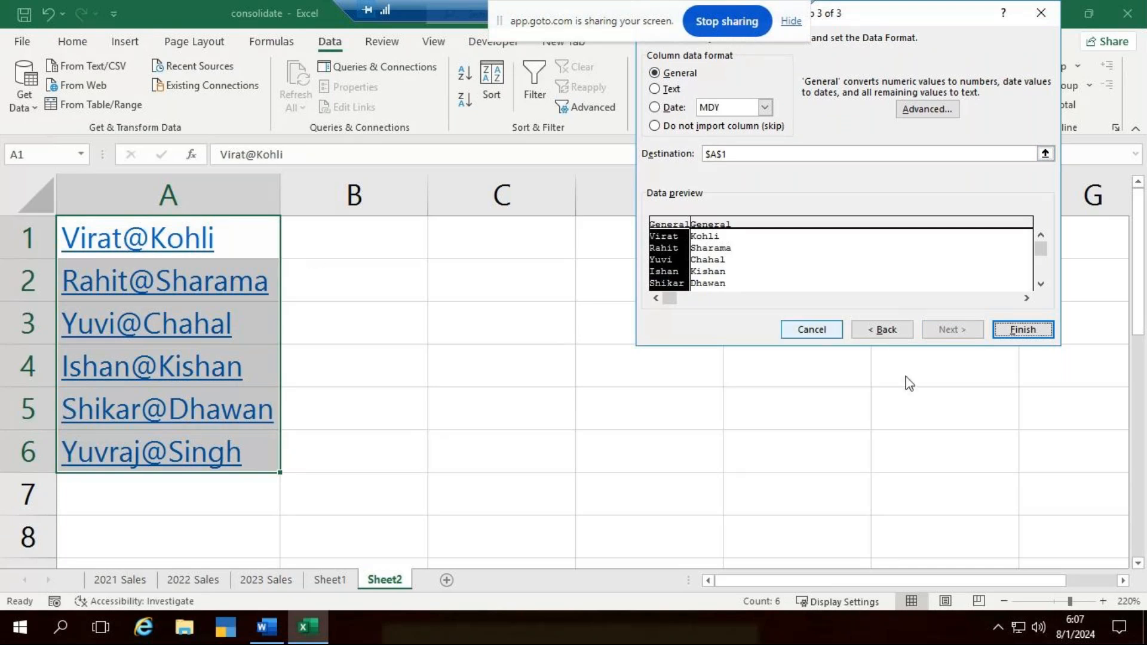
left_click(1021, 332)
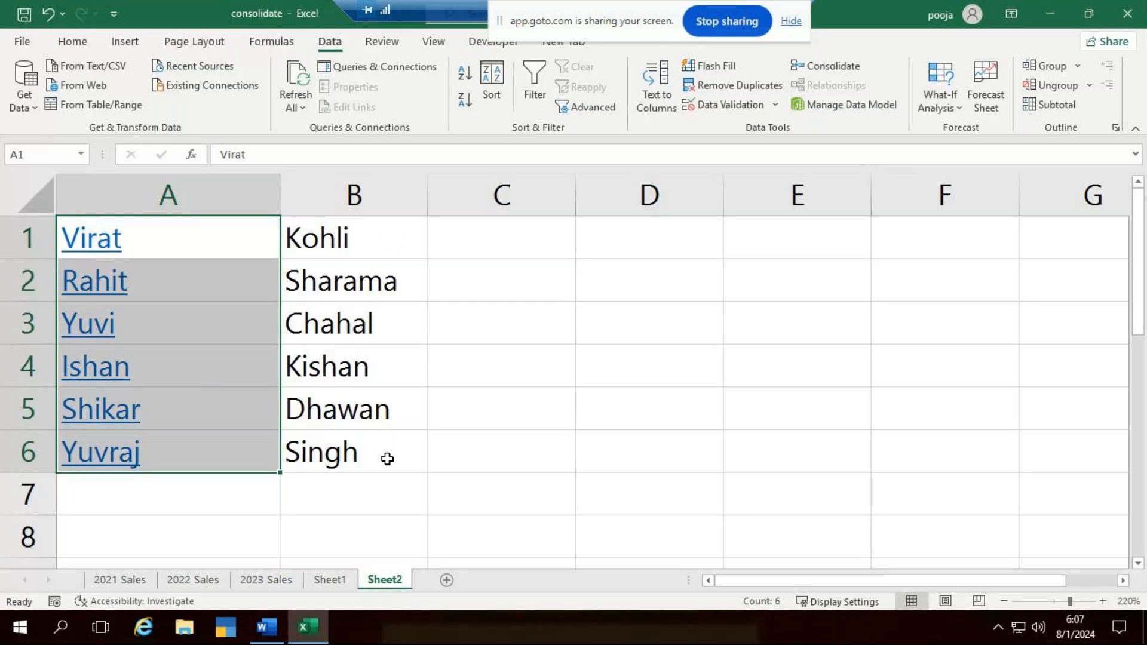
- Undo the last Text to Columns split of the entries in A1:A6
key("ctrl+z")
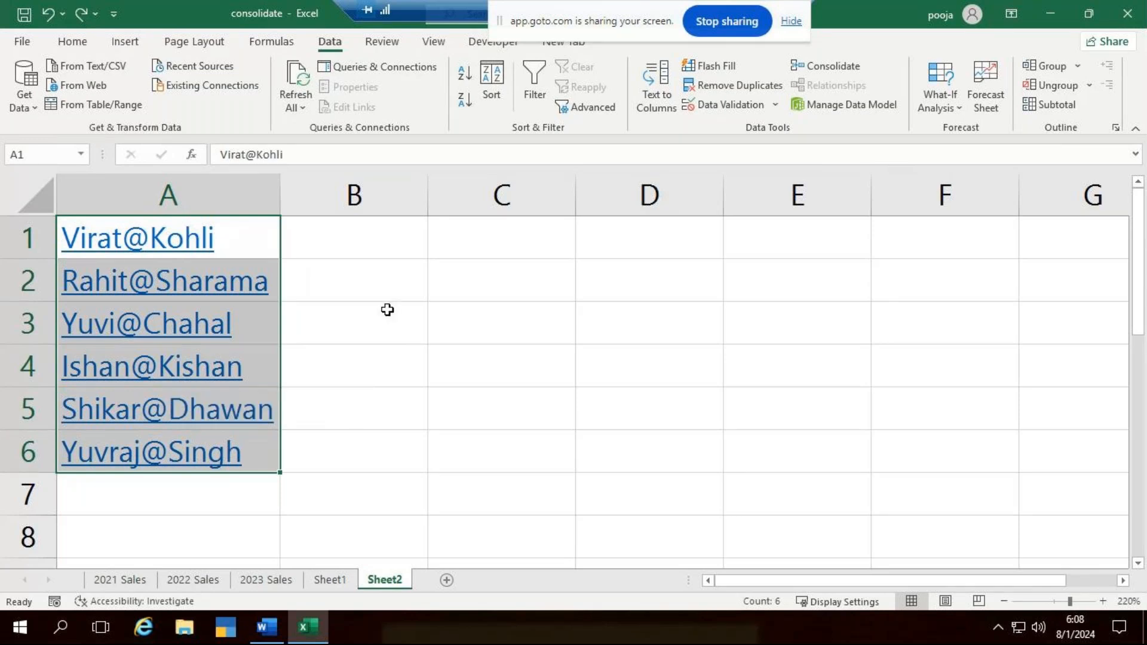
left_click(818, 70)
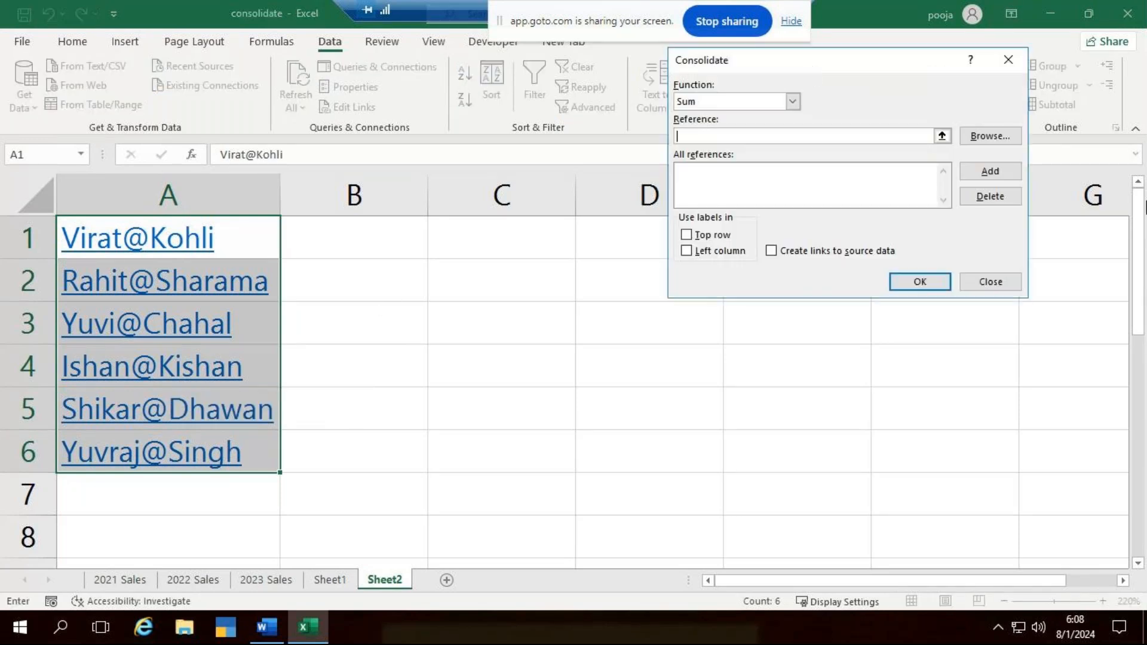
left_click(1008, 60)
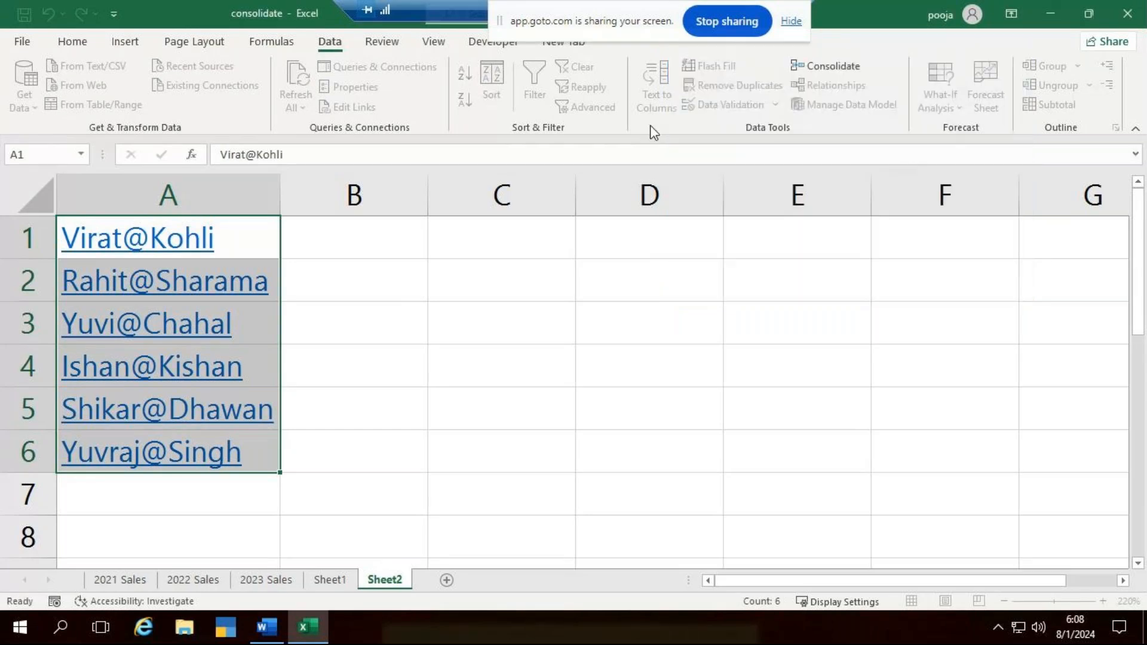
- Split A1:A6 with Text to Columns as Delimited data at @, using General format and cell B1 as the destination
left_click(657, 86)
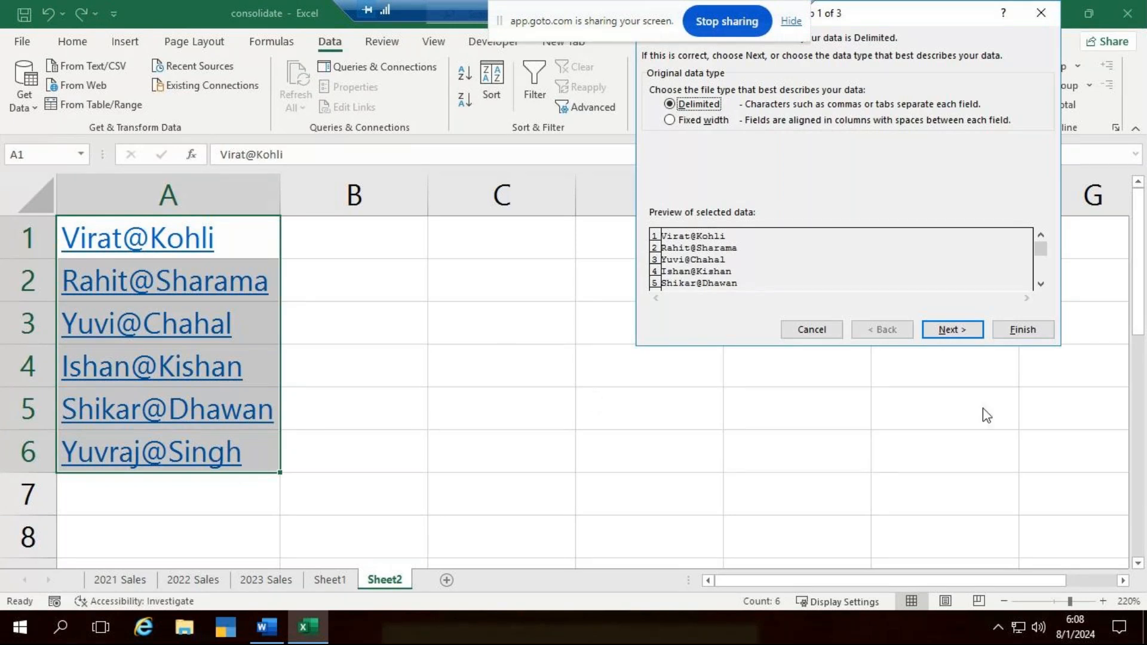
left_click(952, 330)
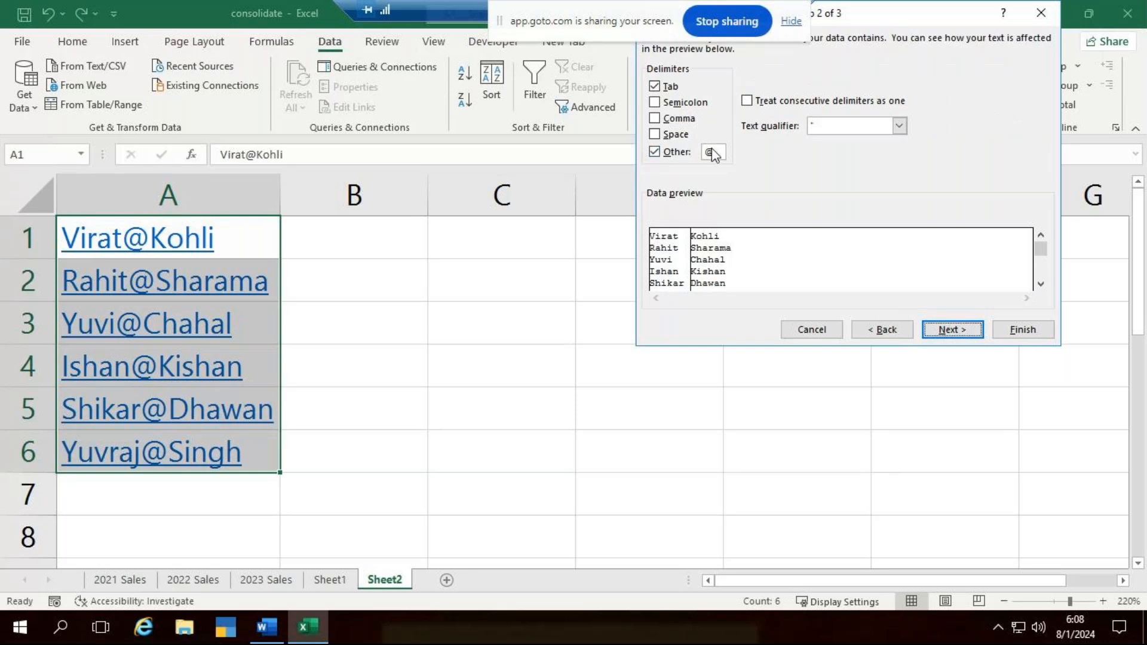
left_click(969, 331)
left_click(751, 151)
key("BackSpace")
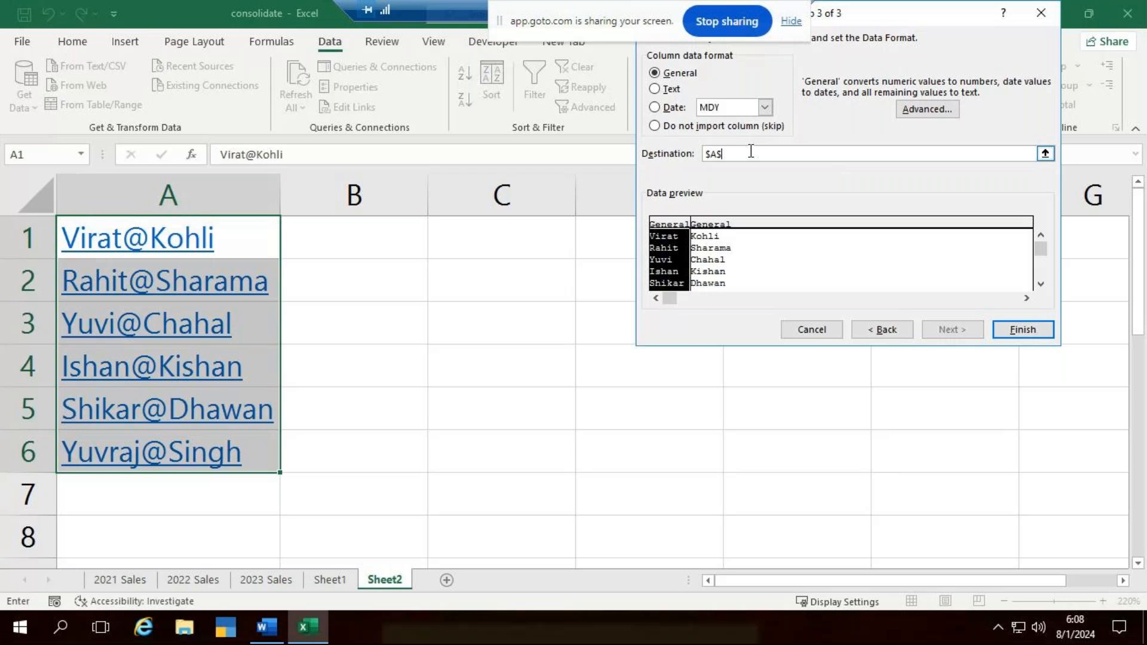
key("BackSpace")
key("BackSpace")
key("BackSpace")
left_click(374, 233)
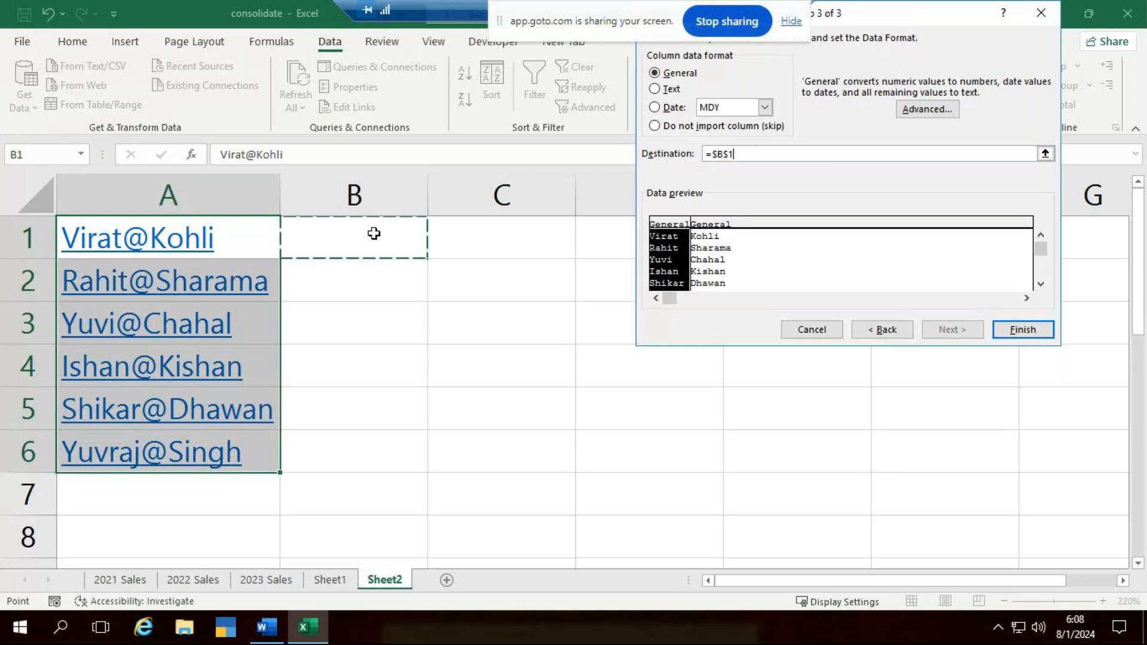
left_click(1022, 329)
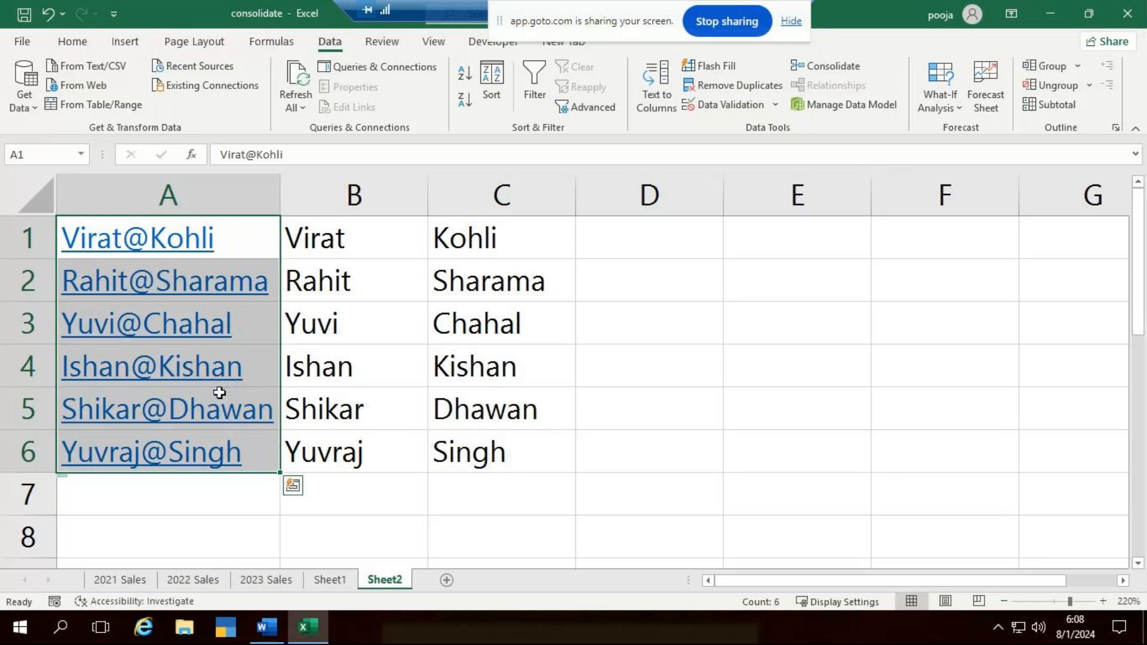
- Replace every @ with # in the entries in A1:A6
left_click(83, 42)
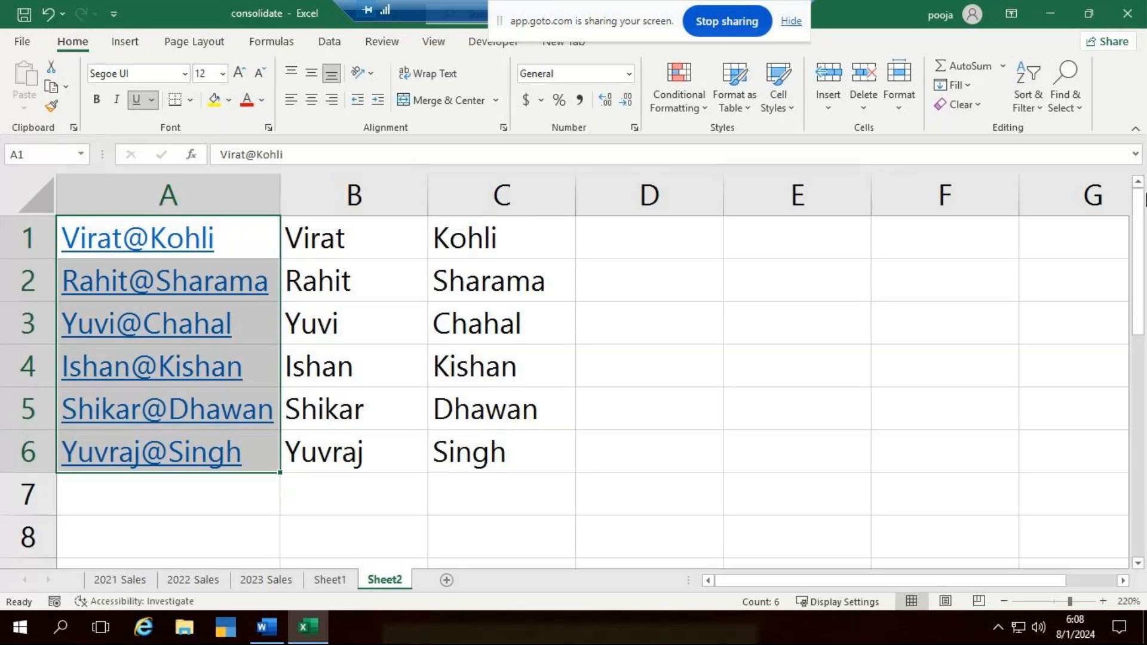
key("ctrl+h")
type("@")
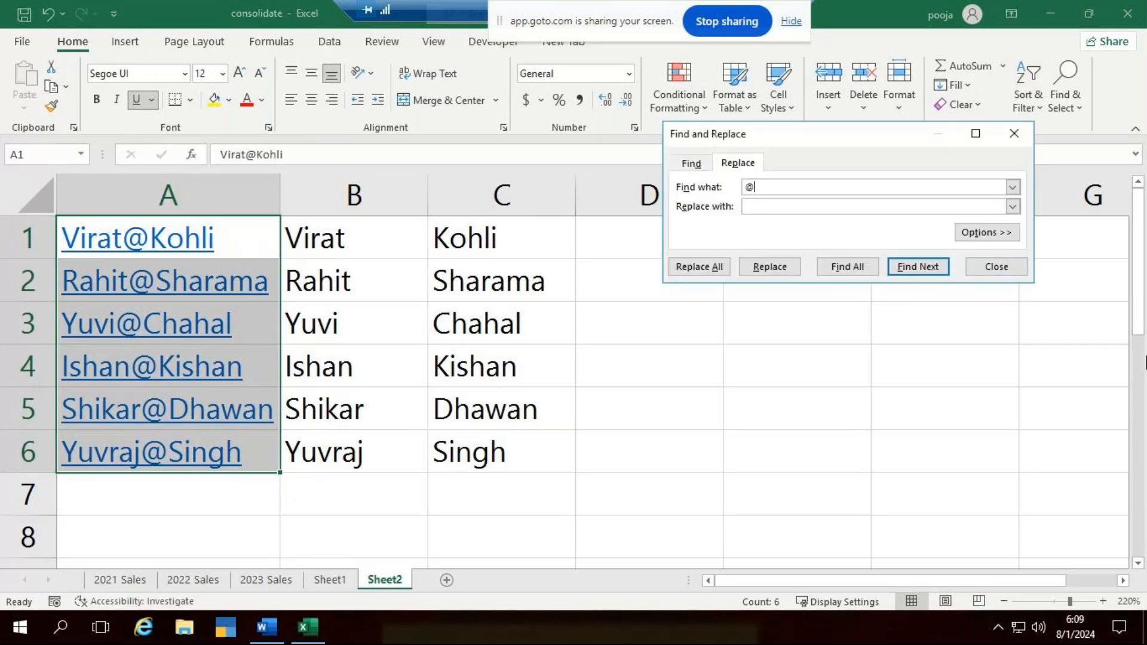
key("Tab")
type("#")
left_click(688, 266)
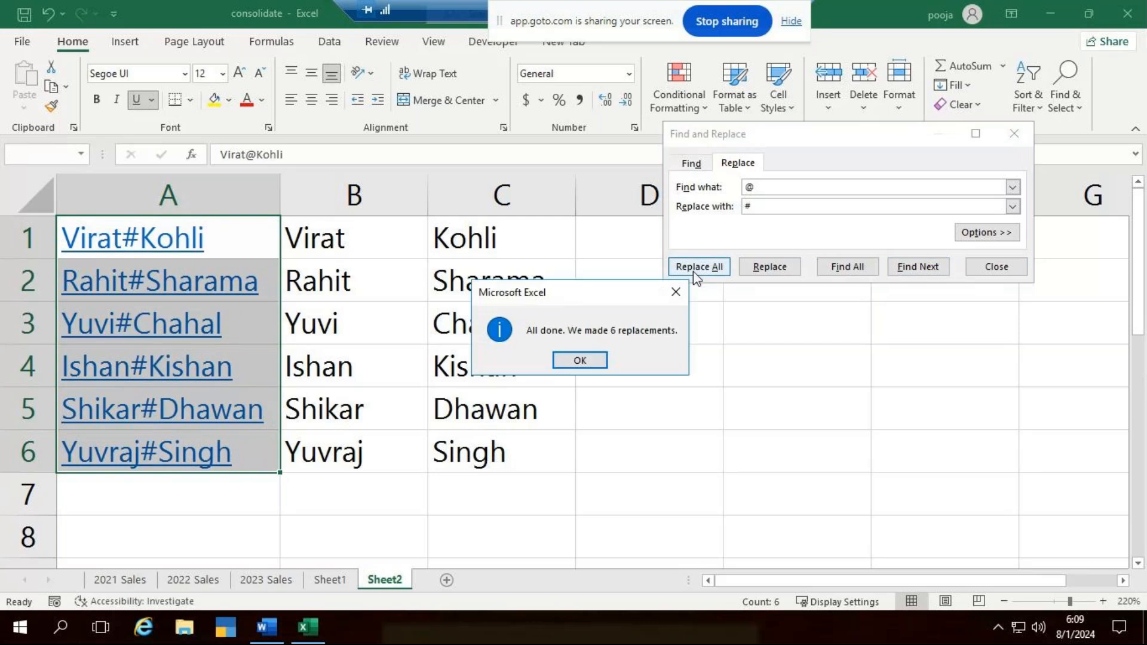
left_click(608, 362)
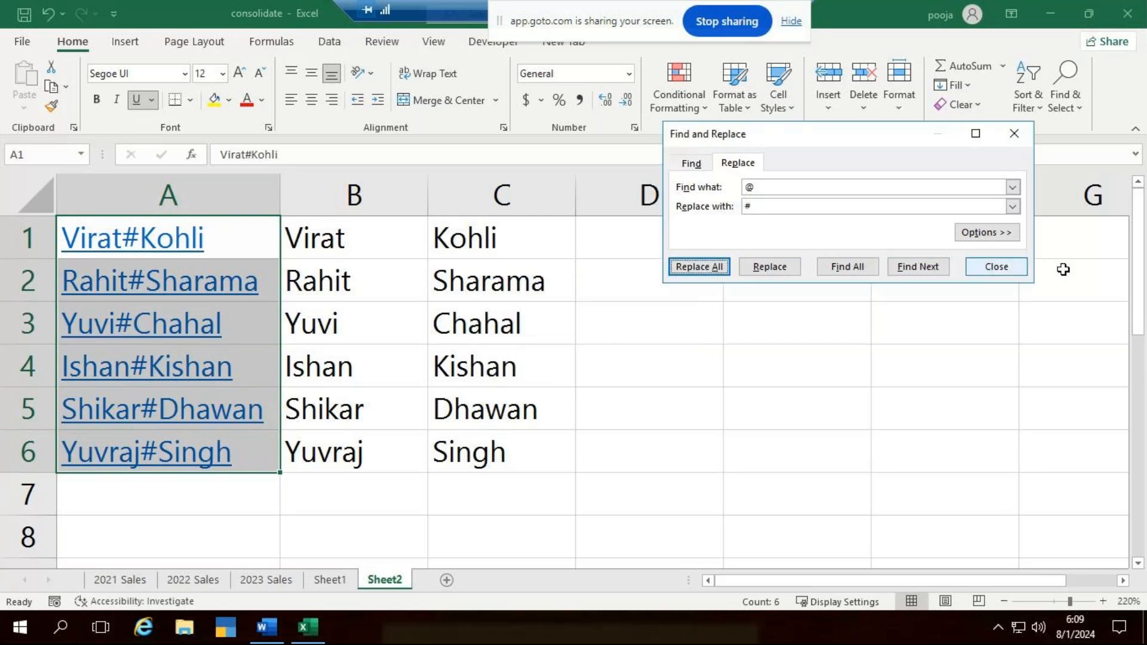
left_click(987, 267)
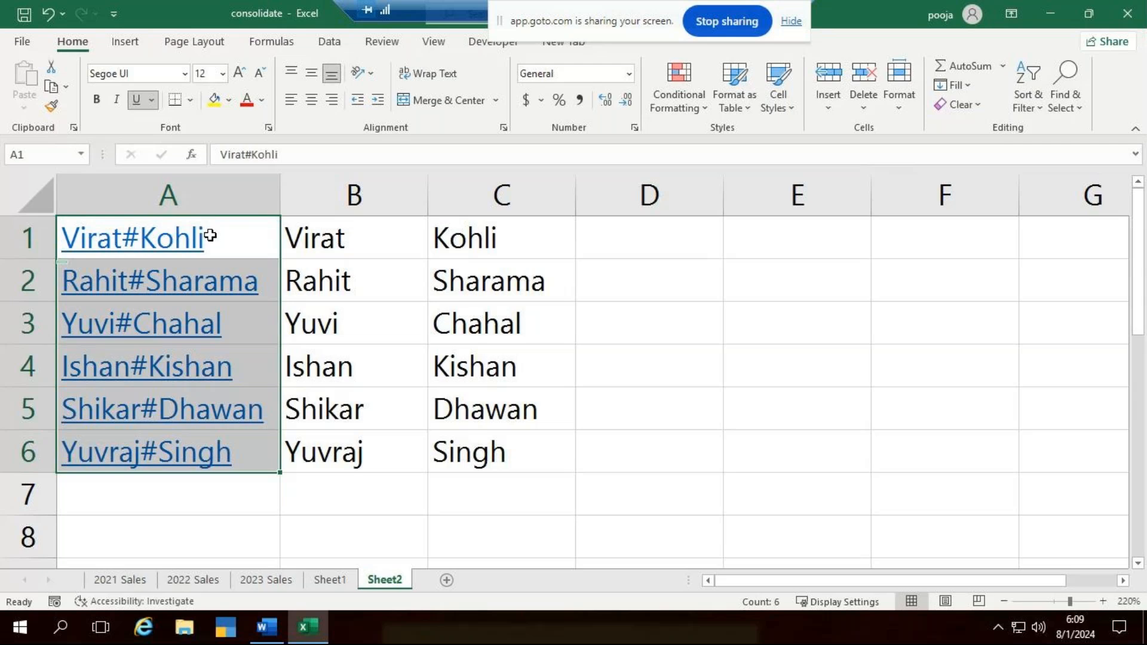
- Clear the split names from B1:C6
left_click_drag(320, 248, 495, 451)
key("Delete")
left_click(691, 441)
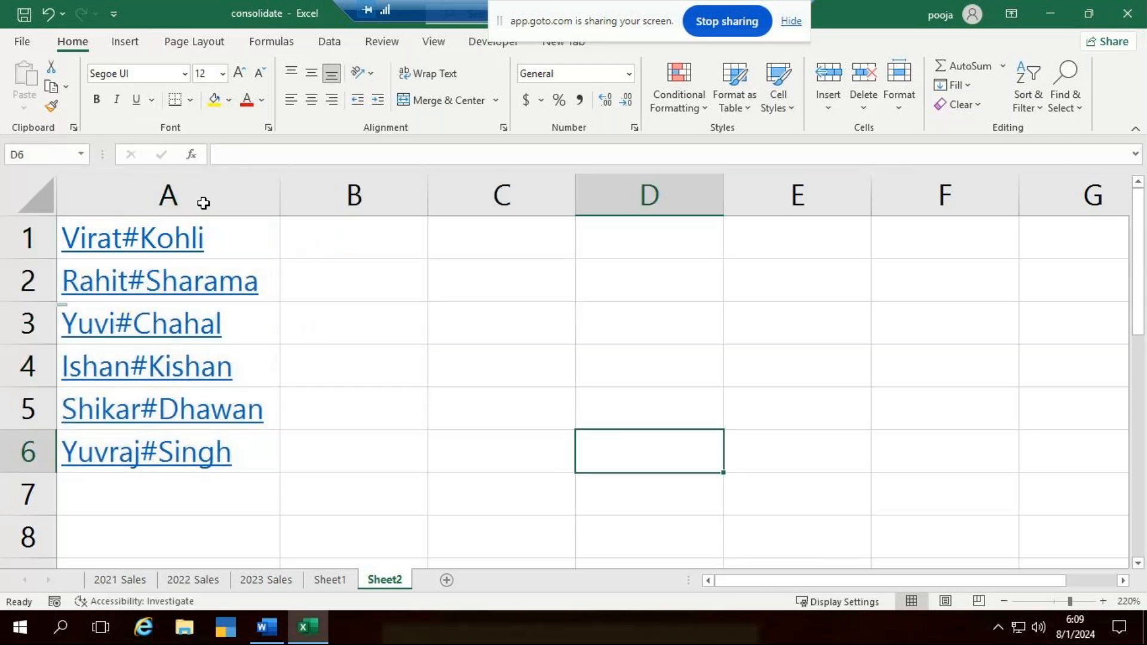
- Start Text to Columns on A1:A6 as Delimited data, with # as the other delimiter
left_click(227, 247)
key("ctrl+shift+Down")
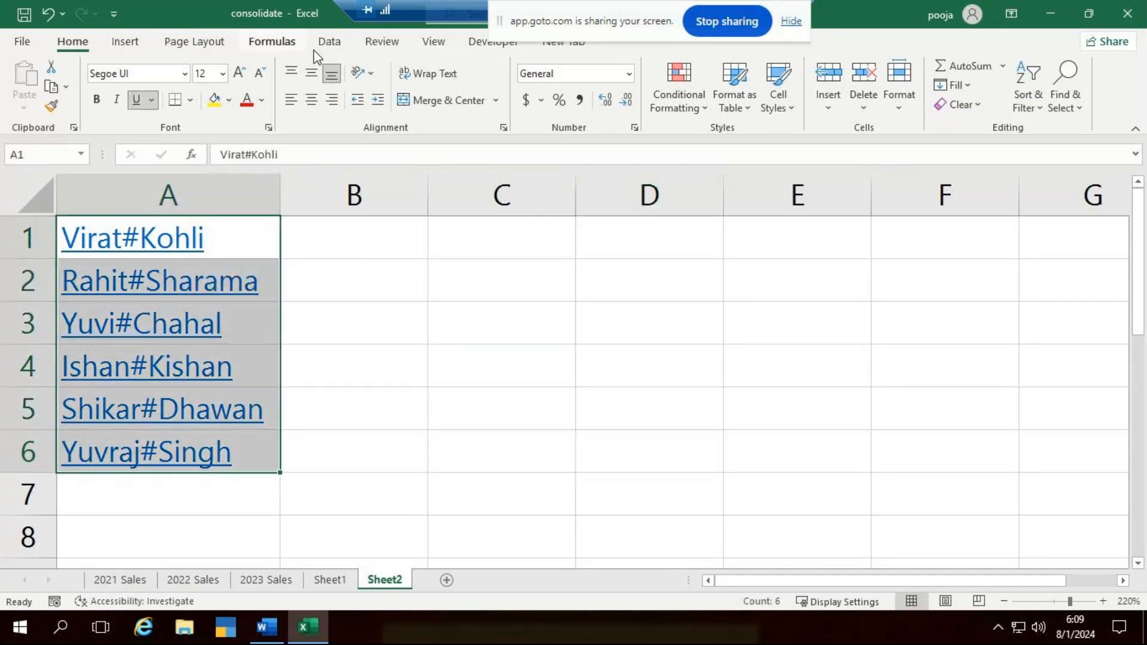
left_click(329, 41)
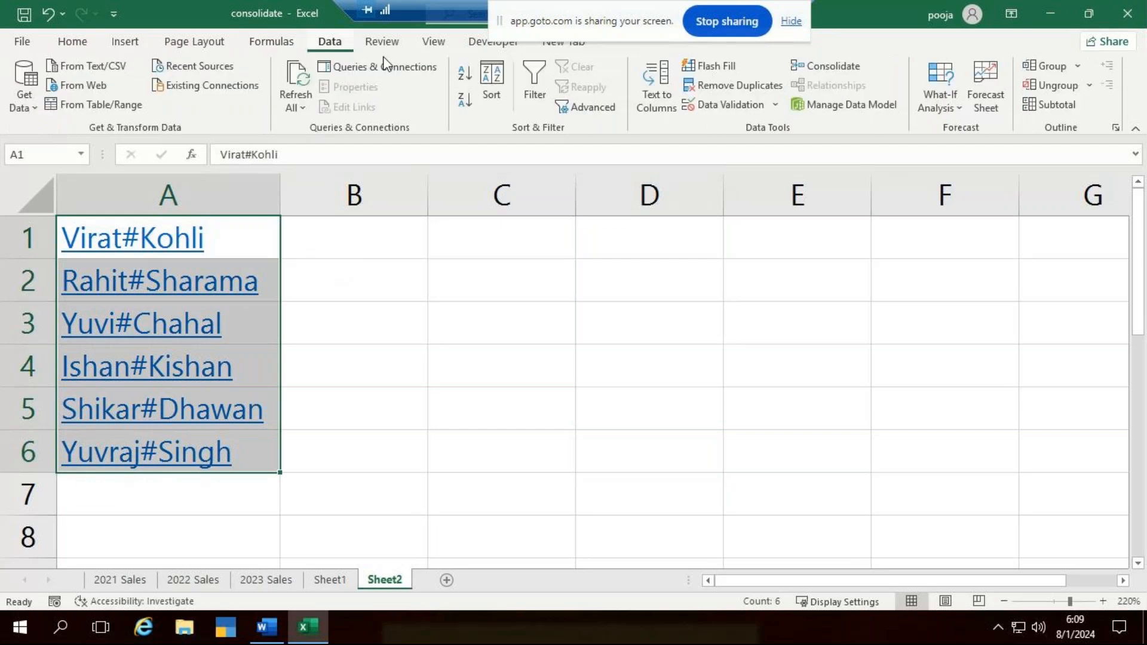
left_click(657, 101)
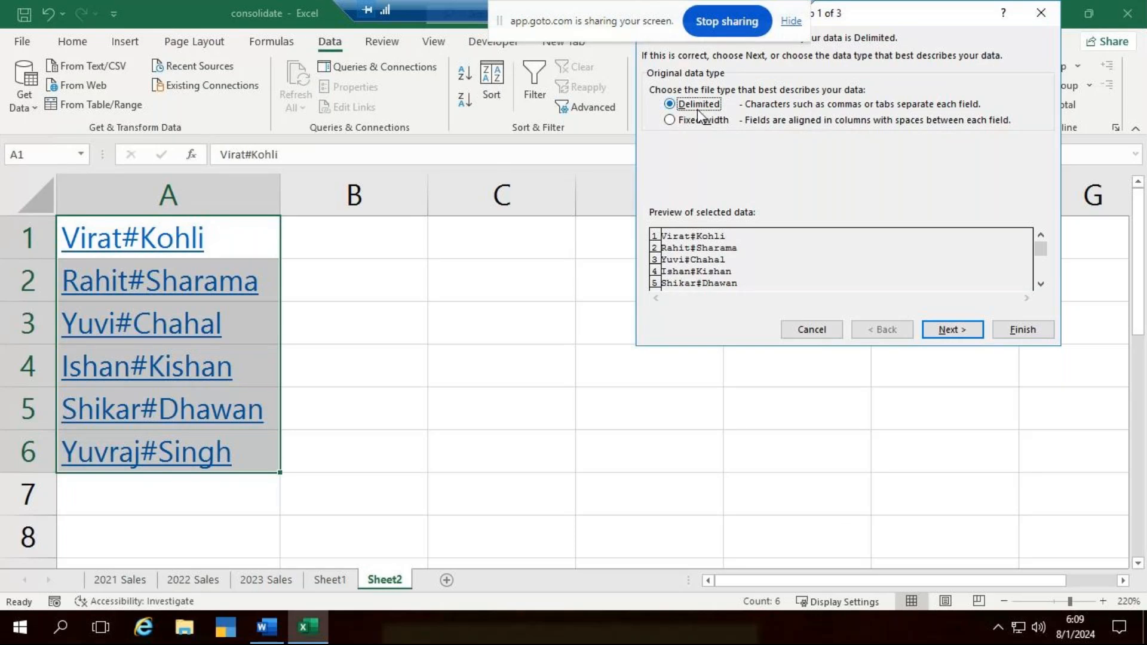
left_click(951, 331)
left_click(718, 154)
type("@")
key("BackSpace")
type("#")
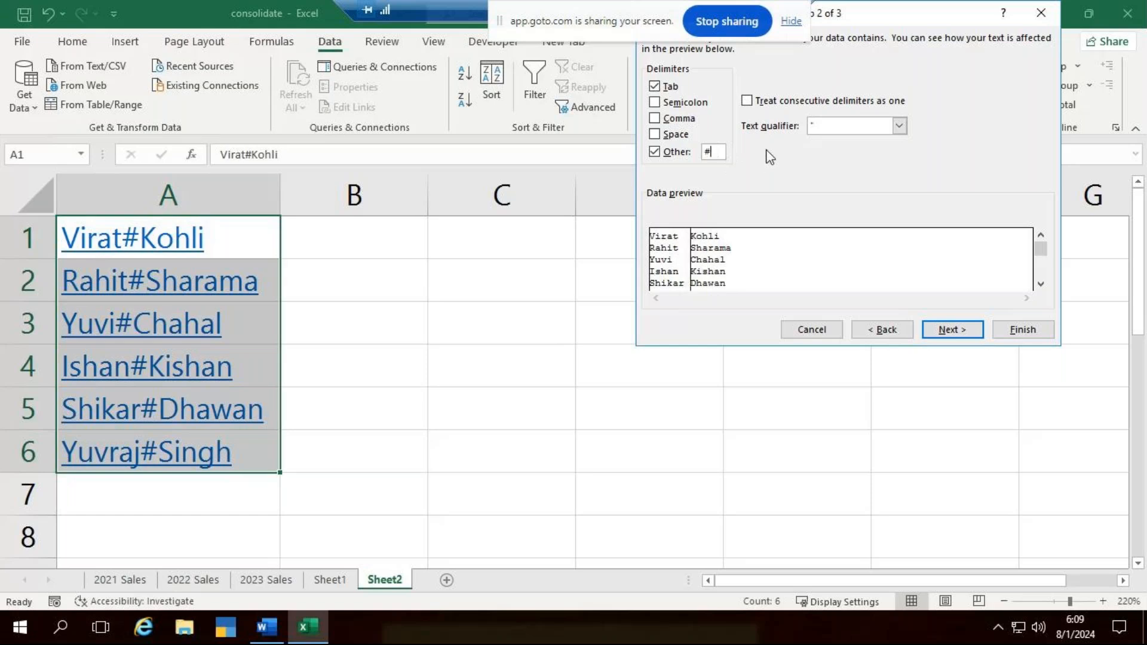
key("BackSpace")
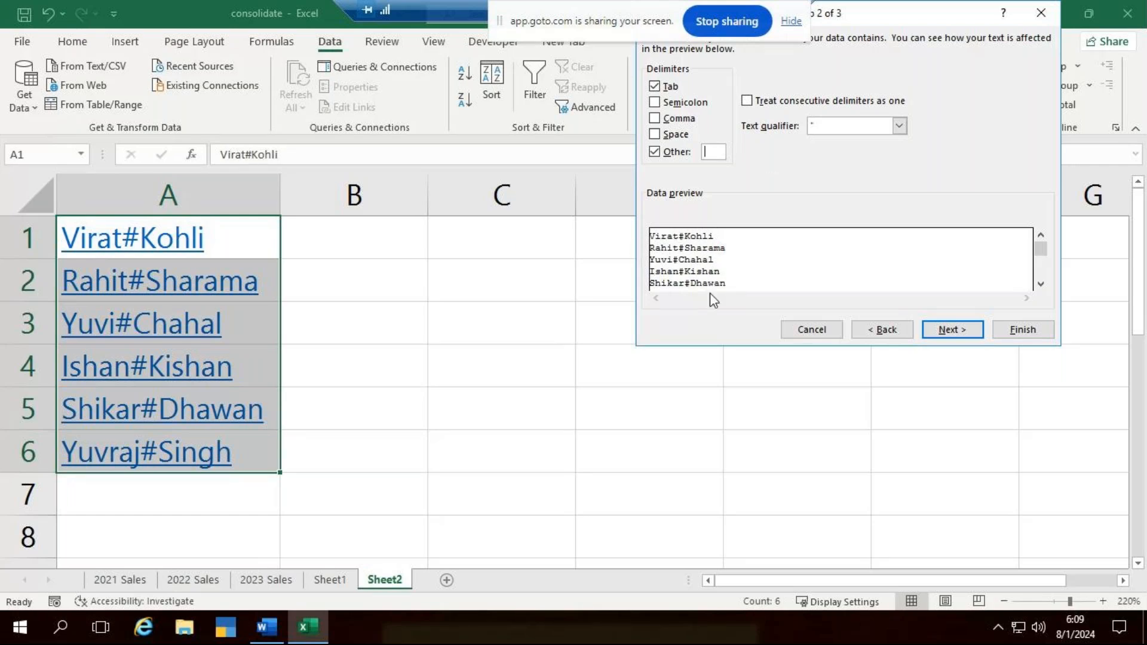
type("#")
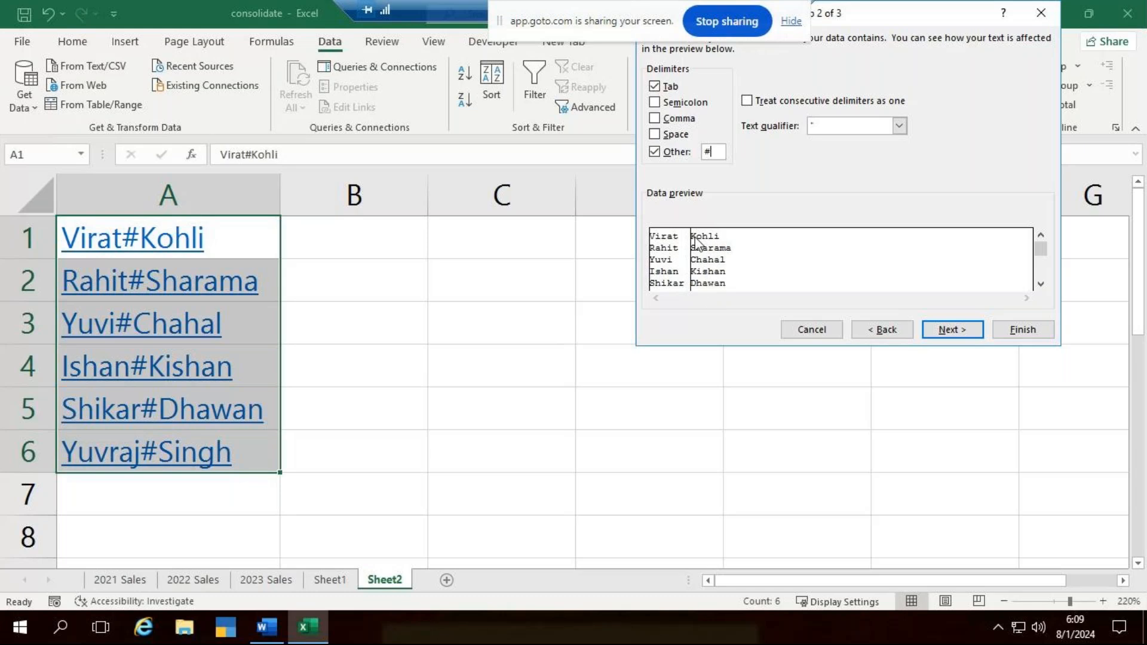
- Complete the split with General column format and cell D4 as the destination
left_click(960, 337)
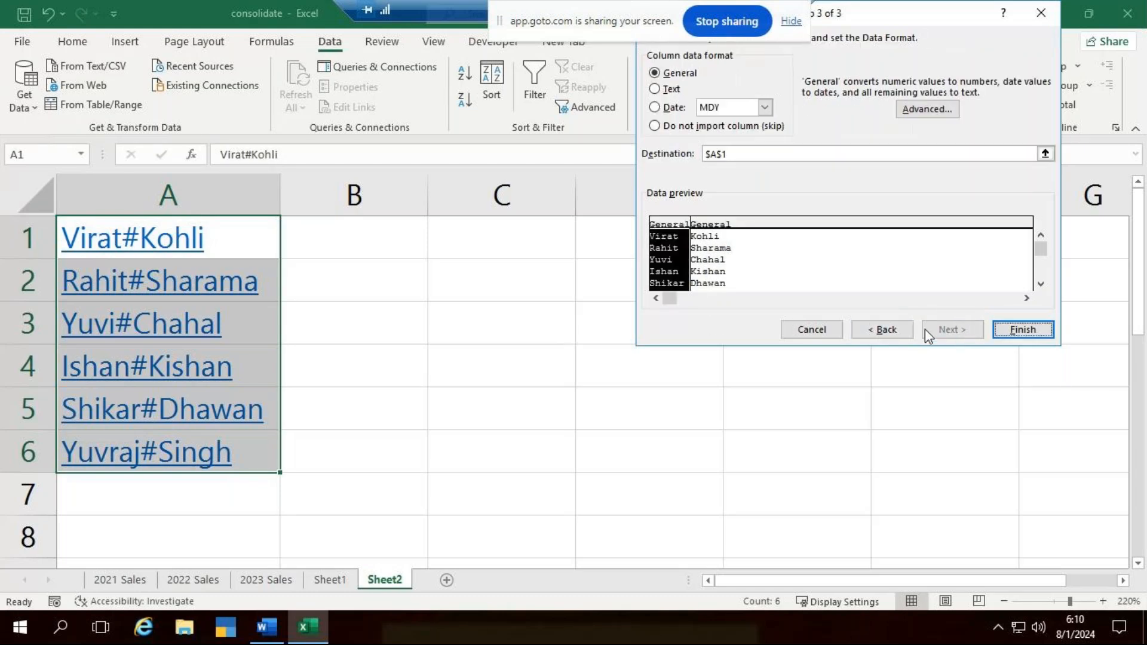
left_click(720, 153)
left_click(399, 236)
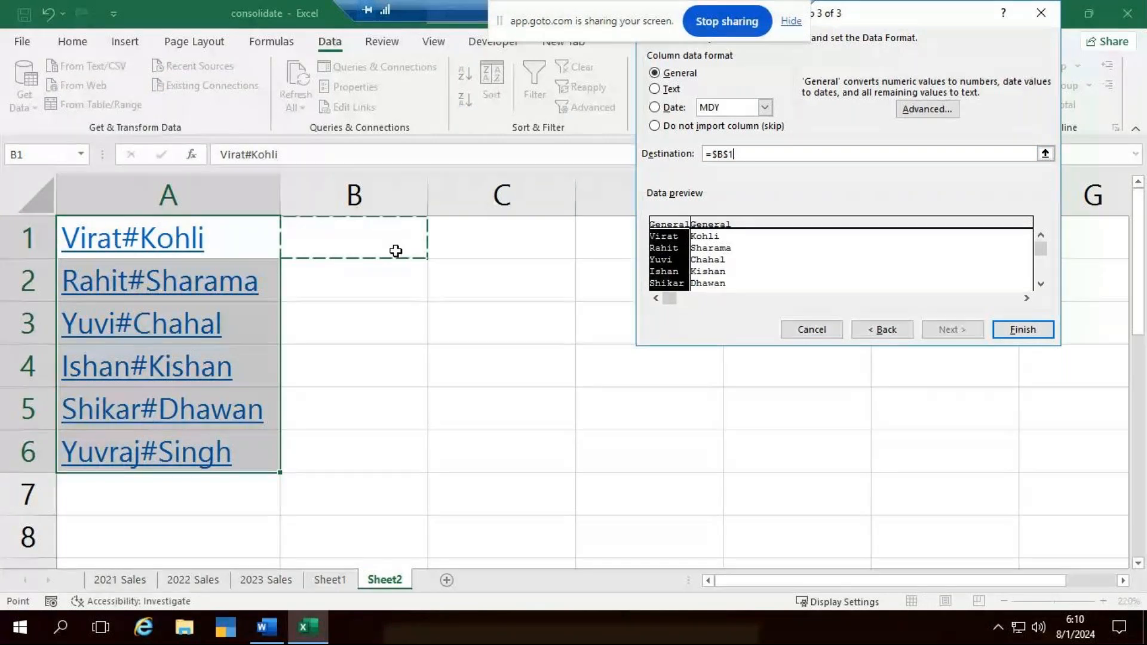
left_click(557, 428)
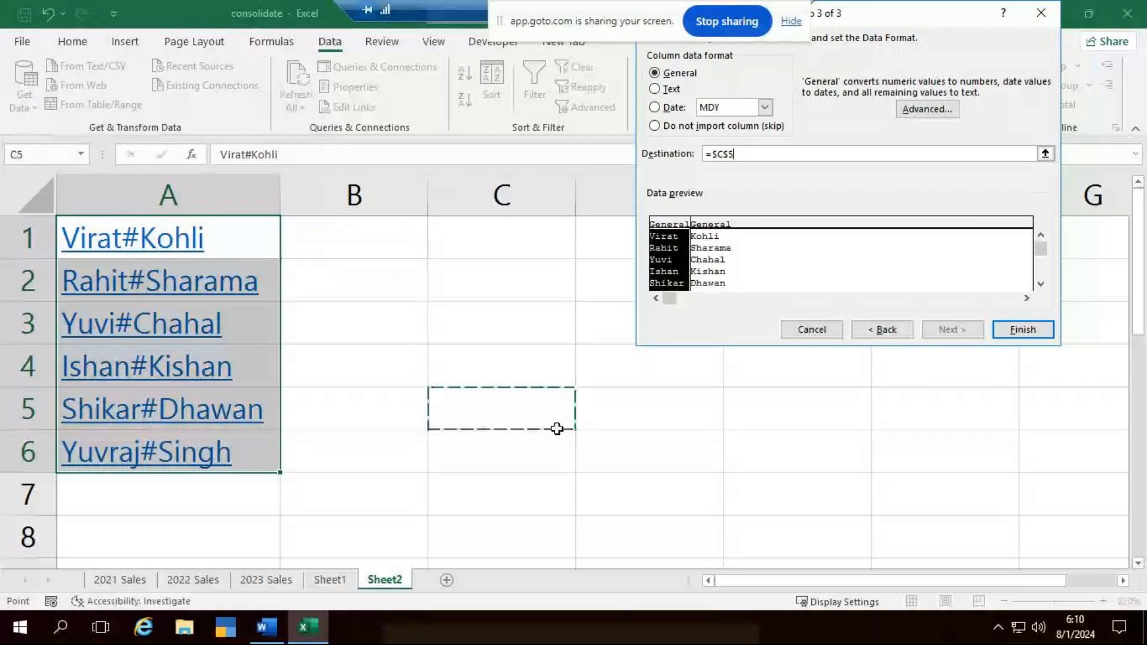
left_click(790, 405)
left_click(622, 379)
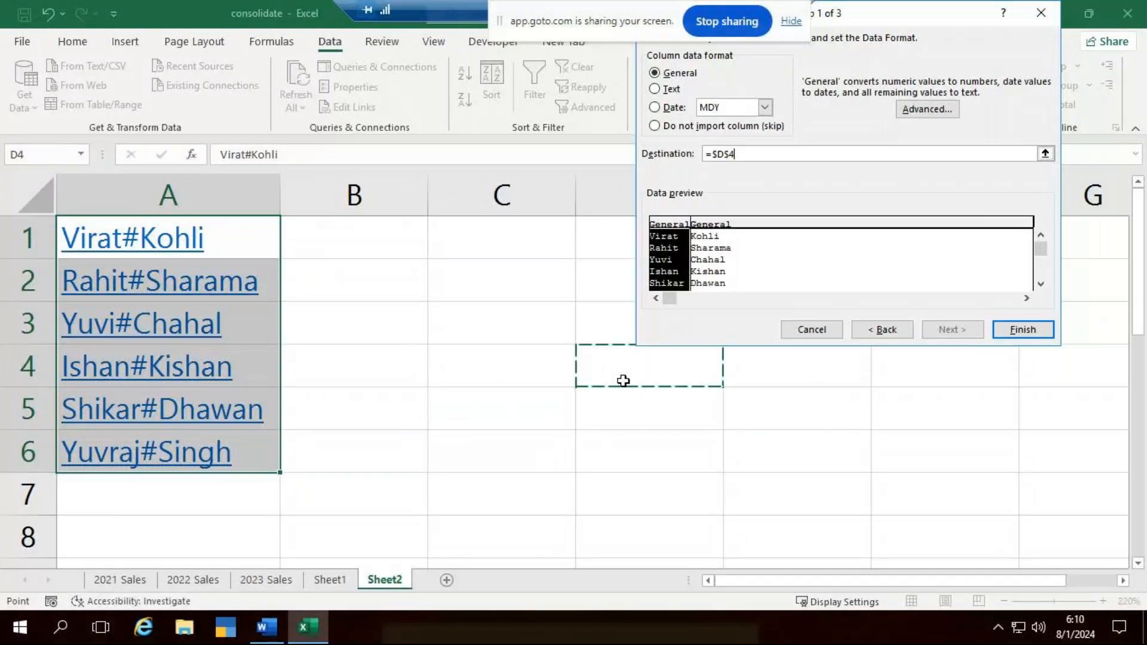
left_click(1022, 332)
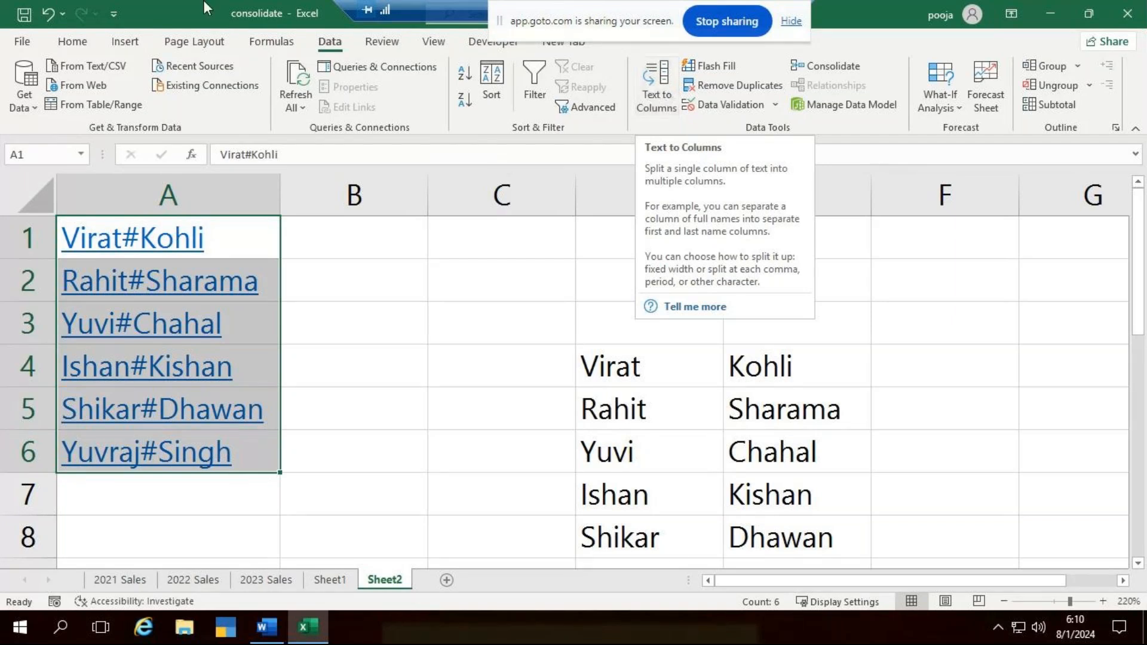
- Duplicate the two name rows in D6:E7 below the split list, starting at cell D10
left_click(881, 297)
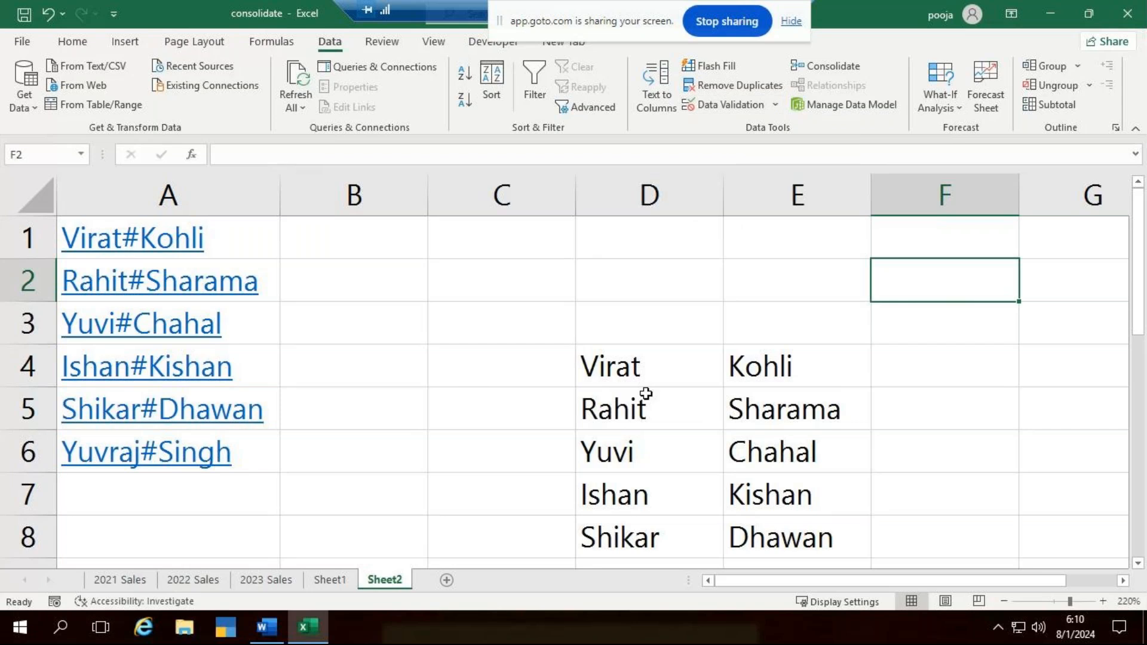
scroll(645, 393, "down", 2)
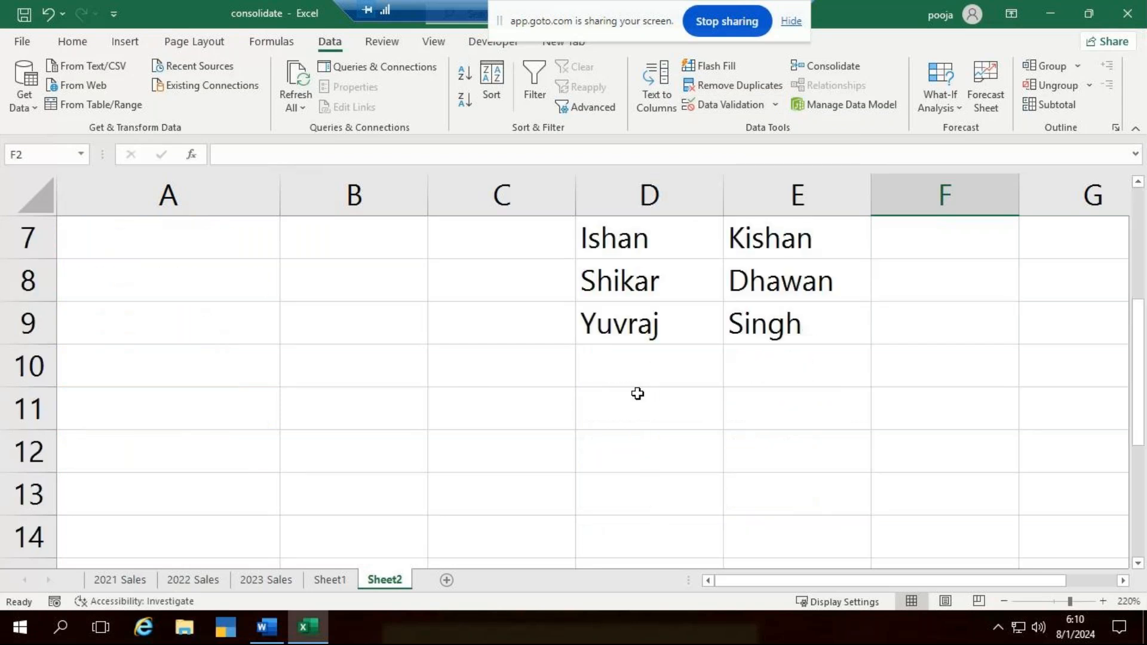
scroll(637, 393, "up", 2)
scroll(635, 333, "down", 2)
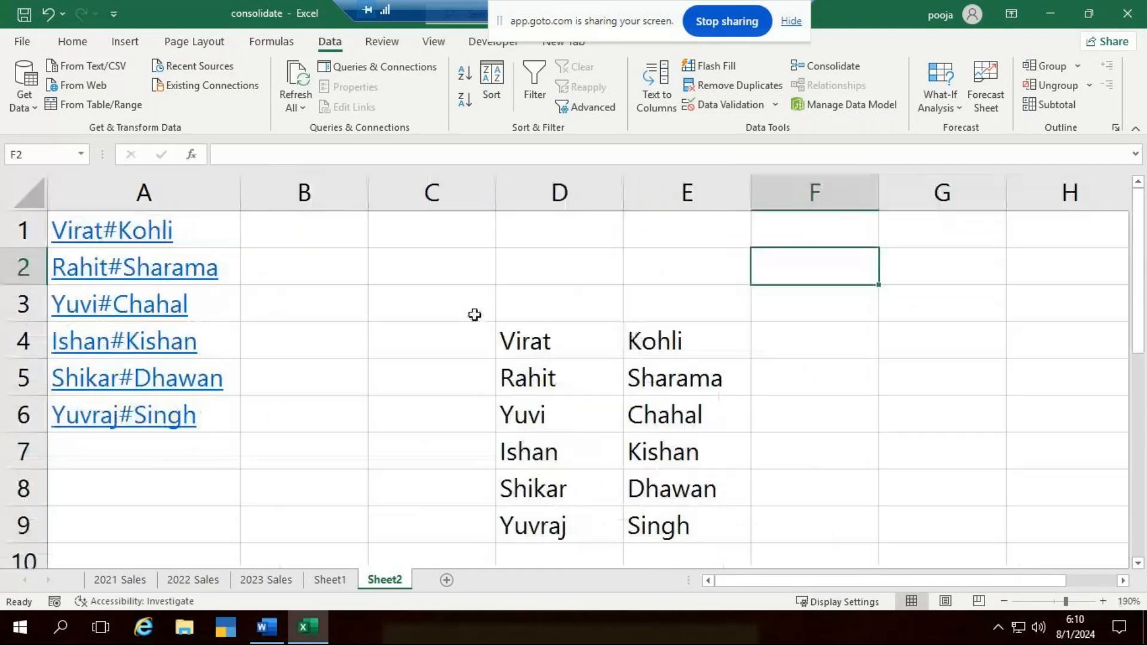
left_click_drag(561, 343, 680, 520)
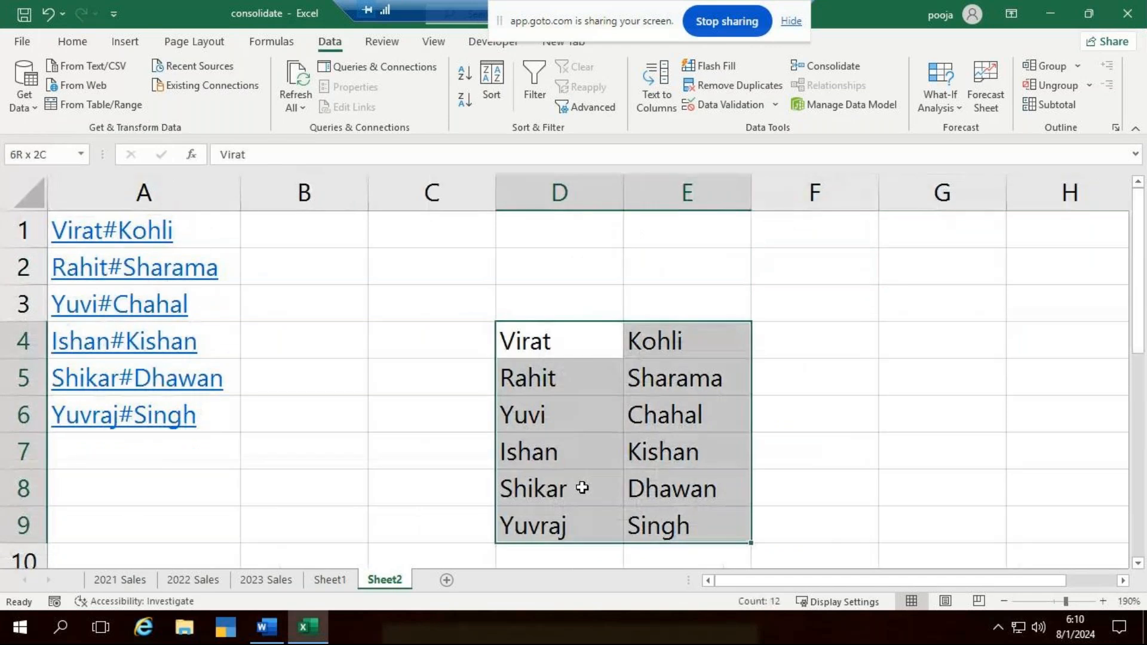
left_click_drag(544, 418, 671, 443)
key("ctrl+c")
scroll(531, 398, "down", 3)
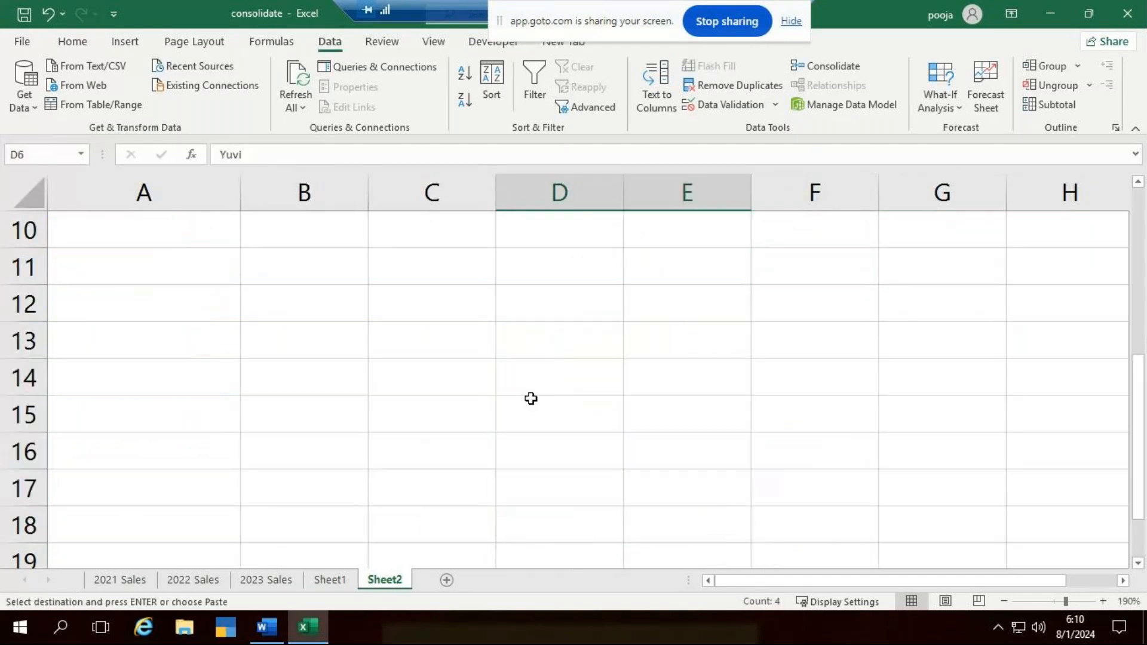
scroll(559, 325, "up", 2)
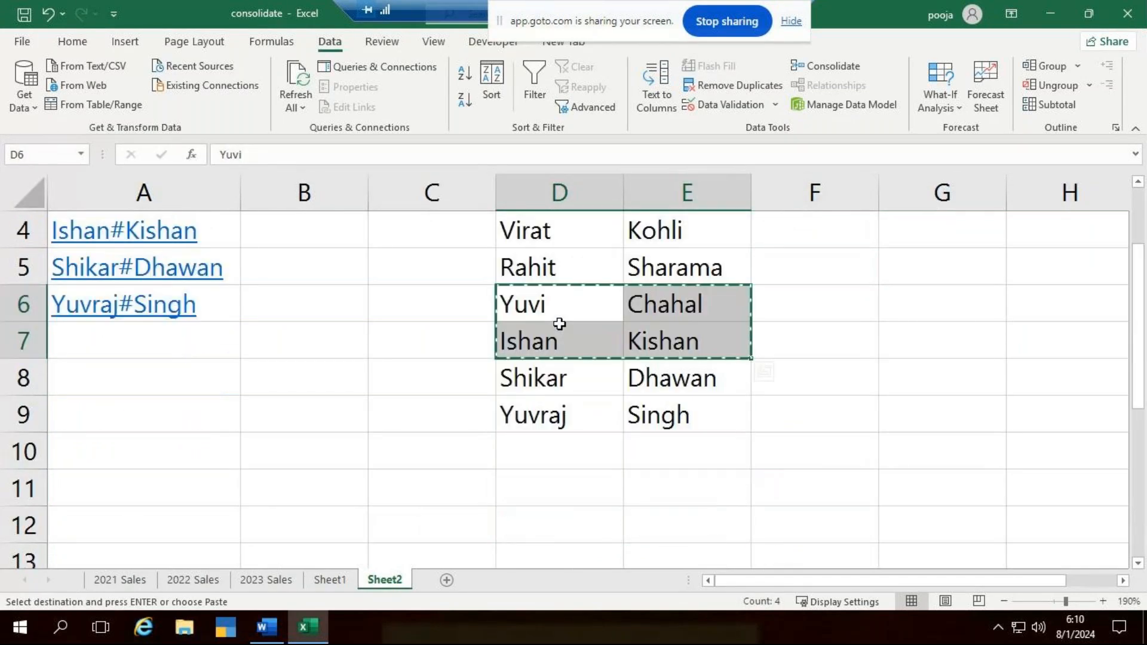
left_click(538, 458)
key("ctrl+v")
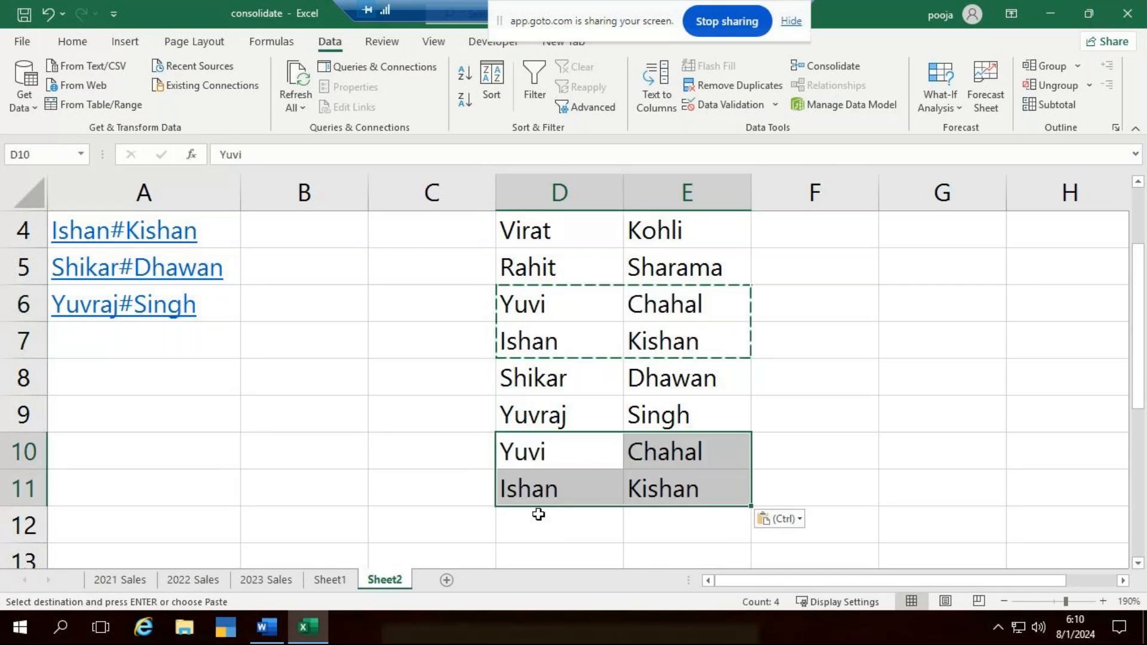
- Duplicate the name row in D9:E9 above the list, starting at cell D3, and clear the copy selection
left_click(537, 514)
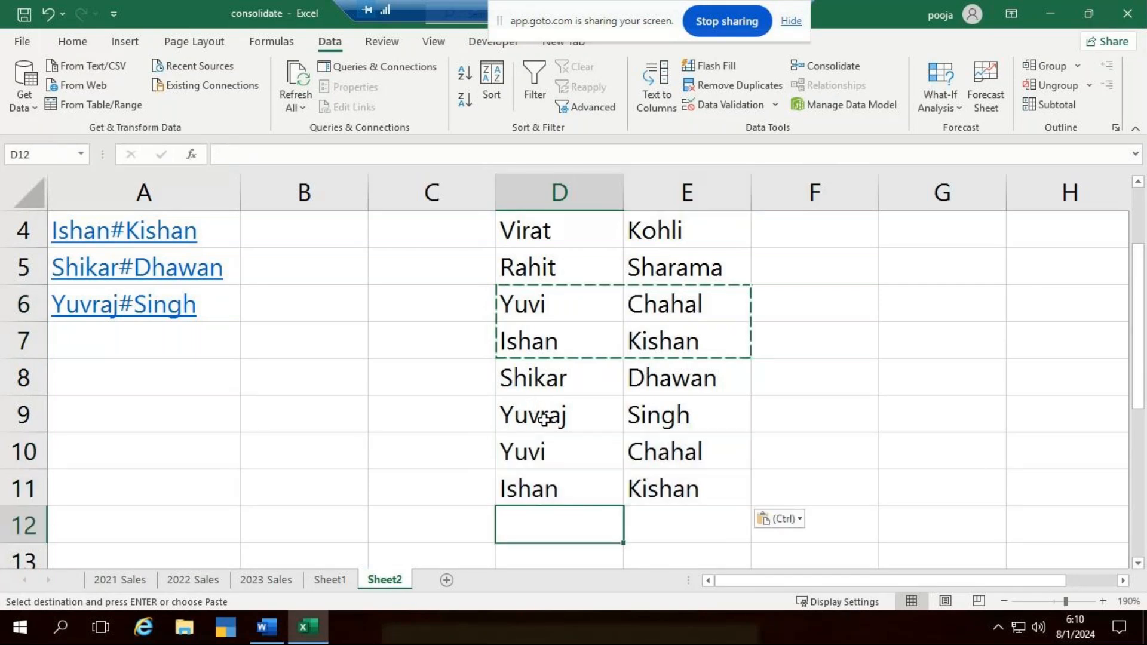
left_click_drag(532, 409, 751, 430)
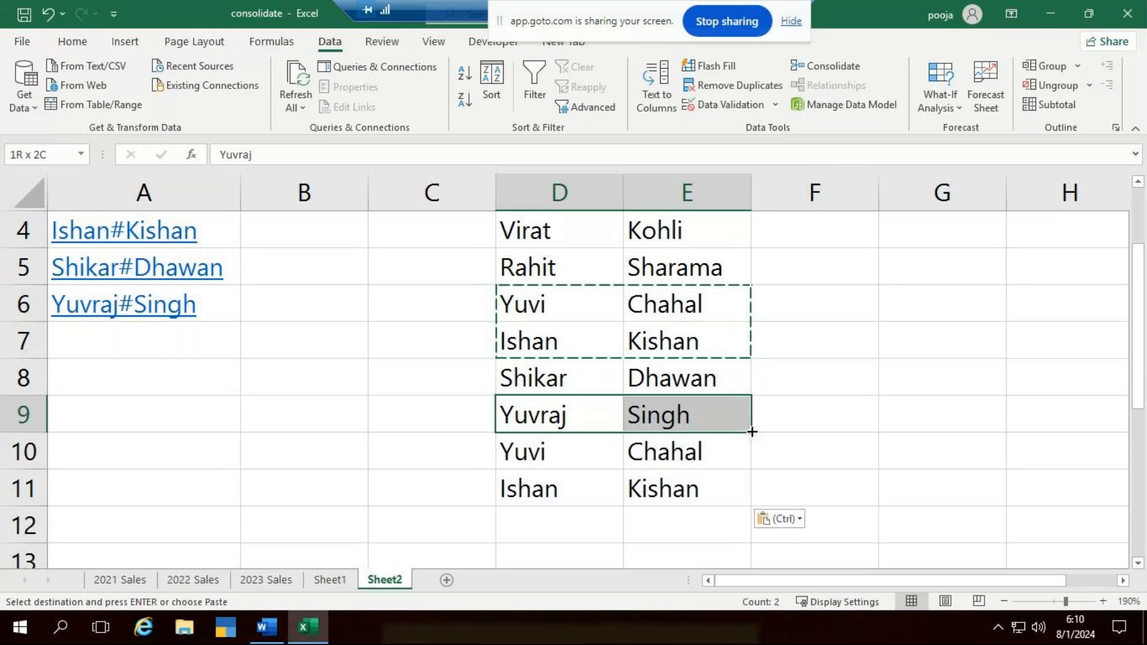
key("ctrl+c")
scroll(553, 312, "up", 1)
left_click(554, 311)
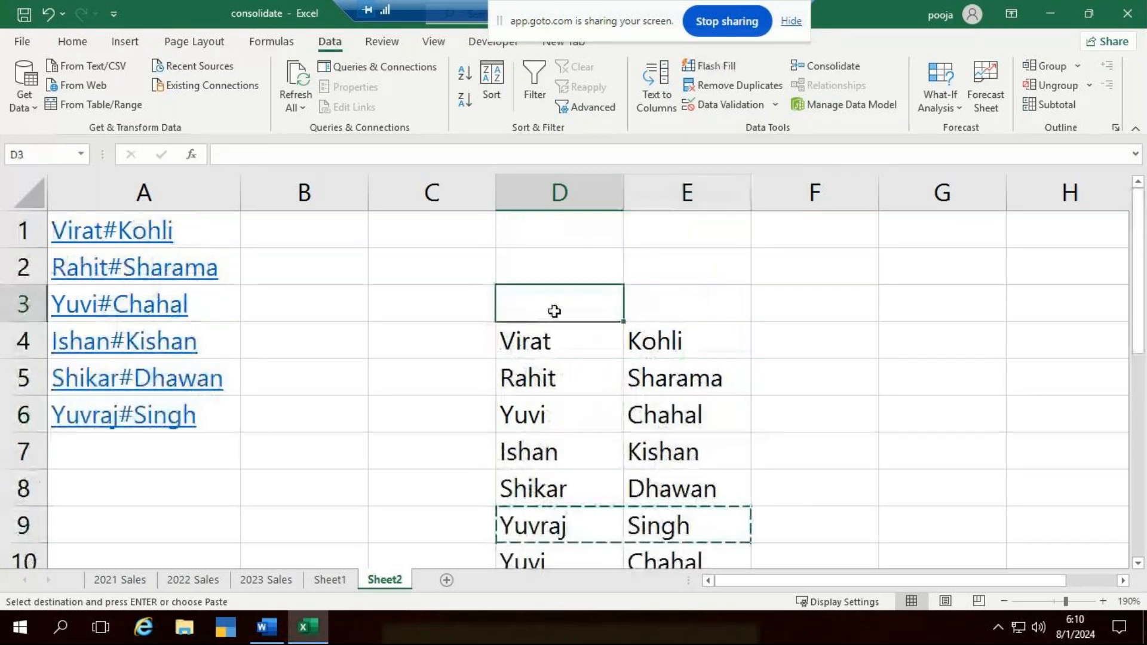
key("ctrl+v")
scroll(677, 351, "down", 2)
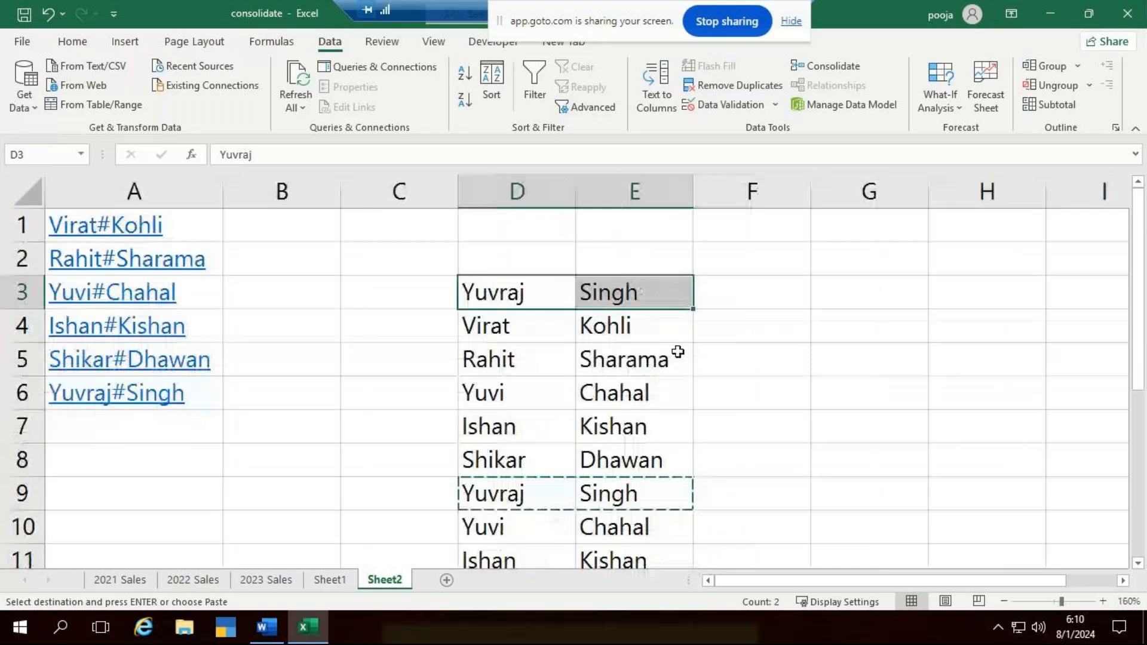
scroll(651, 349, "down", 1)
key("Escape")
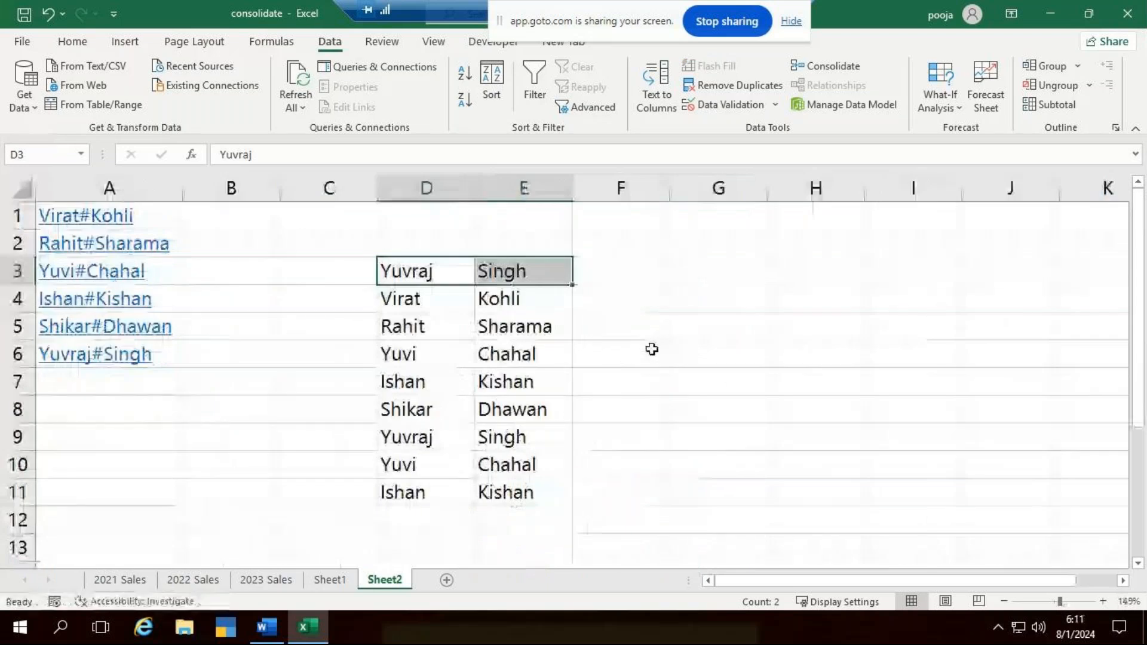
left_click(652, 350)
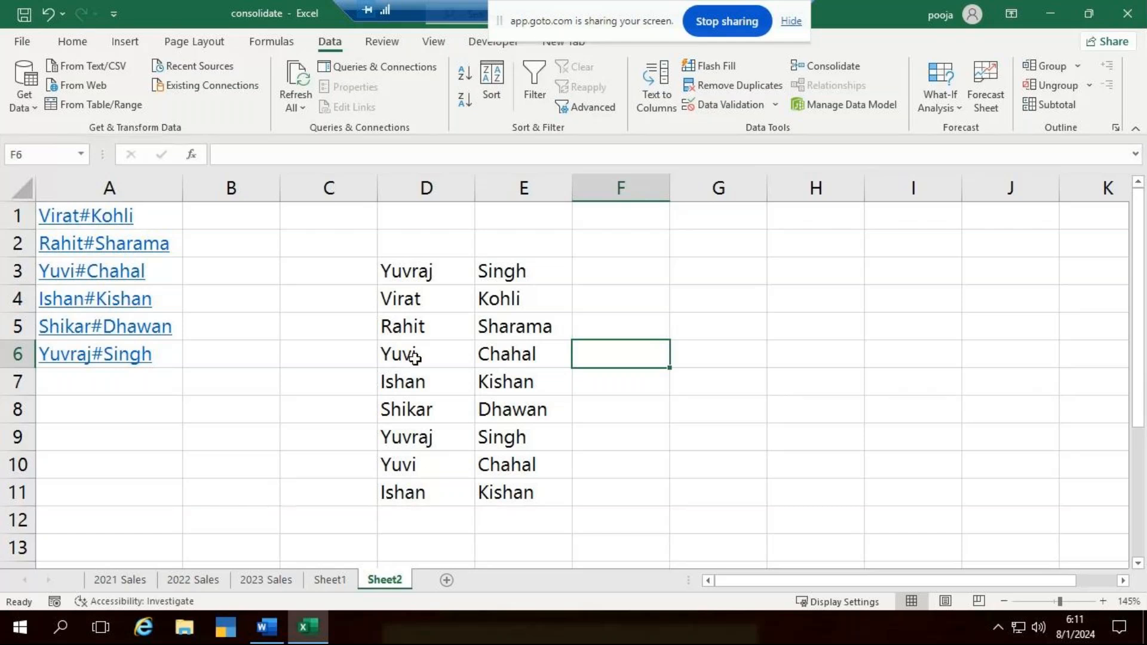
- Remove the duplicate rows from D3:E11, comparing both Column D and Column E, with no header row
left_click_drag(409, 240, 543, 481)
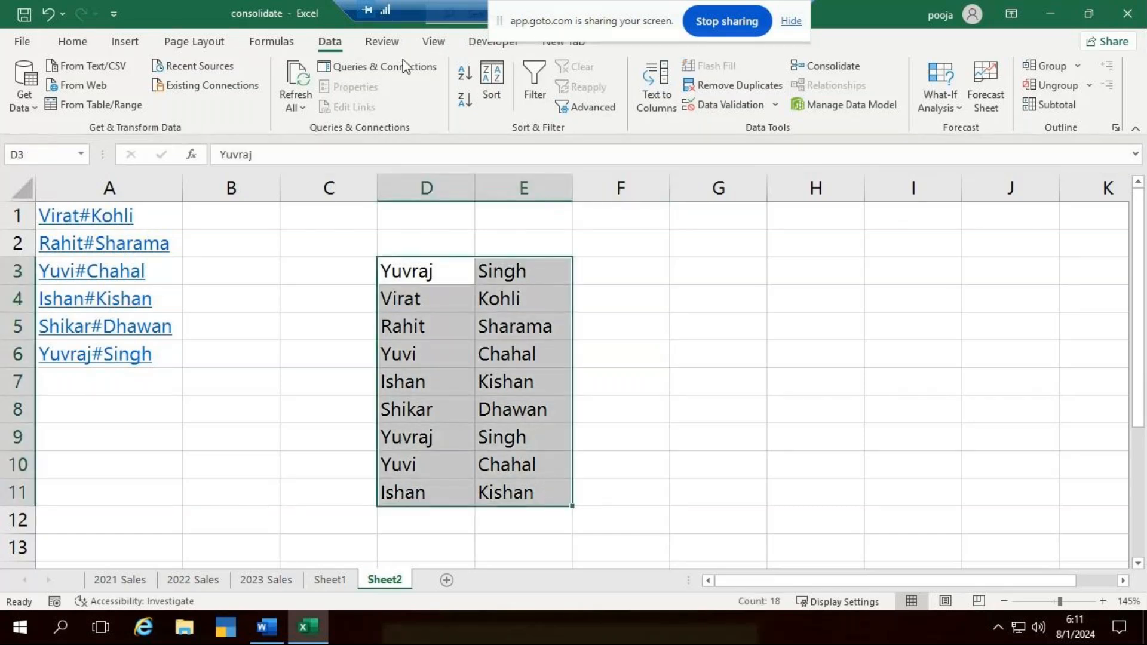
left_click(741, 85)
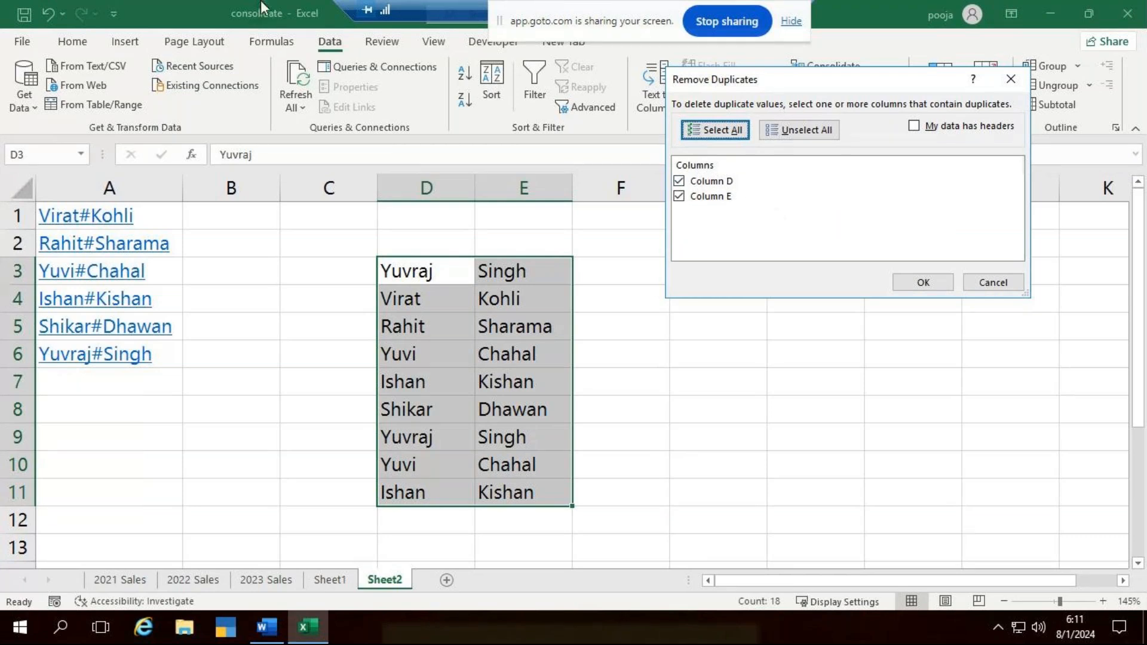
left_click(924, 283)
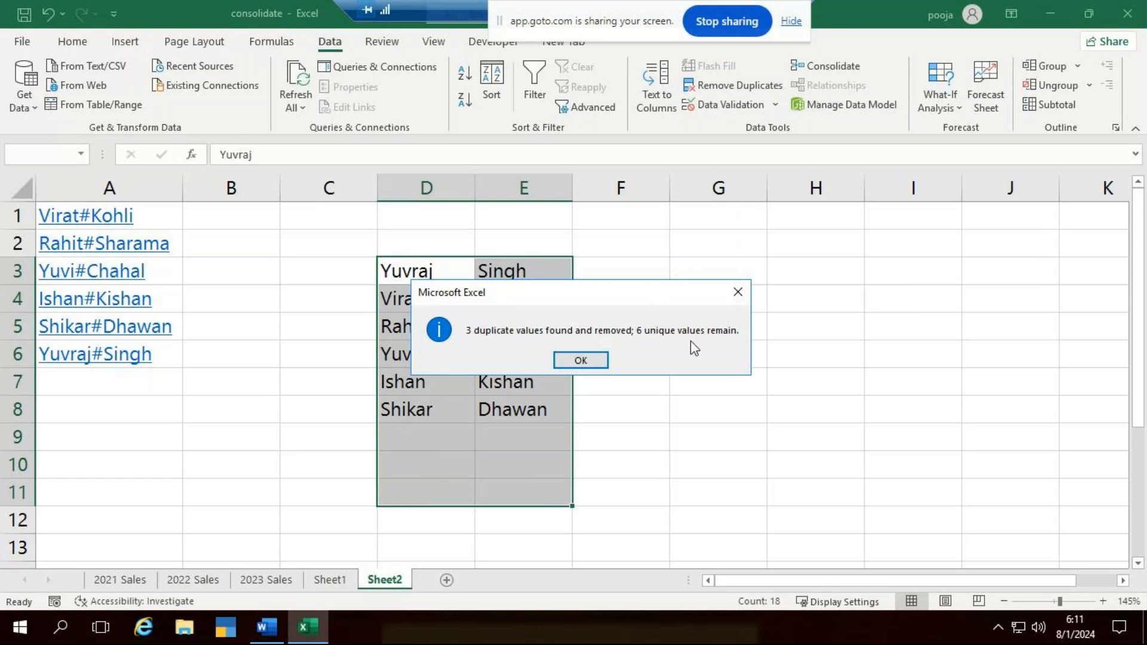
left_click(583, 359)
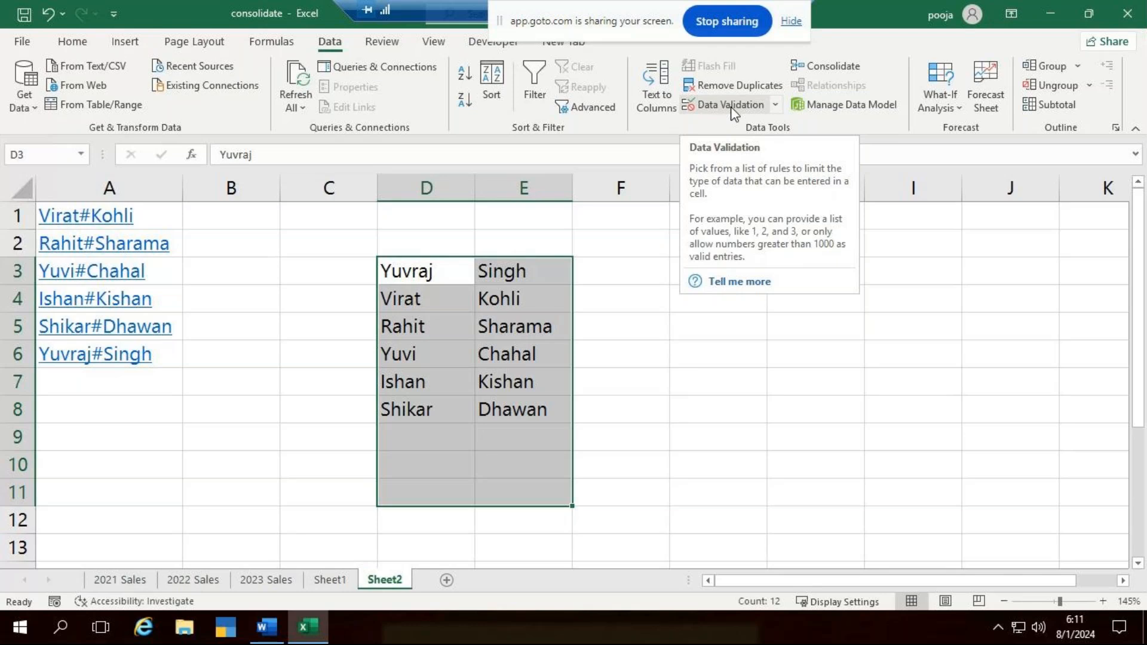
left_click(694, 431)
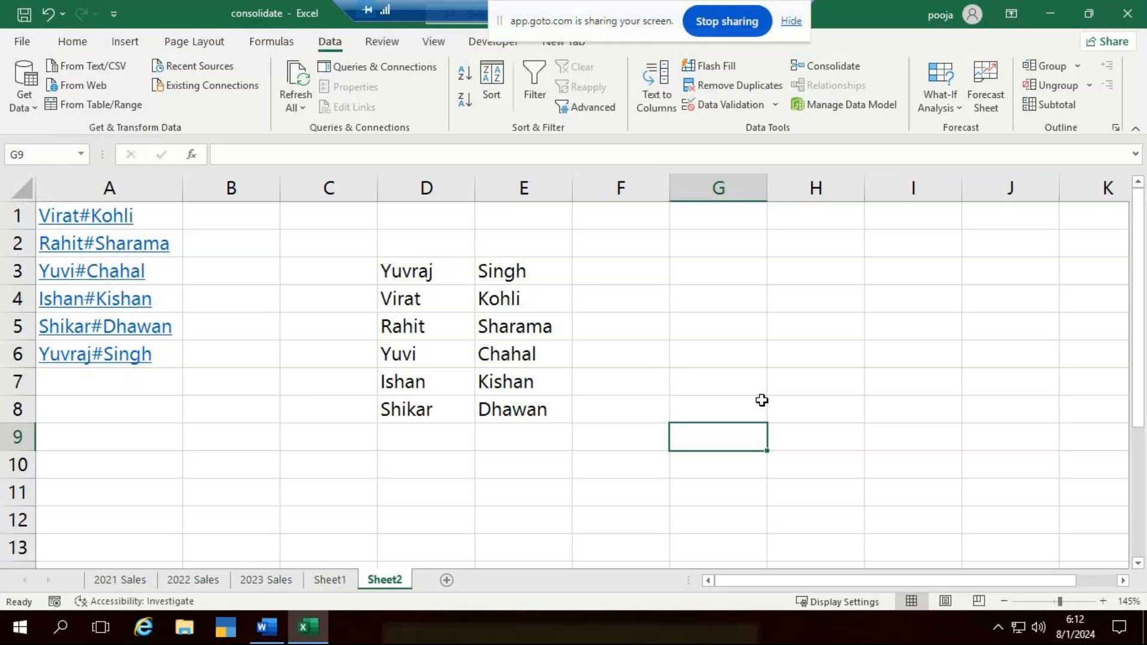
- Move the screen-sharing bar off the remote session's title bar and minimise the session to switch to GoTo Meeting
left_click_drag(598, 12, 567, 469)
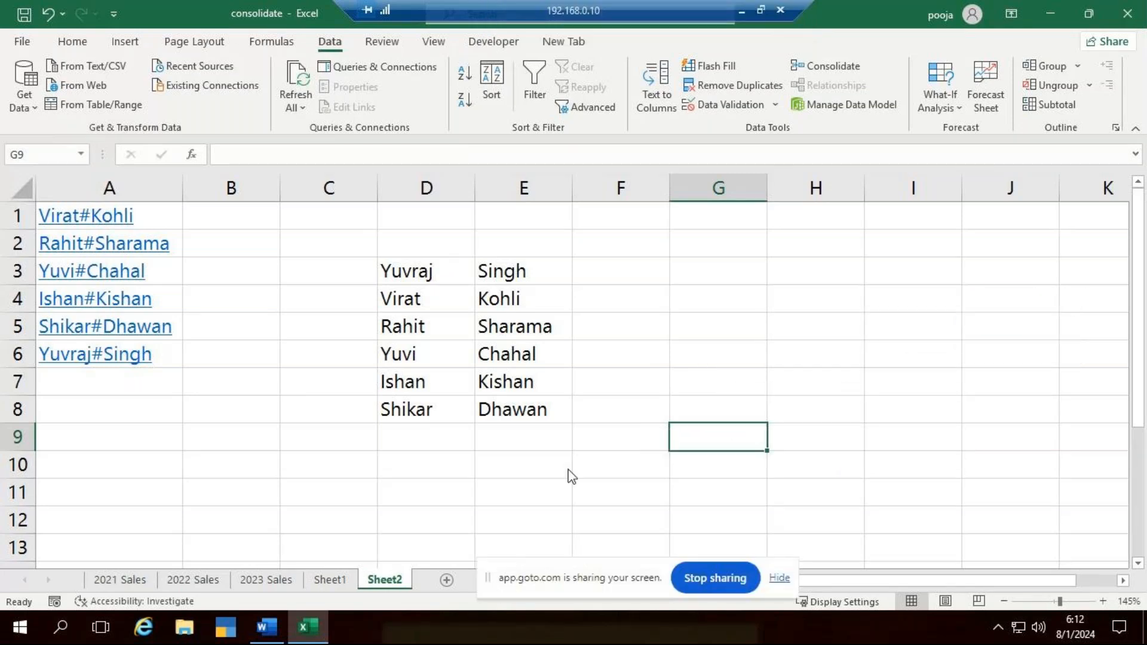
left_click(740, 15)
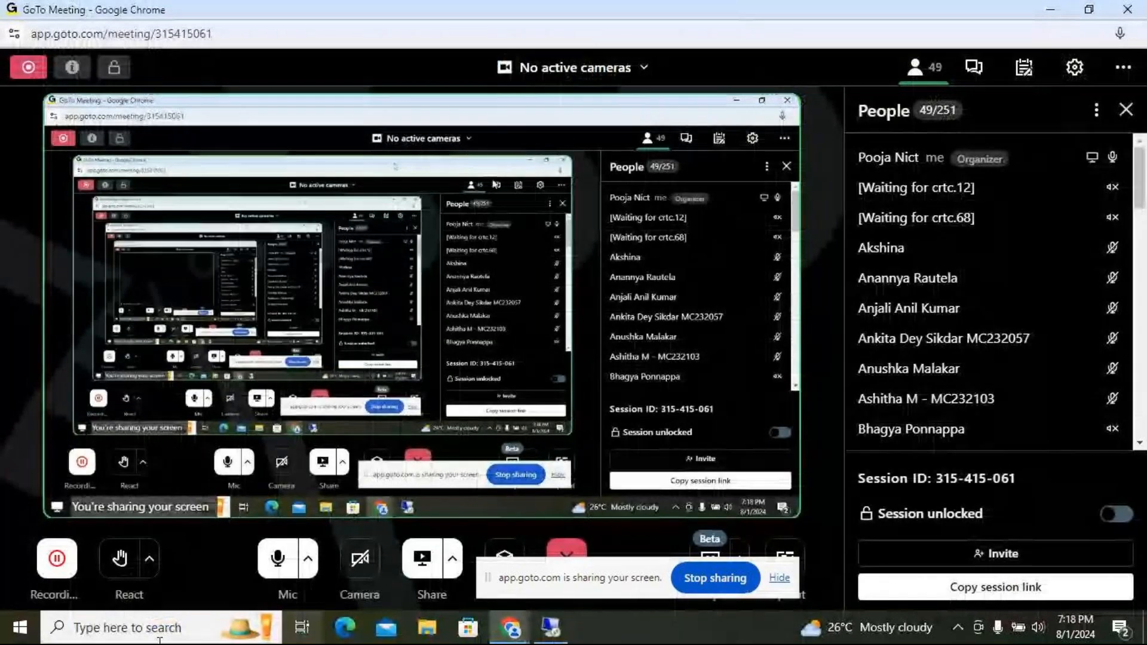